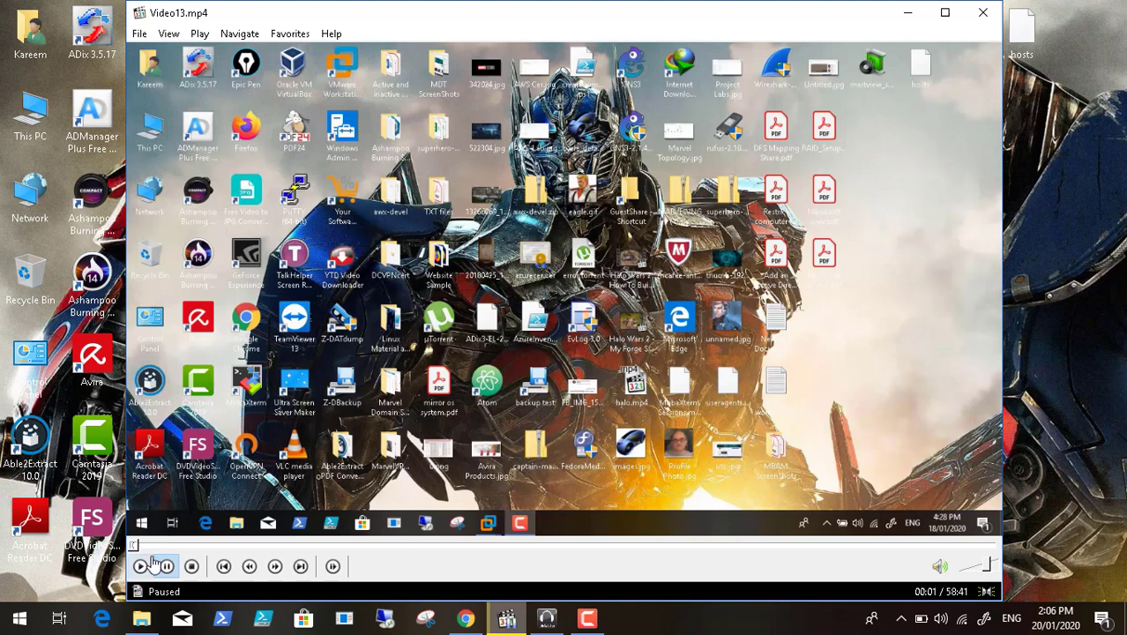
- Switch Media Player Classic to full screen and start Video13.mp4 playing
click(169, 35)
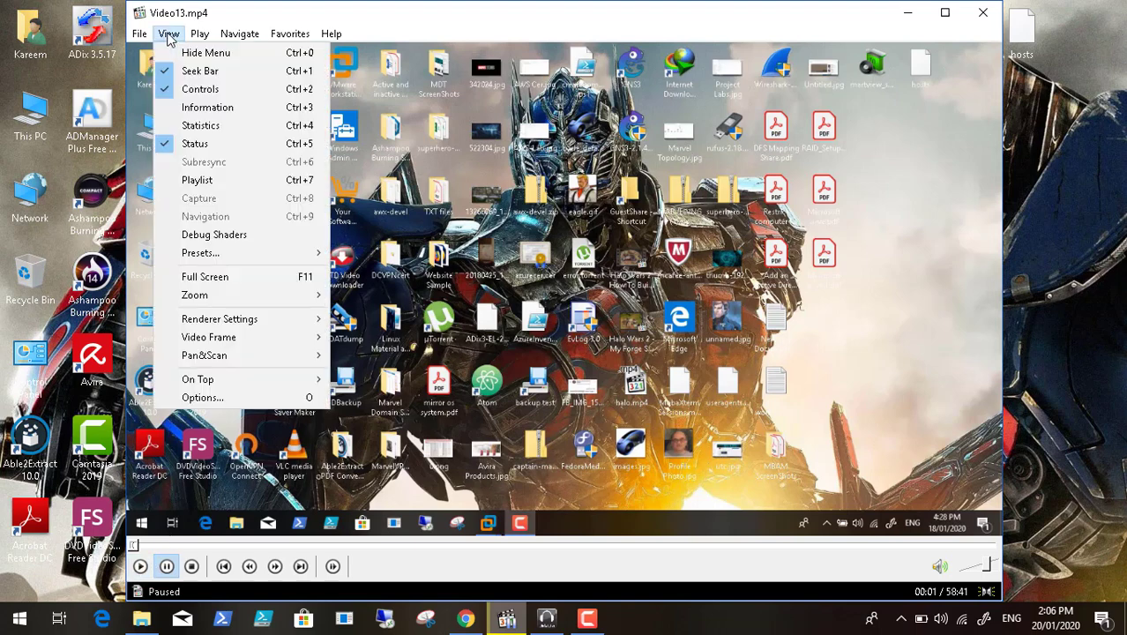
click(232, 279)
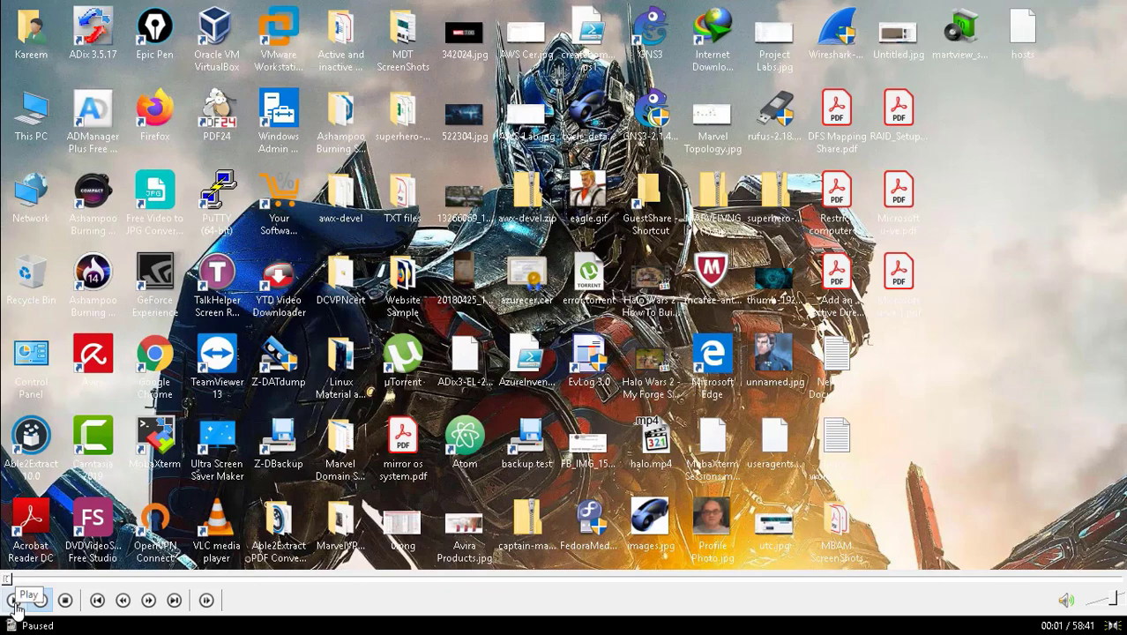
click(15, 606)
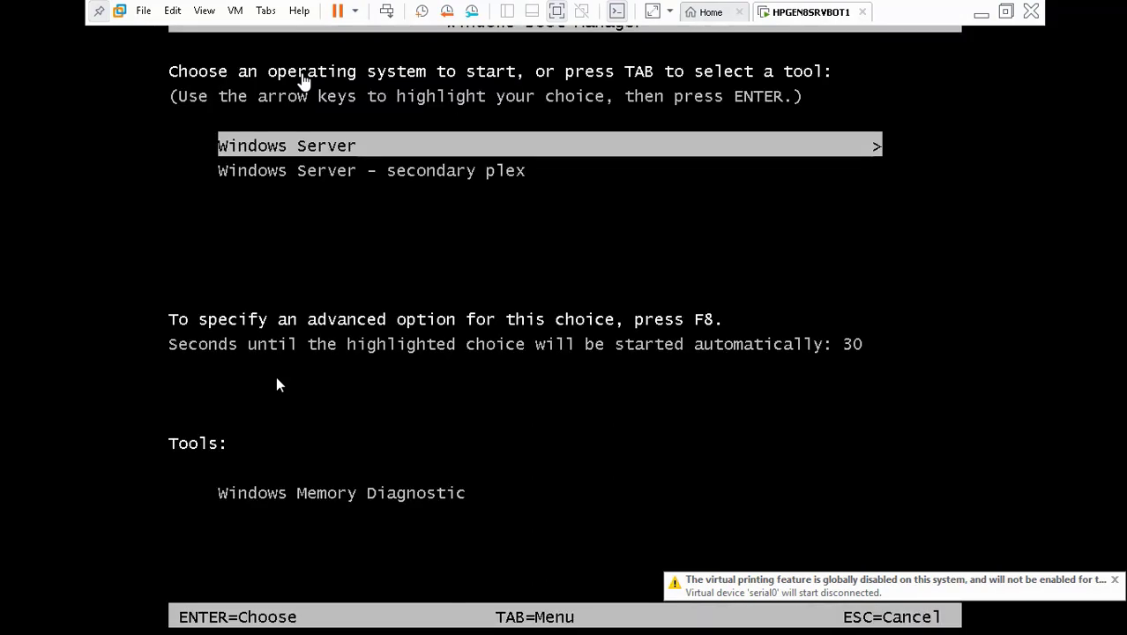
- Boot Windows Server from Boot Manager and restore the virtual machine window
key(Return)
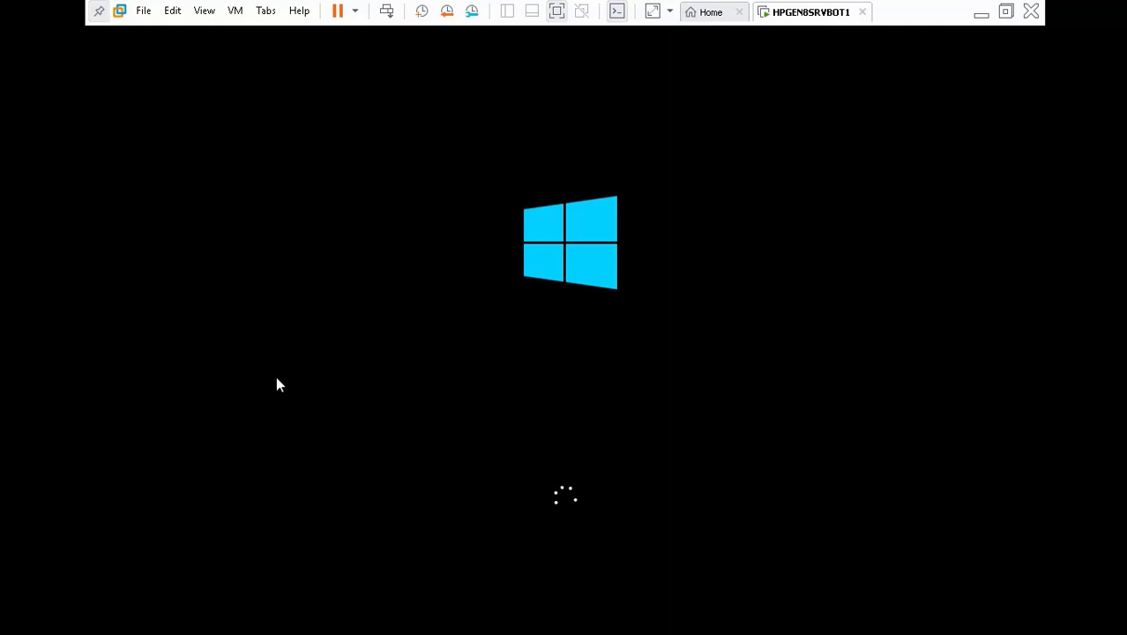
click(990, 18)
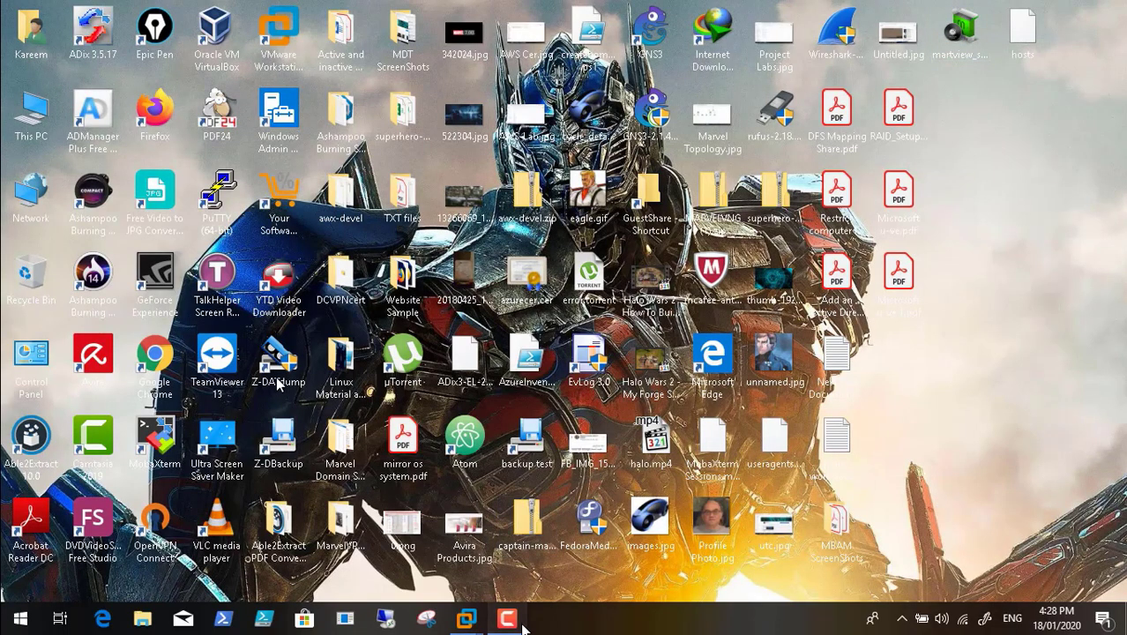
click(521, 625)
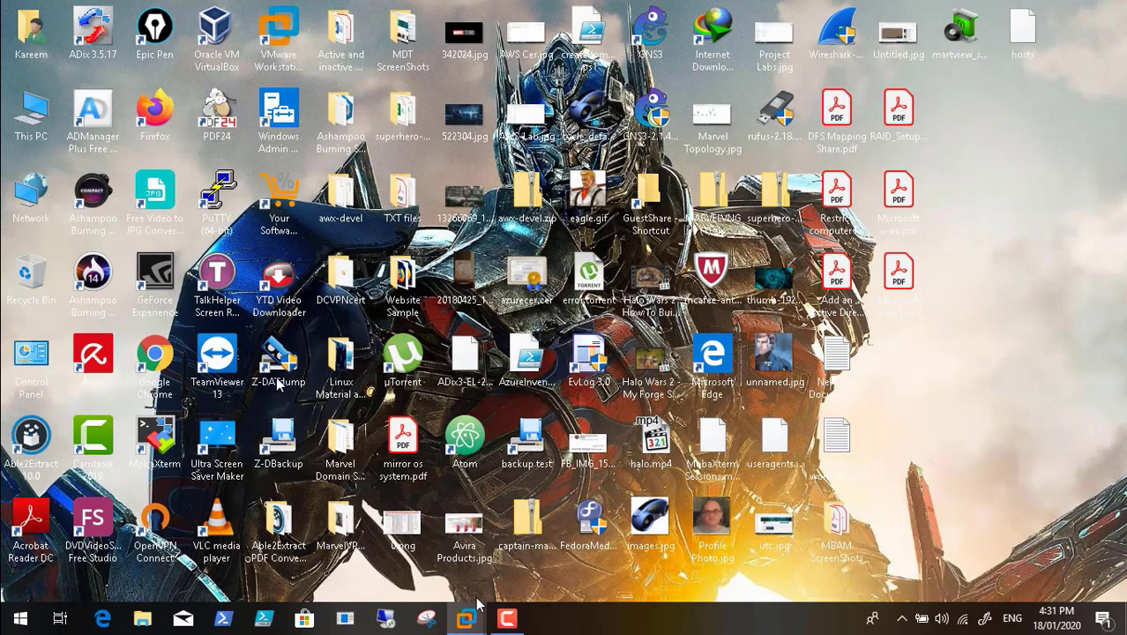
mouse_move(467, 616)
click(513, 556)
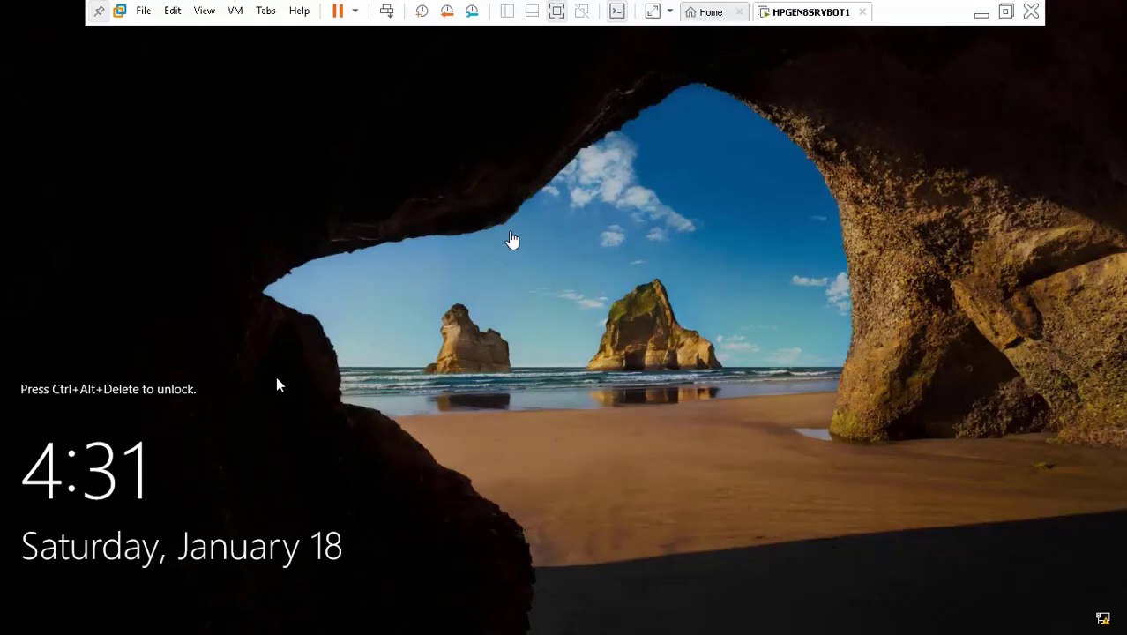
- Sign in to the server with Ctrl+Alt+Del and the account password
click(387, 18)
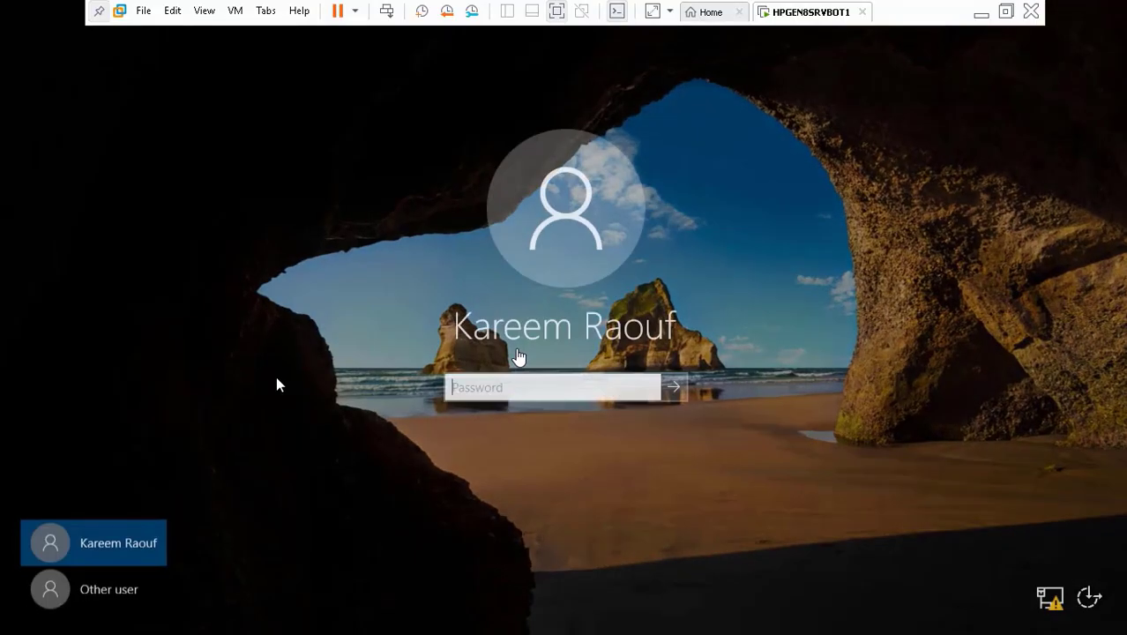
click(496, 384)
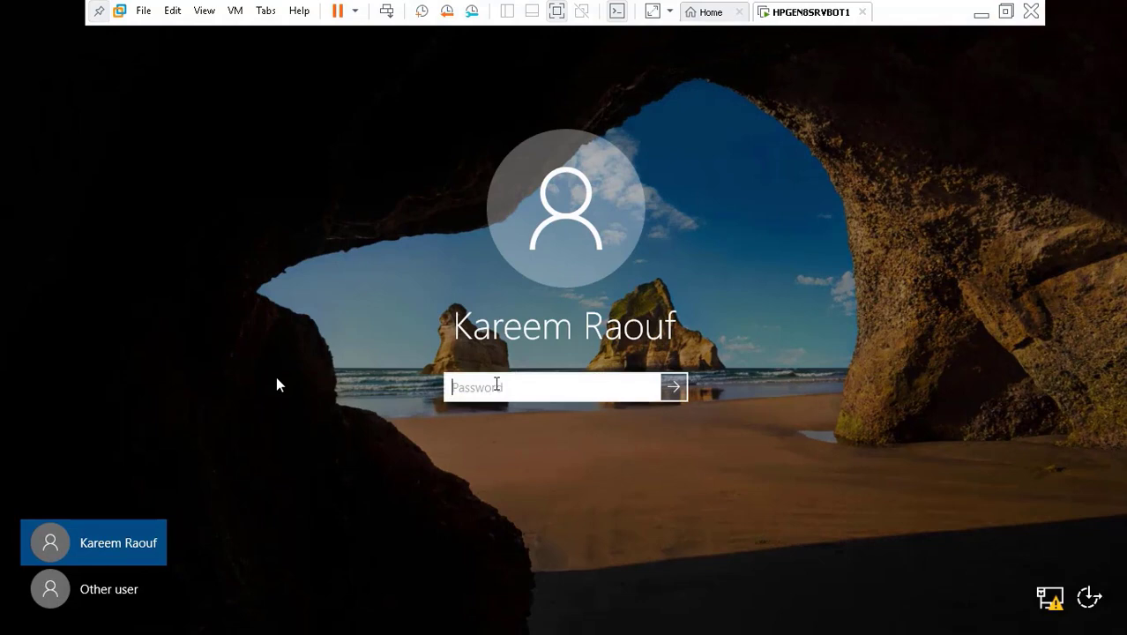
text(•••••)
key(Return)
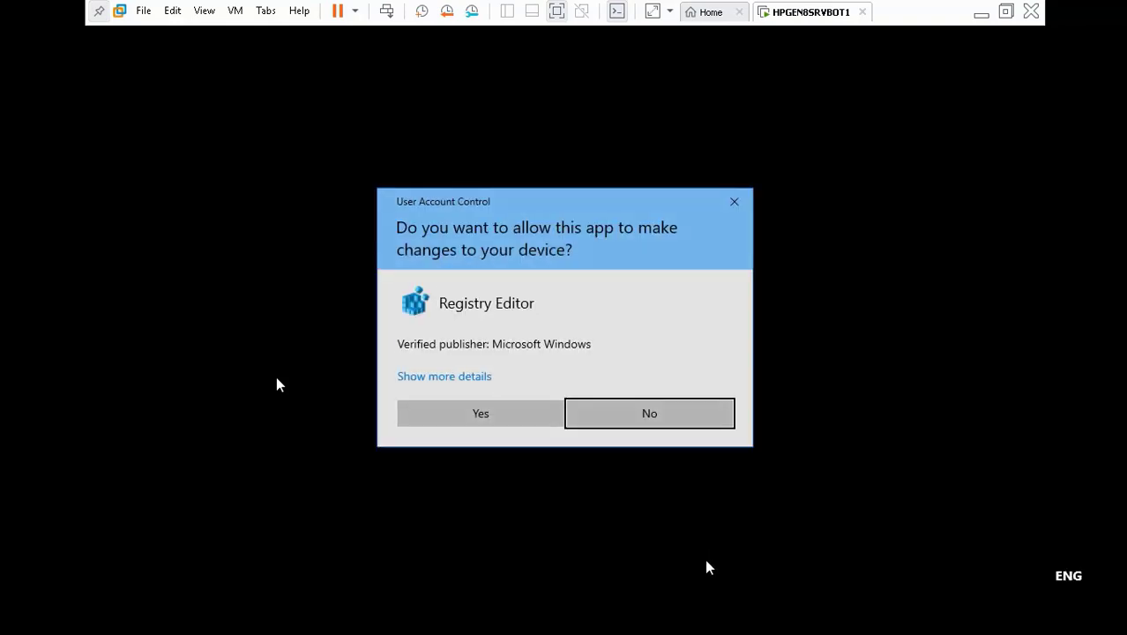
- Allow Registry Editor to make changes on the UAC prompts
click(442, 414)
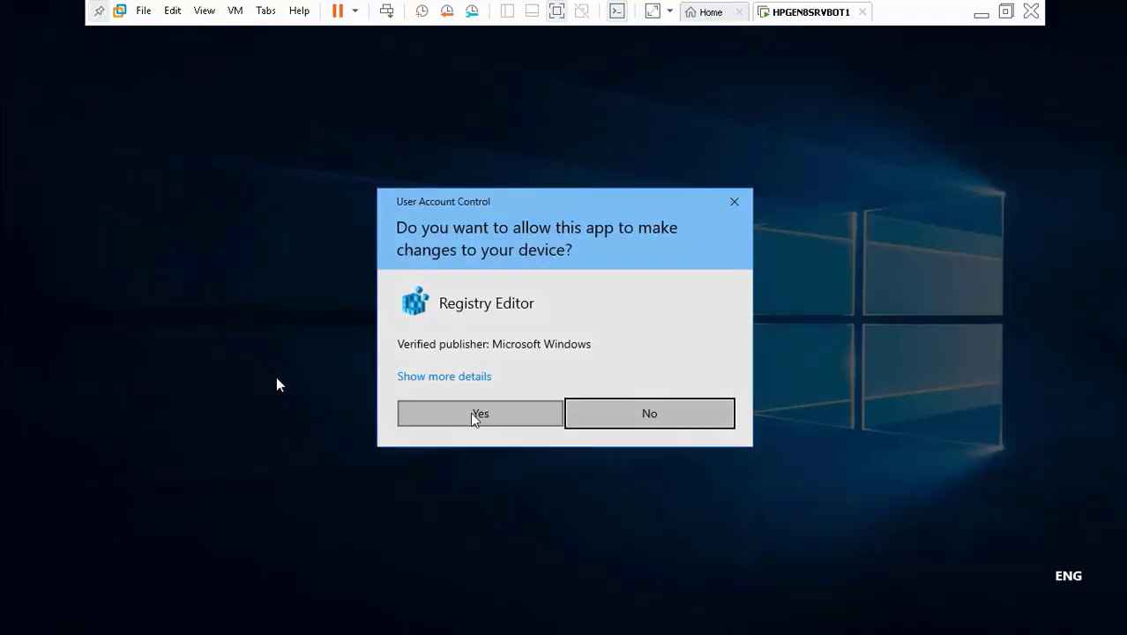
click(471, 416)
click(472, 415)
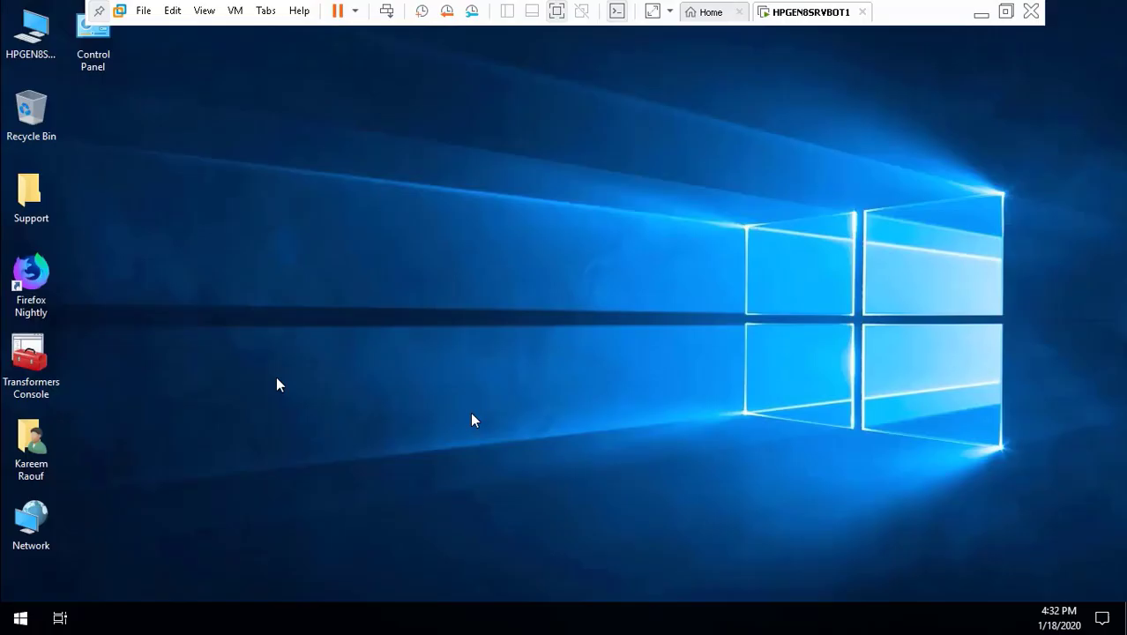
click(472, 415)
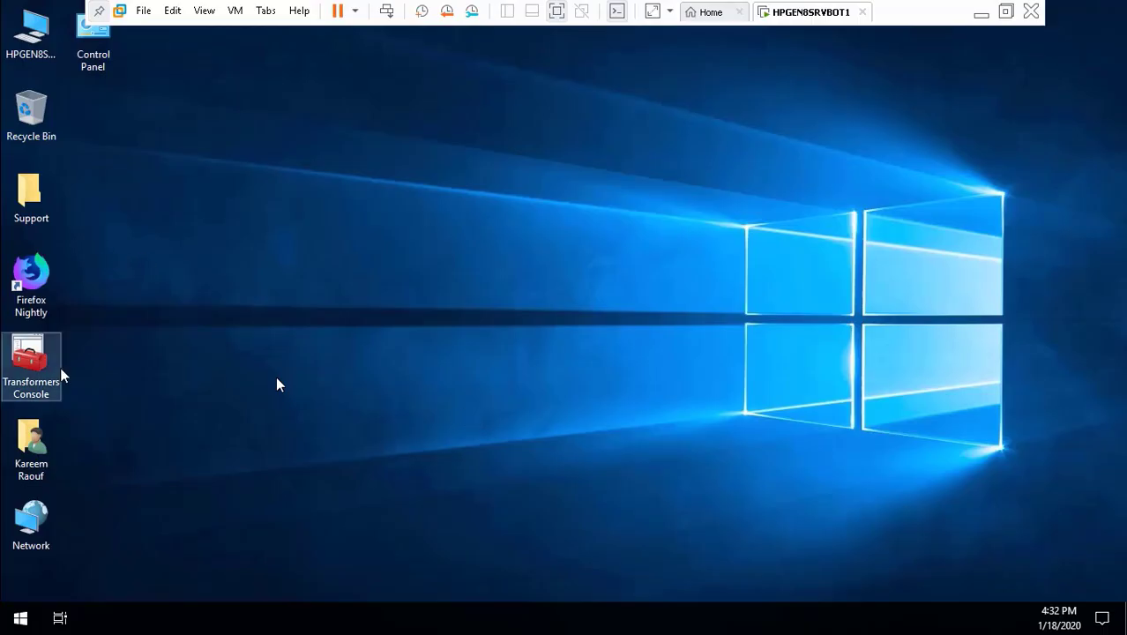
- Copy the Marvel Domain GP folder from Z:\ADToolsCollection\Transformers\DCDomain
click(28, 34)
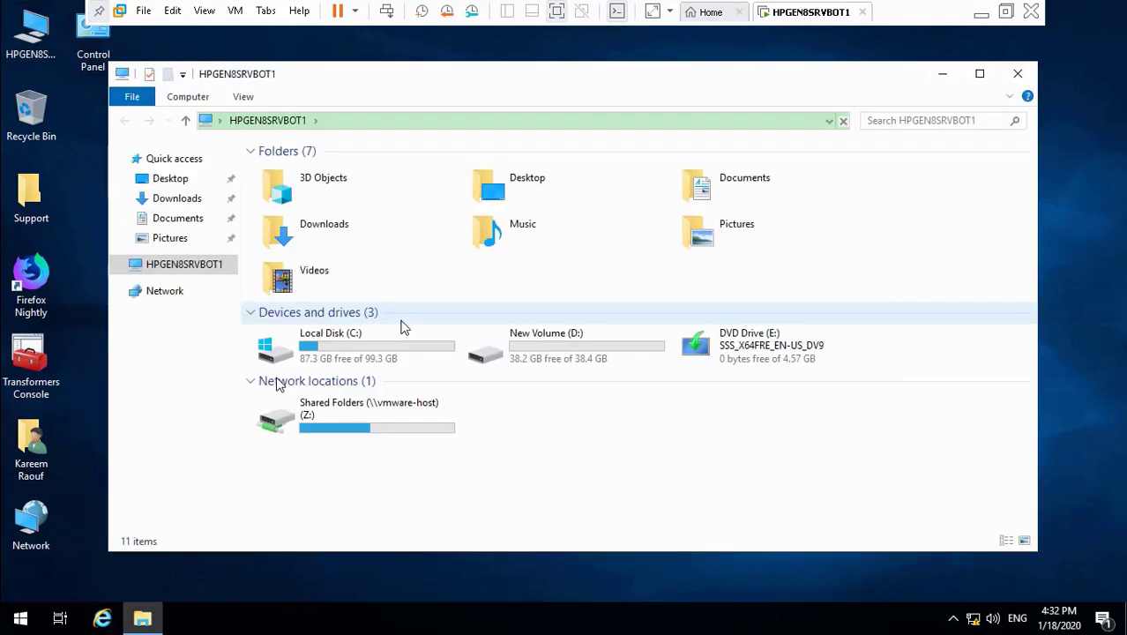
double_click(368, 432)
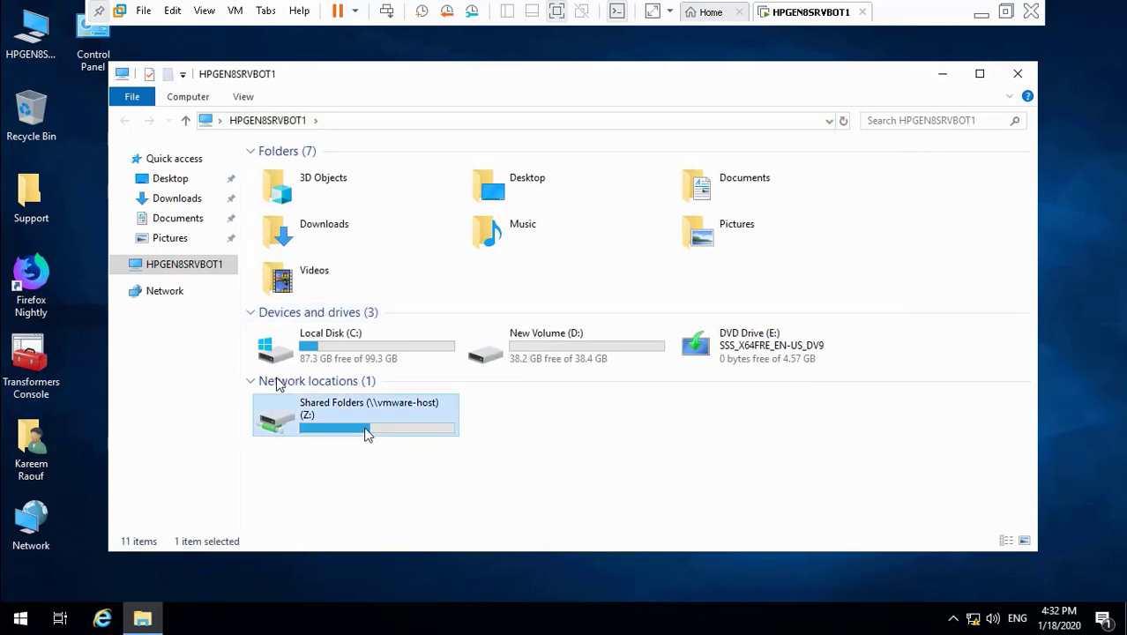
double_click(335, 174)
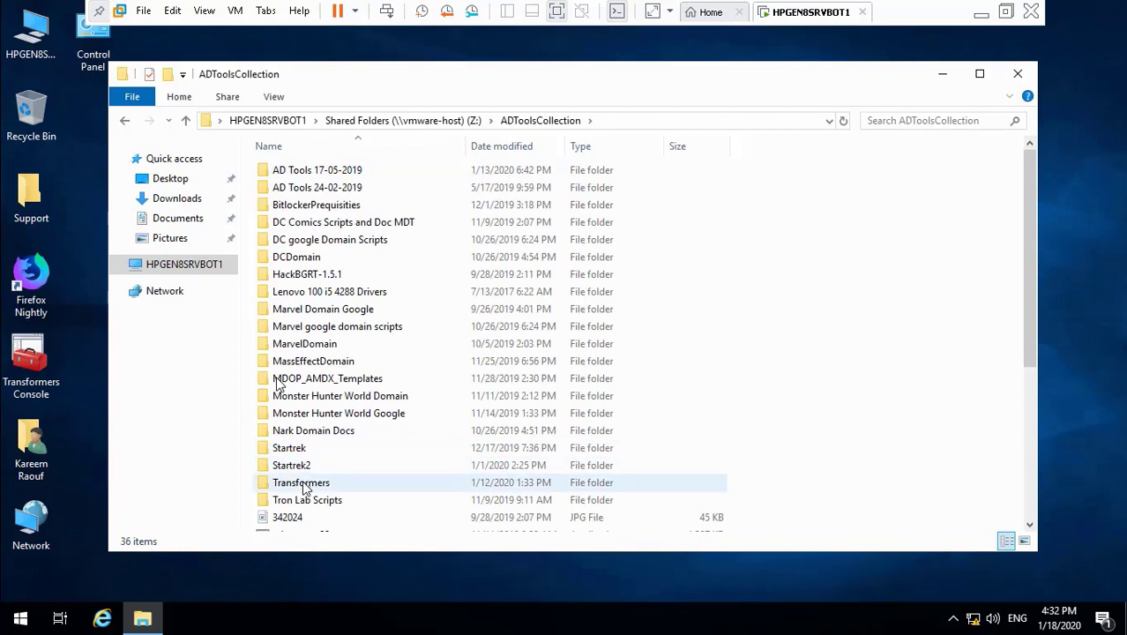
double_click(301, 483)
double_click(328, 173)
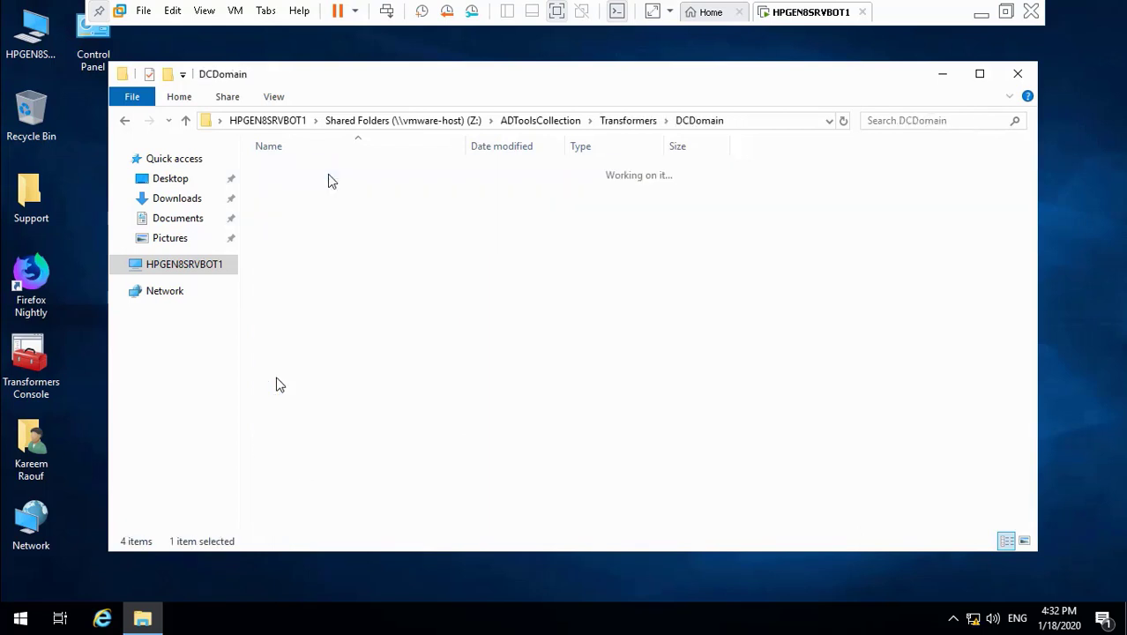
click(325, 226)
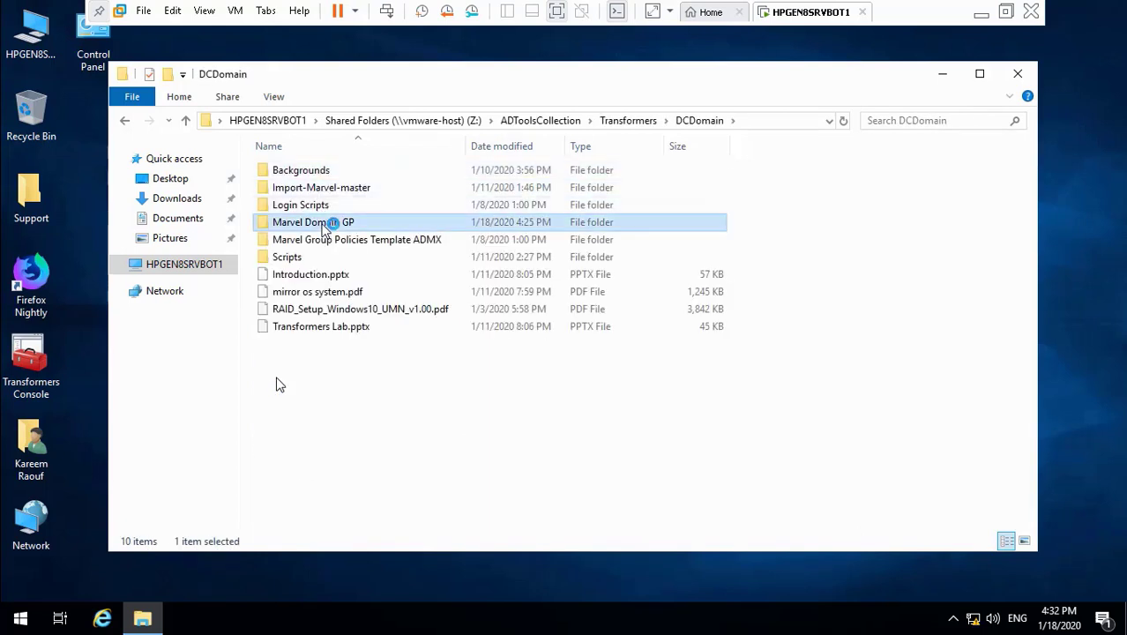
right_click(325, 226)
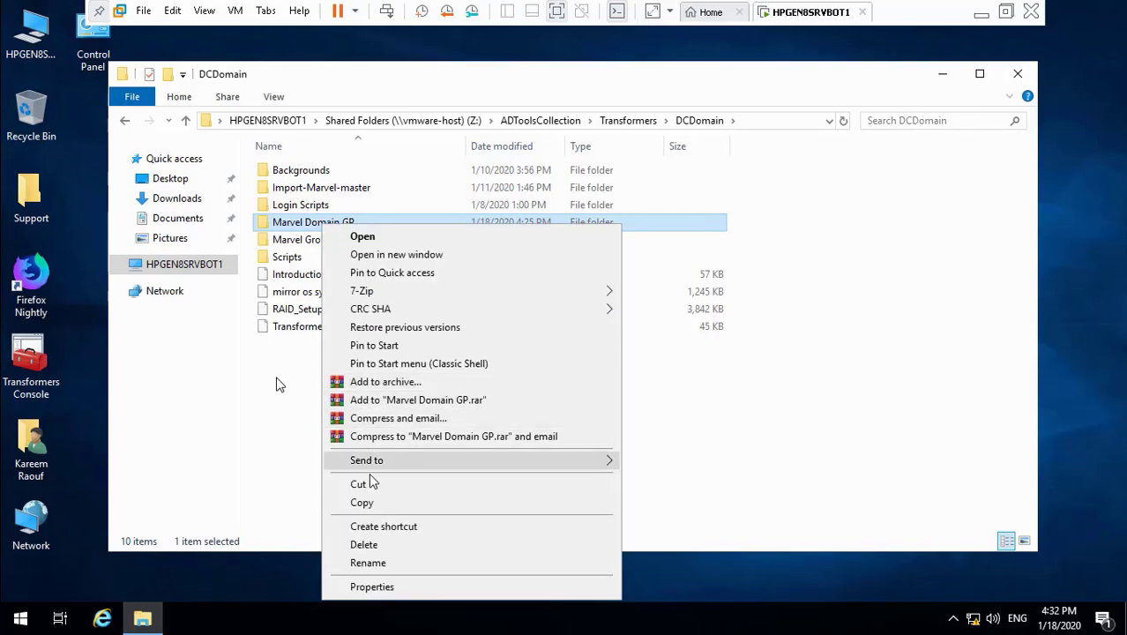
click(377, 510)
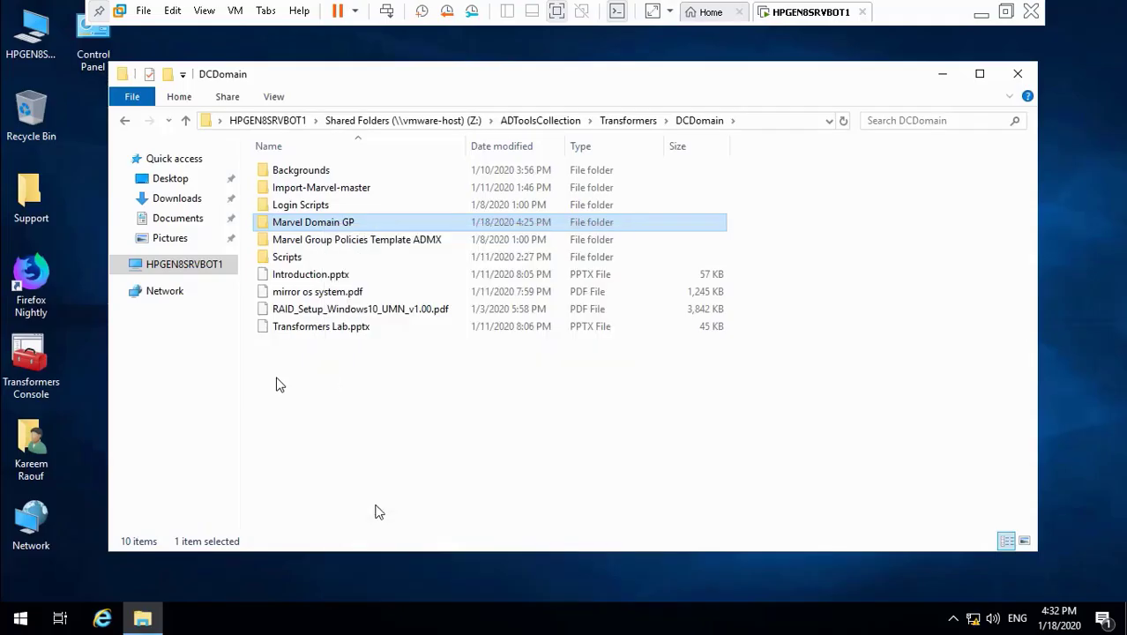
click(279, 225)
right_click(279, 225)
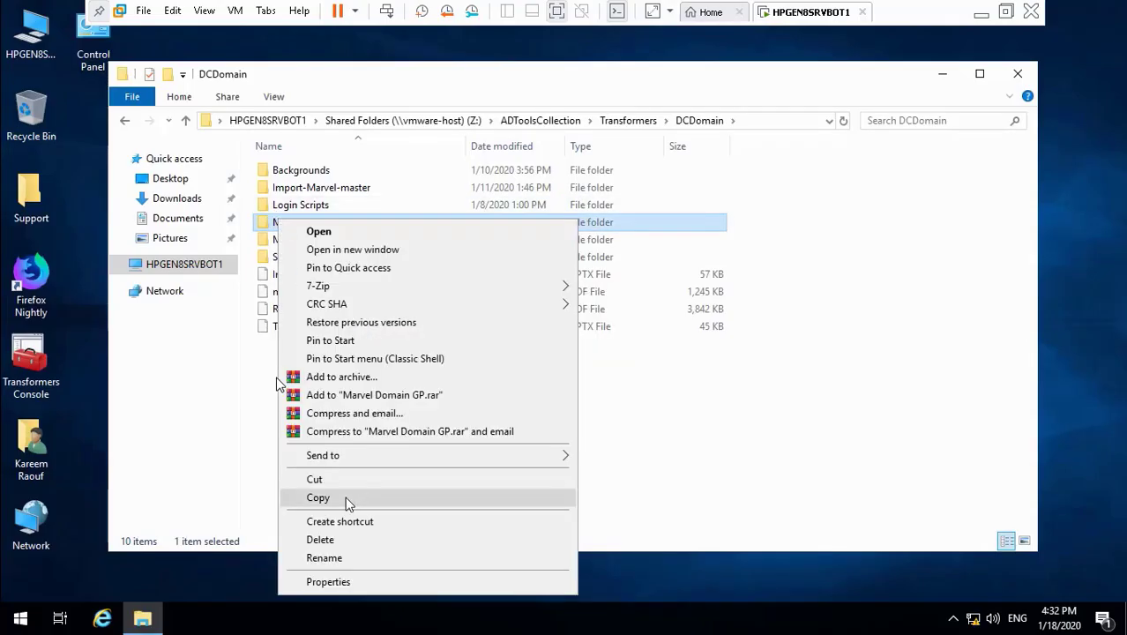
click(369, 500)
- Paste it into D:\Transformers\DCDomain and minimize Explorer
click(189, 264)
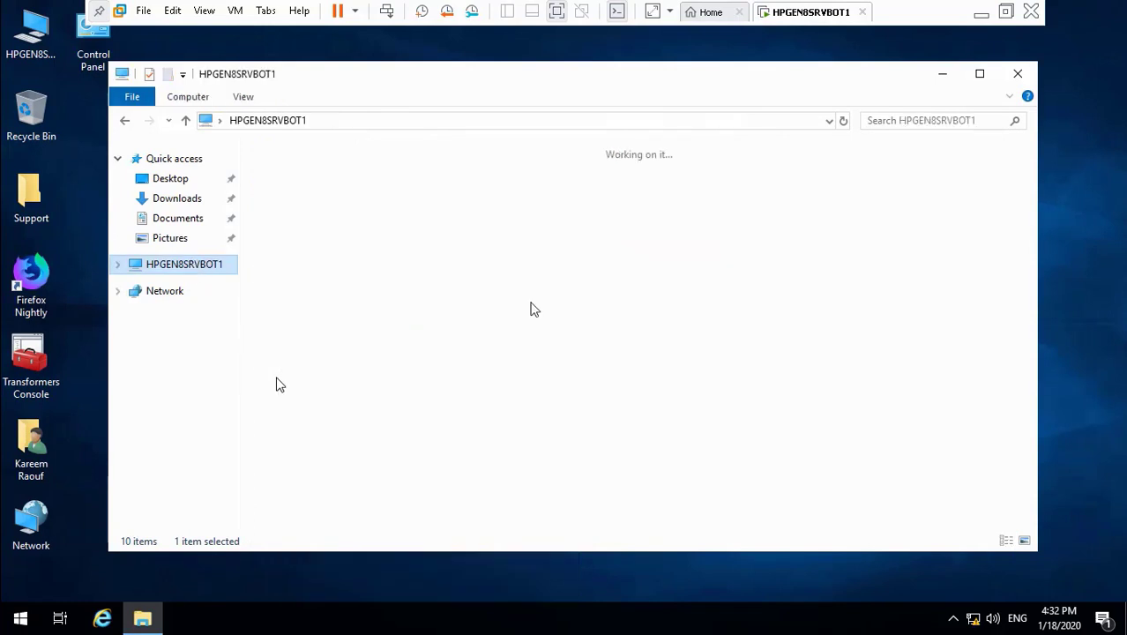
double_click(578, 351)
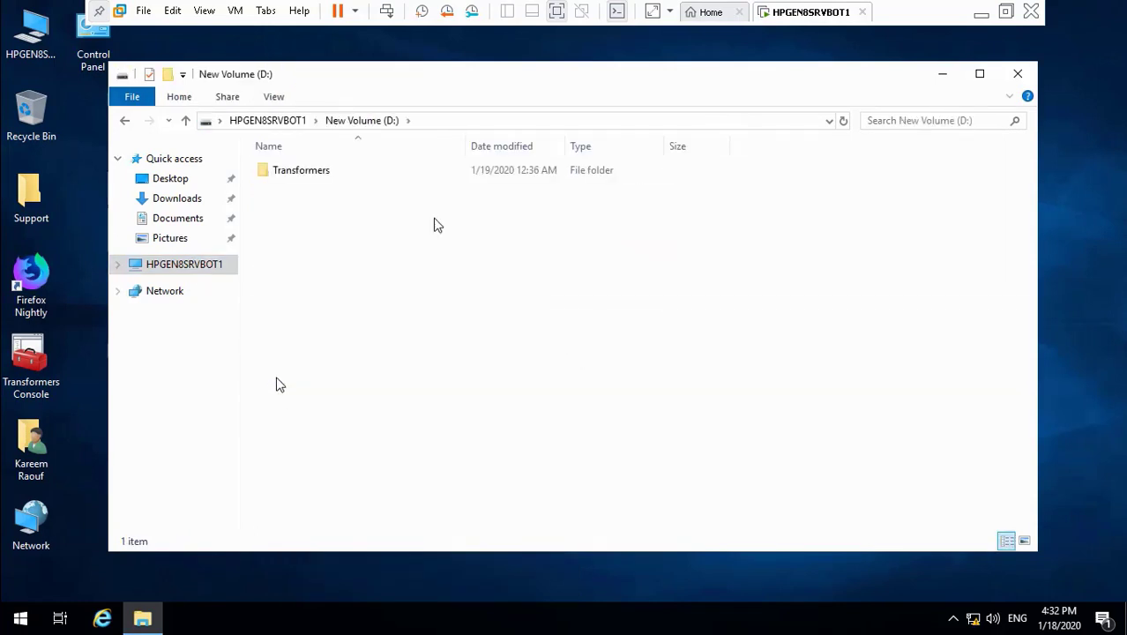
double_click(320, 174)
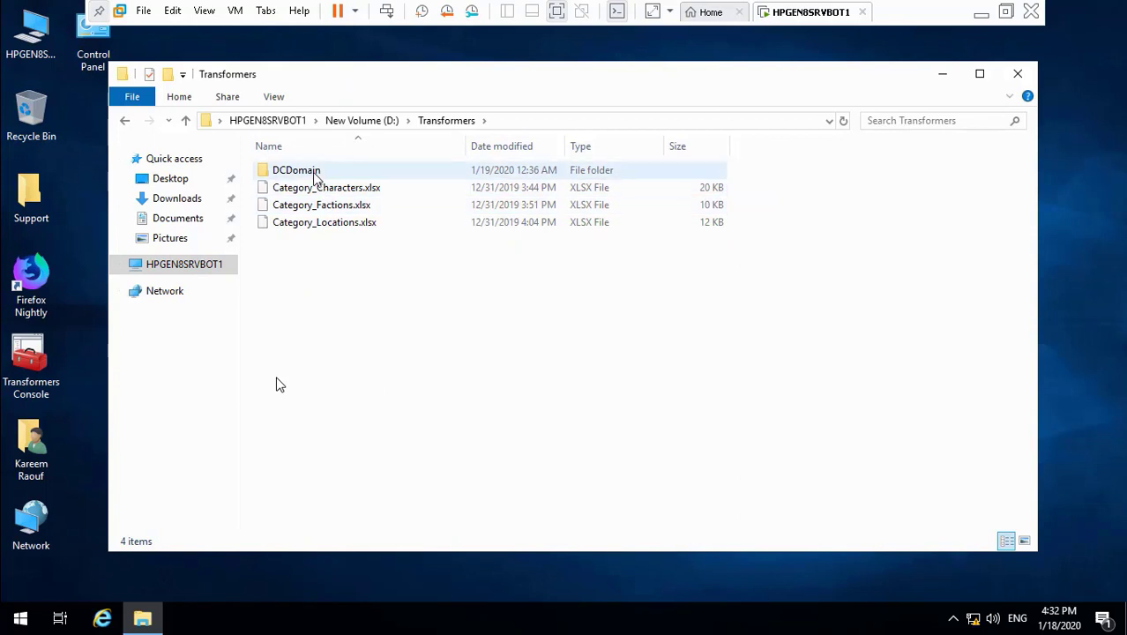
double_click(315, 173)
right_click(415, 452)
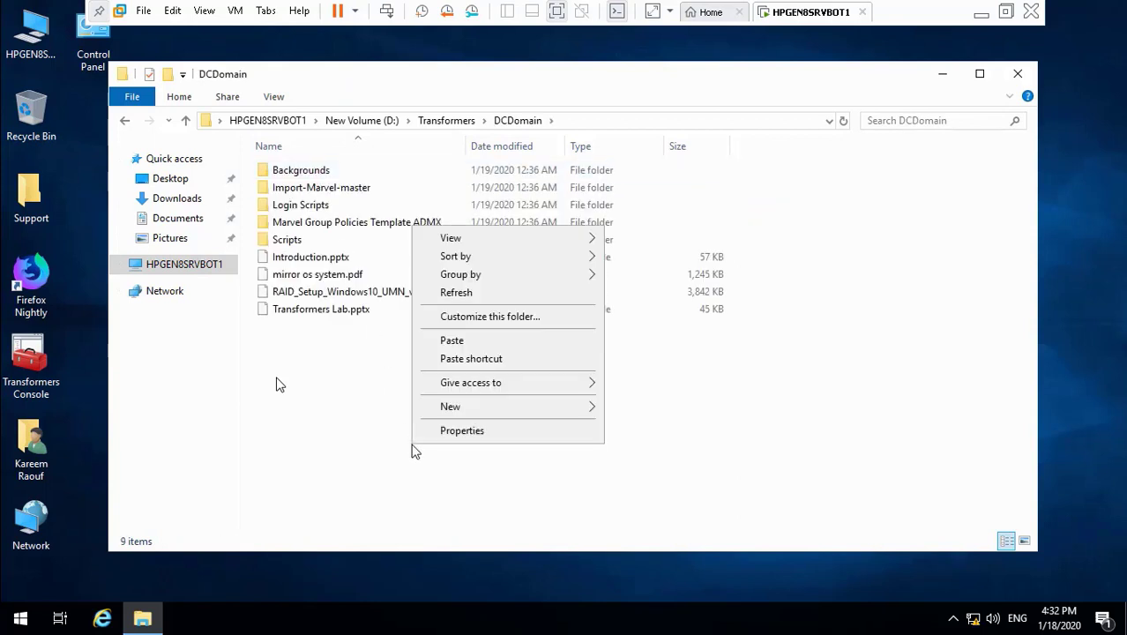
click(483, 352)
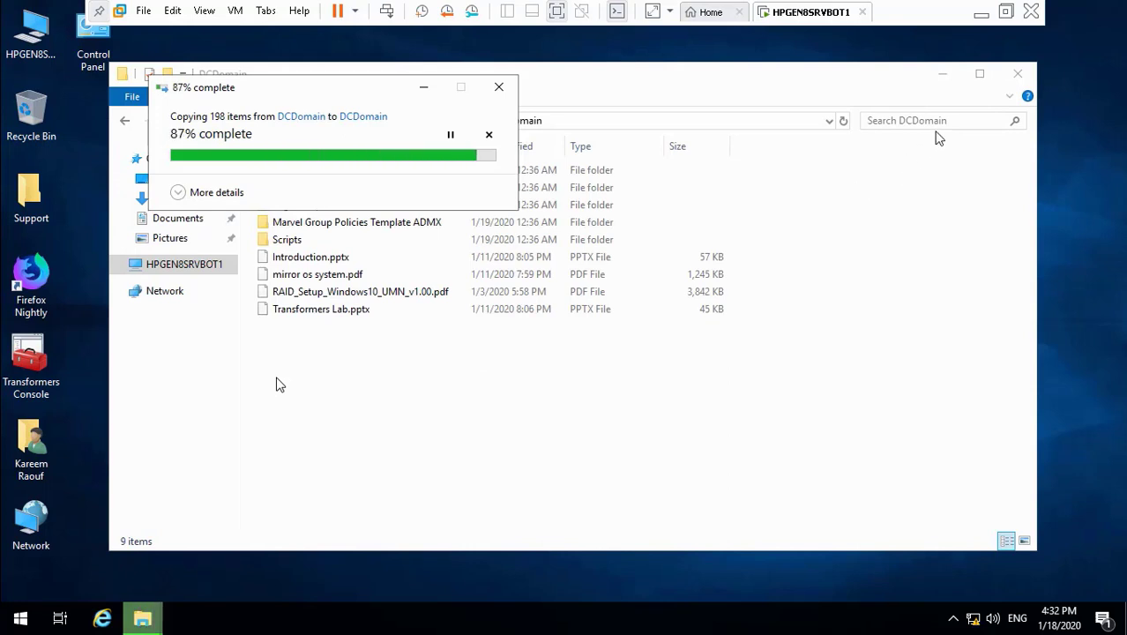
click(942, 74)
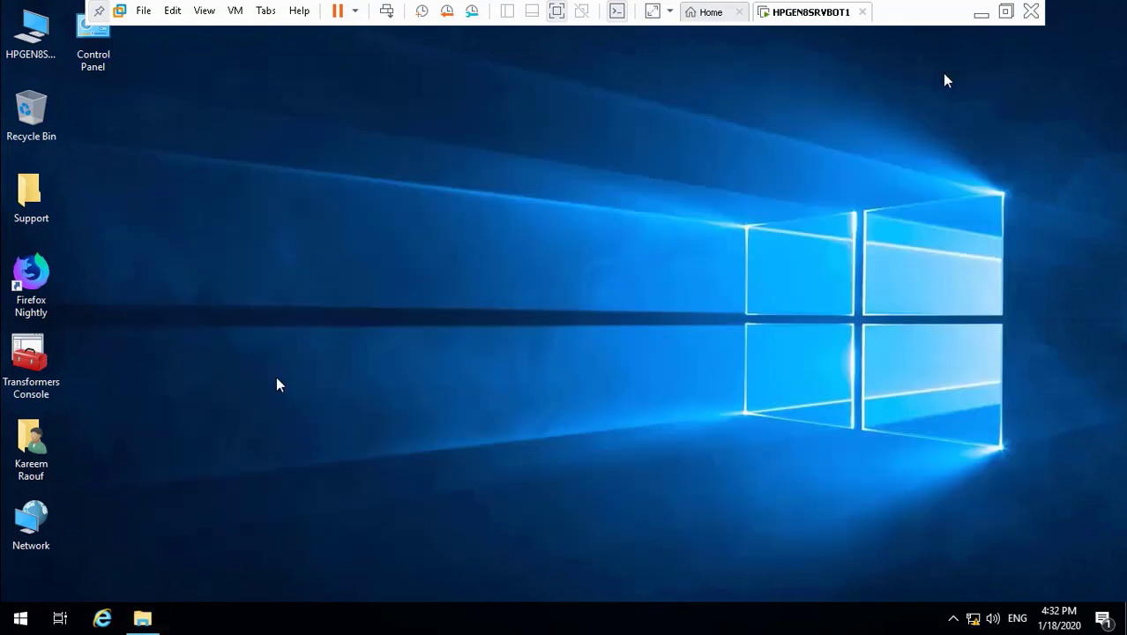
- Launch the Transformers Console, allowing the management console to run
double_click(37, 371)
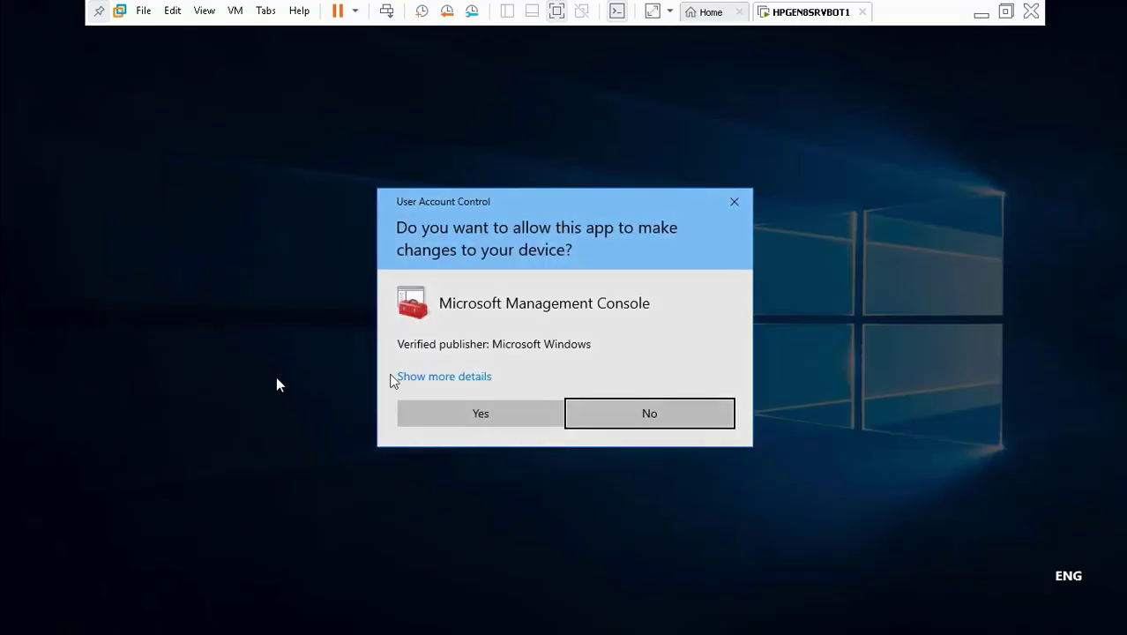
click(443, 412)
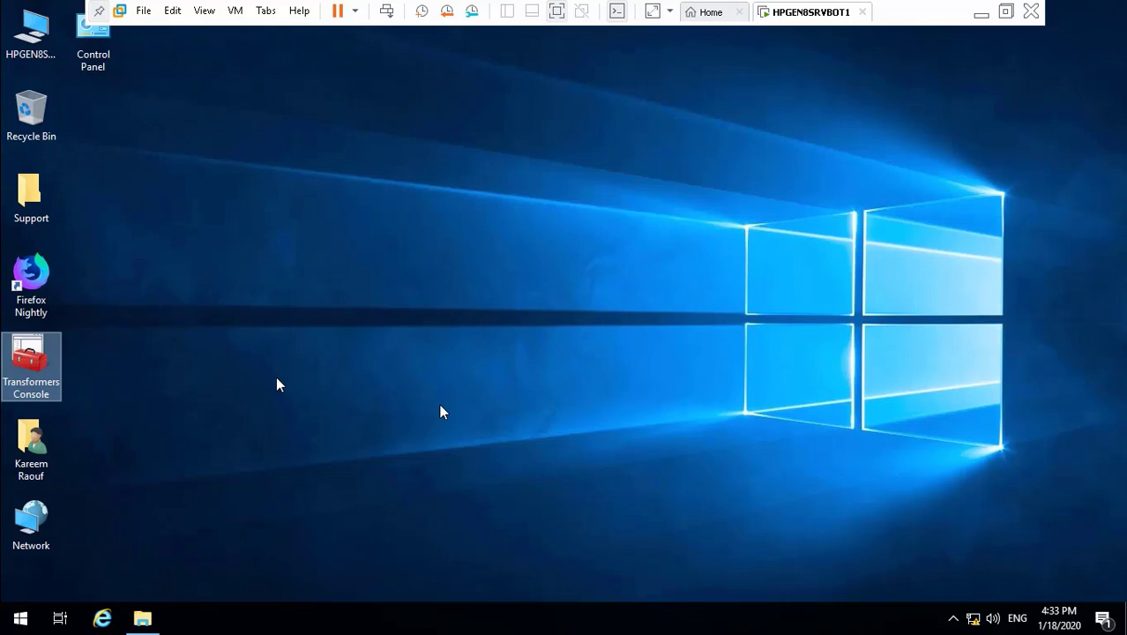
key(Return)
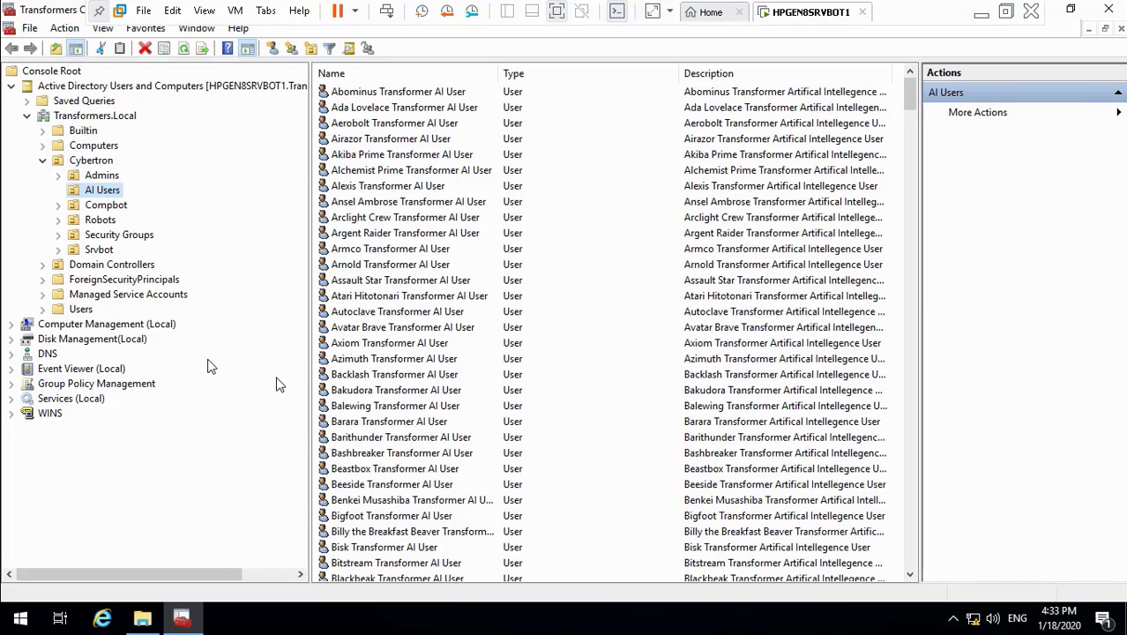
- Expand Group Policy Management down to Transformers.Local's Group Policy Objects
click(12, 385)
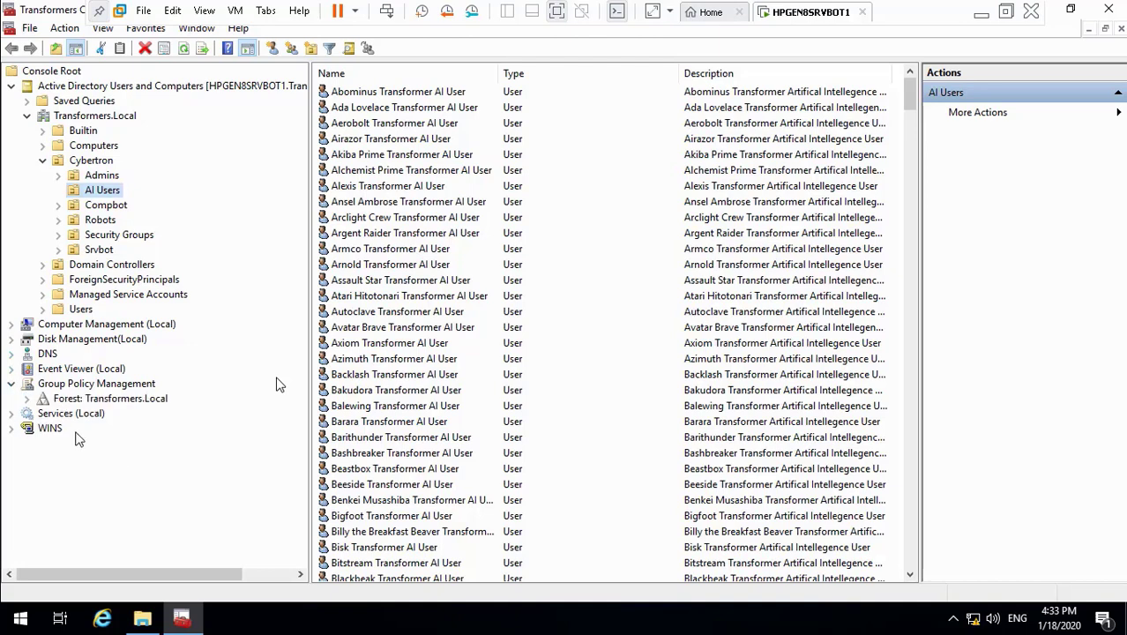
click(27, 399)
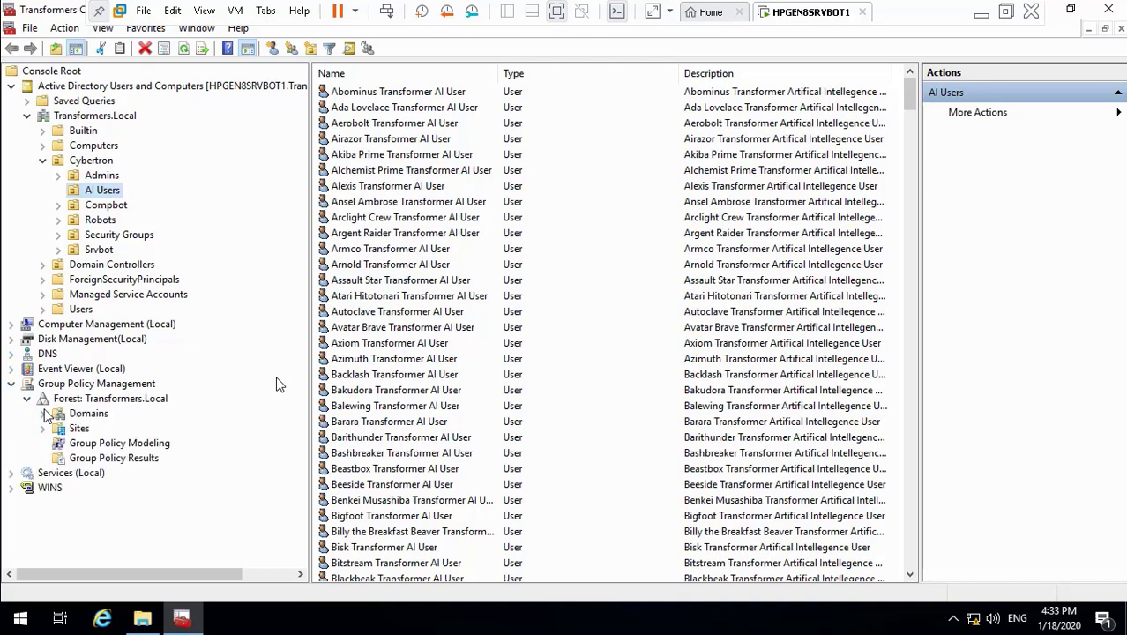
click(42, 413)
click(58, 429)
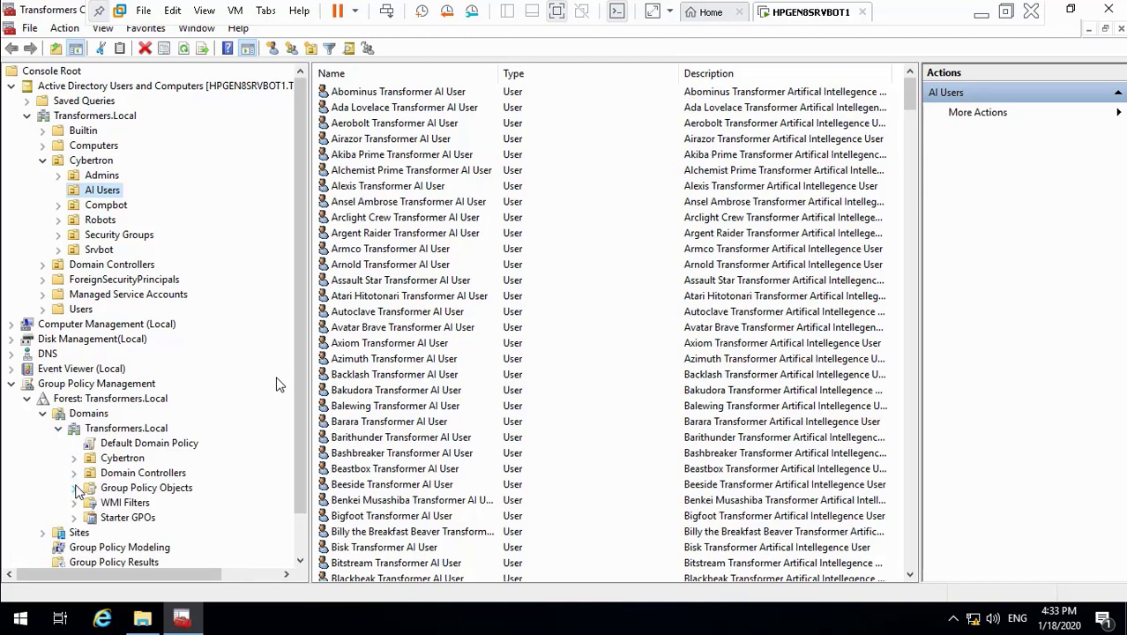
click(75, 488)
drag(304, 394, 310, 463)
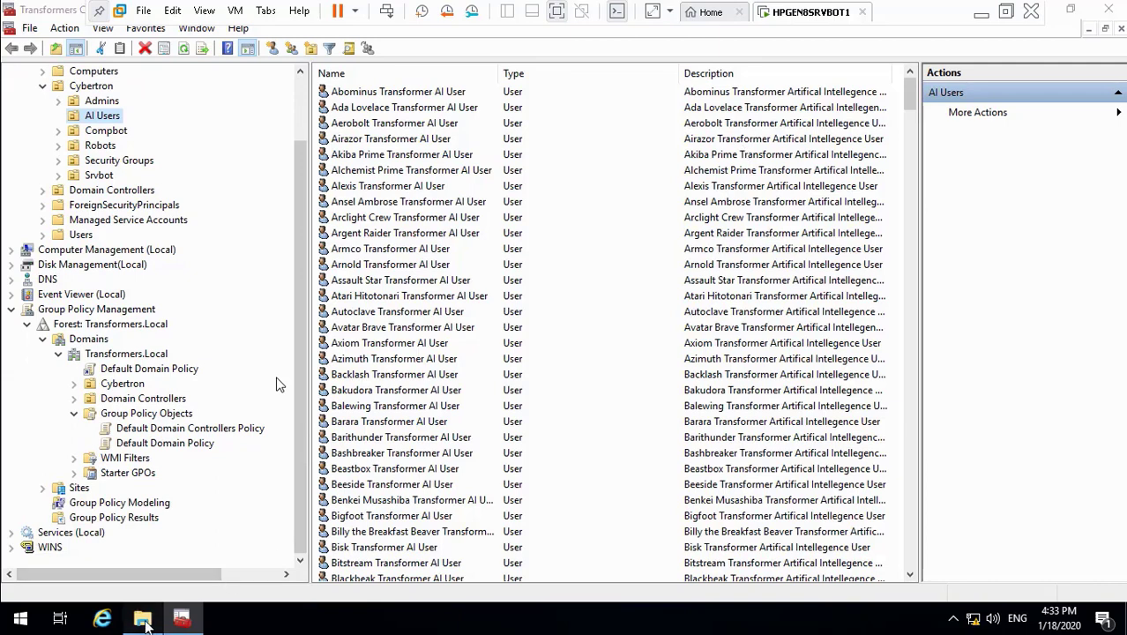
- Open Marvel Domain GP and copy the Advance Users Group Policy report name via Rename
click(144, 622)
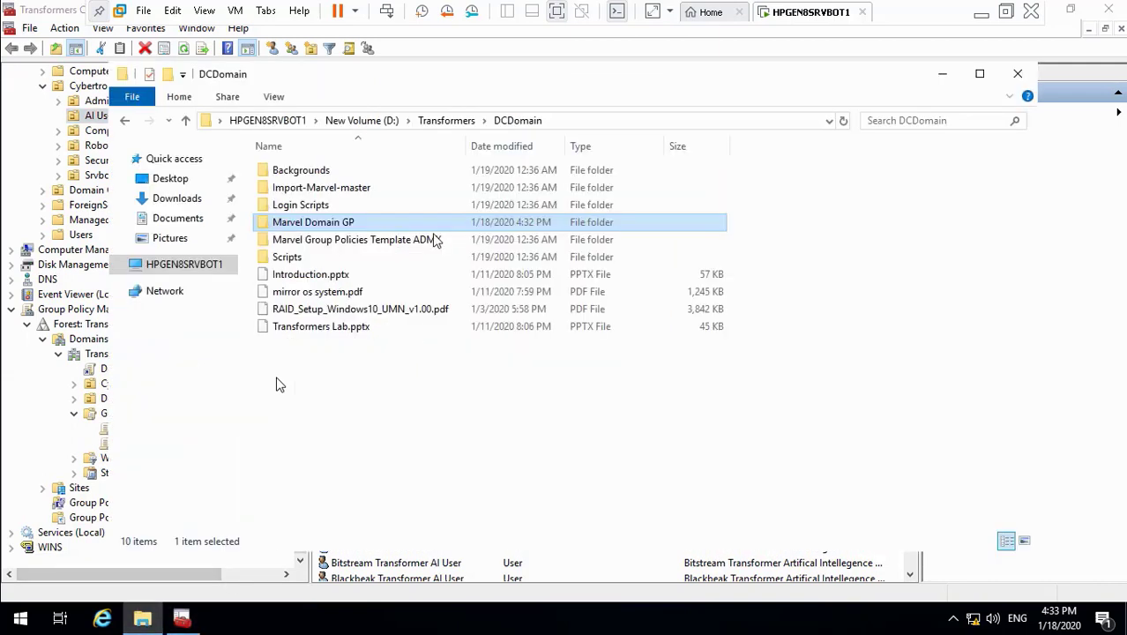
double_click(342, 227)
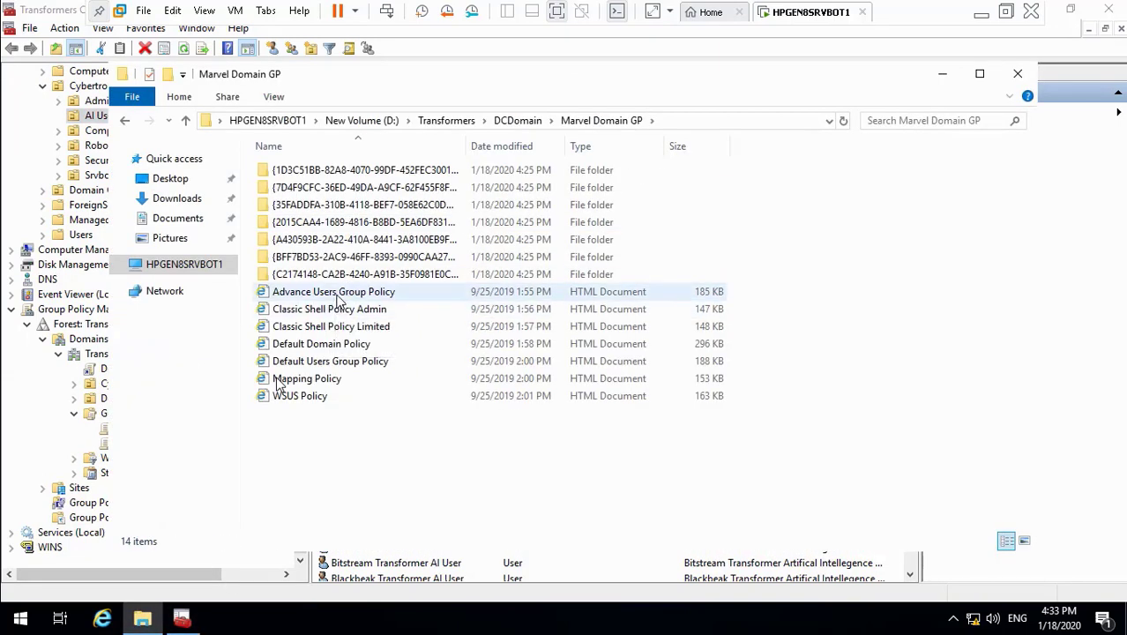
right_click(340, 299)
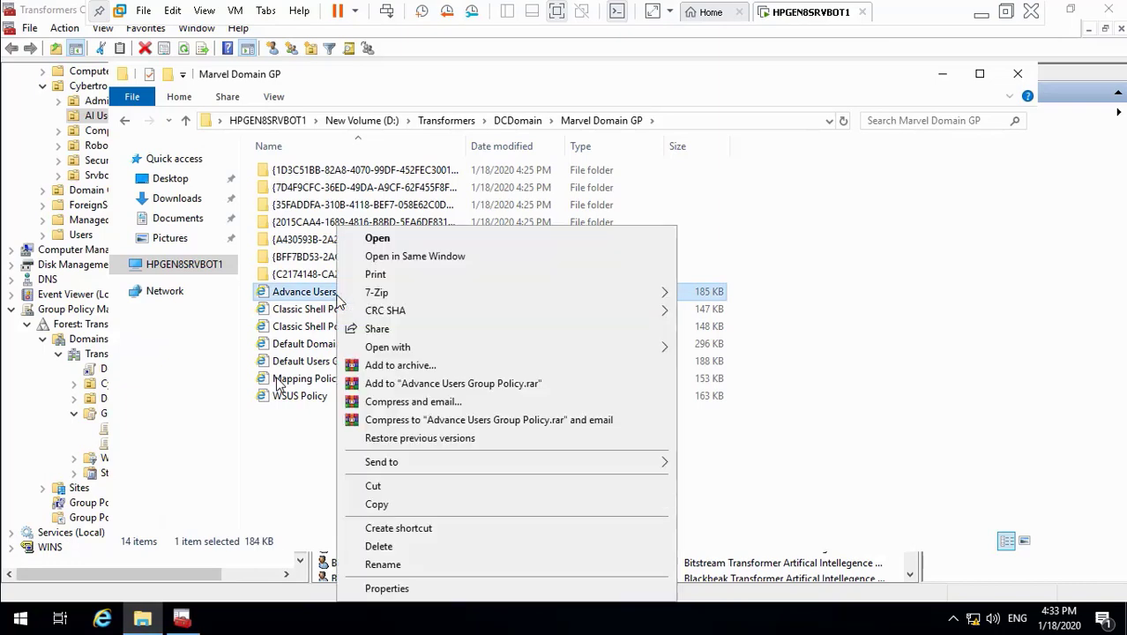
click(384, 564)
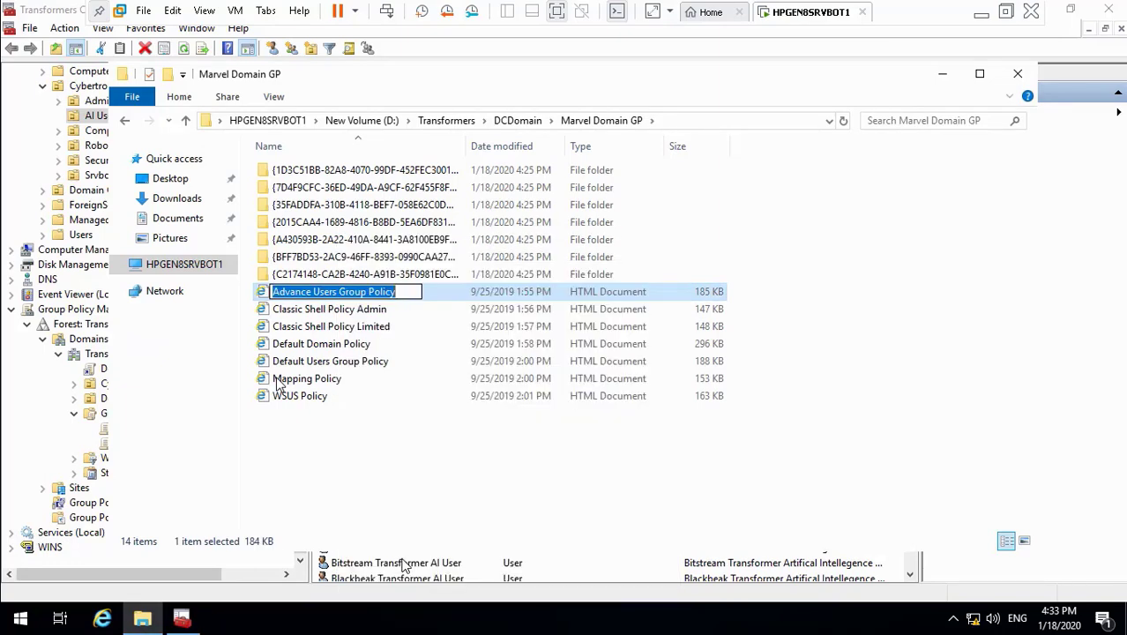
click(942, 73)
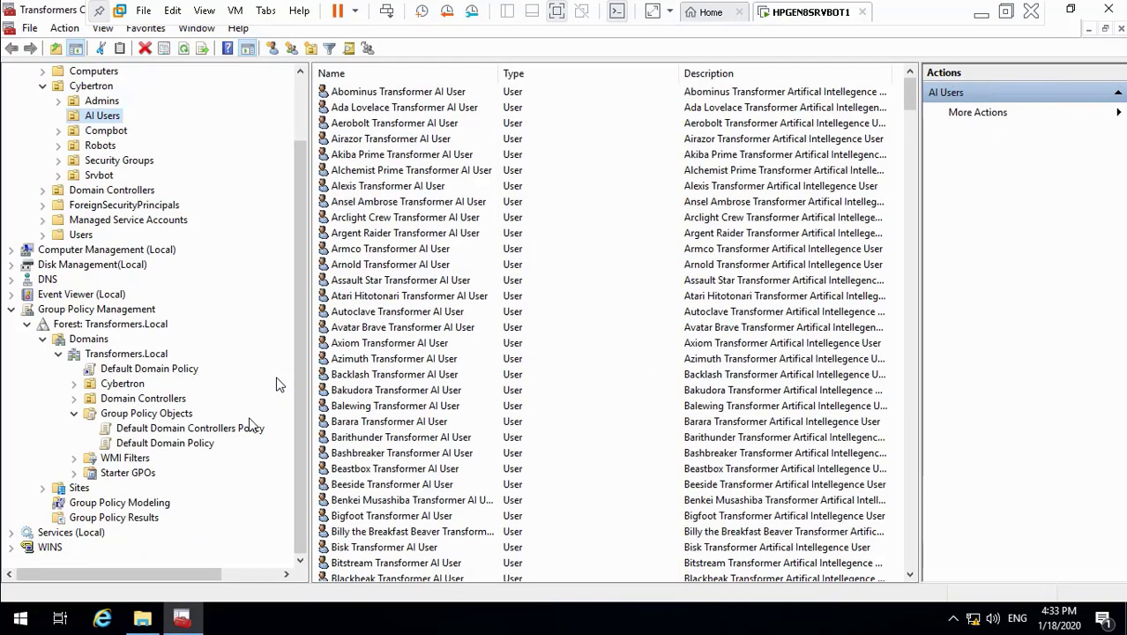
- Create a new GPO named Advance Users Group Policy under Group Policy Objects
right_click(143, 416)
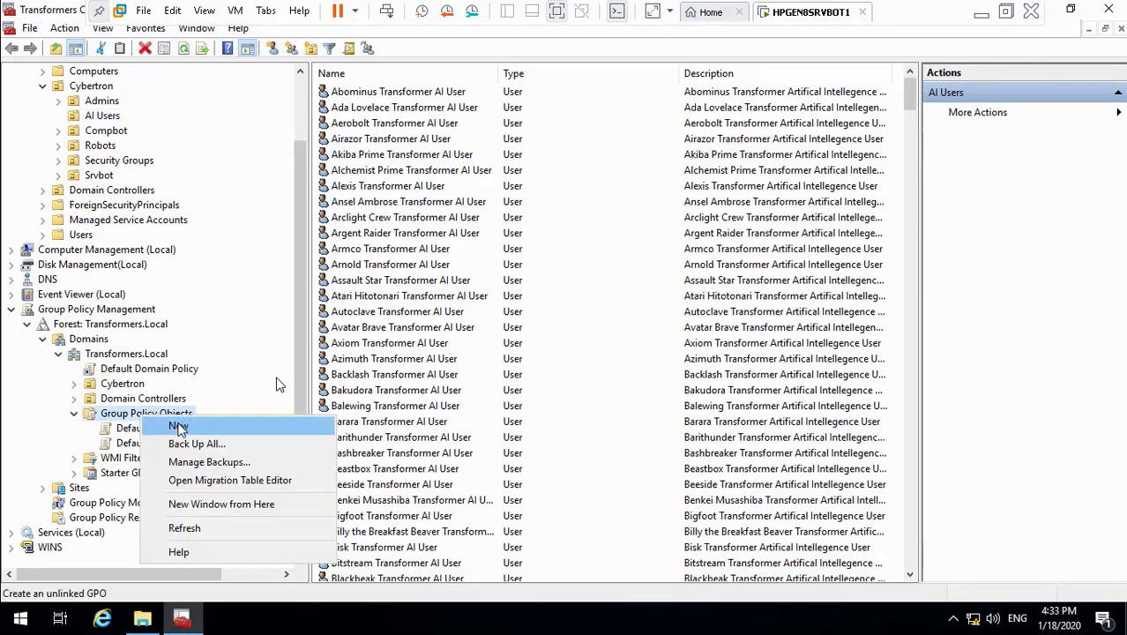
click(179, 427)
key(BackSpace)
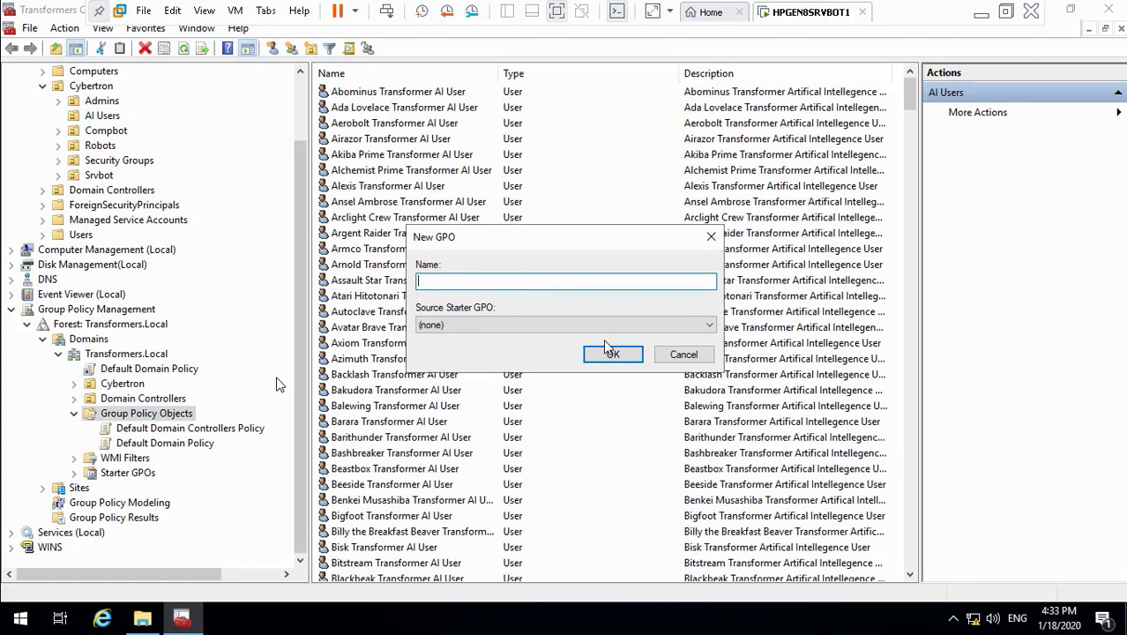
text(Personal Users Group Policy)
click(611, 354)
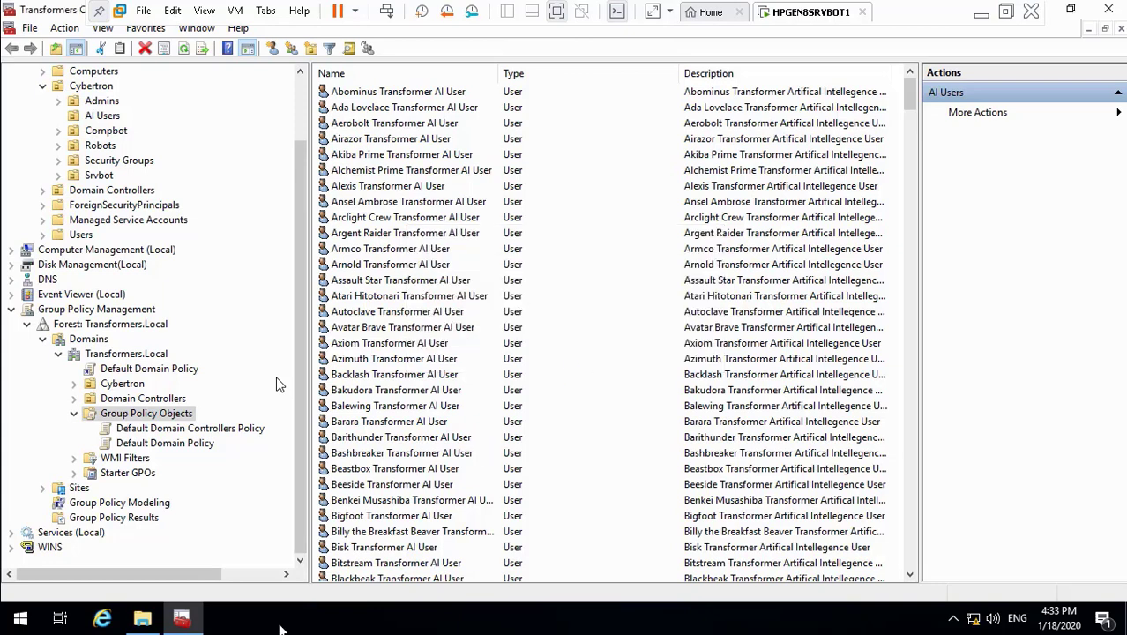
- Copy the Classic Shell Policy Admin report name and create a GPO with that name
click(142, 620)
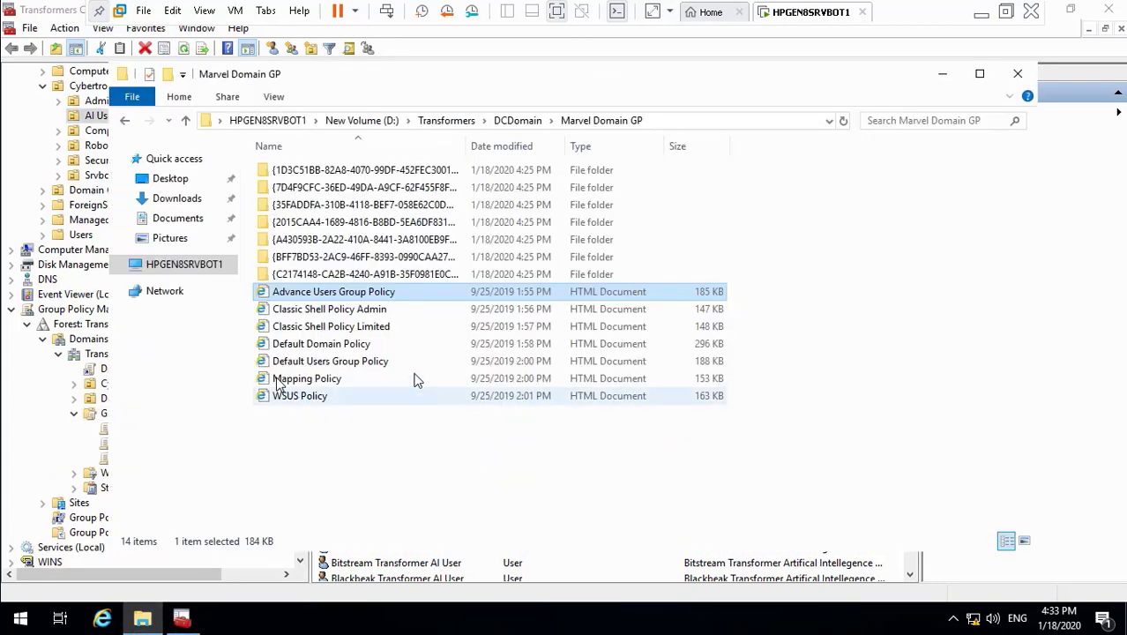
click(331, 311)
right_click(331, 311)
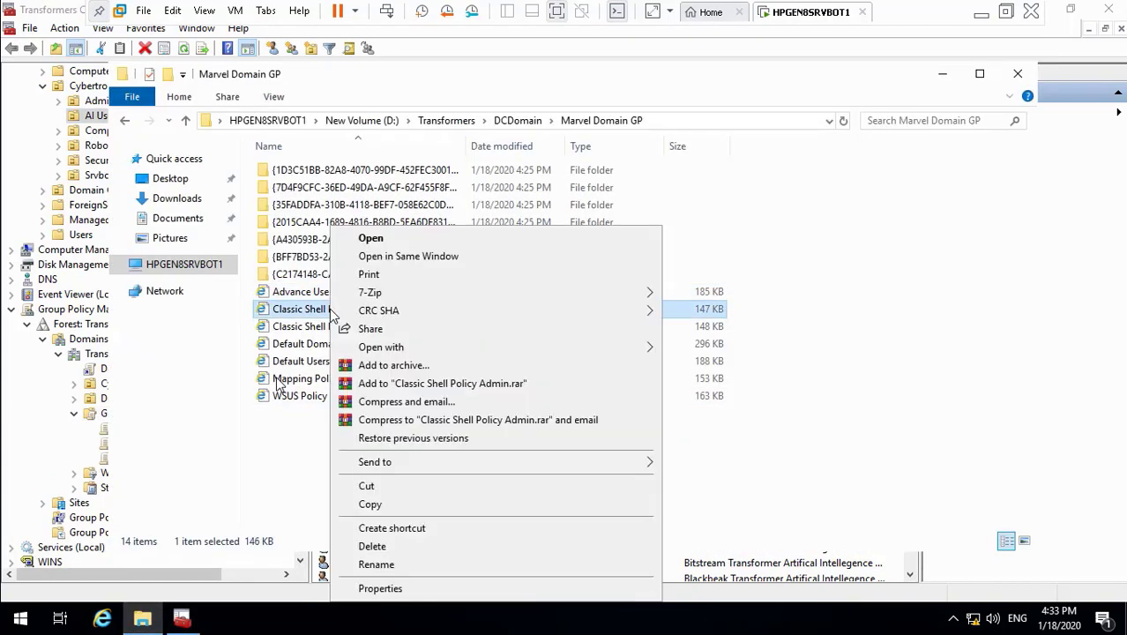
click(376, 565)
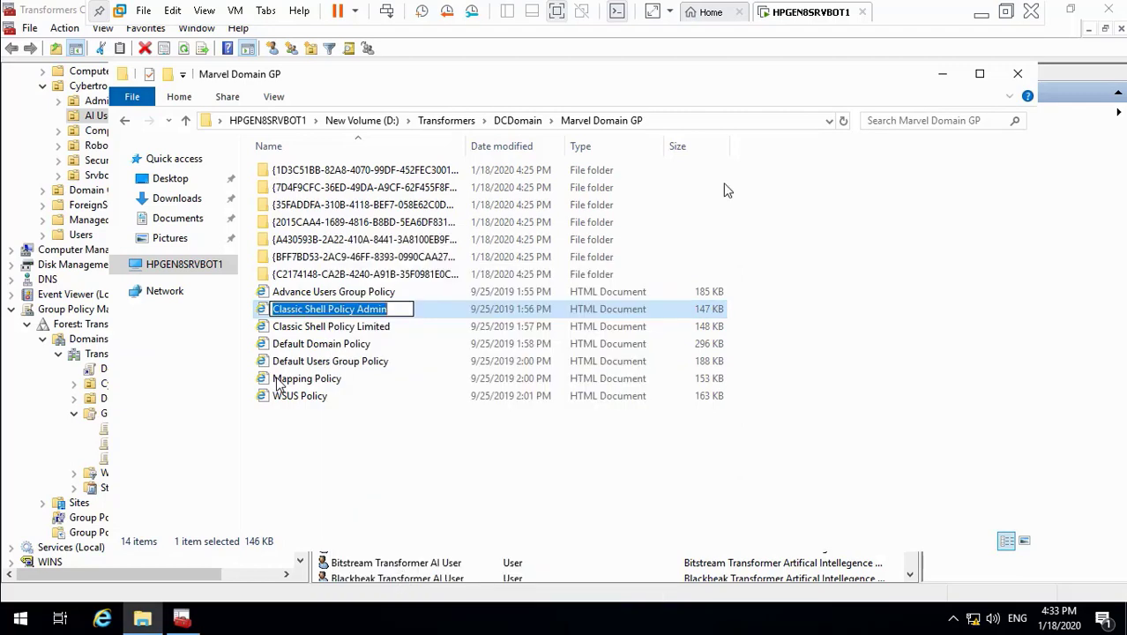
click(943, 78)
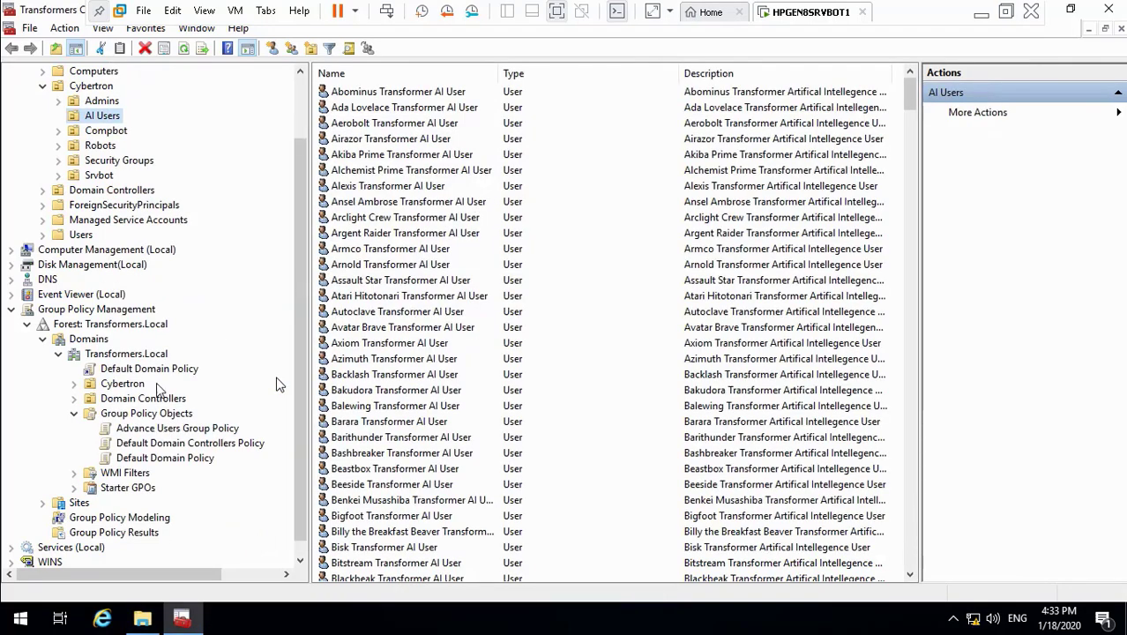
right_click(146, 414)
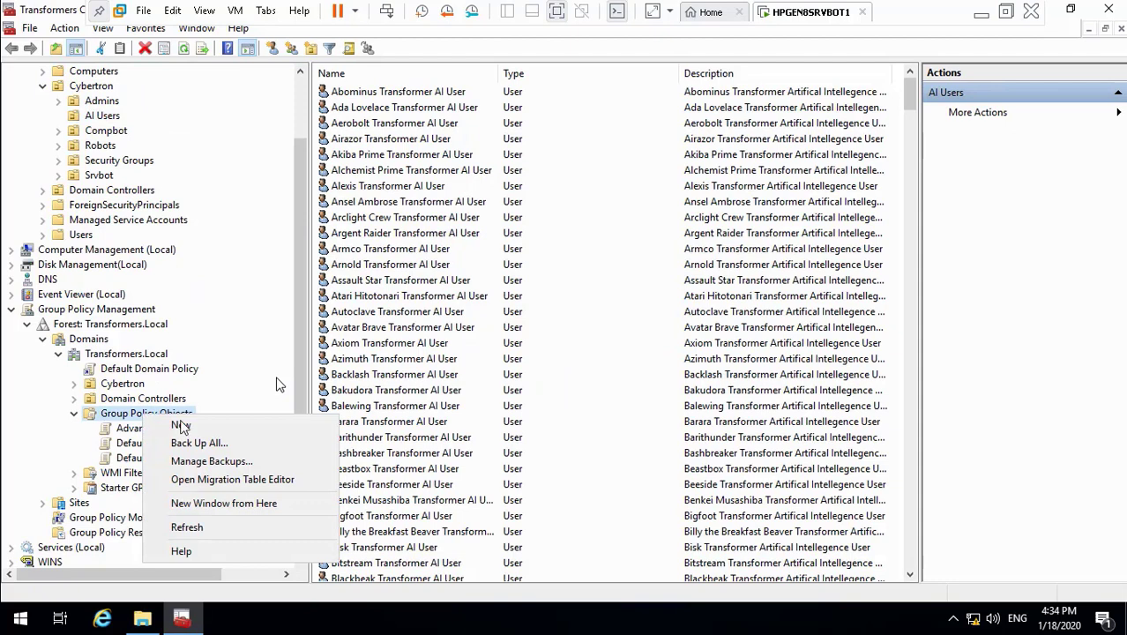
click(181, 426)
text(Classic Shell Policy Admin)
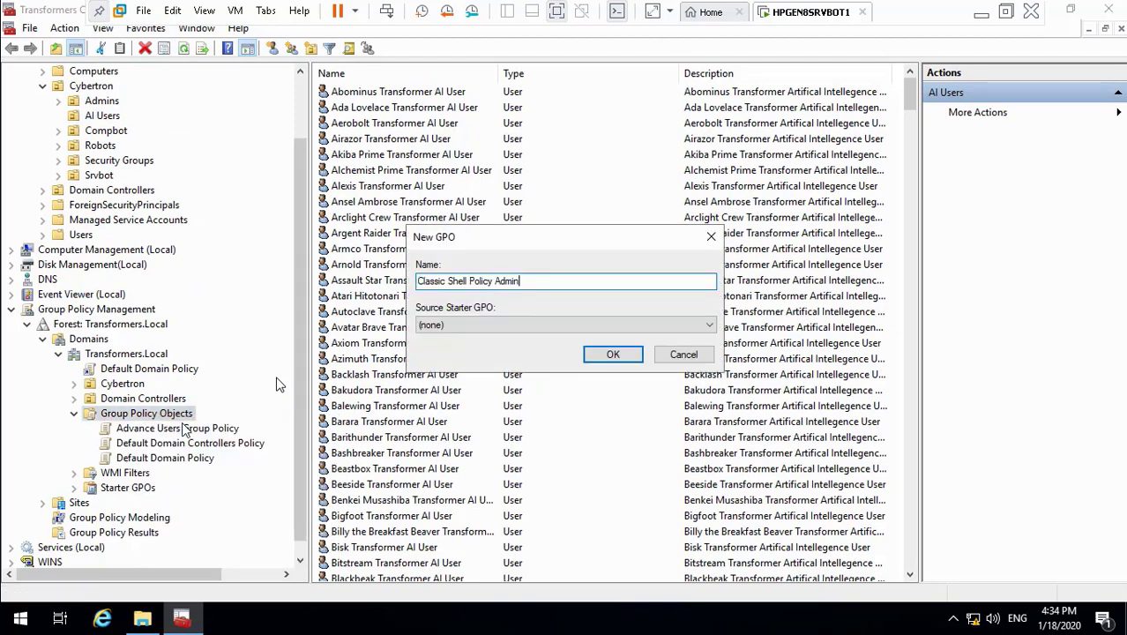
click(627, 359)
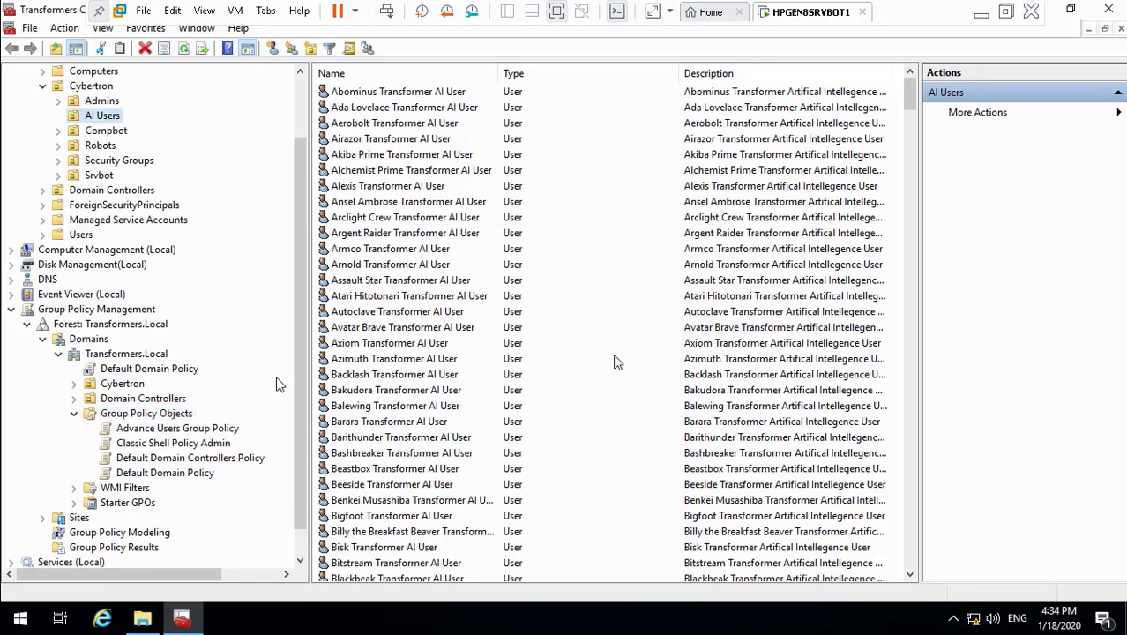
- Create a new GPO named Classic Shell Policy Limited
click(142, 620)
right_click(358, 330)
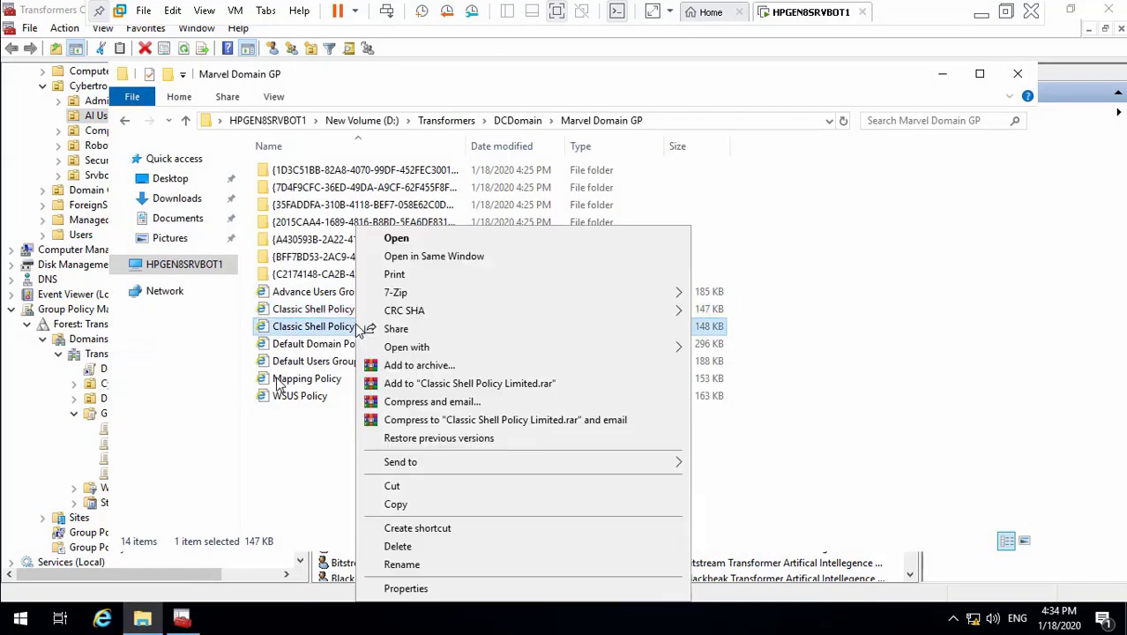
click(403, 565)
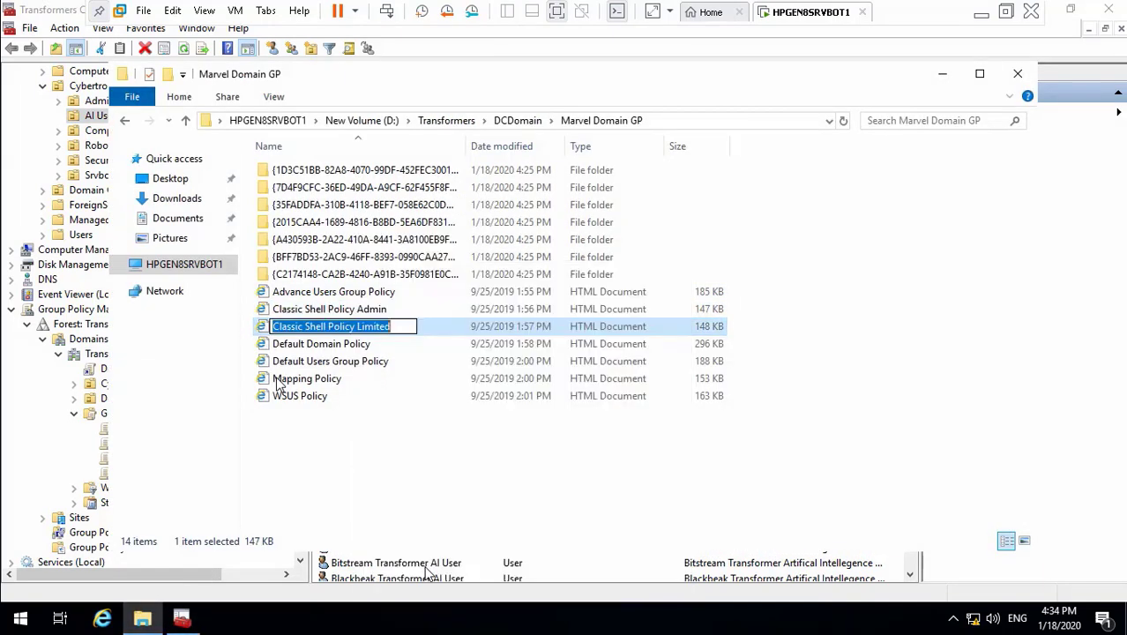
click(942, 73)
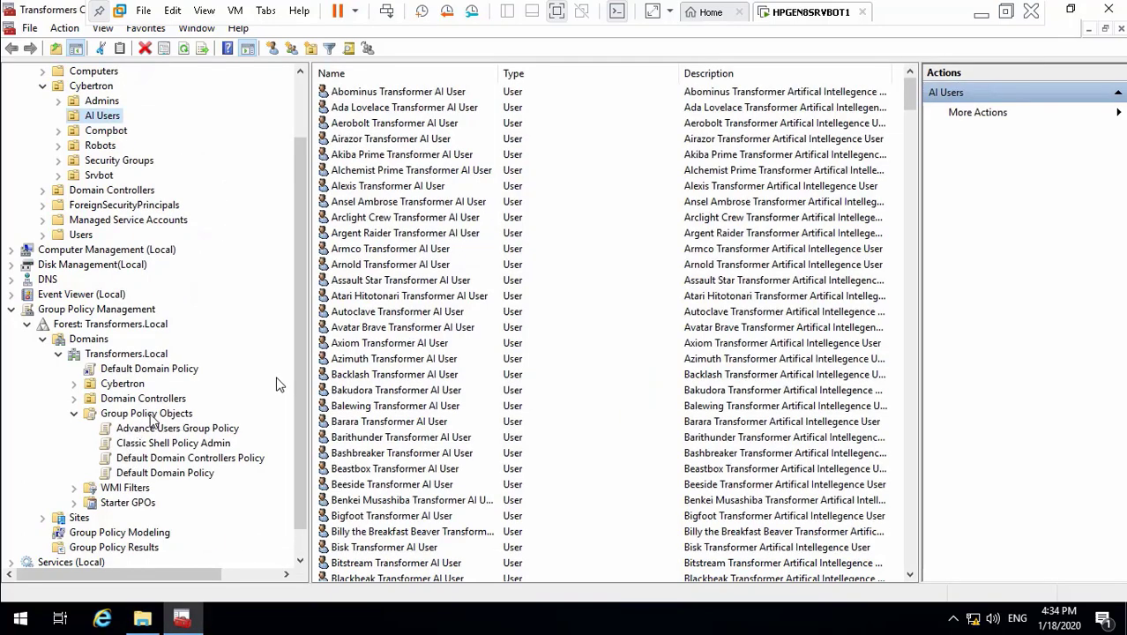
right_click(150, 416)
click(184, 426)
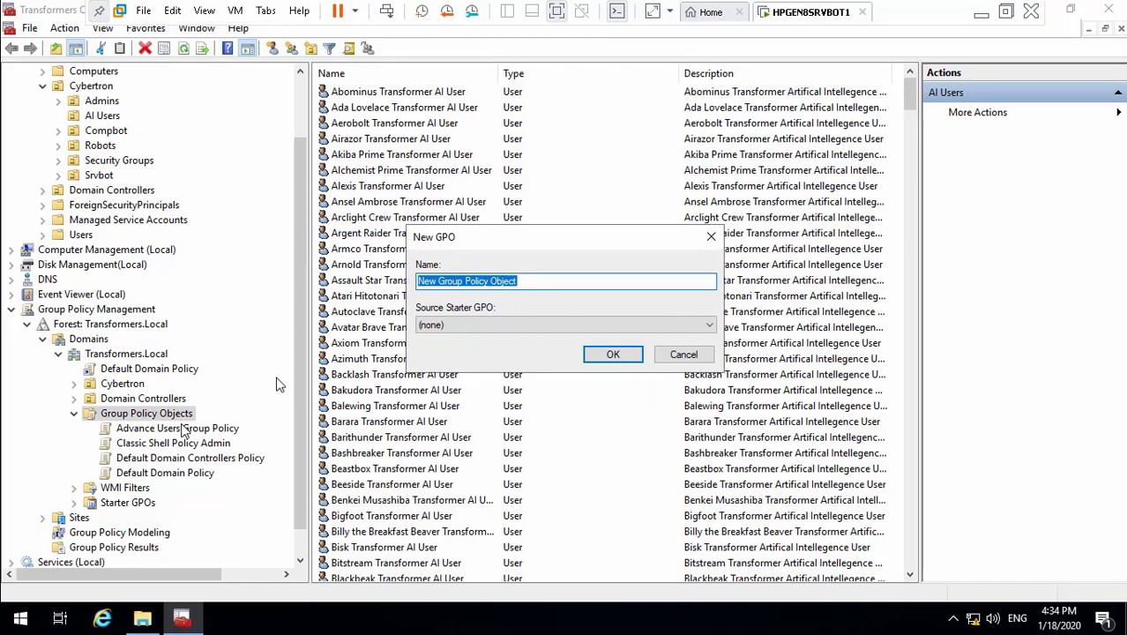
text(Classic Shell Policy Limited)
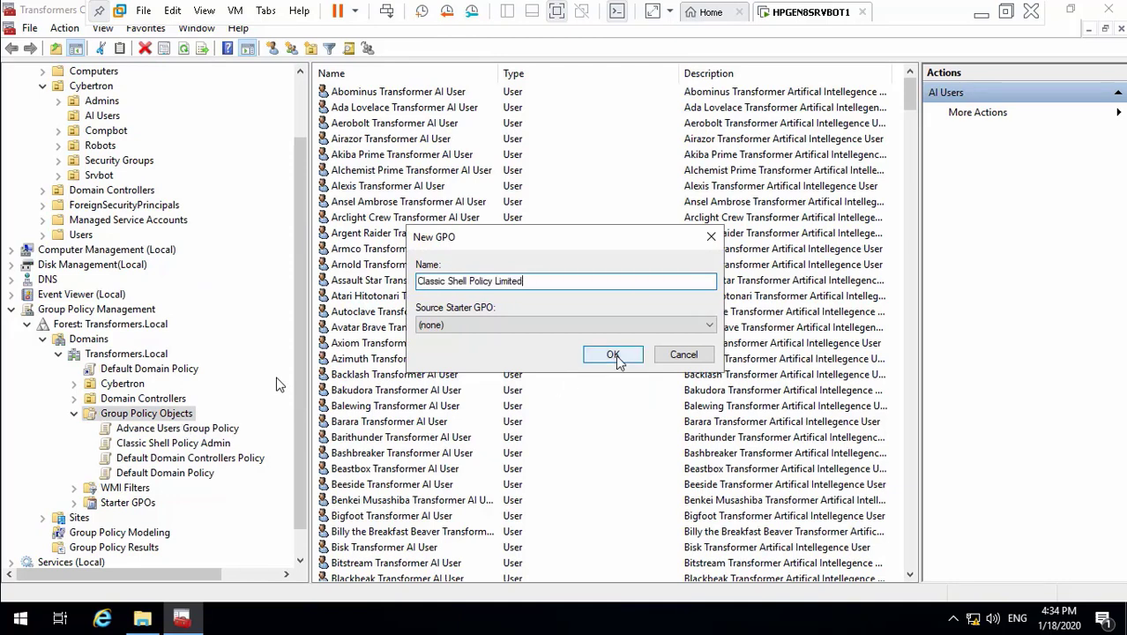
click(613, 355)
- Copy the Default Users Group Policy report name and create a GPO with it
click(143, 619)
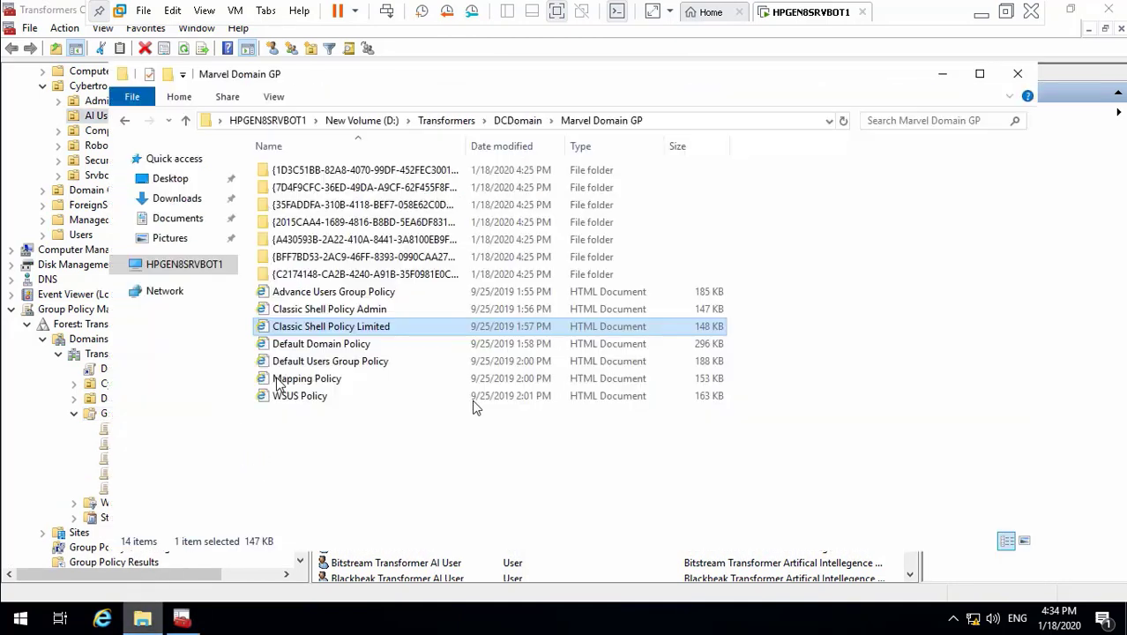
click(331, 347)
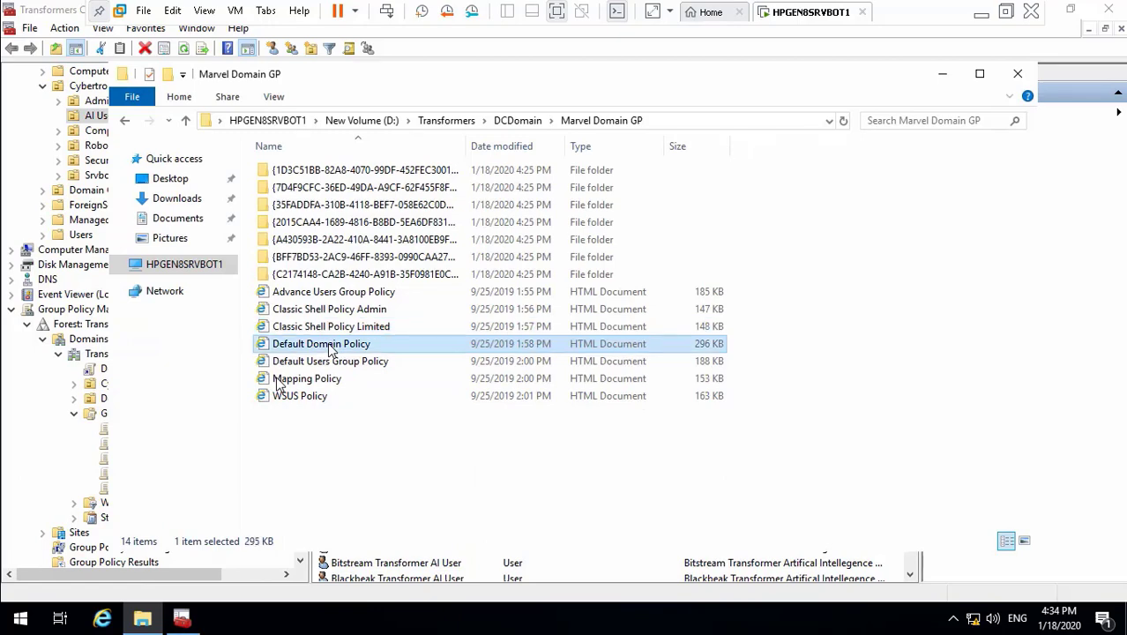
right_click(330, 348)
click(302, 363)
right_click(303, 363)
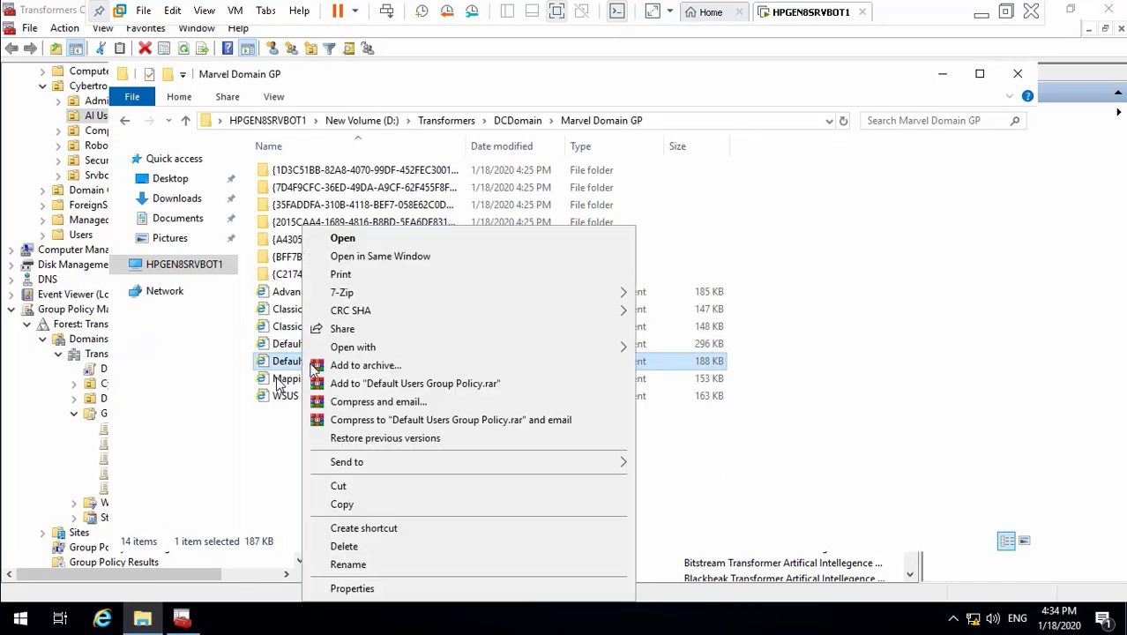
click(348, 564)
key(ctrl+c)
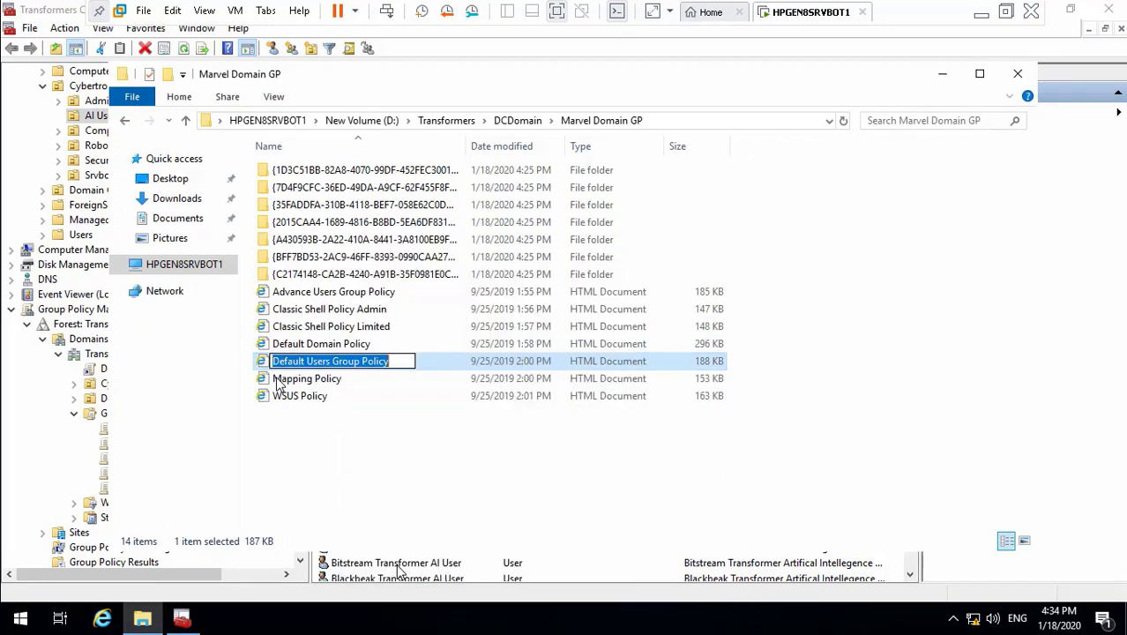
click(943, 75)
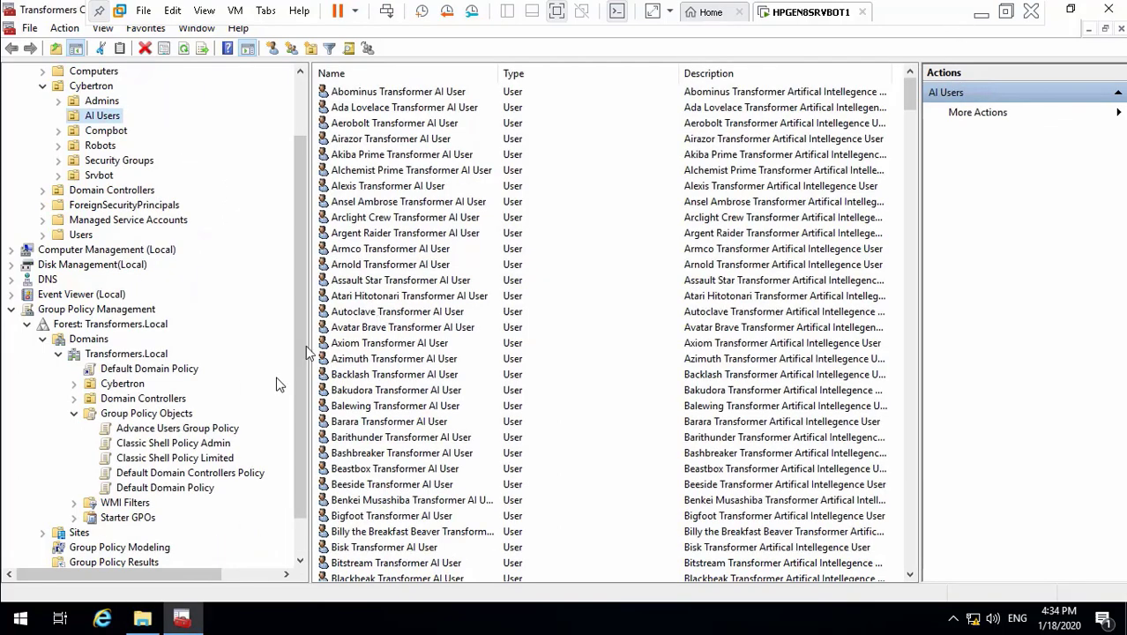
right_click(182, 416)
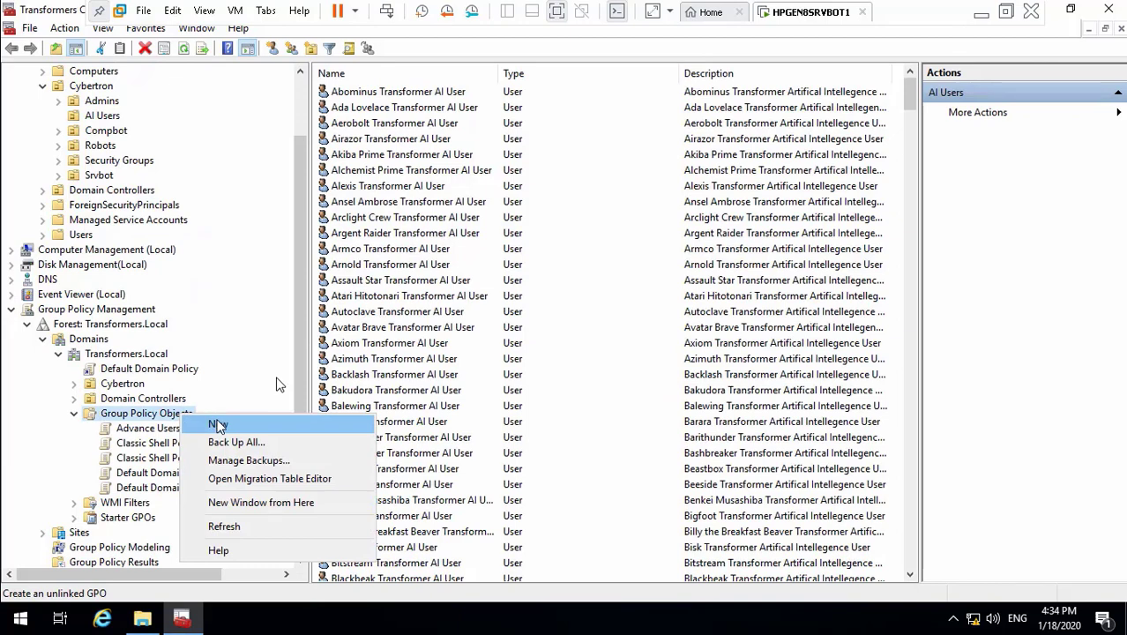
click(218, 426)
key(ctrl+v)
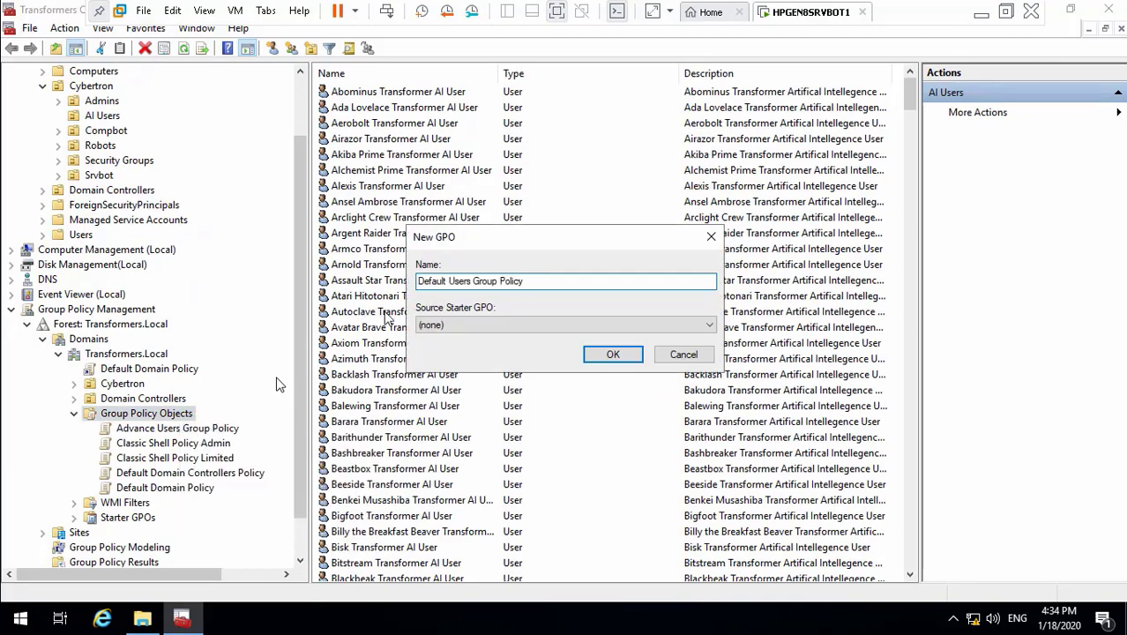
click(612, 353)
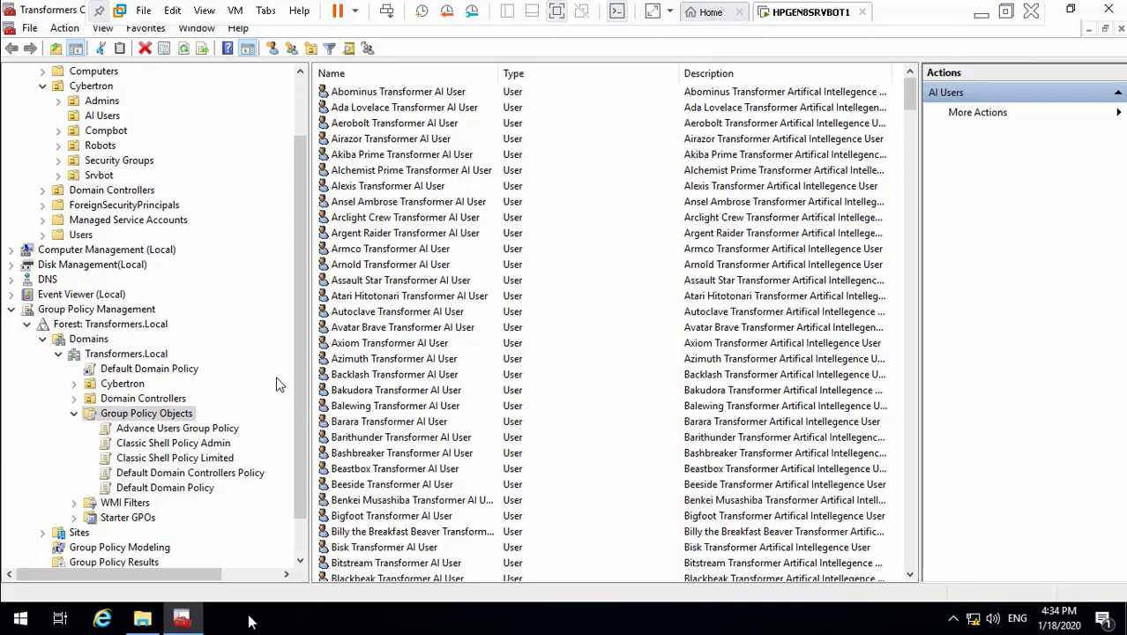
- Copy the Mapping Policy report name for the next GPO
click(144, 621)
click(300, 379)
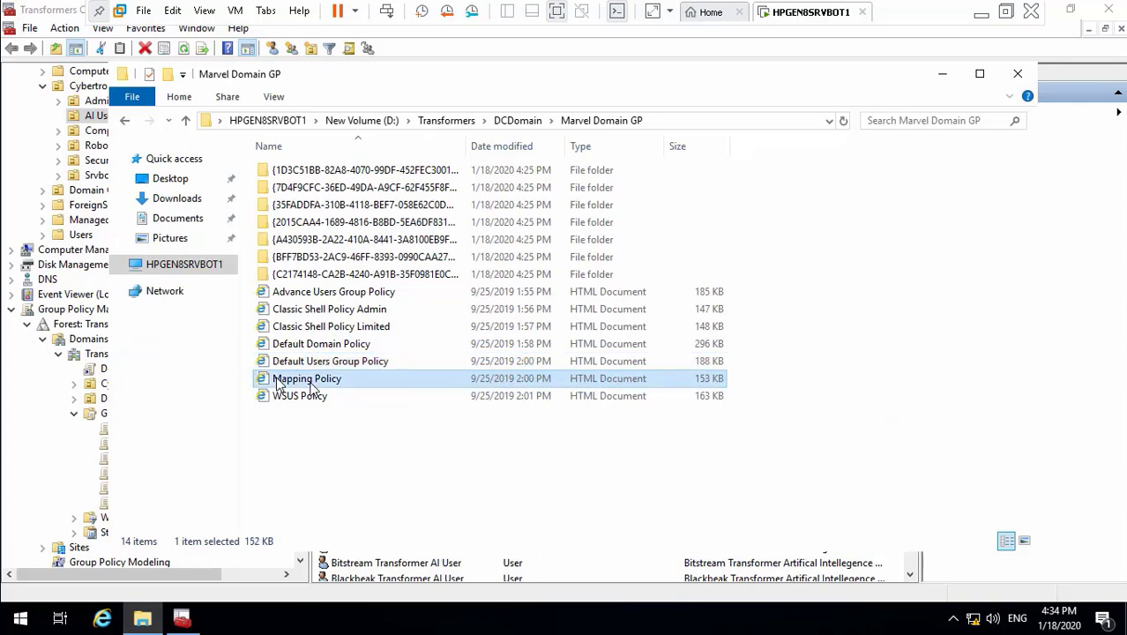
right_click(305, 380)
click(376, 343)
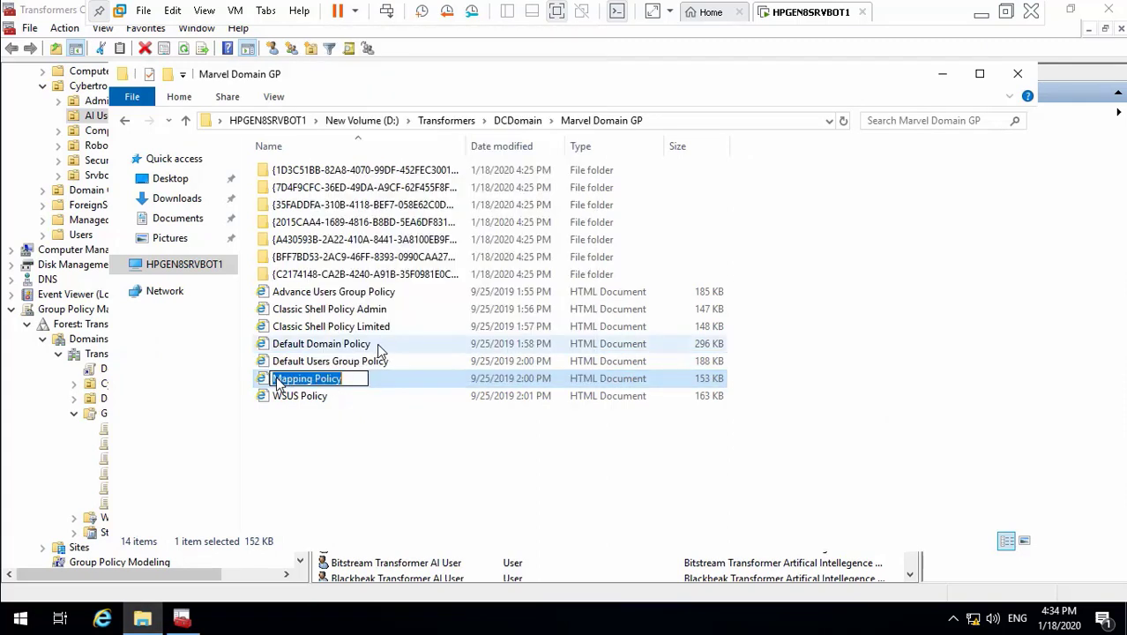
click(943, 73)
right_click(176, 419)
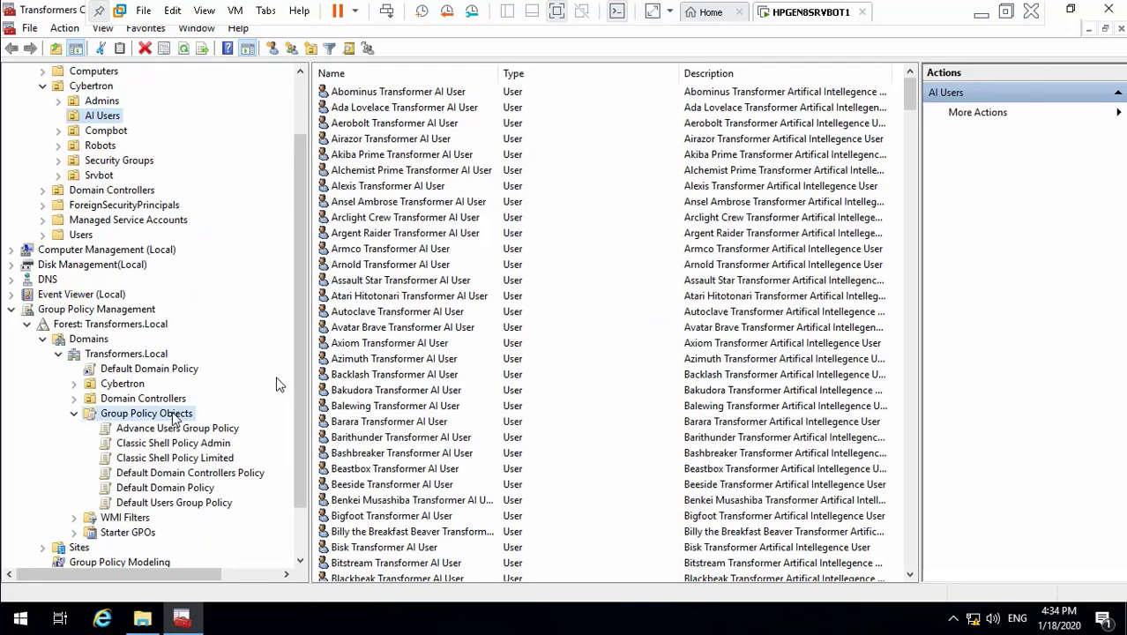
- Create a new GPO named Mapping Policy
click(211, 425)
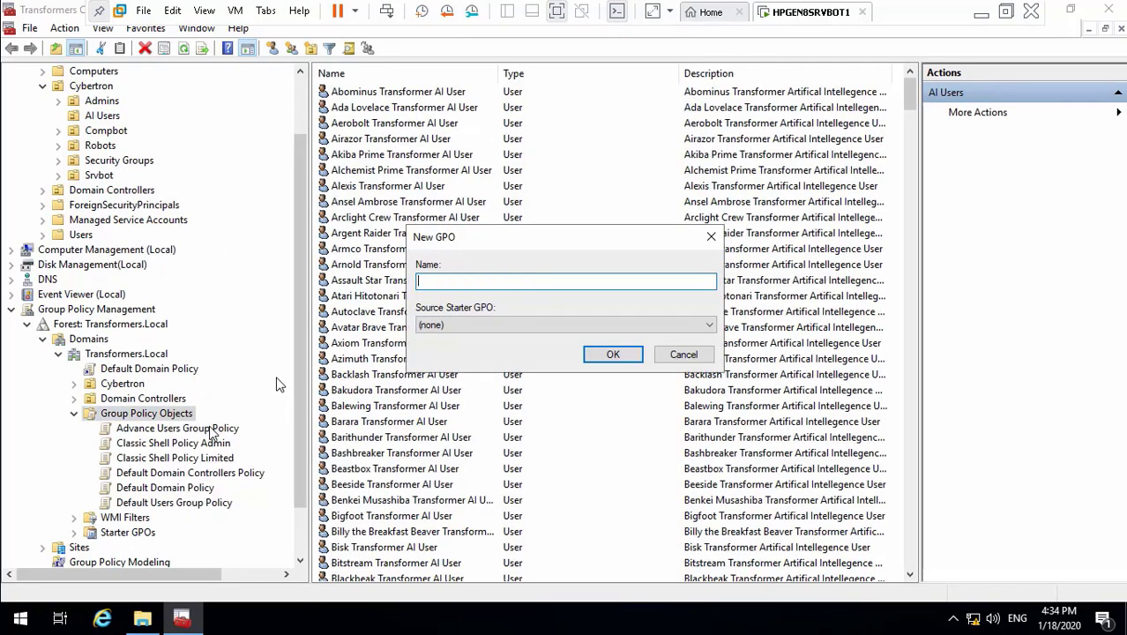
text(Mapping Policy)
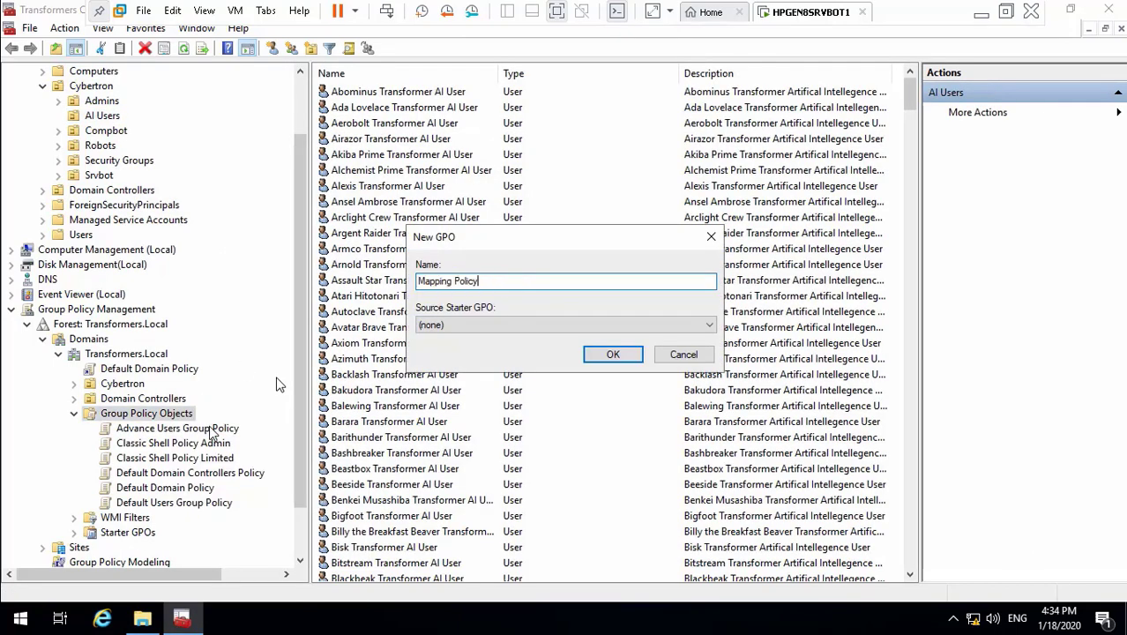
click(613, 355)
- Copy the WSUS Policy report name and create a GPO named WSUS Policy
click(142, 620)
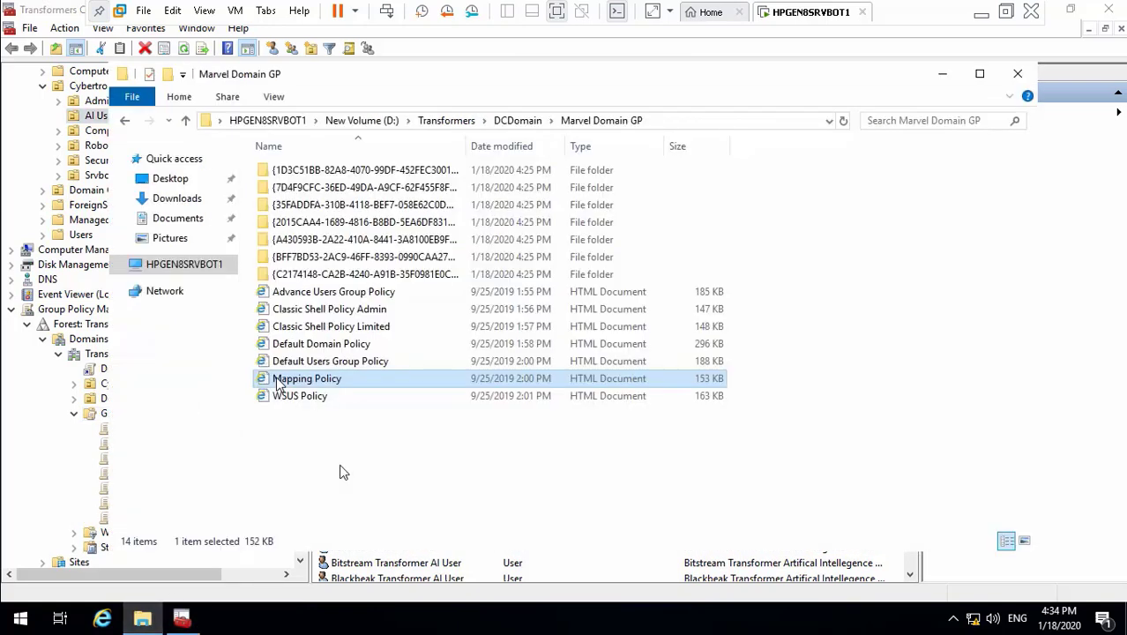
right_click(296, 396)
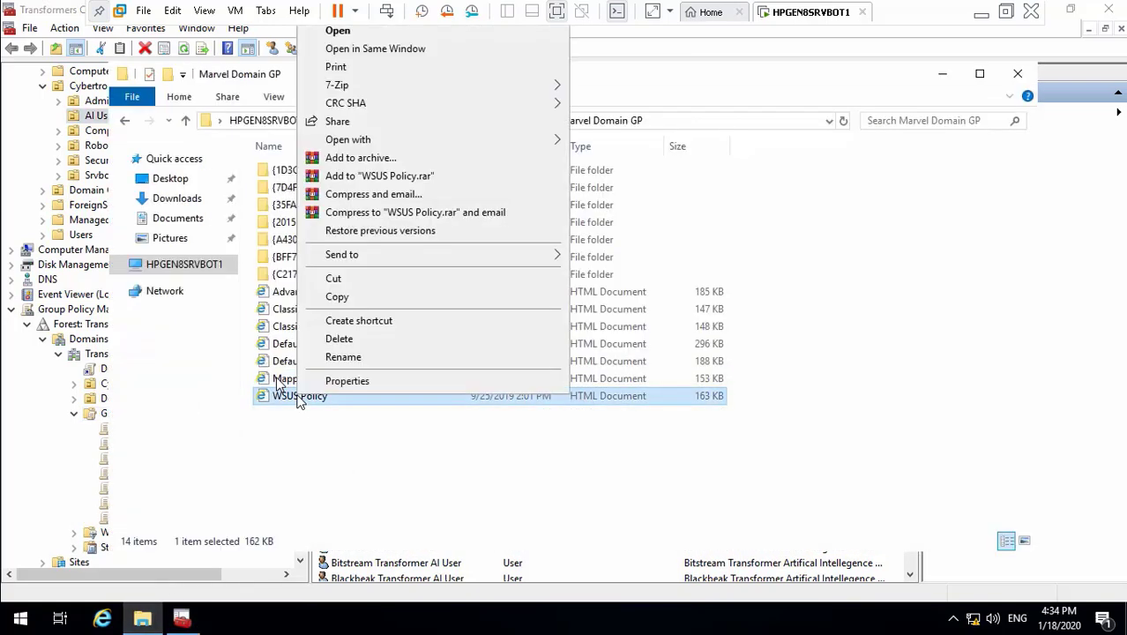
click(348, 363)
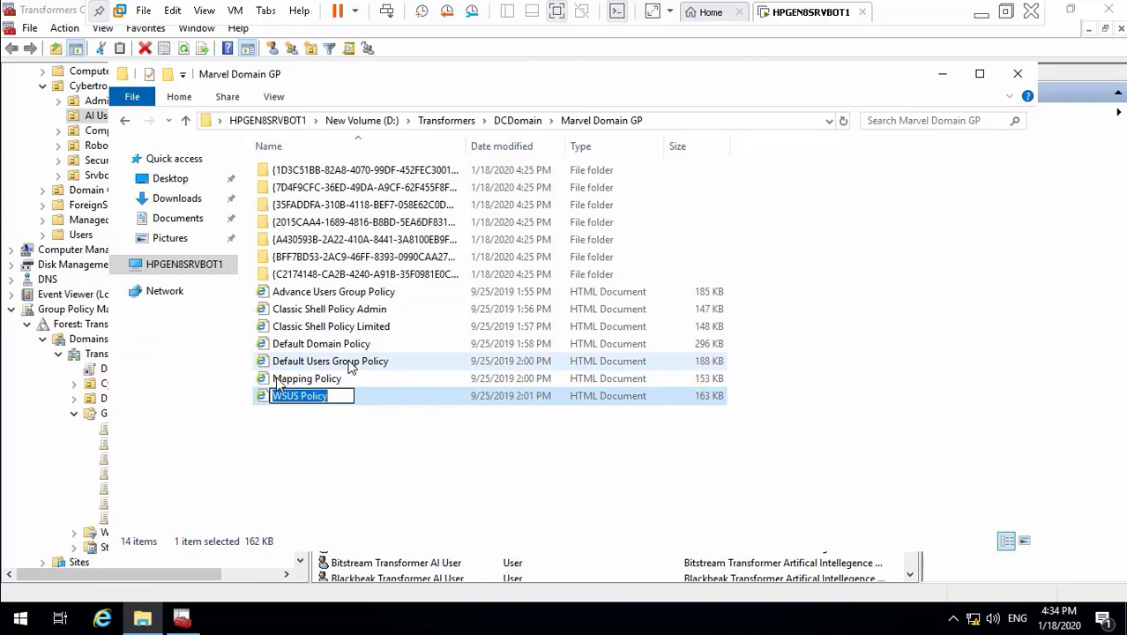
click(942, 73)
right_click(181, 414)
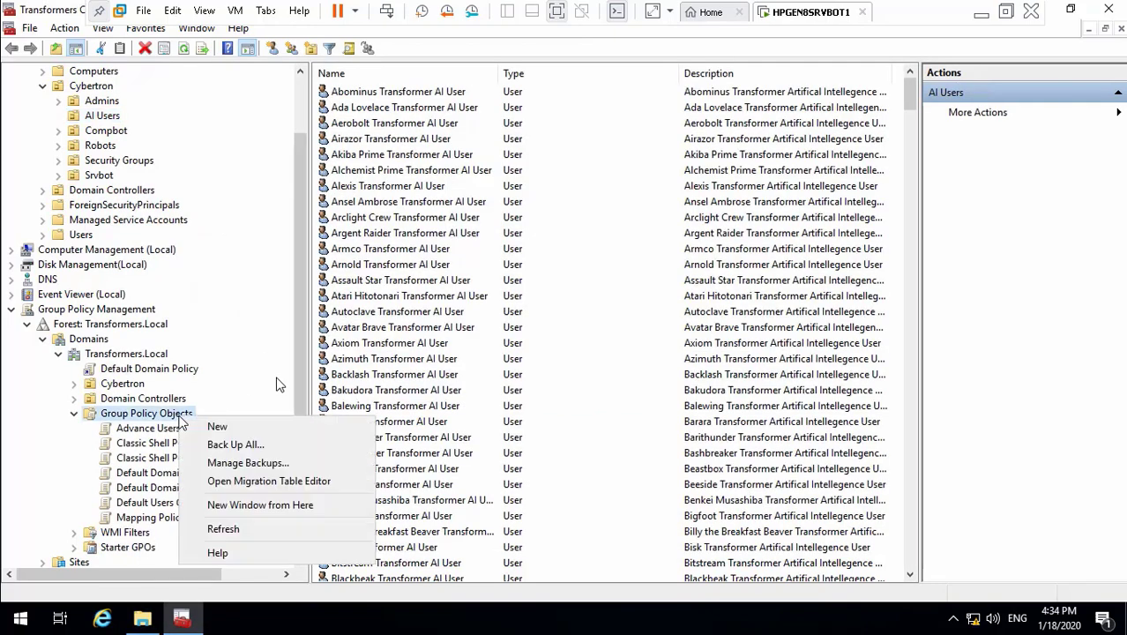
click(215, 428)
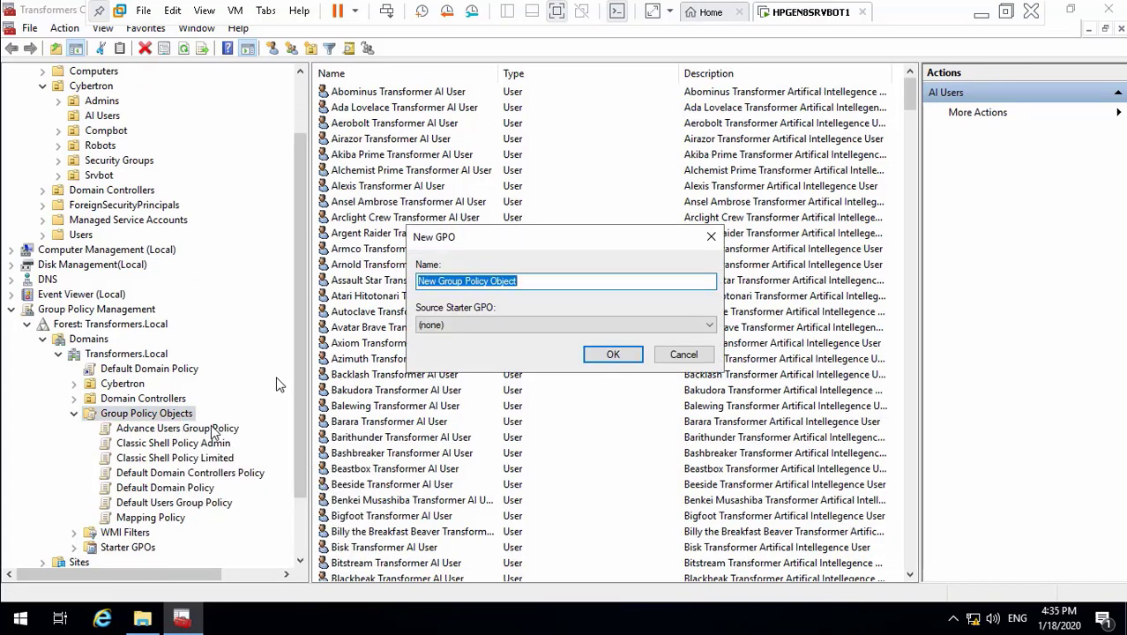
key(BackSpace)
text(WSUS Policy)
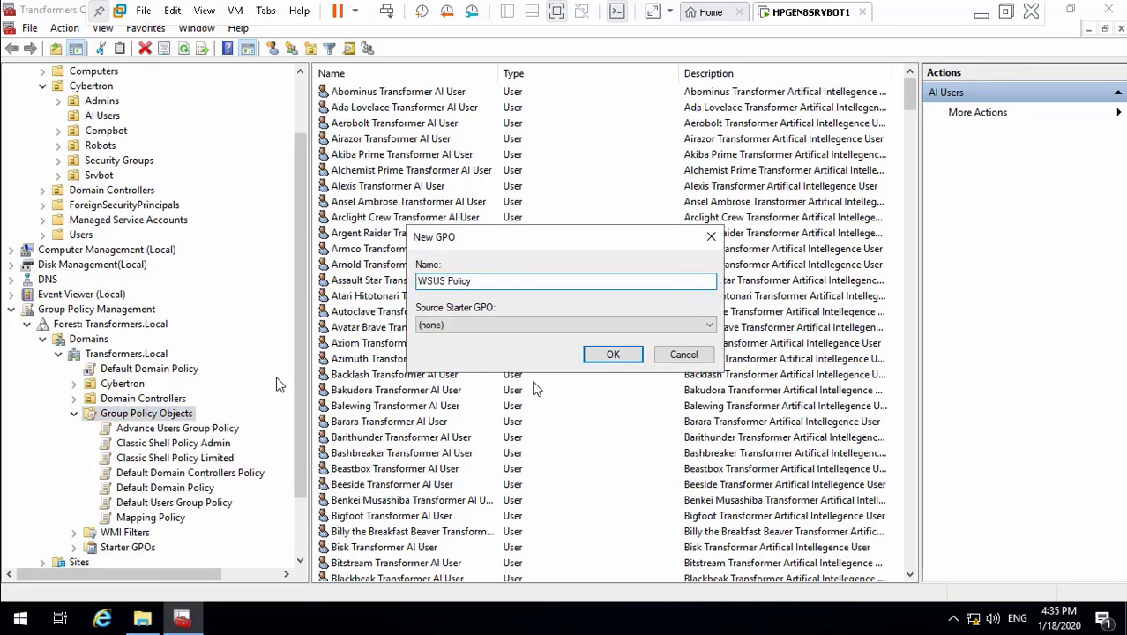
click(611, 355)
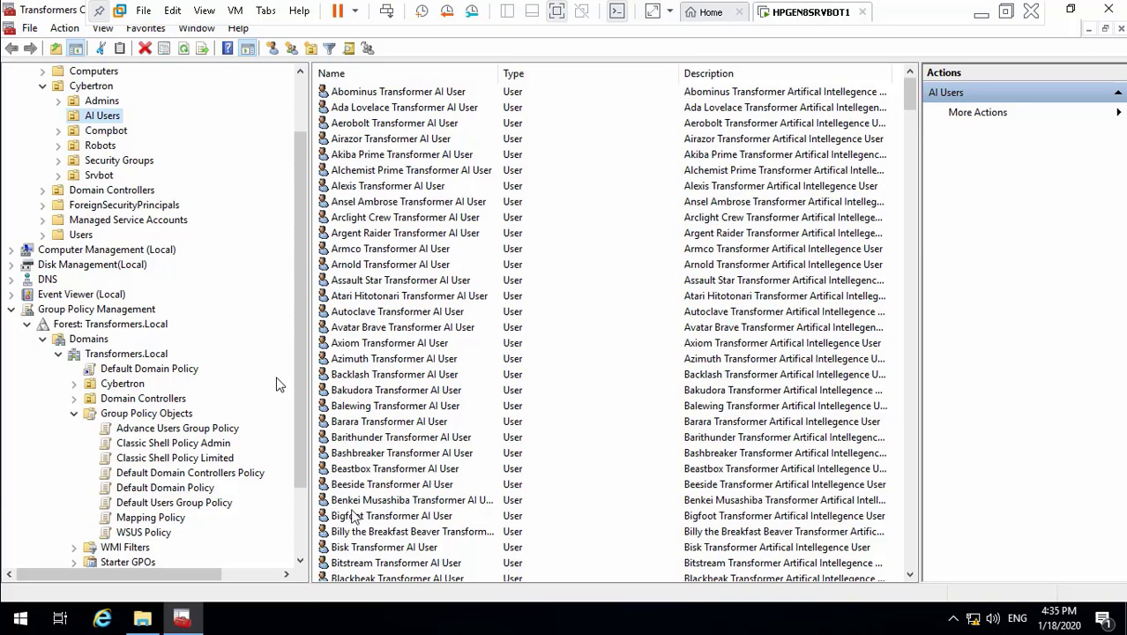
scroll(304, 545, down, 2)
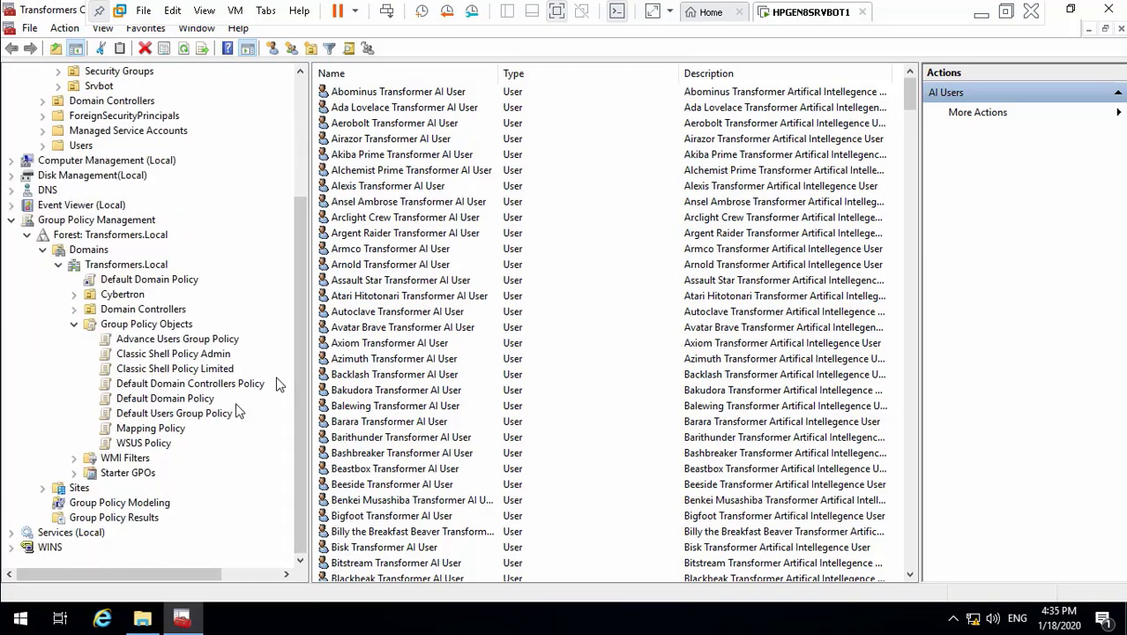
- Start Import Settings on Advance Users Group Policy, skipping the backup of current settings
right_click(179, 343)
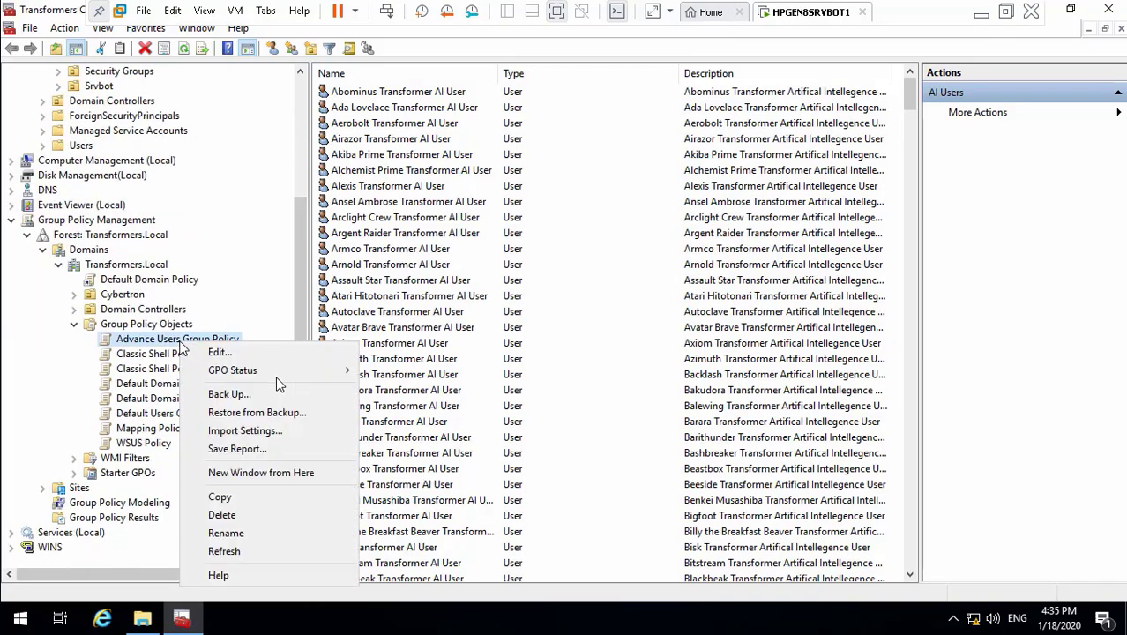
click(288, 432)
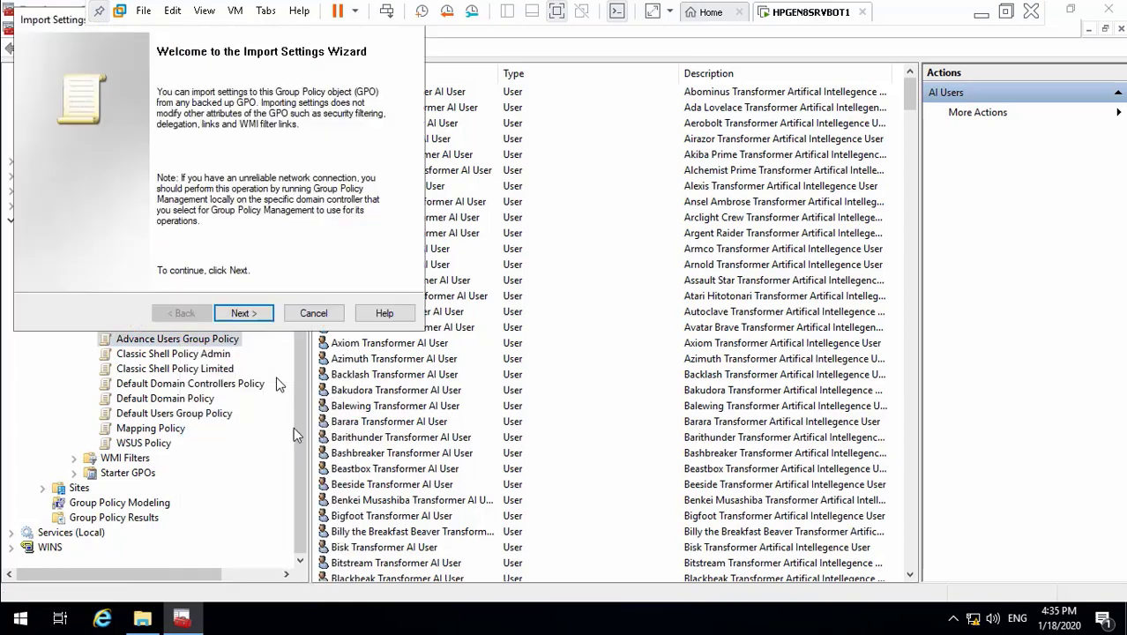
click(253, 317)
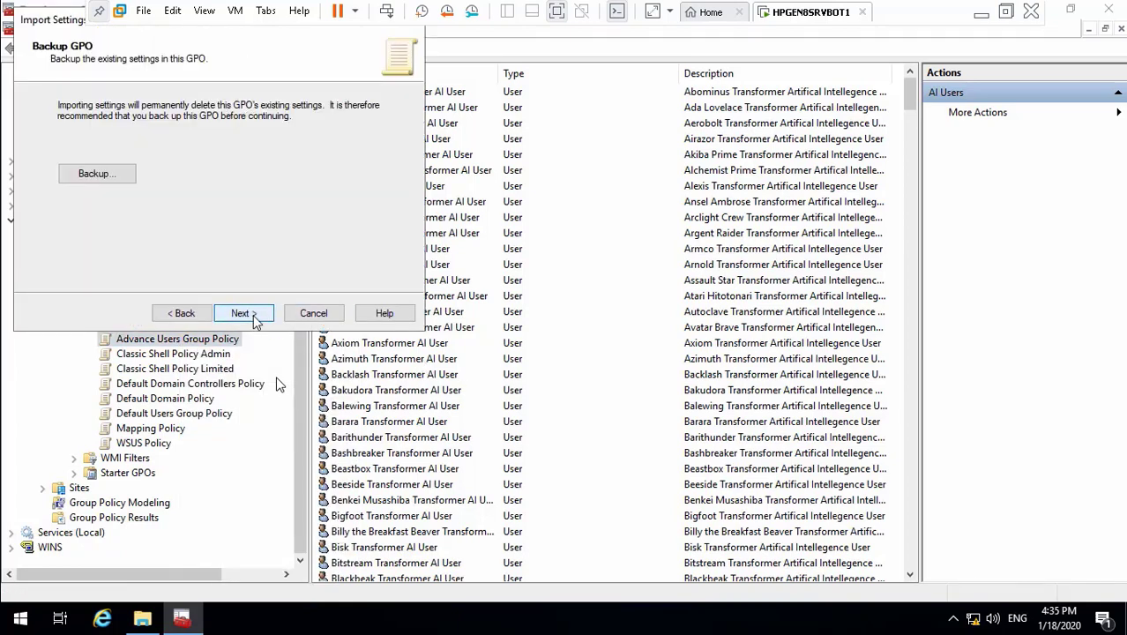
click(245, 315)
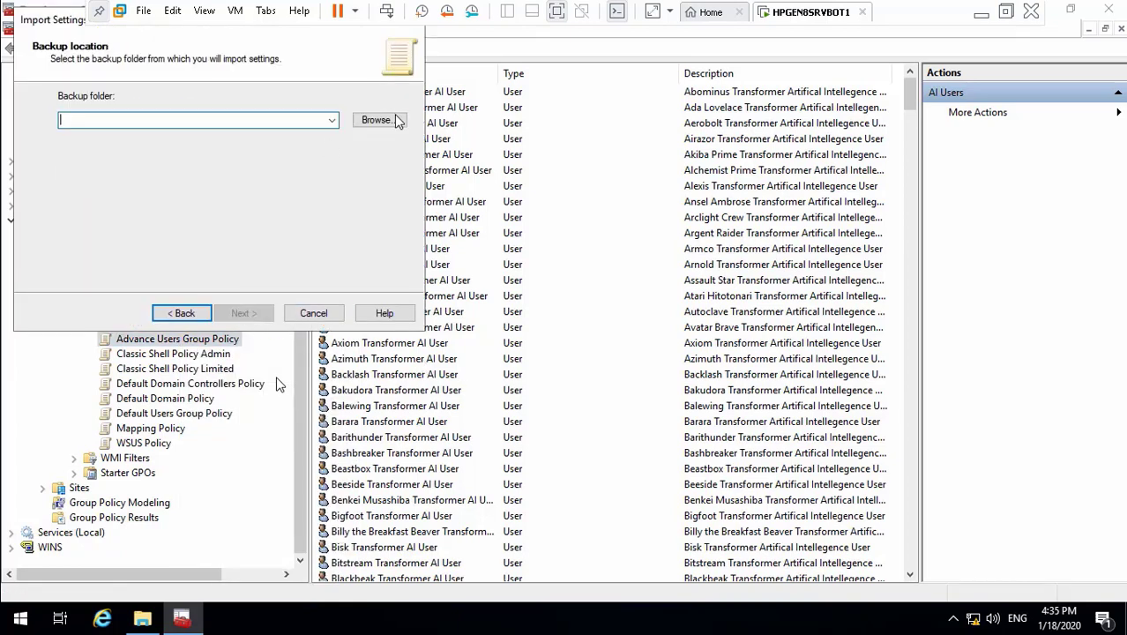
- Choose D:\Transformers\DCDomain\Marvel Domain GP as the backup folder
click(376, 120)
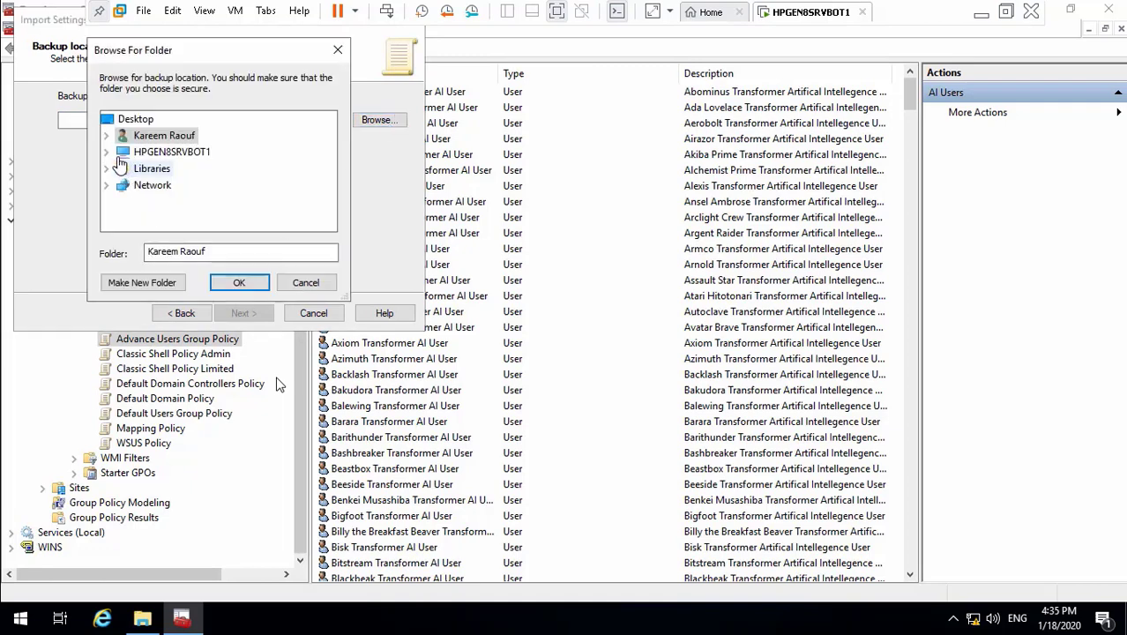
click(107, 152)
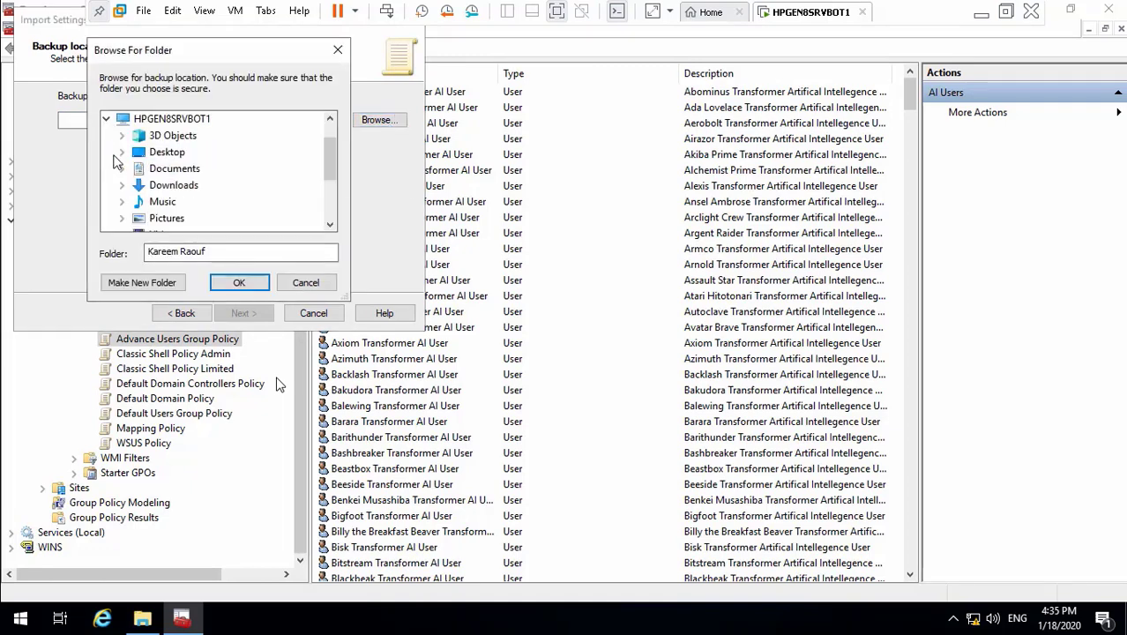
click(330, 226)
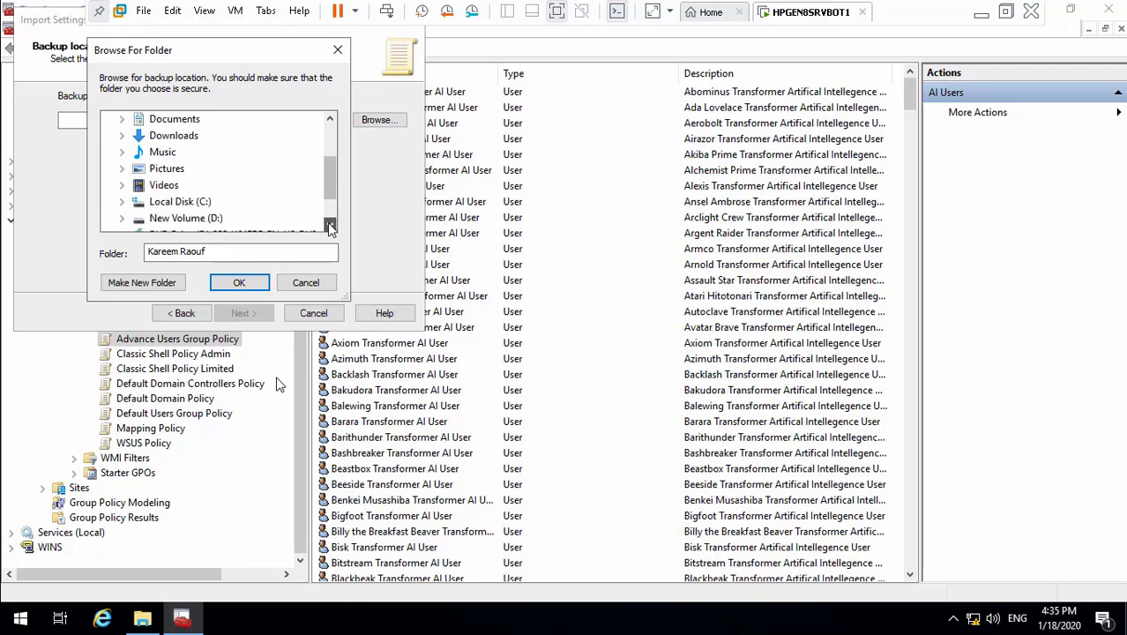
click(330, 226)
click(121, 170)
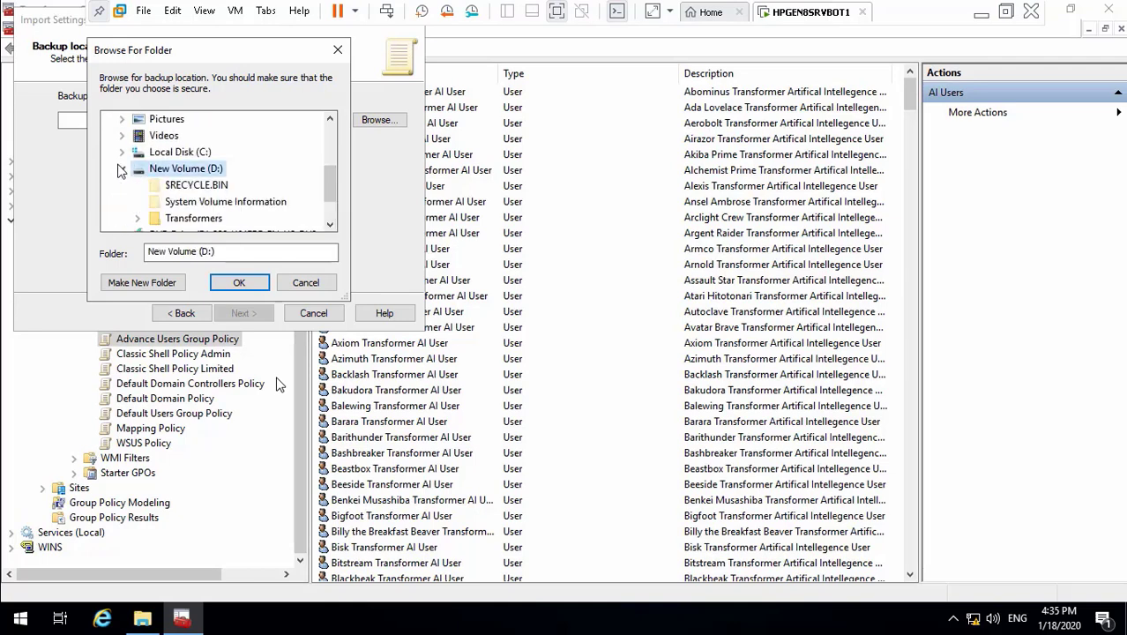
click(136, 217)
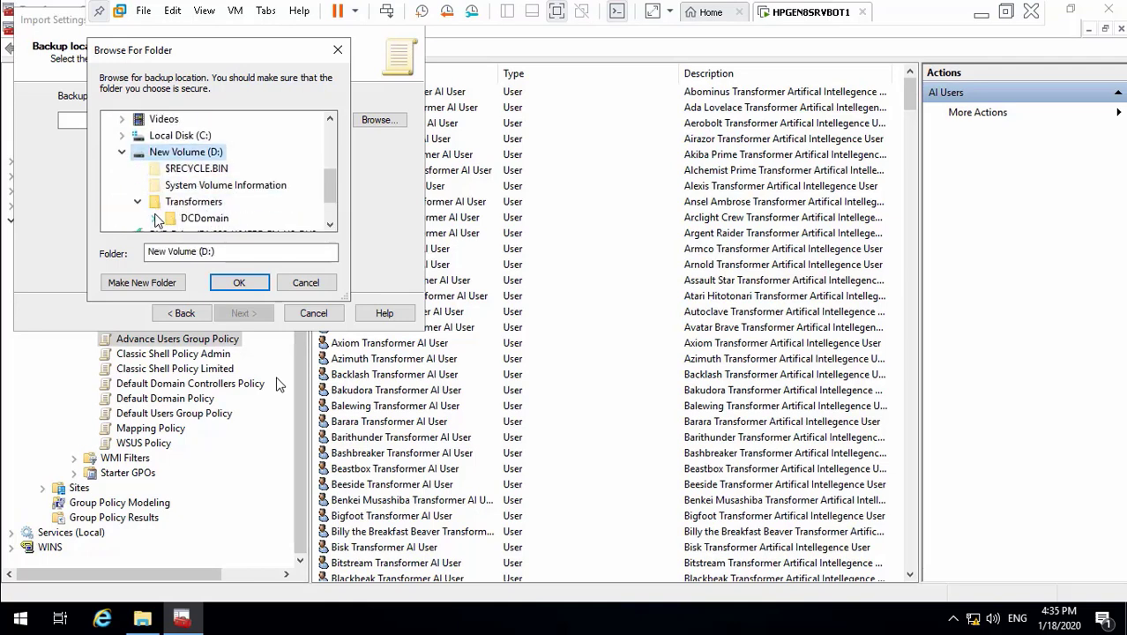
click(153, 218)
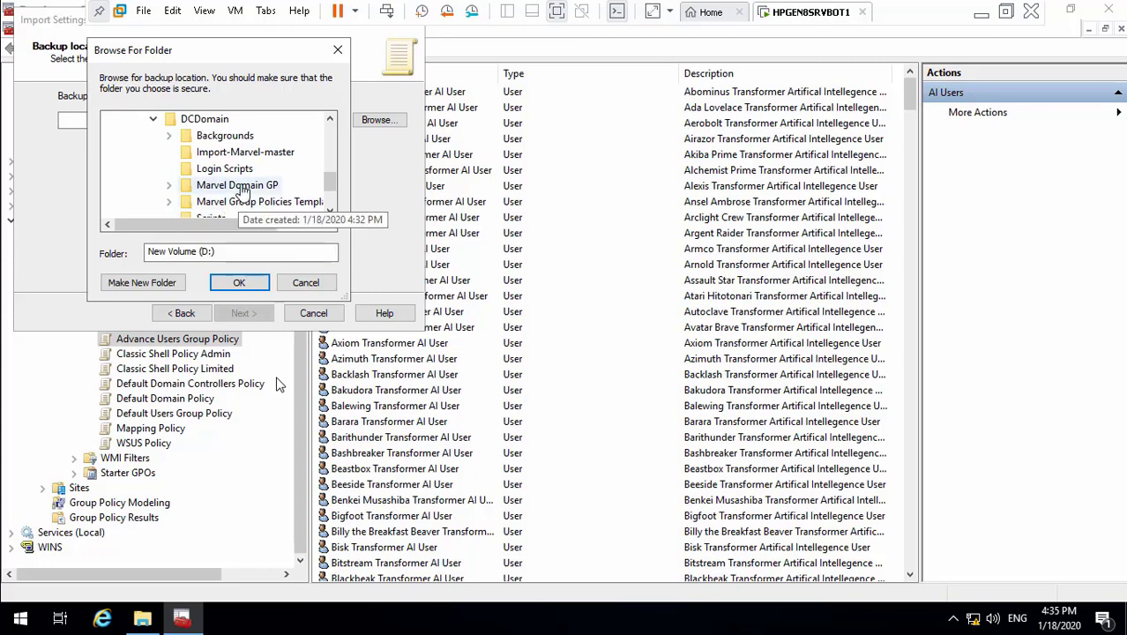
click(240, 188)
click(239, 283)
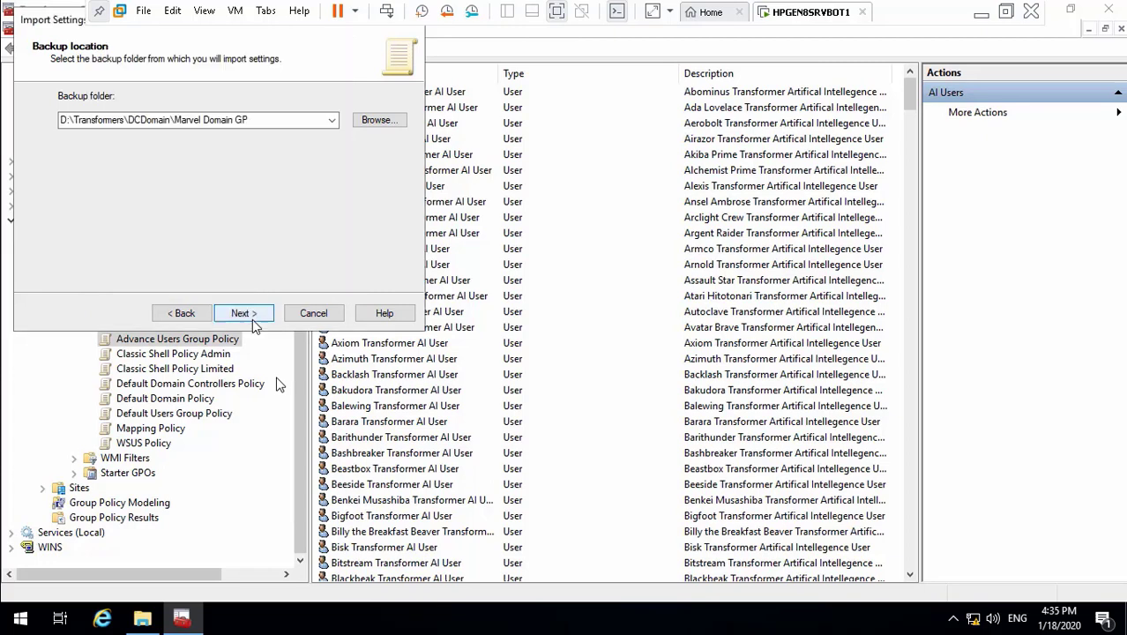
- Import the Advance Users Group Policy backup and close the completed report
click(244, 314)
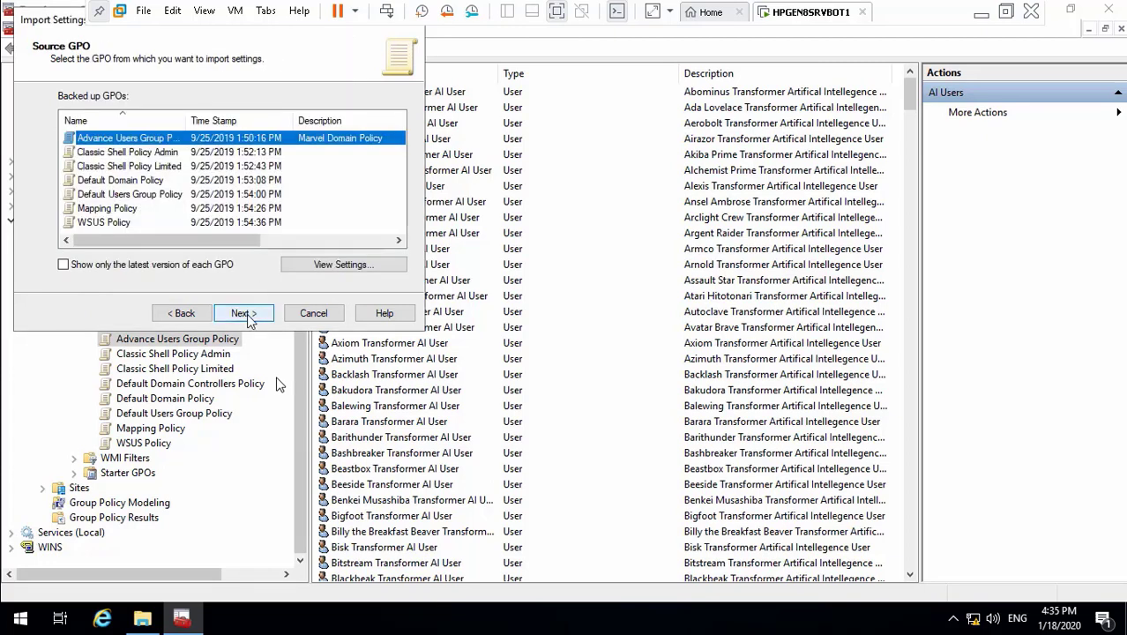
click(247, 316)
click(248, 315)
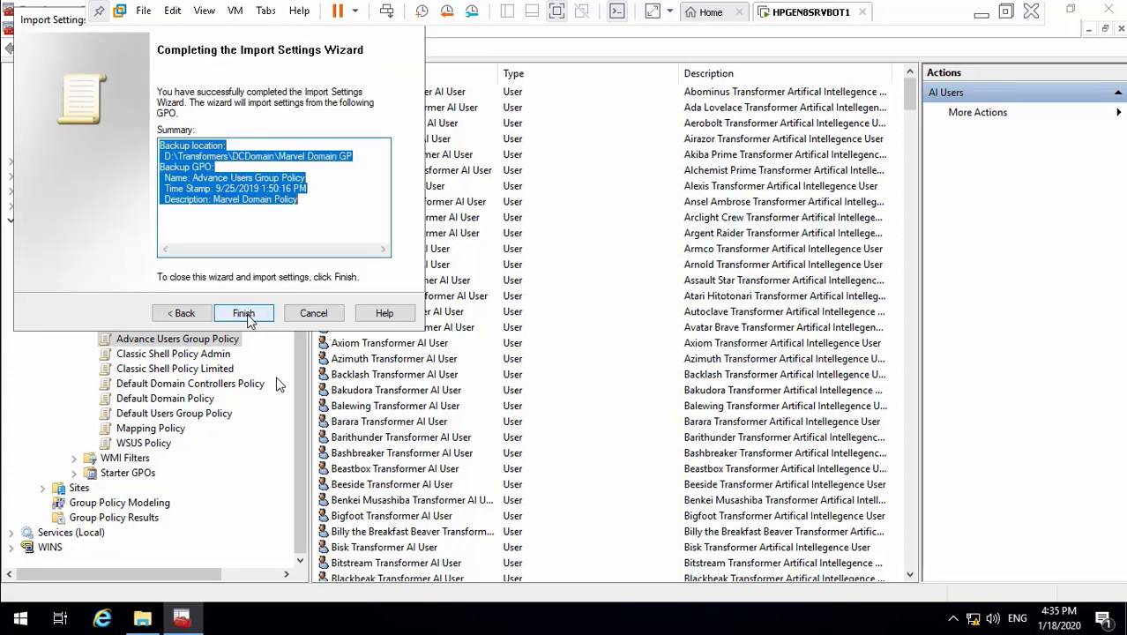
click(248, 315)
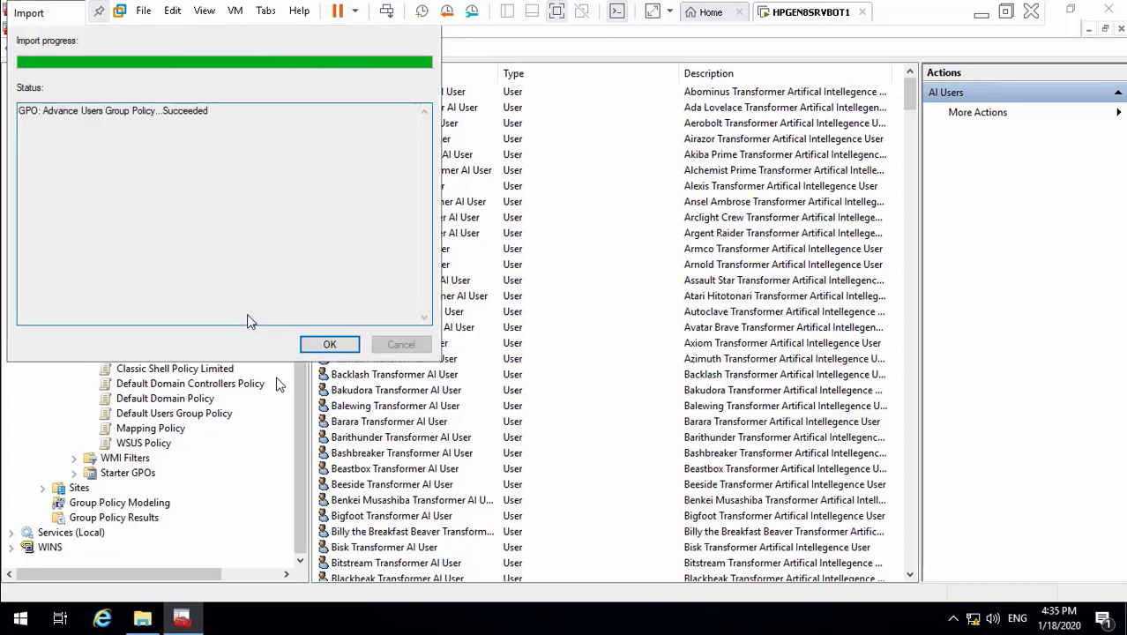
click(334, 345)
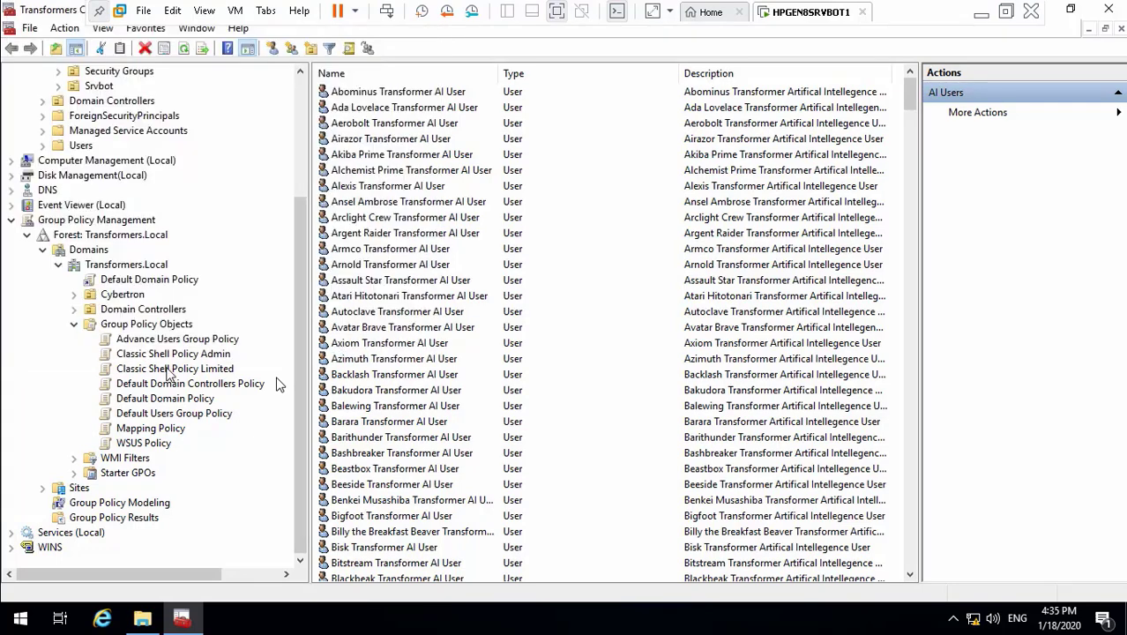
- Start Import Settings on Classic Shell Policy Admin, keeping the Marvel Domain GP backup folder
click(171, 355)
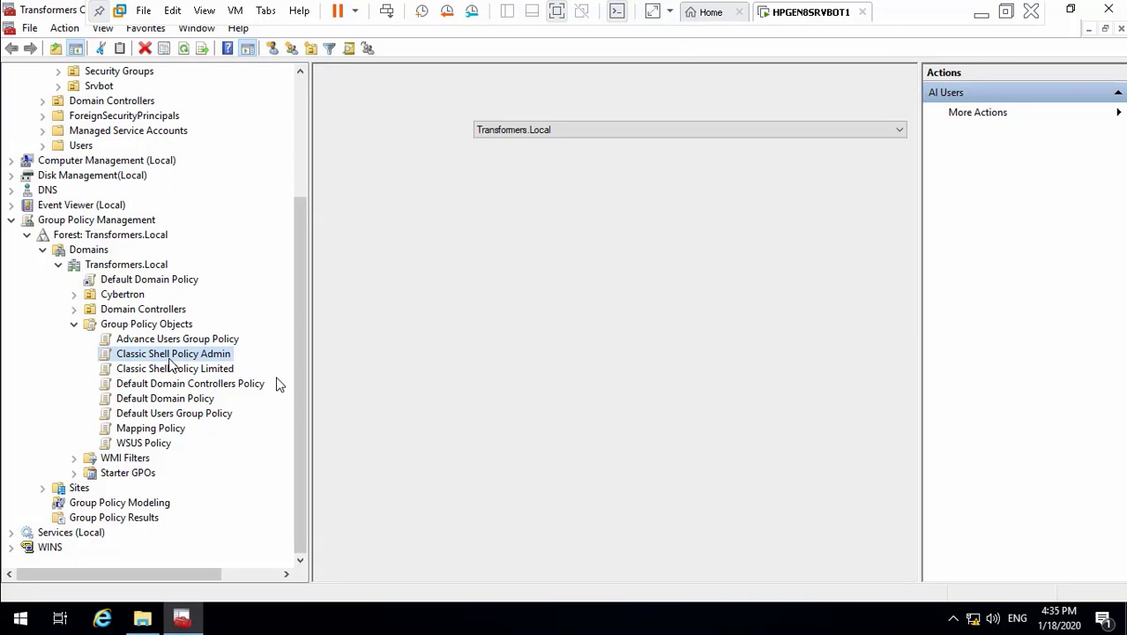
right_click(171, 360)
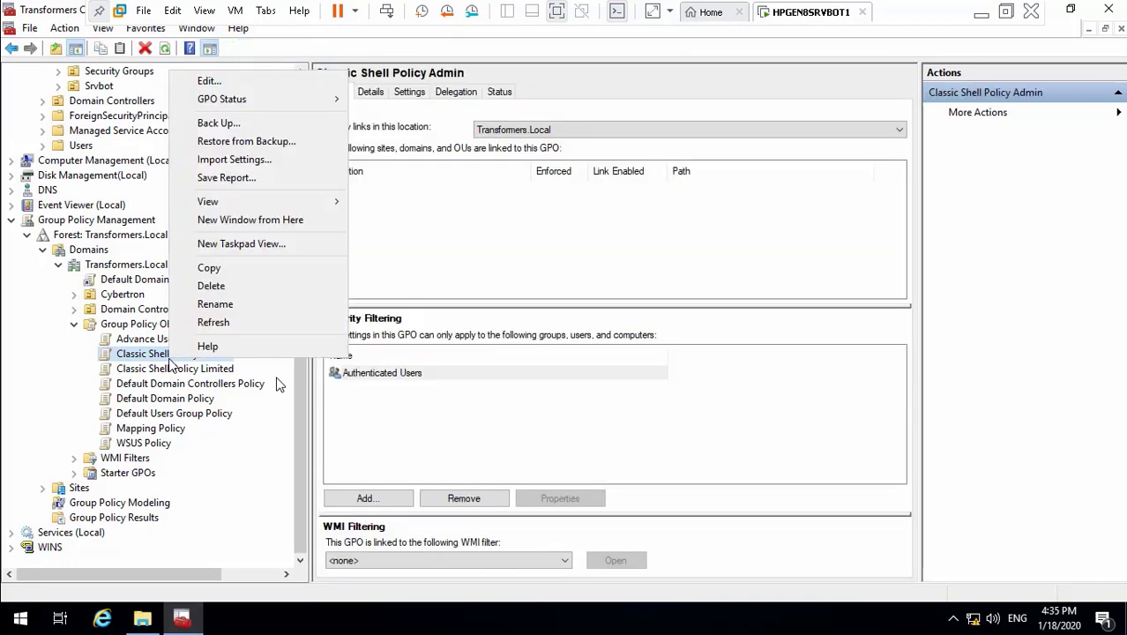
click(267, 161)
click(259, 314)
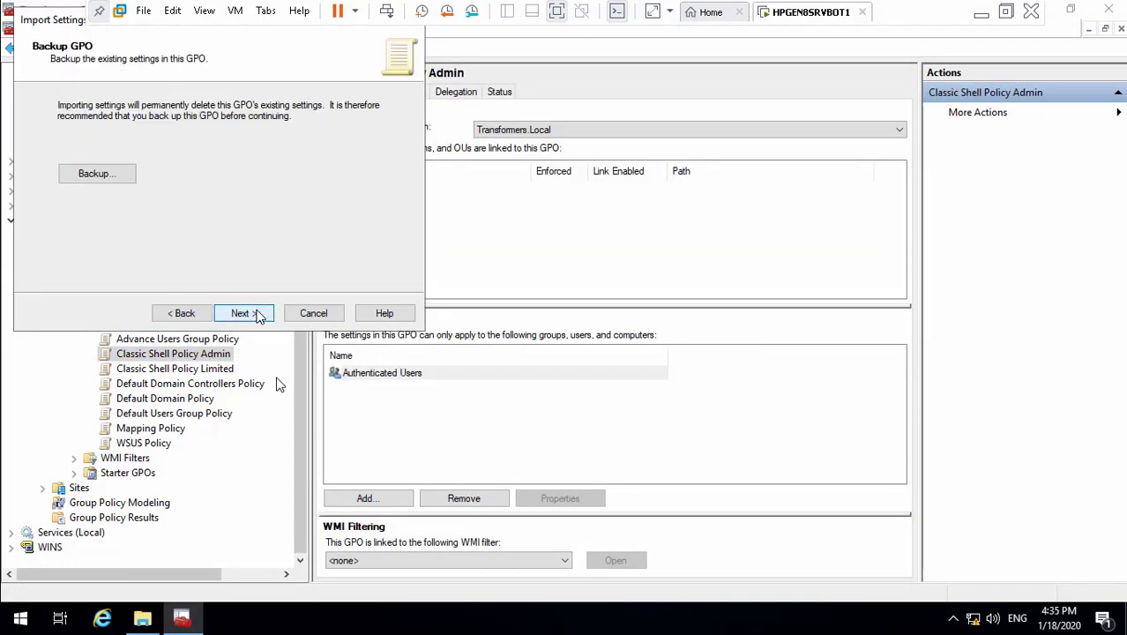
click(251, 313)
click(251, 313)
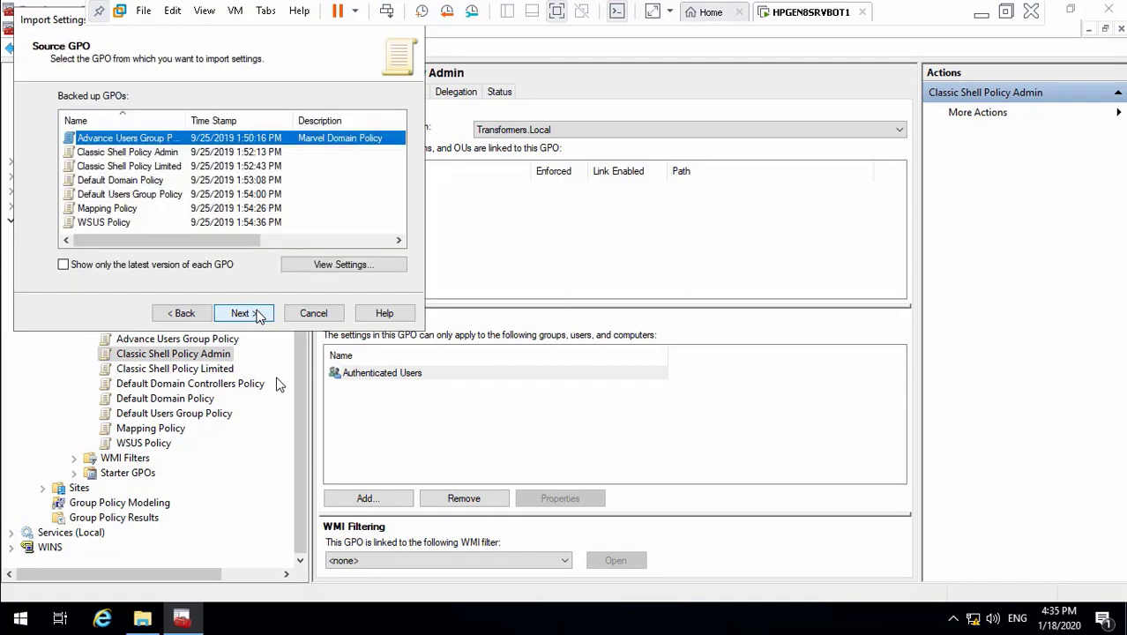
- Import the Classic Shell Policy Admin backup and close the completed report
click(153, 154)
click(251, 315)
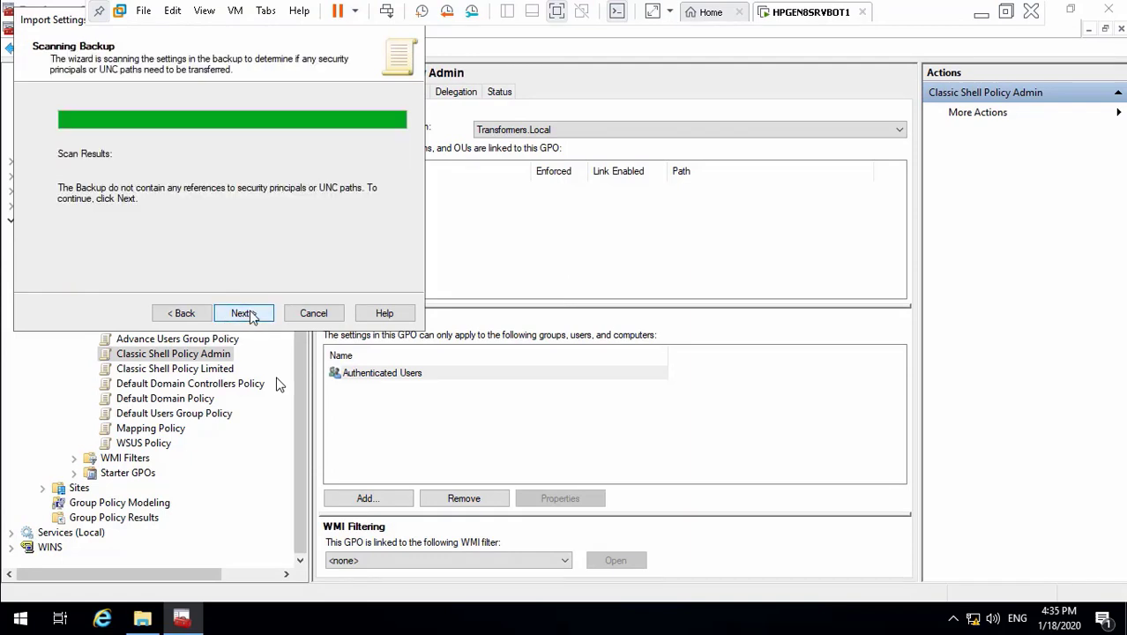
click(252, 315)
click(251, 314)
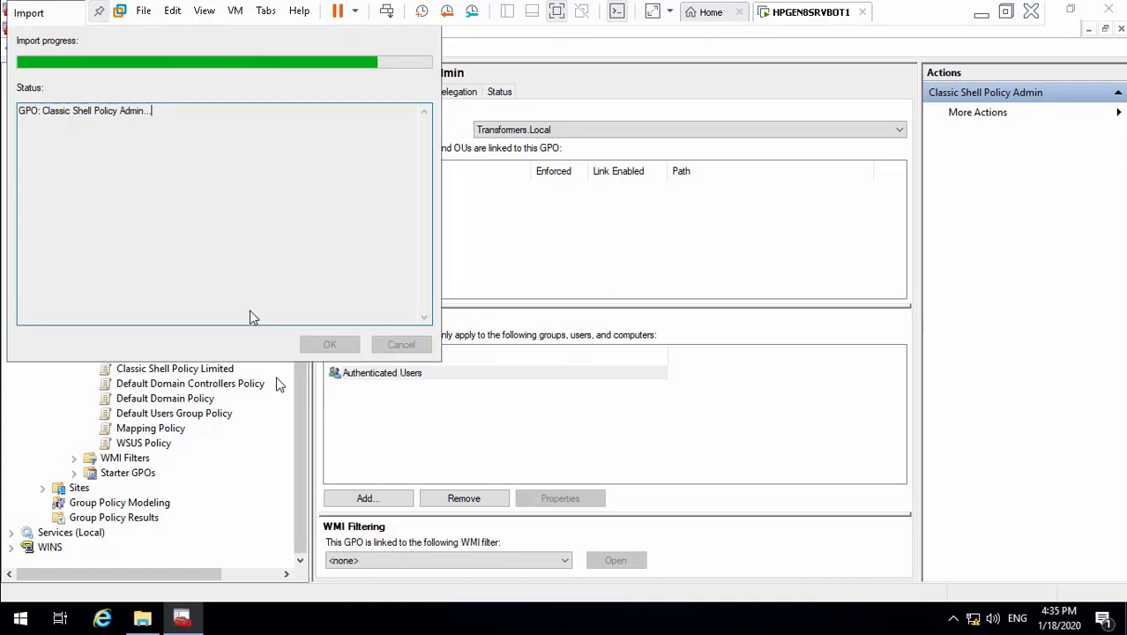
click(326, 344)
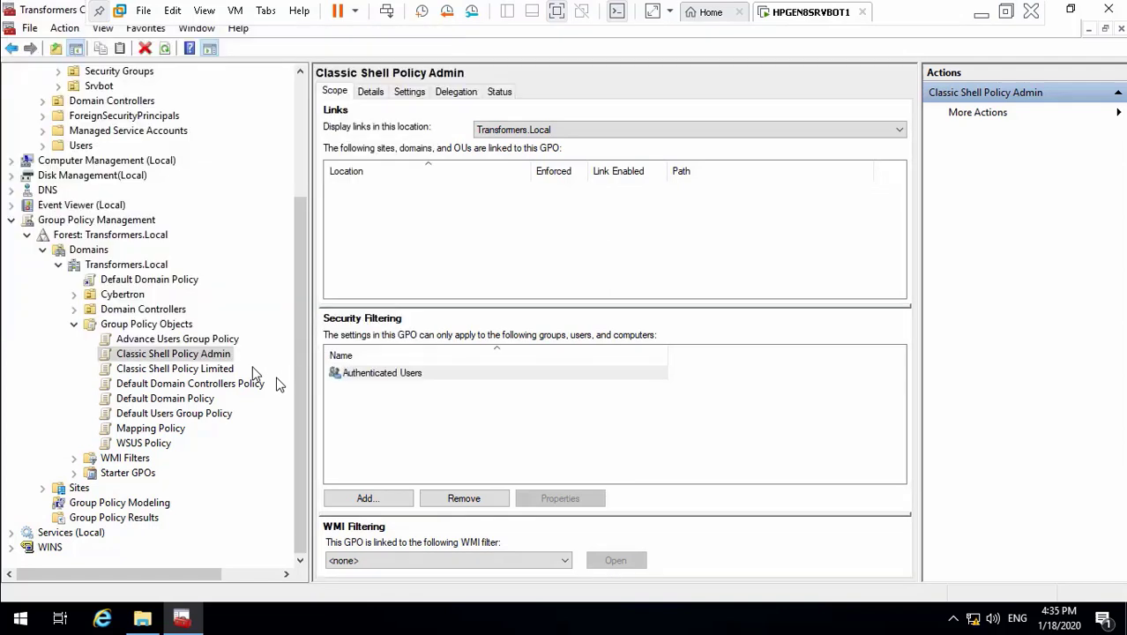
click(219, 369)
- Import Classic Shell Policy Limited's settings from its own 9/25/2019 backup, skipping a pre-import backup
right_click(219, 370)
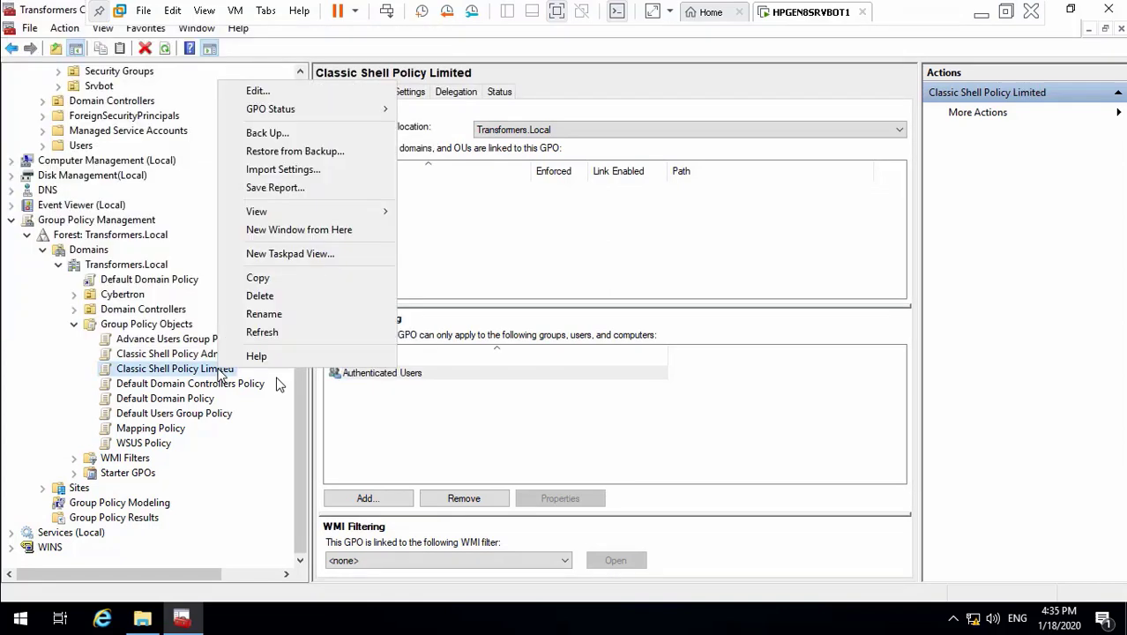
click(319, 170)
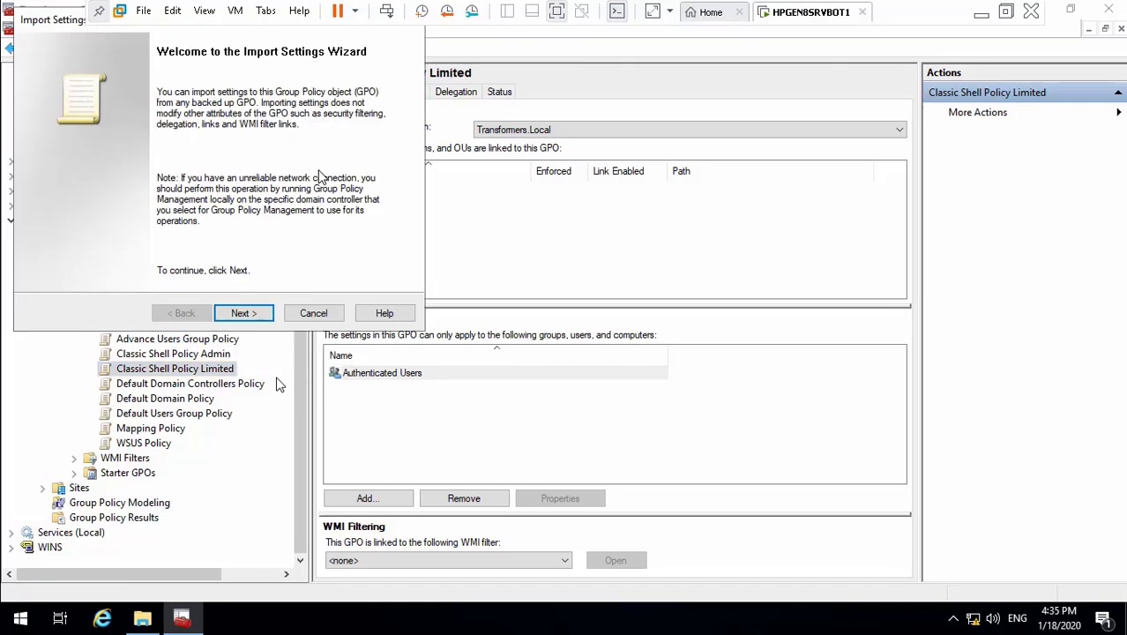
click(242, 313)
click(243, 313)
click(243, 313)
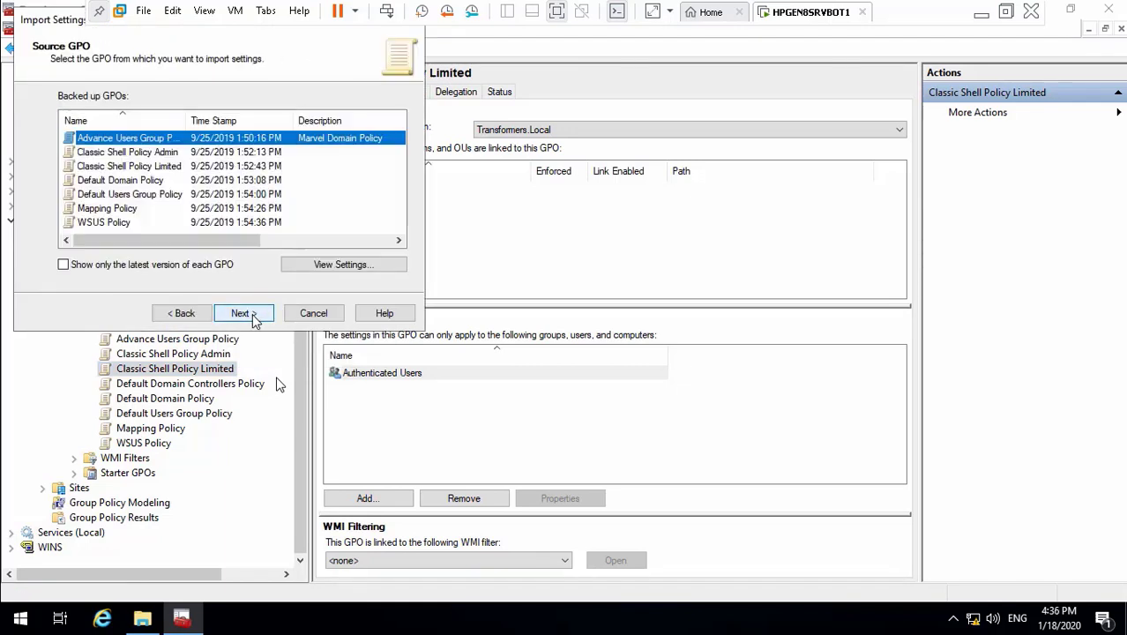
click(174, 166)
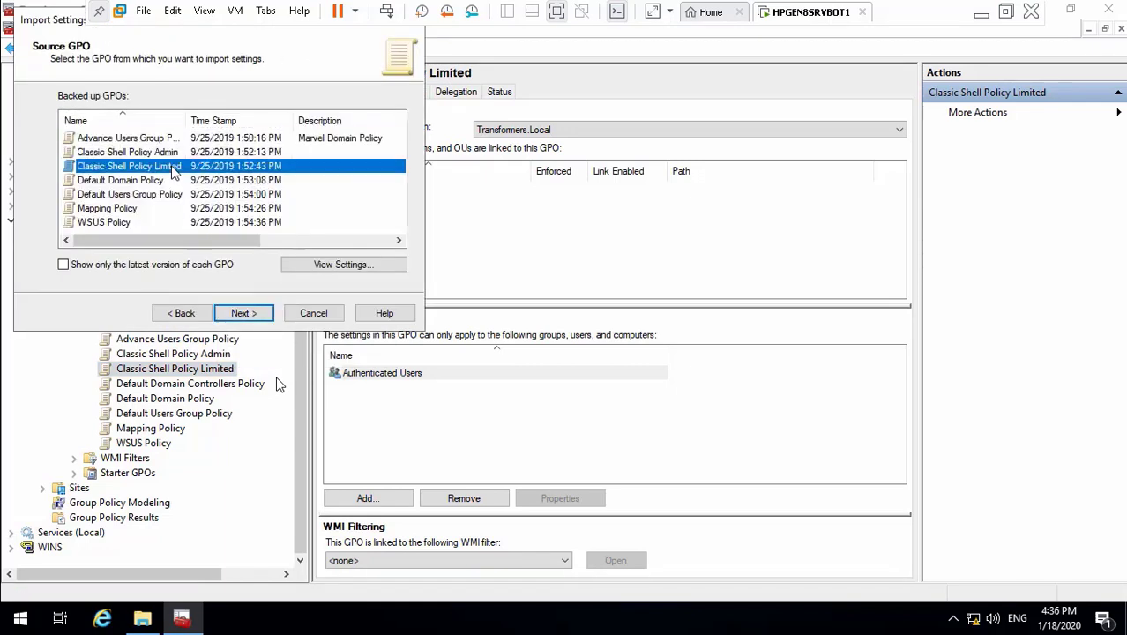
click(243, 313)
click(243, 314)
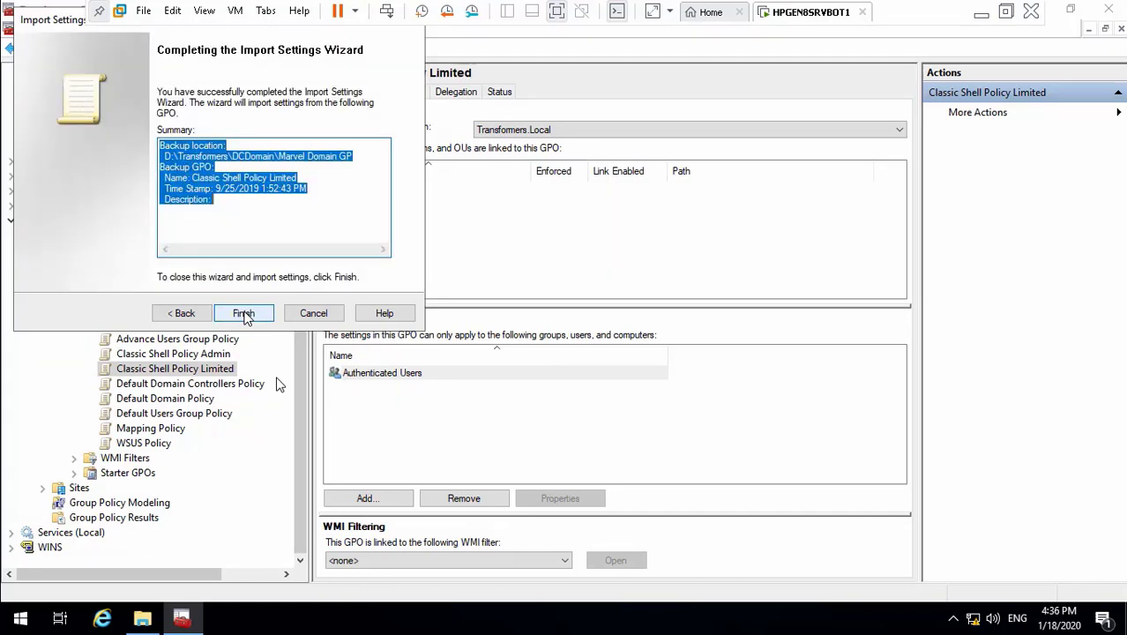
click(244, 314)
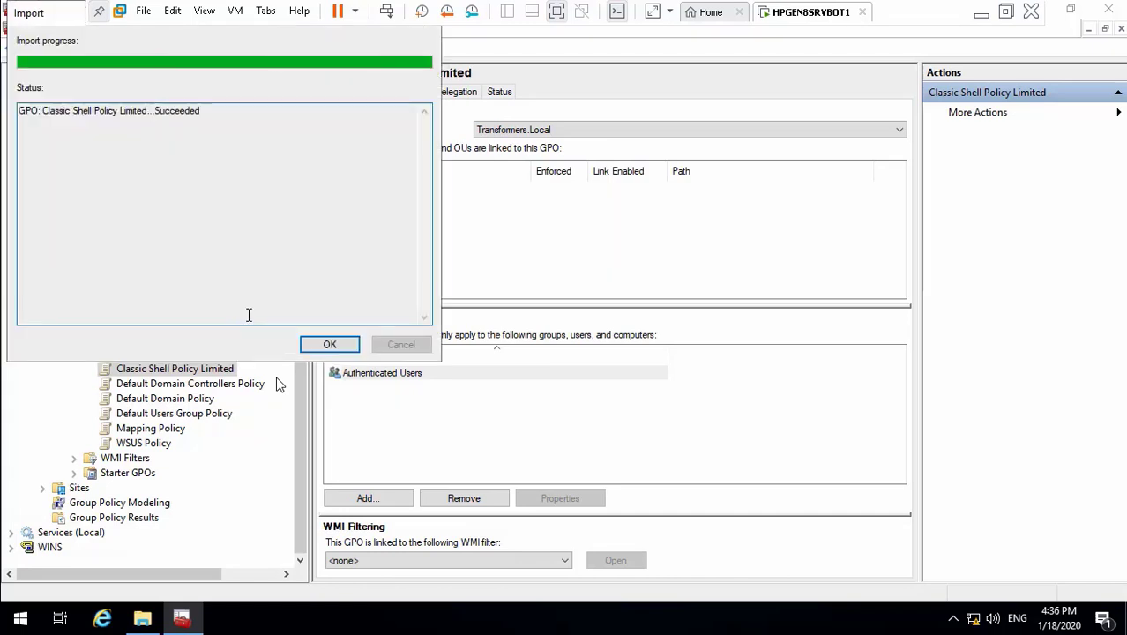
click(330, 346)
click(181, 399)
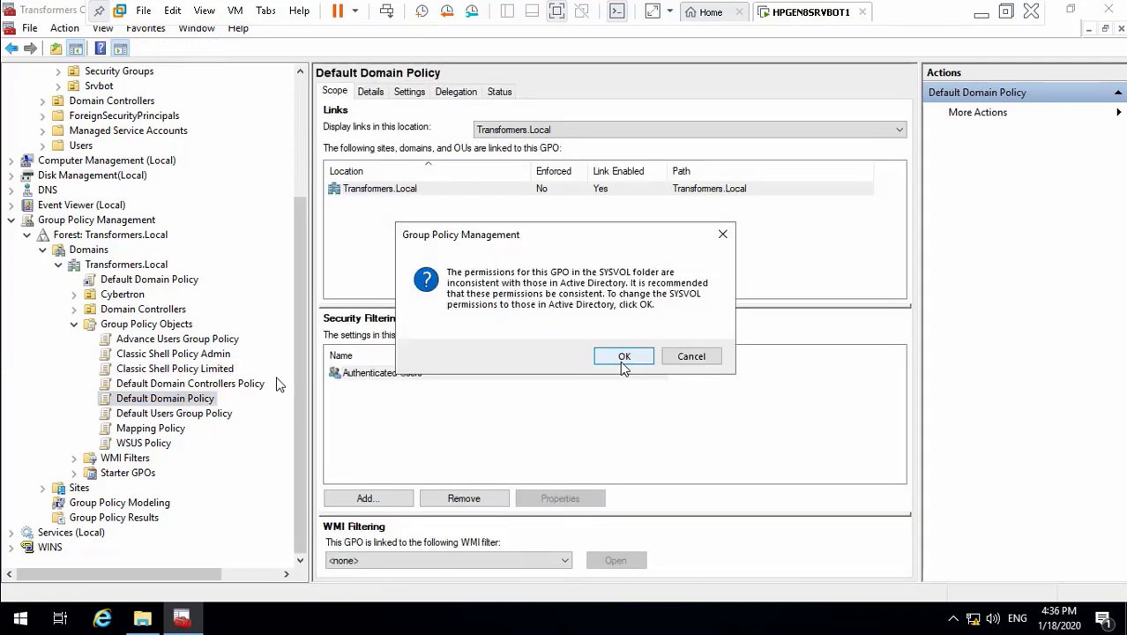
- Match Default Domain Policy's SYSVOL permissions to Active Directory, then import its 9/25/2019 backup settings
click(624, 357)
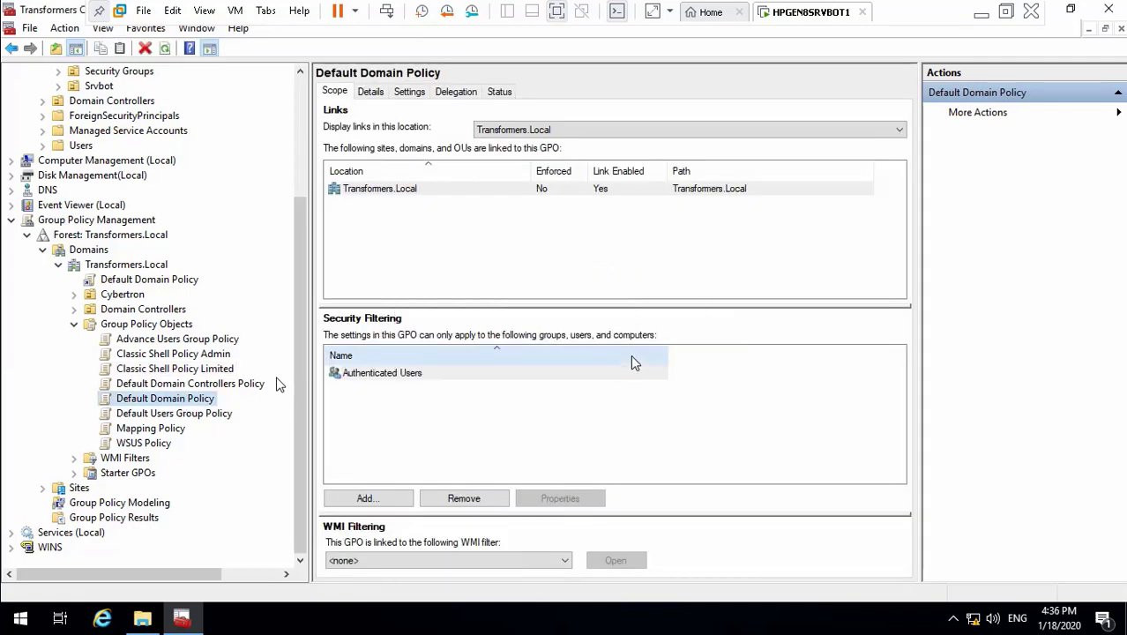
right_click(187, 400)
click(286, 201)
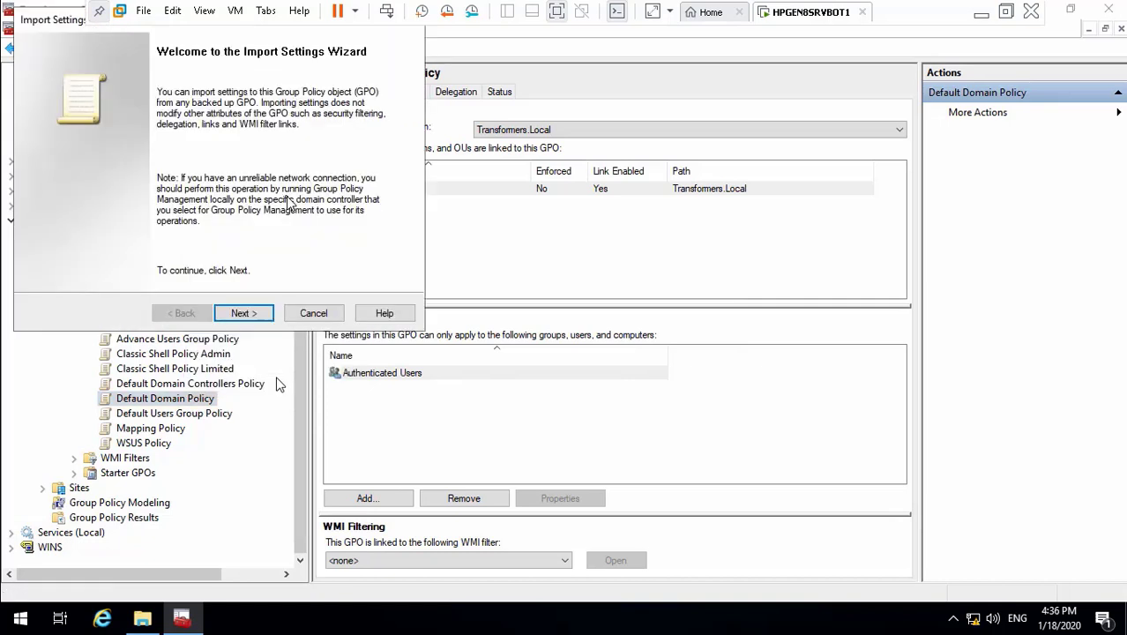
click(259, 319)
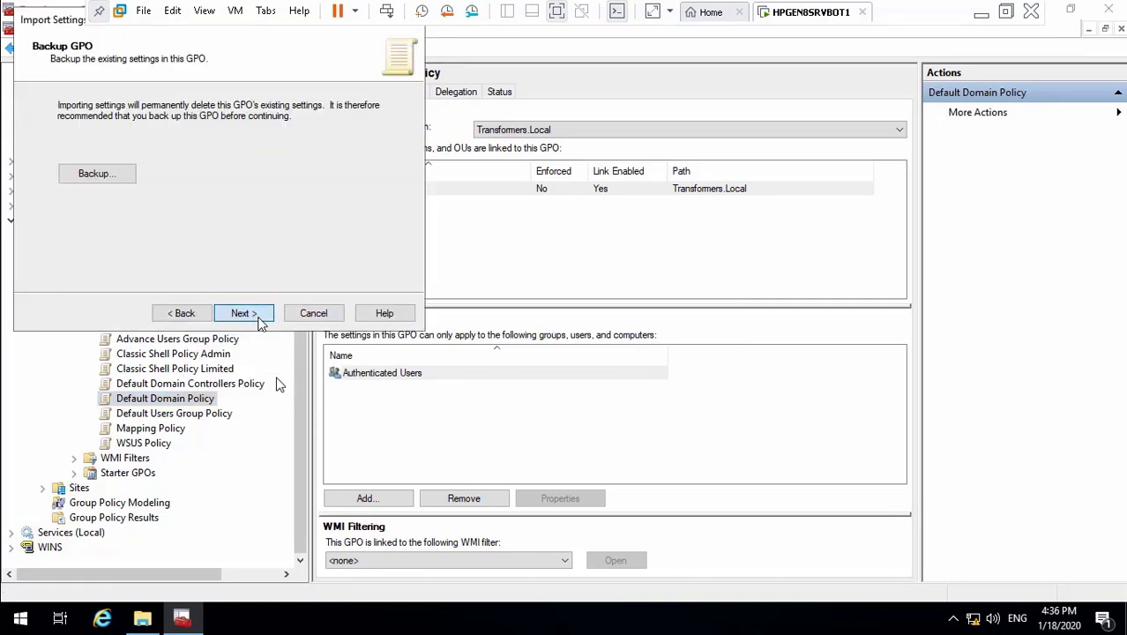
click(259, 319)
click(258, 318)
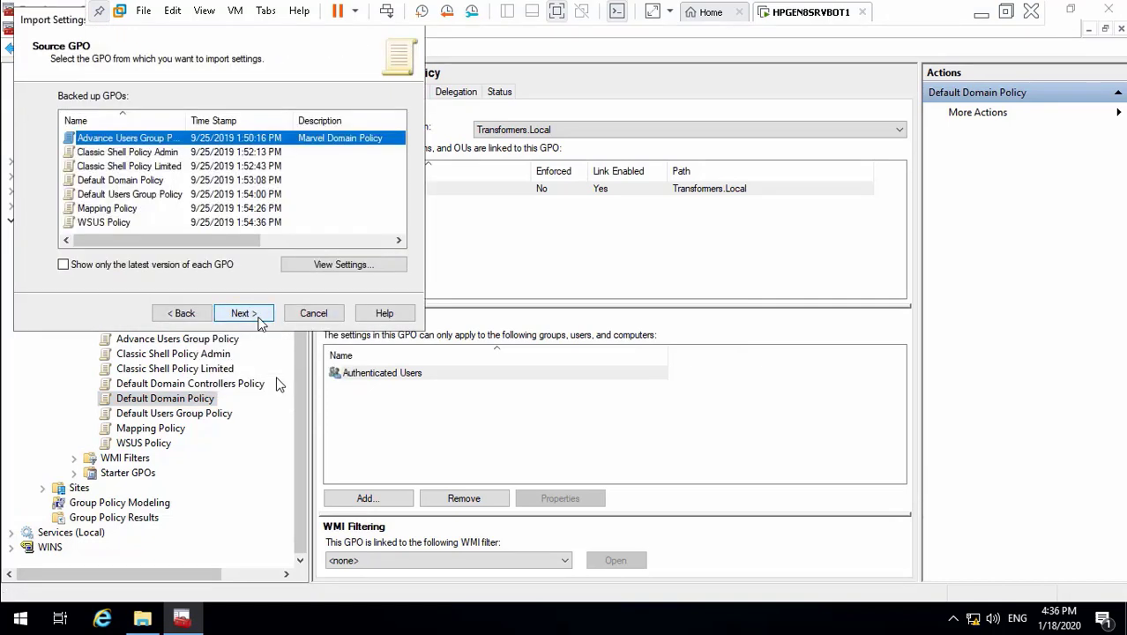
click(154, 181)
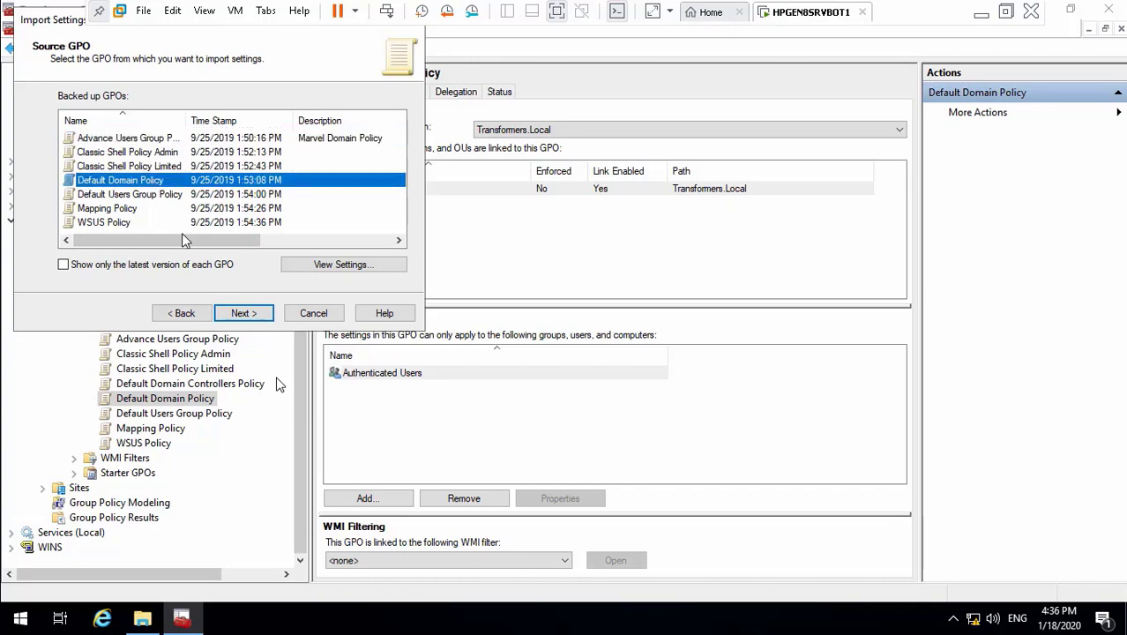
click(247, 316)
click(256, 318)
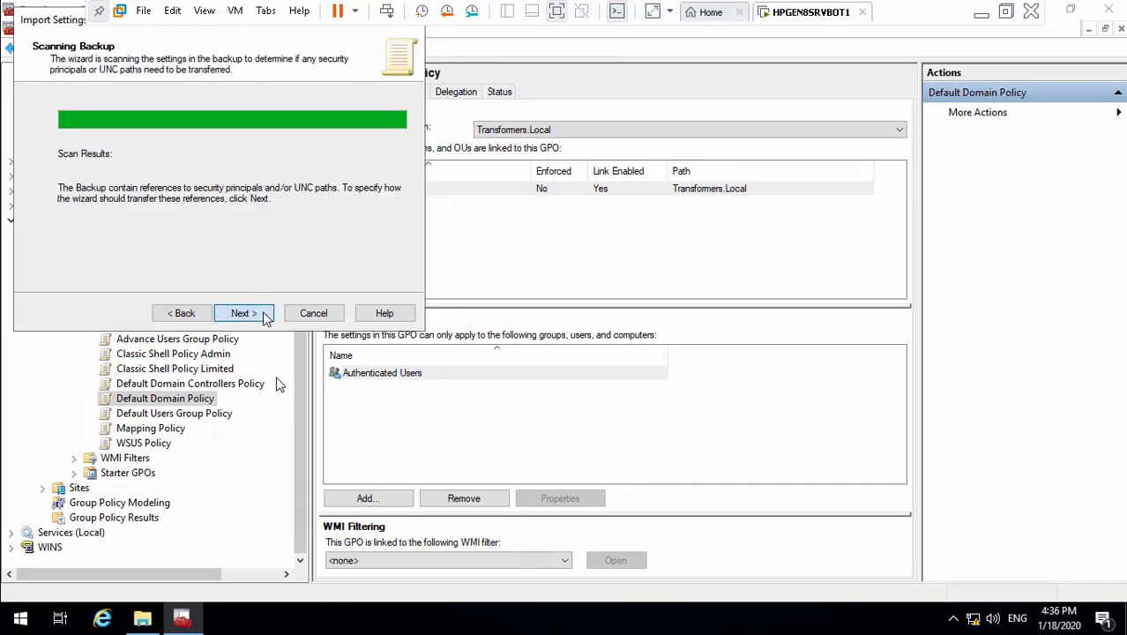
click(251, 317)
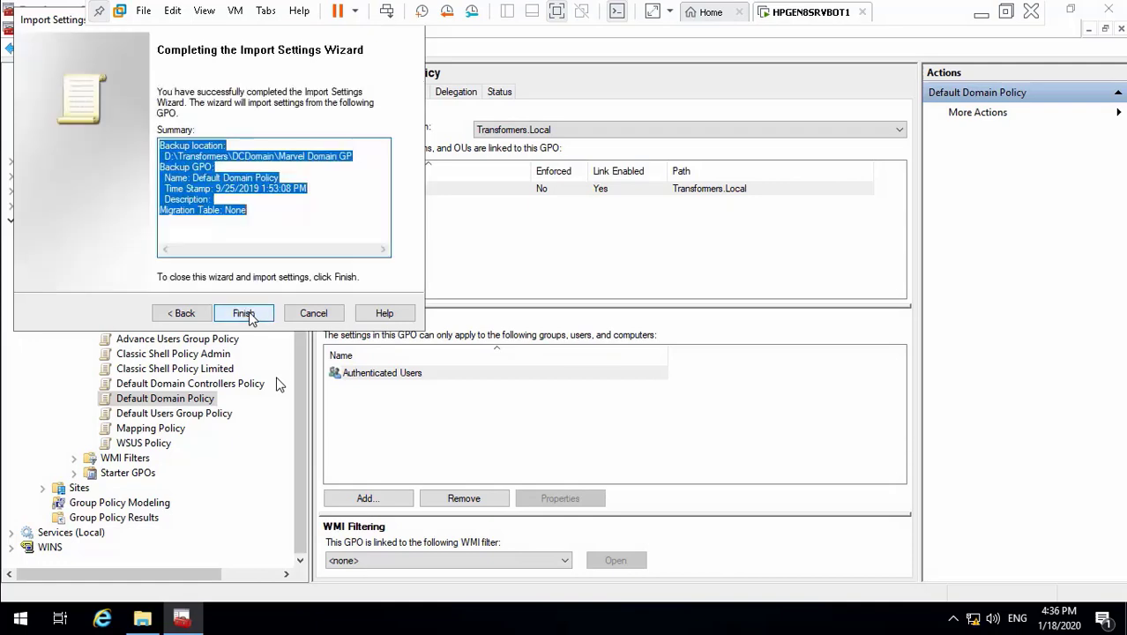
click(244, 315)
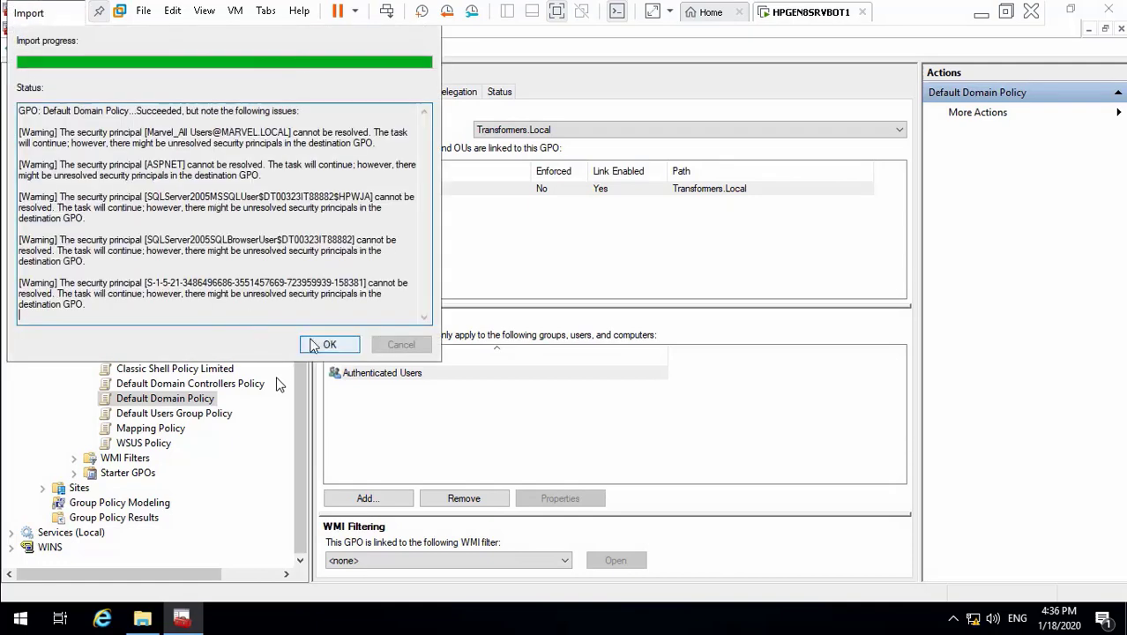
click(330, 345)
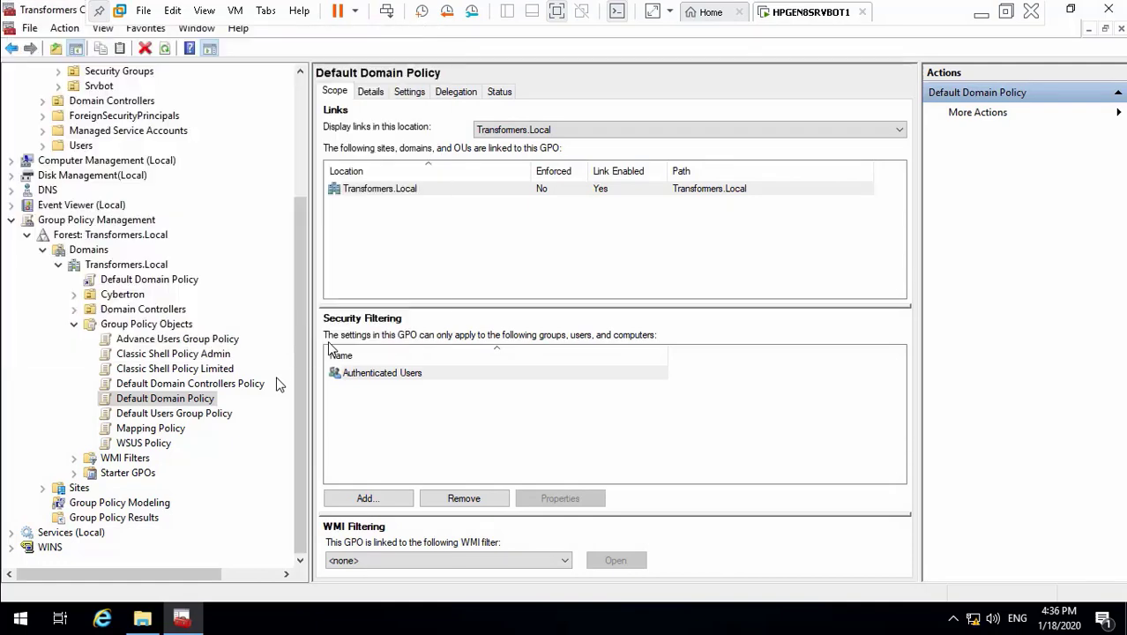
- Import the Default Users Group Policy backup's settings into the Default Users Group Policy GPO
click(196, 418)
right_click(195, 418)
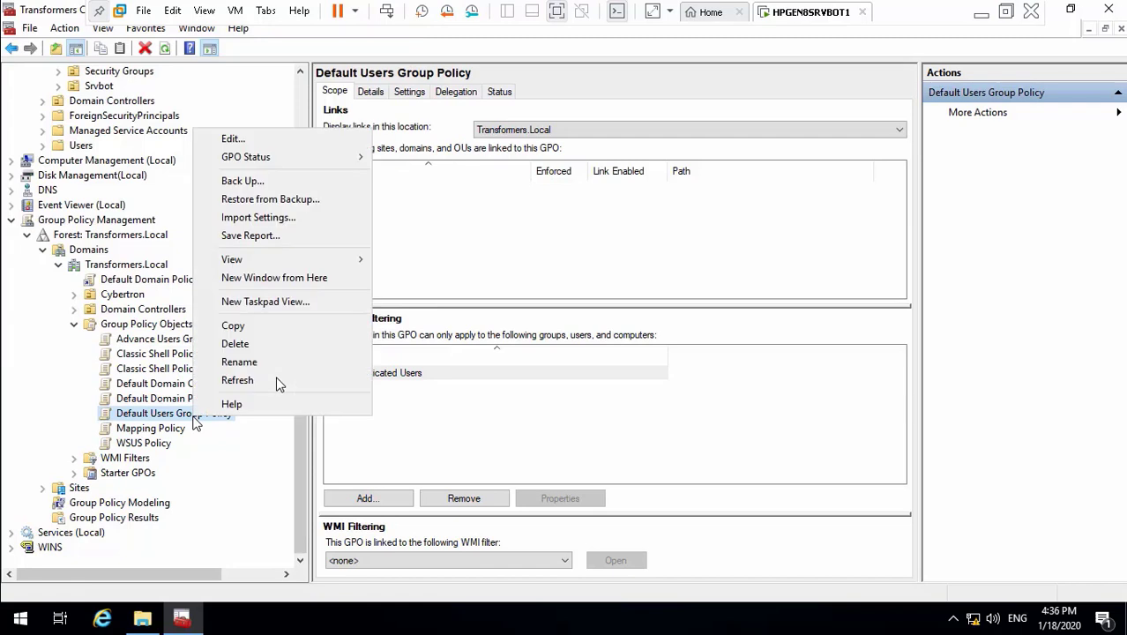
click(306, 217)
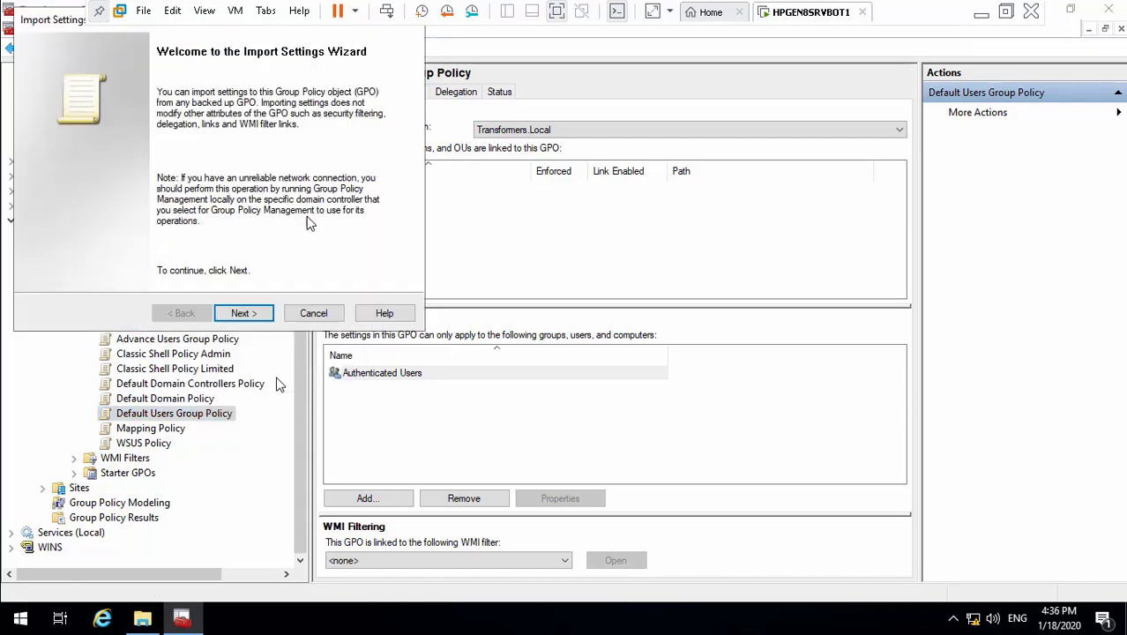
click(246, 313)
click(246, 314)
click(246, 314)
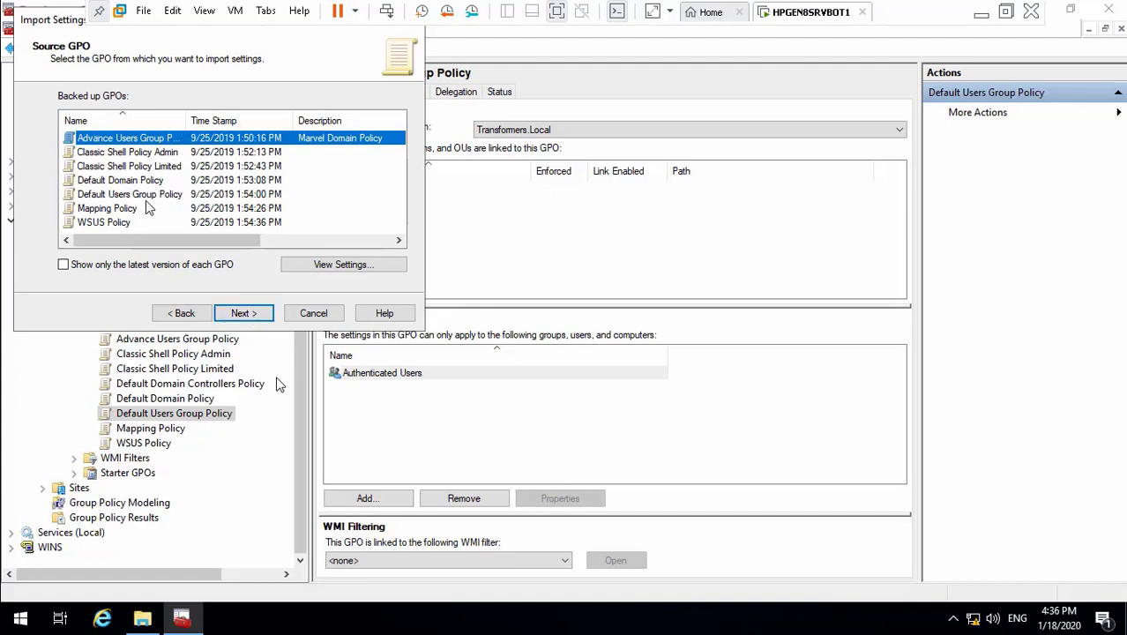
click(137, 195)
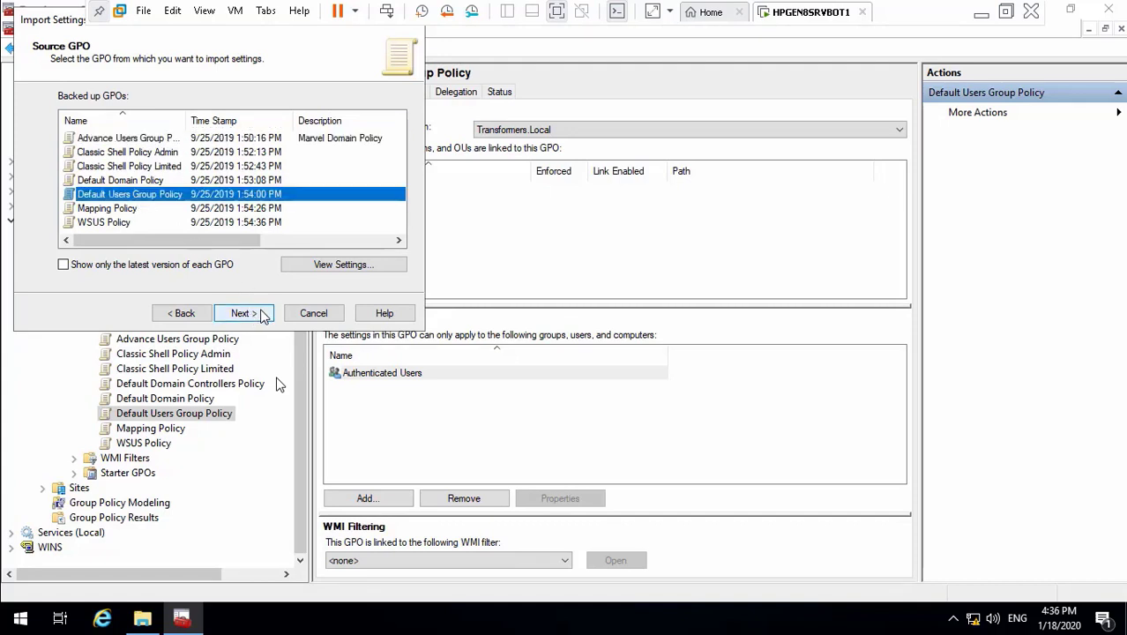
click(262, 315)
click(262, 315)
click(262, 315)
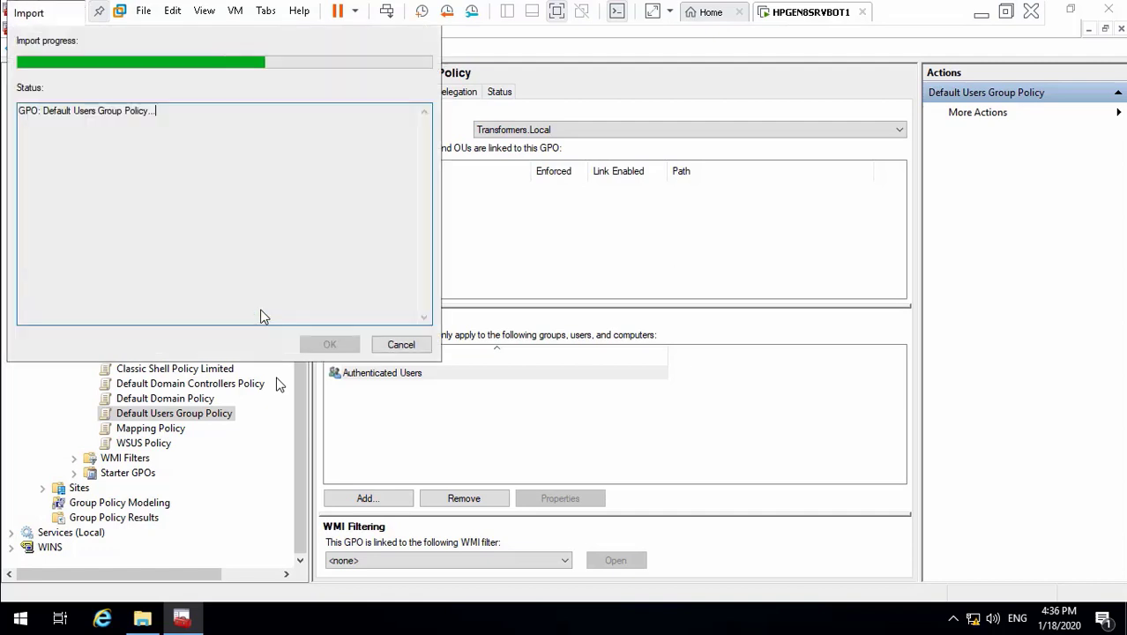
click(319, 343)
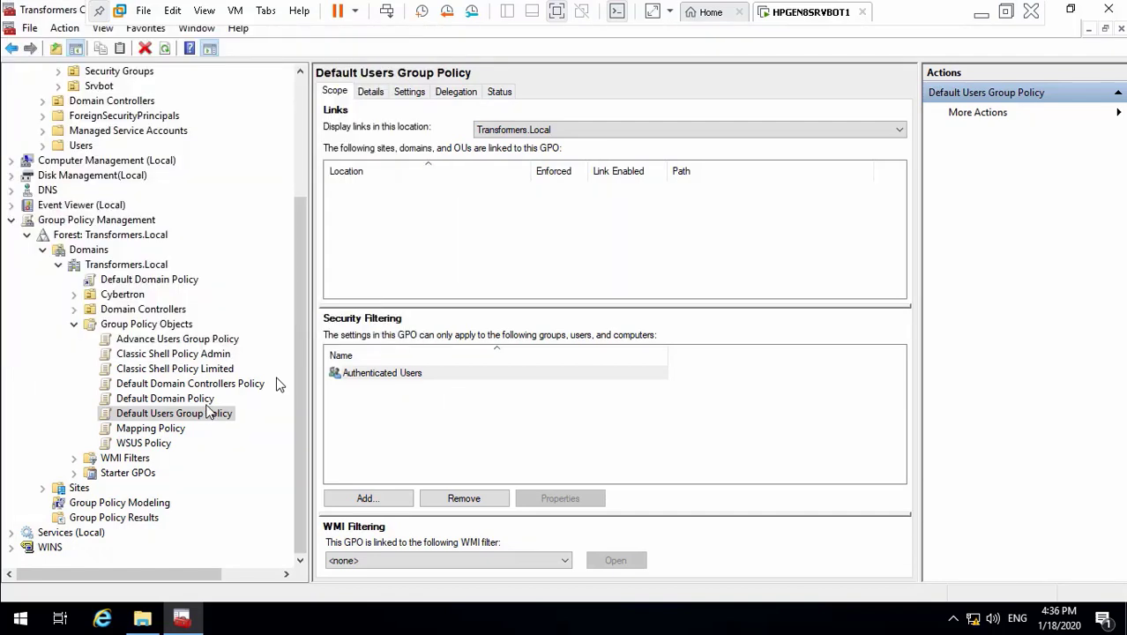
click(181, 432)
- Import Mapping Policy's settings from the Mapping Policy backup
right_click(174, 431)
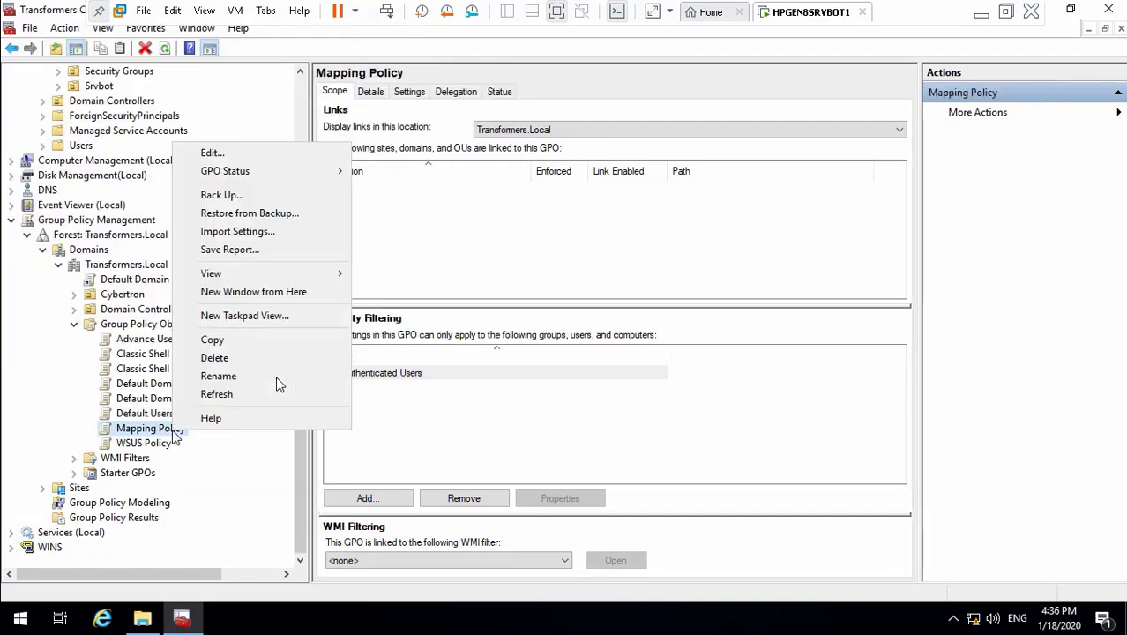
click(272, 232)
click(243, 314)
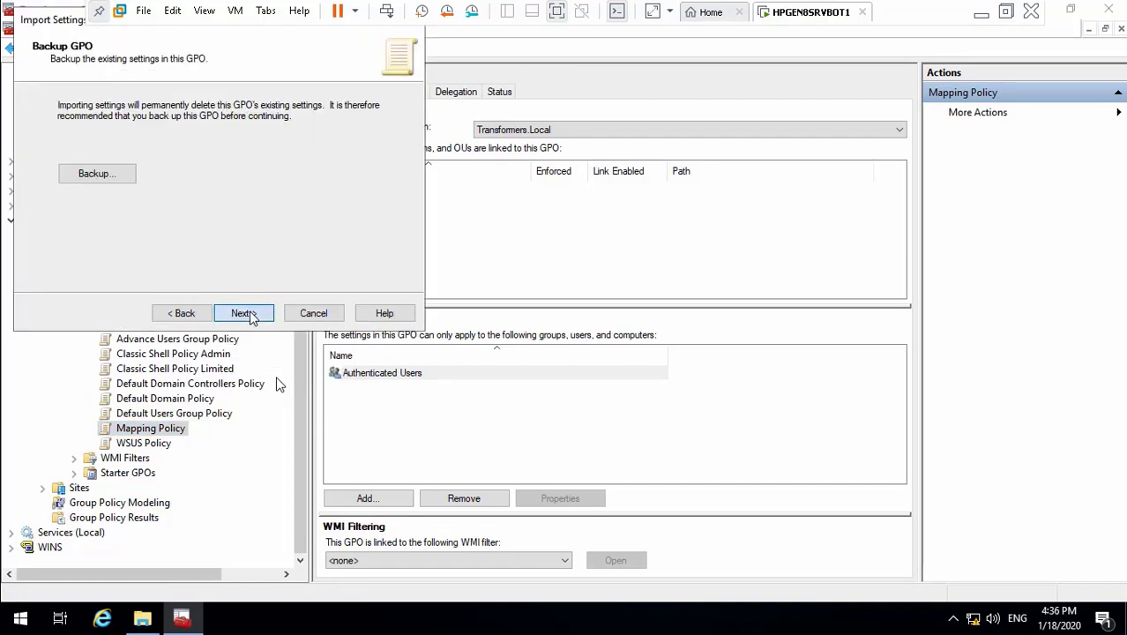
click(244, 314)
click(243, 313)
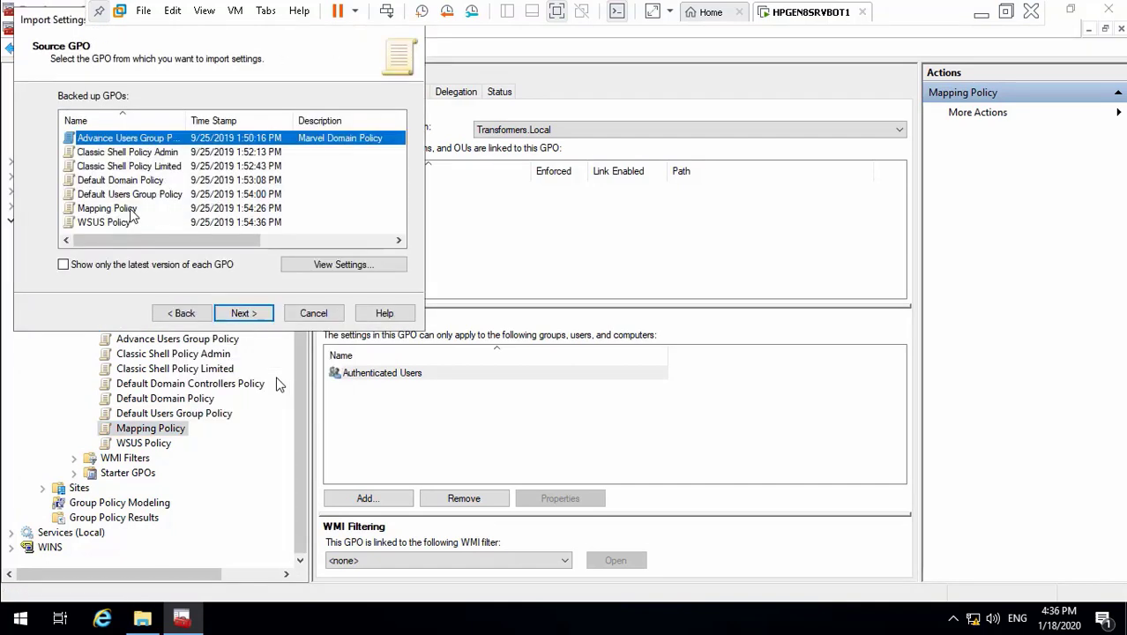
click(132, 210)
click(243, 313)
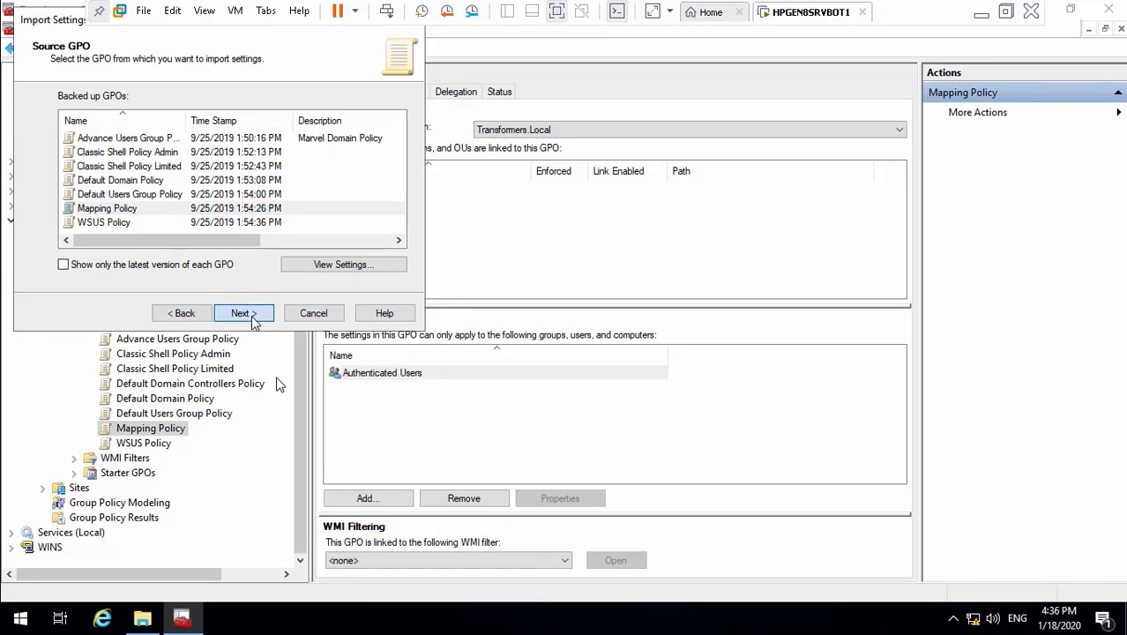
click(243, 313)
click(244, 313)
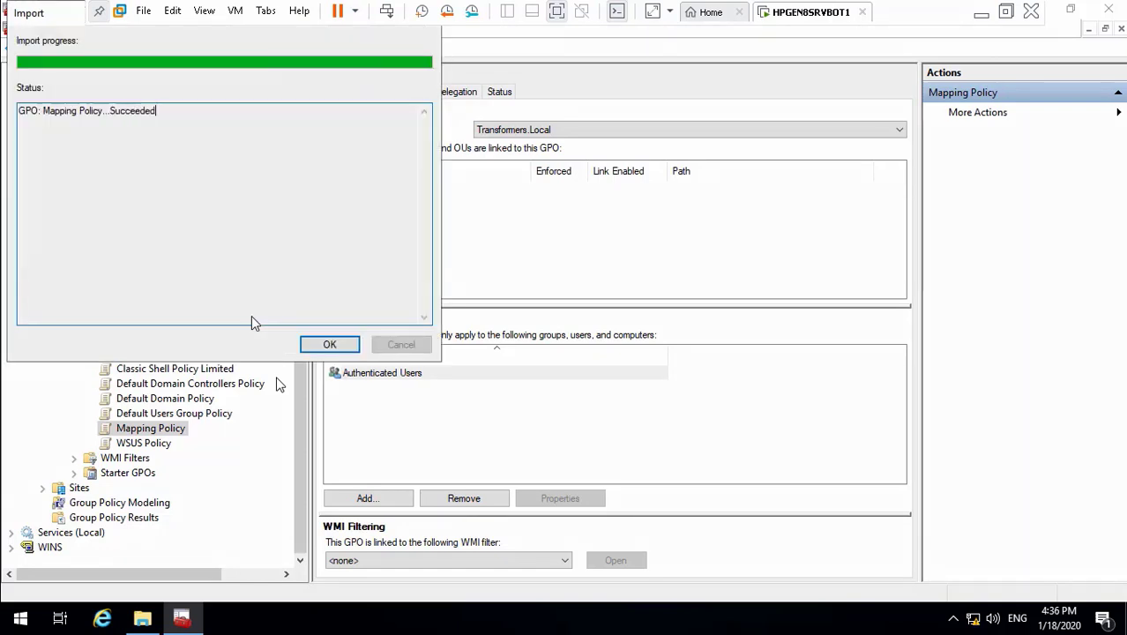
click(329, 345)
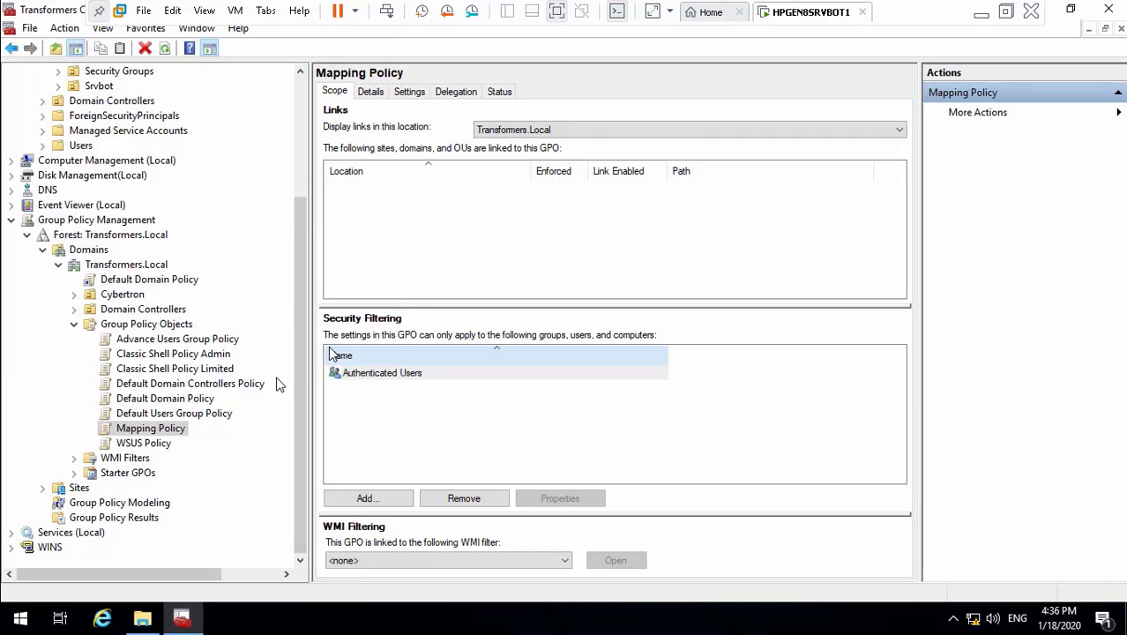
- Import WSUS Policy's settings from its 9/25/2019 backup, accepting the deployment-script warnings
right_click(150, 447)
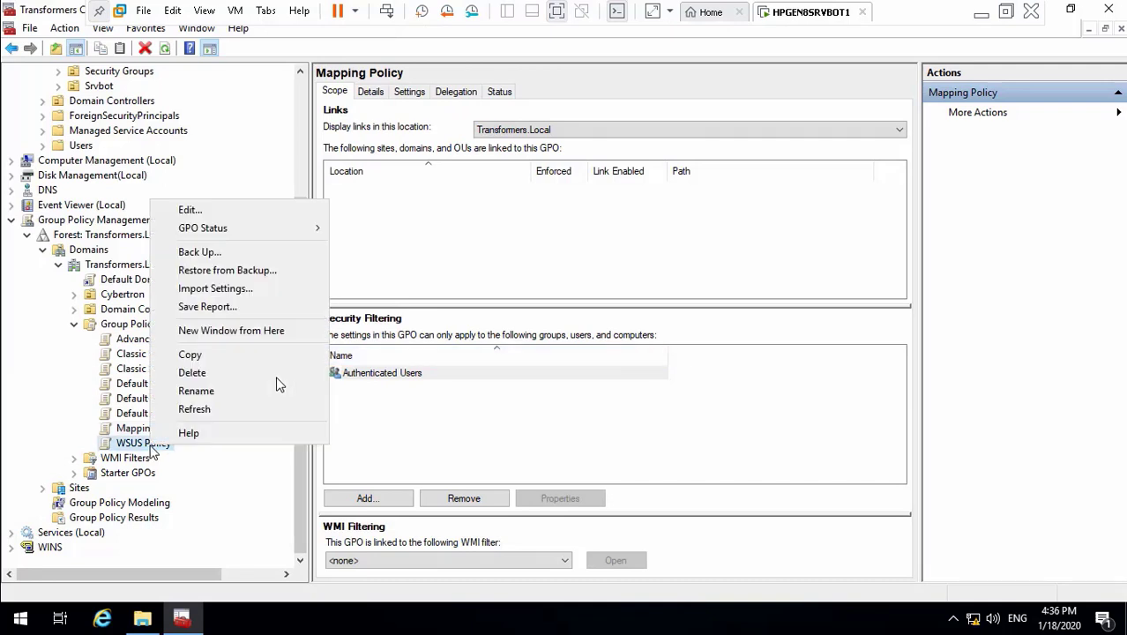
click(260, 300)
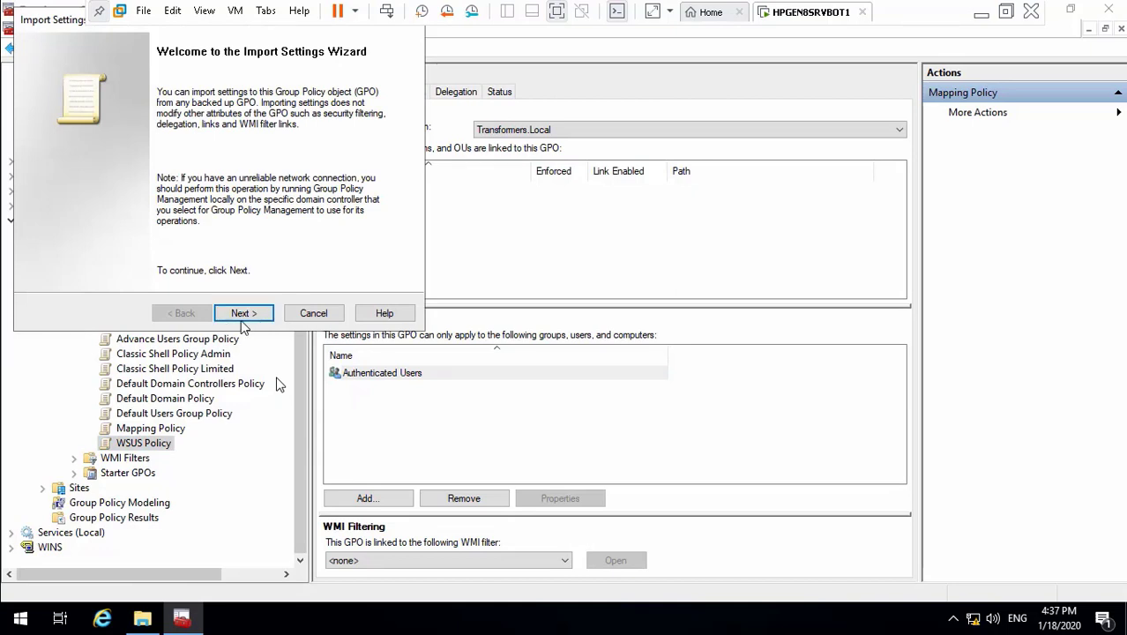
click(250, 317)
click(255, 317)
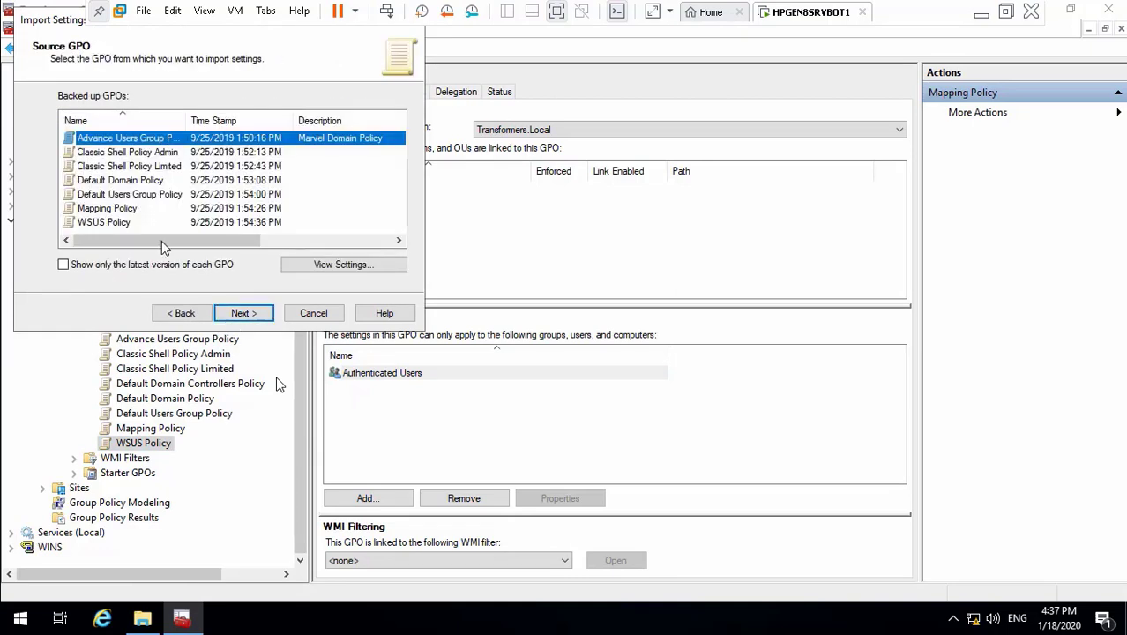
click(123, 223)
click(261, 315)
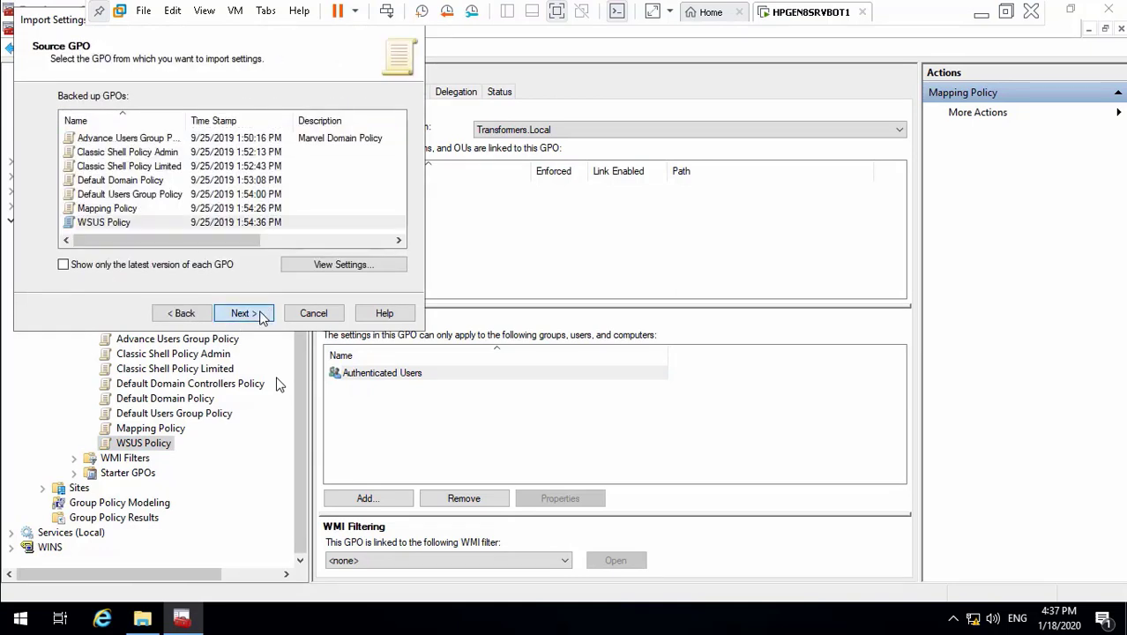
click(255, 315)
click(261, 314)
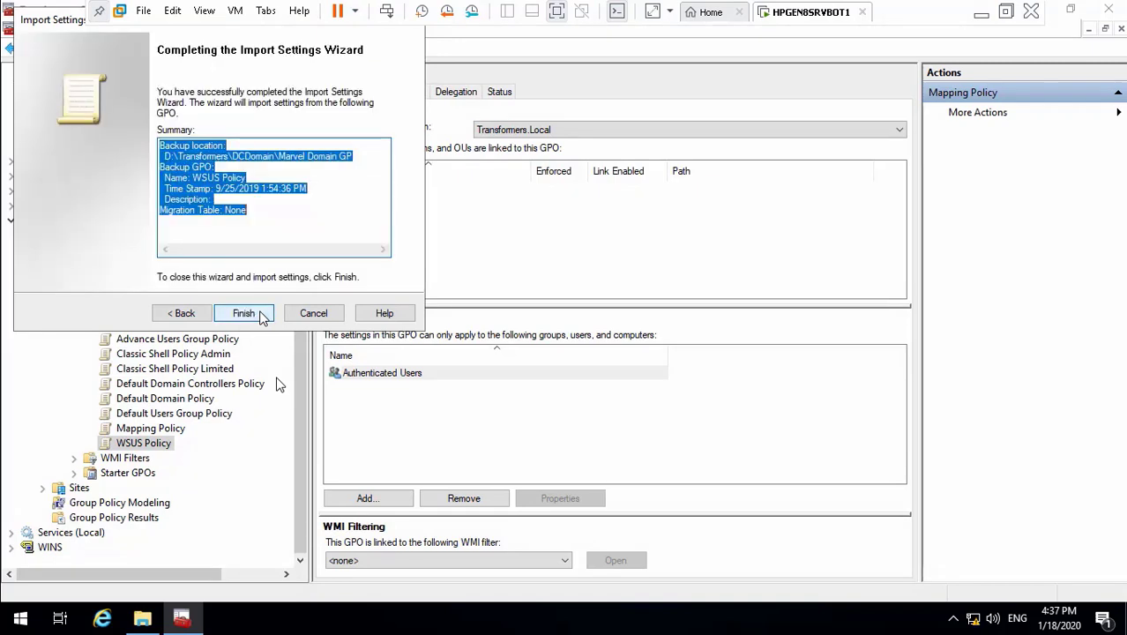
click(259, 315)
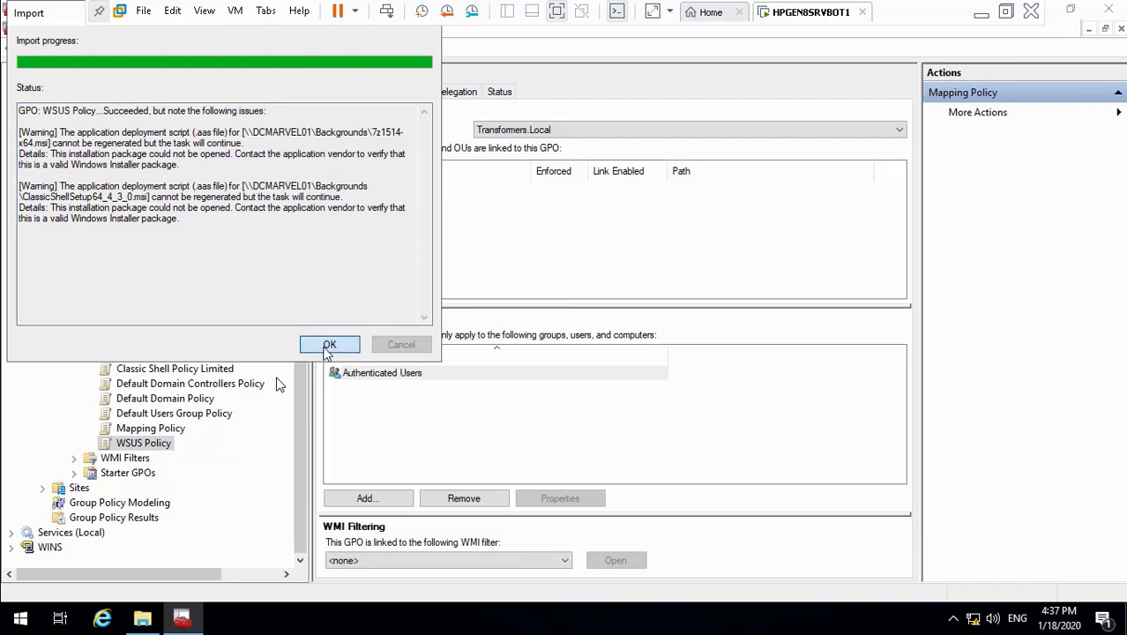
click(328, 345)
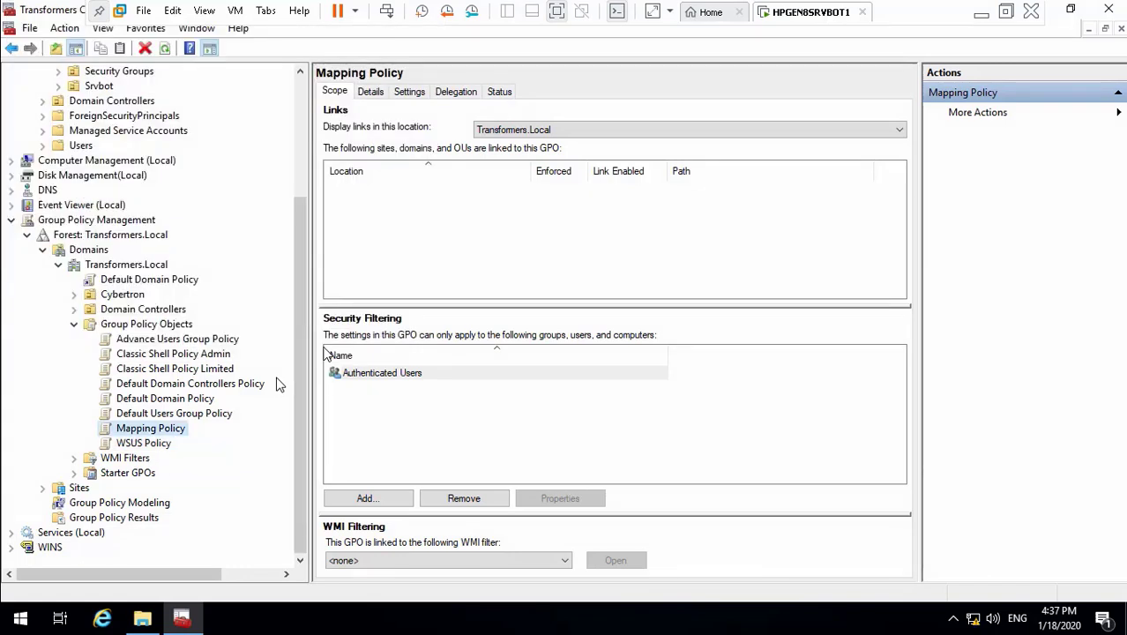
- Link Advance Users and Classic Shell Policy Limited to AI Users, and Classic Shell Policy Admin to Admins
click(221, 344)
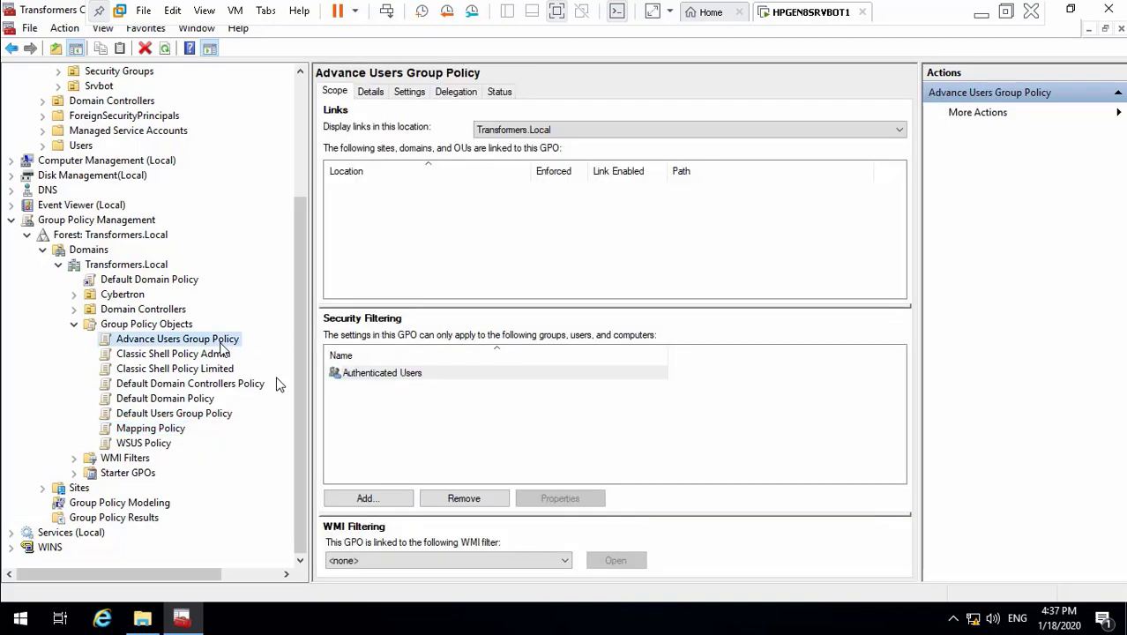
click(75, 295)
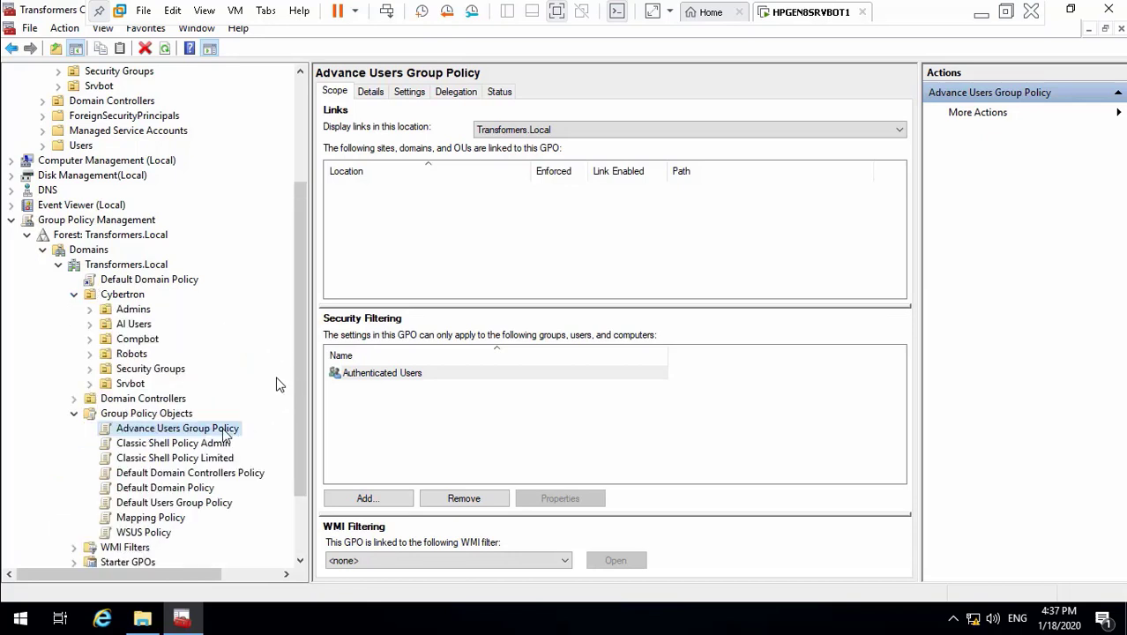
drag(223, 433, 141, 325)
click(622, 344)
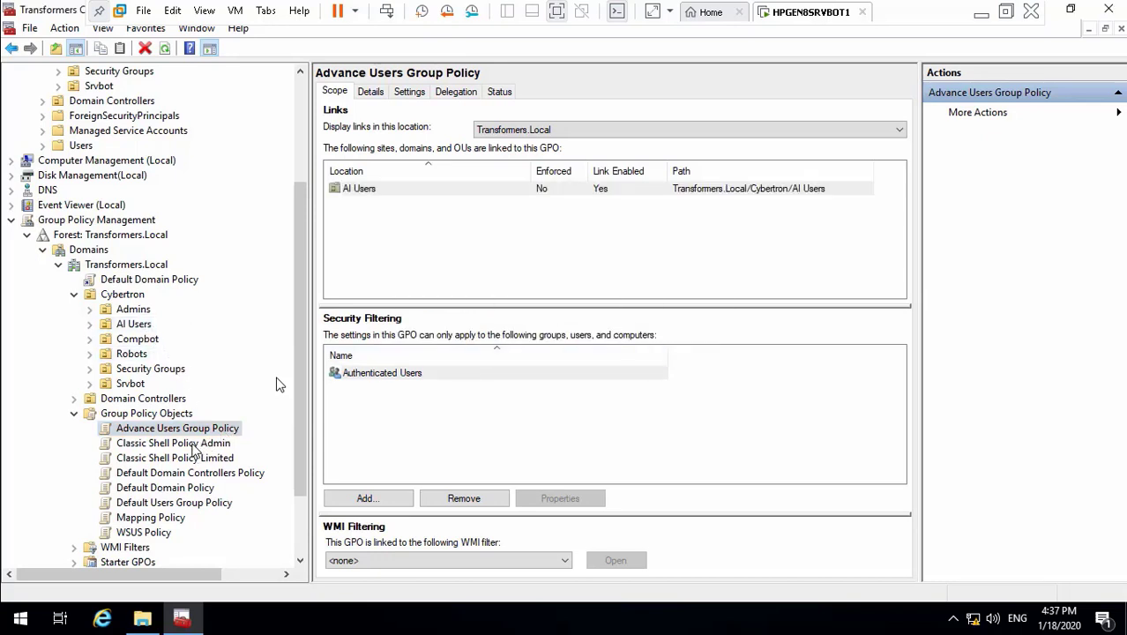
drag(196, 447, 141, 312)
click(617, 344)
drag(199, 465, 139, 325)
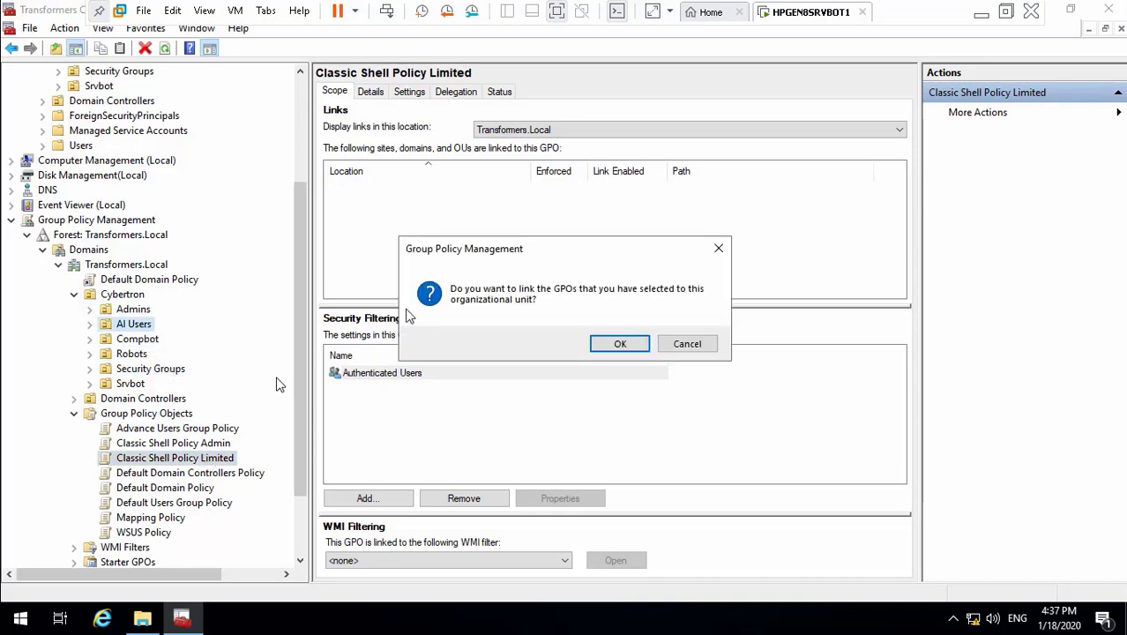
click(618, 344)
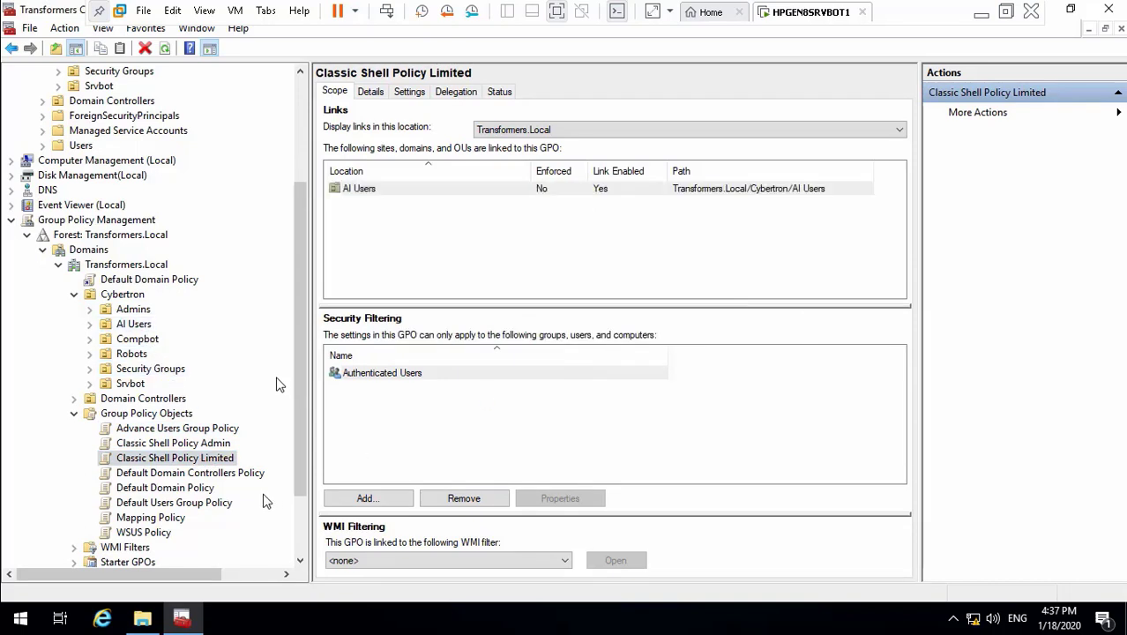
- Link Default Users Group Policy to AI Users and Mapping Policy to the Transformers.Local domain
click(176, 505)
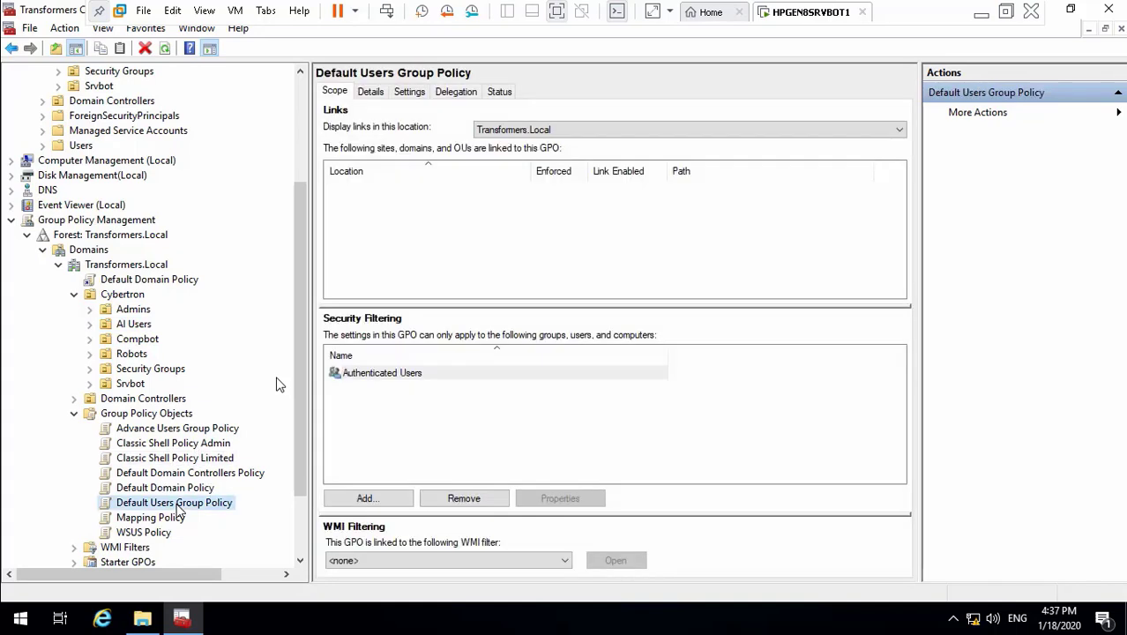
drag(177, 505, 146, 328)
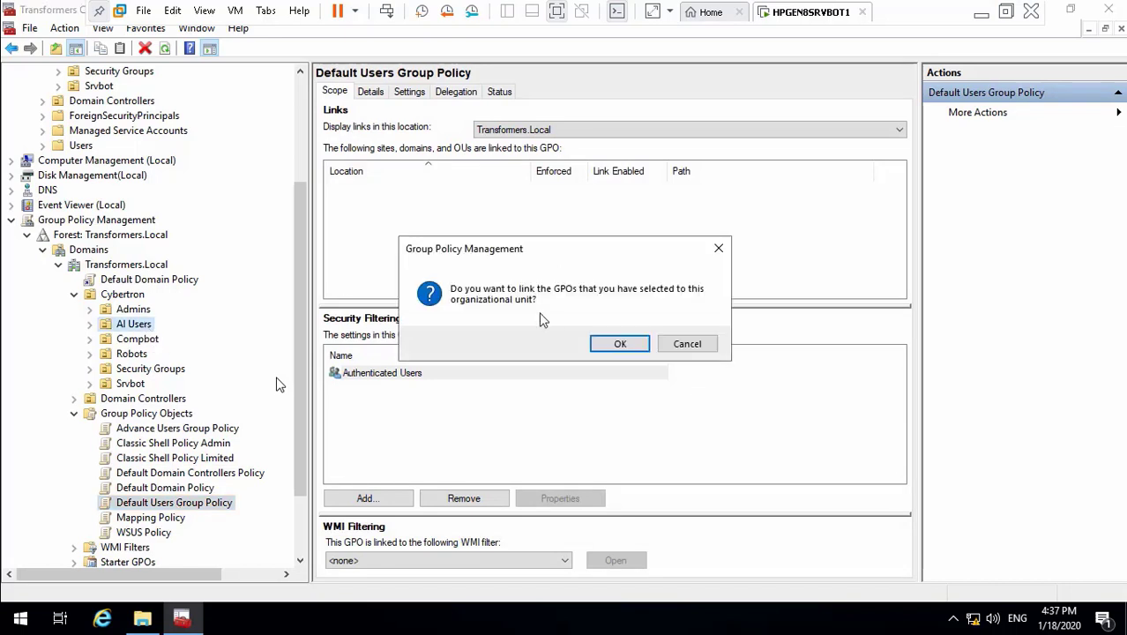
click(619, 343)
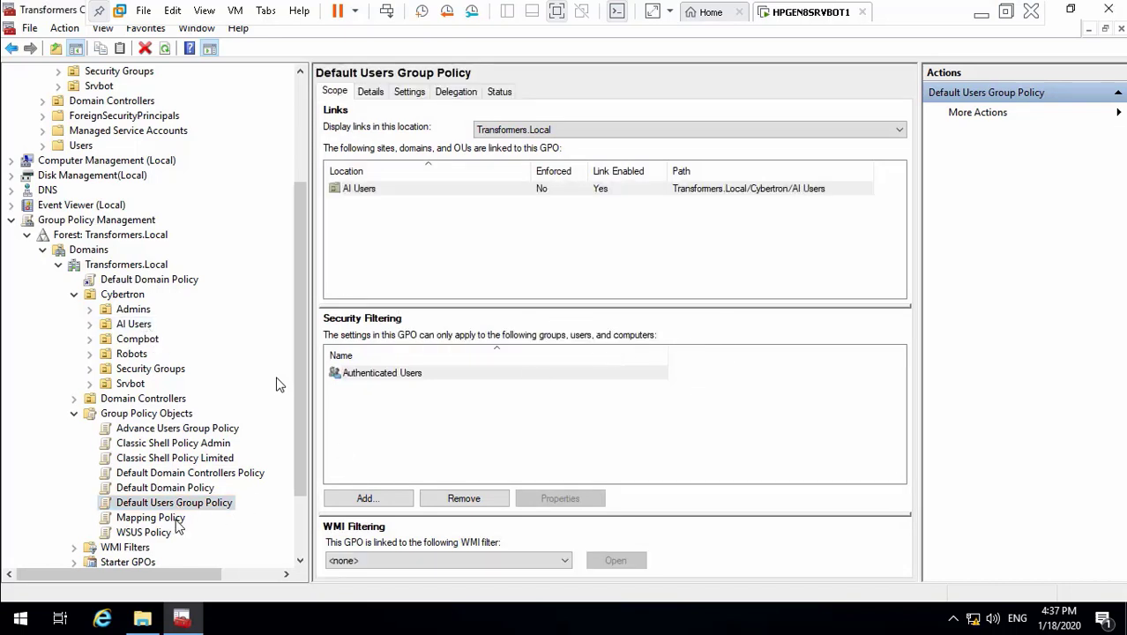
drag(177, 526, 150, 266)
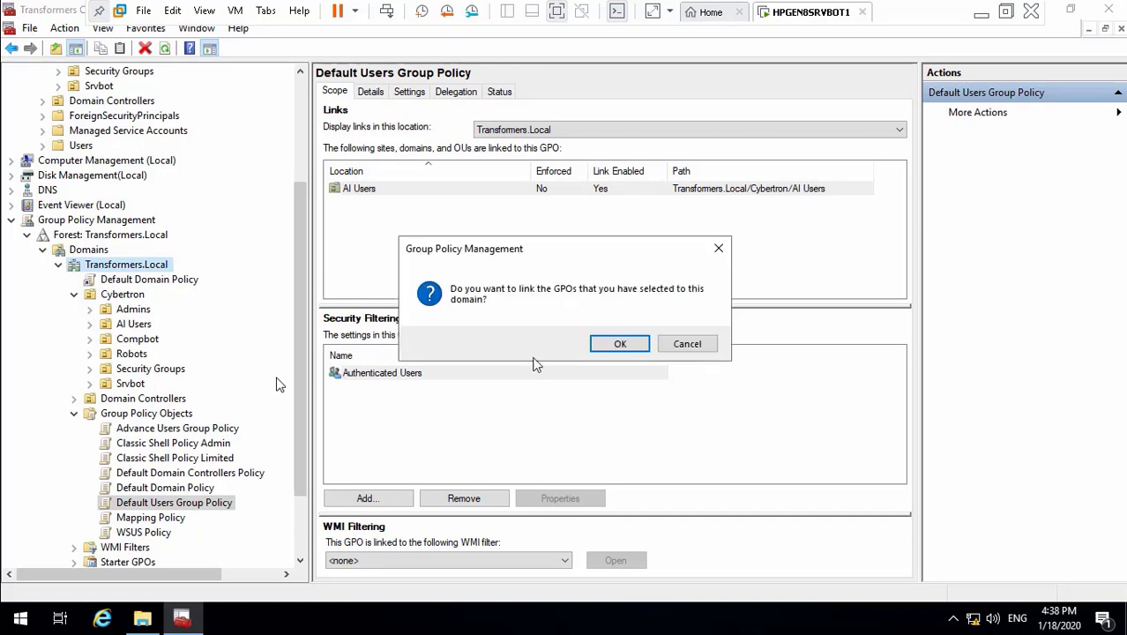
click(619, 344)
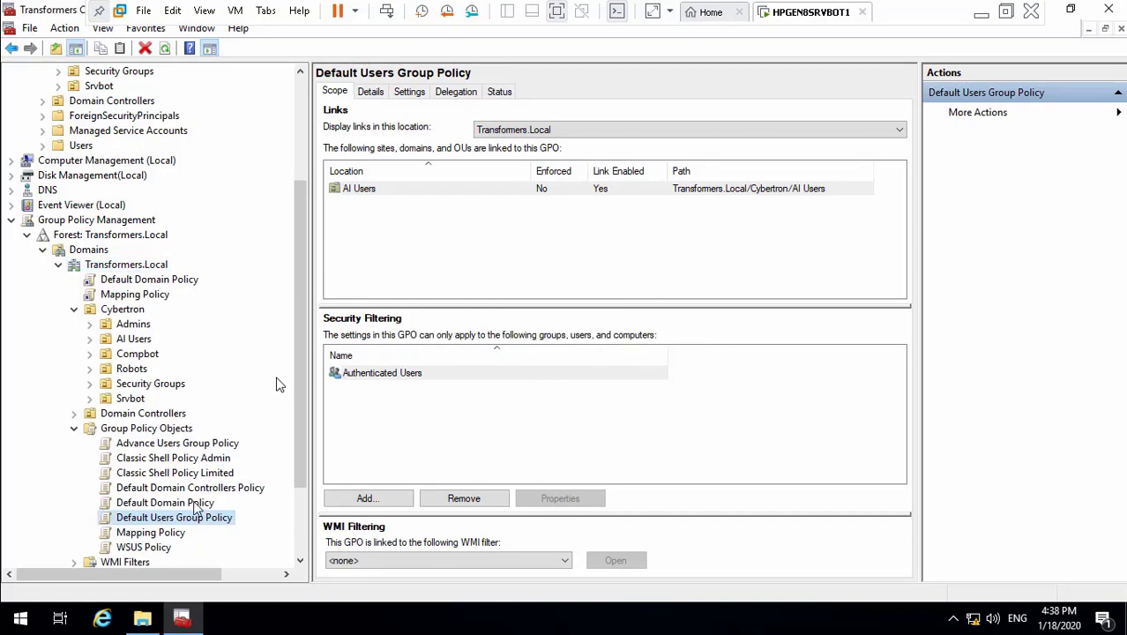
- Link WSUS Policy to both the Compbot and Robots OUs
click(160, 549)
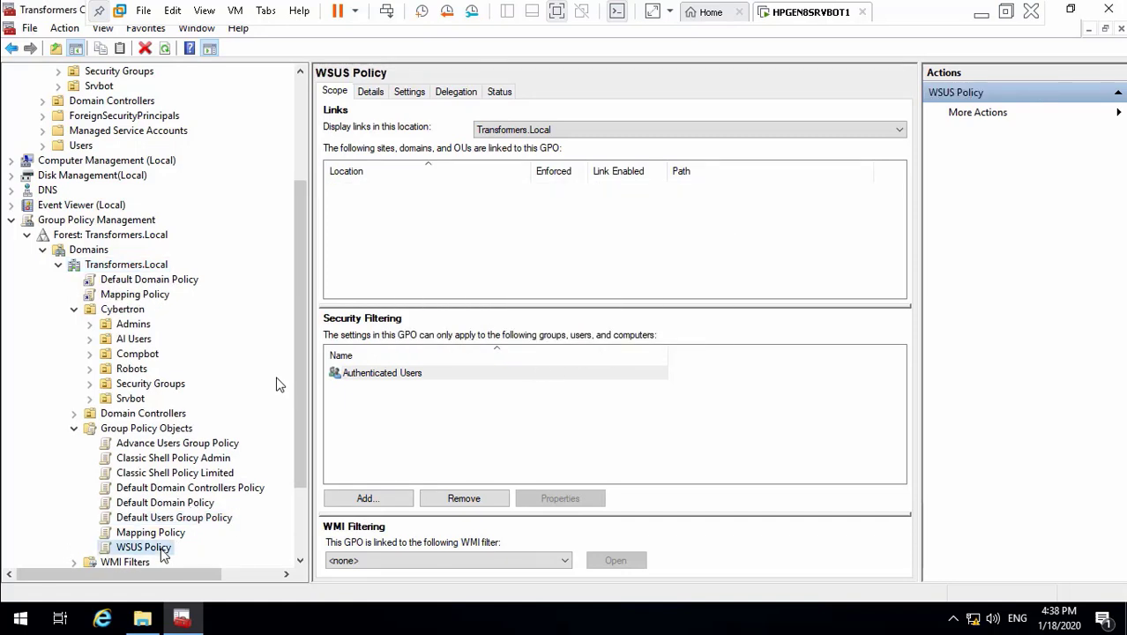
drag(161, 551, 153, 360)
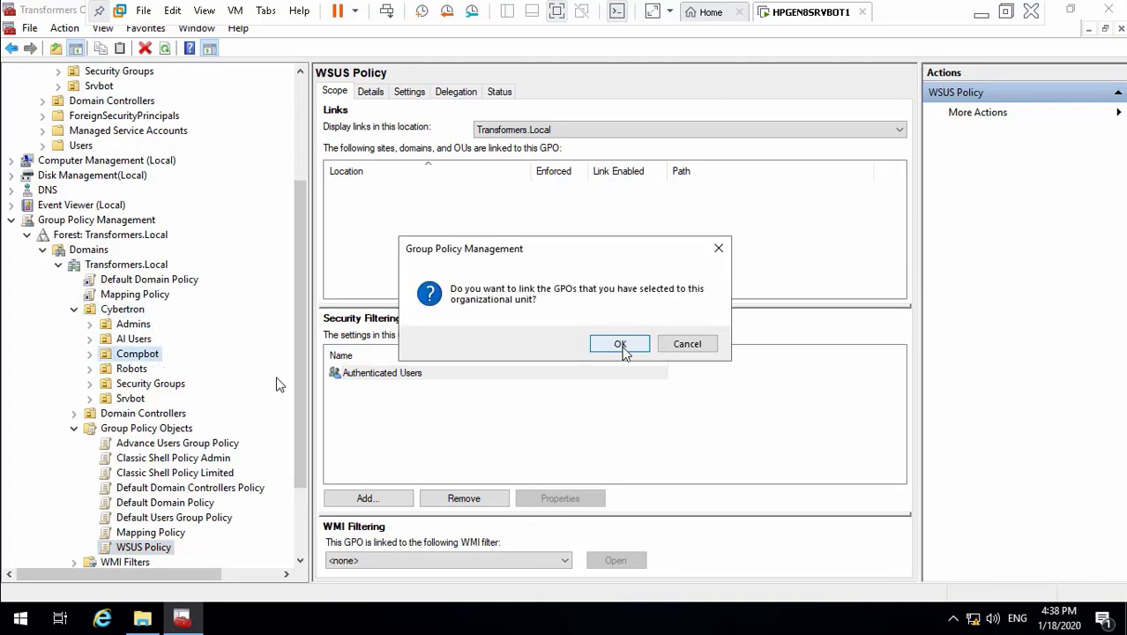
click(621, 346)
drag(166, 552, 143, 375)
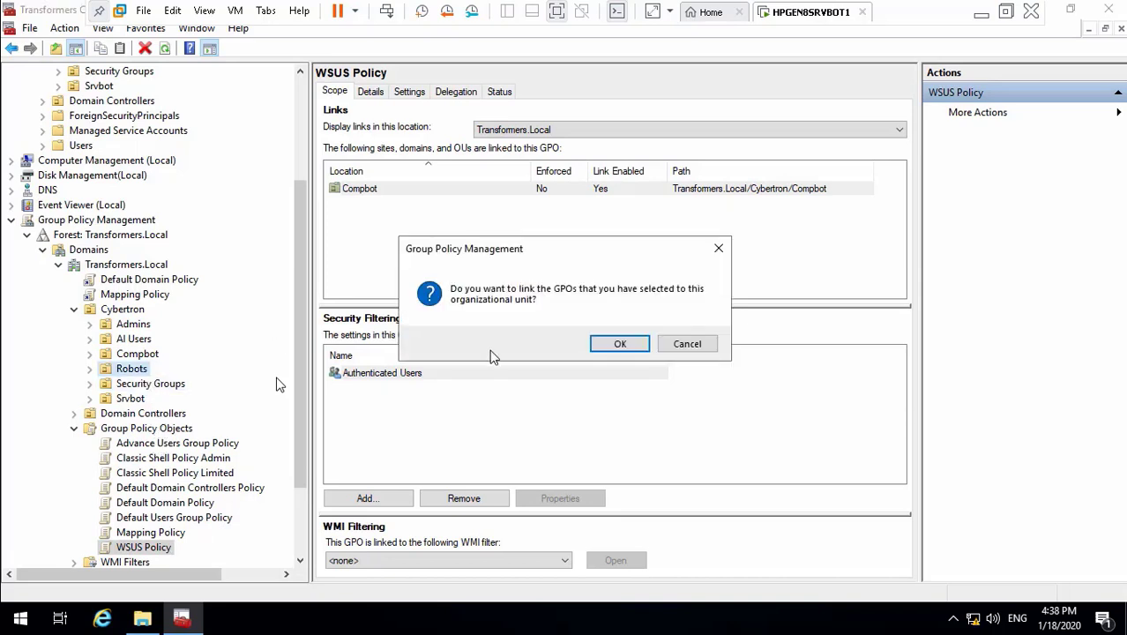
click(619, 344)
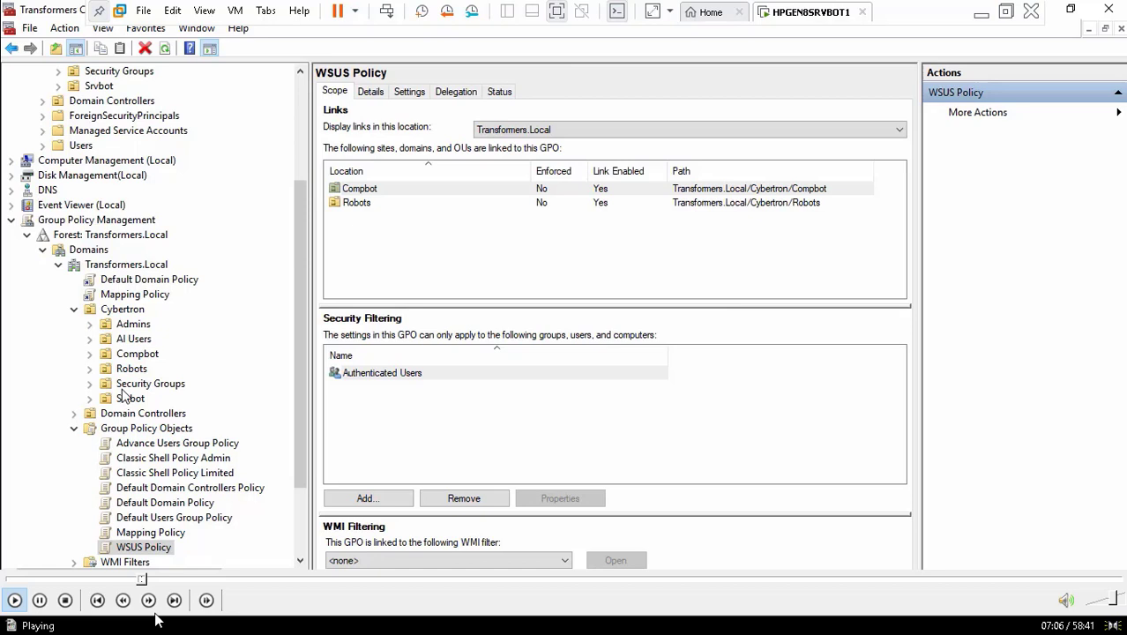
click(38, 599)
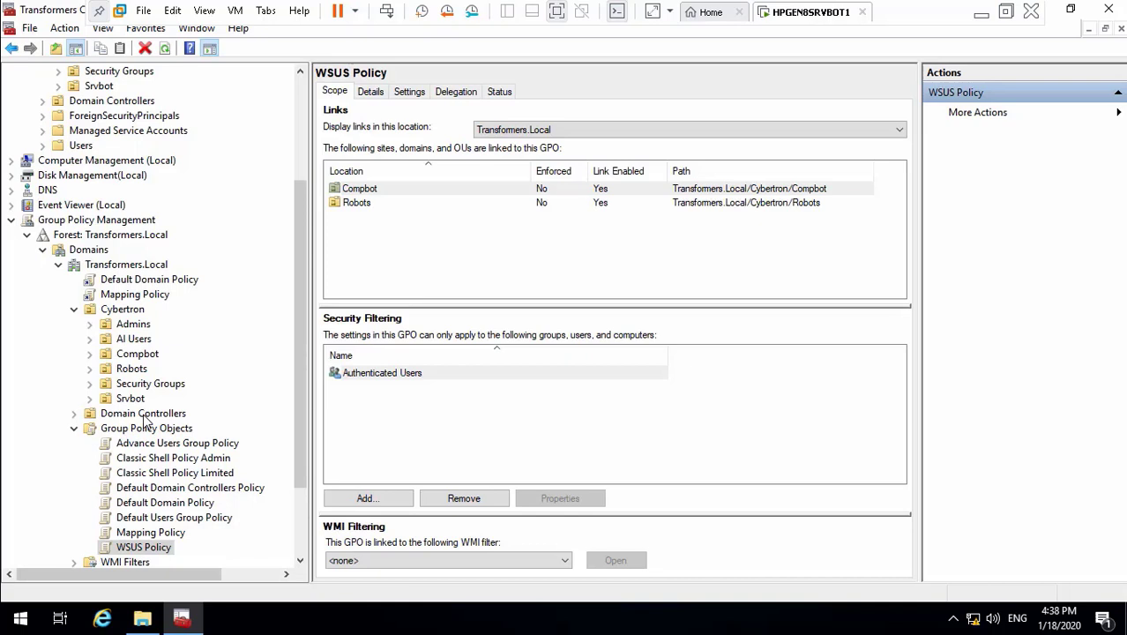
- Return to Group Policy Management Console to continue on Advance Users Group Policy's security filtering
mouse_move(31, 585)
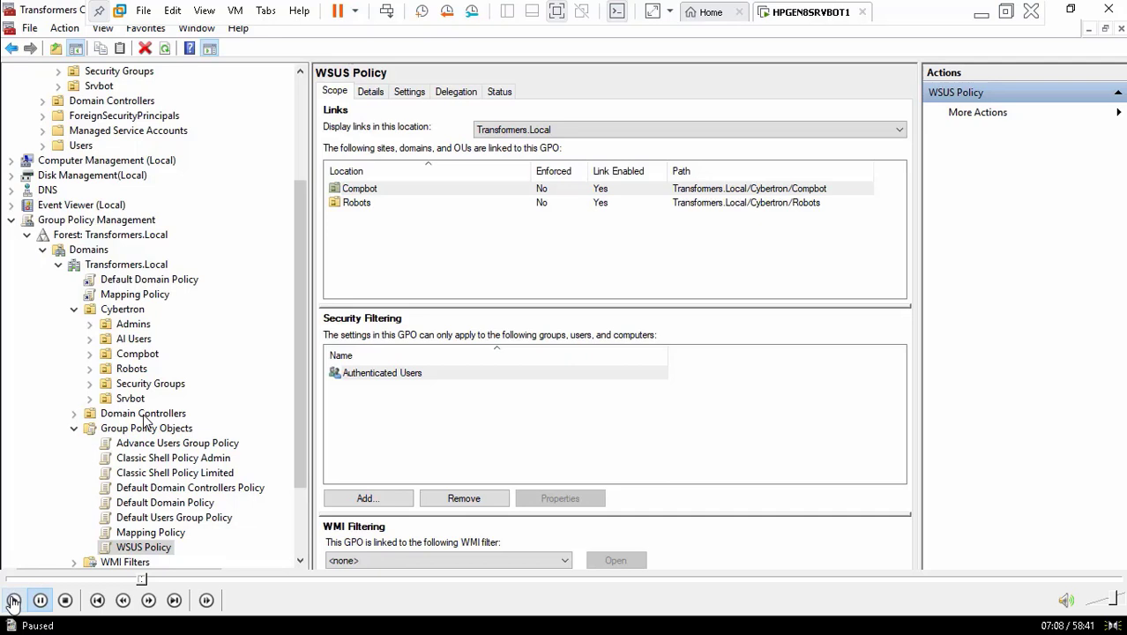
click(14, 600)
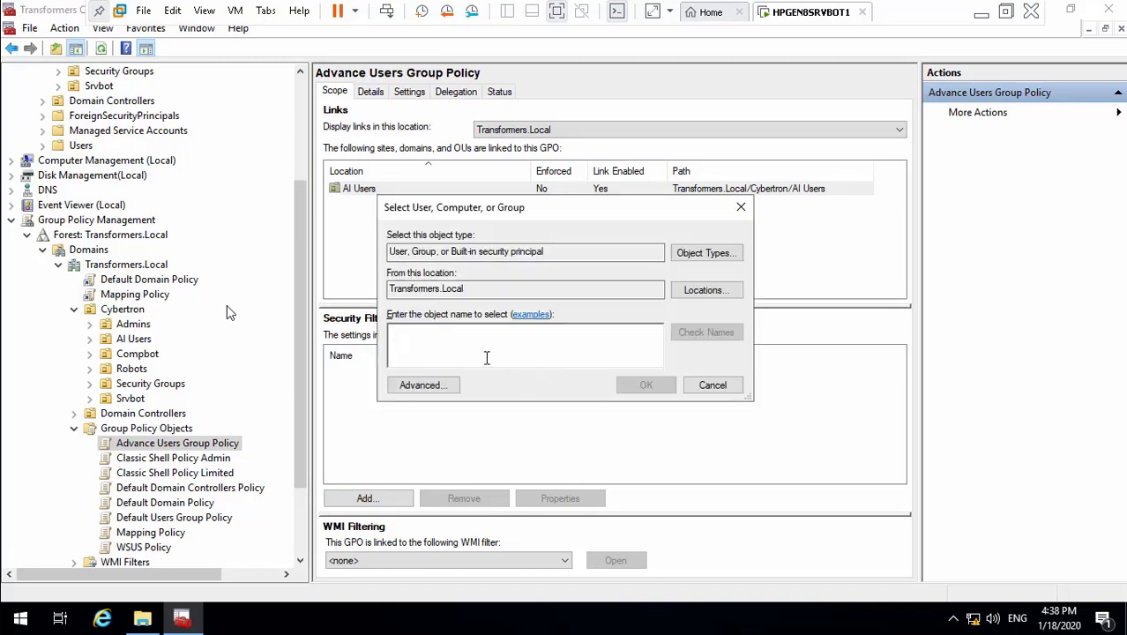
- Add TR_Advanceusers (resolved from TR_AD) to Advance Users Group Policy's security filtering
text(_)
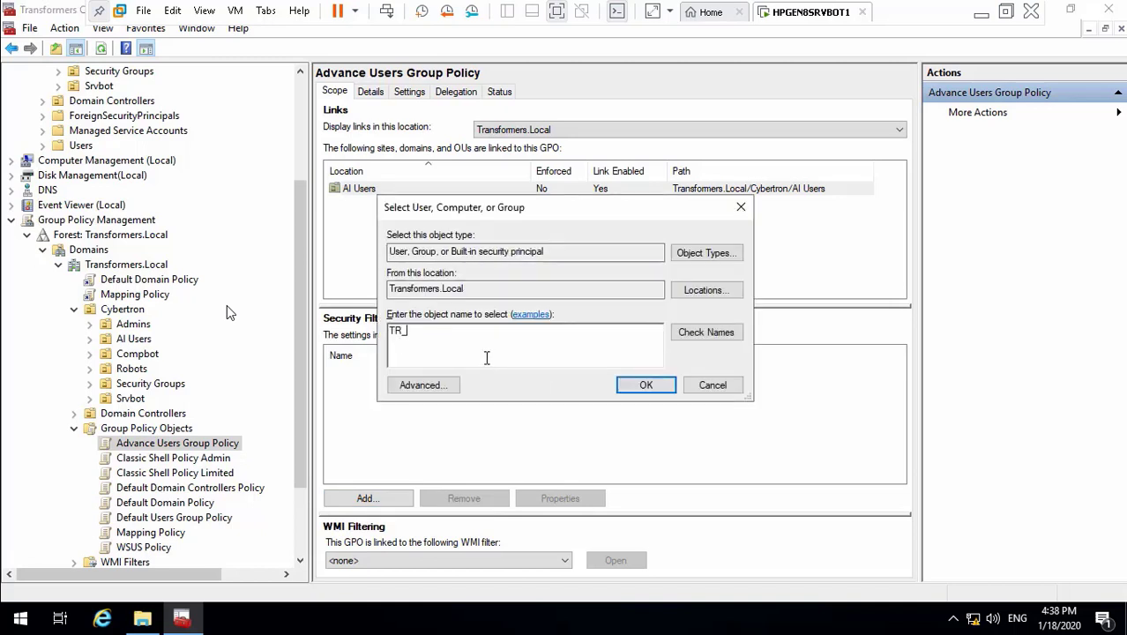
text(AD)
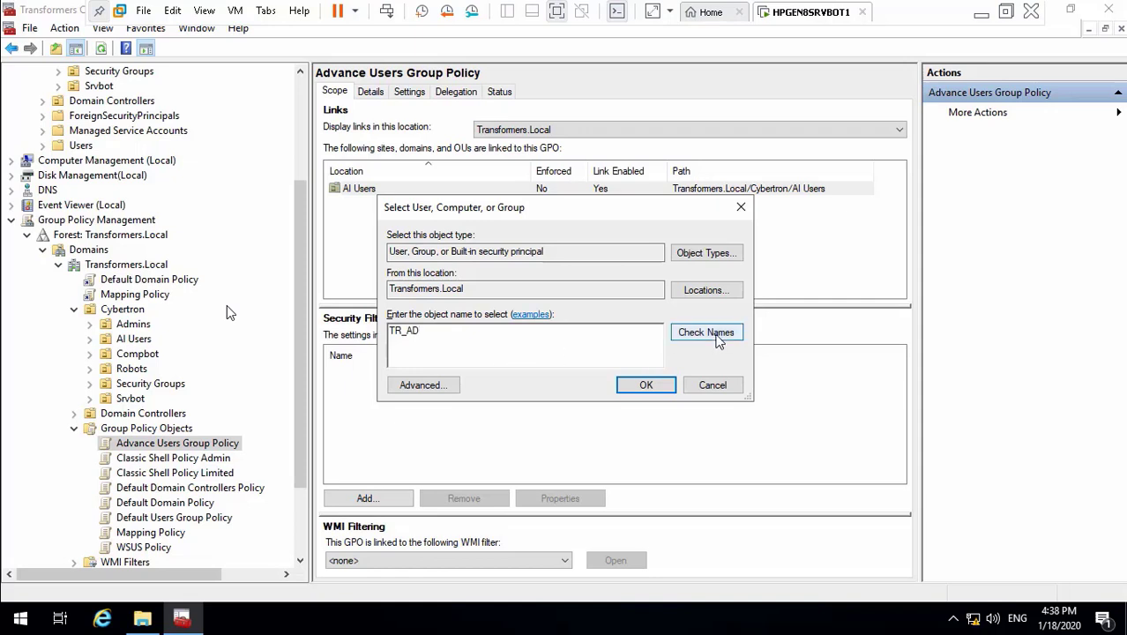
click(716, 339)
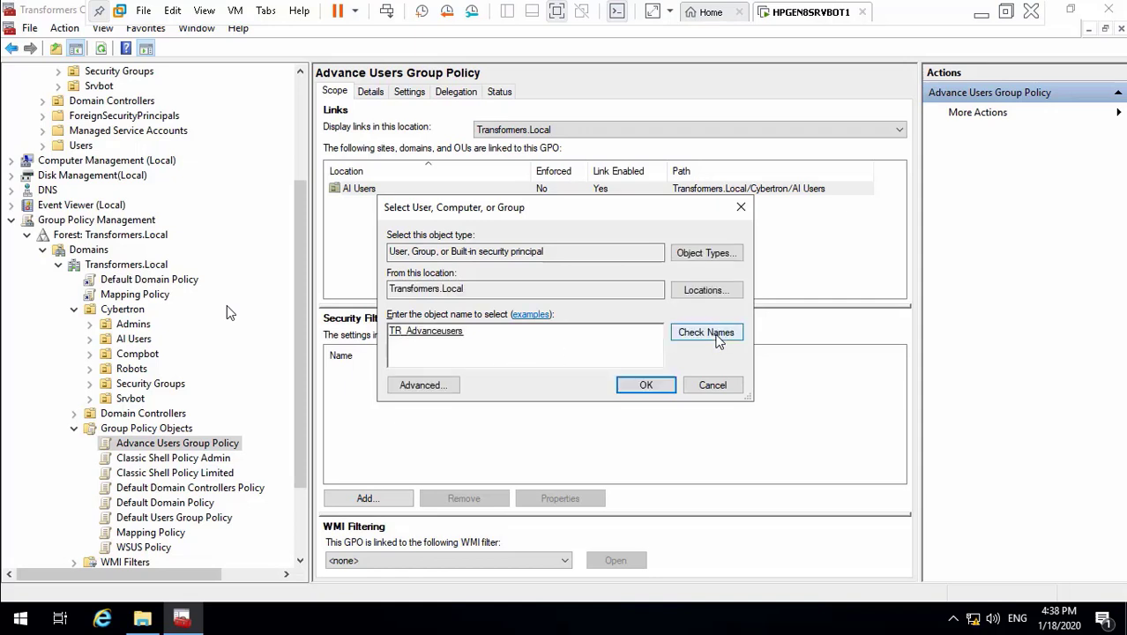
click(650, 386)
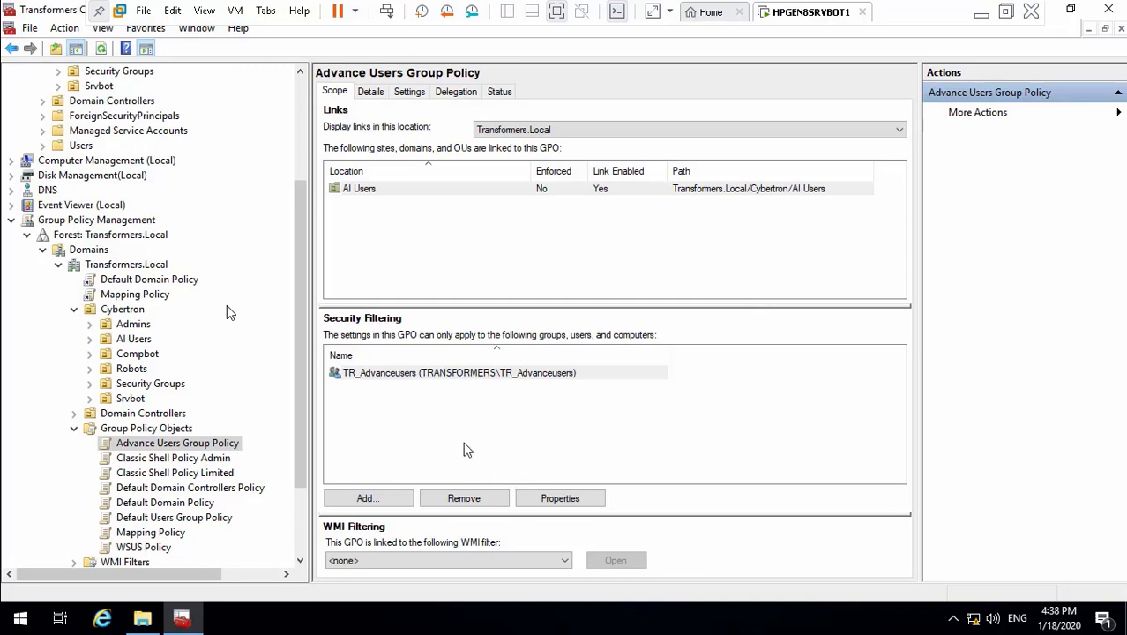
- On the Delegation tab, begin adding the Domain Computers group by typing 'Domi'
click(470, 93)
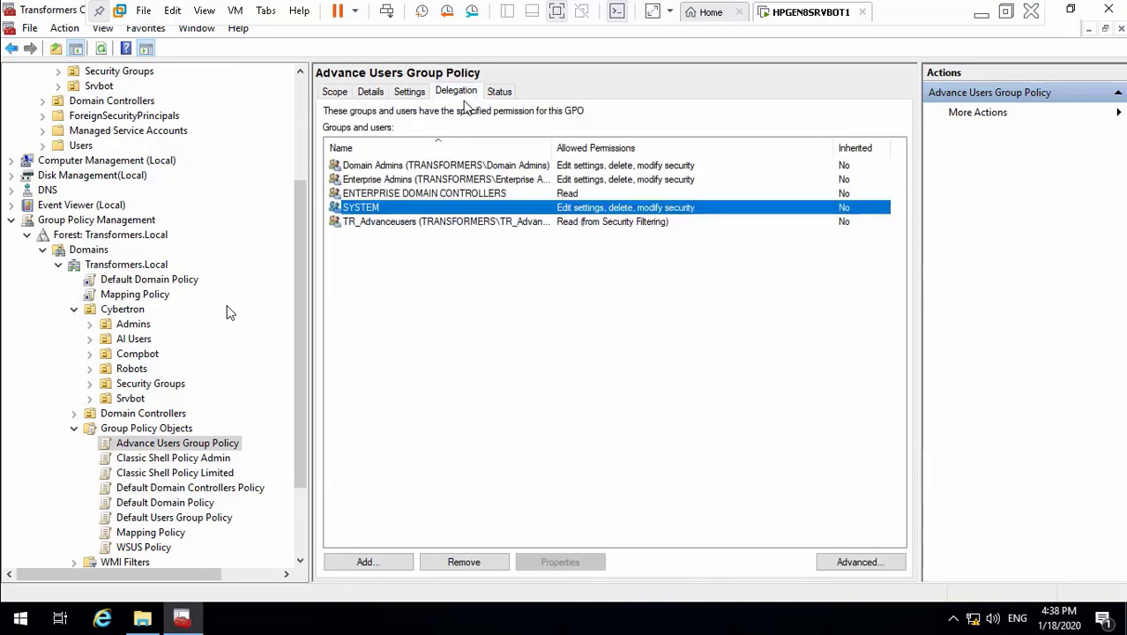
click(375, 565)
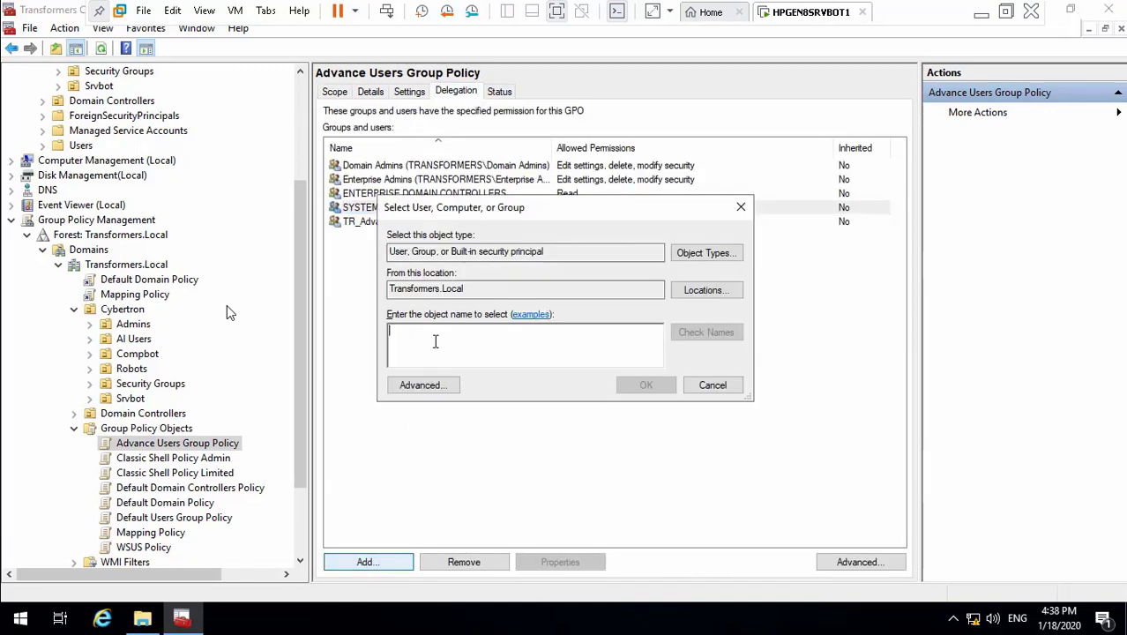
text(D)
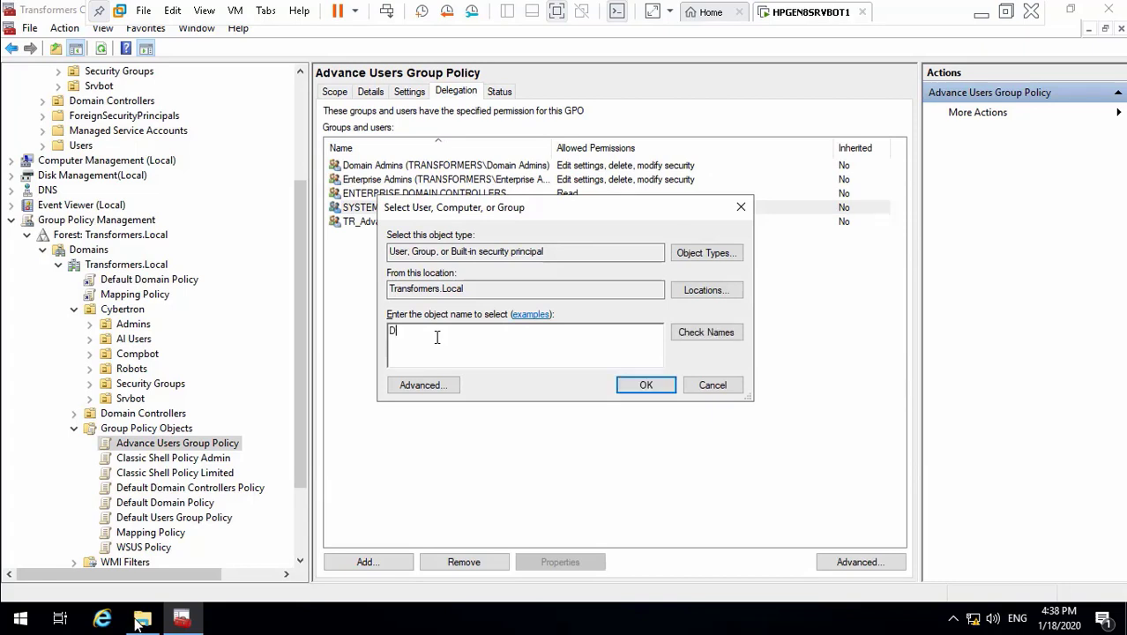
text(om)
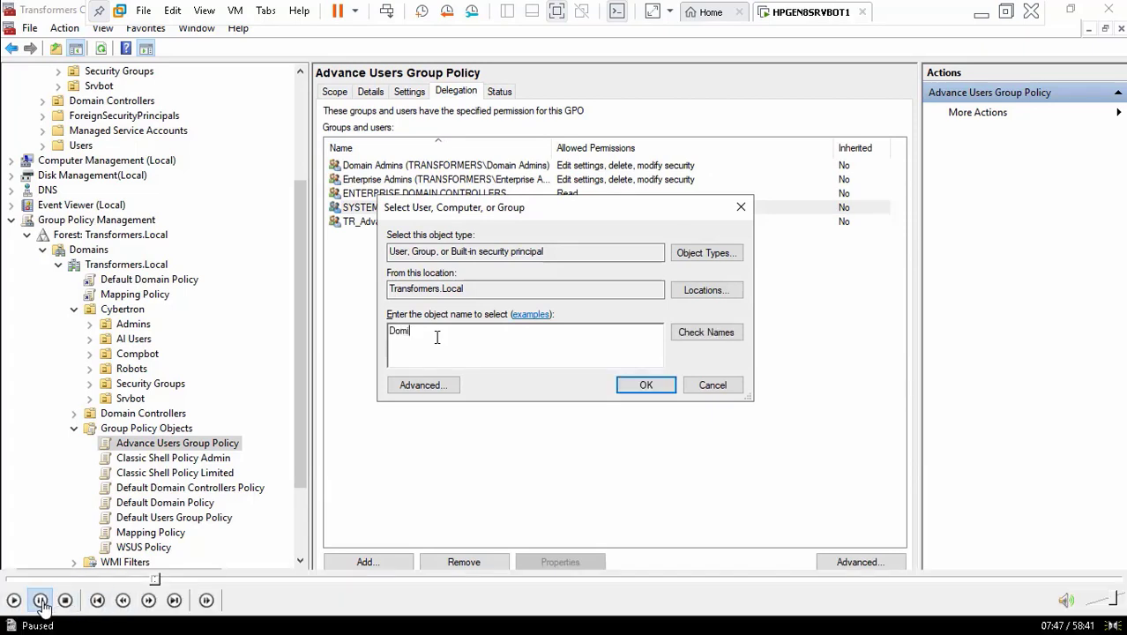
text(i)
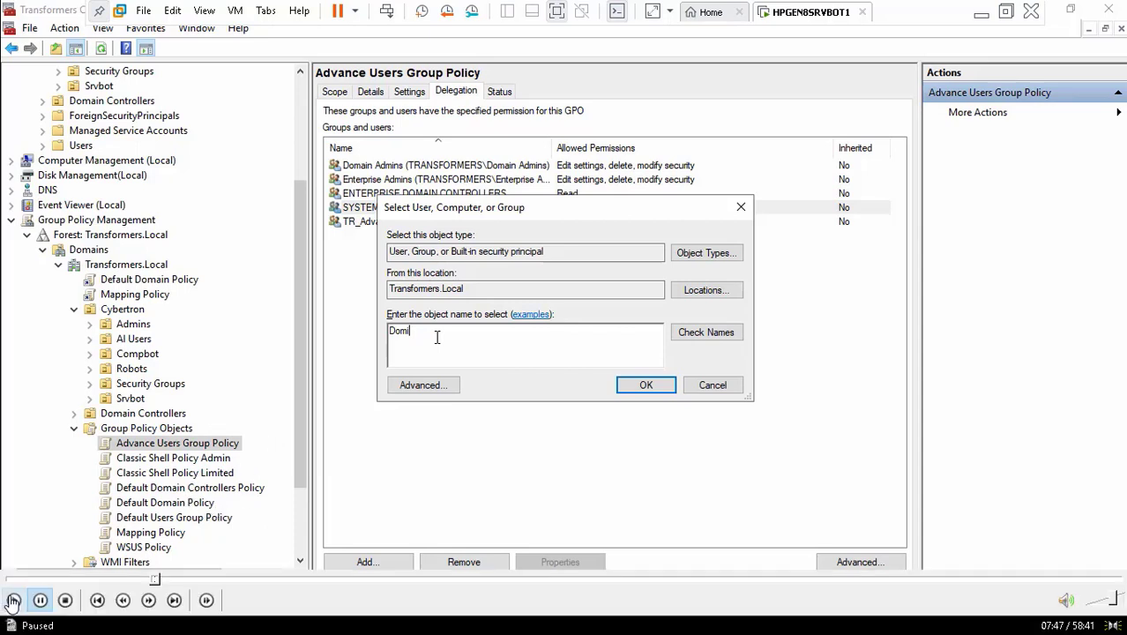
click(12, 600)
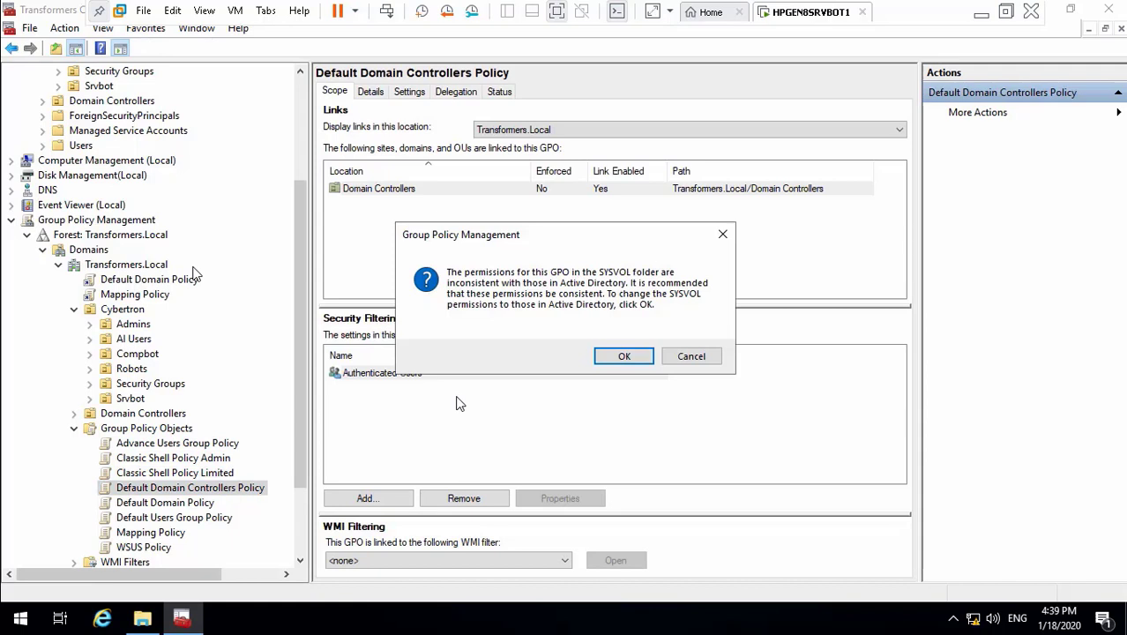
- Sync Default Domain Controllers Policy's SYSVOL permissions, then browse GPOs ending on Default Users Group Policy
click(624, 356)
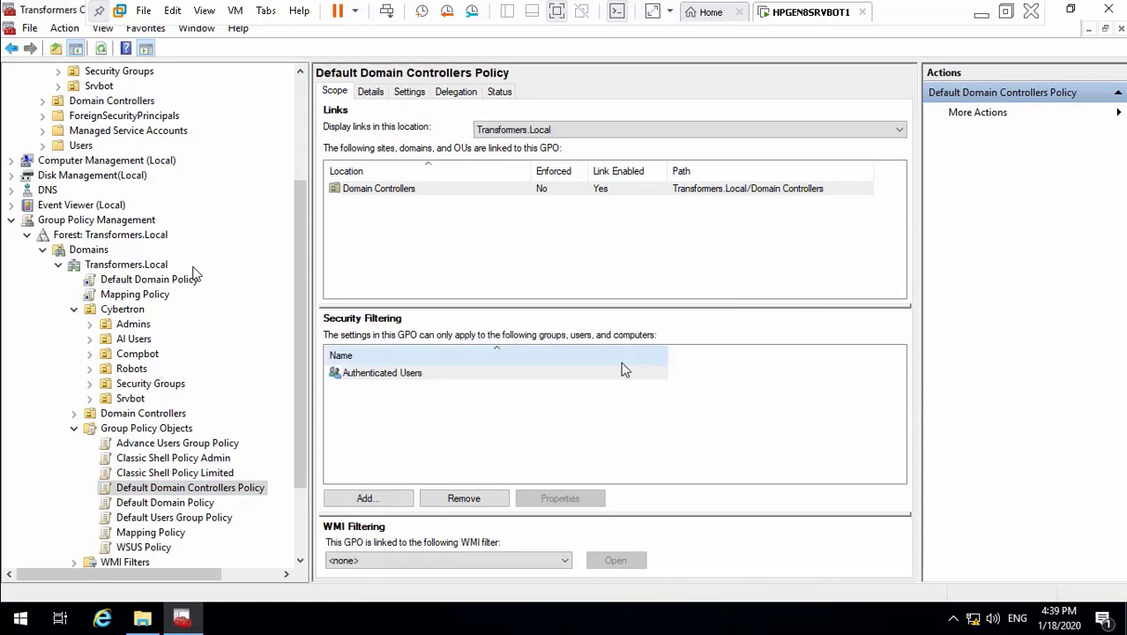
click(203, 473)
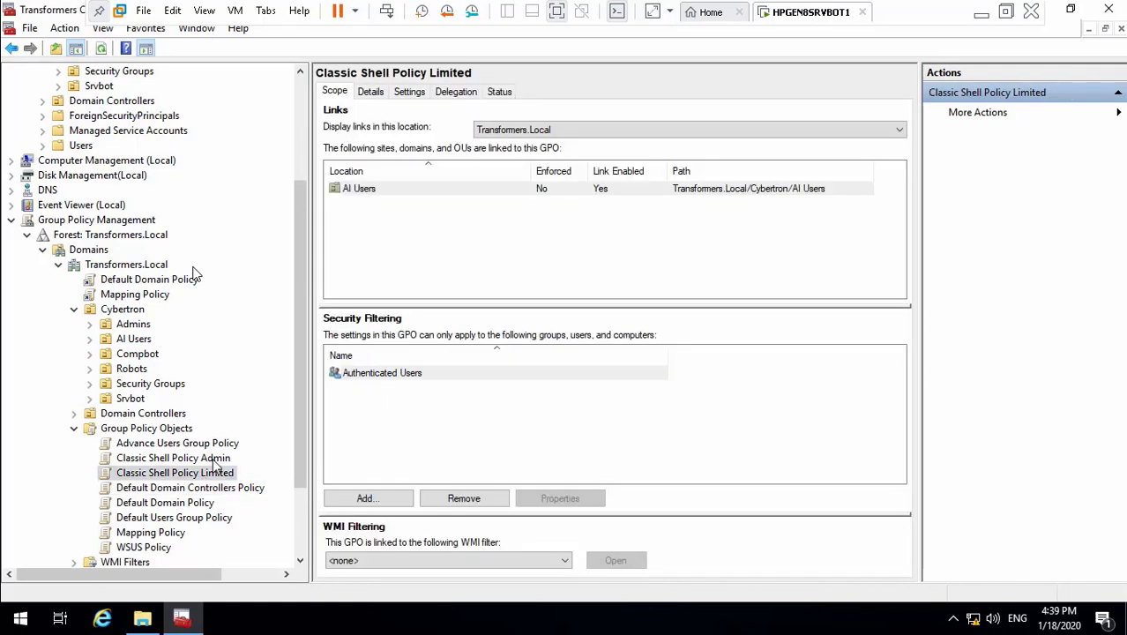
click(212, 459)
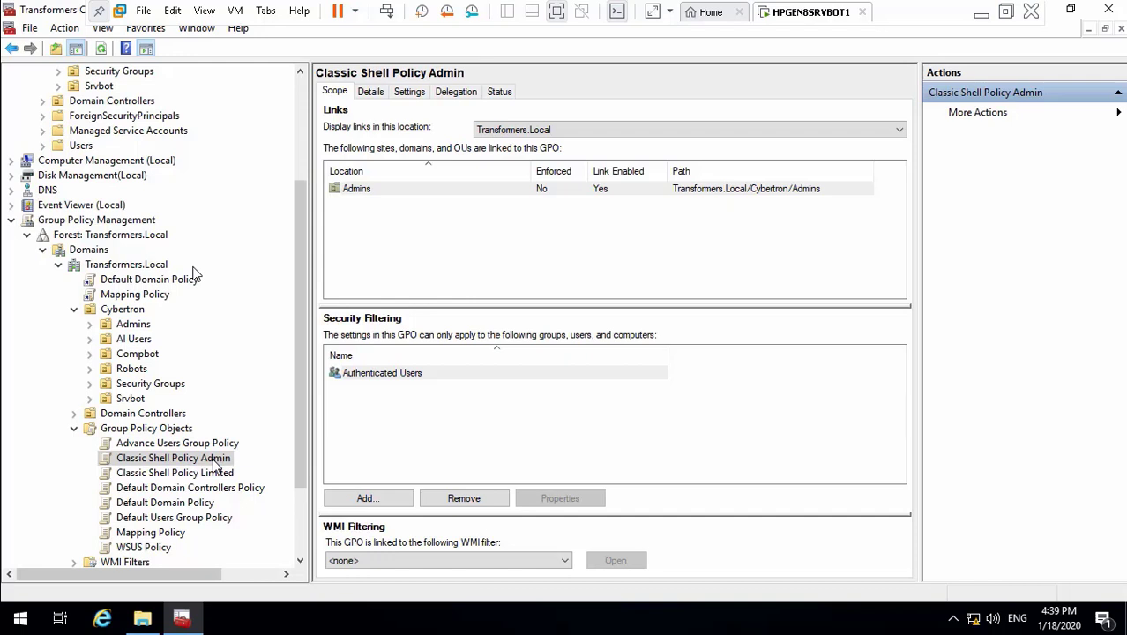
click(188, 505)
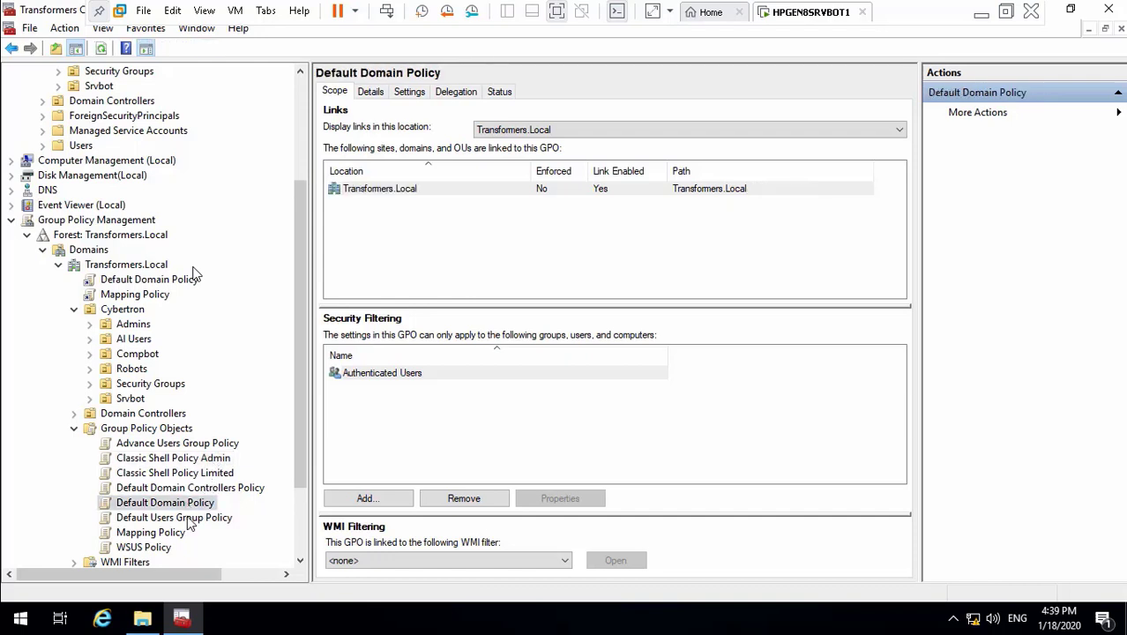
click(190, 520)
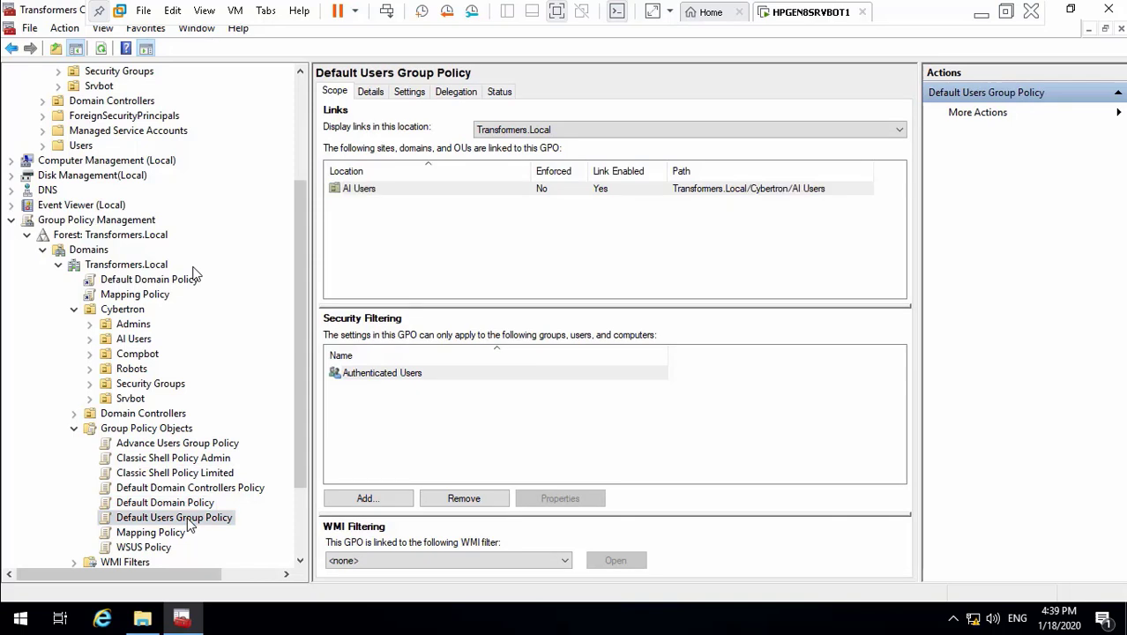
- Remove Authenticated Users from Default Users Group Policy's security filtering
click(406, 372)
click(465, 495)
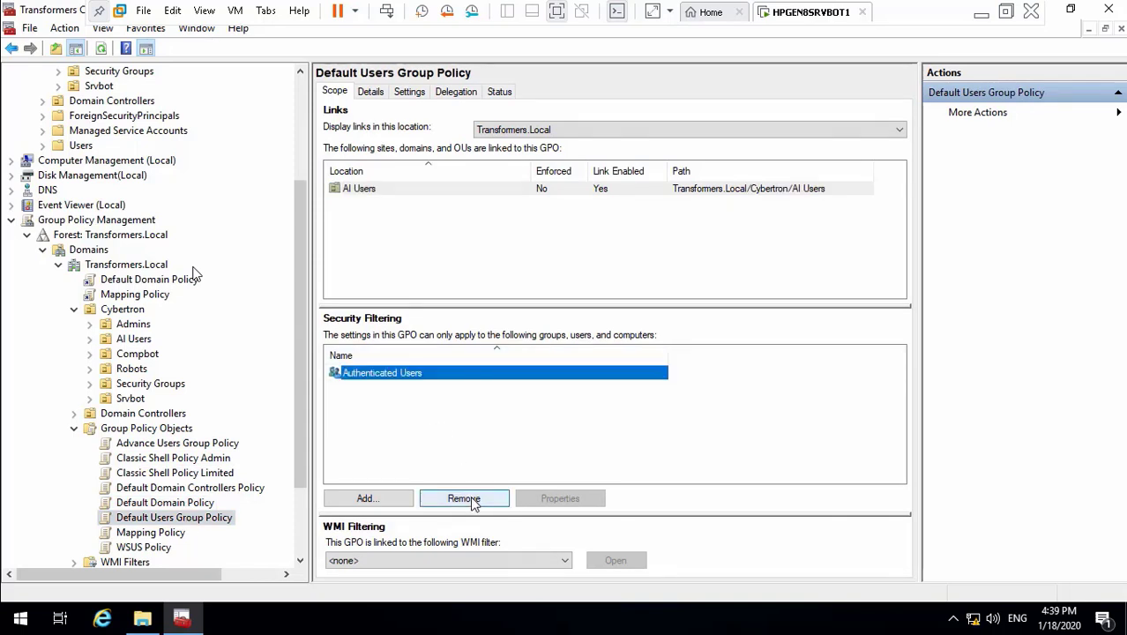
click(599, 344)
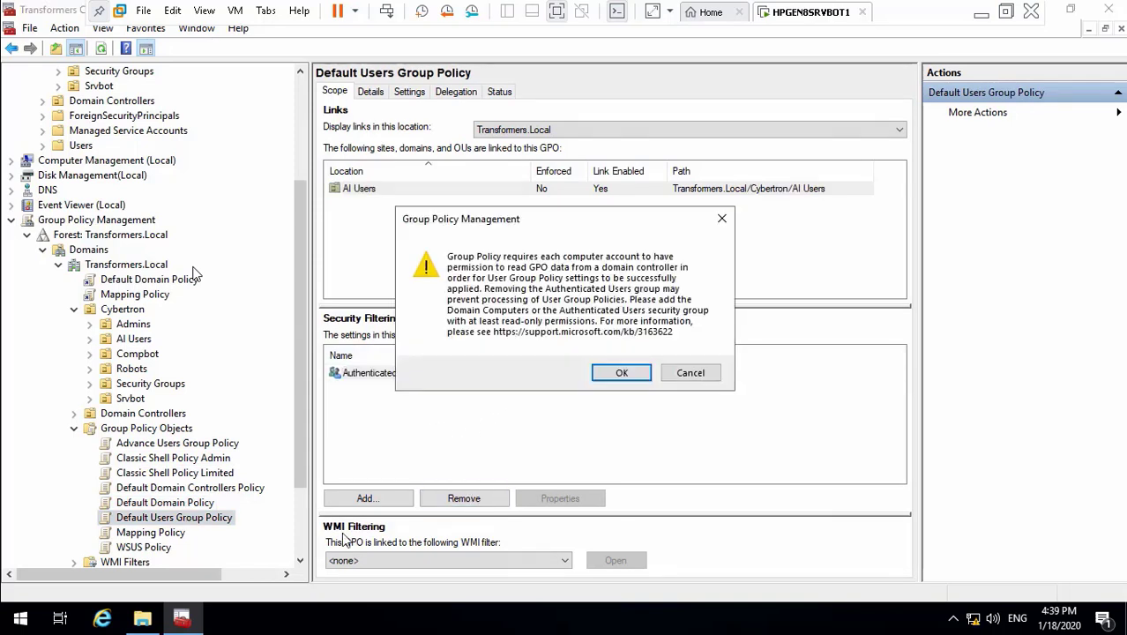
click(622, 373)
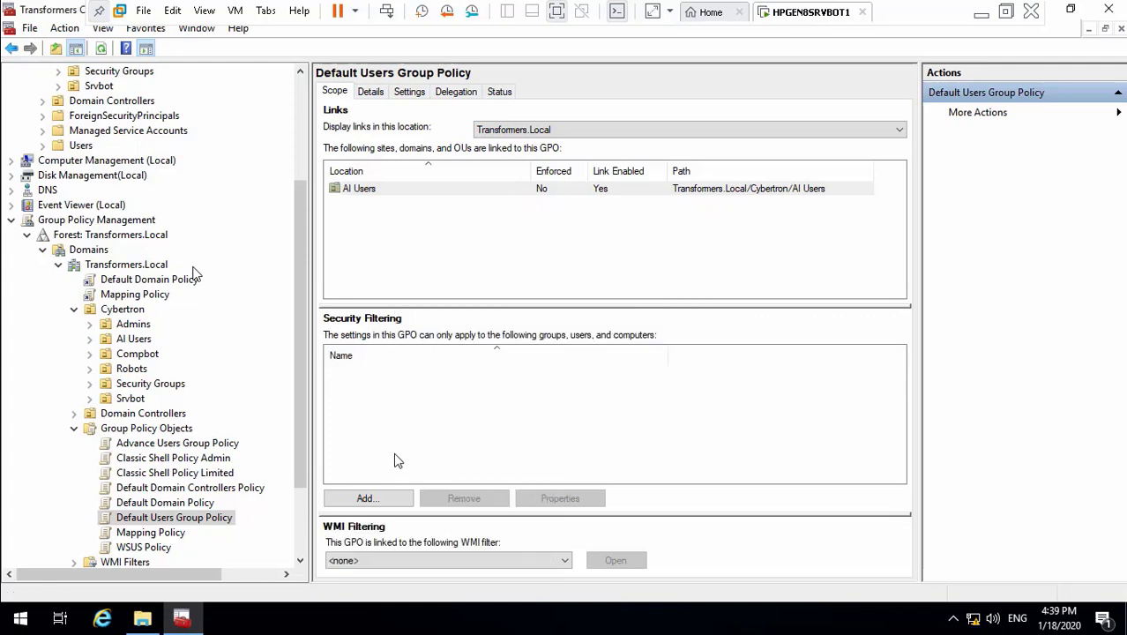
- Add TR_Defaultusers, found by searching 'TR_D', to the security filtering
click(363, 499)
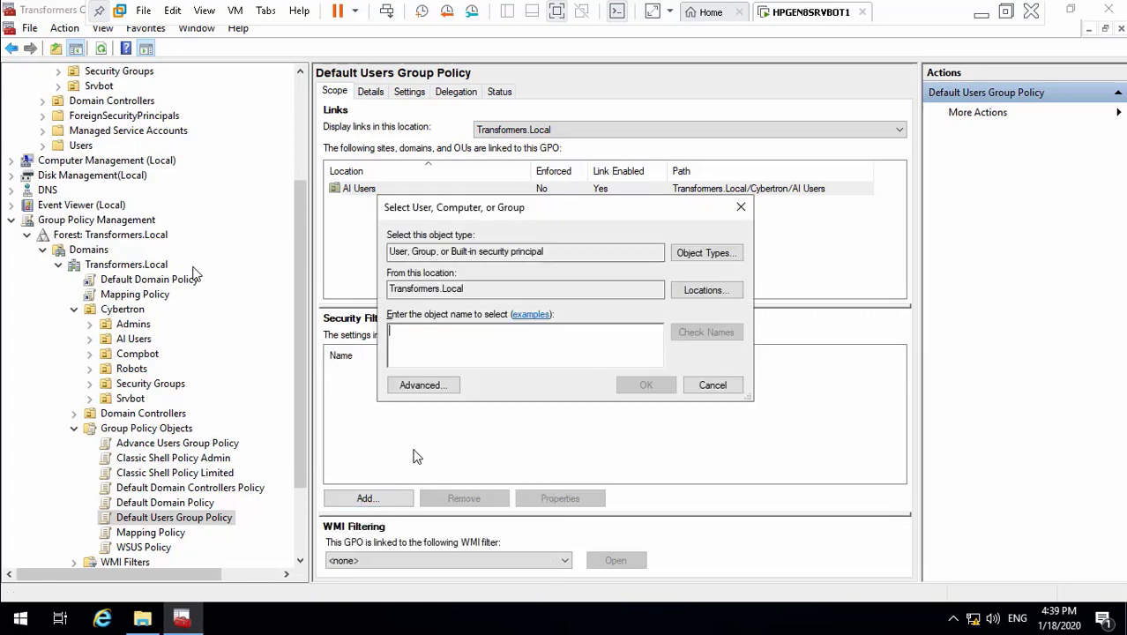
text(TR_)
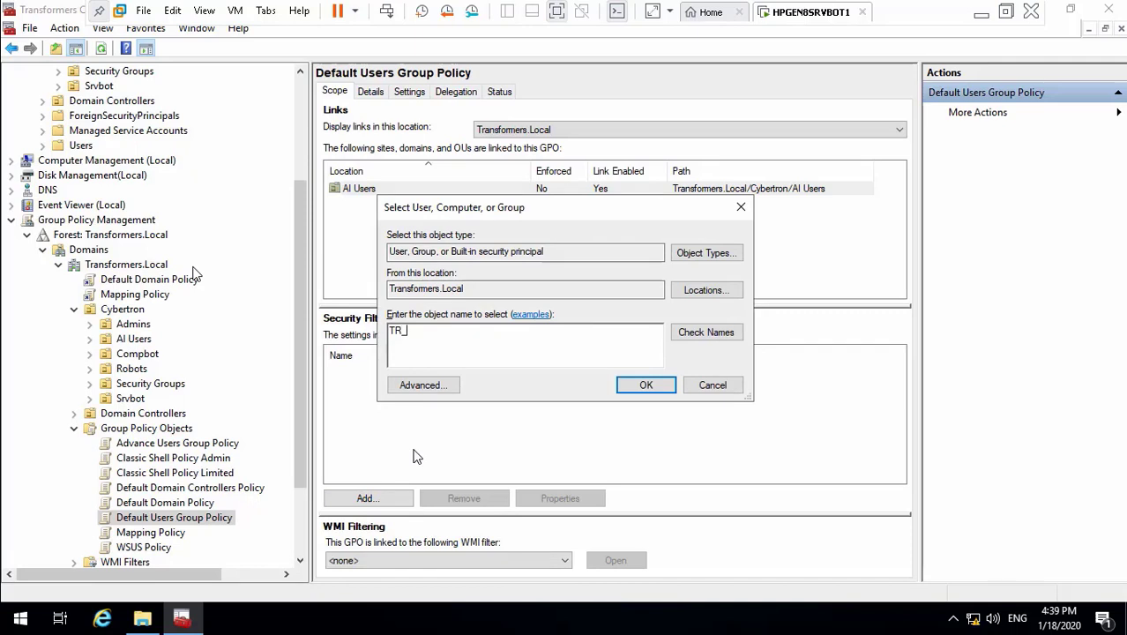
text(D)
click(699, 335)
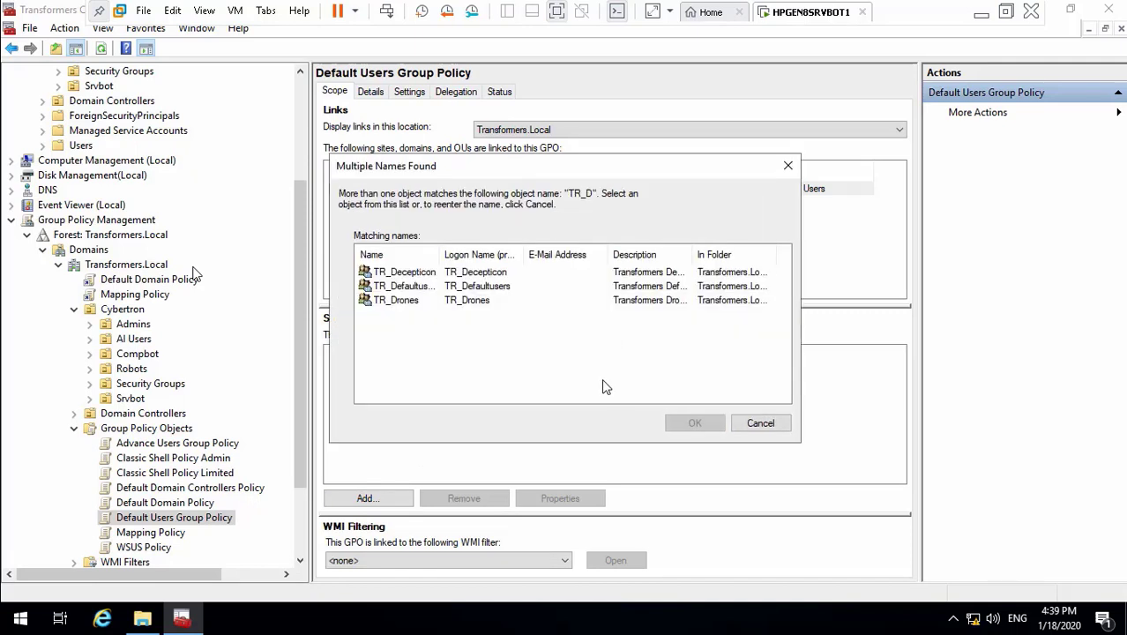
click(476, 287)
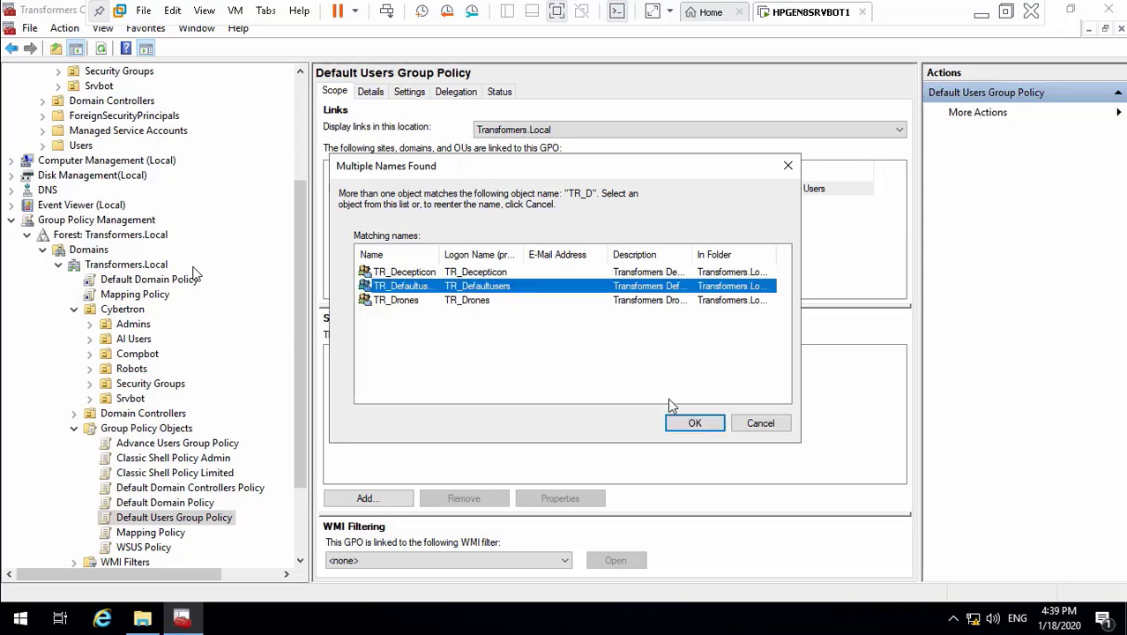
click(694, 423)
click(646, 387)
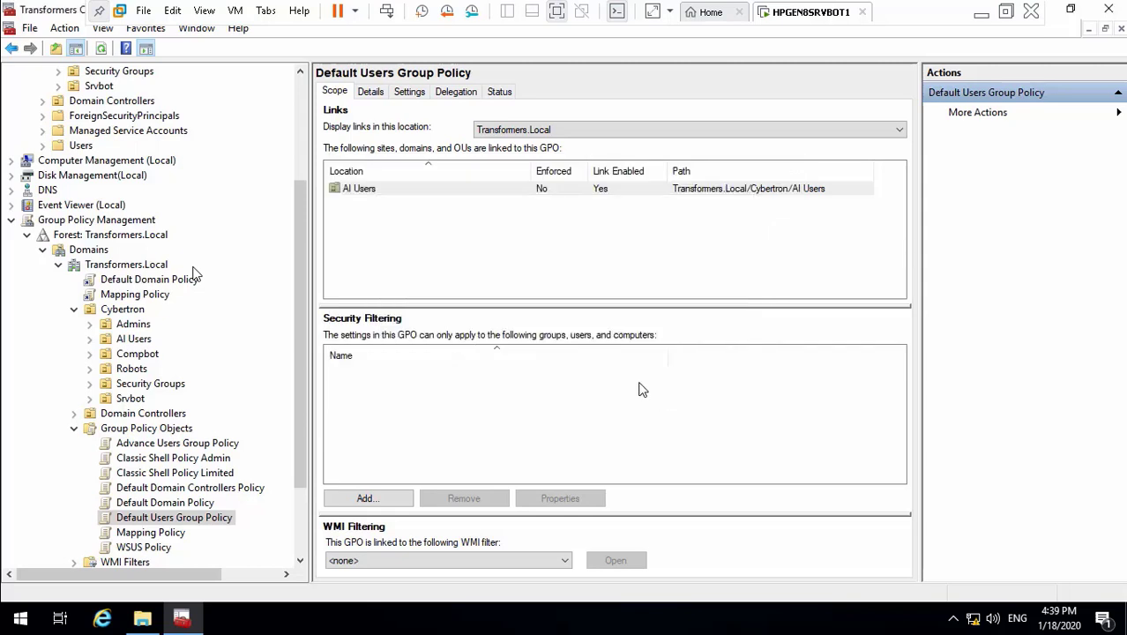
click(455, 93)
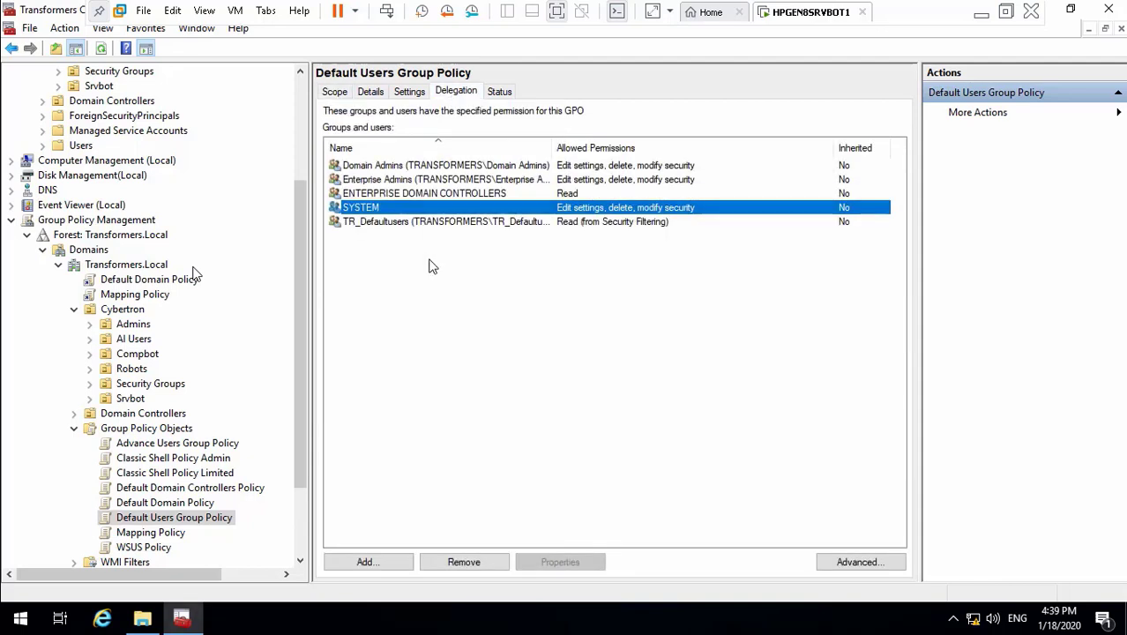
- Grant Domain Computers Read permission on Default Users Group Policy through delegation
click(375, 562)
text(Domain Comp)
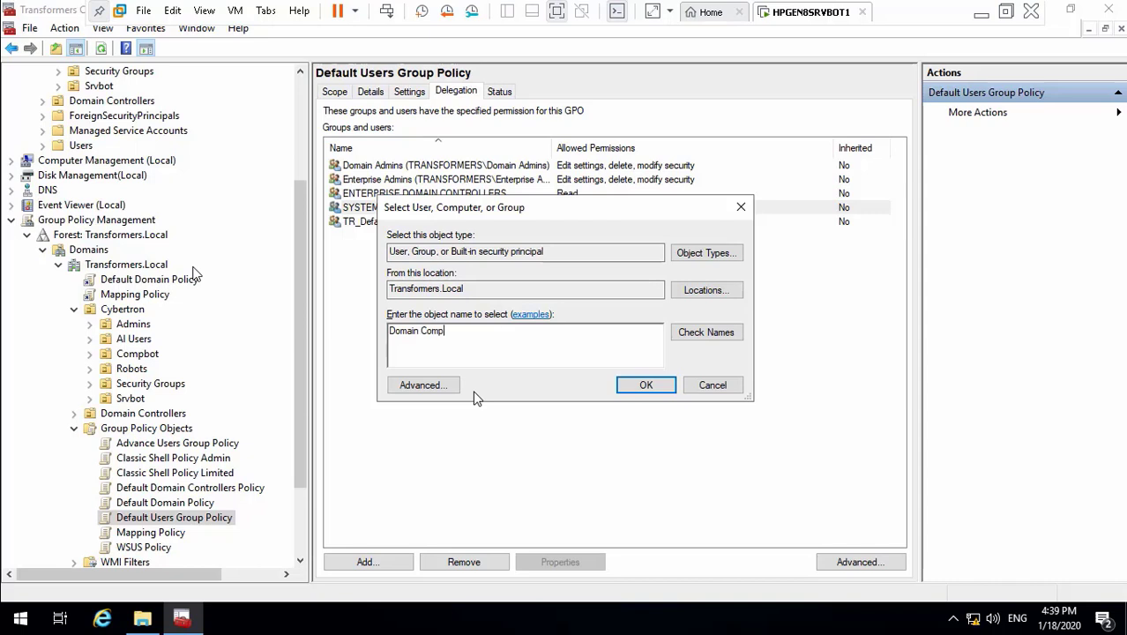
click(705, 332)
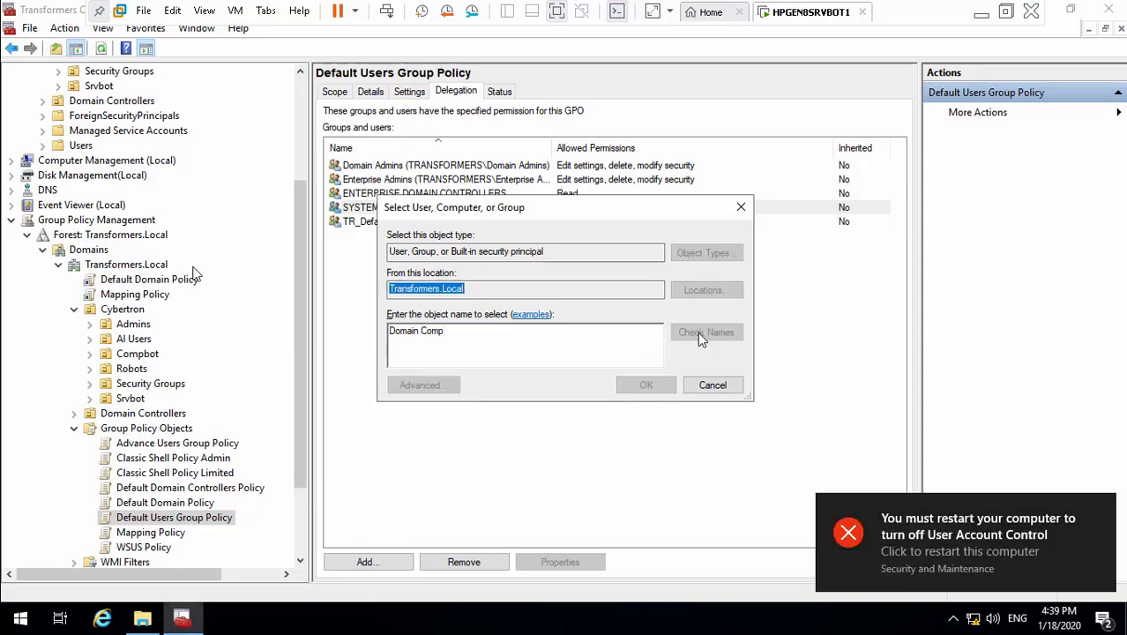
click(646, 385)
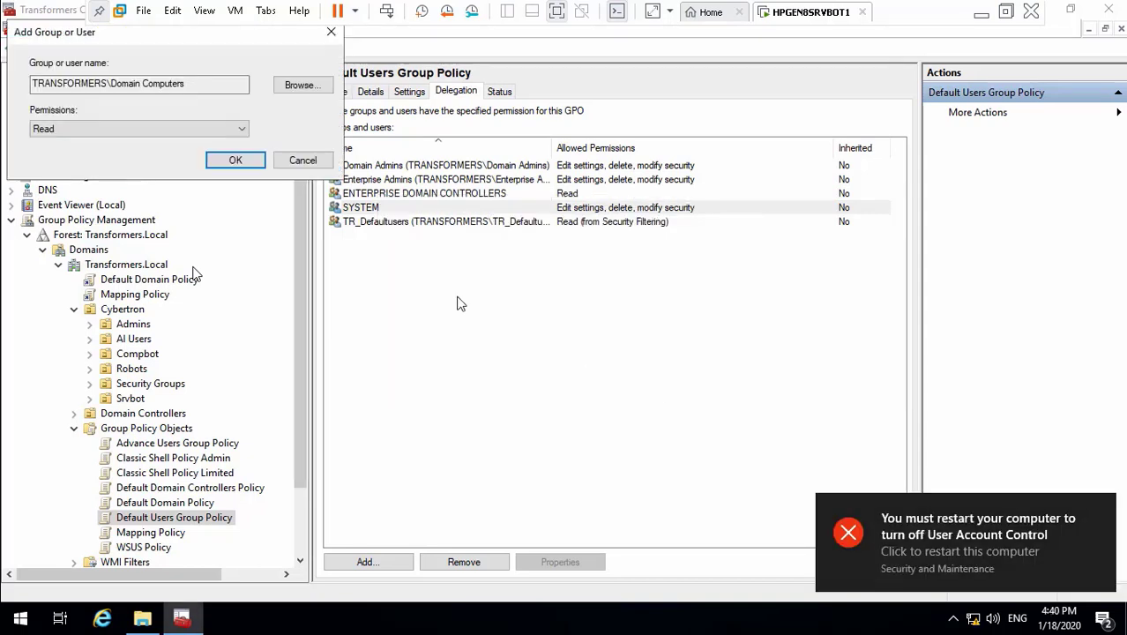
click(248, 165)
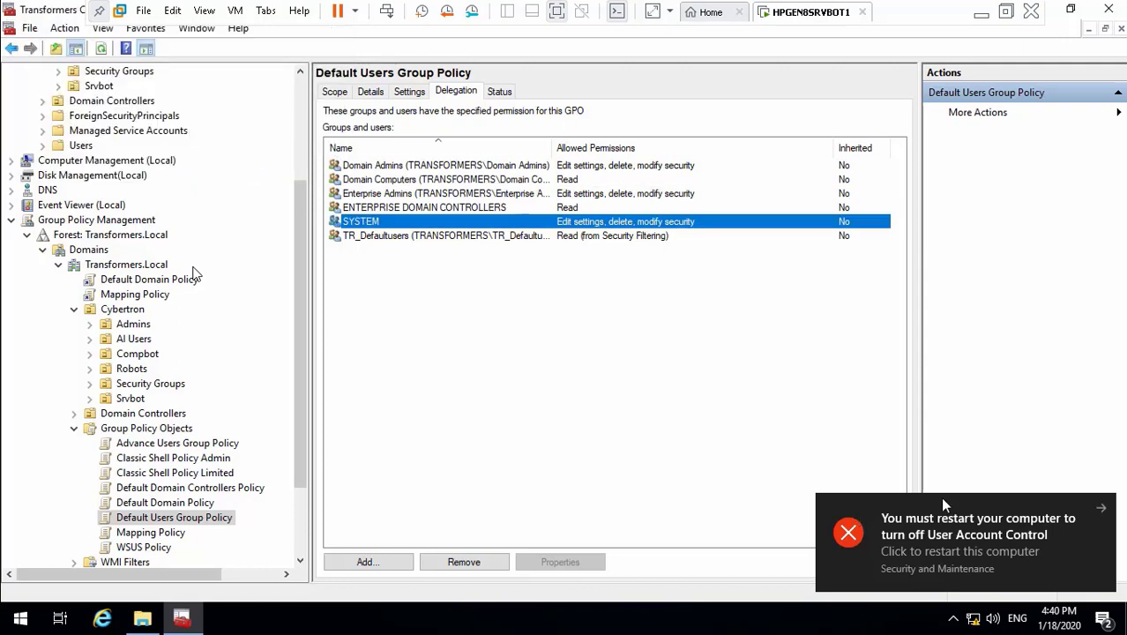
click(1104, 513)
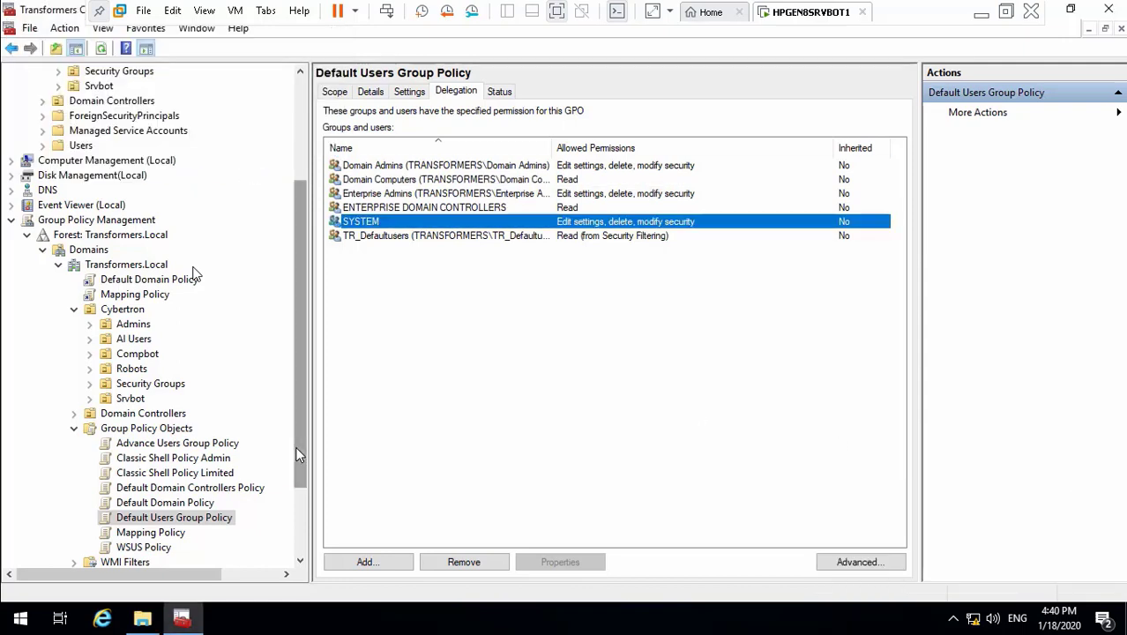
- Review Mapping Policy's scope and security filtering, then select WSUS Policy
click(173, 536)
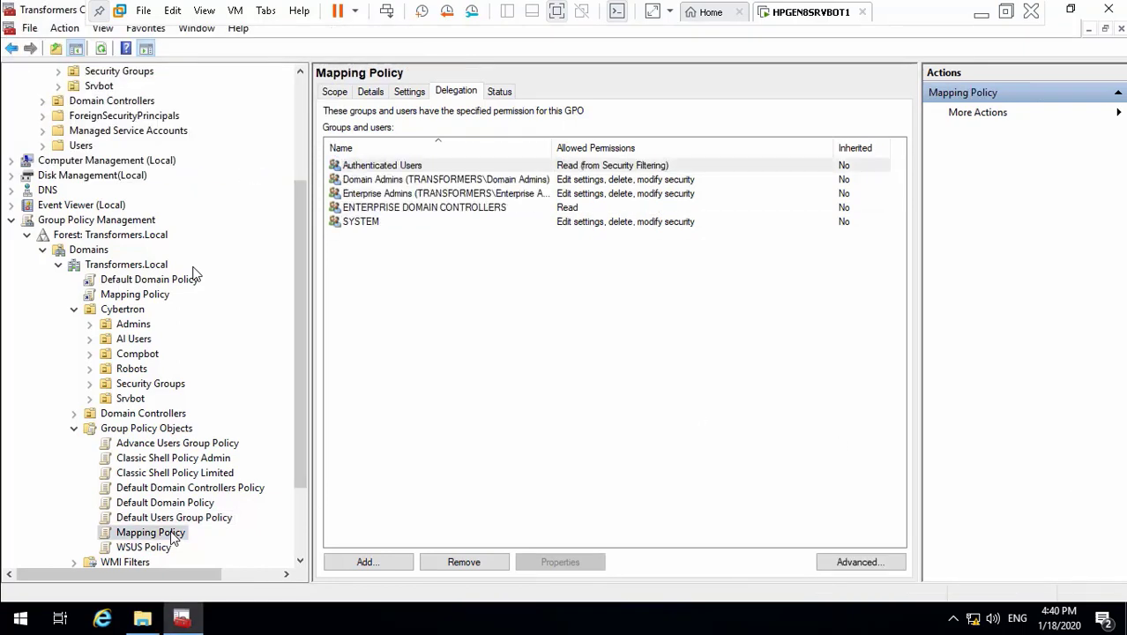
click(336, 92)
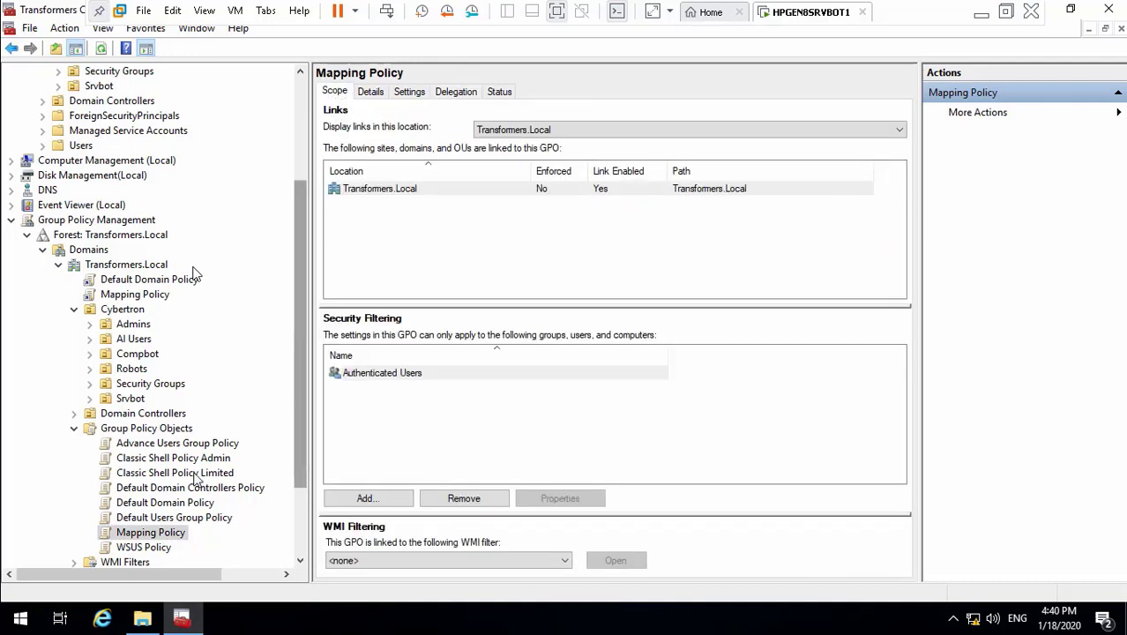
click(164, 550)
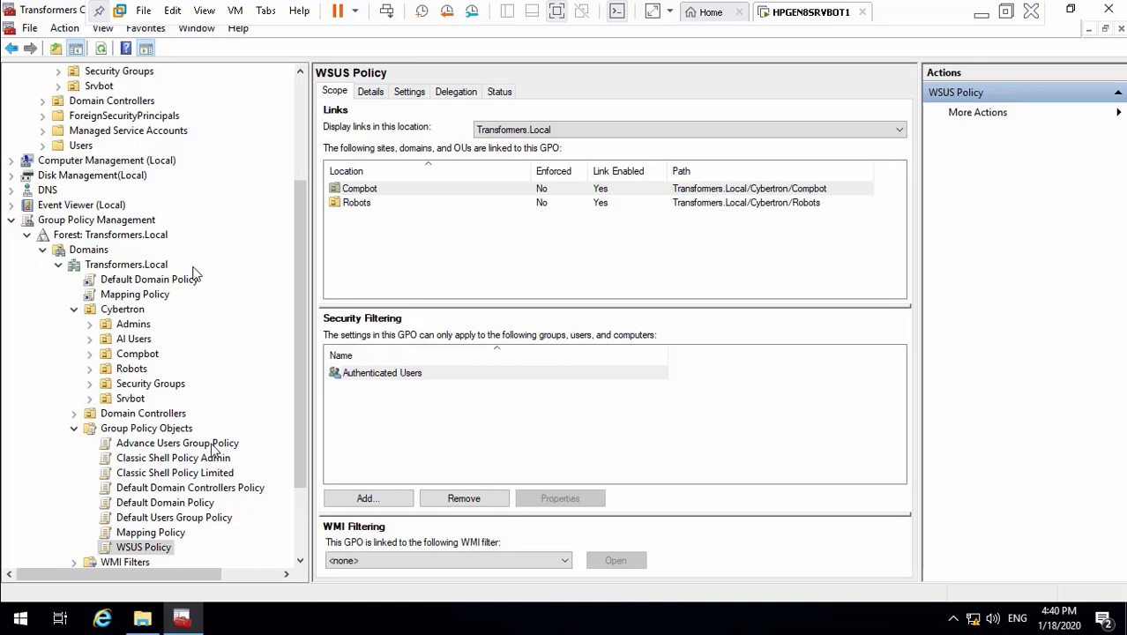
- Open the Default Domain Policy in a maximized Group Policy Management Editor with a wider tree pane
click(187, 509)
right_click(187, 509)
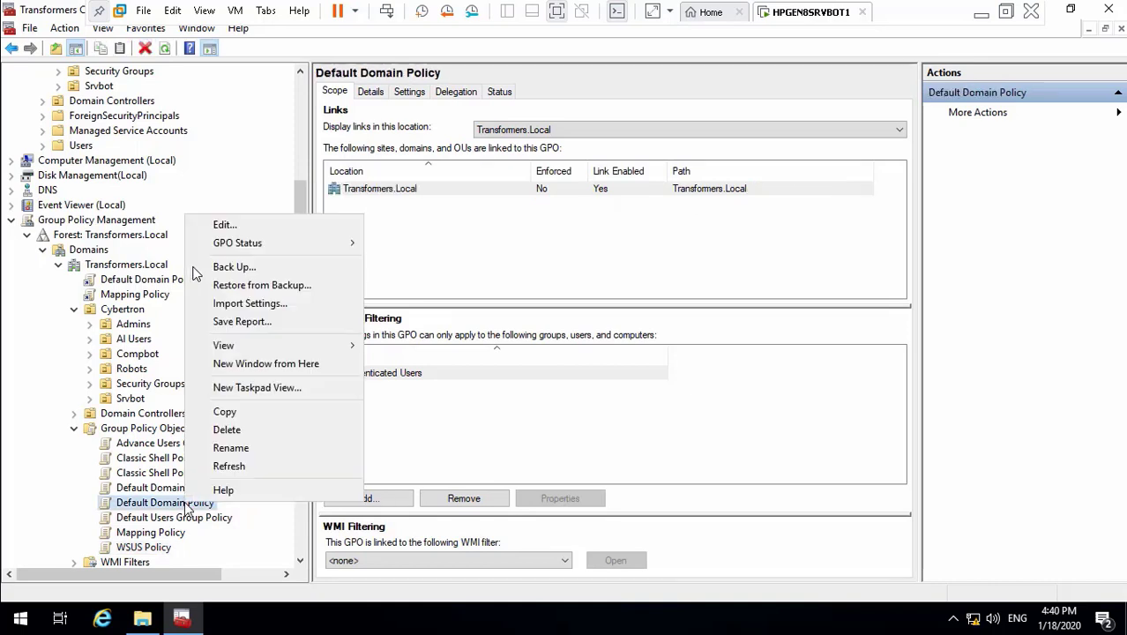
click(272, 229)
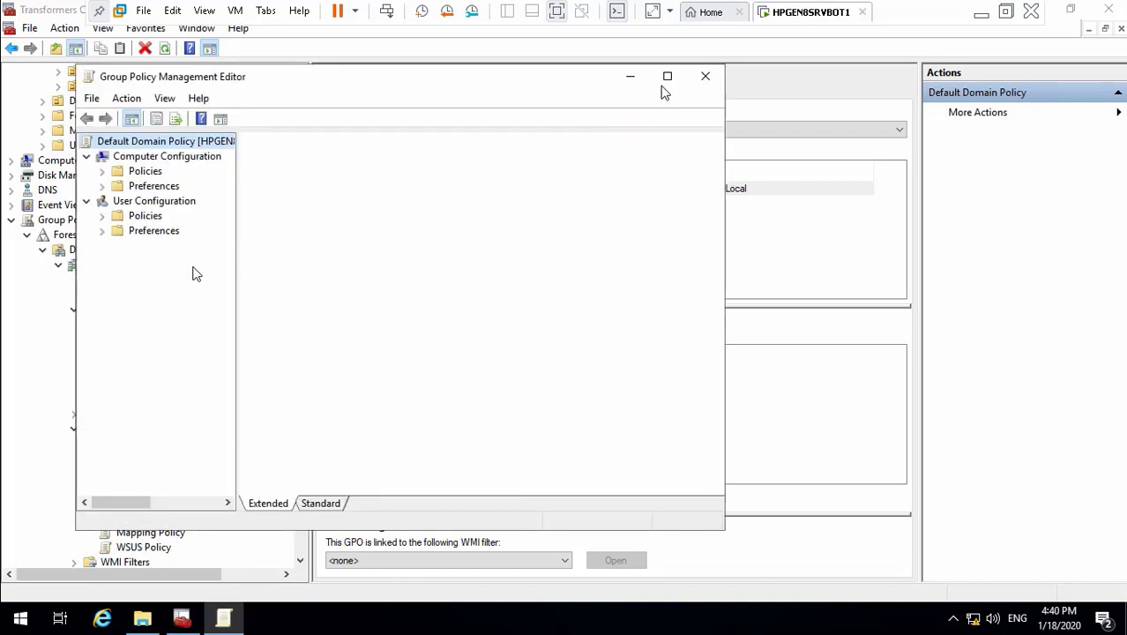
click(668, 77)
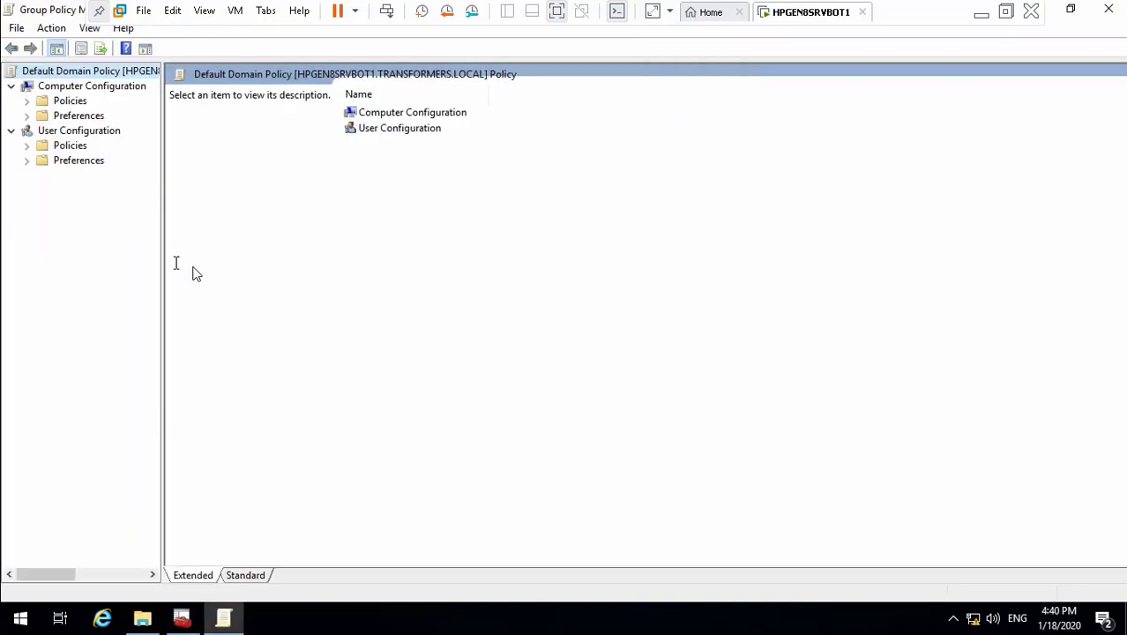
drag(161, 262, 299, 255)
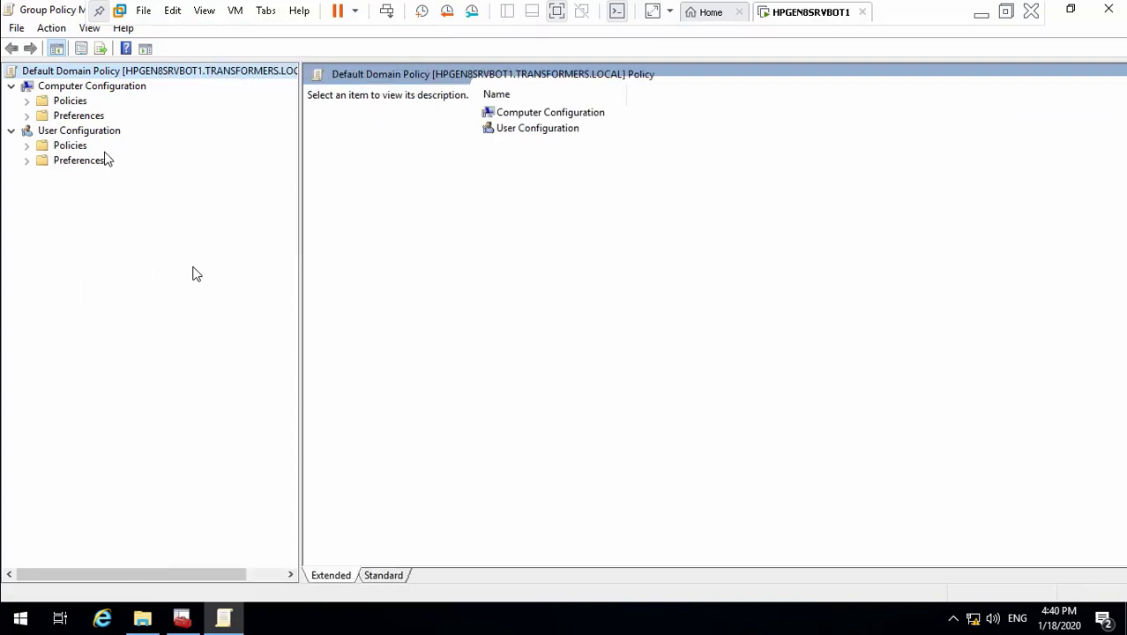
- Expand Computer Configuration > Policies to reveal the central-store Administrative Templates, then minimize the VM
click(27, 101)
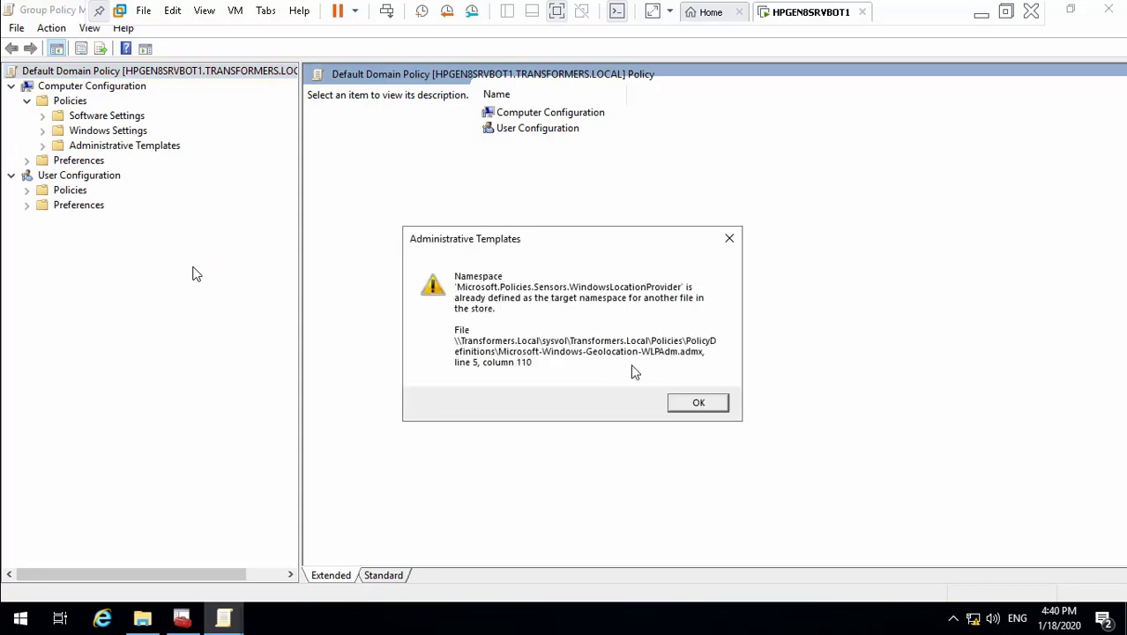
click(684, 402)
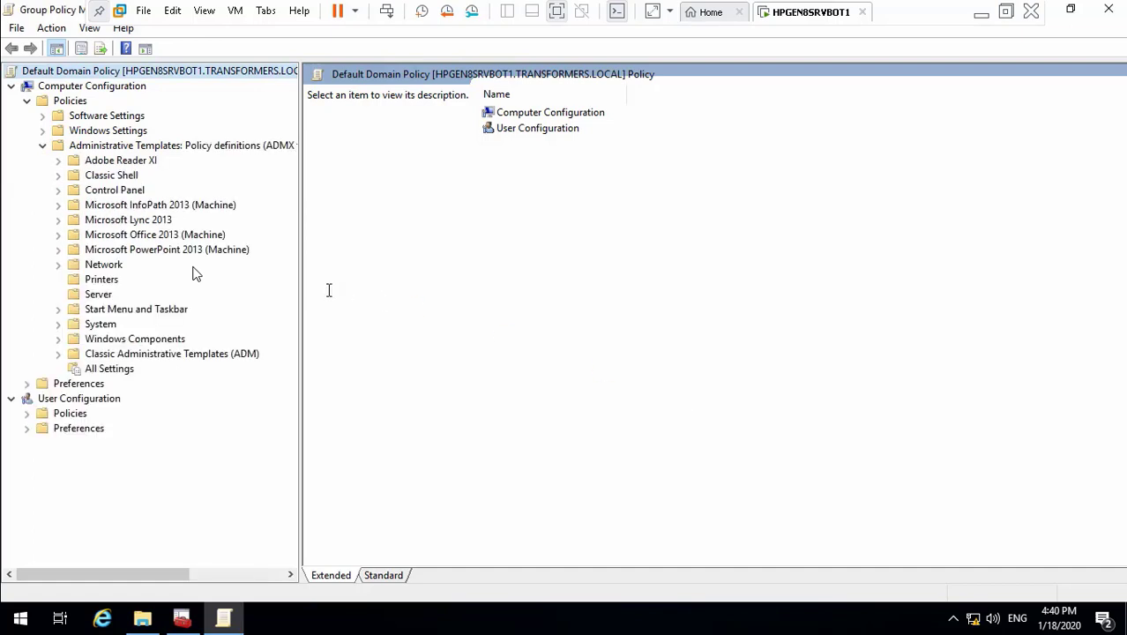
drag(300, 286, 715, 247)
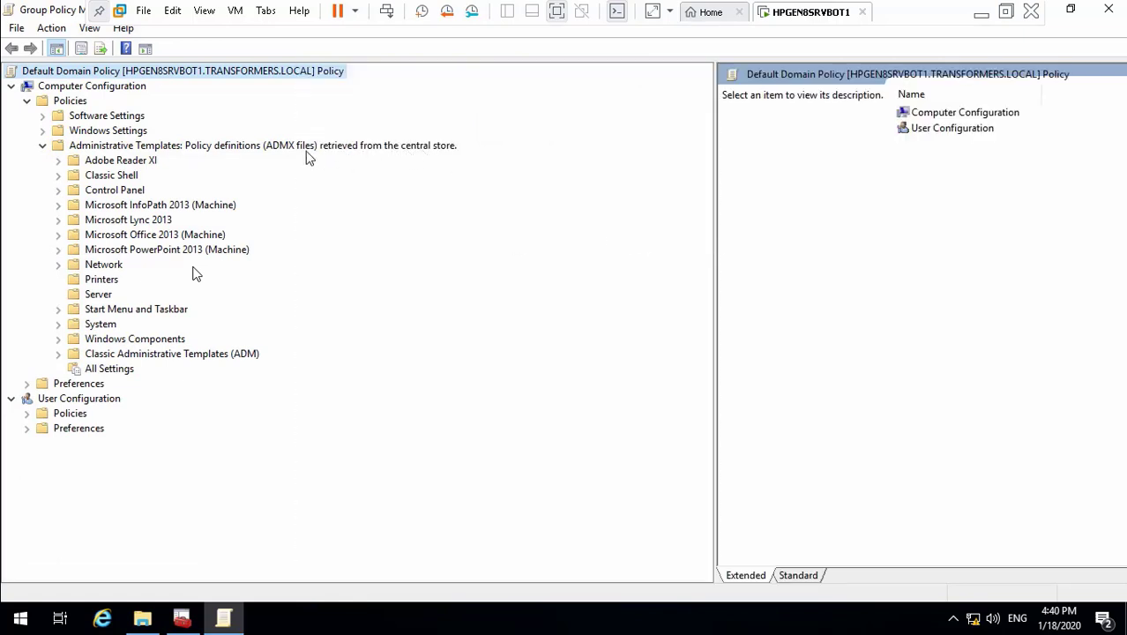
click(981, 15)
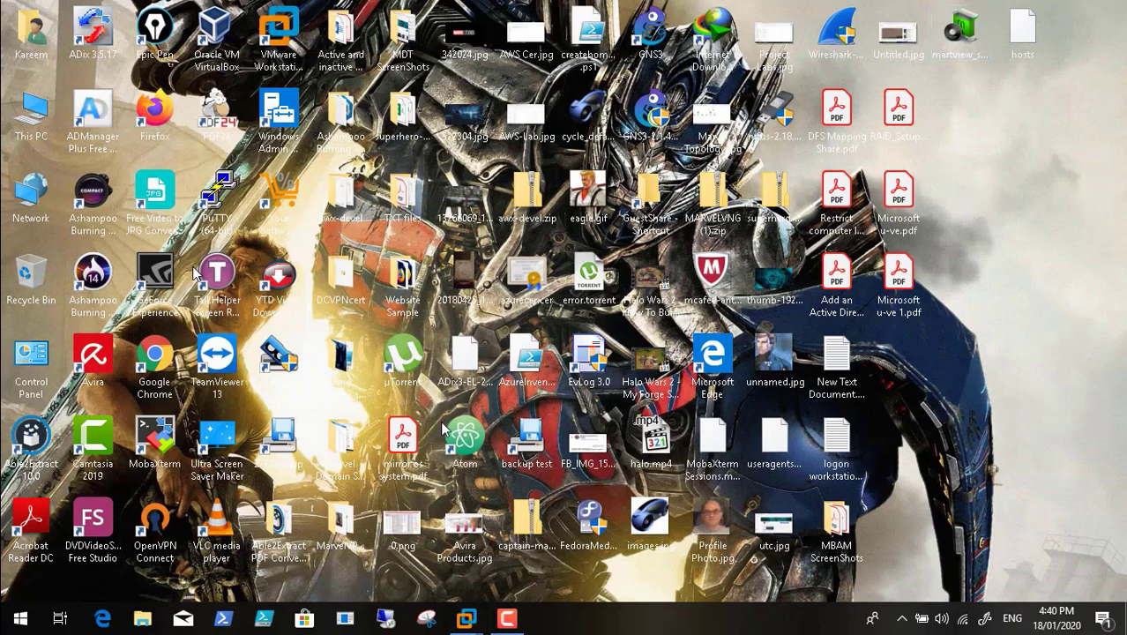
- Launch Chrome and search Google for 'advantages of Active directory central store'
double_click(164, 372)
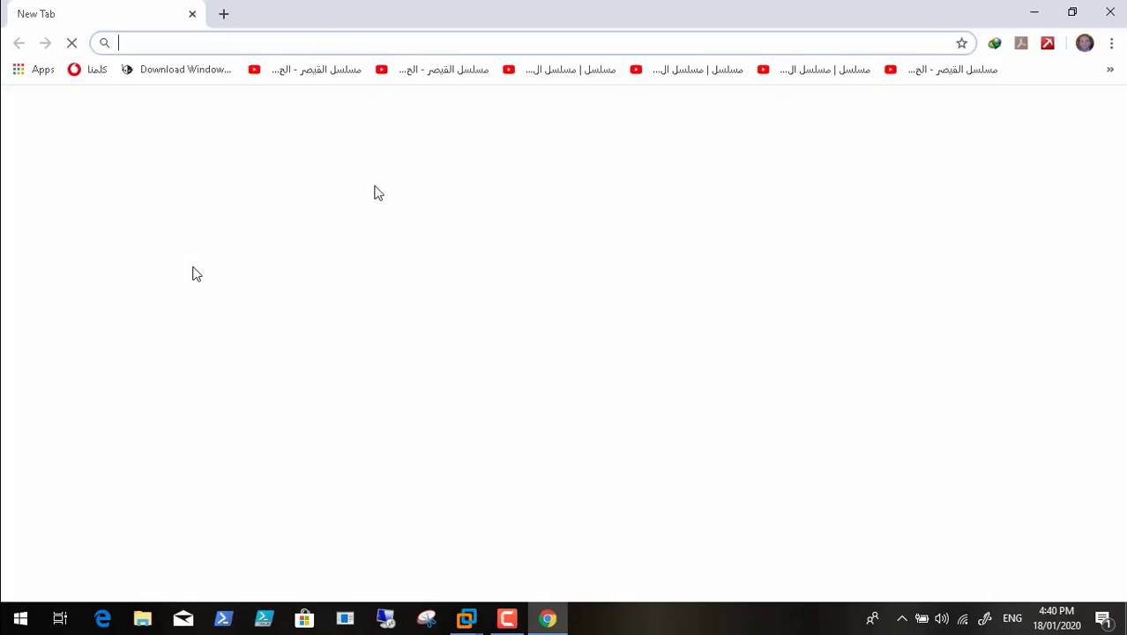
text(advatnag)
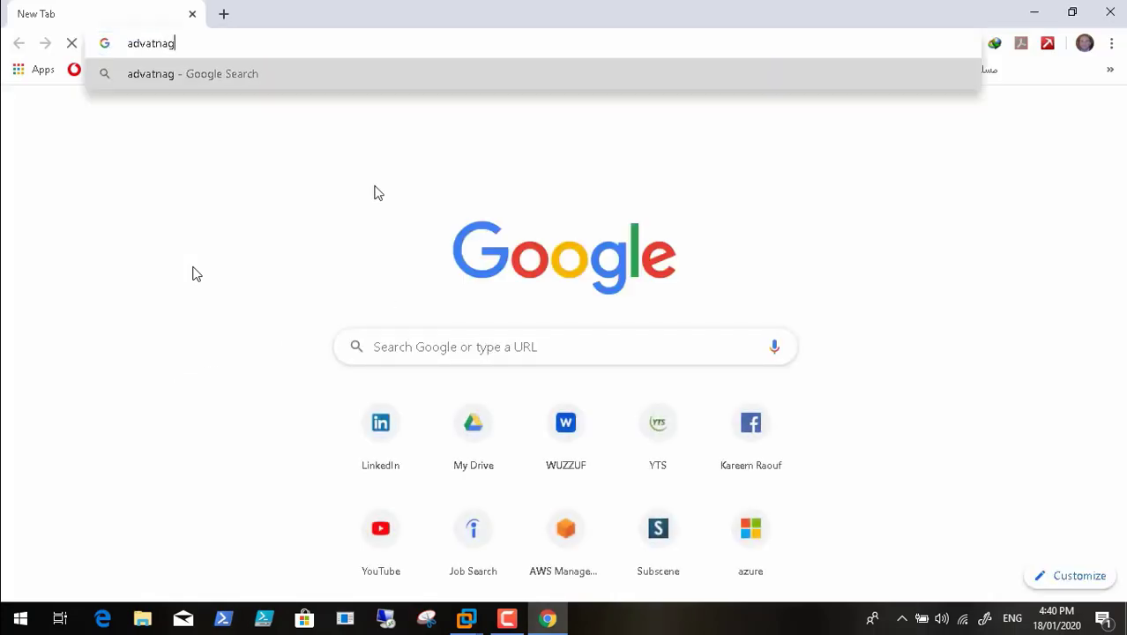
key(BackSpace)
key(BackSpace)
key(BackSpace)
key(BackSpace)
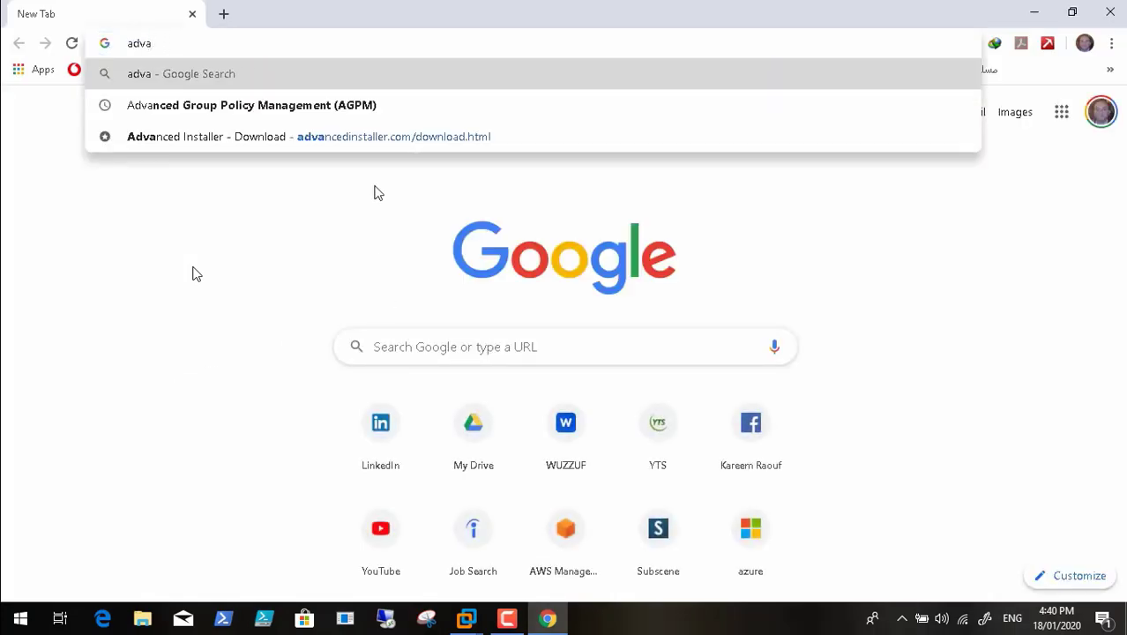
text(nrs)
key(BackSpace)
key(BackSpace)
text(tages of)
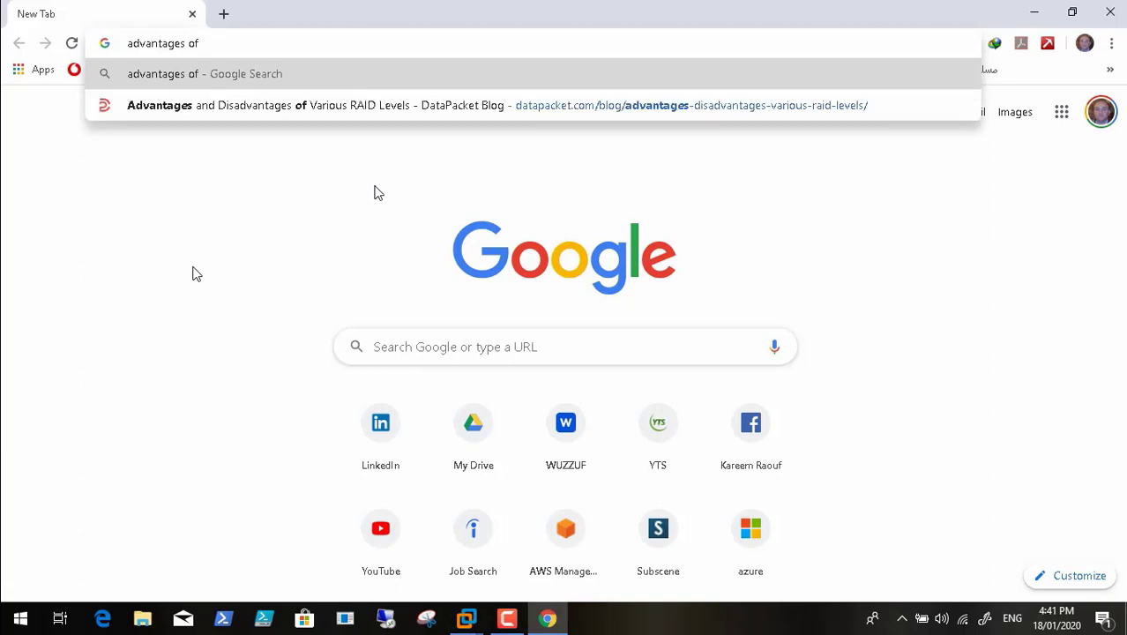
text( Act)
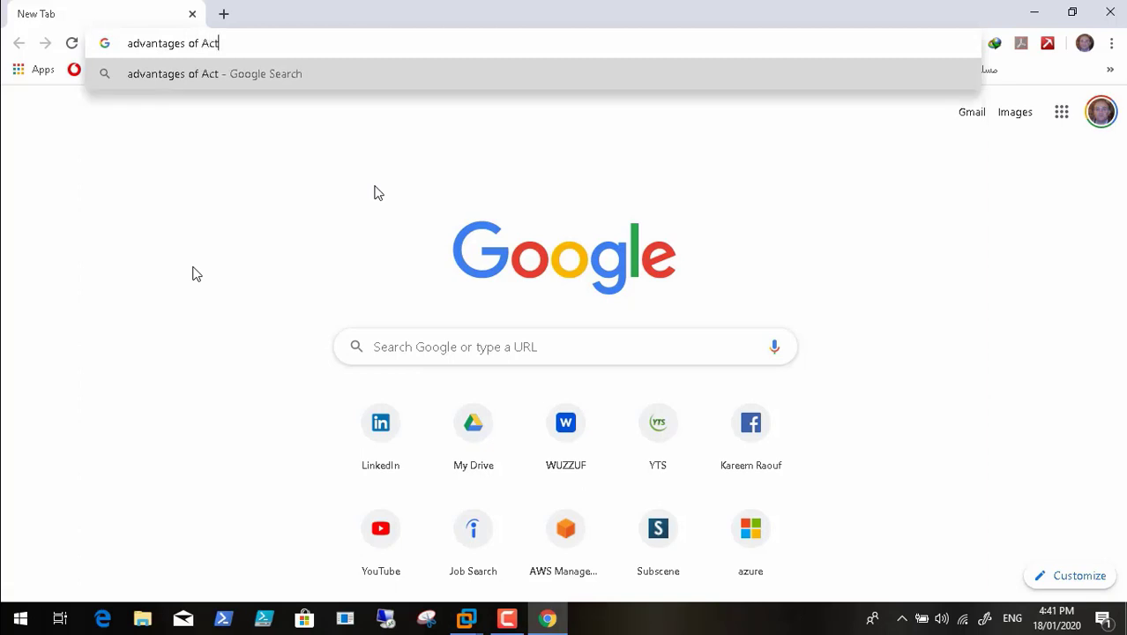
text(ive du)
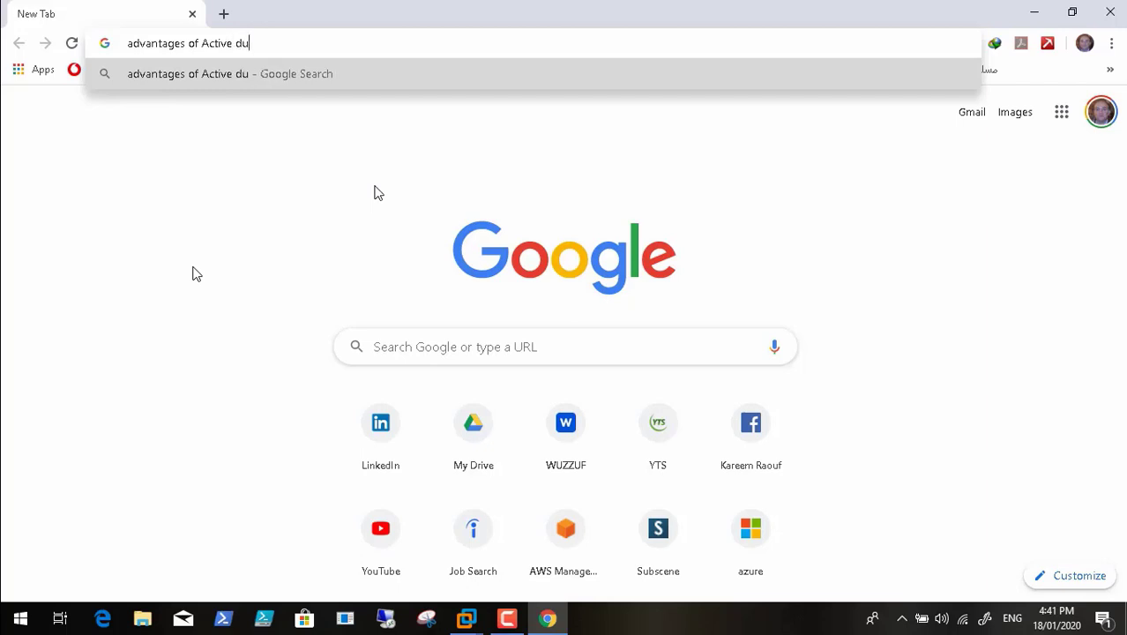
key(BackSpace)
text(ire)
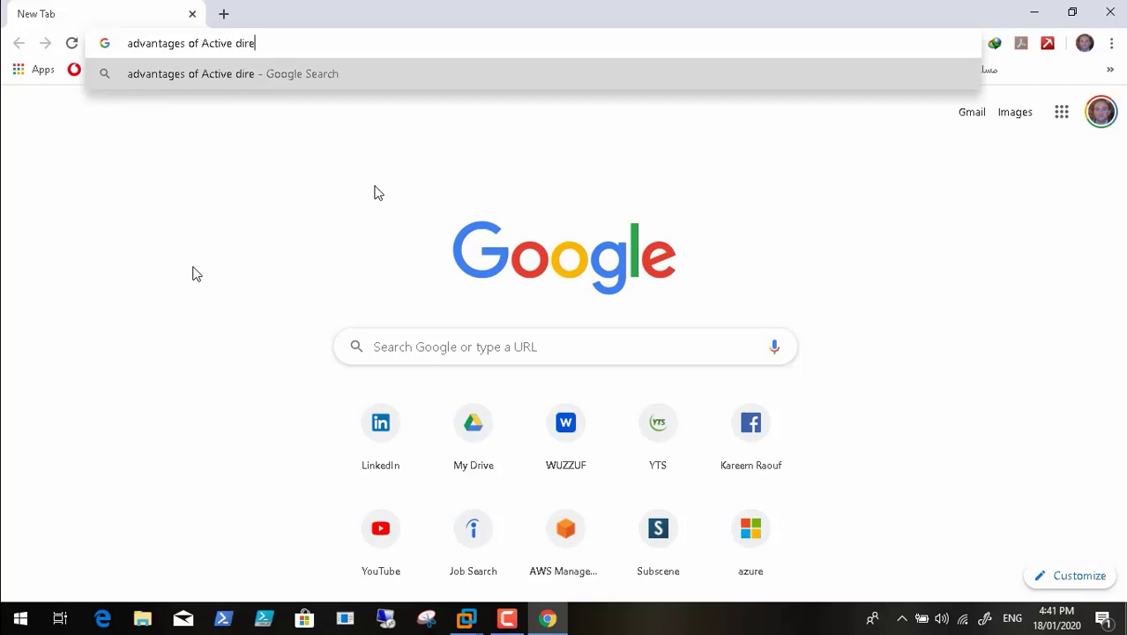
text(ctory cen)
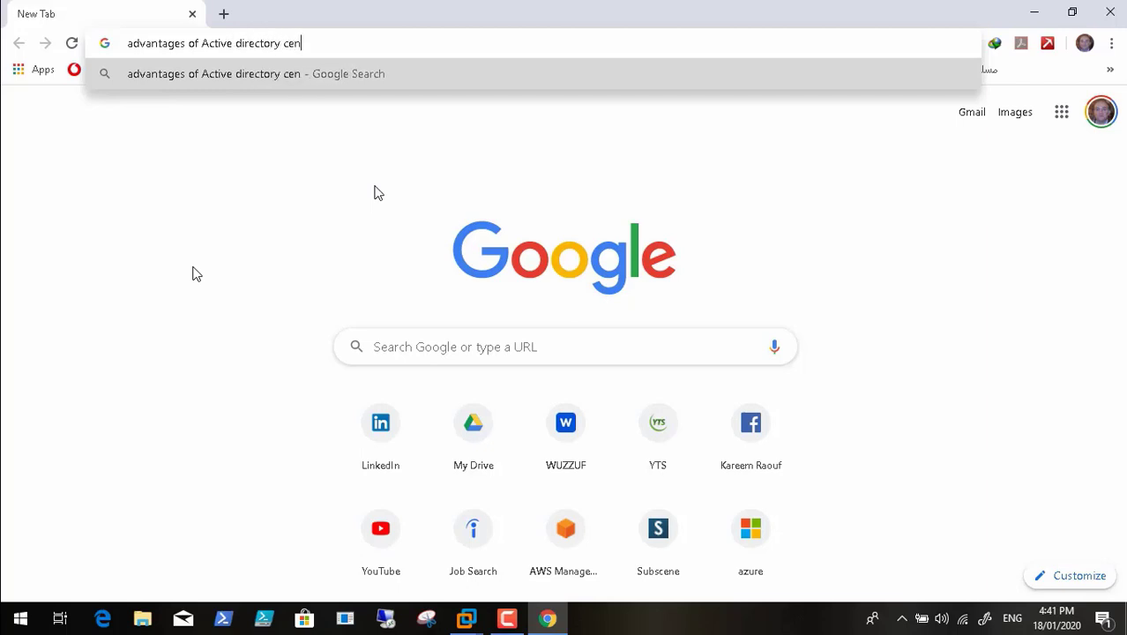
text(tral s)
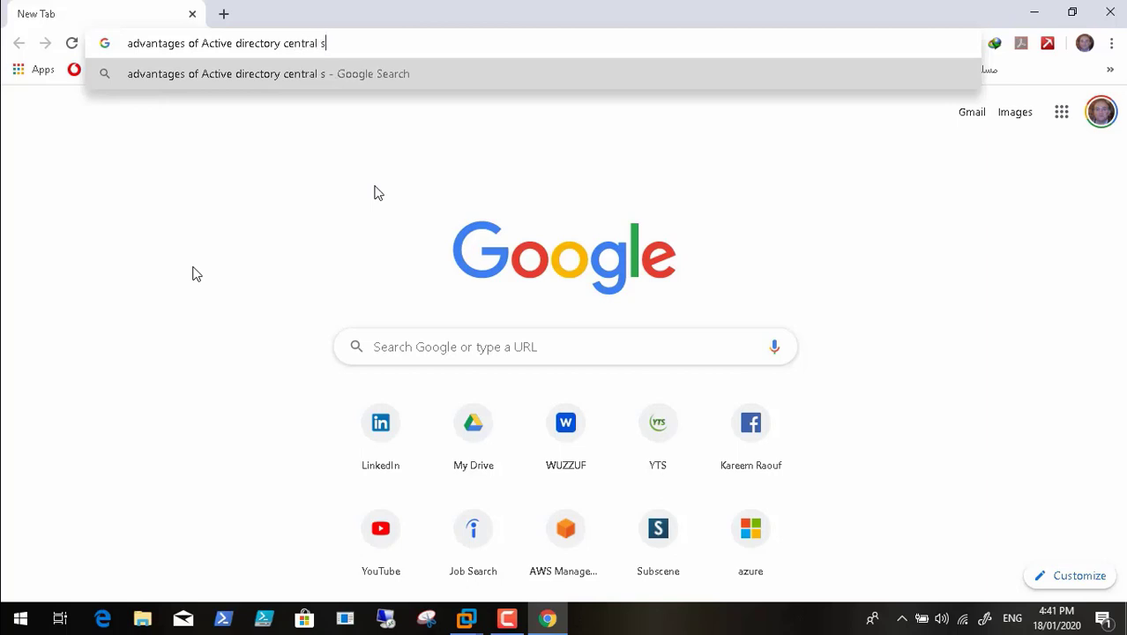
text(tore)
key(Return)
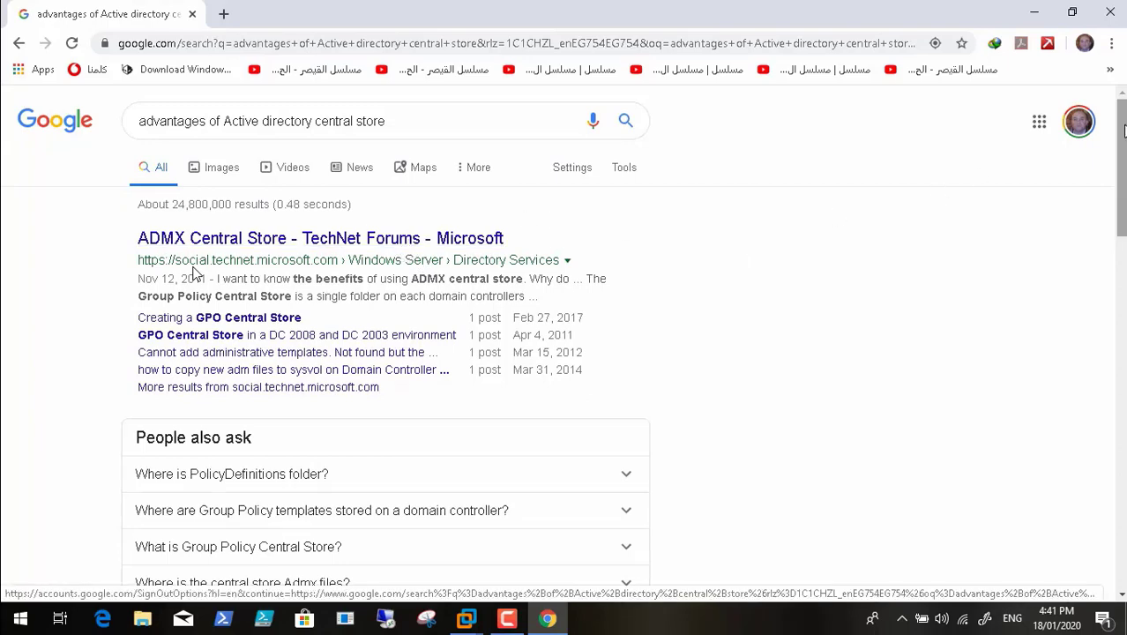
- Expand the 'What is Group Policy Central Store?' answer under People also ask
scroll(1078, 121, down, 1)
scroll(195, 273, down, 4)
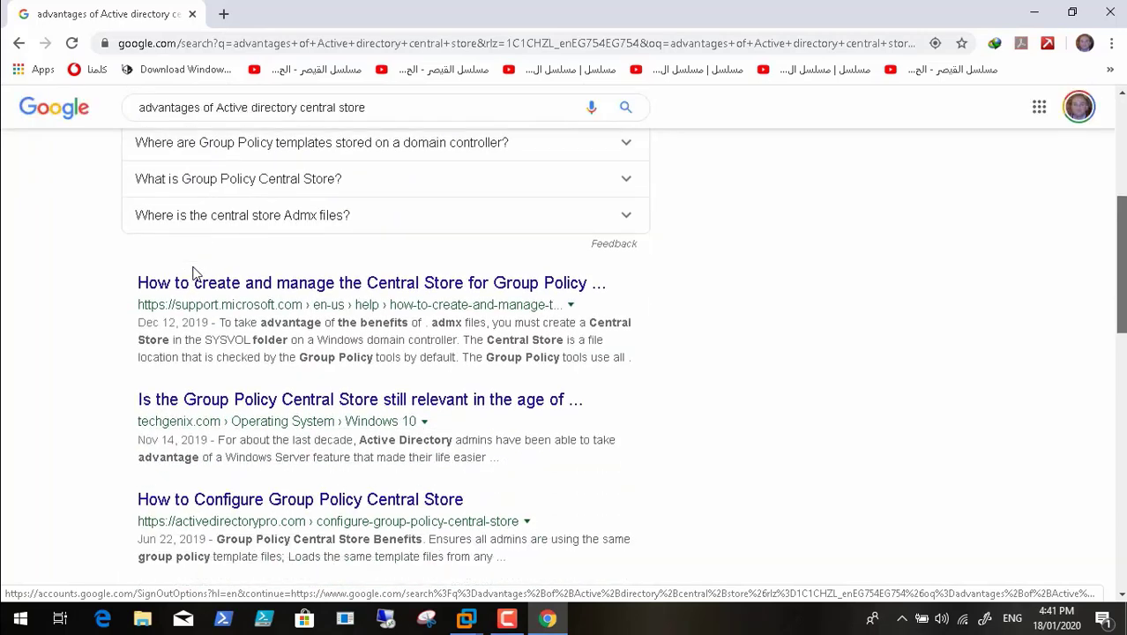
scroll(195, 274, down, 2)
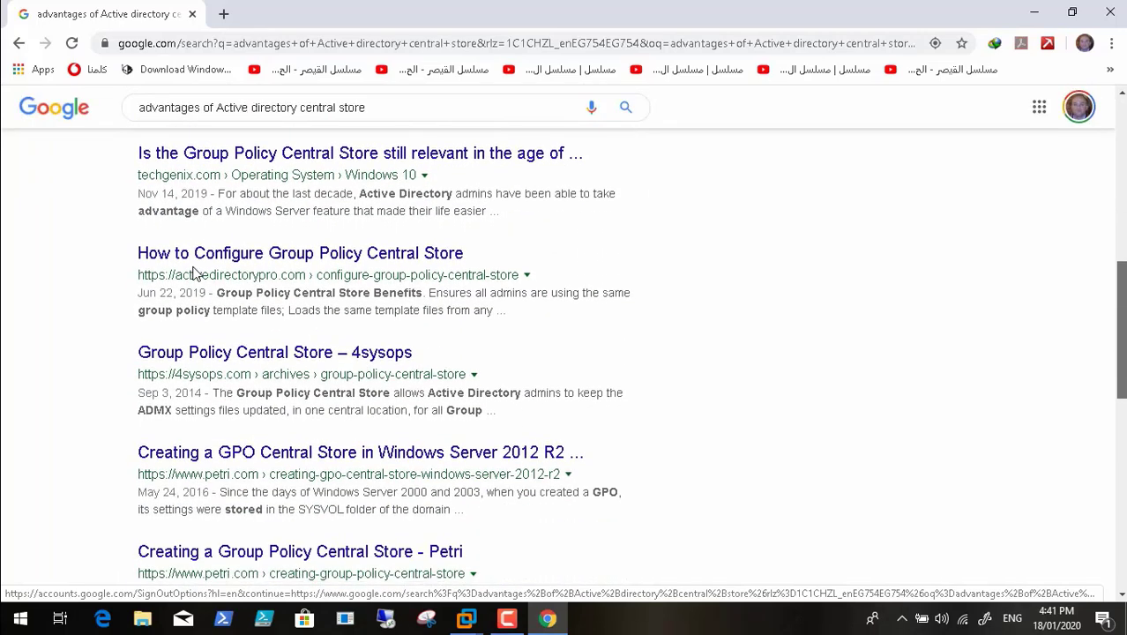
scroll(195, 273, down, 1)
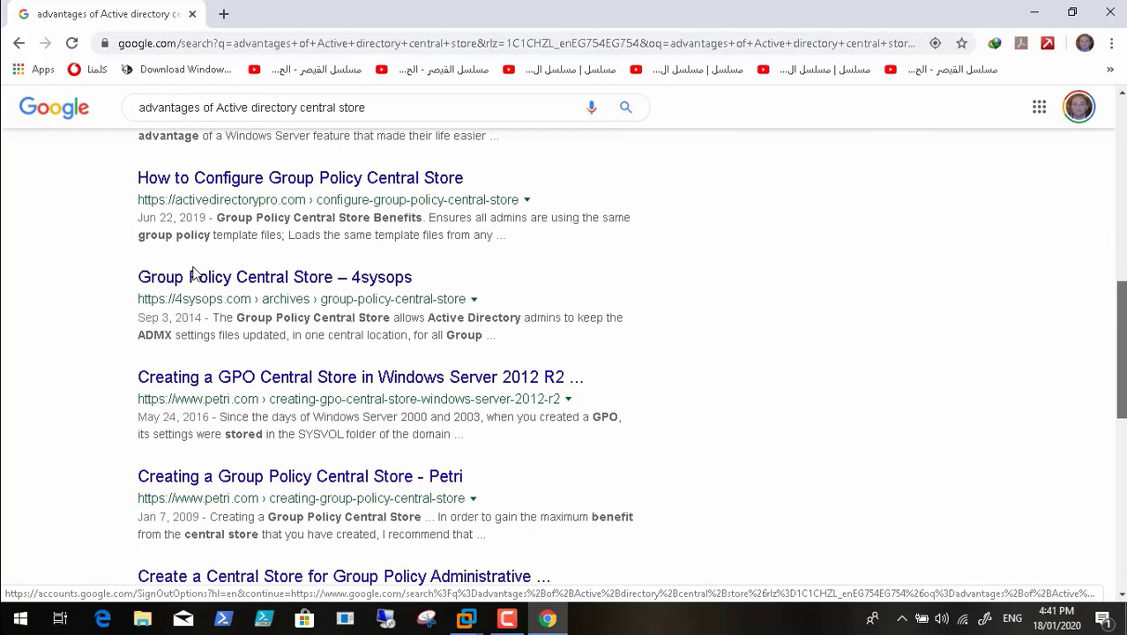
scroll(195, 273, down, 1)
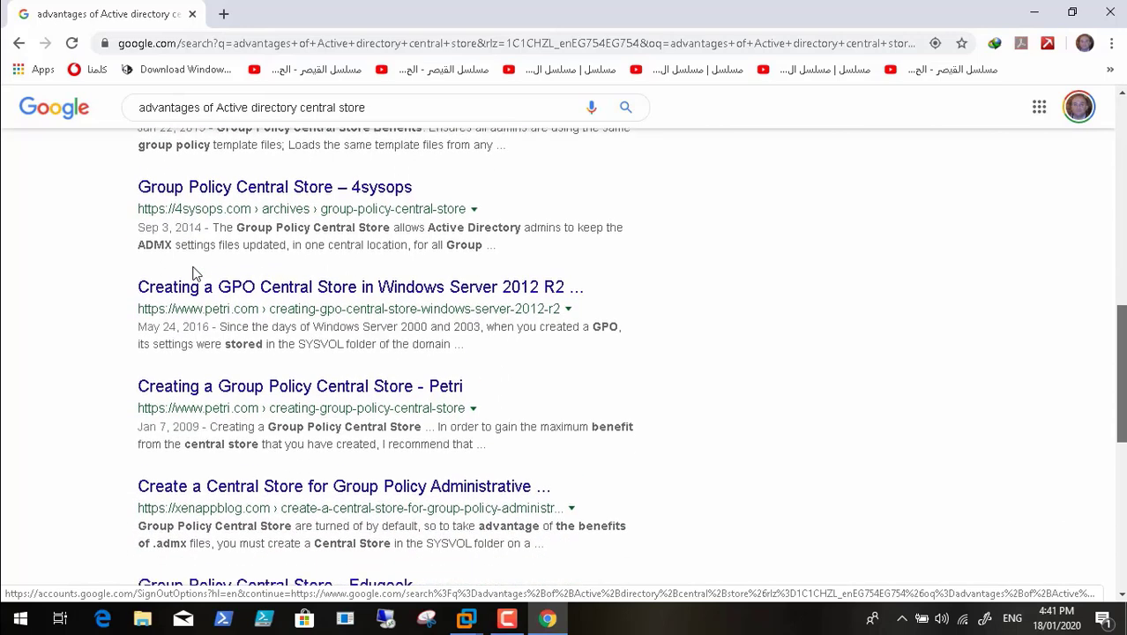
scroll(195, 273, down, 1)
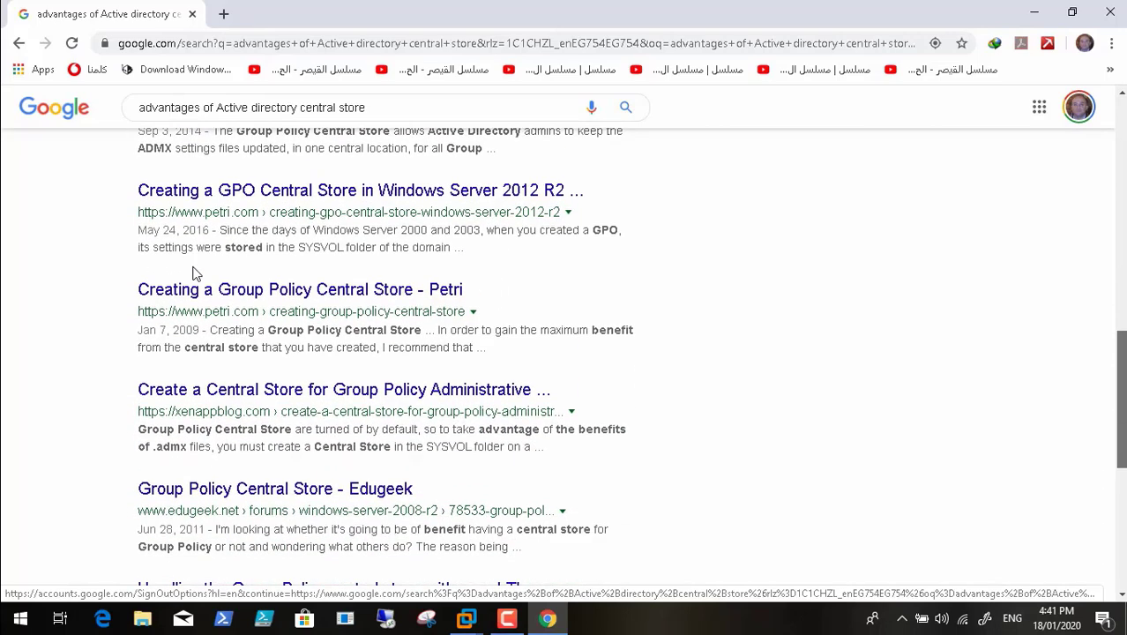
scroll(195, 273, down, 1)
scroll(194, 273, up, 8)
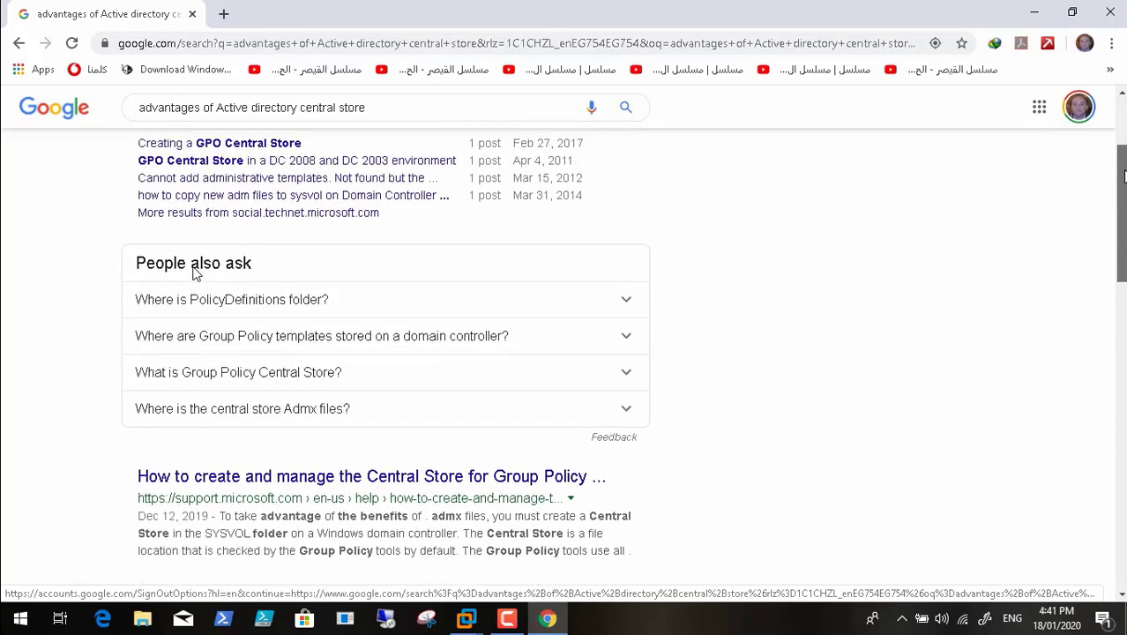
scroll(195, 274, up, 1)
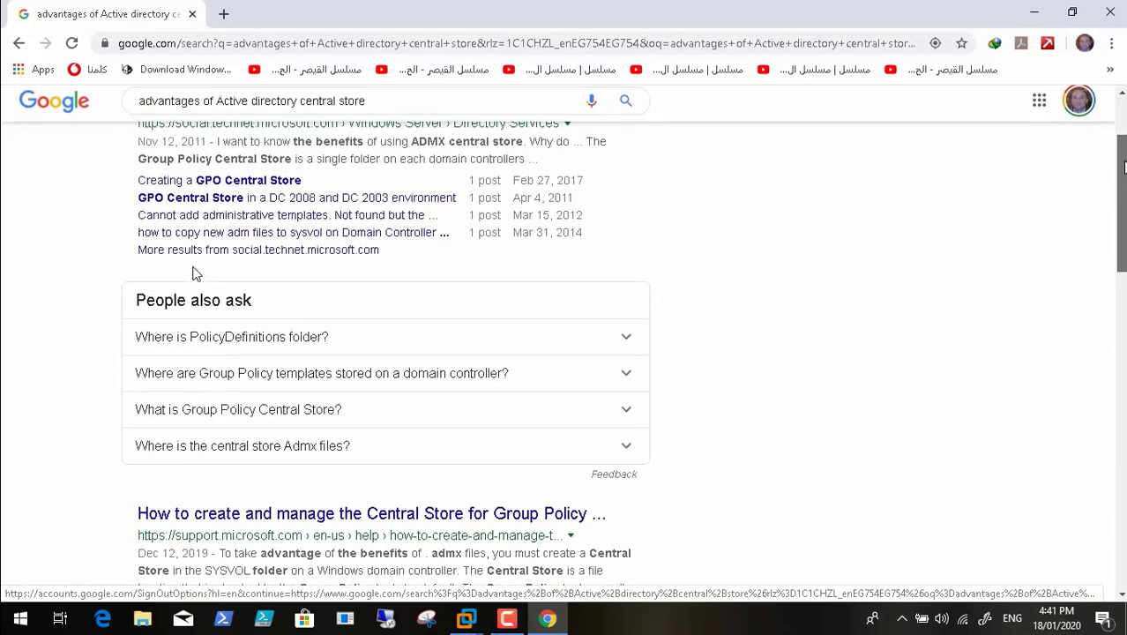
click(628, 413)
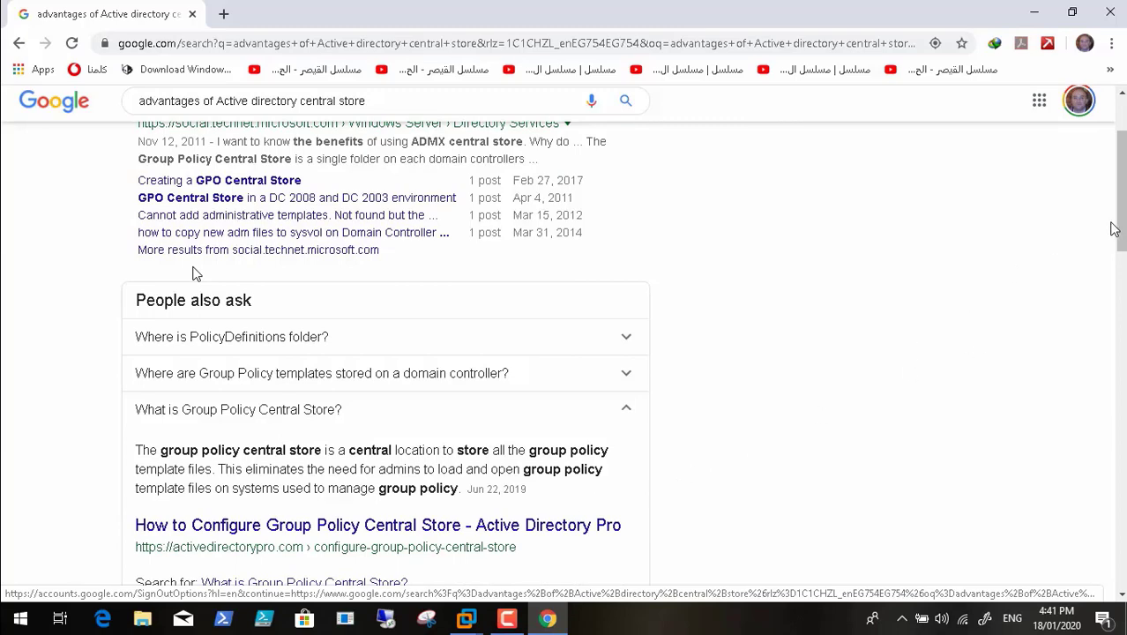
drag(1114, 229, 1114, 195)
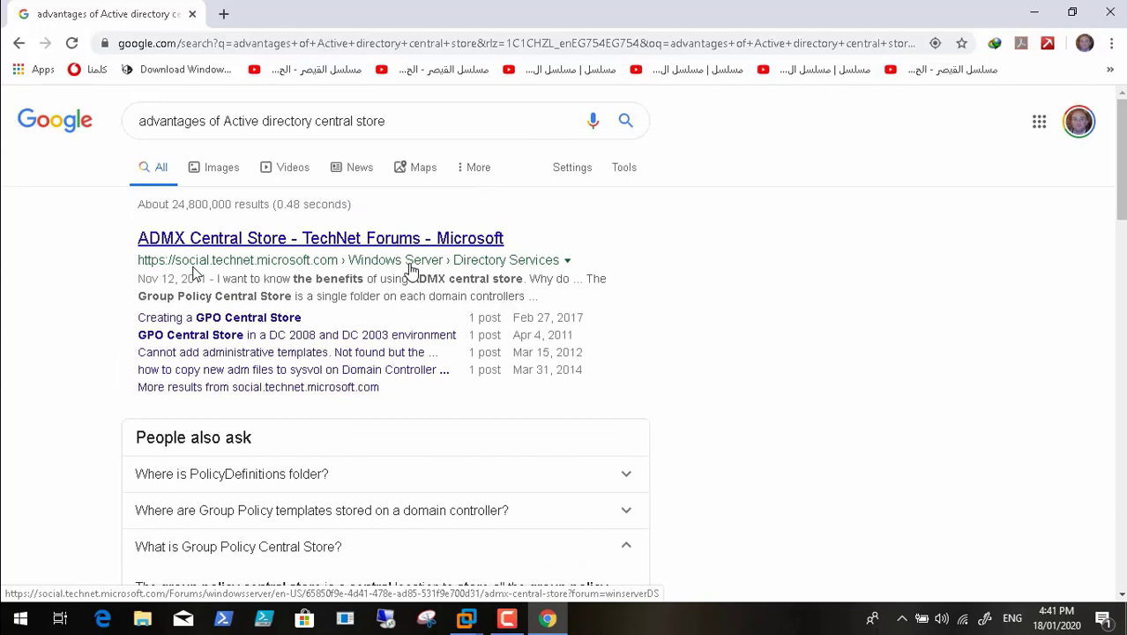
- Open the 'How to Configure Group Policy Central Store - Active Directory Pro' article
click(415, 126)
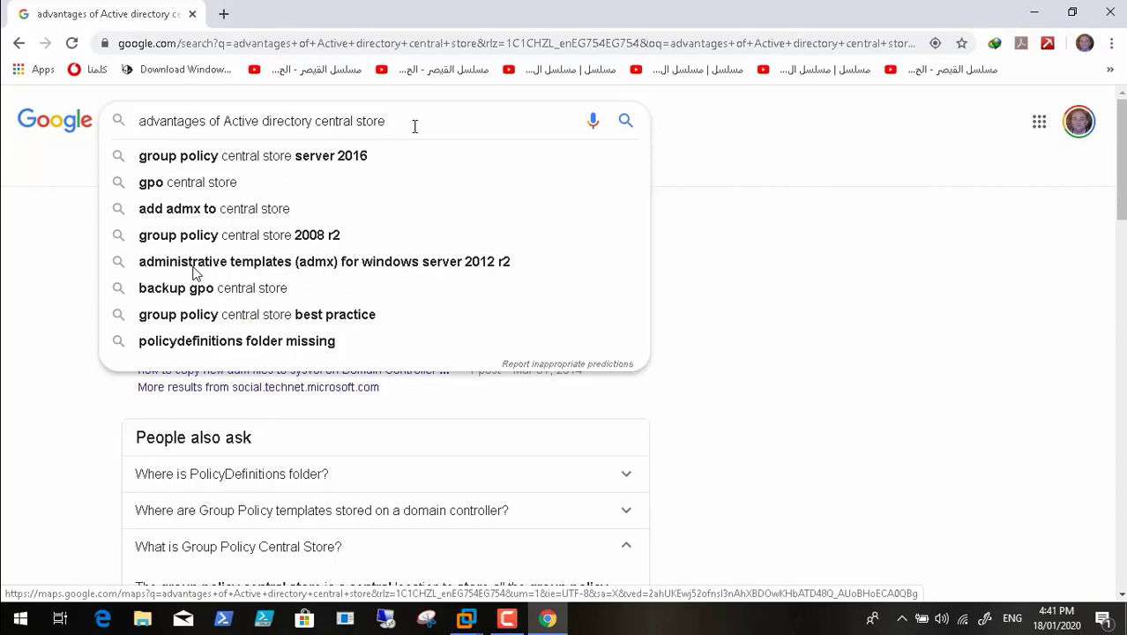
click(906, 203)
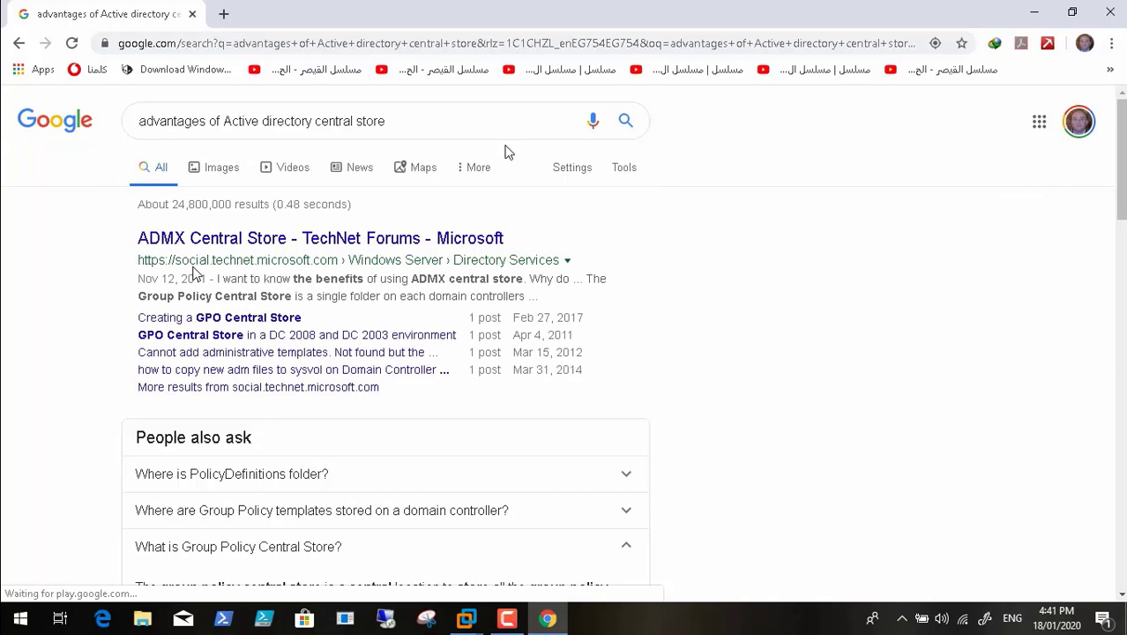
click(464, 125)
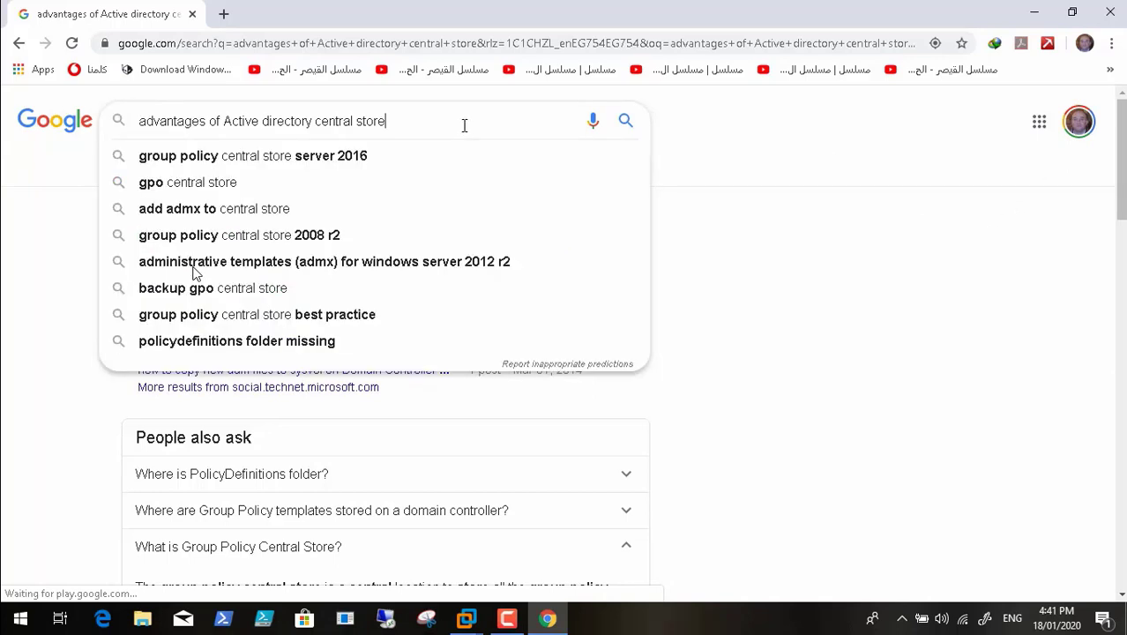
scroll(194, 273, down, 3)
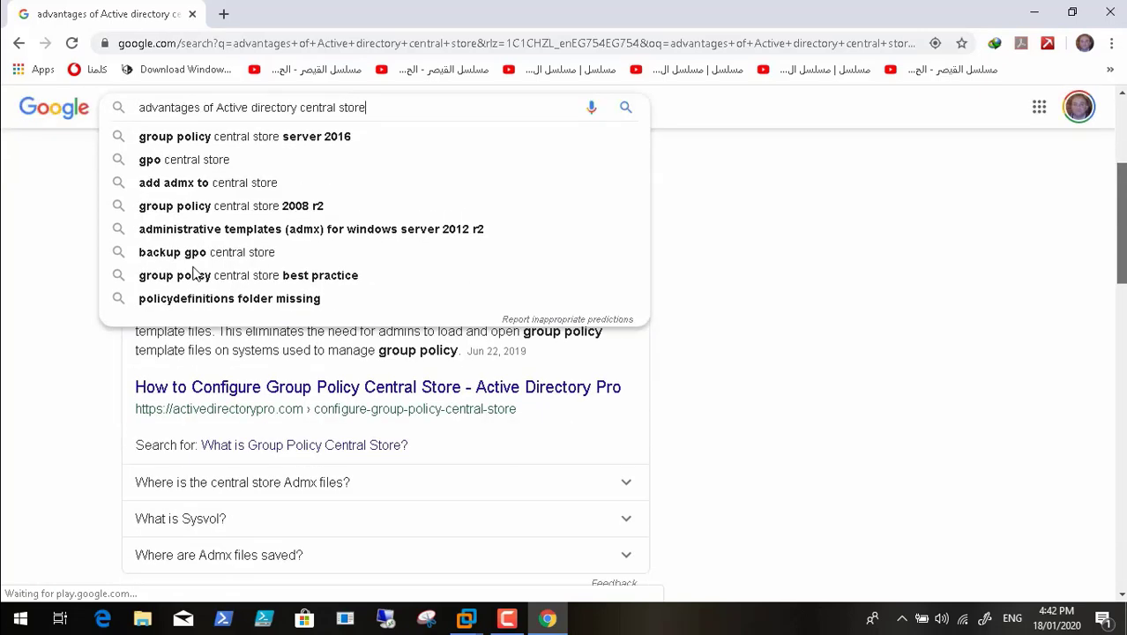
scroll(194, 273, down, 1)
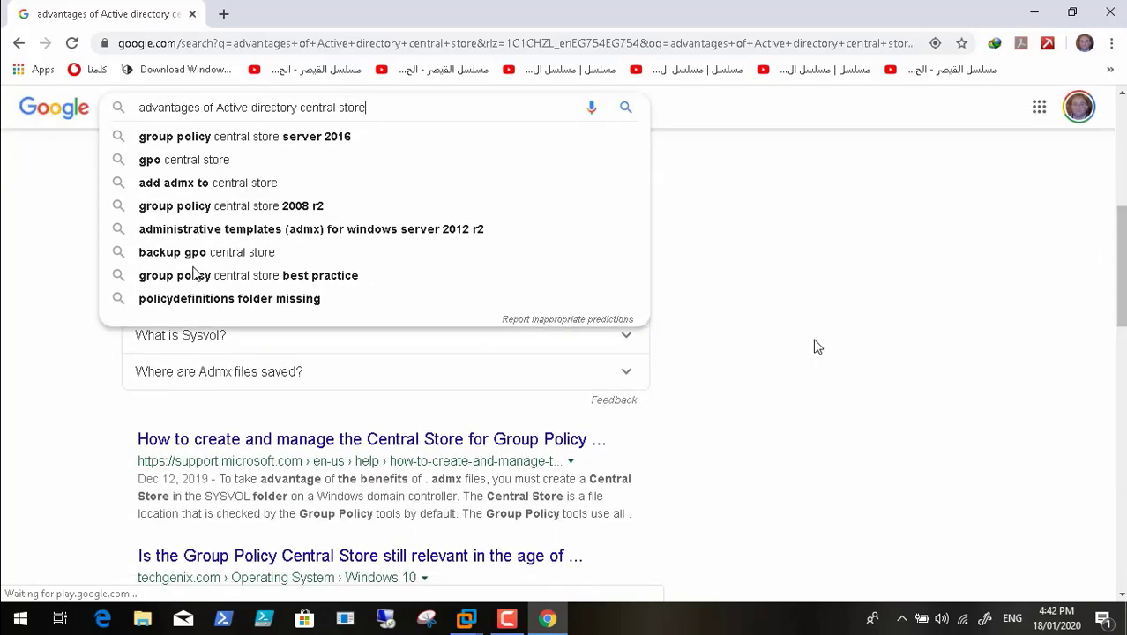
click(717, 319)
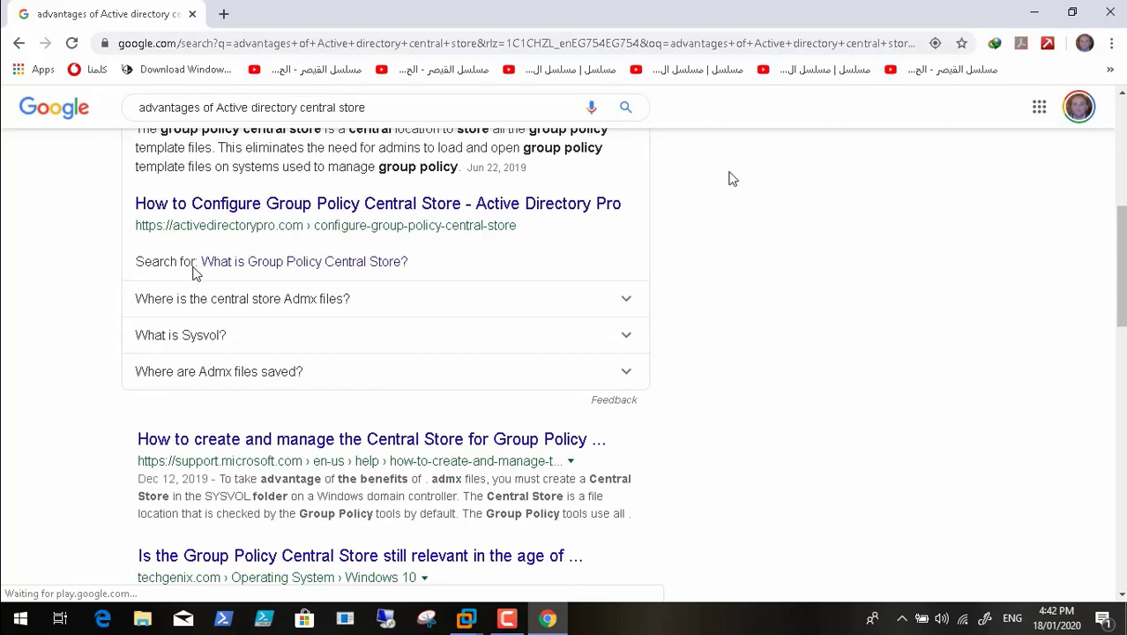
click(575, 205)
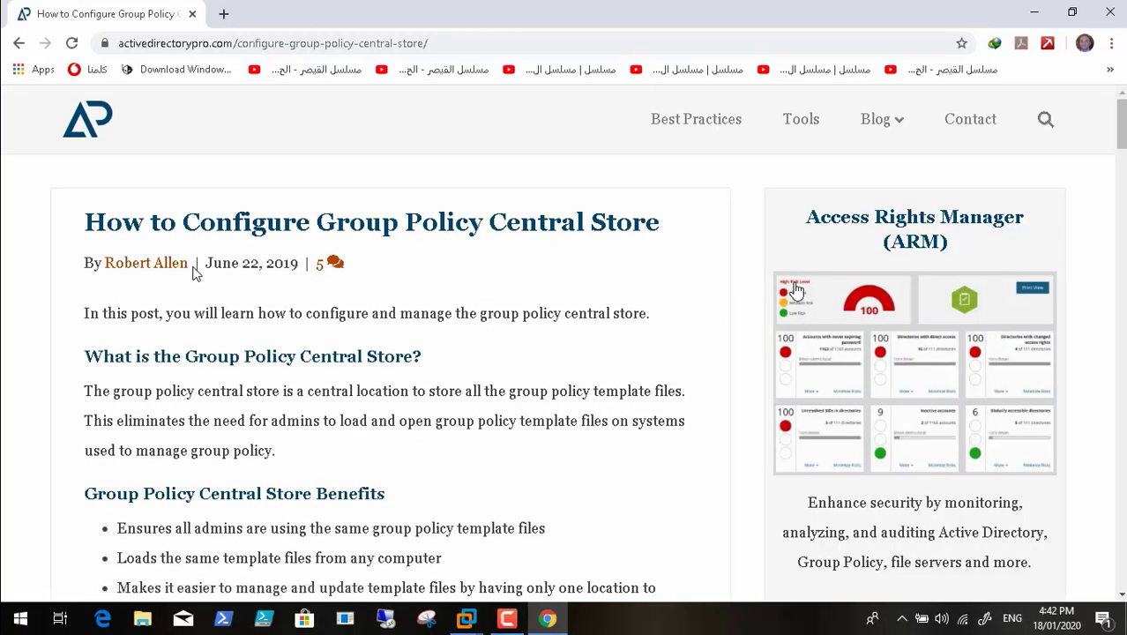
- Highlight the four bullets under 'Group Policy Central Store Benefits', down to reduced sysvol replication
drag(1121, 134, 1123, 159)
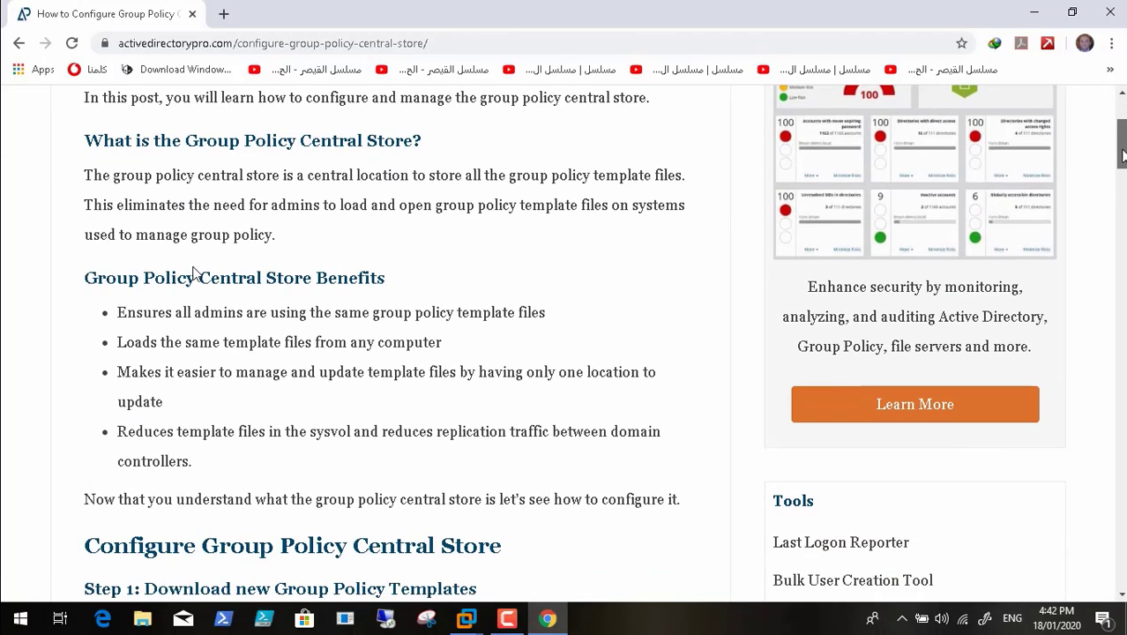
drag(121, 313, 611, 455)
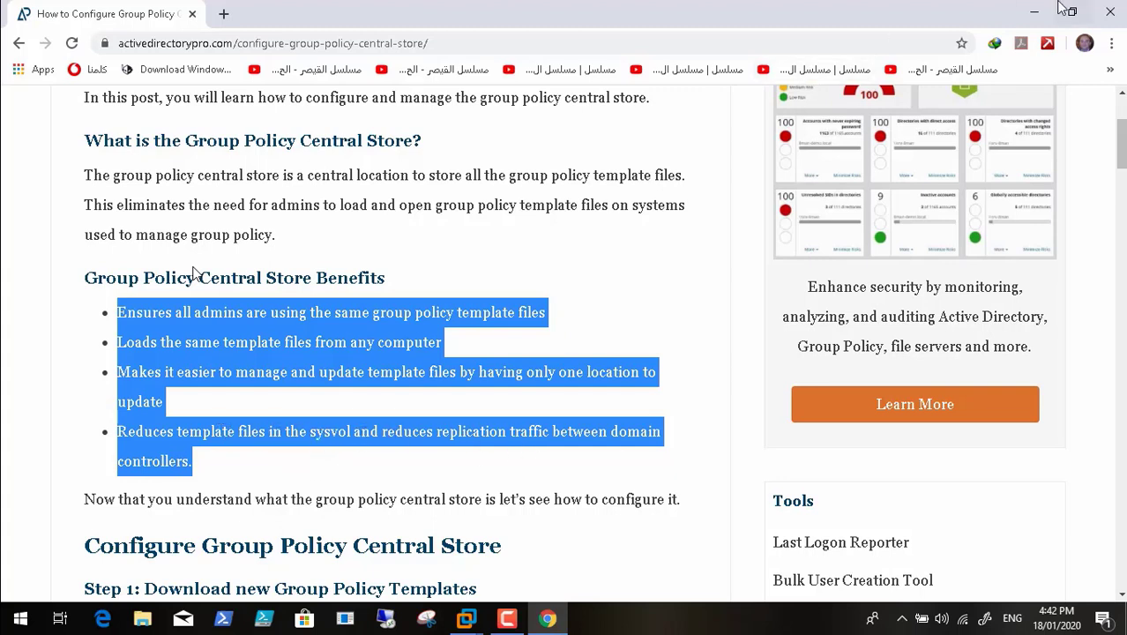
- Close Chrome and return to the server VM's Group Policy Management Editor
click(1110, 12)
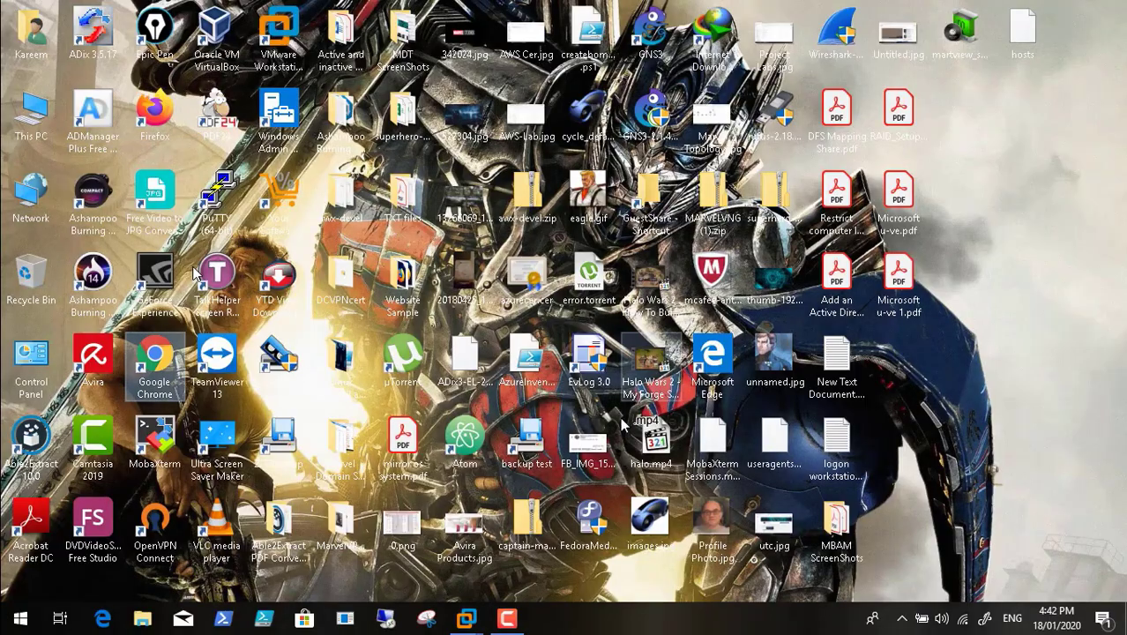
mouse_move(470, 624)
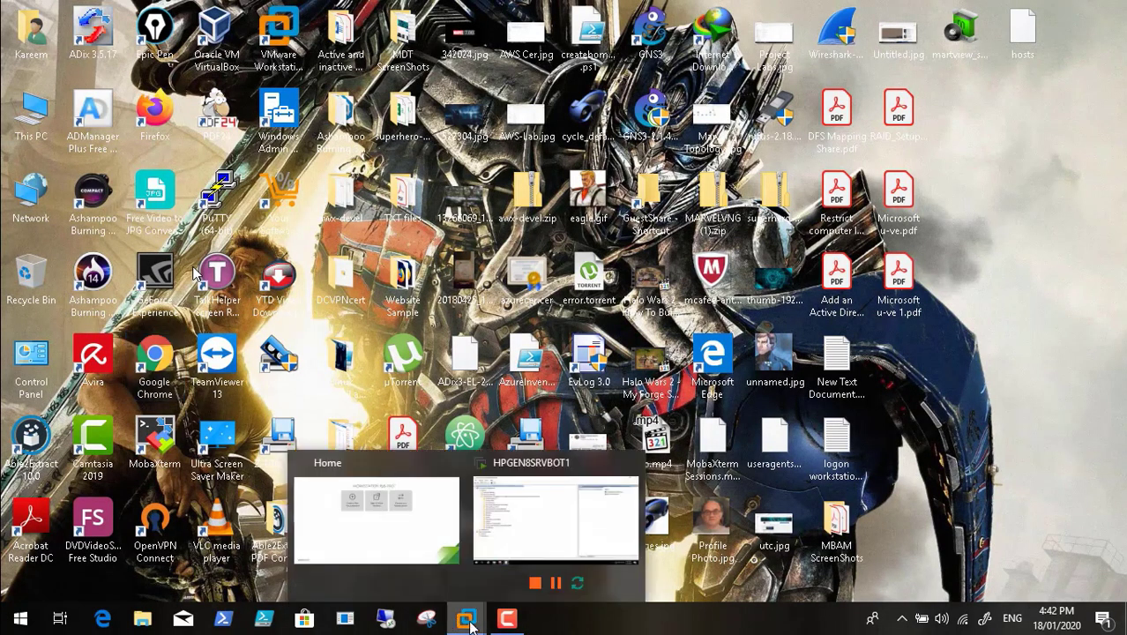
click(593, 486)
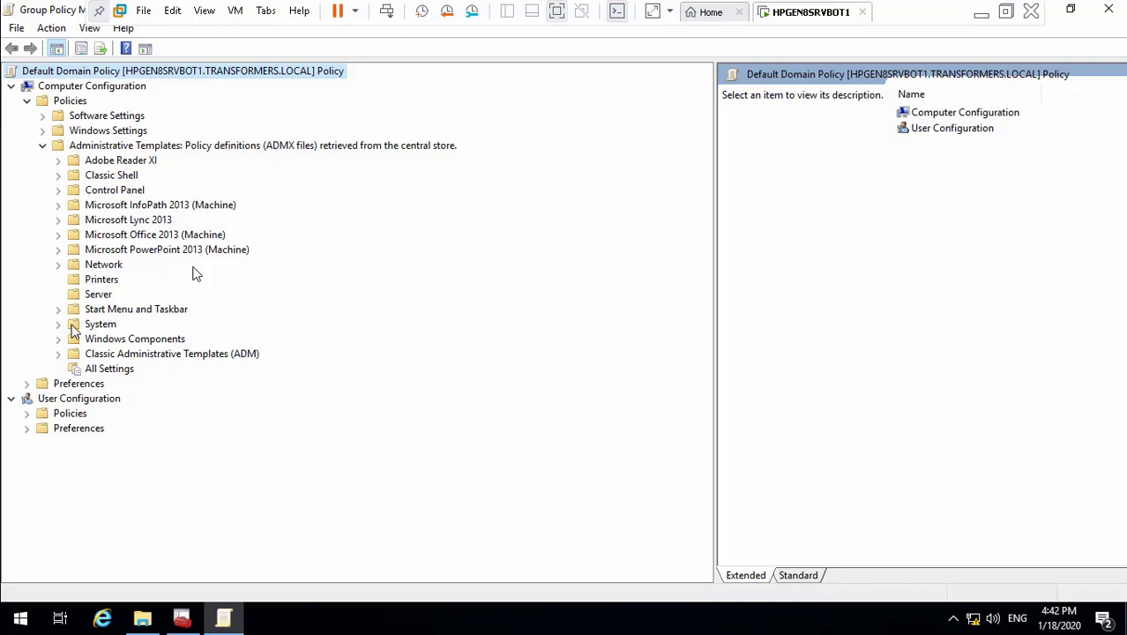
- Show Control Panel > Personalization settings with their State column, reviewing the three enabled lock-screen policies
click(59, 190)
click(112, 208)
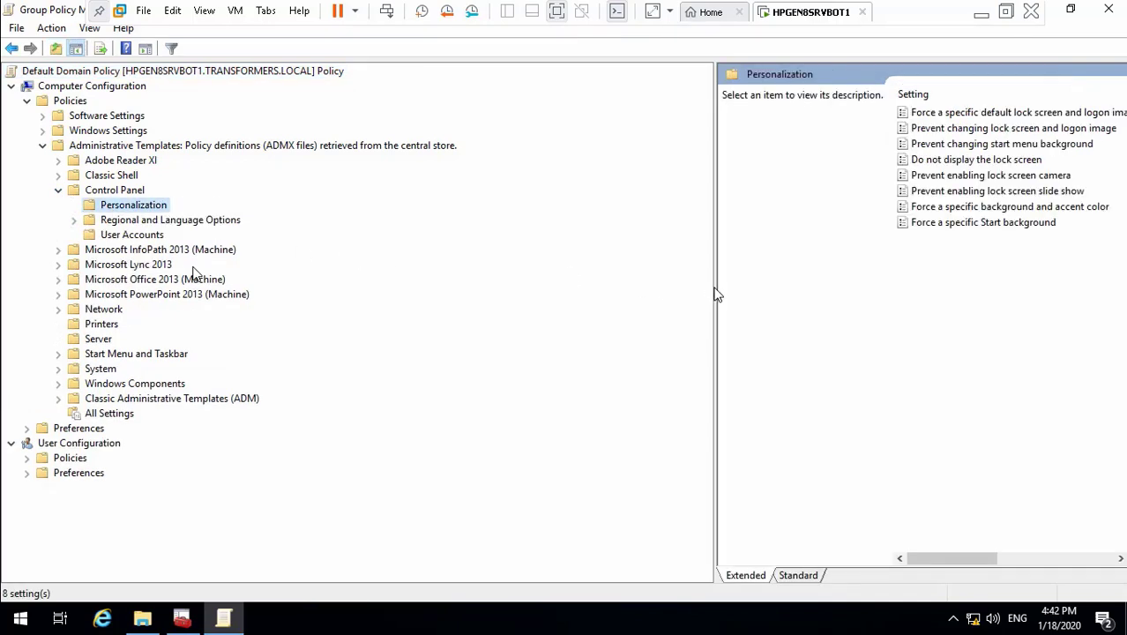
drag(717, 290, 489, 288)
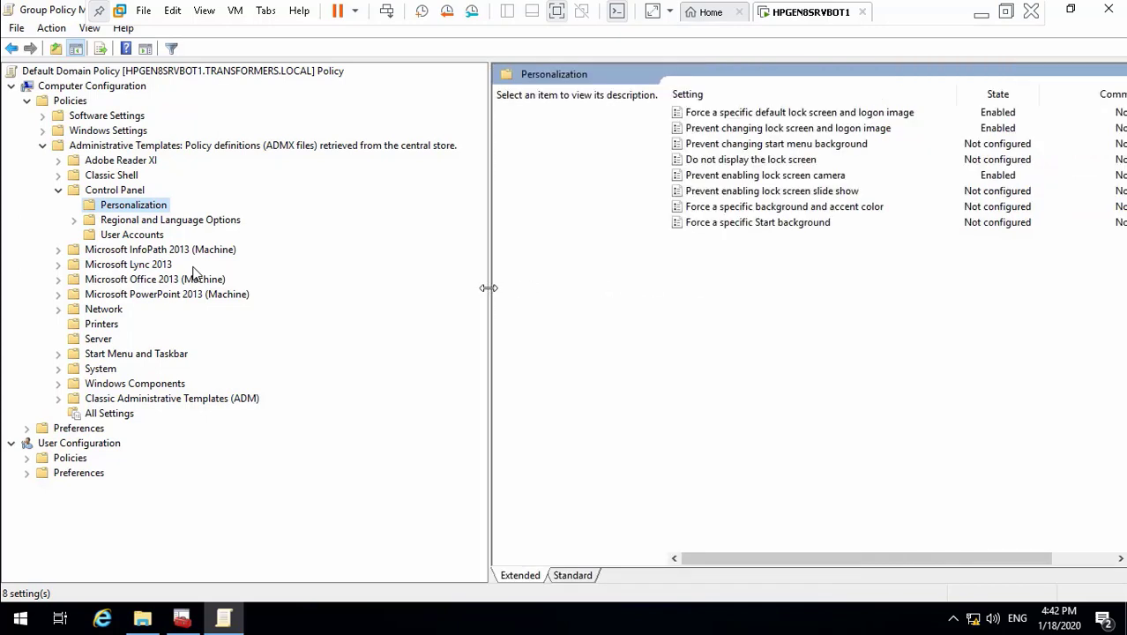
click(765, 175)
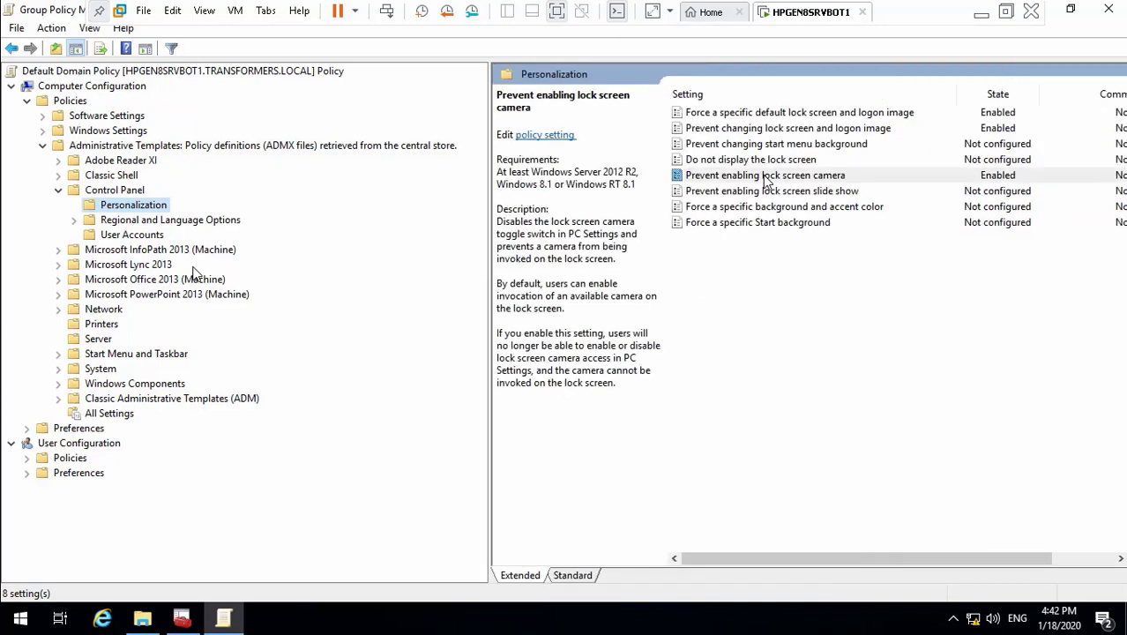
click(756, 131)
click(766, 114)
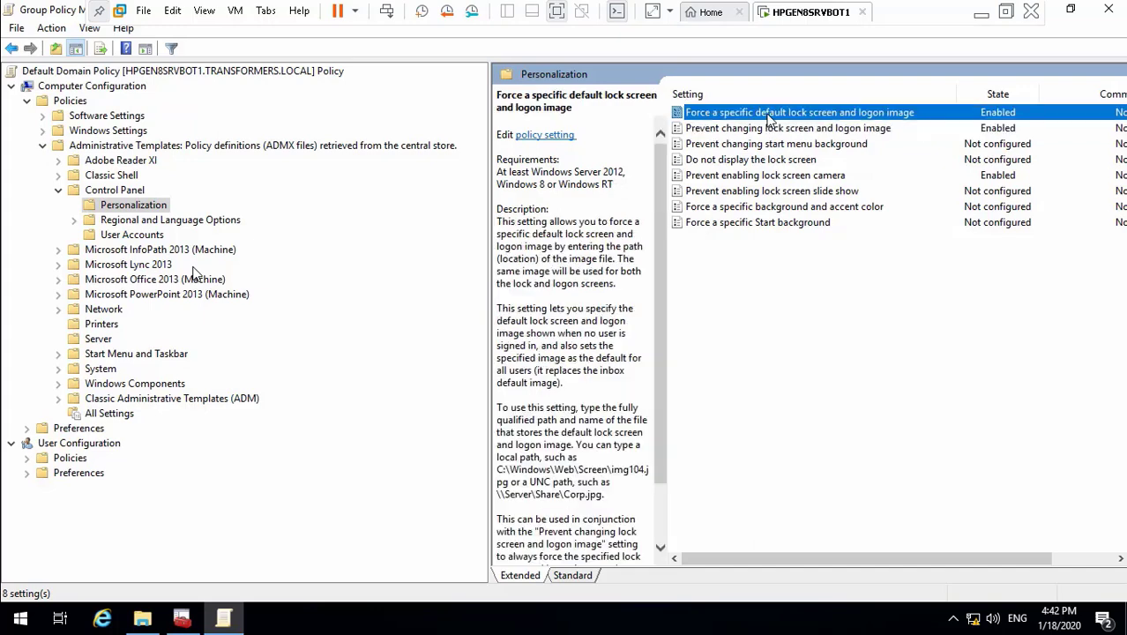
- Open the Force a specific default lock screen image policy, then begin a '\\' UNC path in Run
double_click(768, 119)
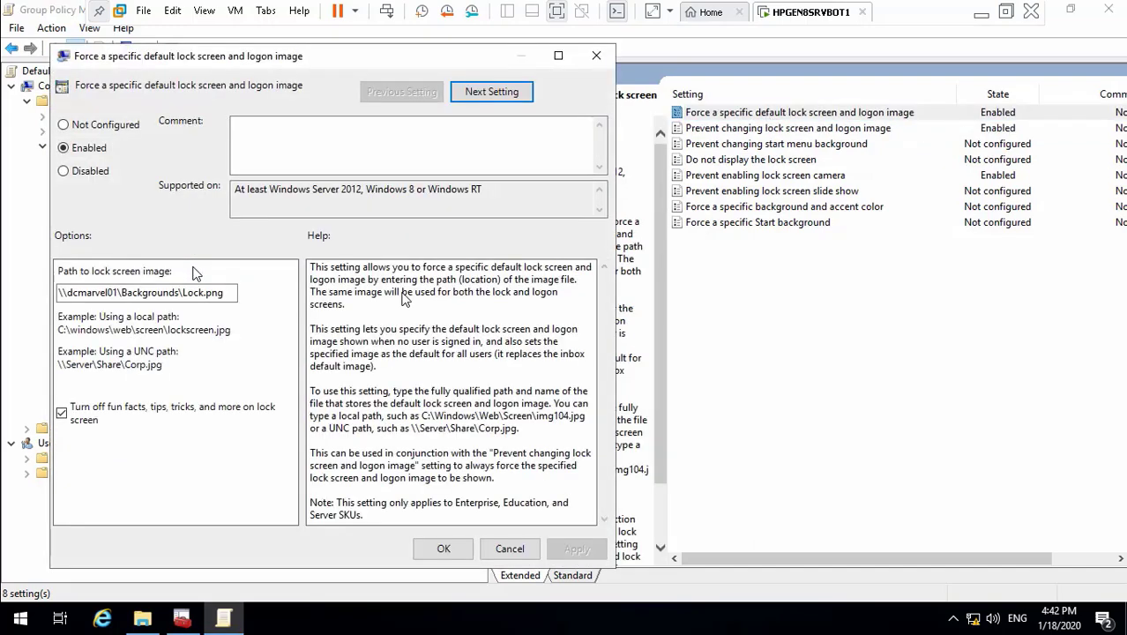
right_click(17, 620)
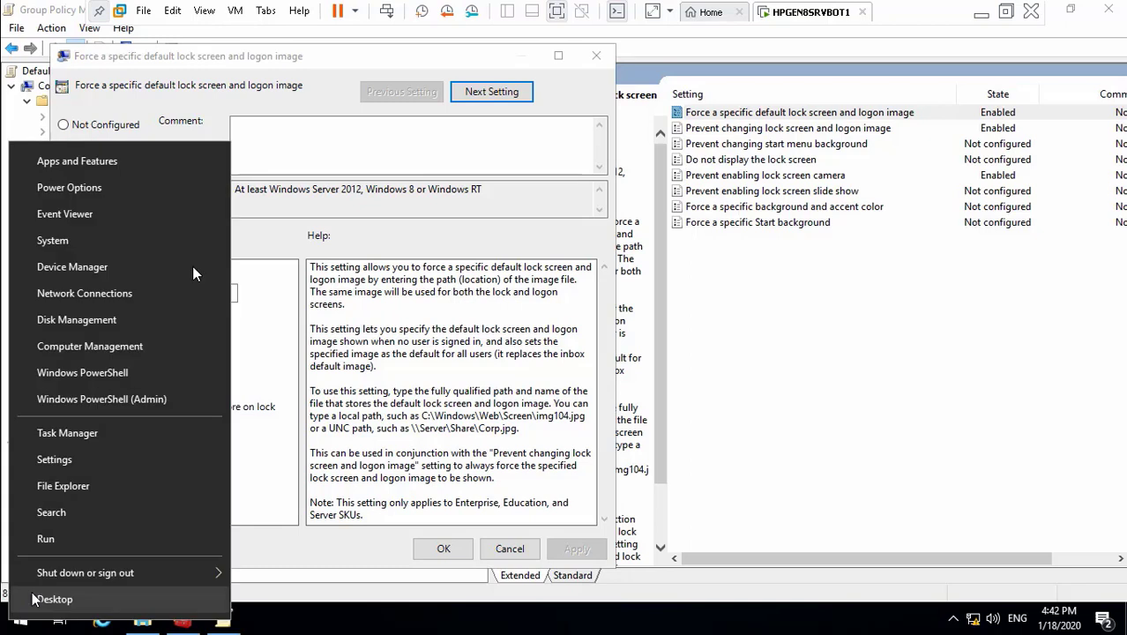
click(66, 537)
text(\\)
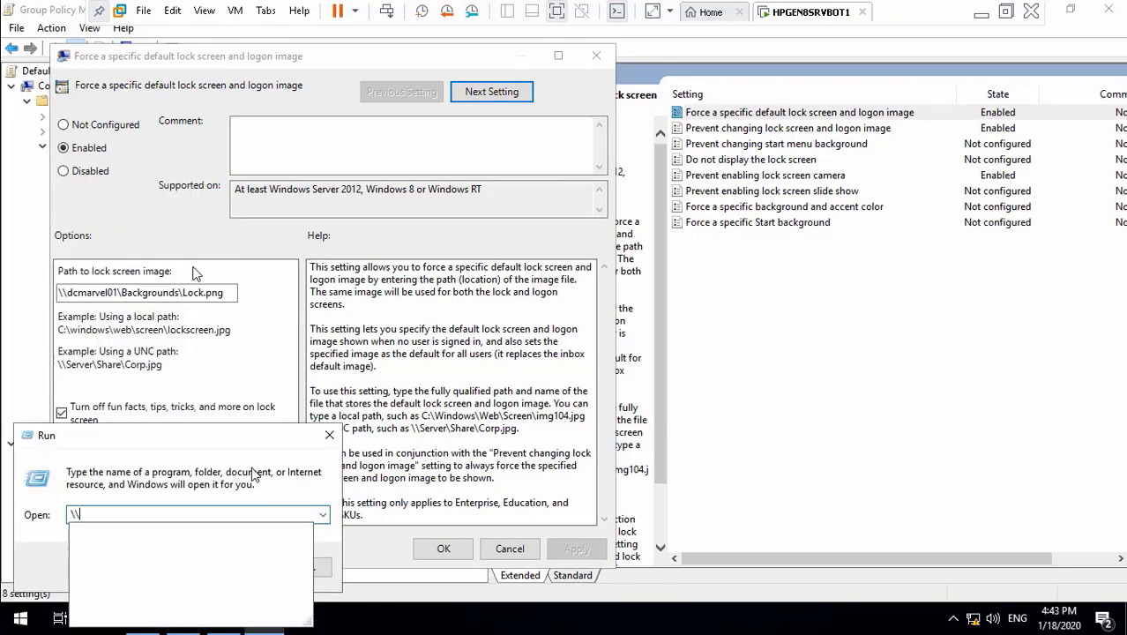
text(t)
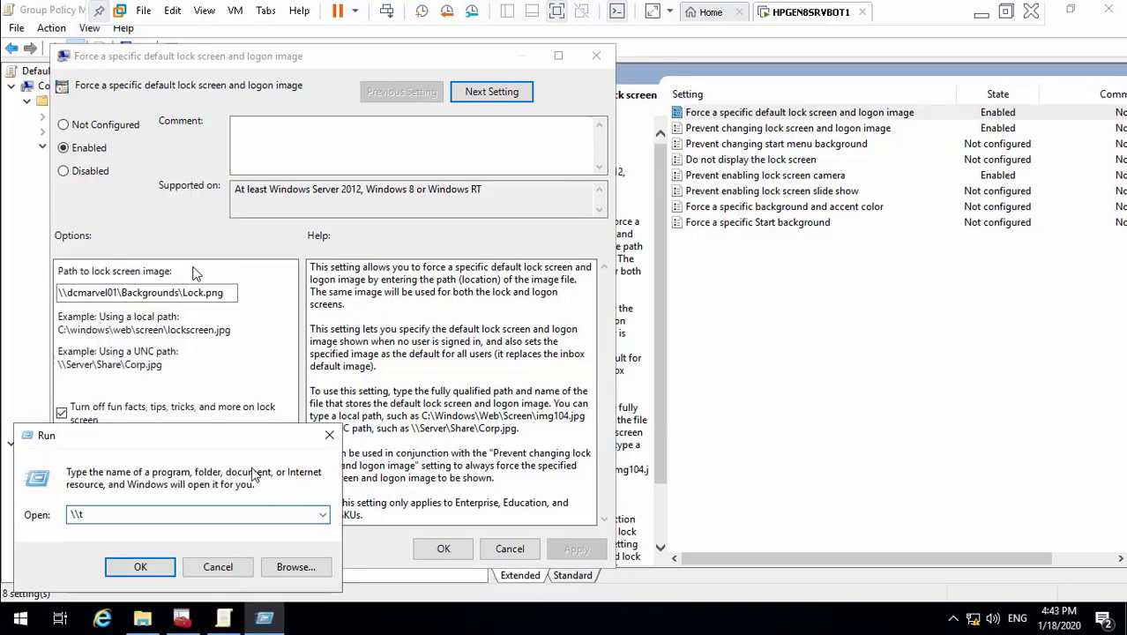
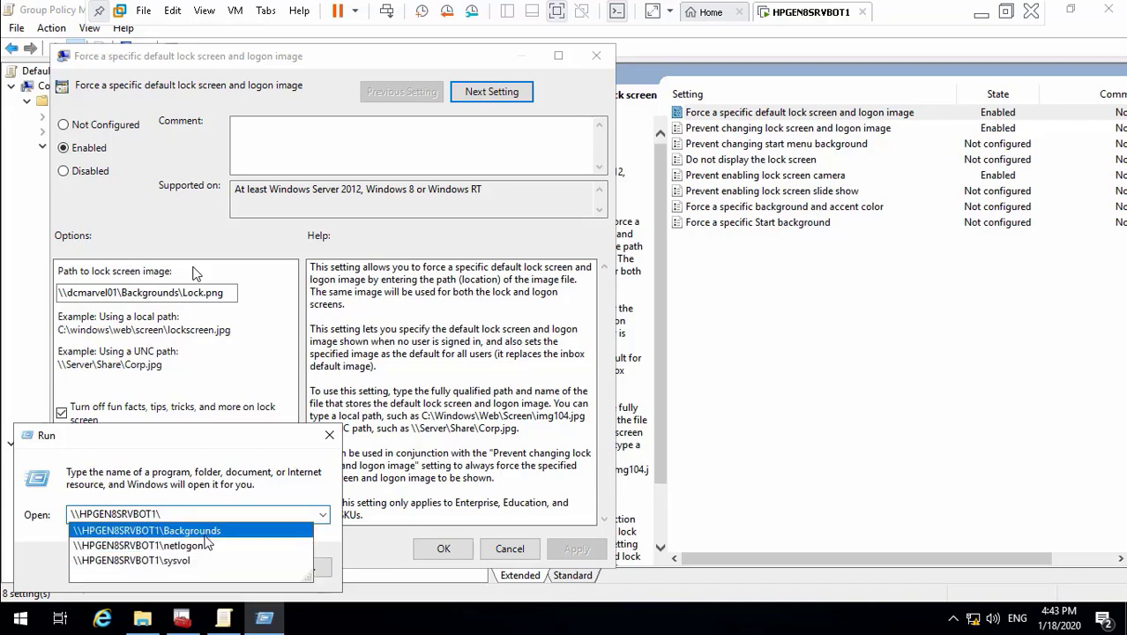
- Open the \\HPGEN8SRVBOT1\Backgrounds share from Run and copy its folder path
click(206, 533)
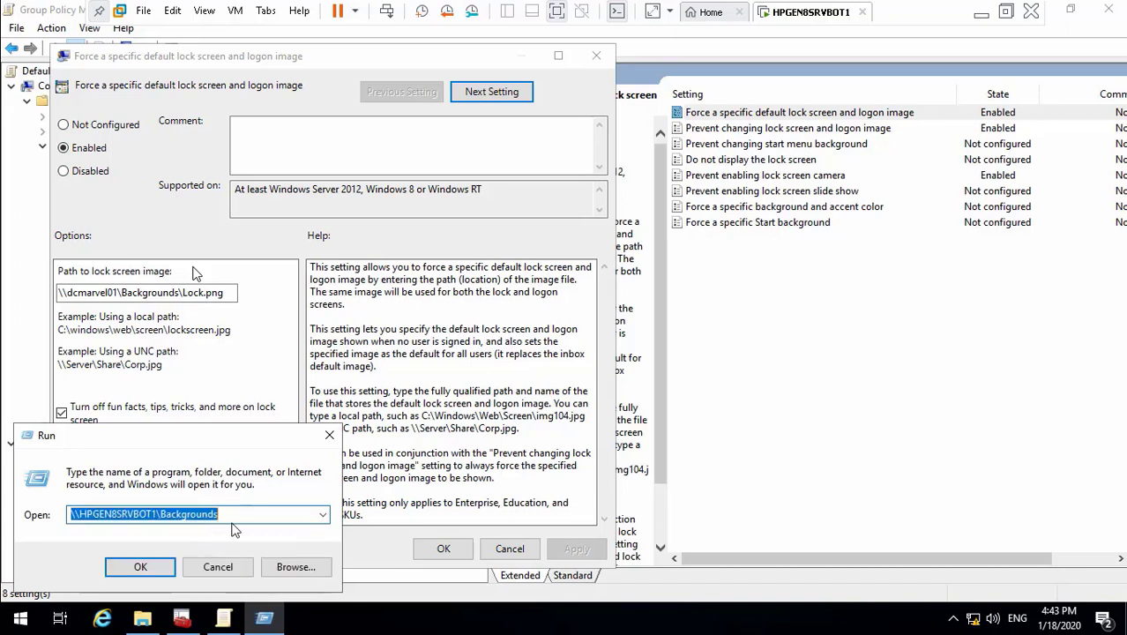
click(233, 514)
click(158, 567)
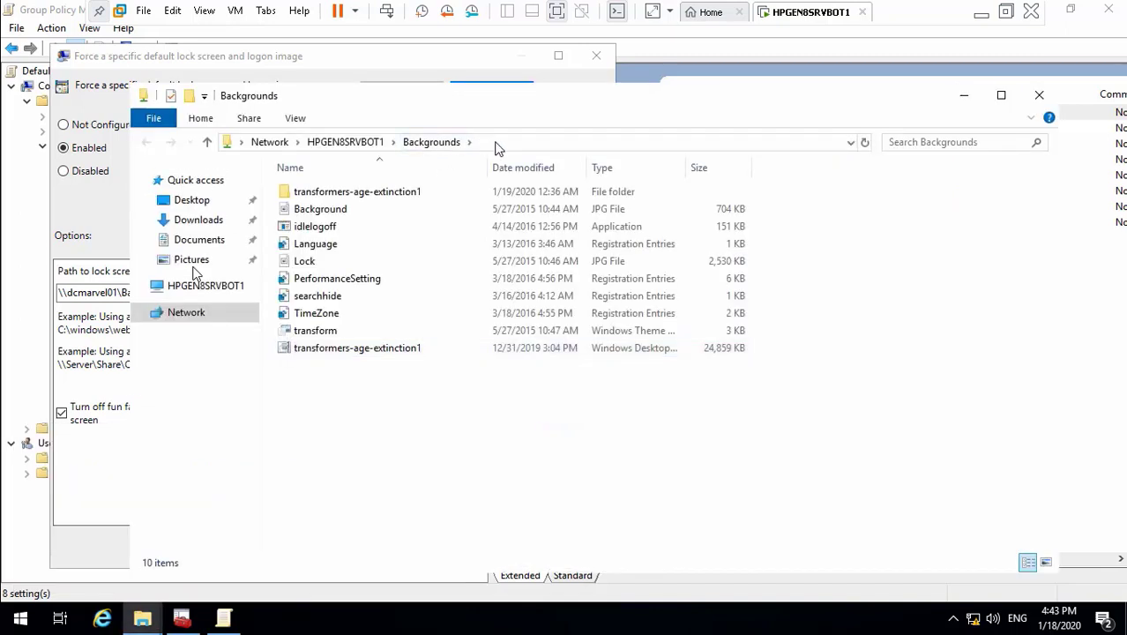
click(325, 146)
right_click(340, 141)
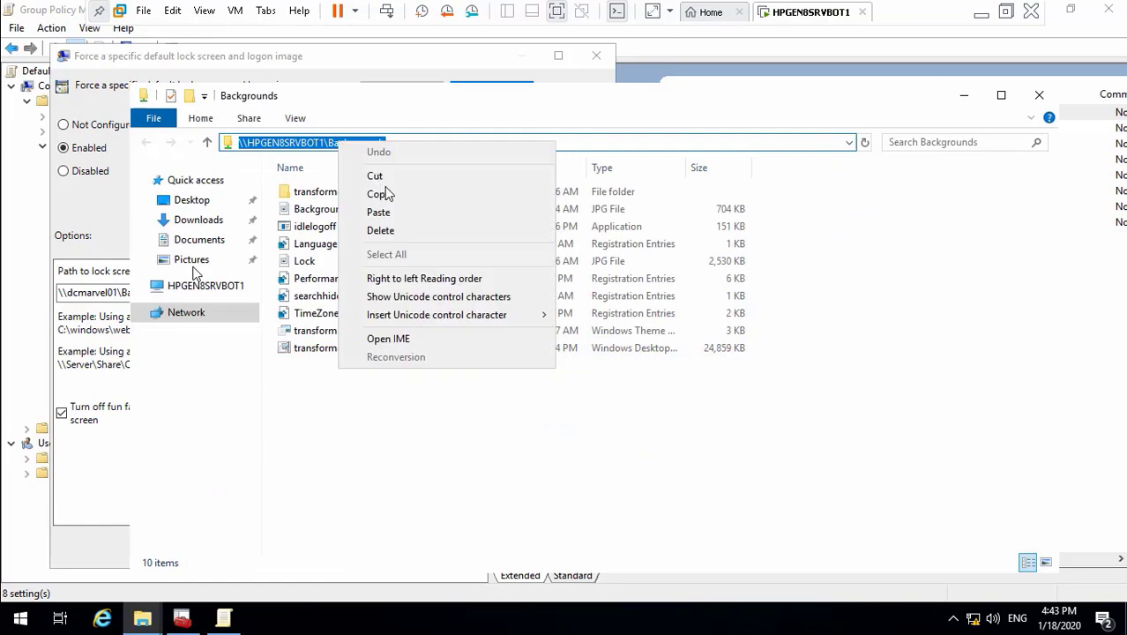
click(380, 194)
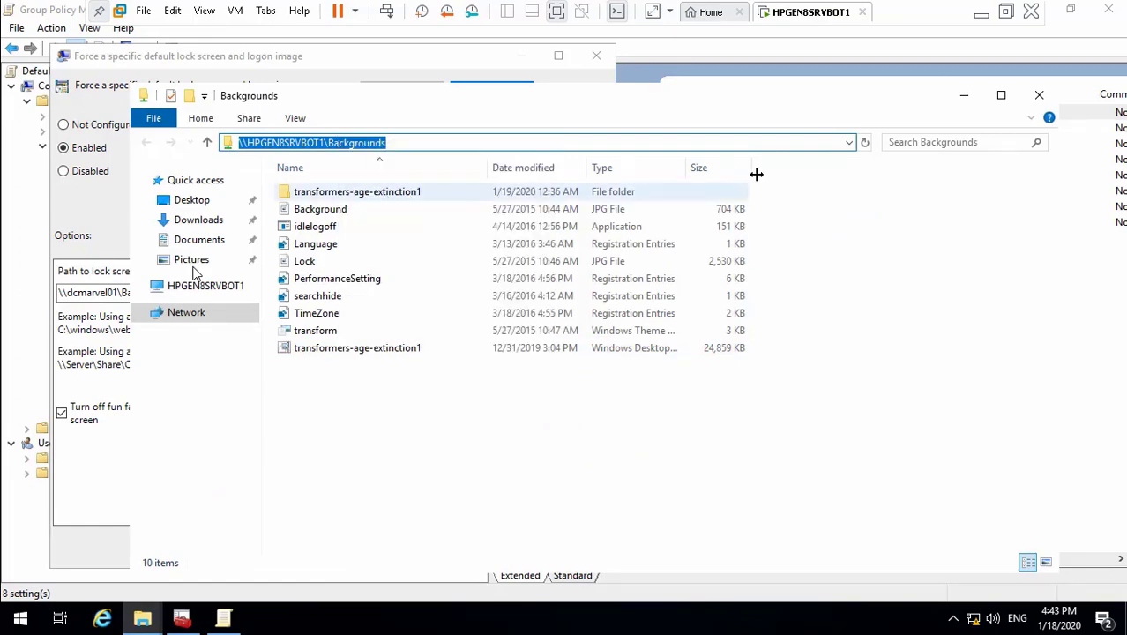
click(965, 96)
- Set the lock screen image path to \\HPGEN8SRVBOT1\Backgrounds\Lock.jpg and apply the policy
click(185, 292)
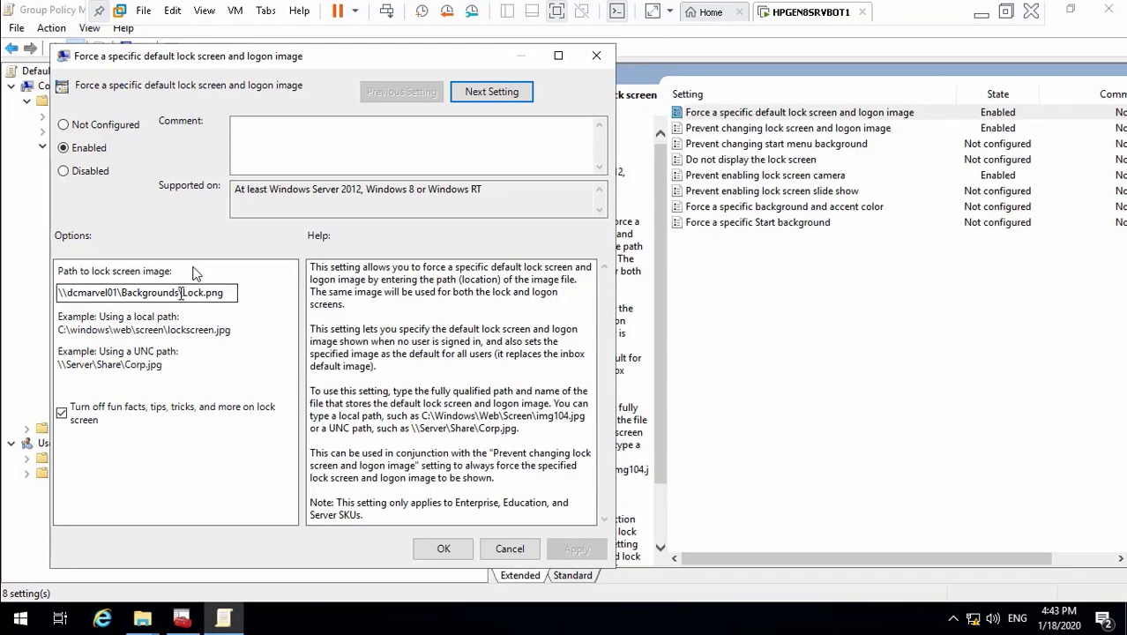
key(BackSpace)
key(BackSpace)
key(BackSpace)
key(BackSpace)
key(BackSpace)
key(BackSpace)
key(BackSpace)
key(BackSpace)
key(BackSpace)
key(BackSpace)
key(BackSpace)
key(BackSpace)
key(BackSpace)
key(BackSpace)
key(BackSpace)
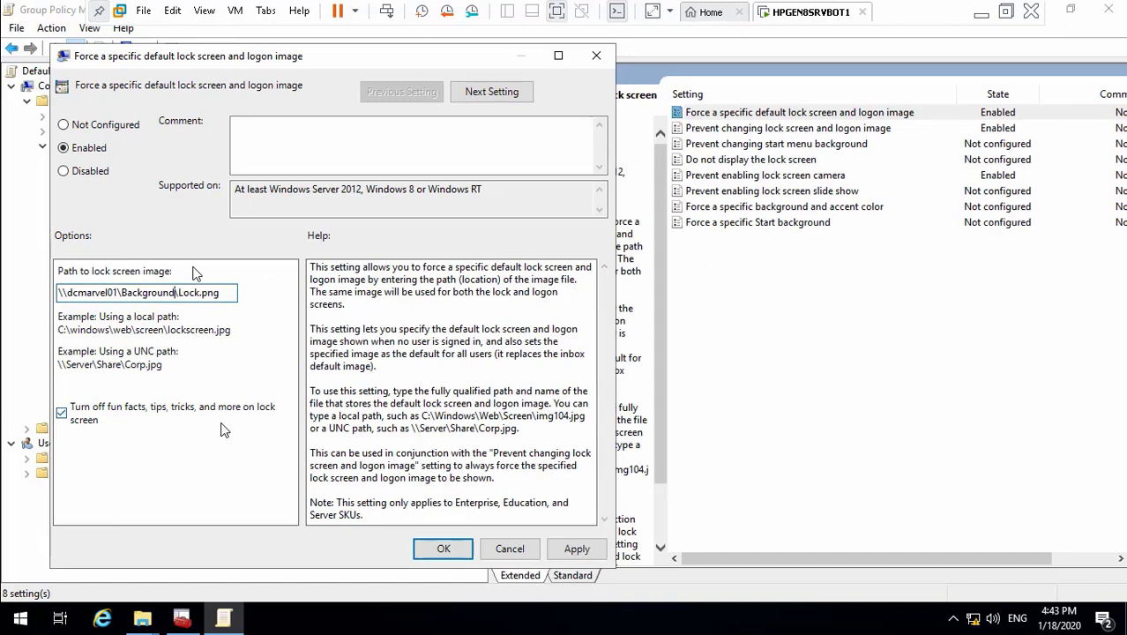
key(BackSpace)
key(BackSpace)
key(BackSpace)
key(BackSpace)
key(BackSpace)
key(BackSpace)
key(BackSpace)
key(BackSpace)
key(BackSpace)
key(BackSpace)
key(ctrl+v)
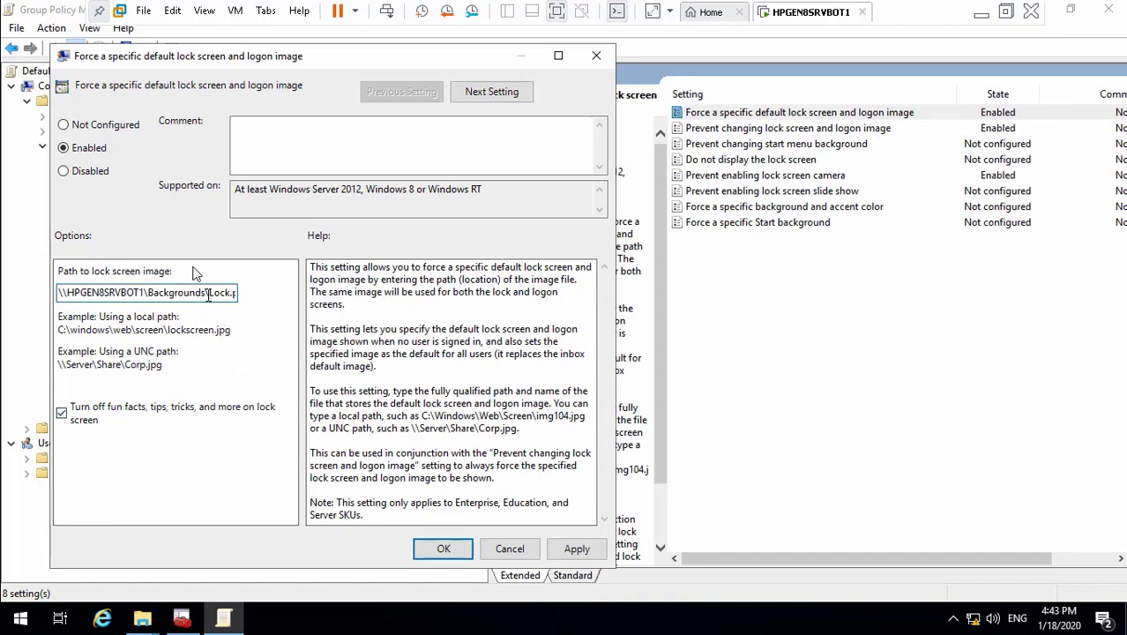
key(End)
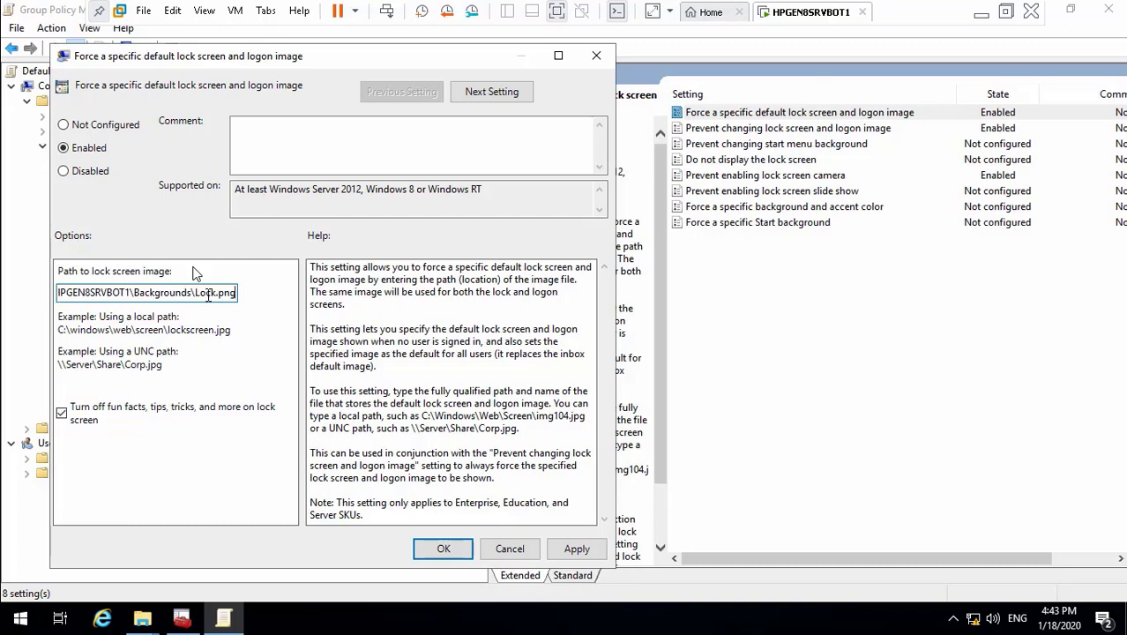
key(Home)
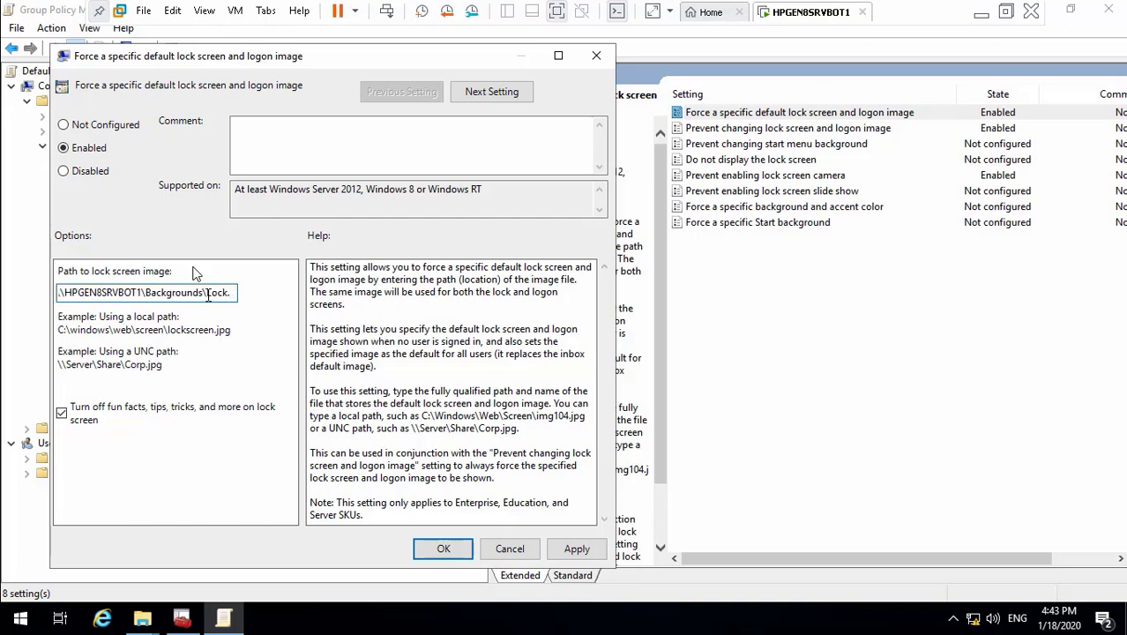
text(jpg)
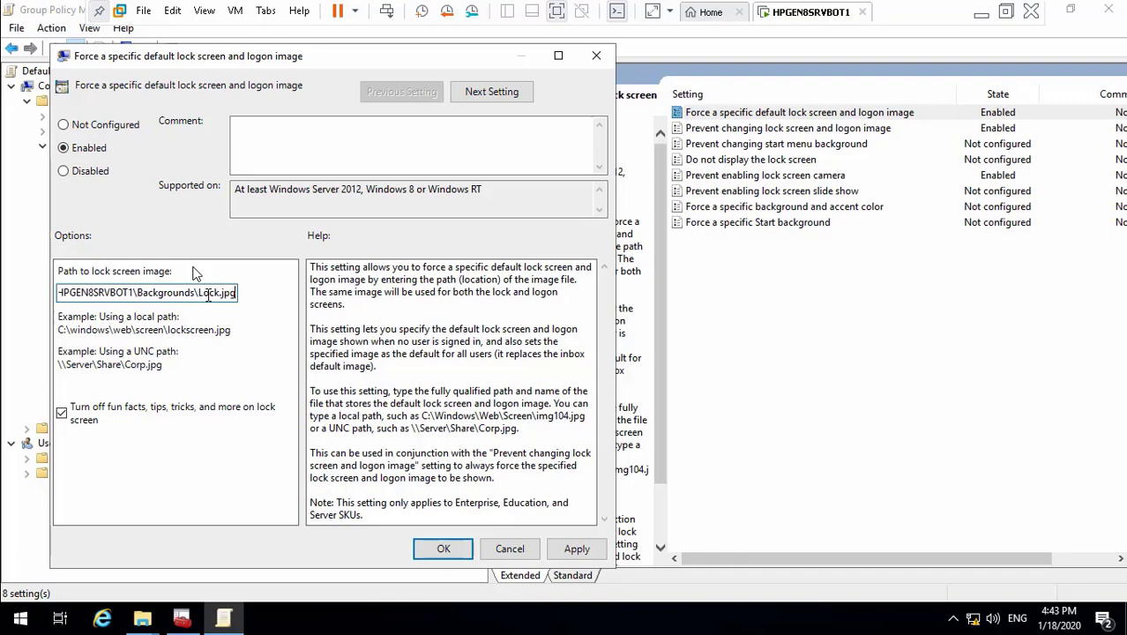
click(576, 548)
click(461, 549)
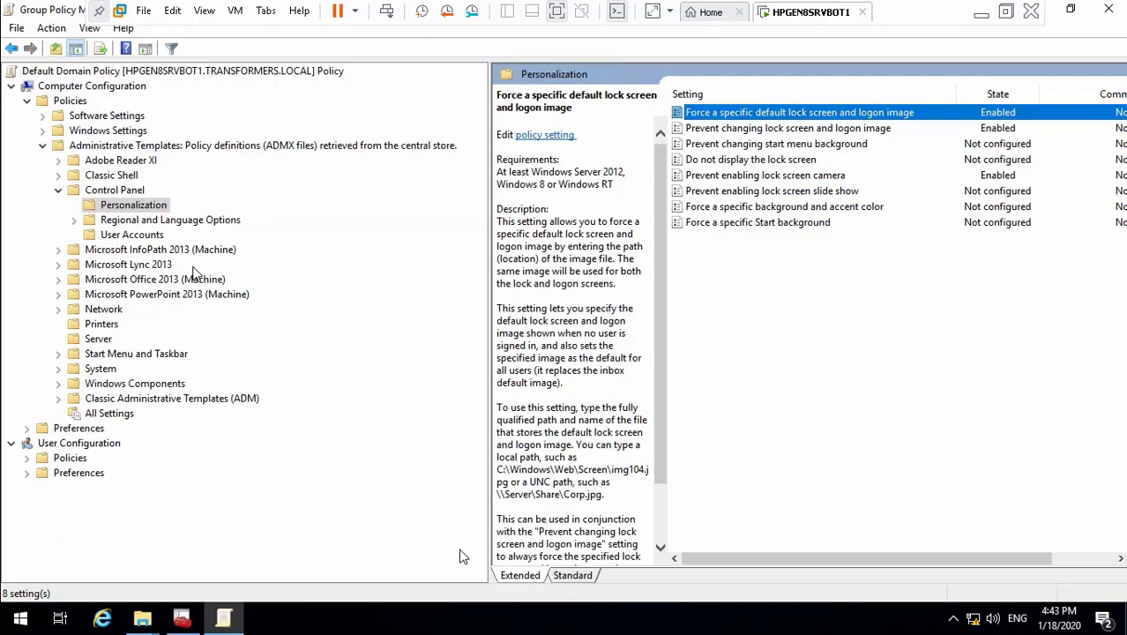
- Expand User Configuration's Administrative Templates down to the Control Panel policies
click(801, 129)
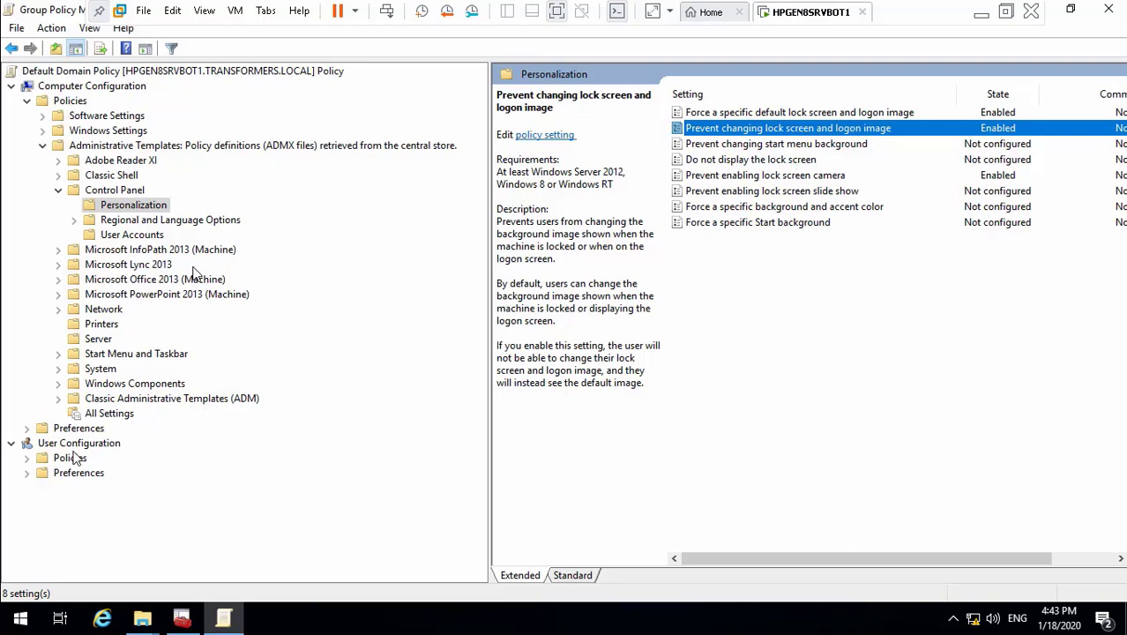
click(28, 459)
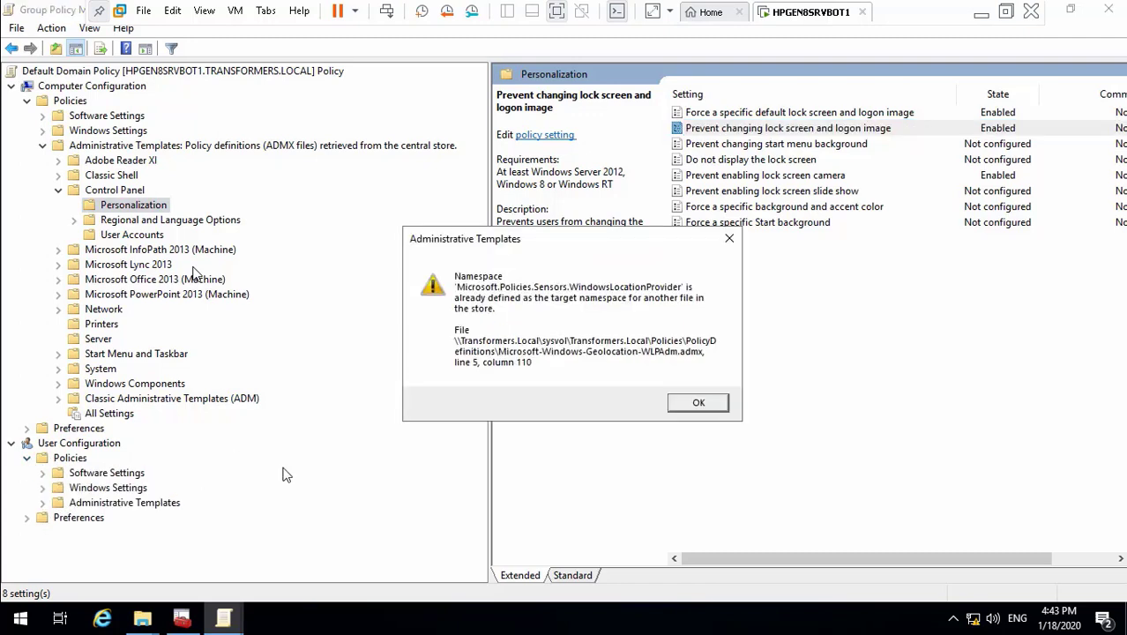
click(697, 404)
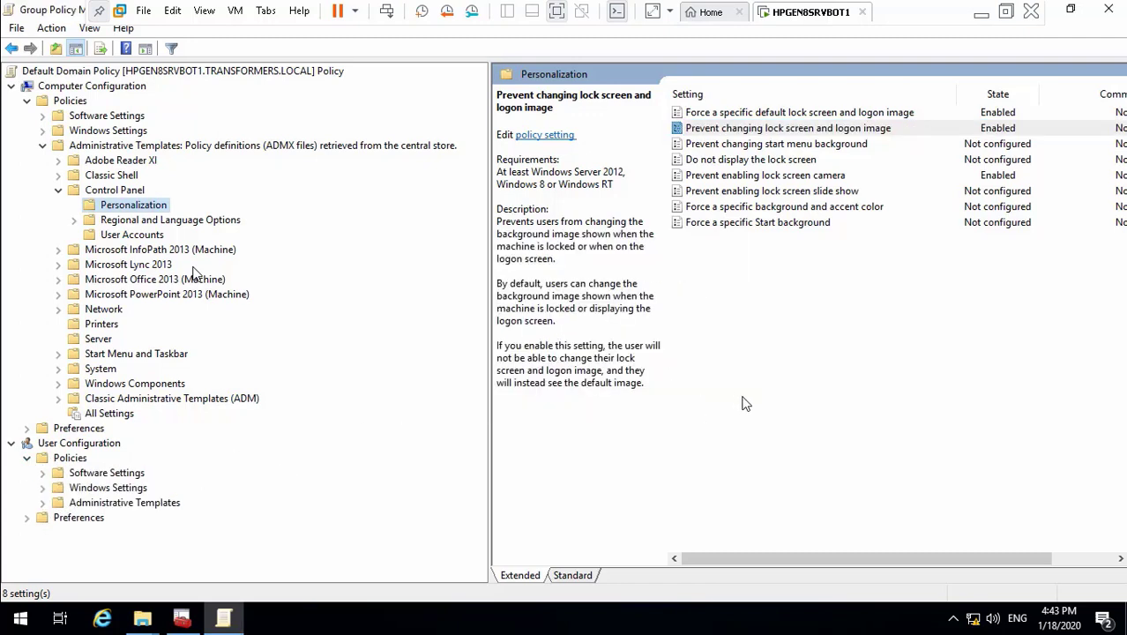
click(172, 222)
click(132, 235)
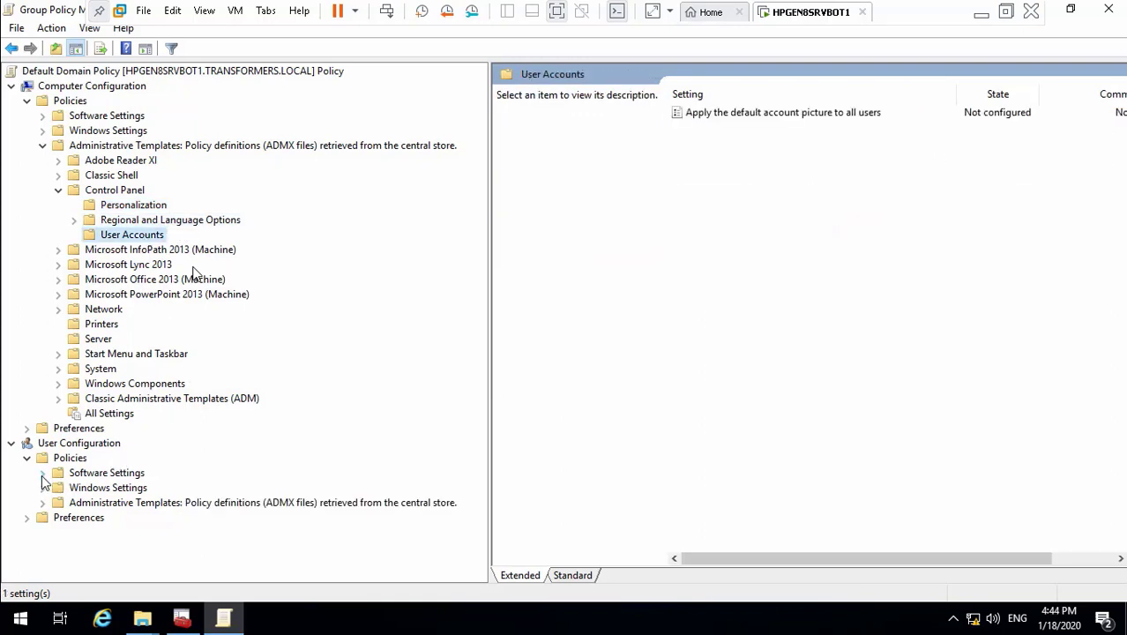
click(43, 503)
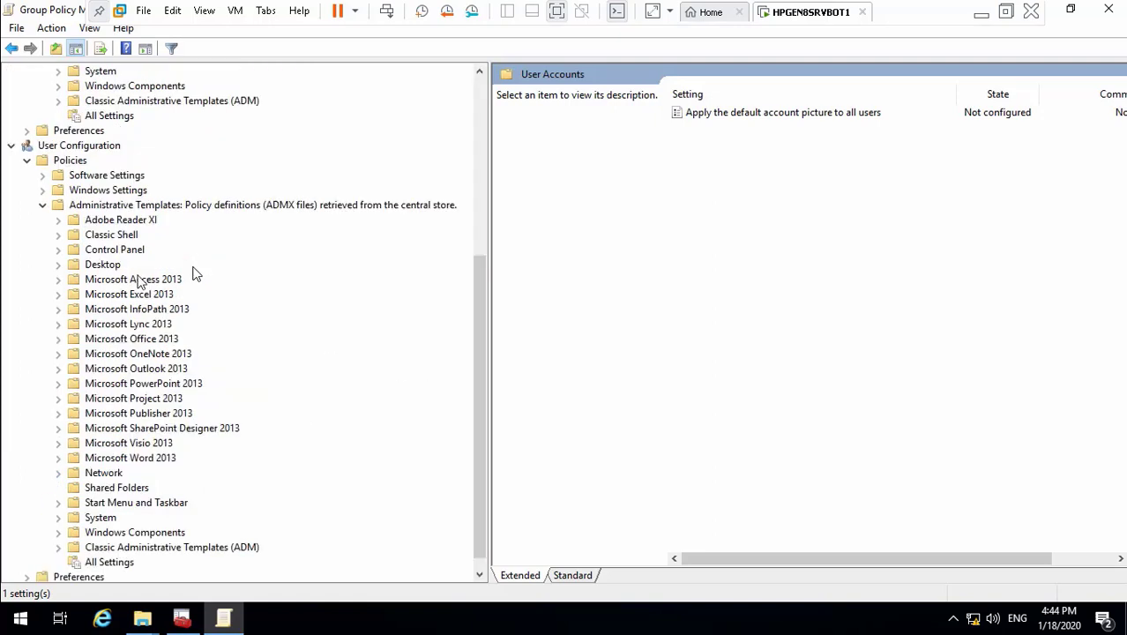
click(105, 252)
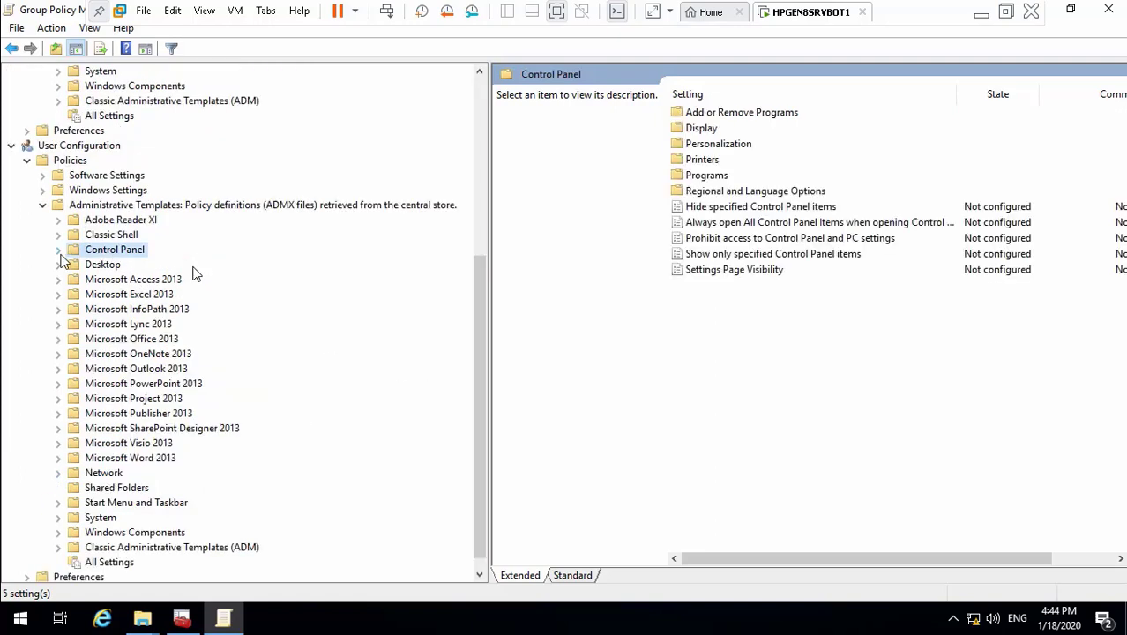
- List the user Personalization policies and review the screen saver and theme settings
click(59, 251)
click(164, 298)
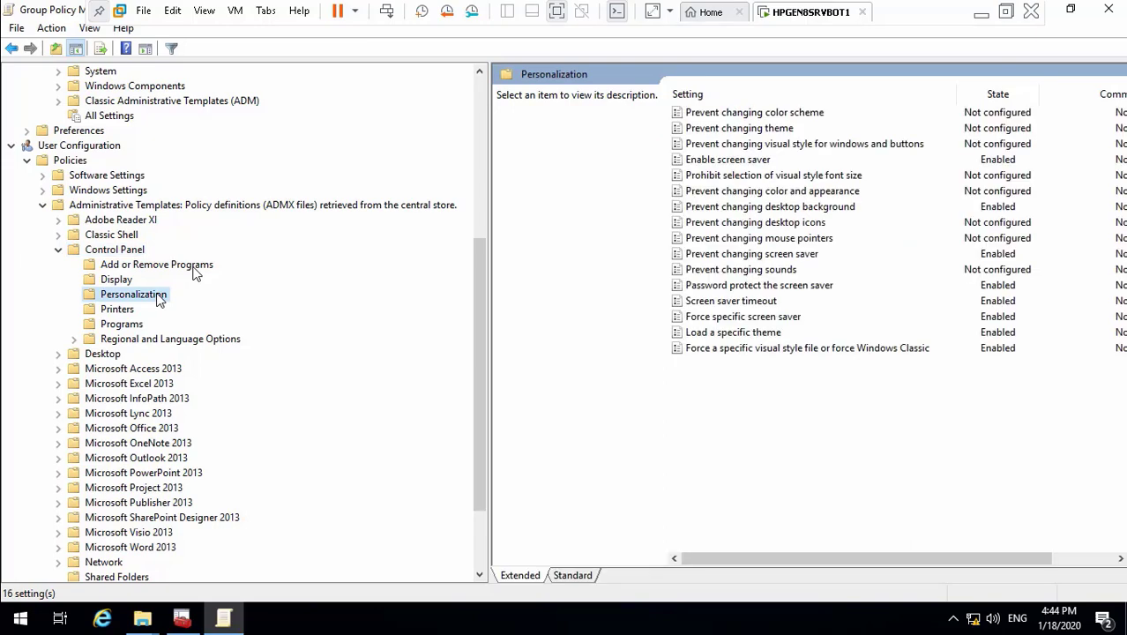
click(756, 162)
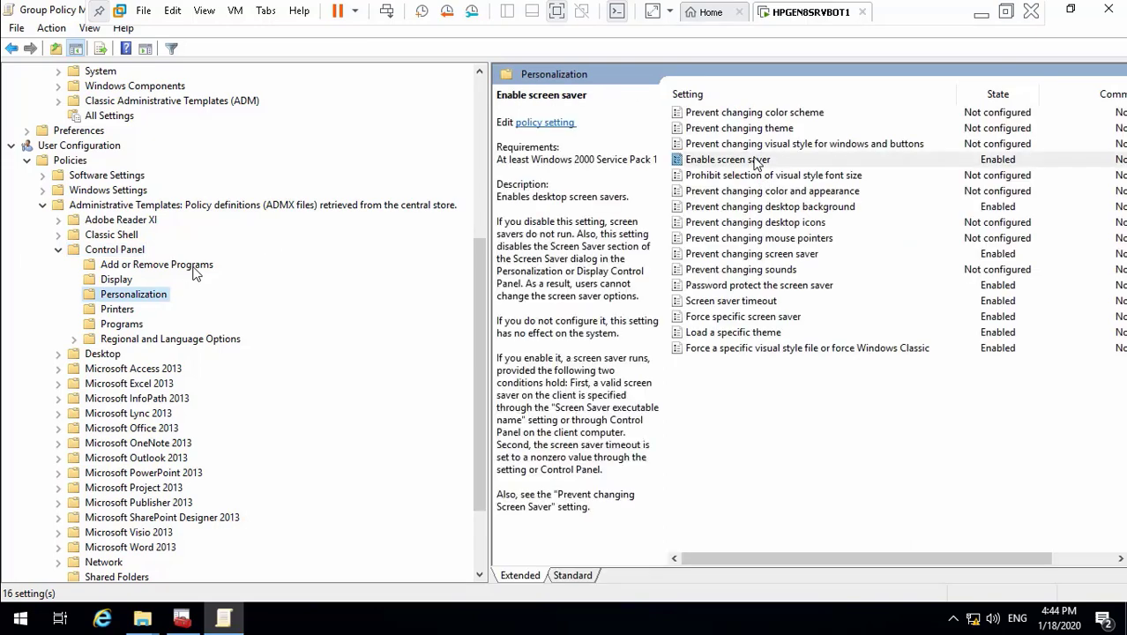
click(784, 259)
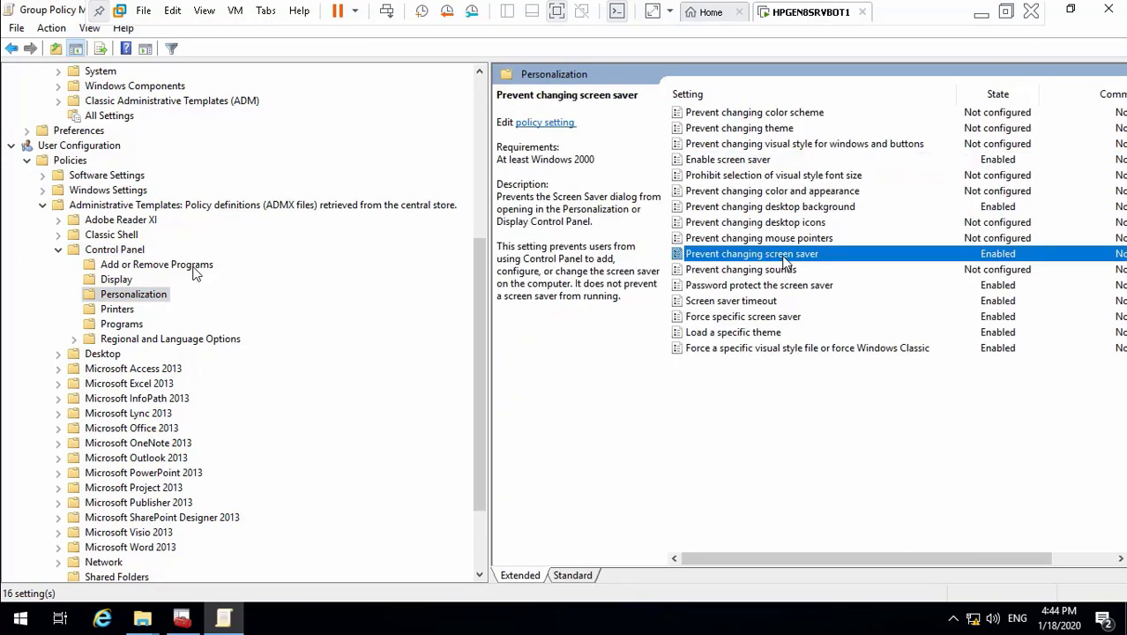
click(784, 319)
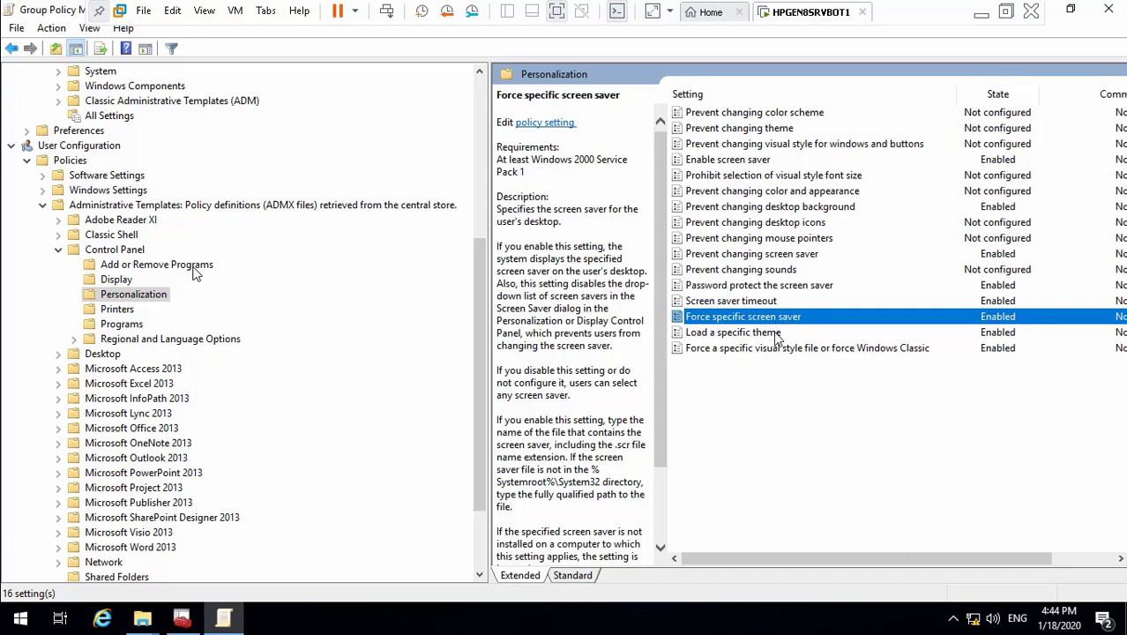
click(777, 335)
- Open Force specific screen saver and toggle it Disabled, then back to Enabled
double_click(767, 318)
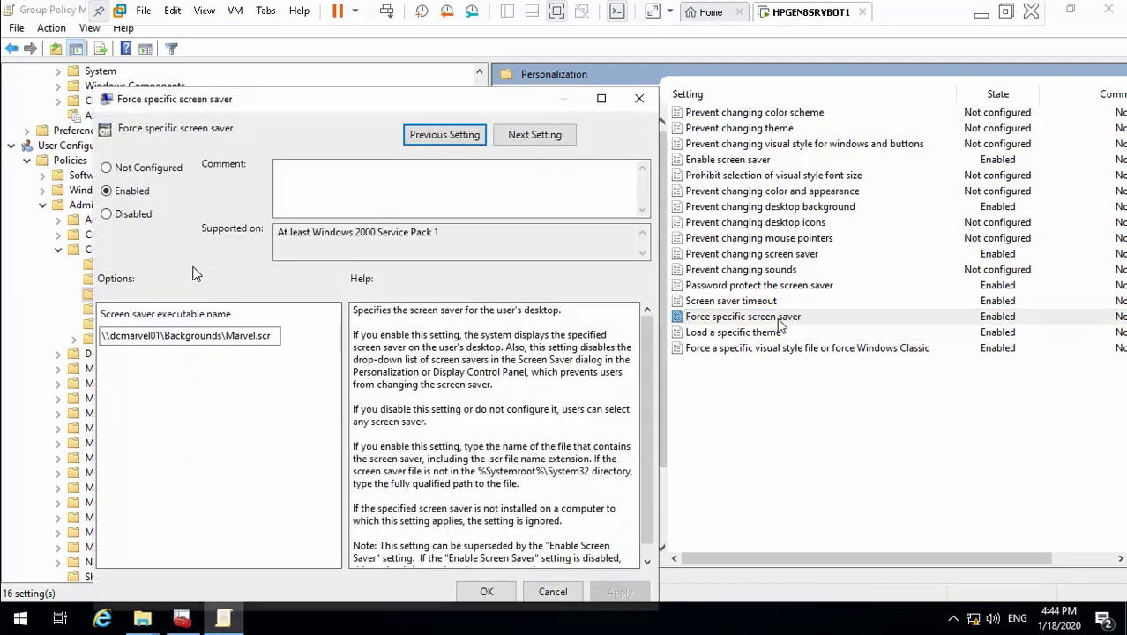
click(274, 338)
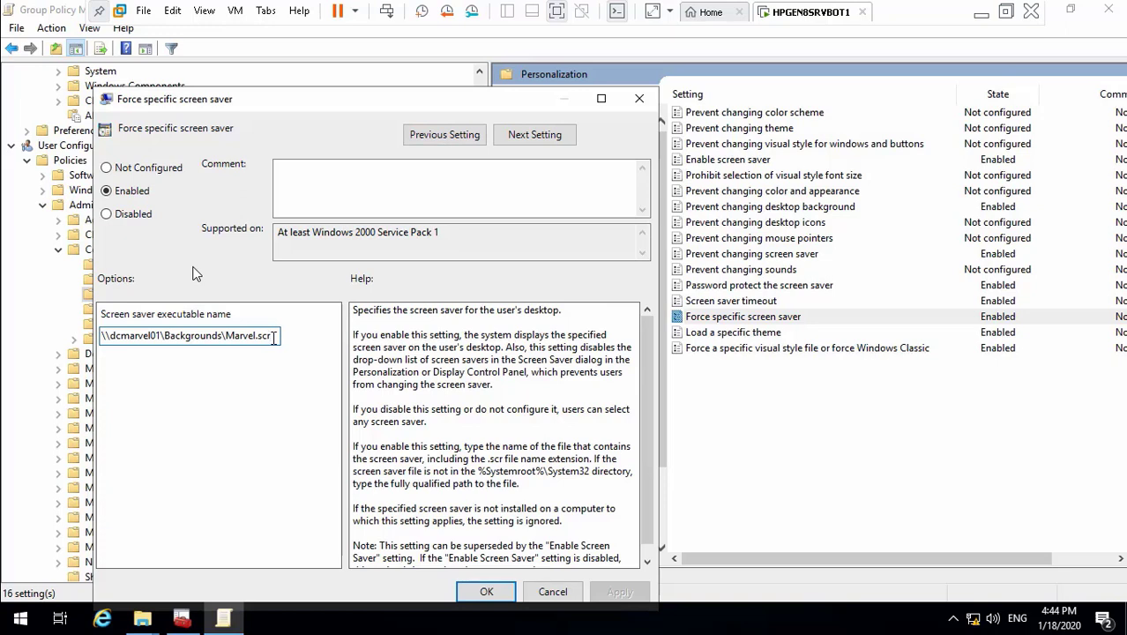
click(134, 219)
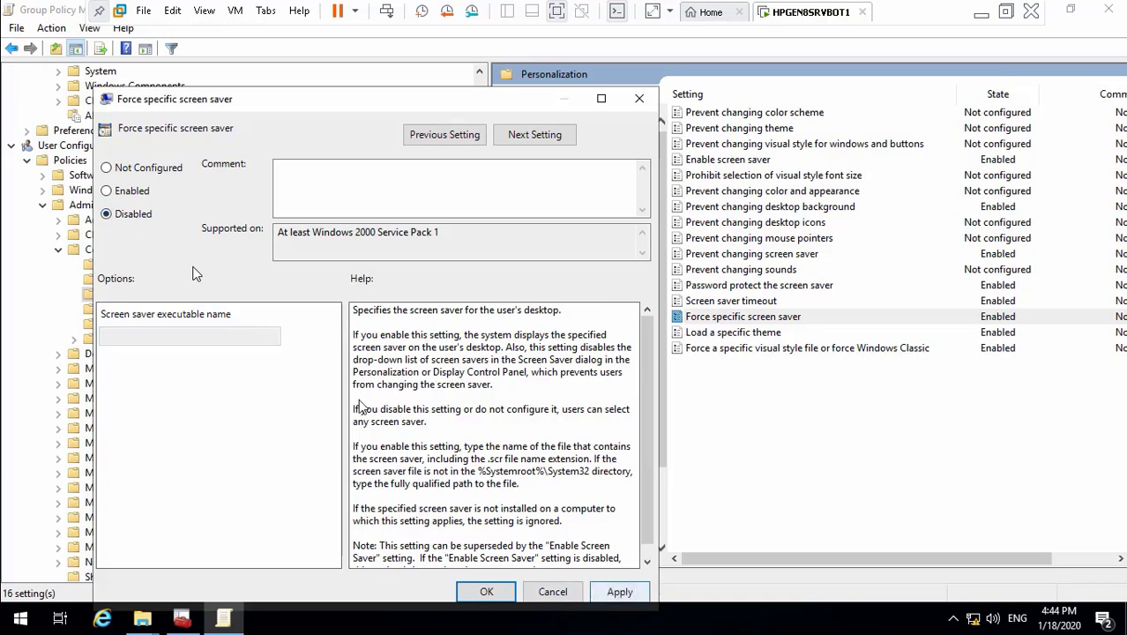
click(108, 191)
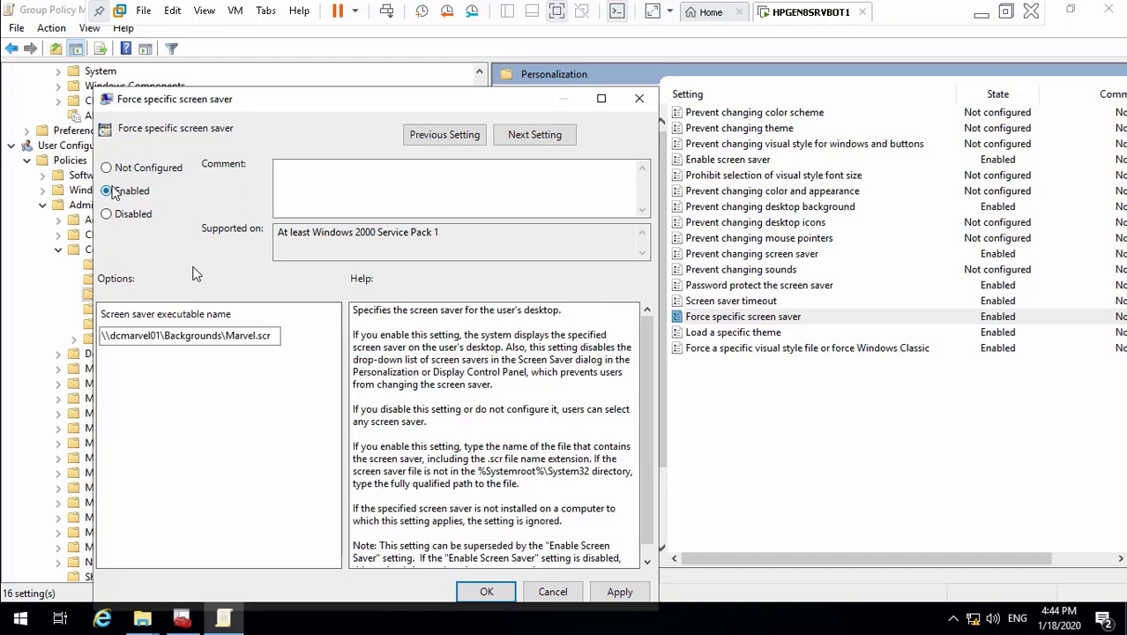
click(144, 622)
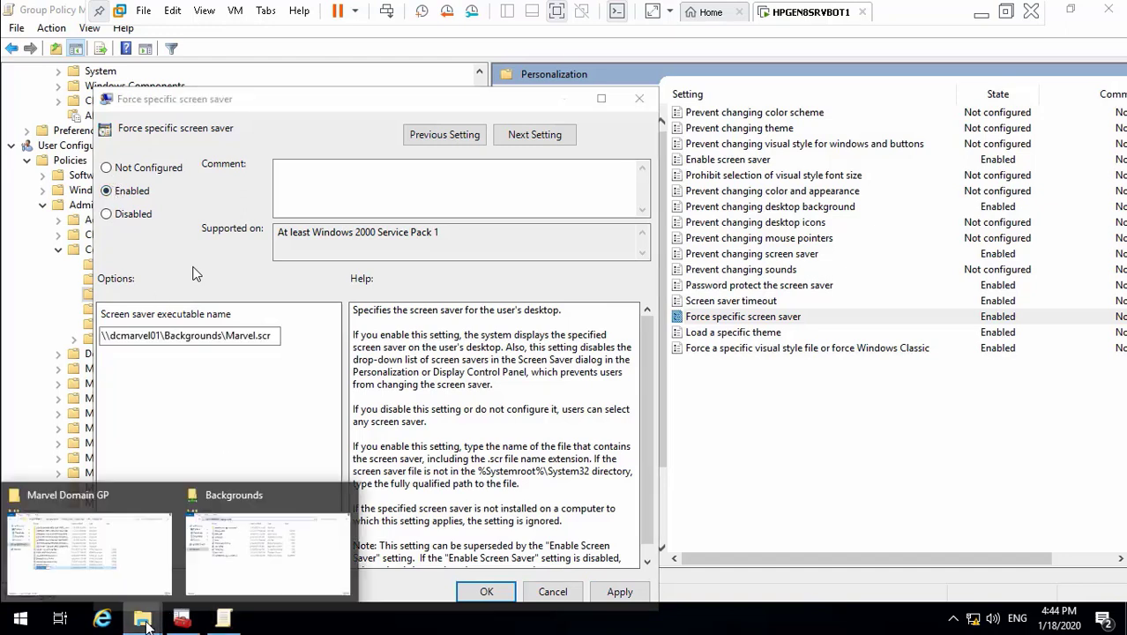
- Browse to Z:\ADToolsCollection\MarvelDomain\Backgrounds and Scripts in File Explorer
click(21, 623)
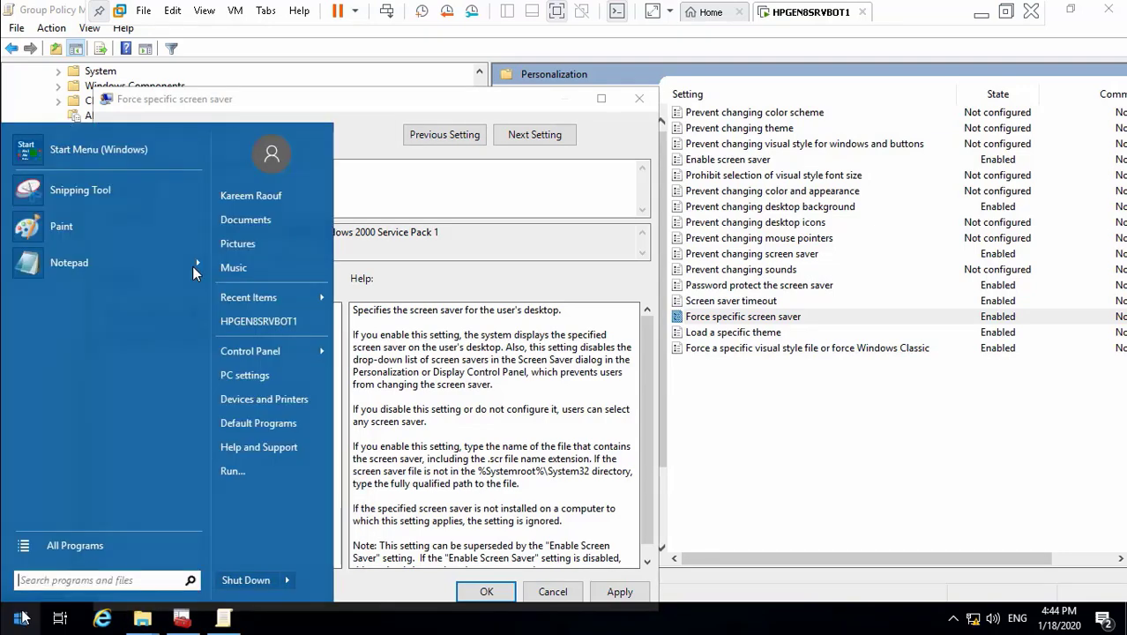
click(268, 322)
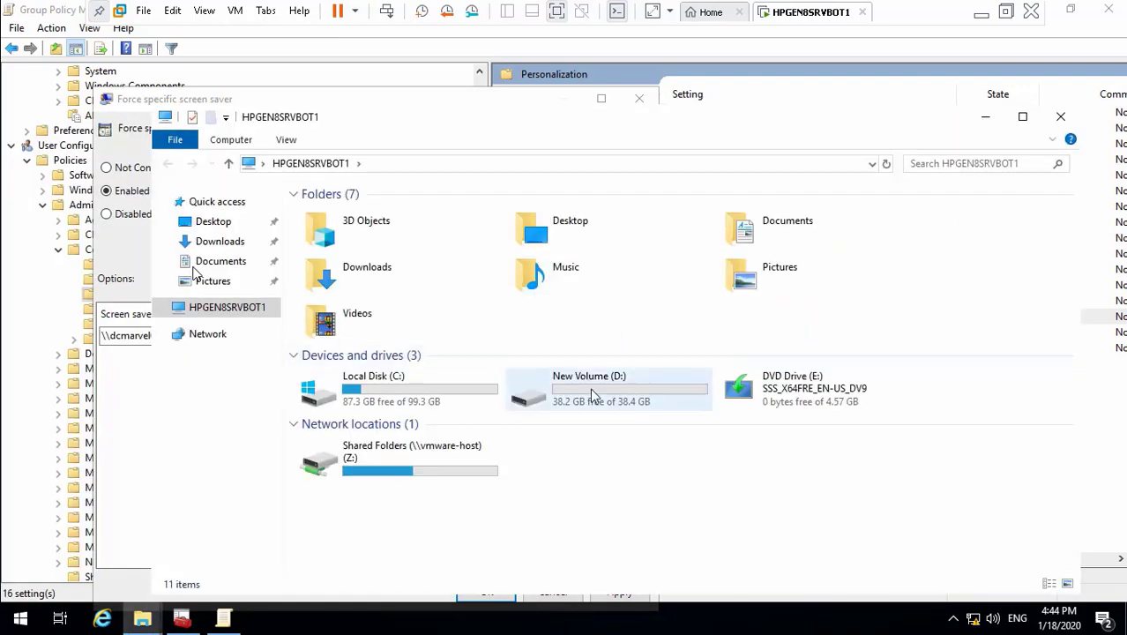
double_click(426, 471)
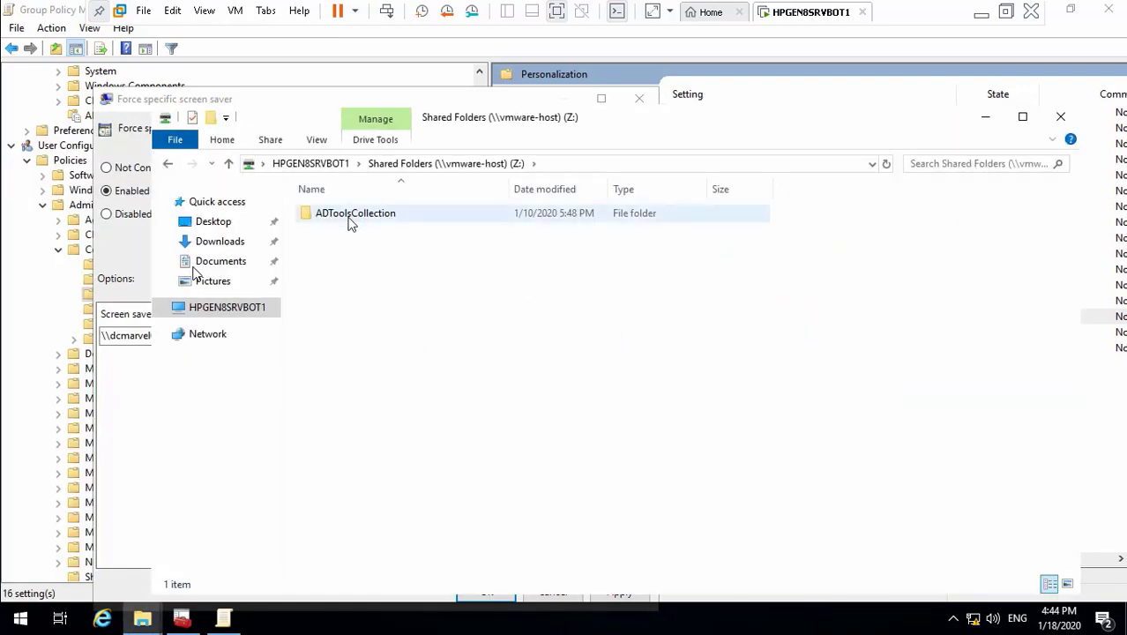
double_click(351, 221)
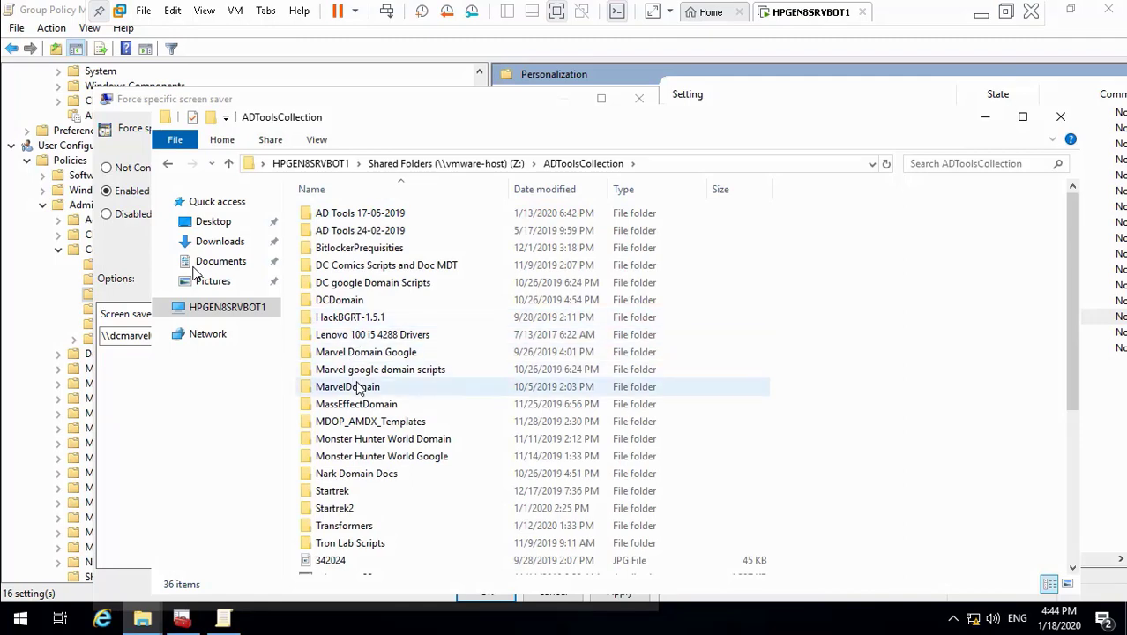
double_click(358, 386)
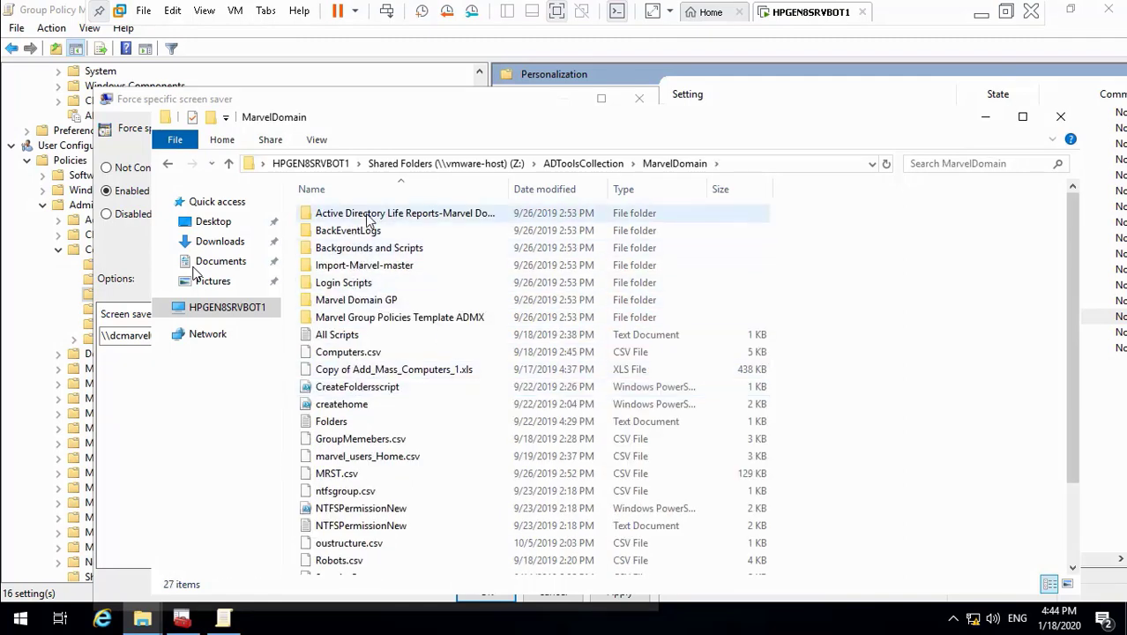
click(377, 252)
double_click(377, 252)
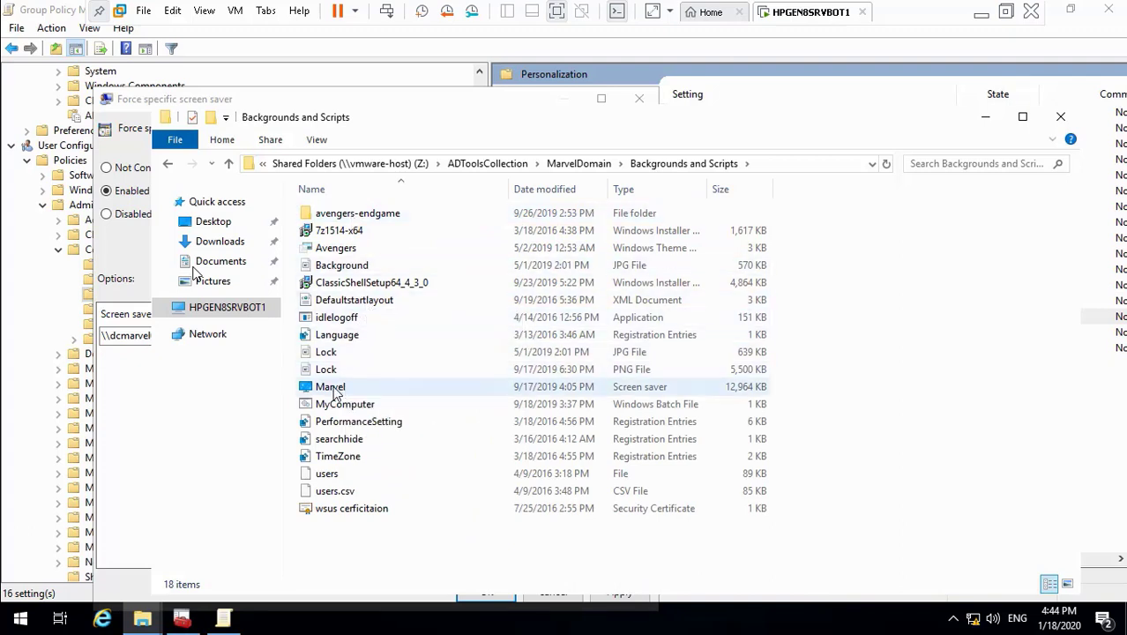
- Copy the Marvel screen saver file and close the folder window
right_click(332, 388)
click(417, 291)
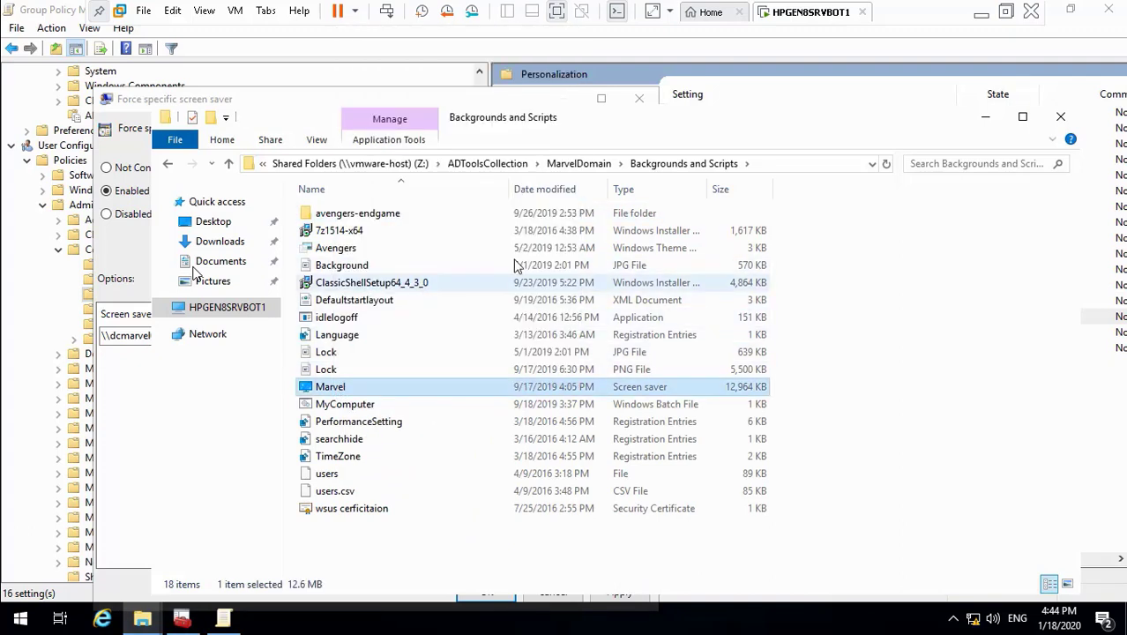
click(1063, 119)
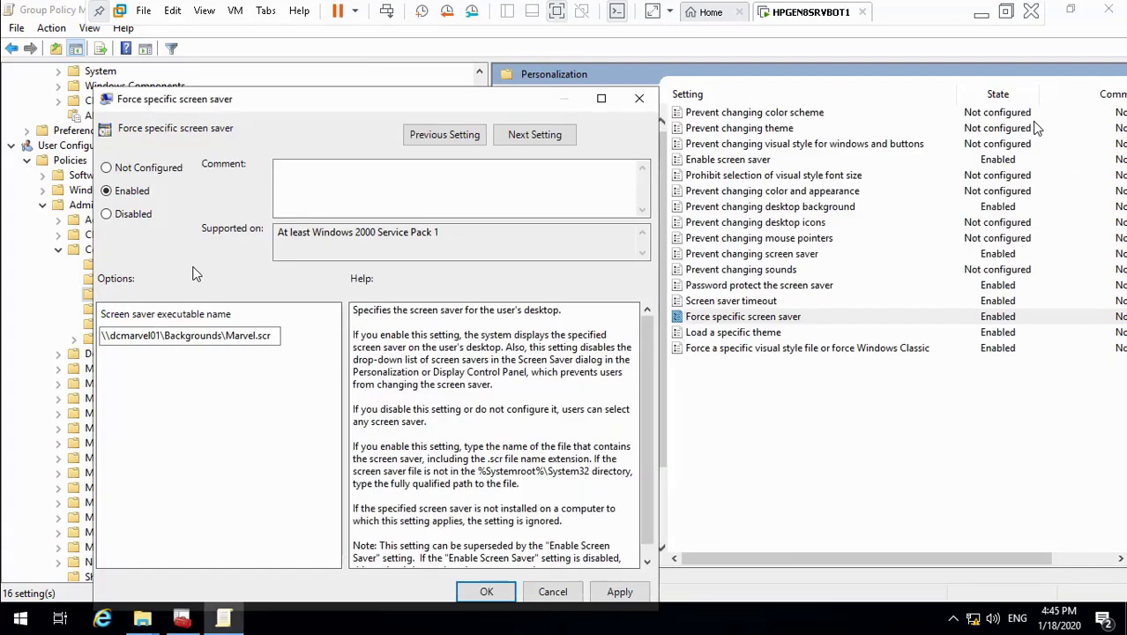
- Paste the Marvel screen saver into the HPGEN8SRVBOT1 Backgrounds folder
click(141, 621)
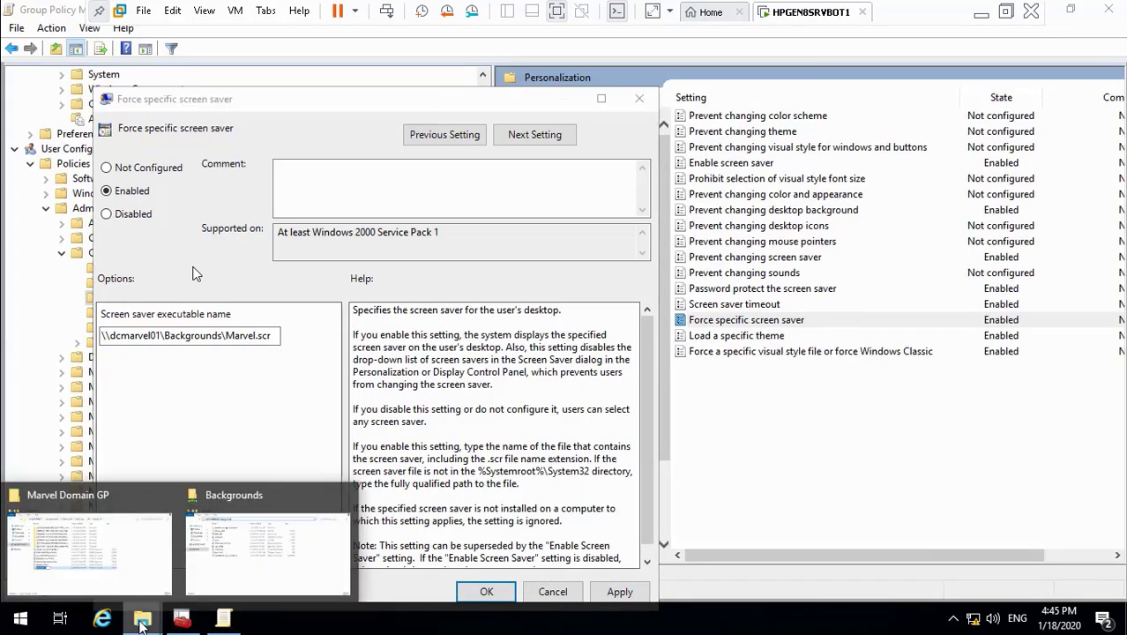
click(270, 547)
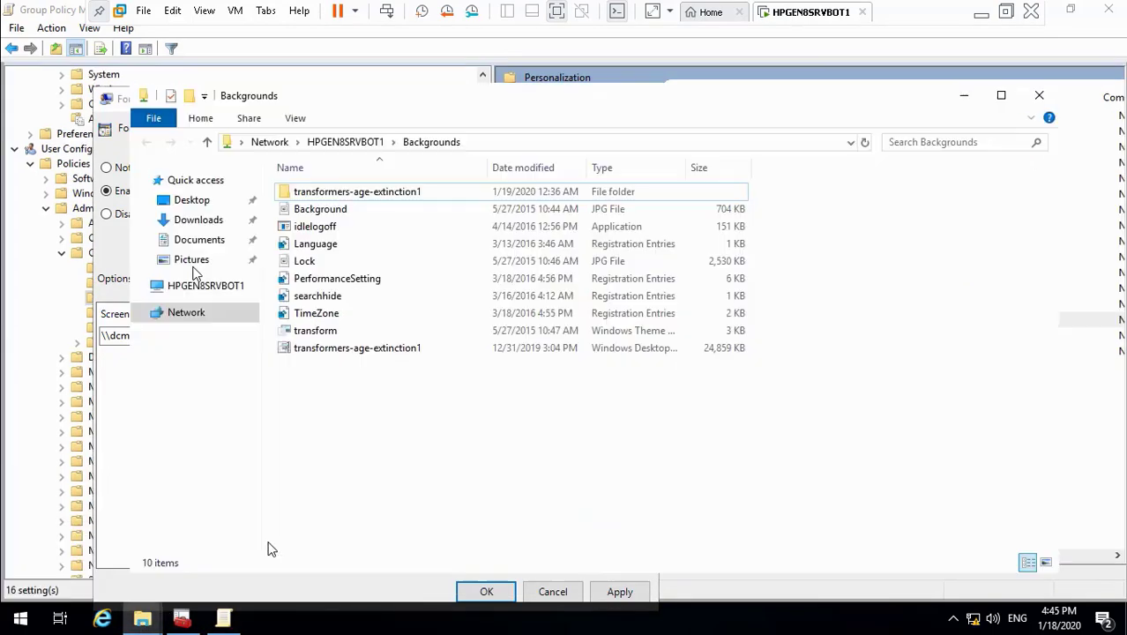
right_click(445, 425)
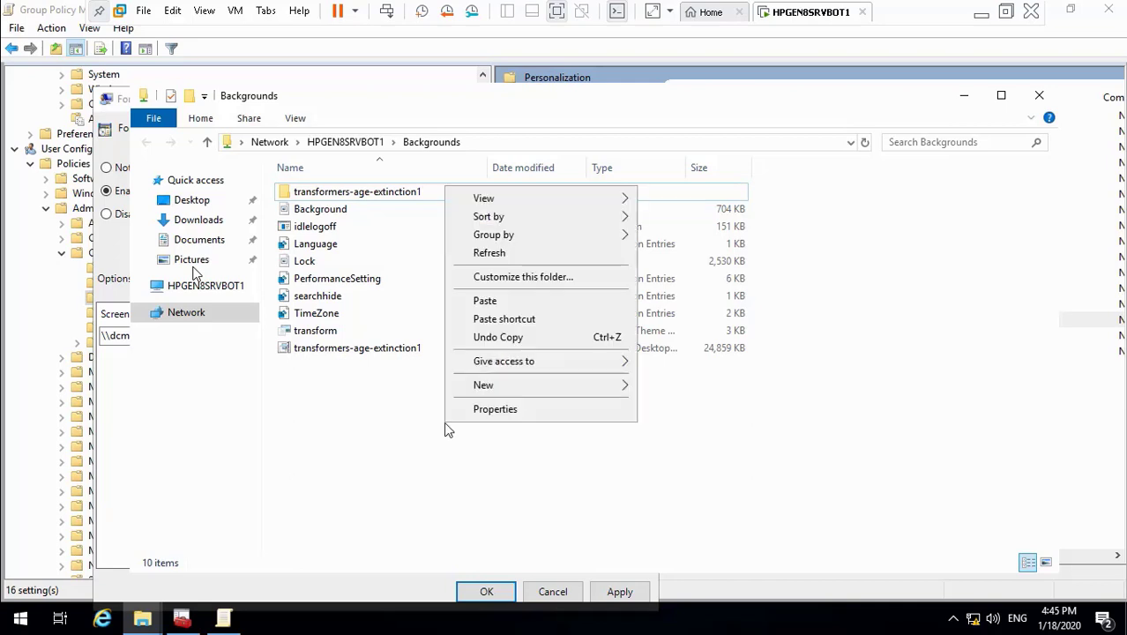
click(521, 301)
- Copy the \\HPGEN8SRVBOT1\Backgrounds folder path from the Explorer address bar
click(572, 144)
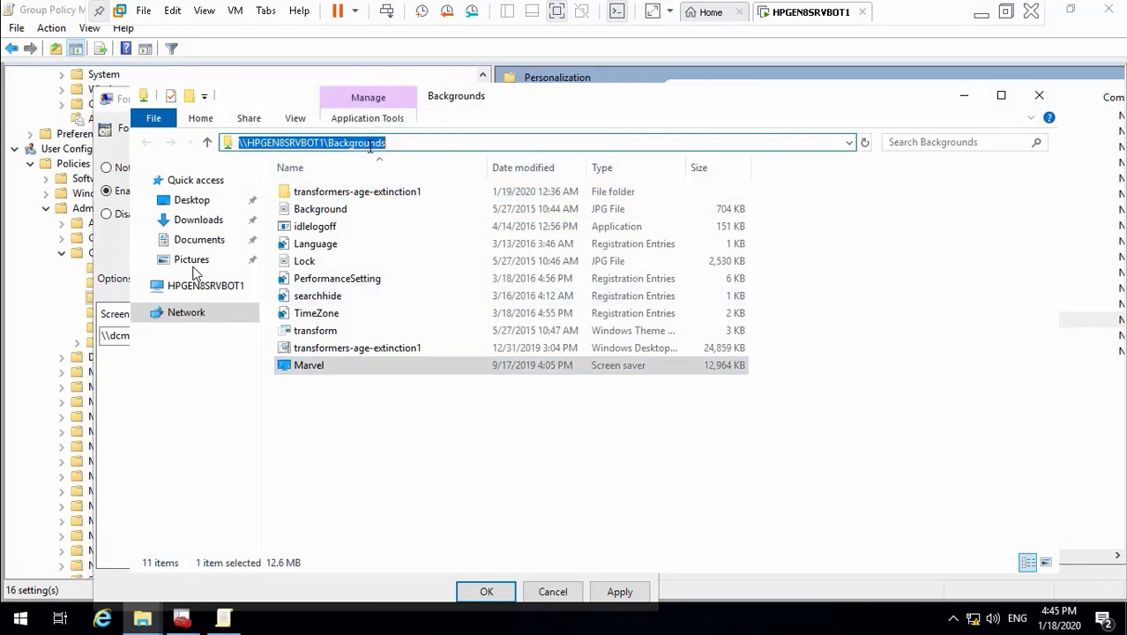
right_click(357, 142)
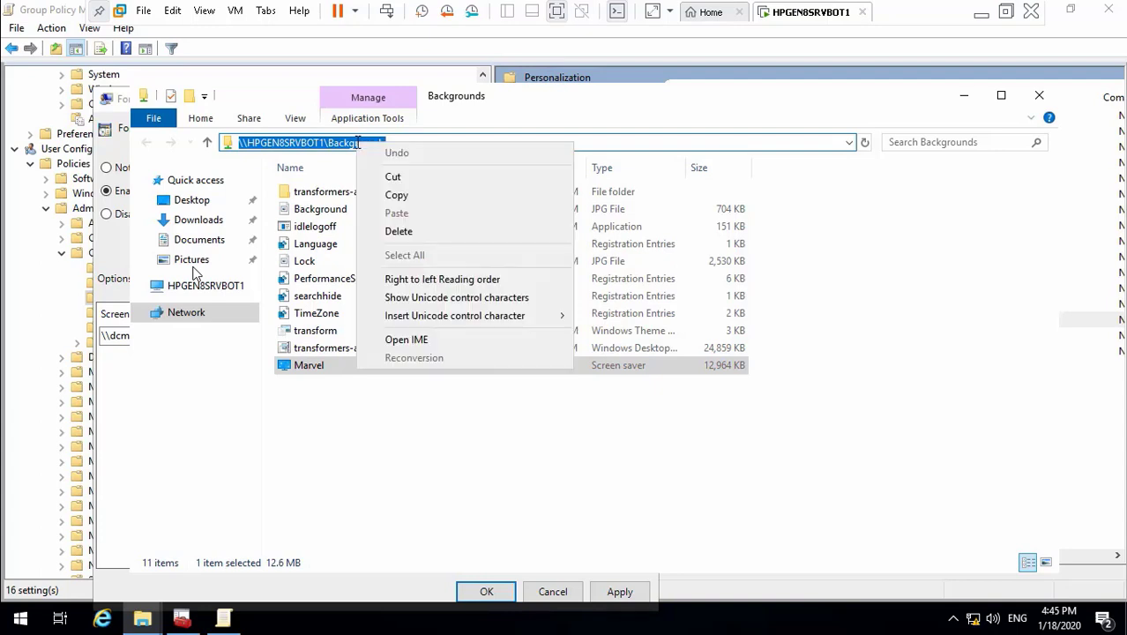
click(398, 196)
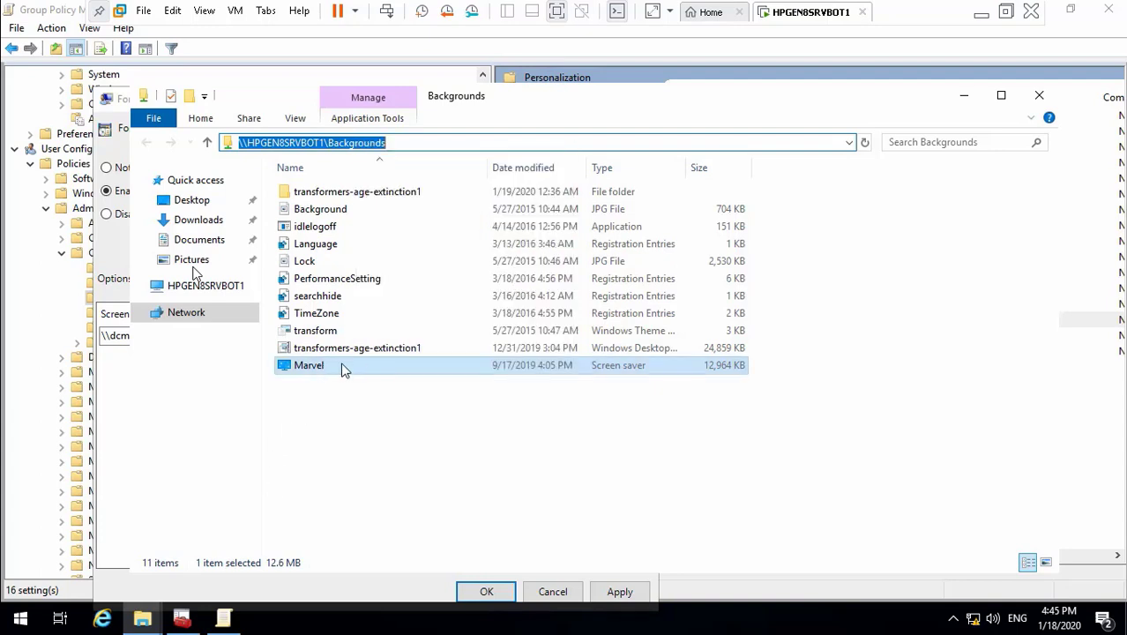
click(962, 95)
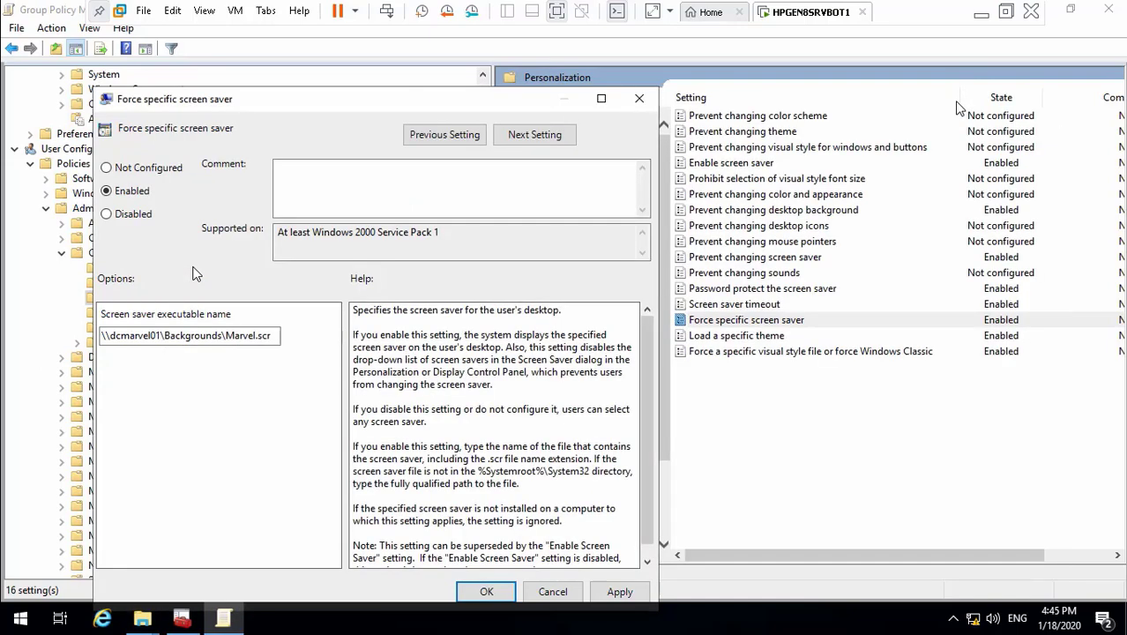
click(226, 336)
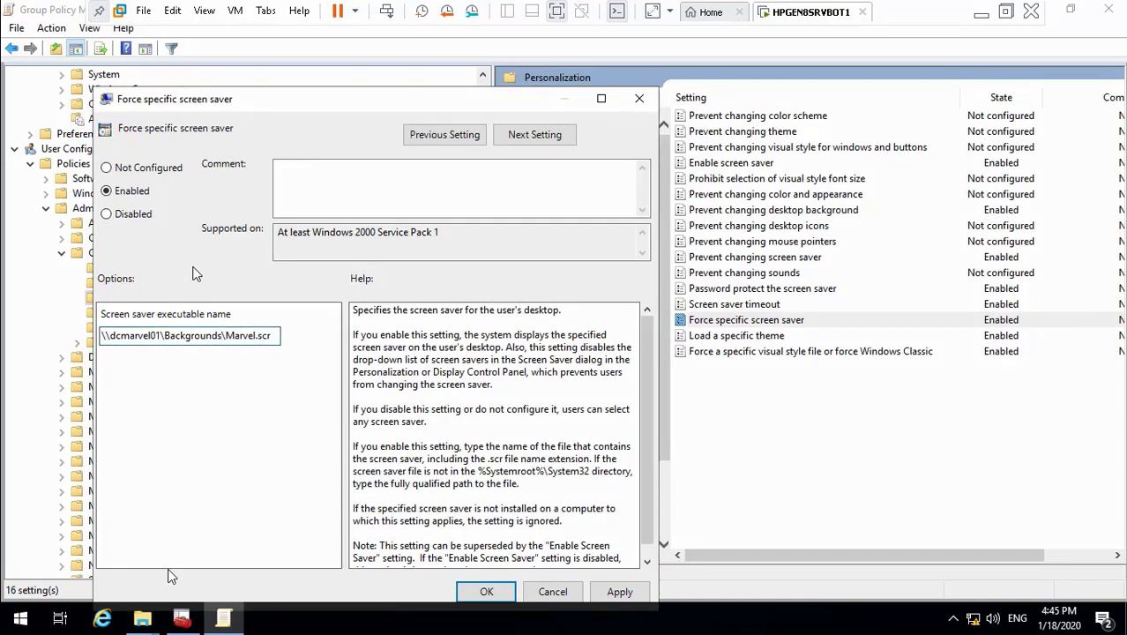
click(142, 619)
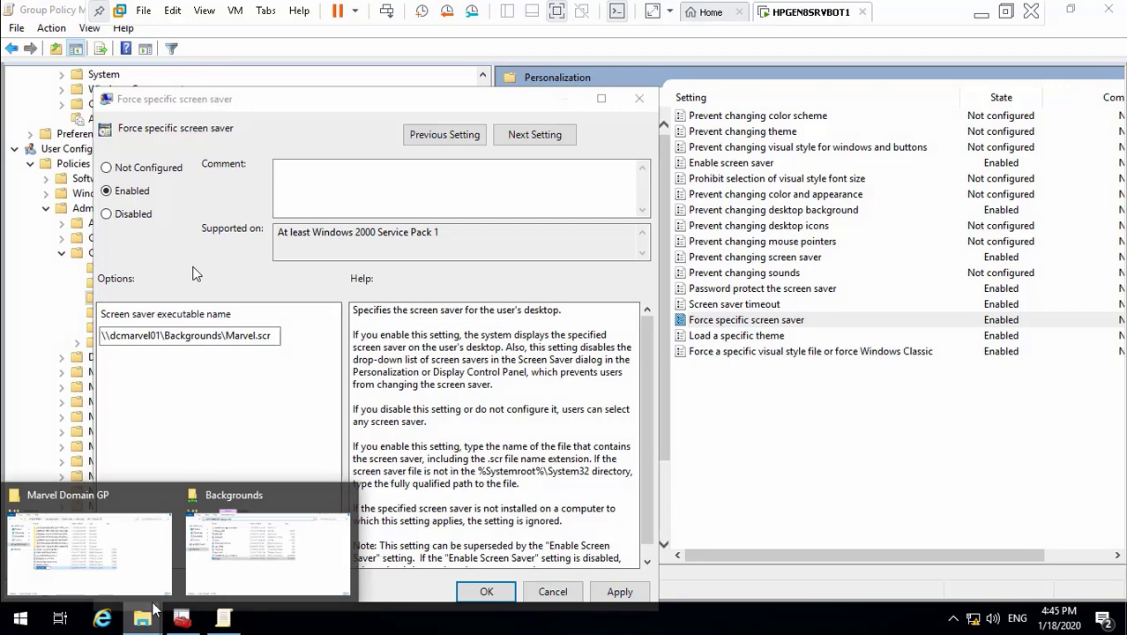
click(258, 537)
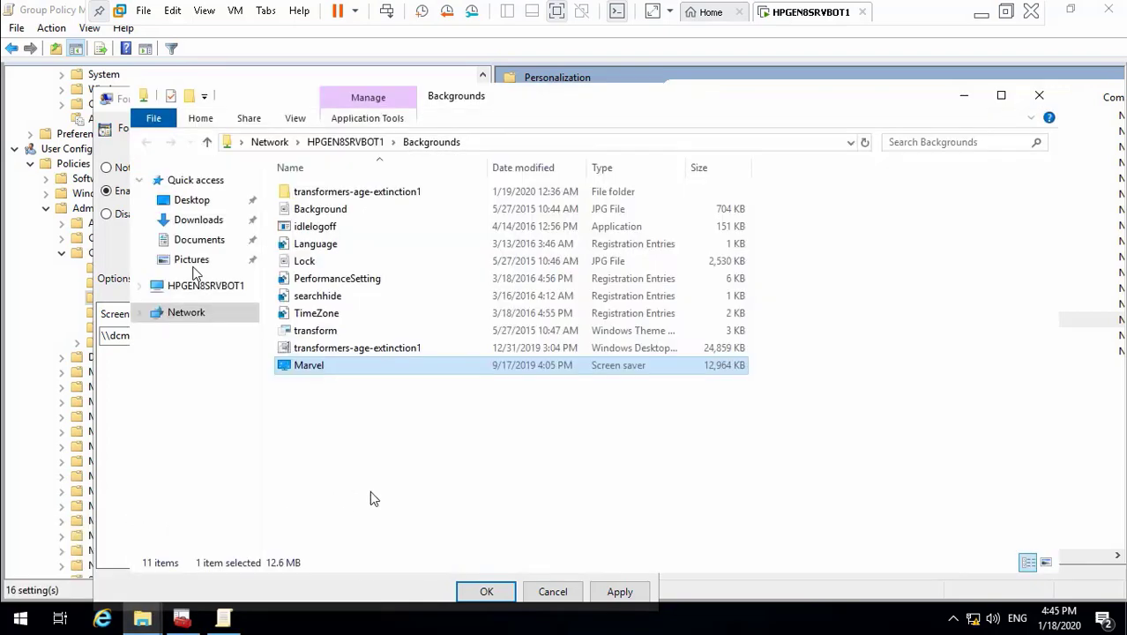
click(545, 142)
right_click(360, 144)
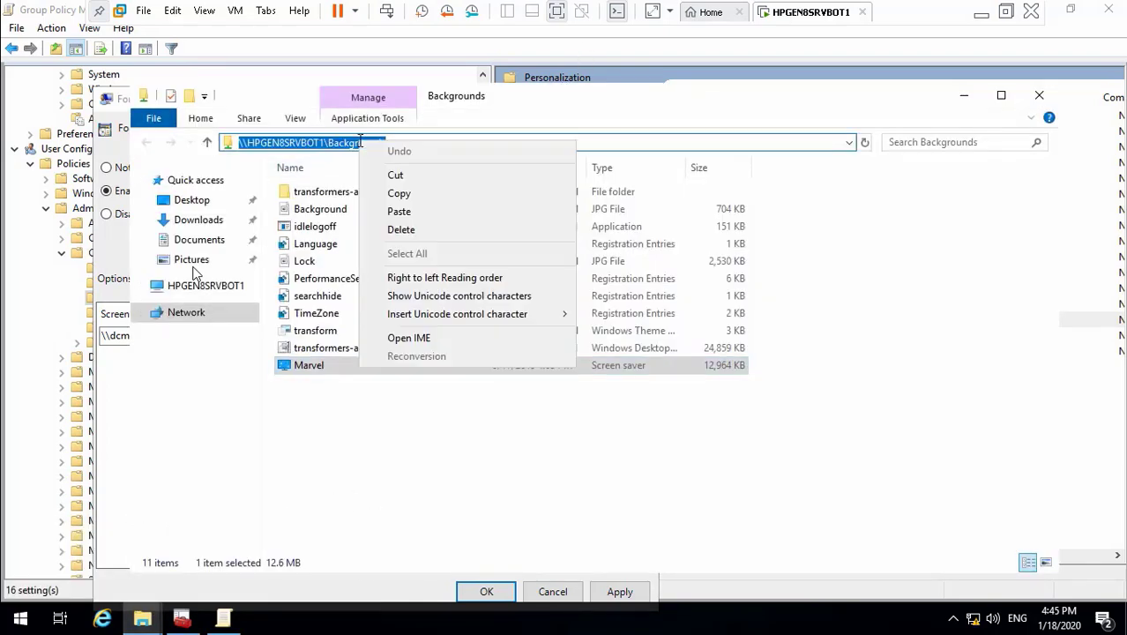
click(408, 195)
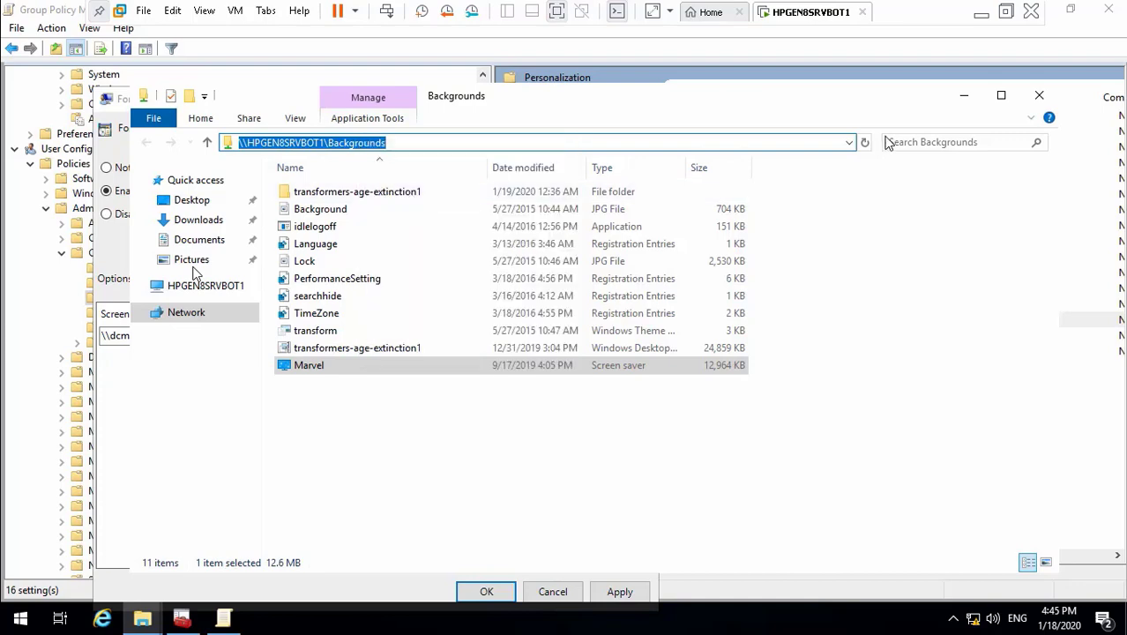
click(966, 99)
- Set the screen saver executable to \\HPGEN8SRVBOT1\Backgrounds\Marvel.scr and apply it
key(BackSpace)
key(BackSpace)
key(BackSpace)
key(BackSpace)
key(BackSpace)
key(BackSpace)
key(BackSpace)
key(BackSpace)
key(BackSpace)
key(BackSpace)
key(BackSpace)
key(BackSpace)
key(BackSpace)
key(BackSpace)
key(BackSpace)
key(BackSpace)
key(BackSpace)
key(BackSpace)
key(BackSpace)
key(BackSpace)
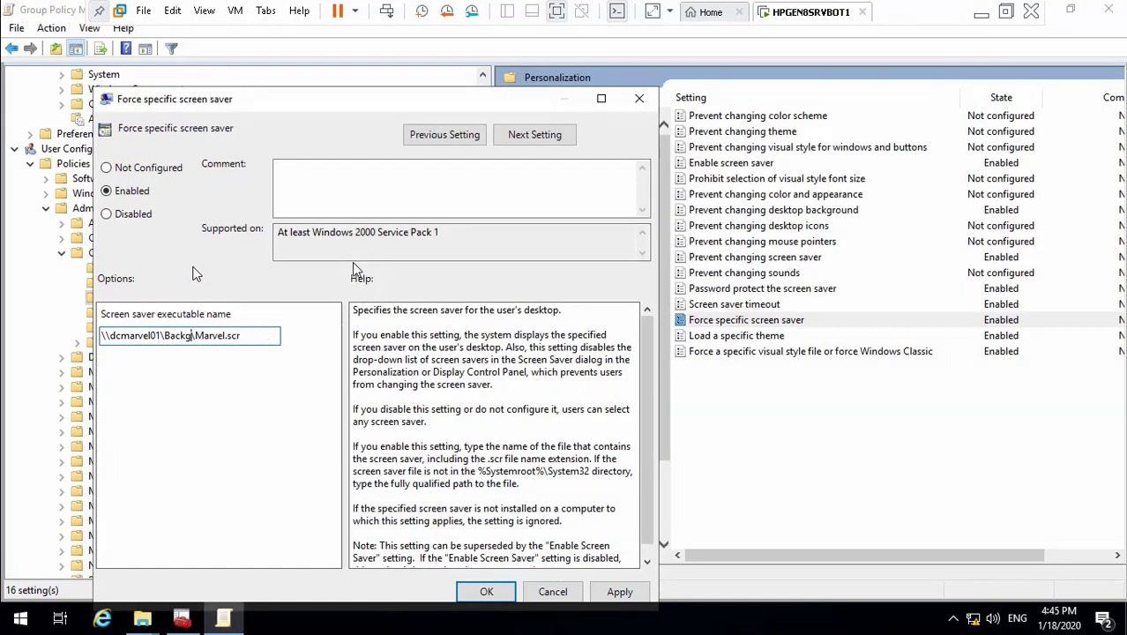
key(ctrl+v)
text(\)
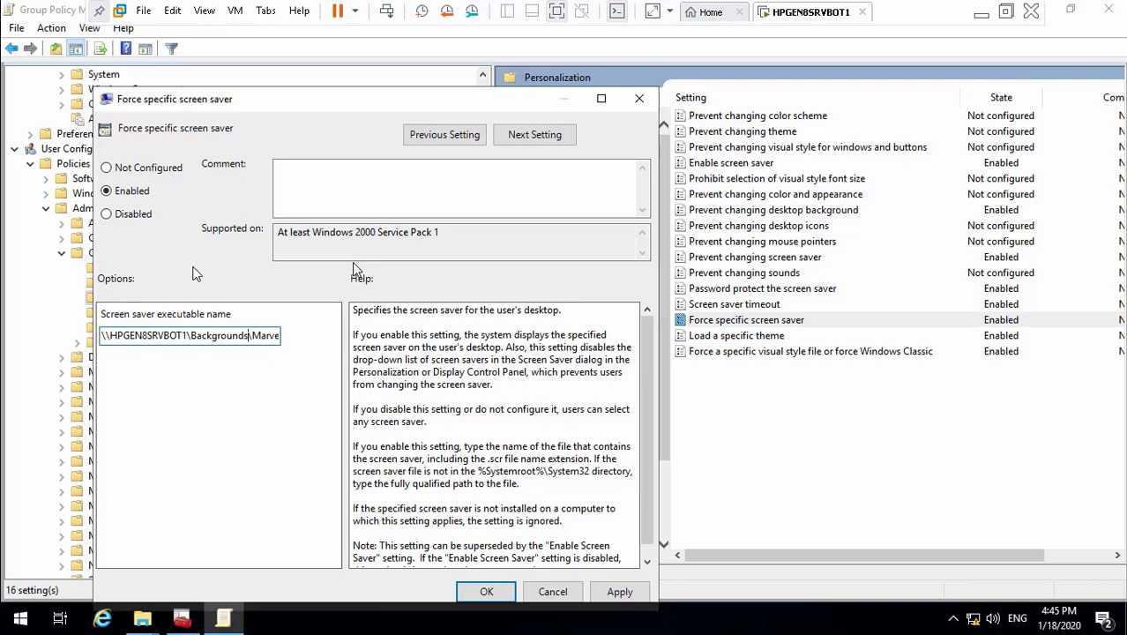
click(620, 592)
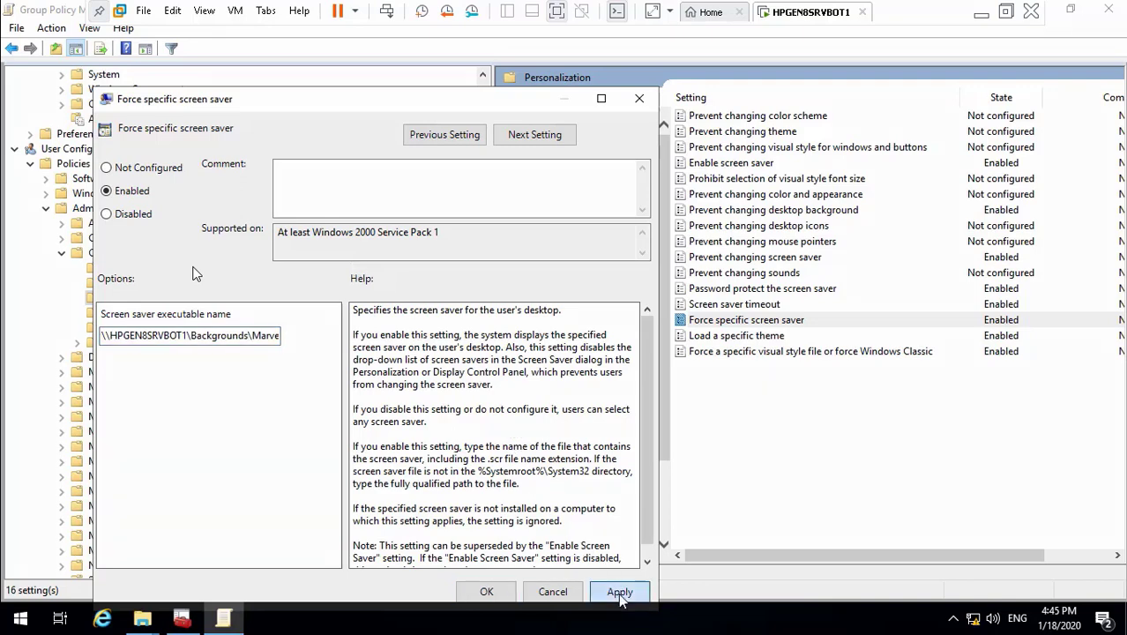
click(486, 593)
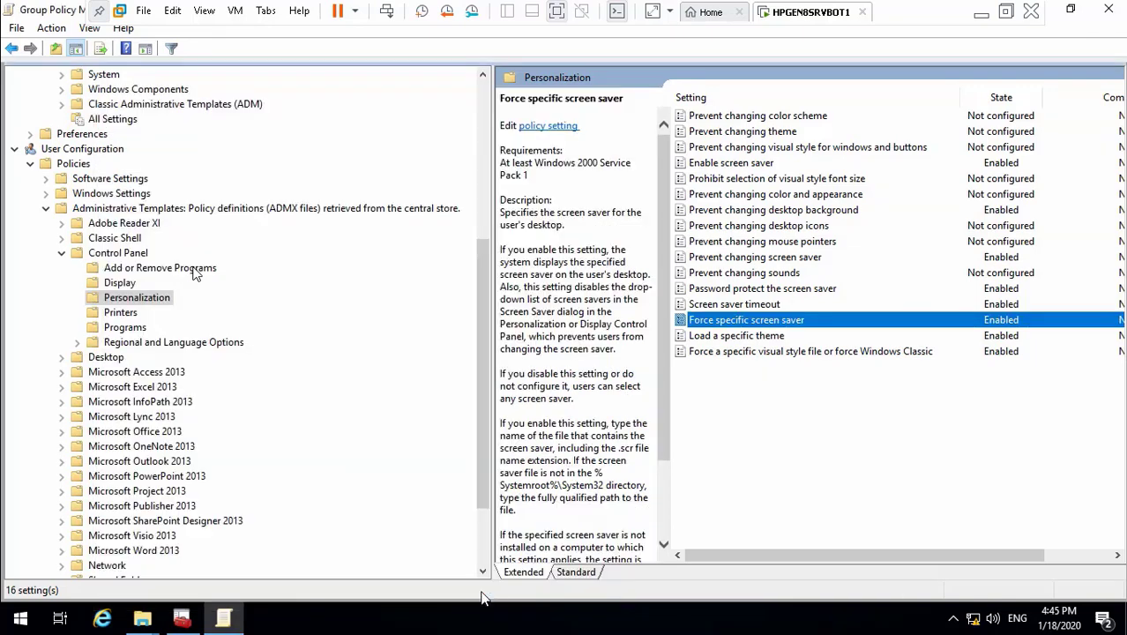
- Open Load a specific theme and copy the transformers-age-extinction1 folder path
double_click(764, 338)
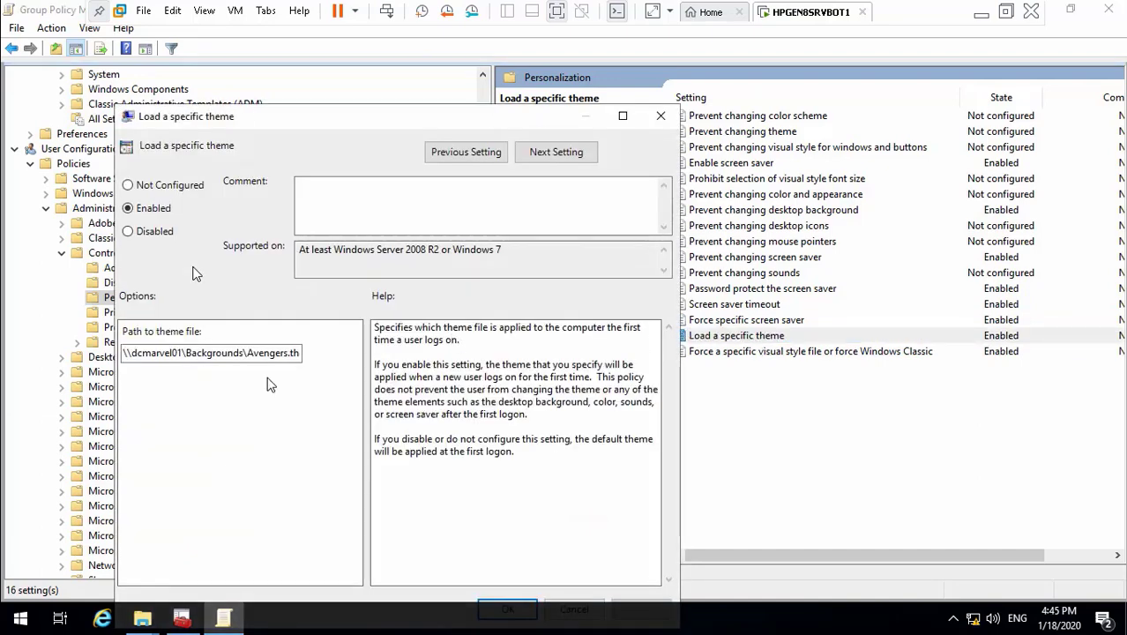
click(142, 618)
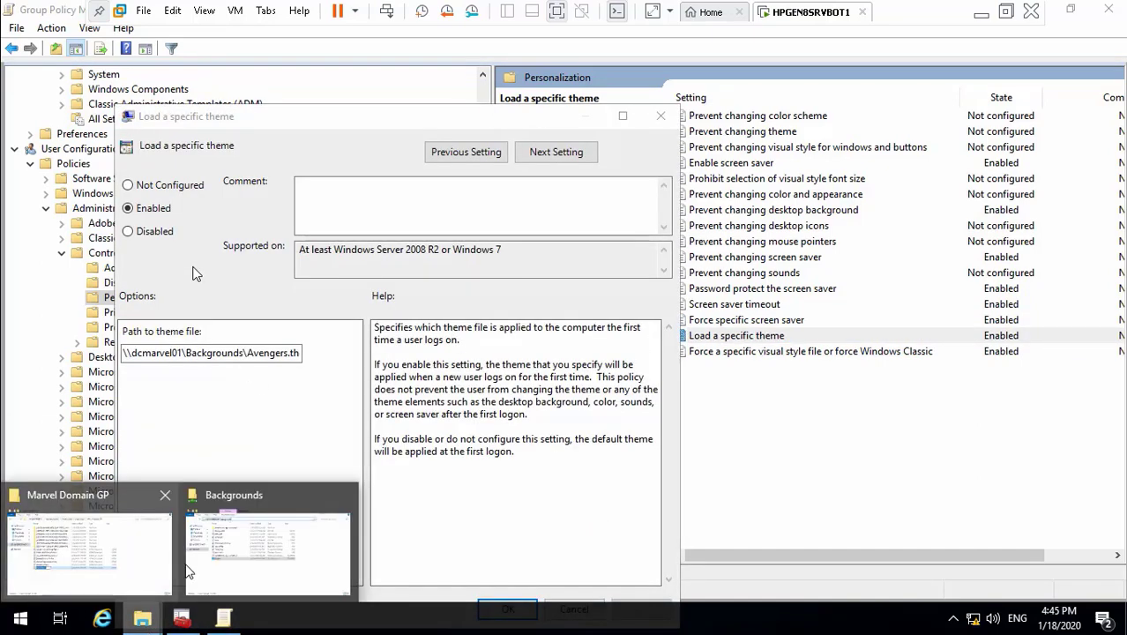
click(251, 556)
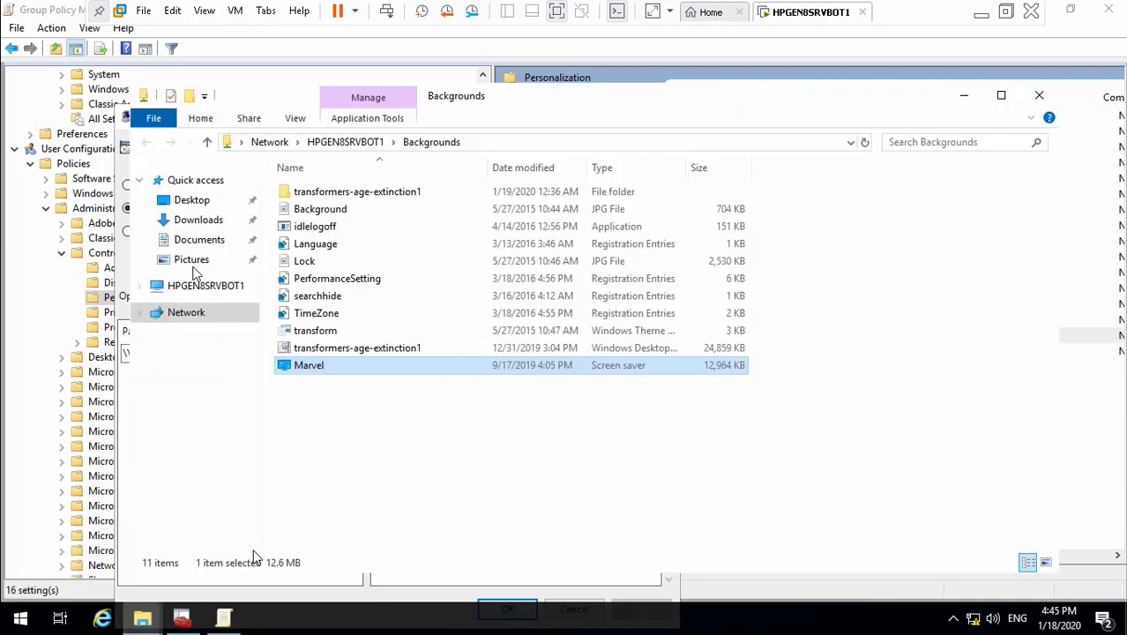
double_click(379, 195)
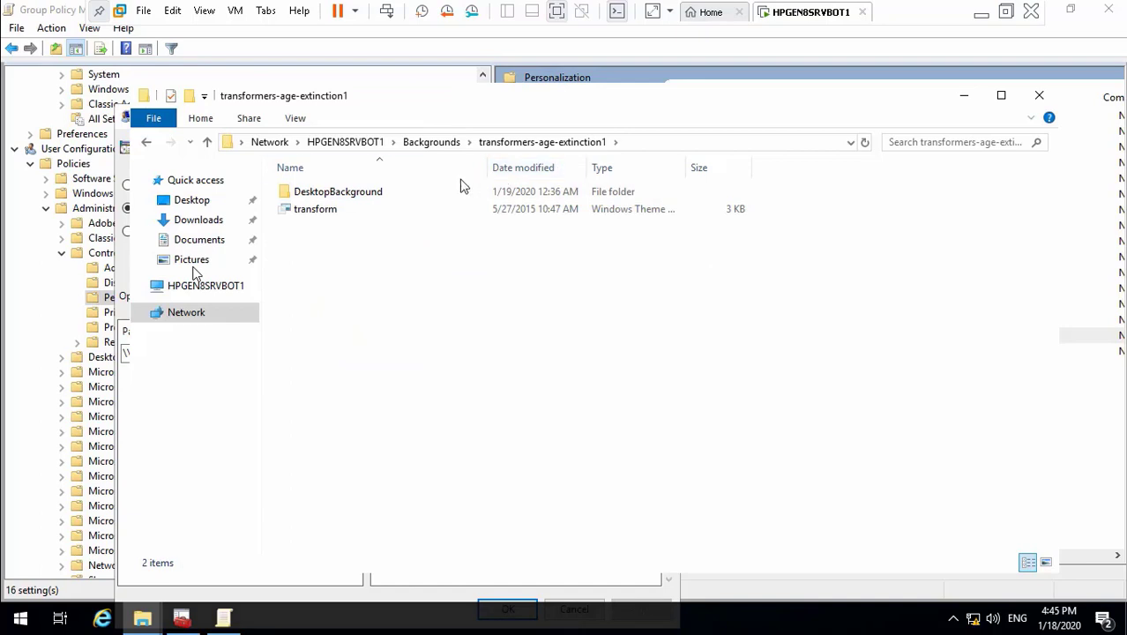
click(672, 141)
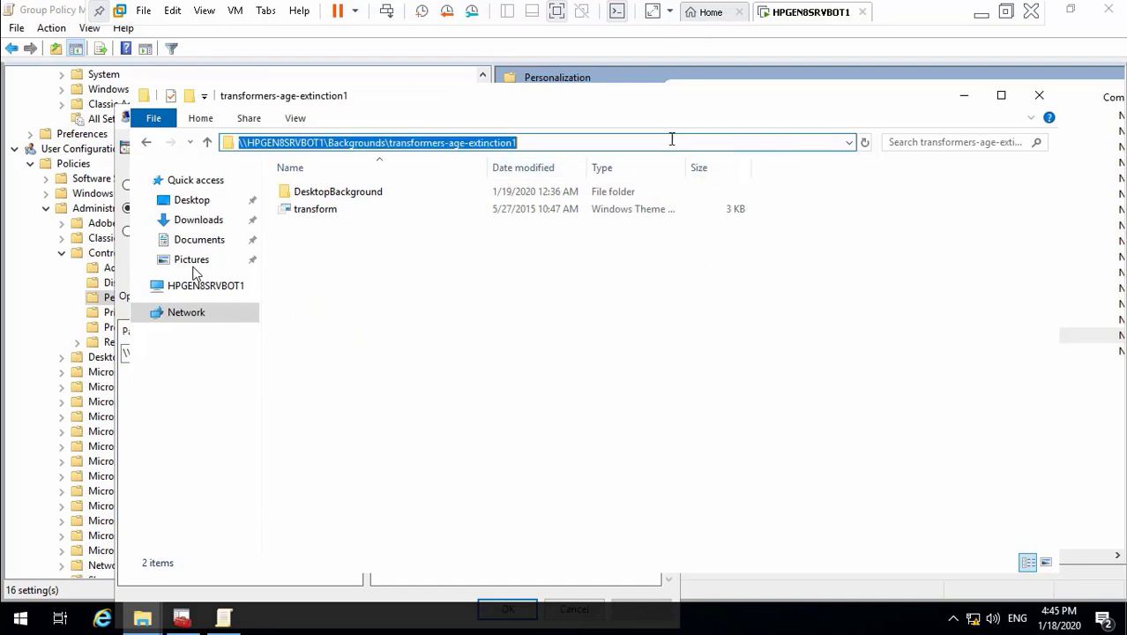
right_click(499, 144)
click(539, 196)
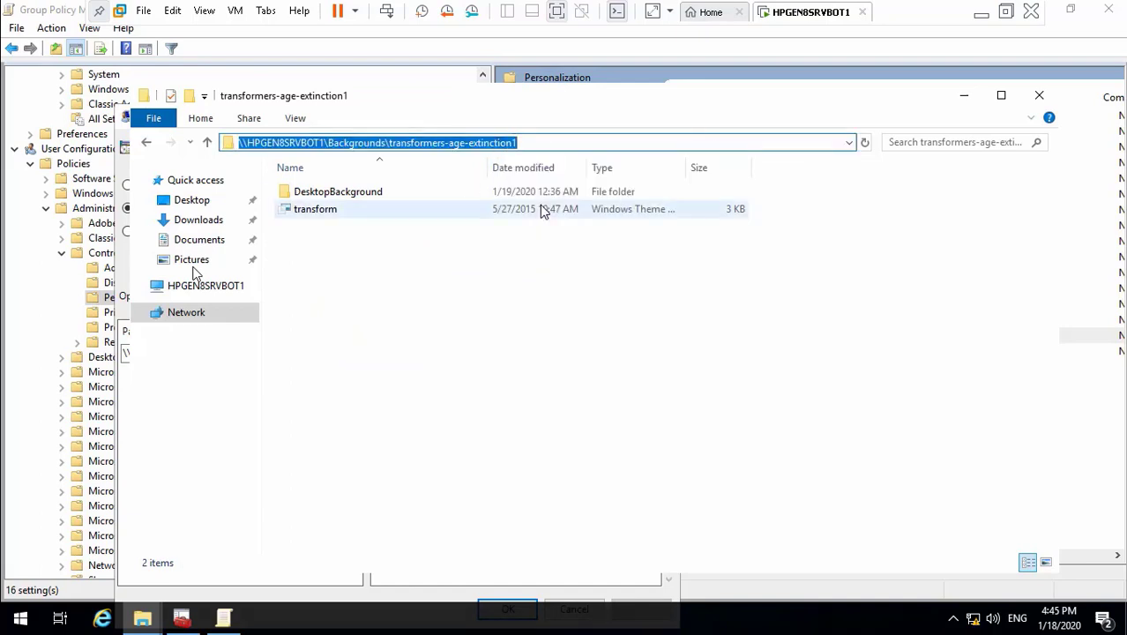
click(963, 96)
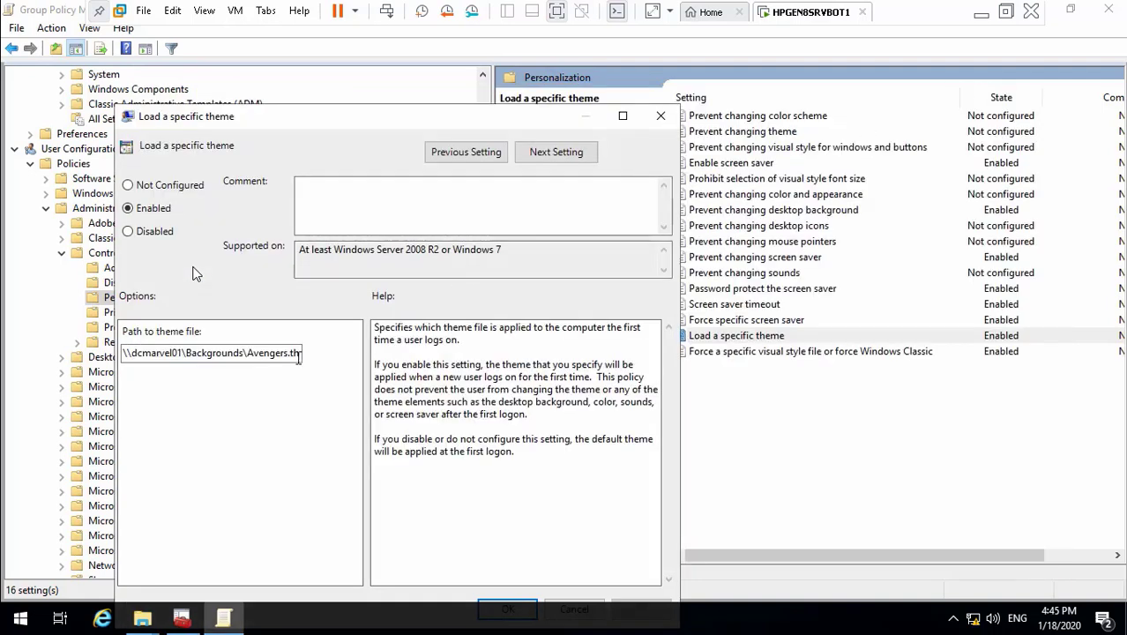
click(244, 352)
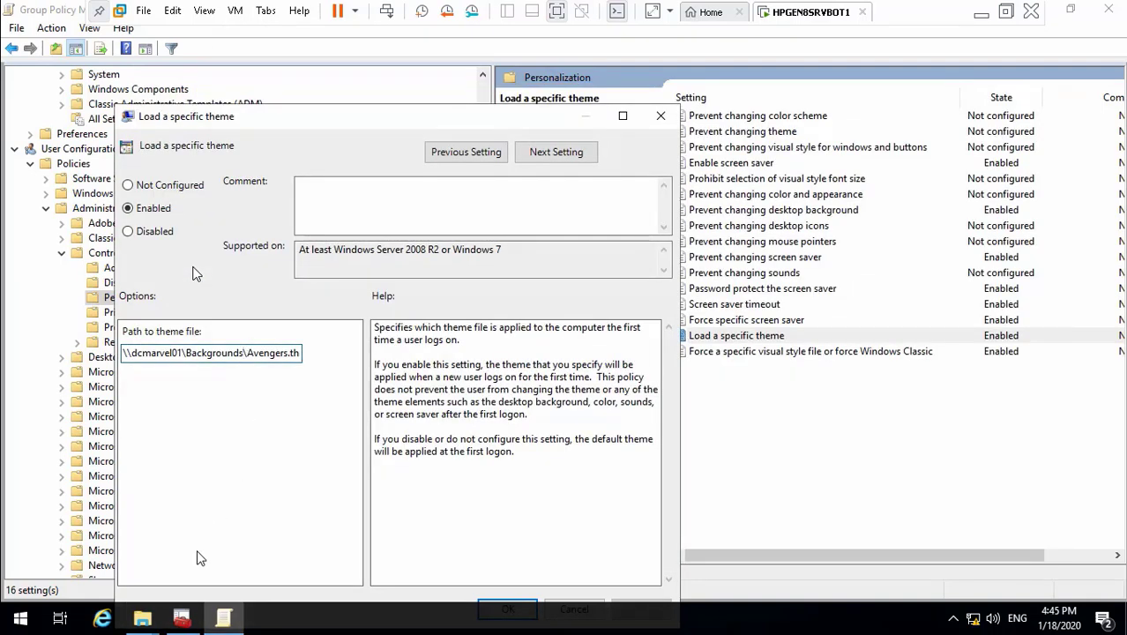
- Paste the \\HPGEN8SRVBOT1\Backgrounds share path into the theme file path
click(143, 618)
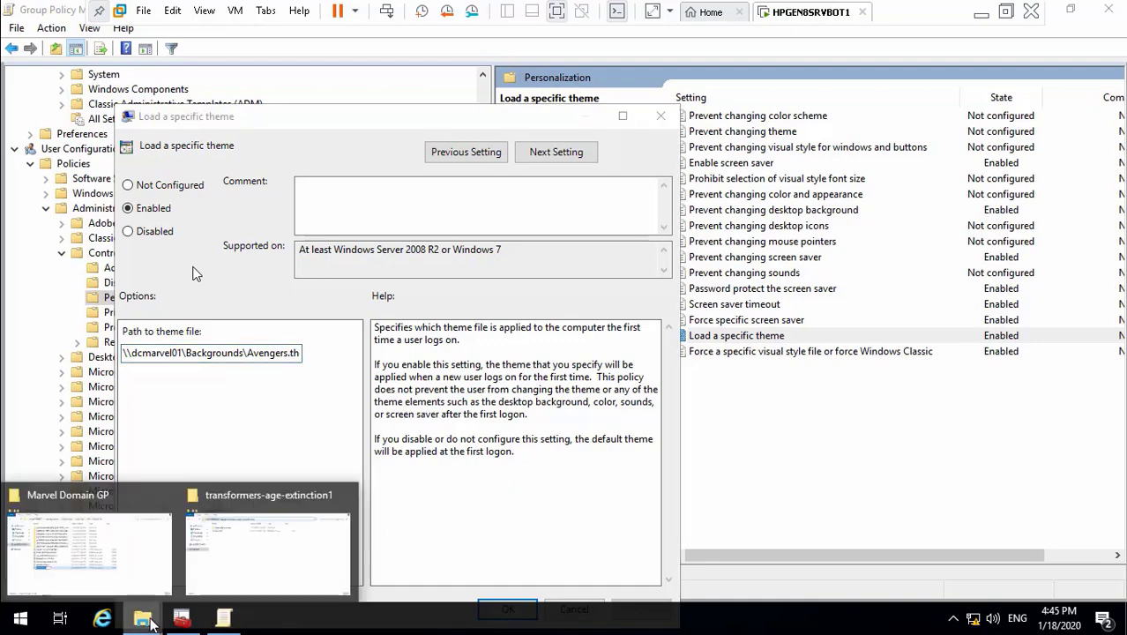
click(236, 556)
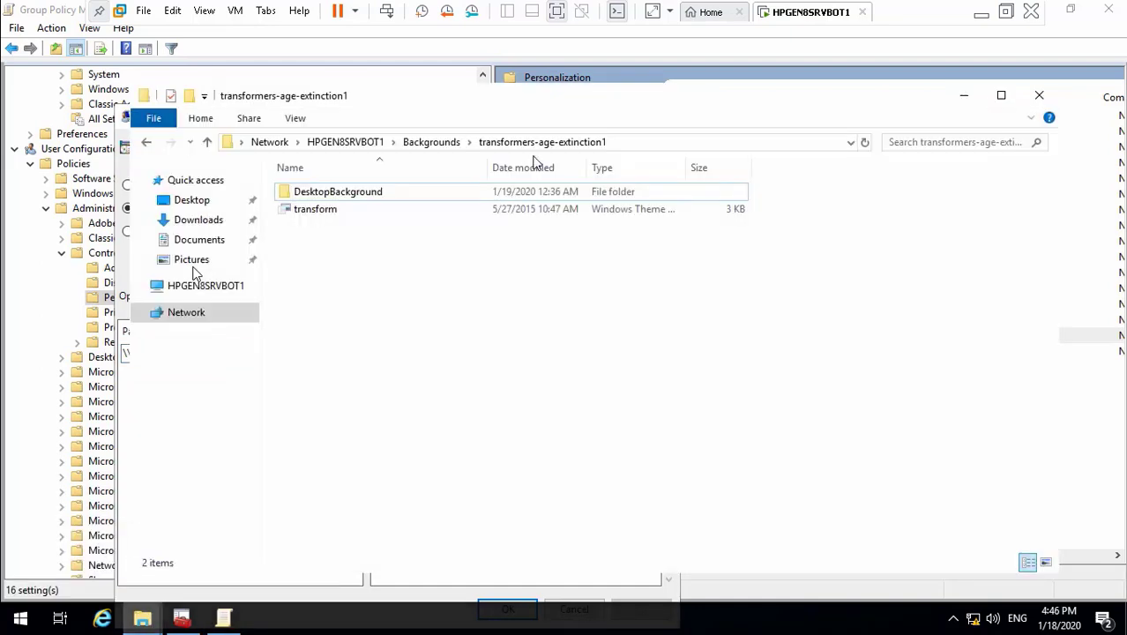
click(432, 143)
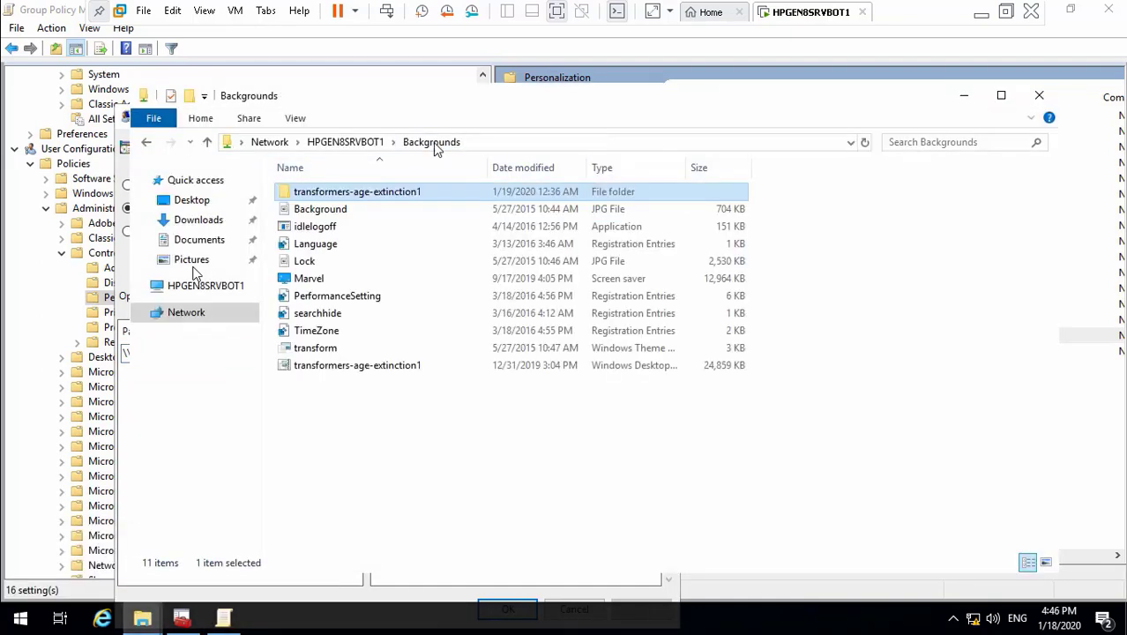
click(485, 146)
right_click(365, 145)
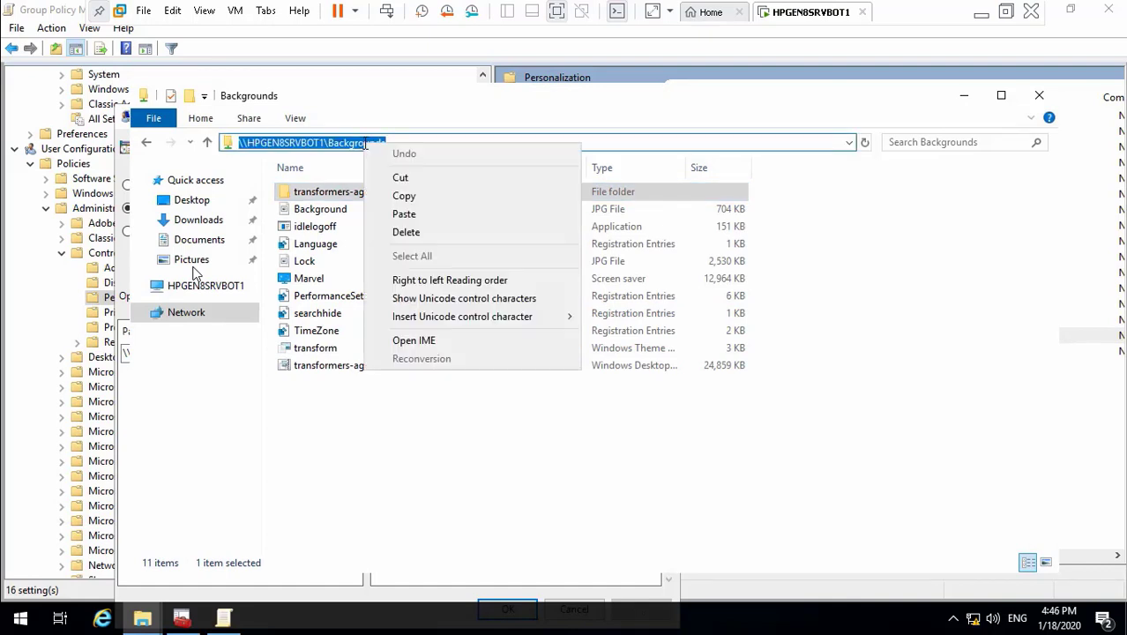
click(408, 196)
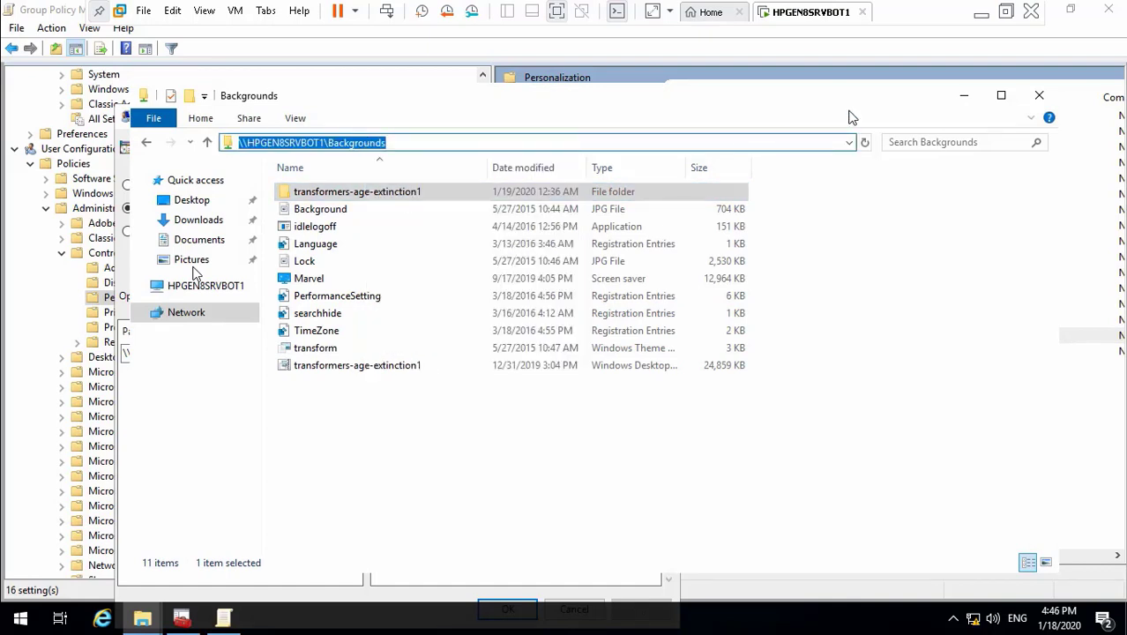
click(964, 94)
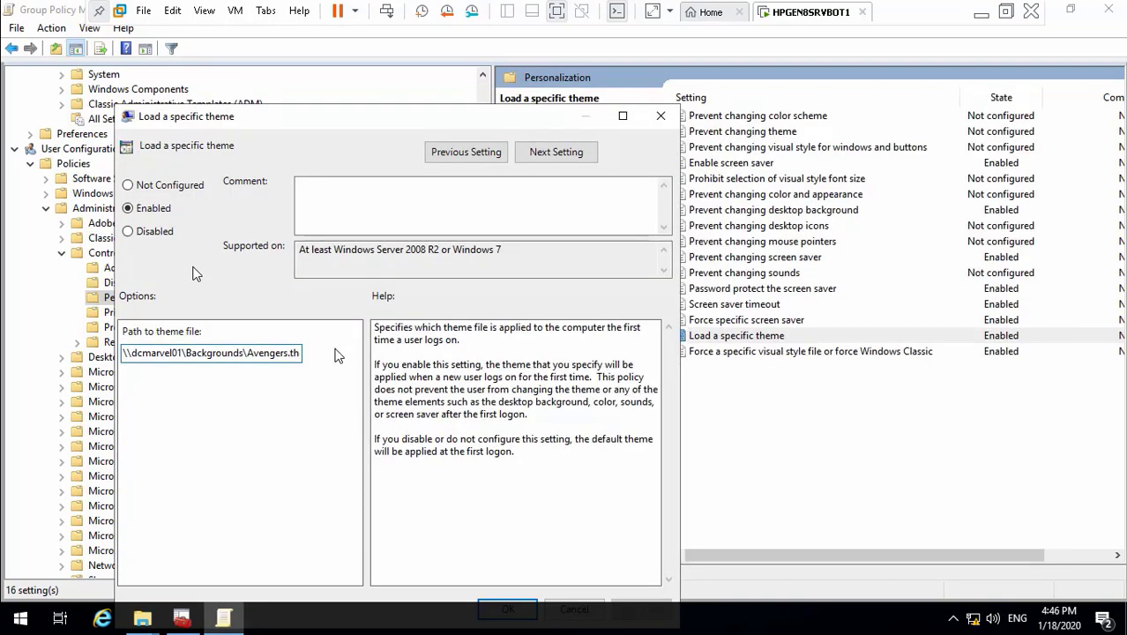
key(BackSpace)
key(BackSpace)
key(BackSpace)
key(BackSpace)
key(BackSpace)
key(BackSpace)
key(BackSpace)
key(BackSpace)
key(BackSpace)
key(BackSpace)
key(BackSpace)
key(BackSpace)
key(BackSpace)
key(BackSpace)
key(BackSpace)
key(BackSpace)
key(BackSpace)
key(BackSpace)
key(BackSpace)
key(BackSpace)
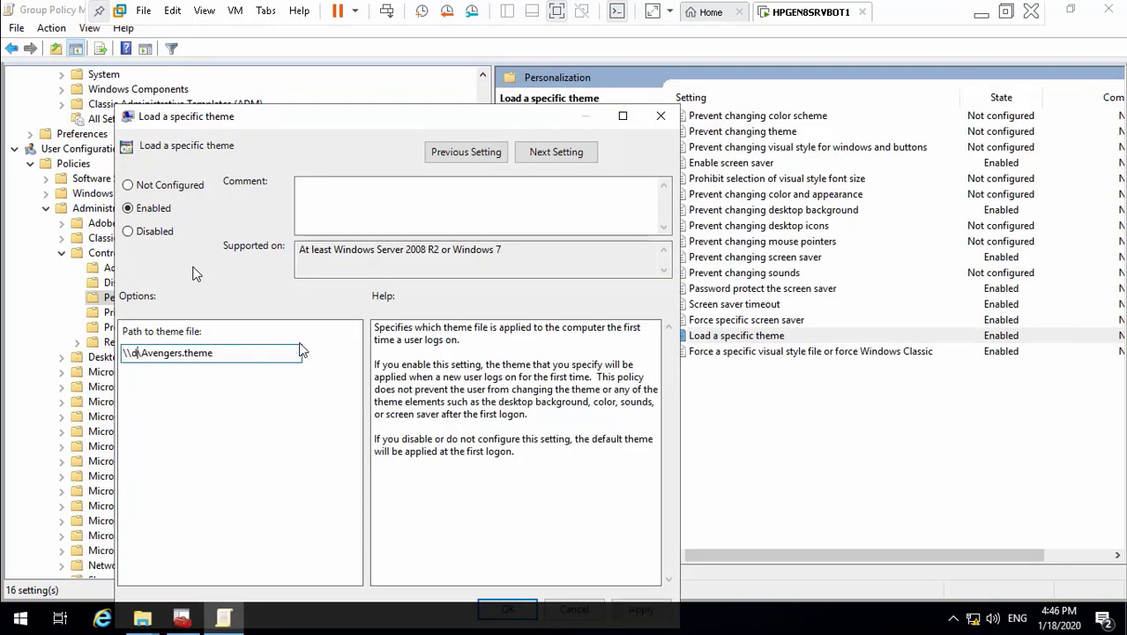
key(BackSpace)
key(BackSpace)
key(BackSpace)
key(ctrl+v)
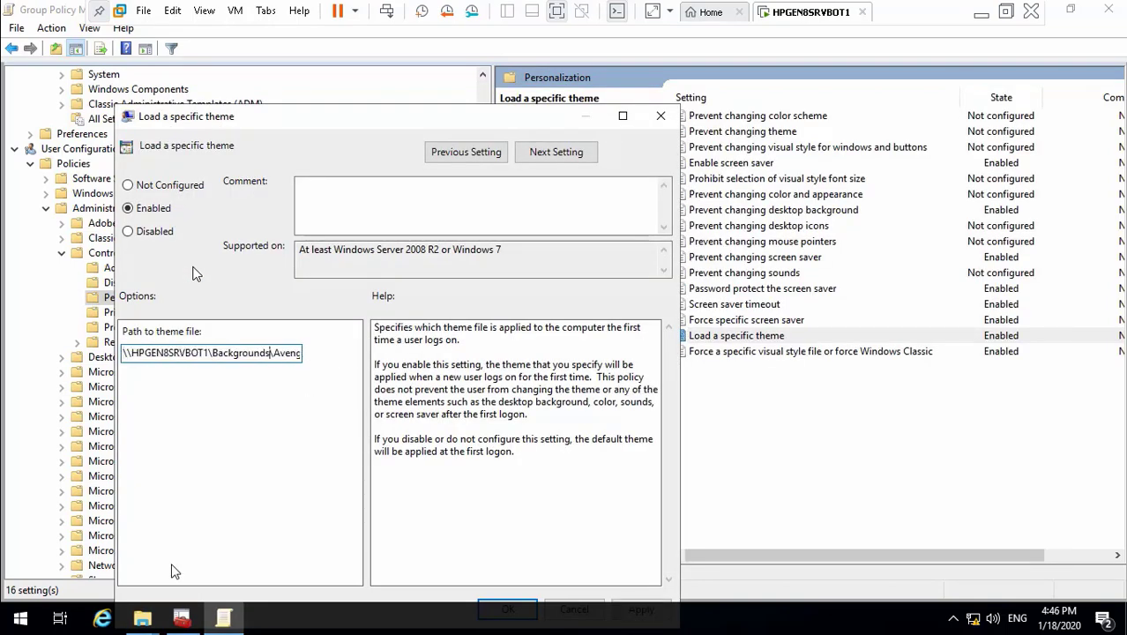
- Check the theme file's exact name and finish the path as transform.theme
mouse_move(143, 617)
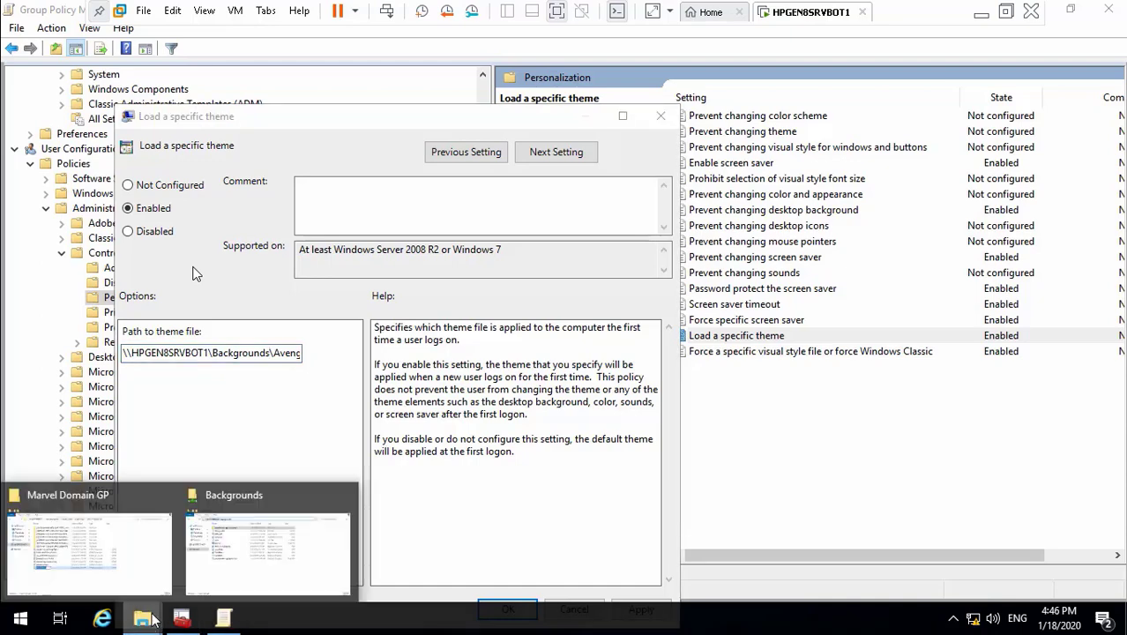
click(235, 551)
right_click(322, 350)
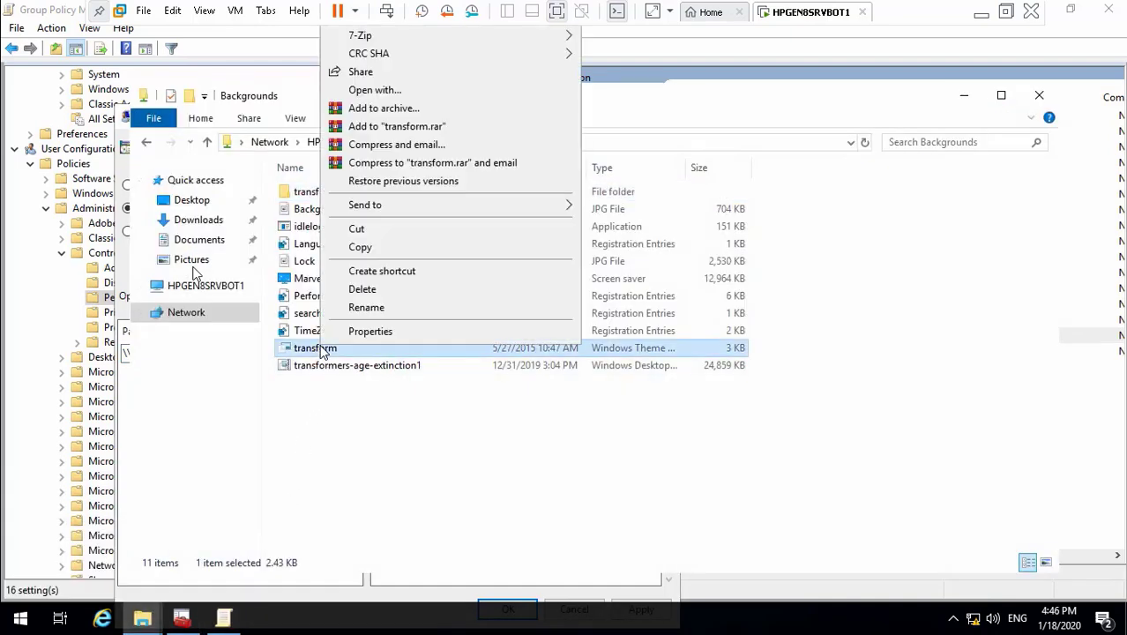
click(390, 310)
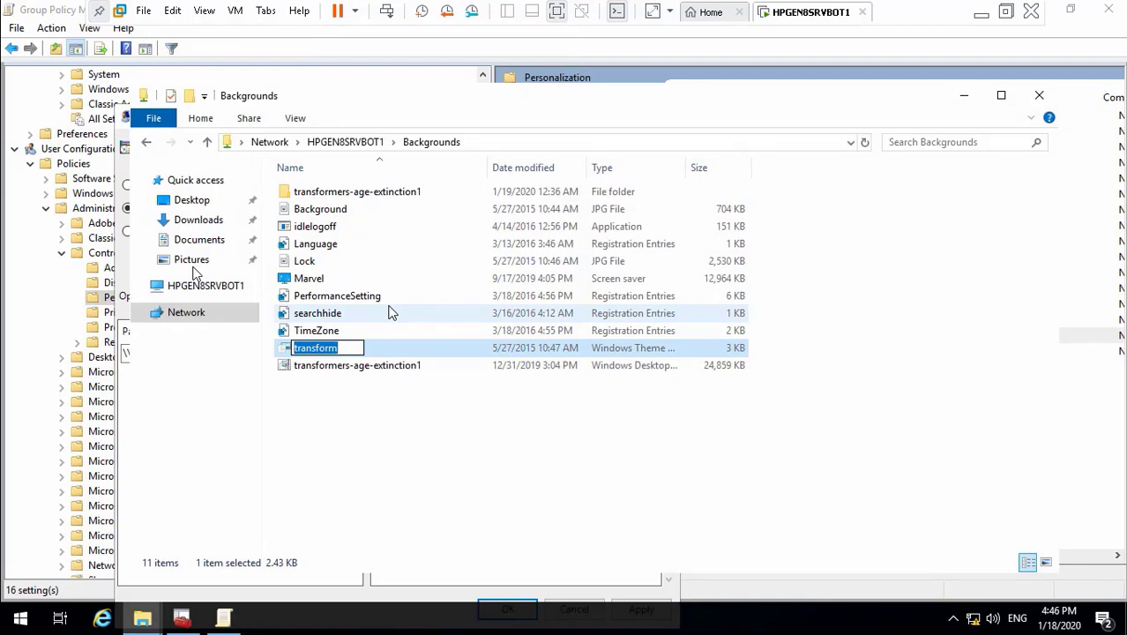
click(1037, 95)
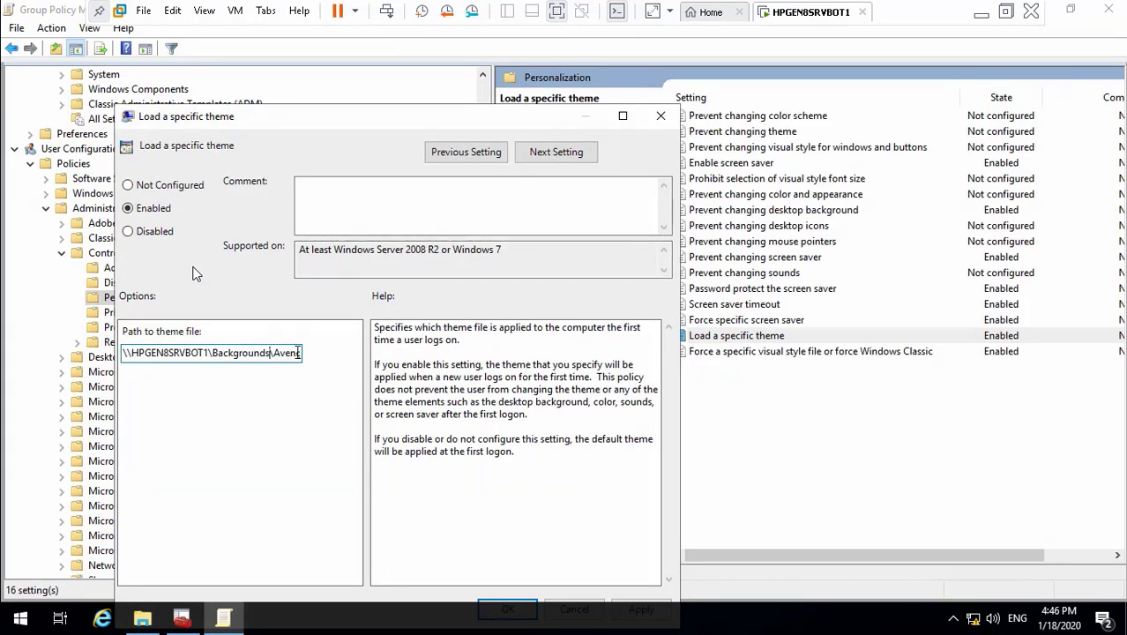
text(gers.theme)
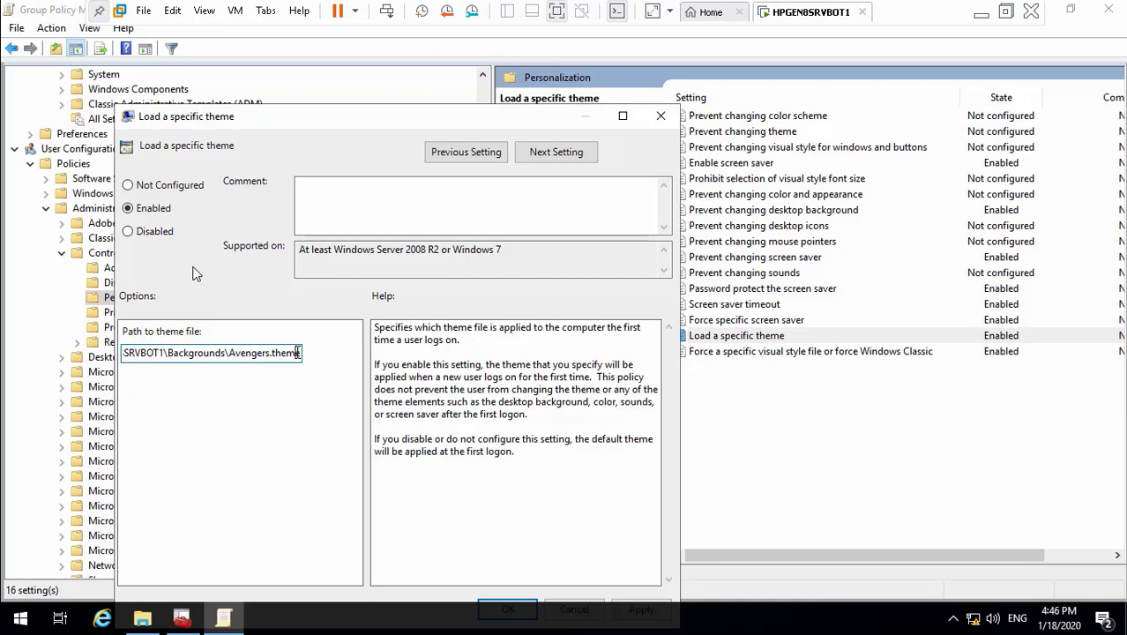
key(BackSpace)
key(BackSpace)
key(BackSpace)
key(BackSpace)
key(BackSpace)
key(BackSpace)
key(BackSpace)
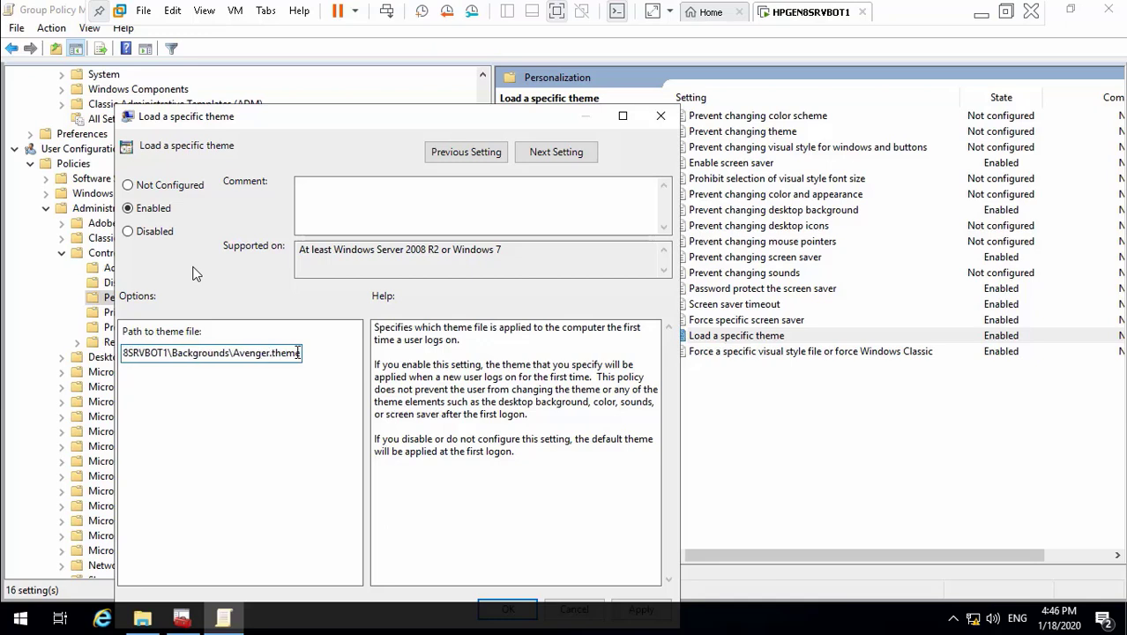
key(BackSpace)
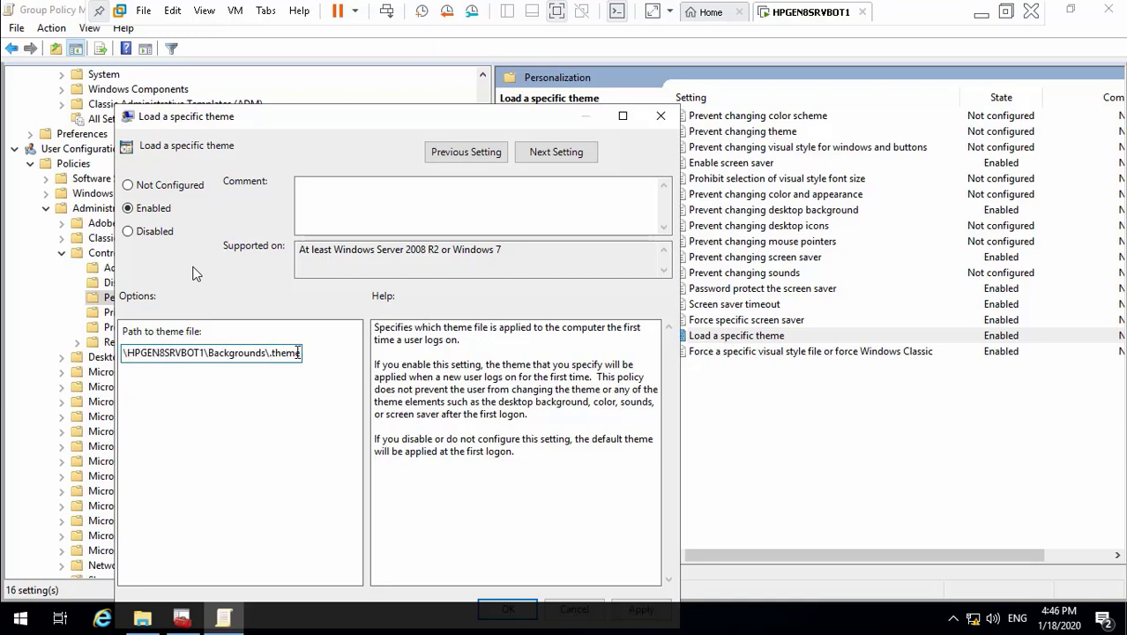
text(transform)
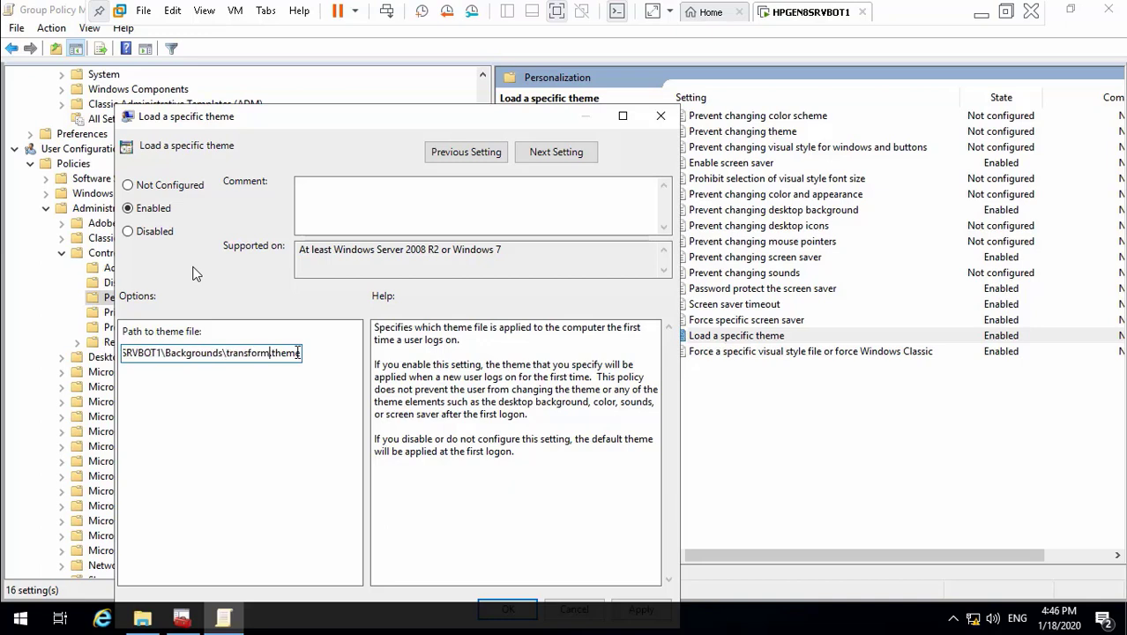
- Apply and save the \\HPGEN8SRVBOT1\Backgrounds\transform.theme theme path
click(637, 610)
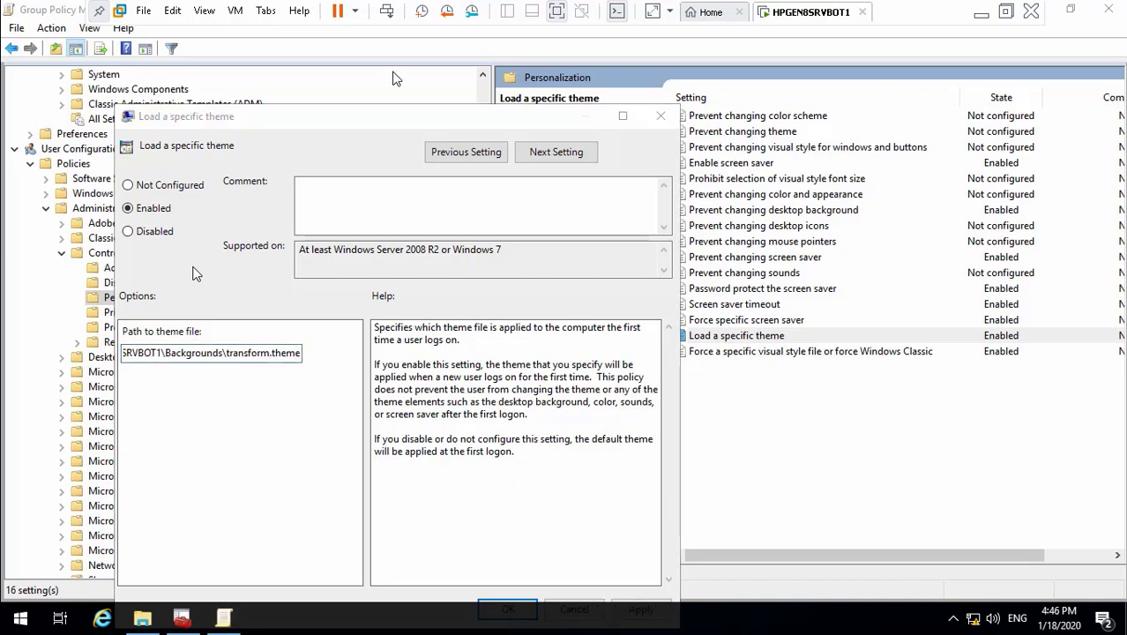
click(392, 121)
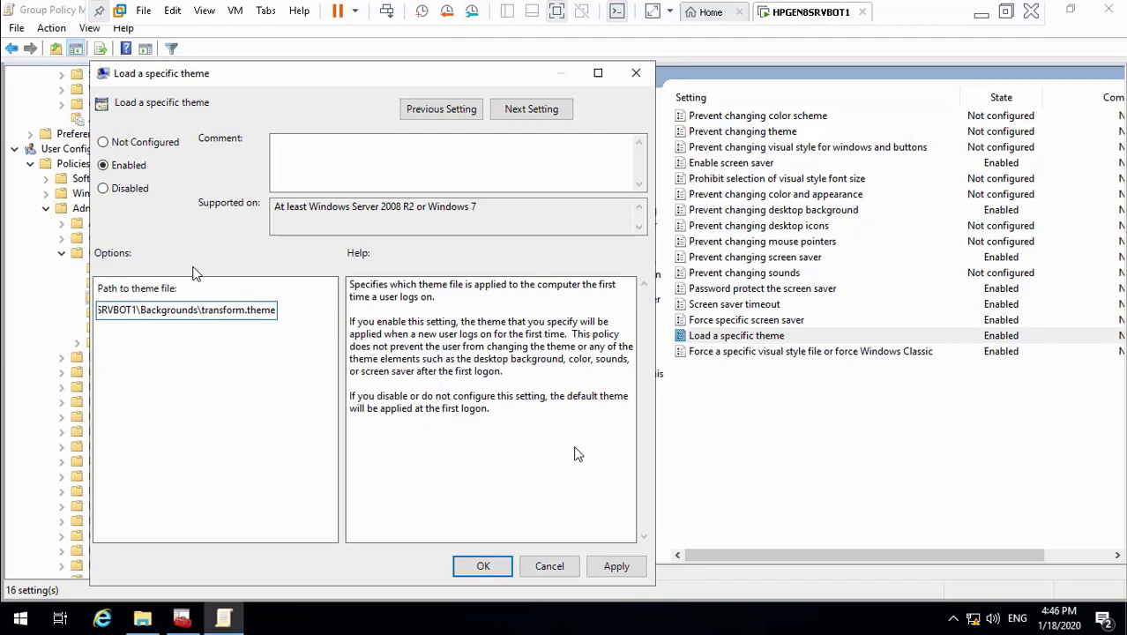
click(617, 566)
click(483, 566)
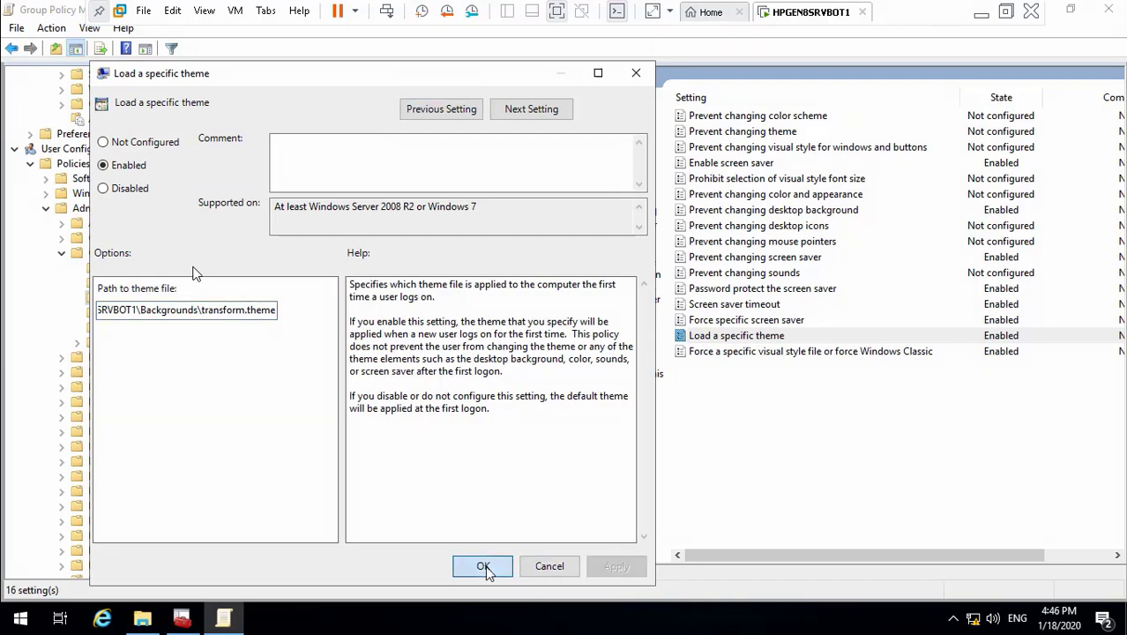
click(830, 353)
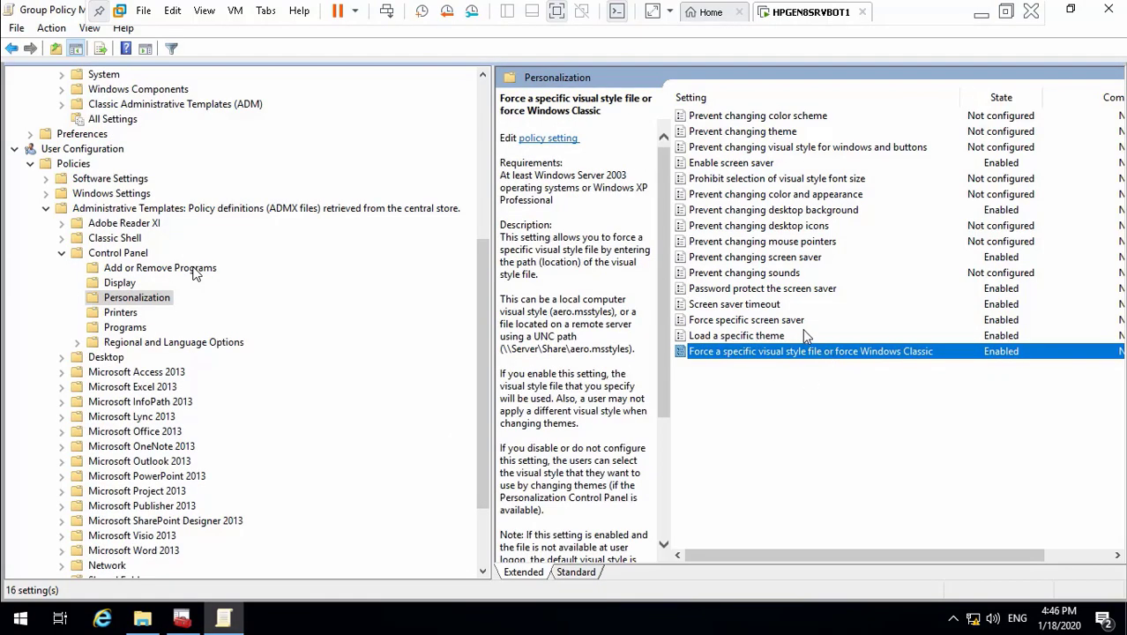
- Review the screen saver descriptions, then open the Desktop > Desktop Wallpaper policy
click(795, 323)
click(778, 305)
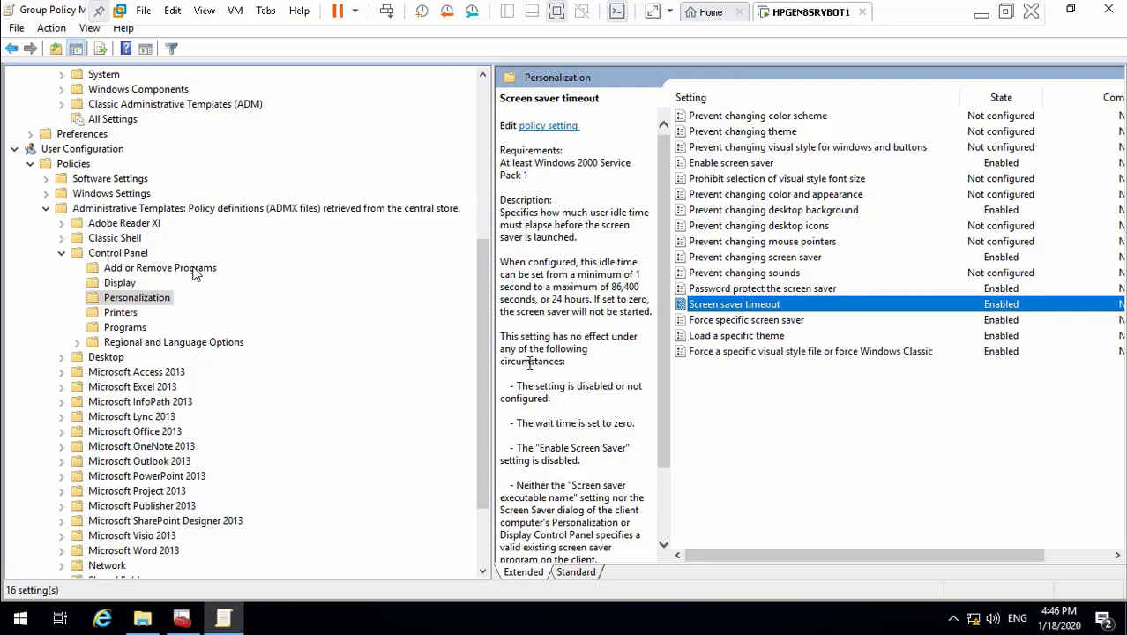
click(105, 357)
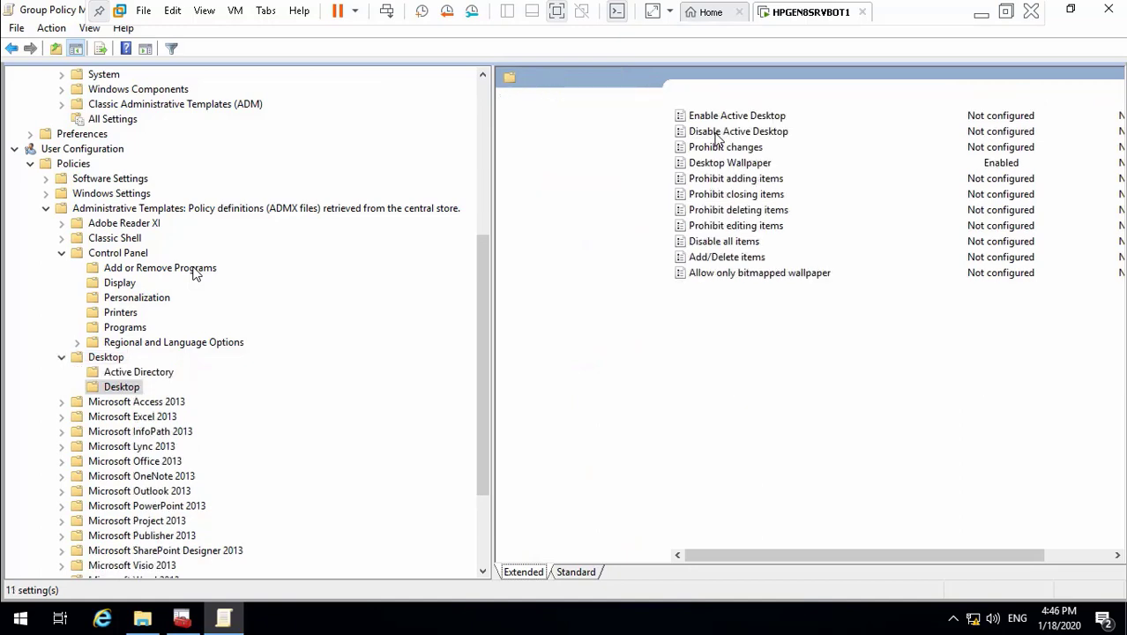
double_click(715, 134)
double_click(735, 164)
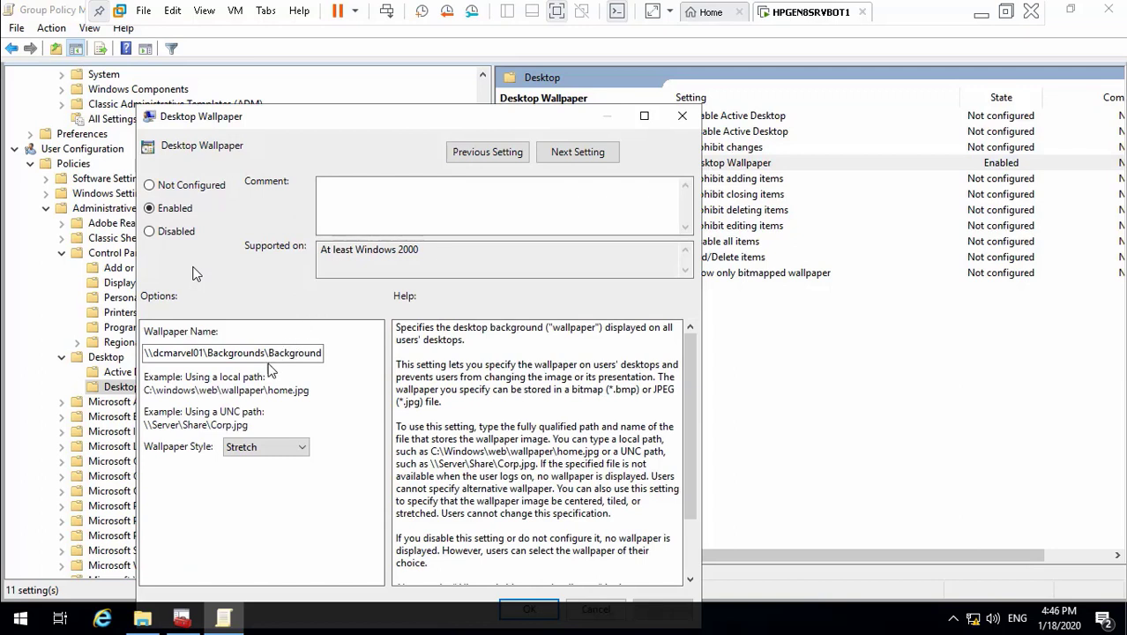
- Try editing the Wallpaper Name with .jpg and transform, then undo the edits
click(262, 353)
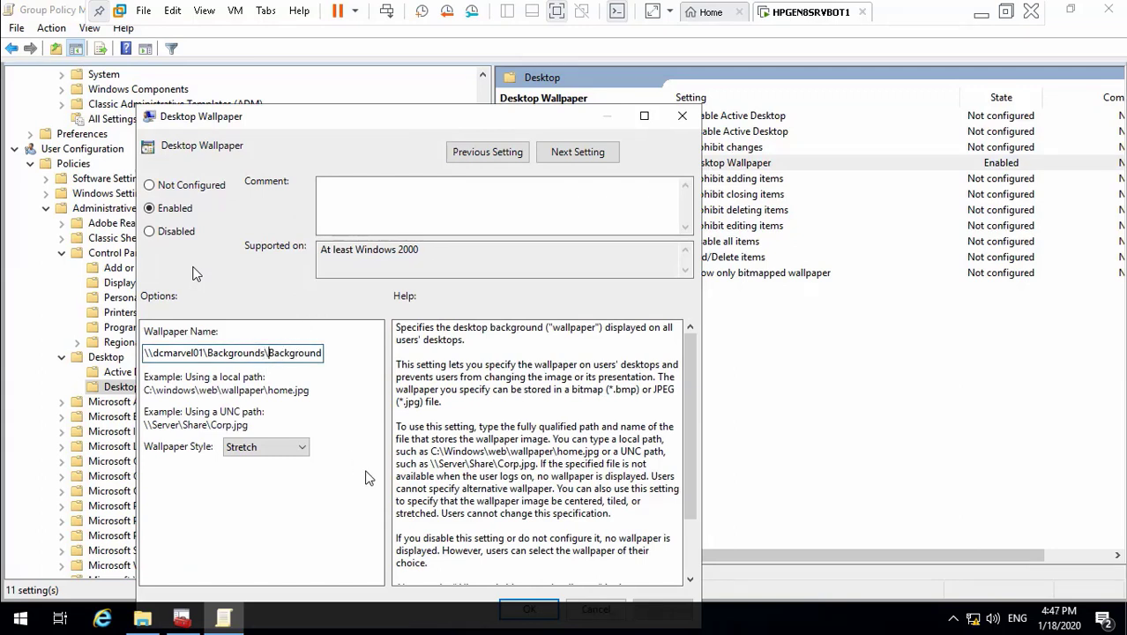
key(End)
text(.jpg)
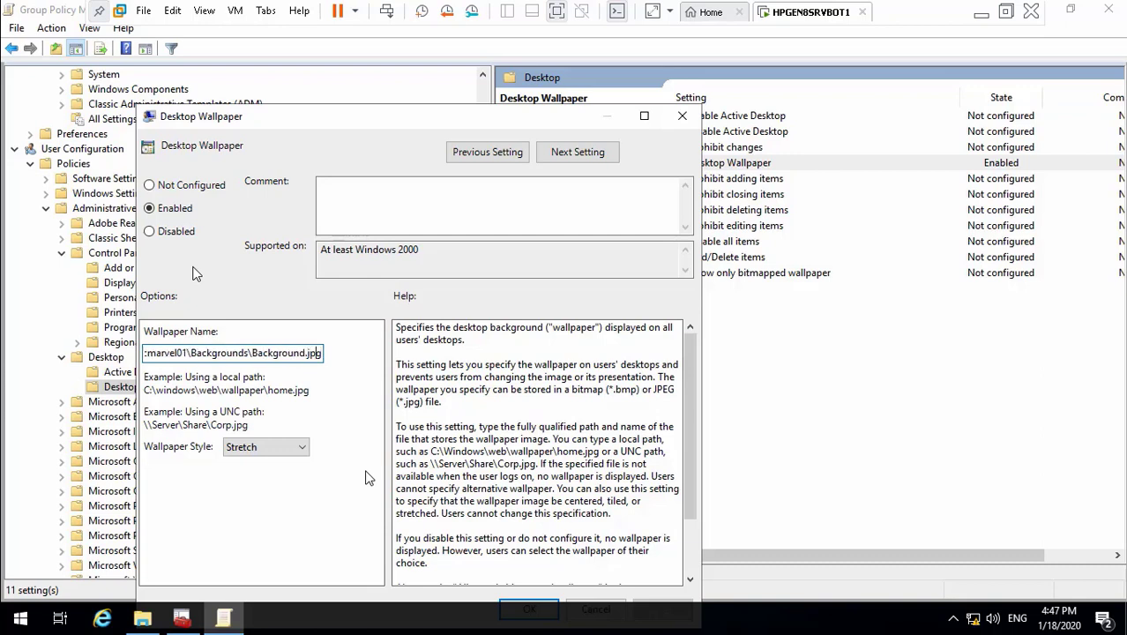
key(BackSpace)
key(BackSpace)
key(BackSpace)
key(BackSpace)
key(BackSpace)
key(BackSpace)
key(BackSpace)
key(BackSpace)
key(BackSpace)
key(BackSpace)
key(BackSpace)
key(BackSpace)
key(BackSpace)
key(BackSpace)
key(BackSpace)
key(BackSpace)
key(BackSpace)
key(BackSpace)
key(BackSpace)
key(BackSpace)
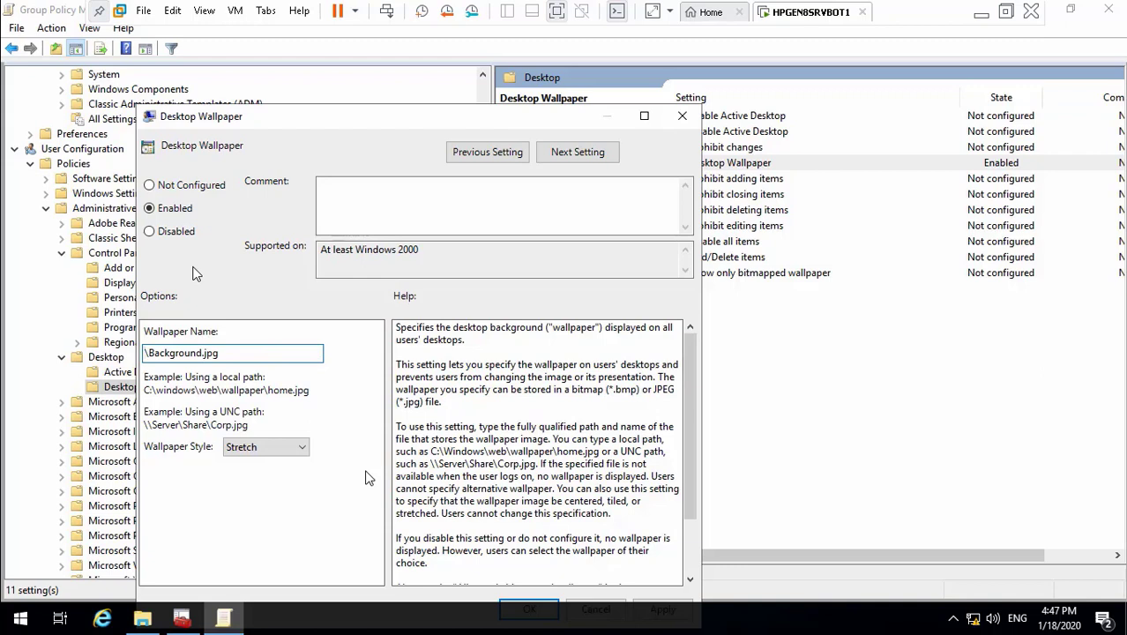
text(transform)
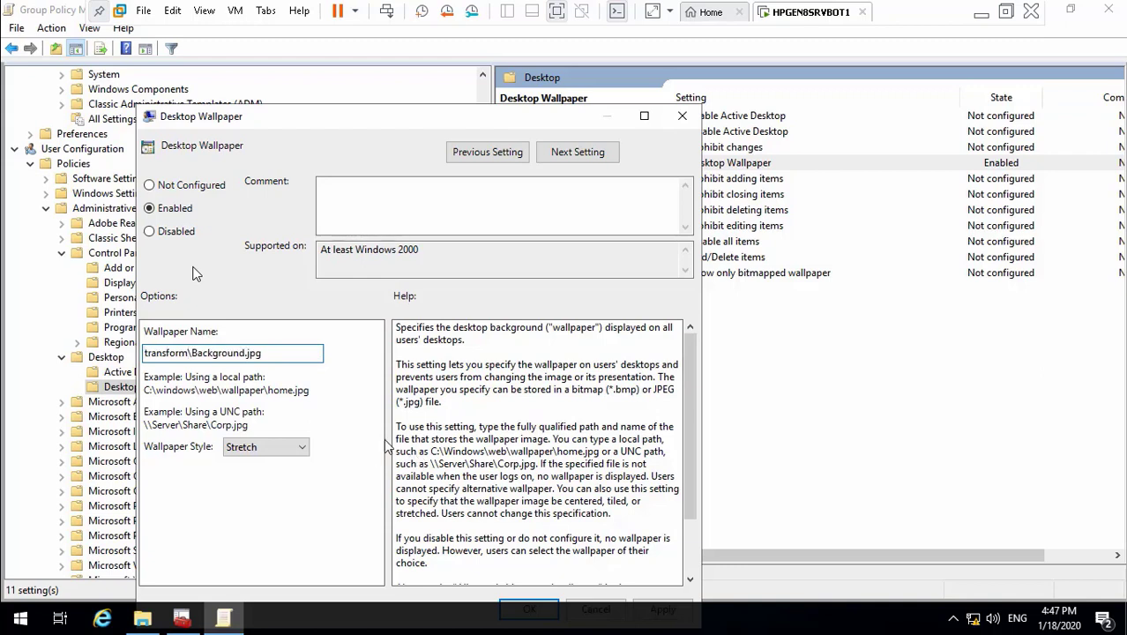
key(ctrl+z)
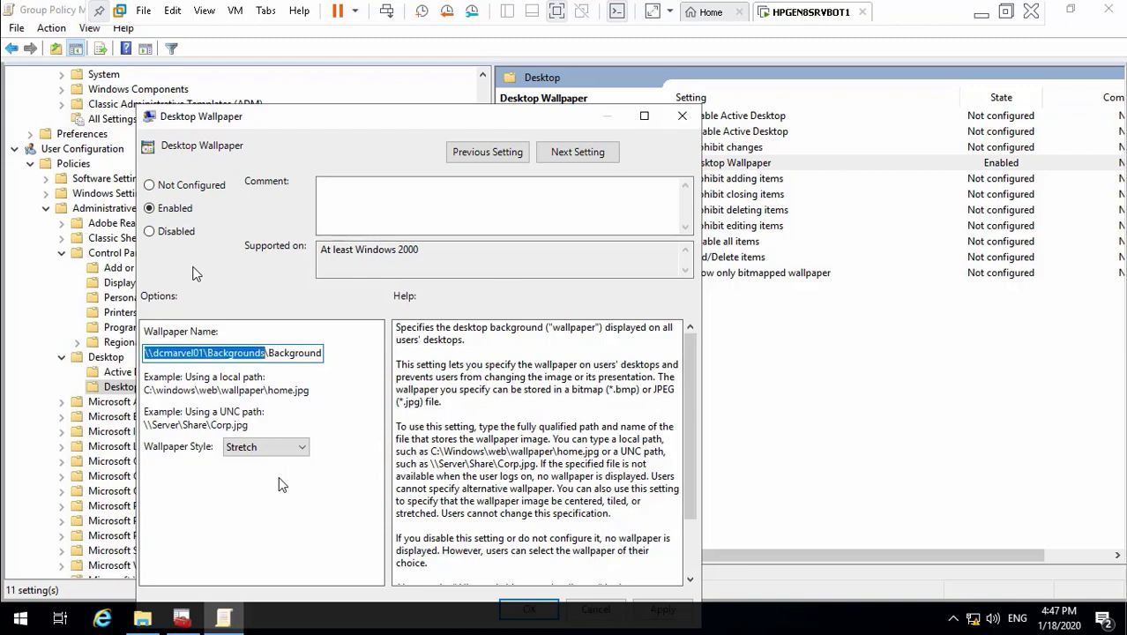
- In File Explorer, go up to DCDomain and open its Backgrounds folder
click(142, 616)
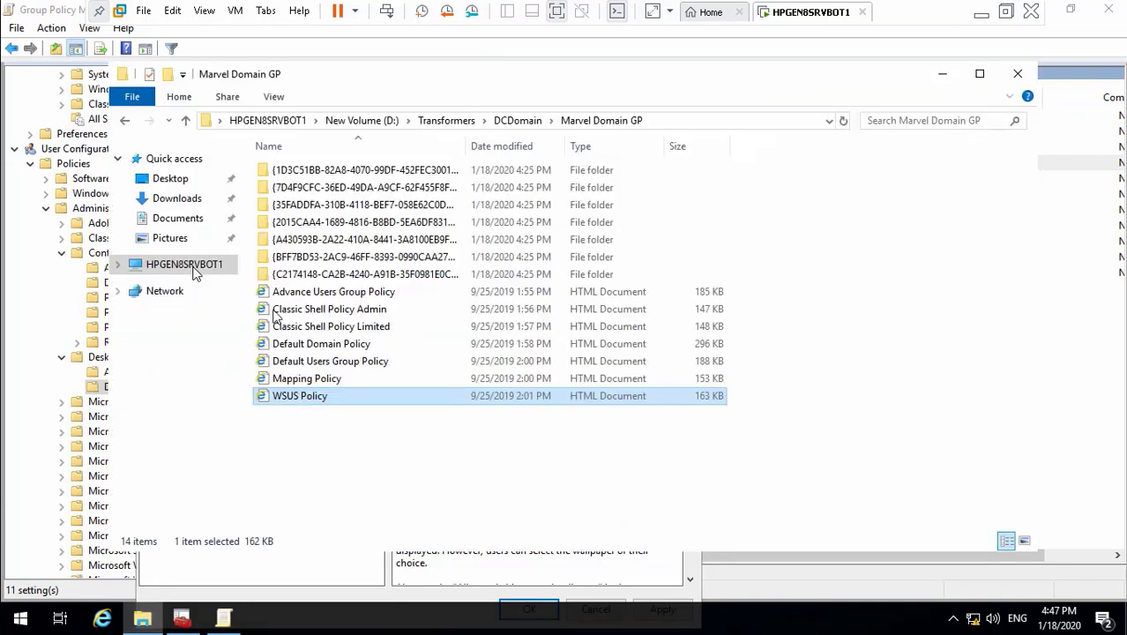
click(514, 122)
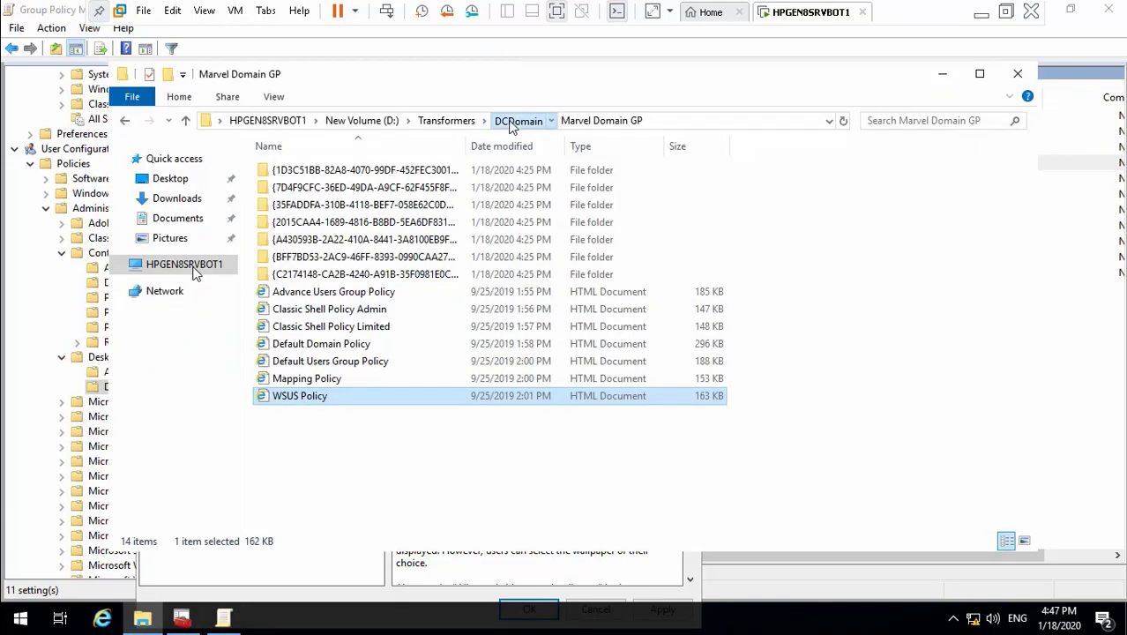
double_click(322, 171)
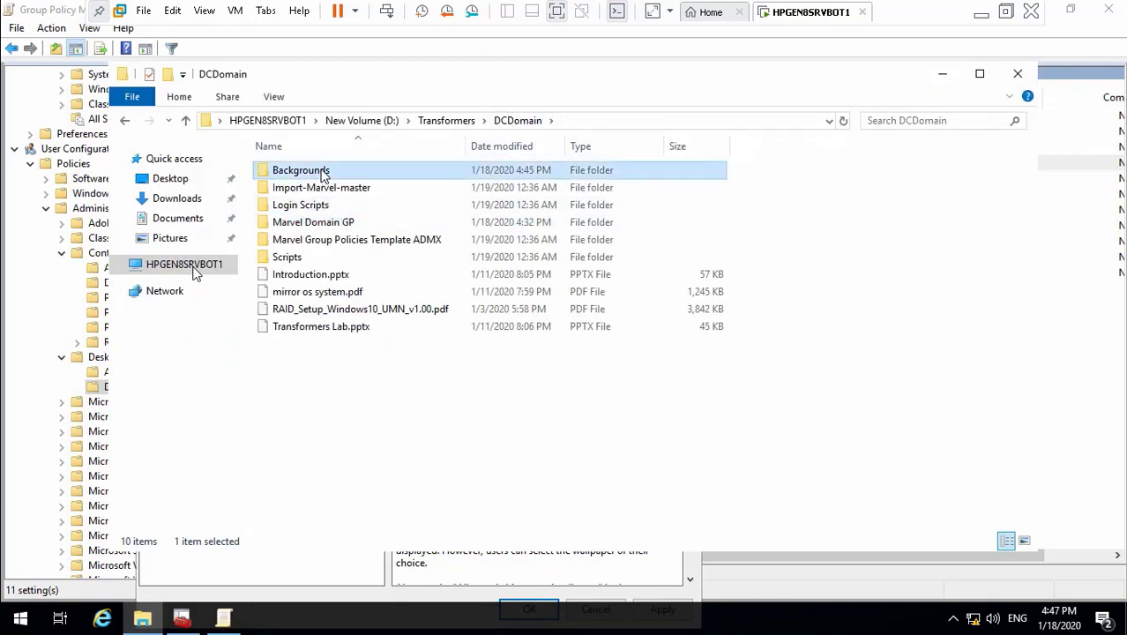
- Paste the copied Backgrounds folder path into Wallpaper Name and trim the old folder part
click(653, 120)
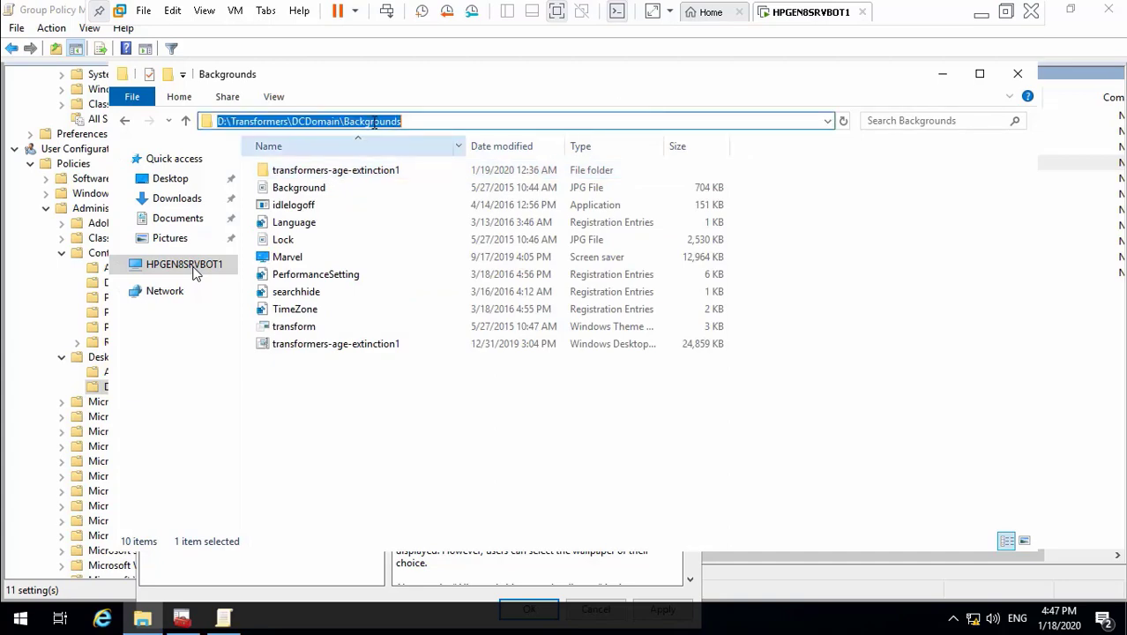
right_click(374, 122)
click(410, 173)
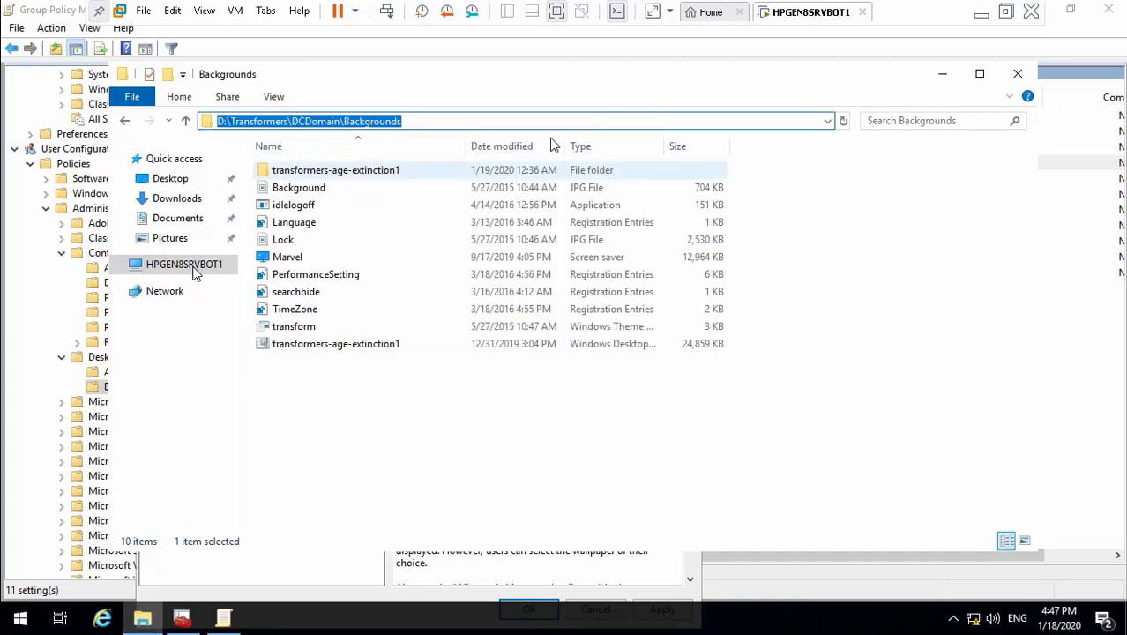
click(1018, 73)
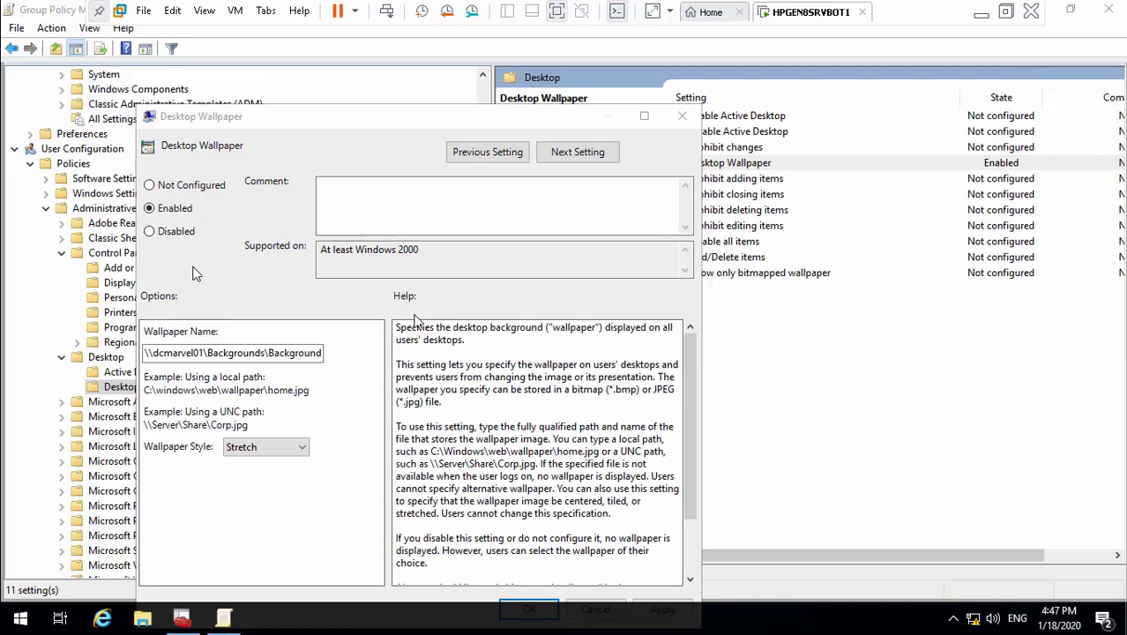
click(270, 353)
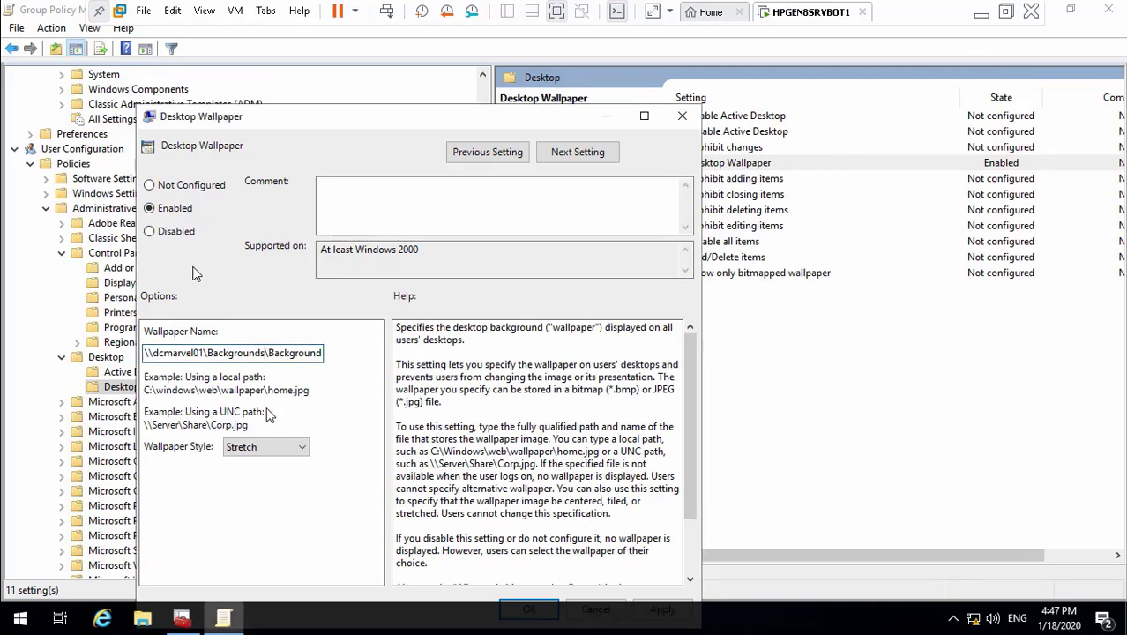
key(BackSpace)
key(BackSpace)
key(BackSpace)
key(BackSpace)
key(BackSpace)
key(BackSpace)
key(BackSpace)
key(BackSpace)
key(BackSpace)
key(BackSpace)
key(BackSpace)
key(BackSpace)
key(BackSpace)
key(BackSpace)
key(BackSpace)
key(BackSpace)
key(BackSpace)
key(BackSpace)
key(BackSpace)
key(BackSpace)
key(BackSpace)
key(BackSpace)
key(BackSpace)
key(BackSpace)
key(BackSpace)
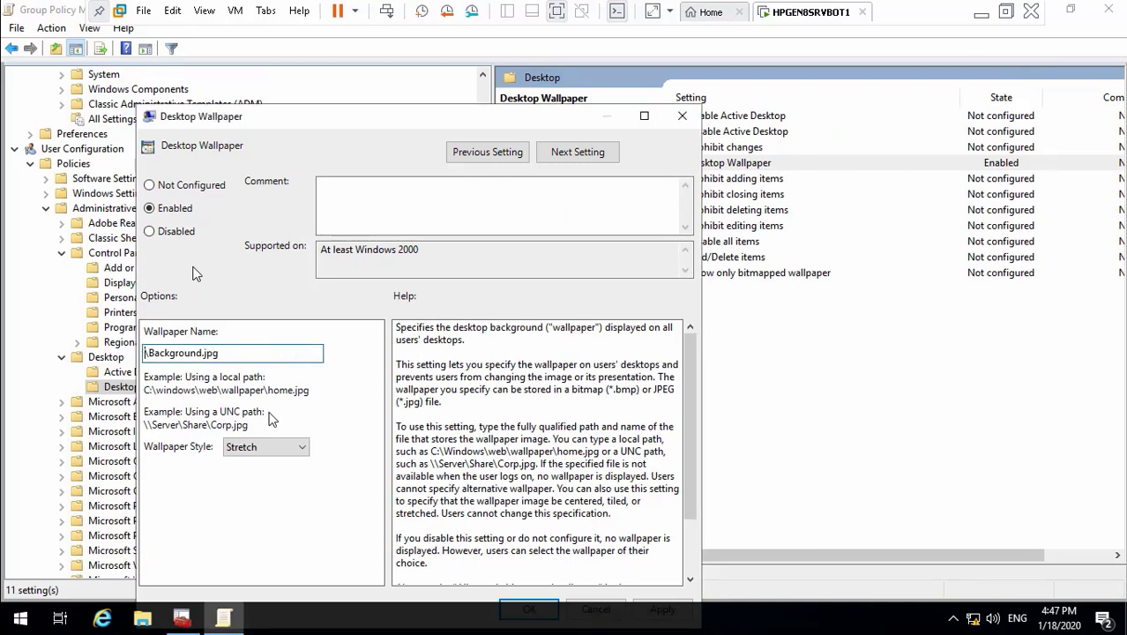
key(ctrl+v)
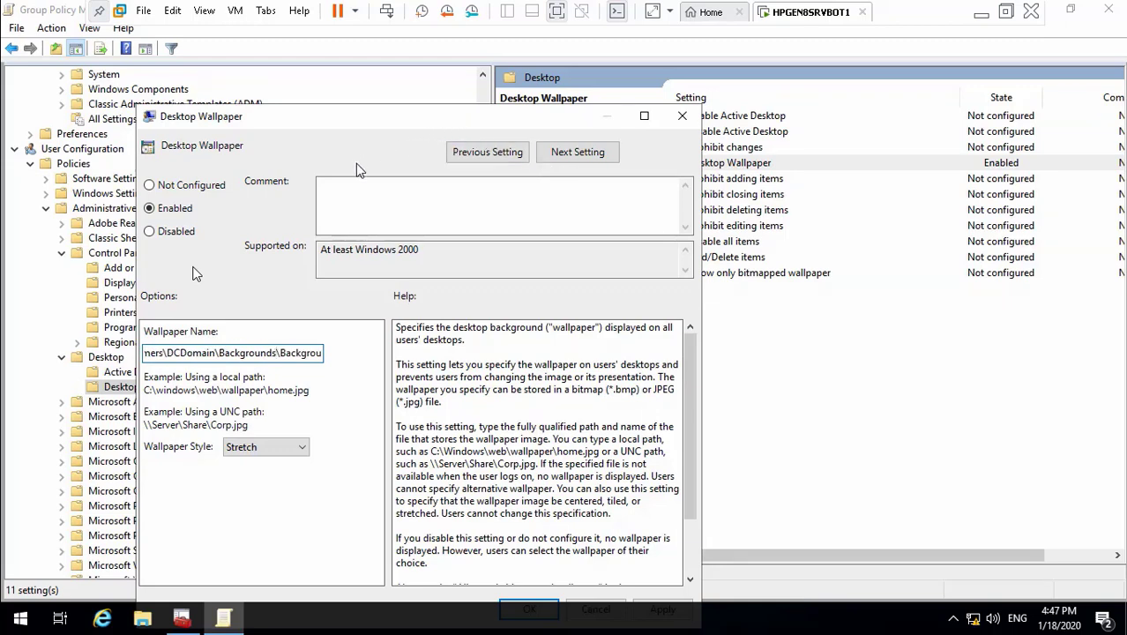
key(Home)
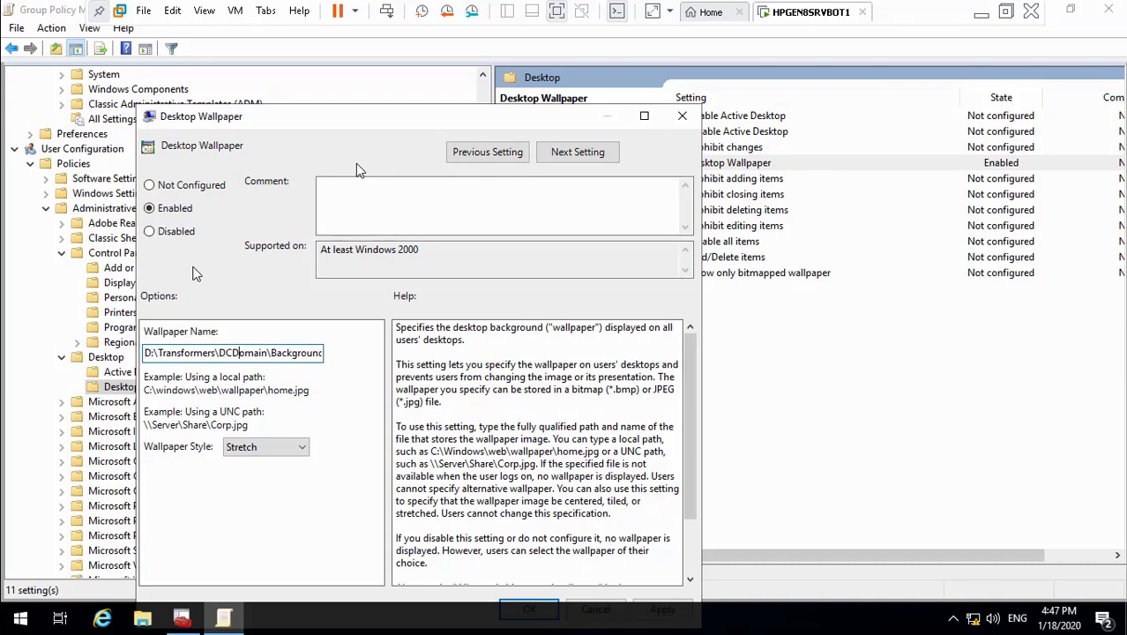
key(Right)
key(Right)
key(Right)
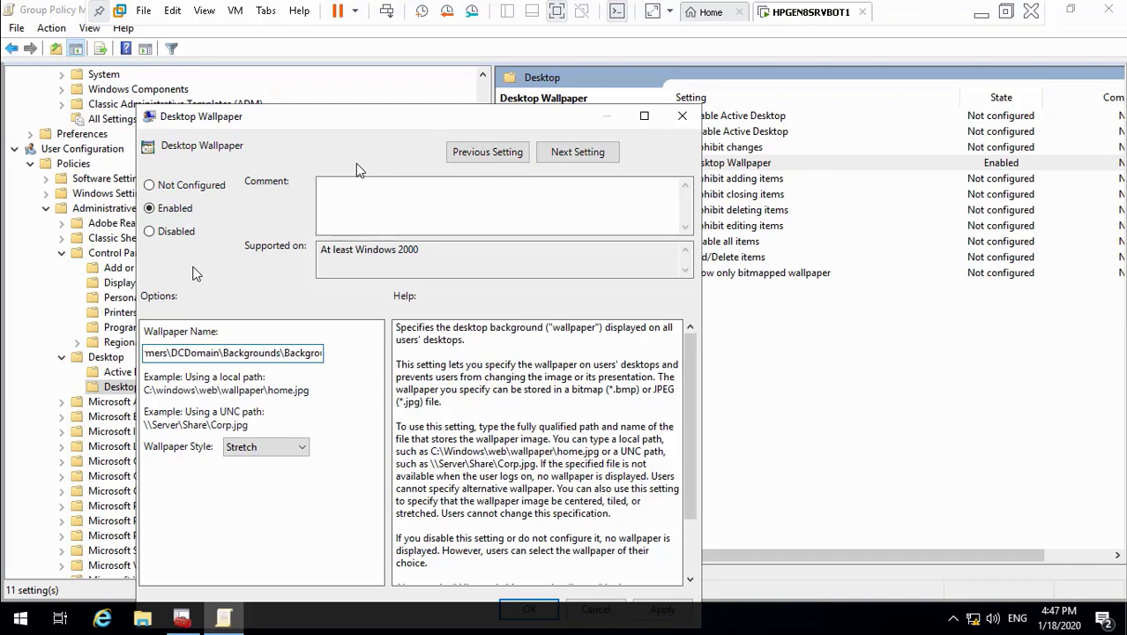
key(BackSpace)
key(BackSpace)
key(BackSpace)
key(BackSpace)
key(BackSpace)
key(BackSpace)
key(BackSpace)
key(BackSpace)
key(BackSpace)
key(BackSpace)
key(BackSpace)
key(BackSpace)
key(BackSpace)
key(BackSpace)
key(BackSpace)
key(BackSpace)
key(BackSpace)
key(BackSpace)
key(BackSpace)
key(BackSpace)
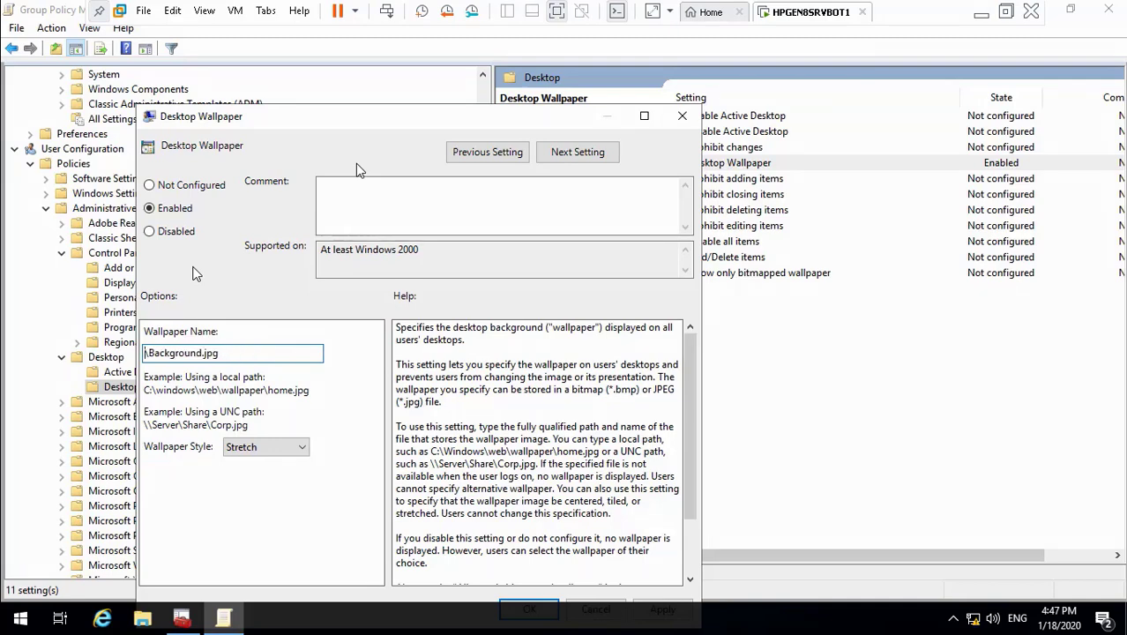
- Copy the \\HPGEN8SRVBOT1\Backgrounds network path and paste it before Background.jpg
right_click(21, 620)
click(97, 534)
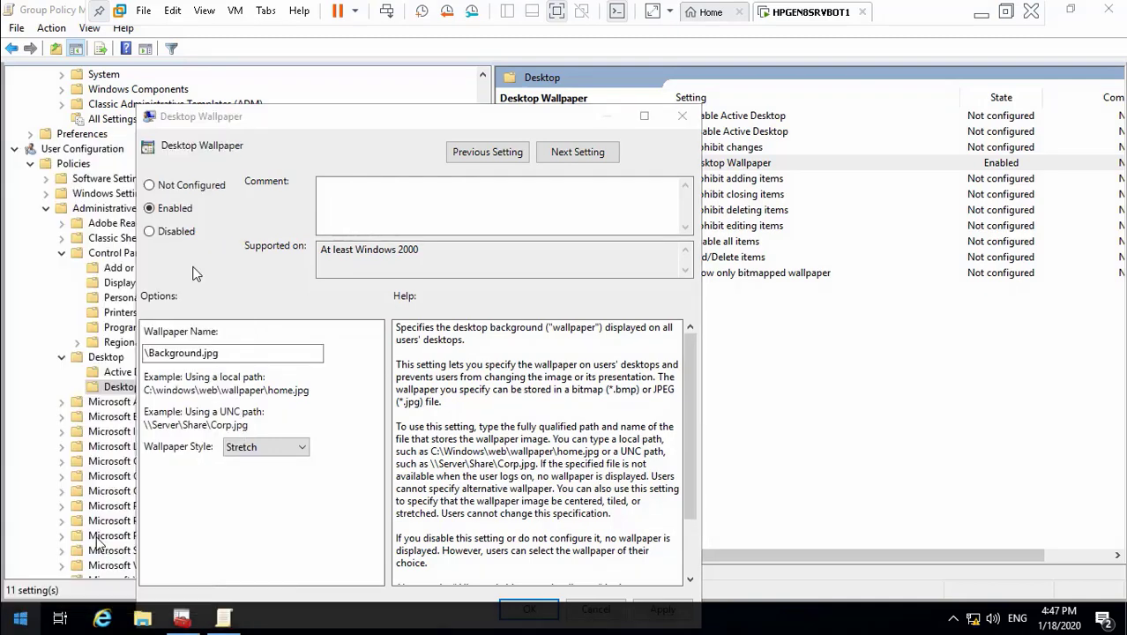
click(140, 567)
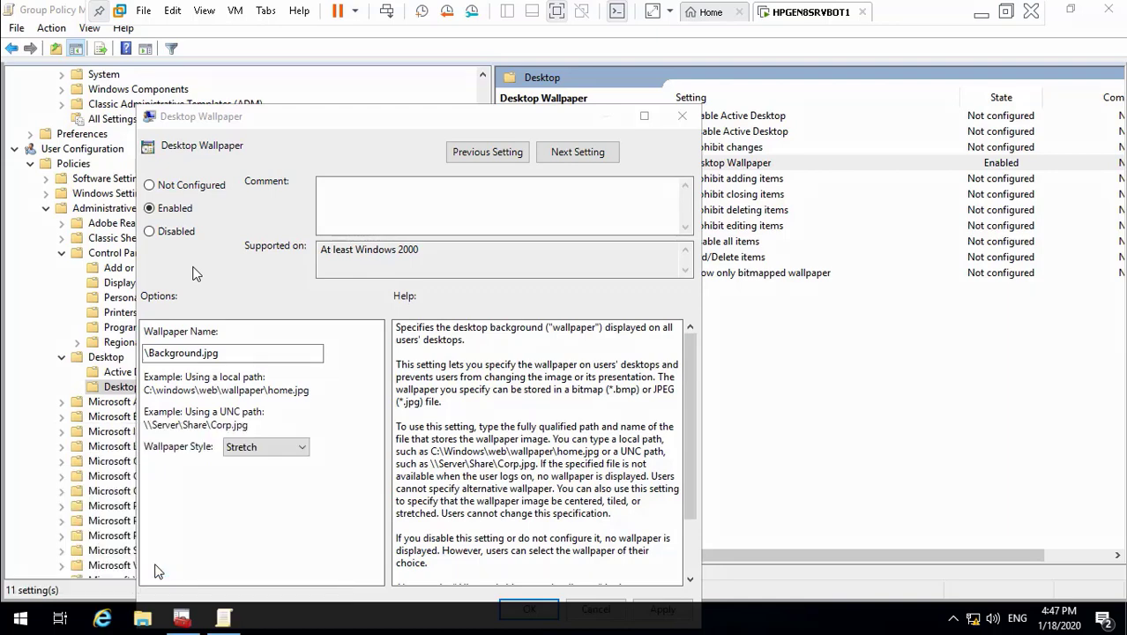
click(477, 121)
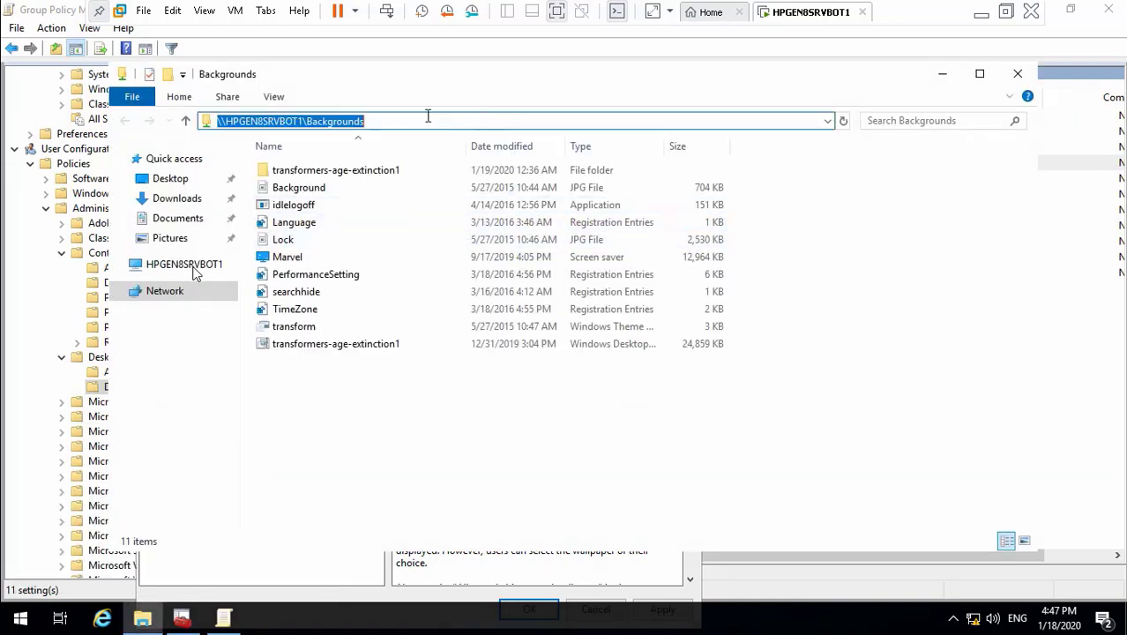
right_click(351, 121)
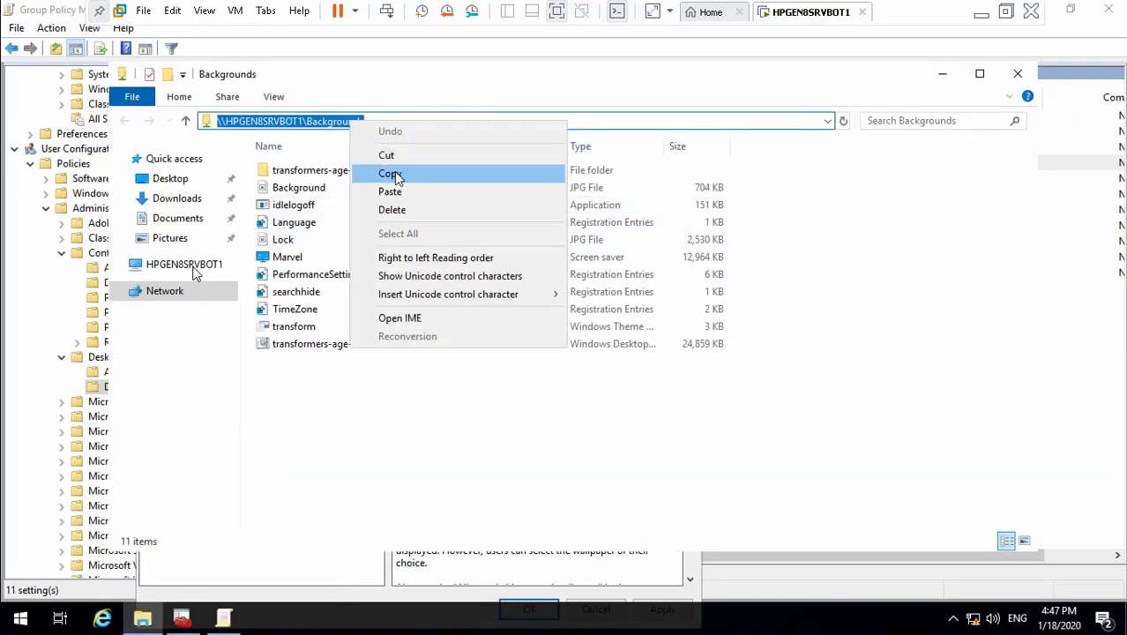
click(394, 174)
click(1018, 73)
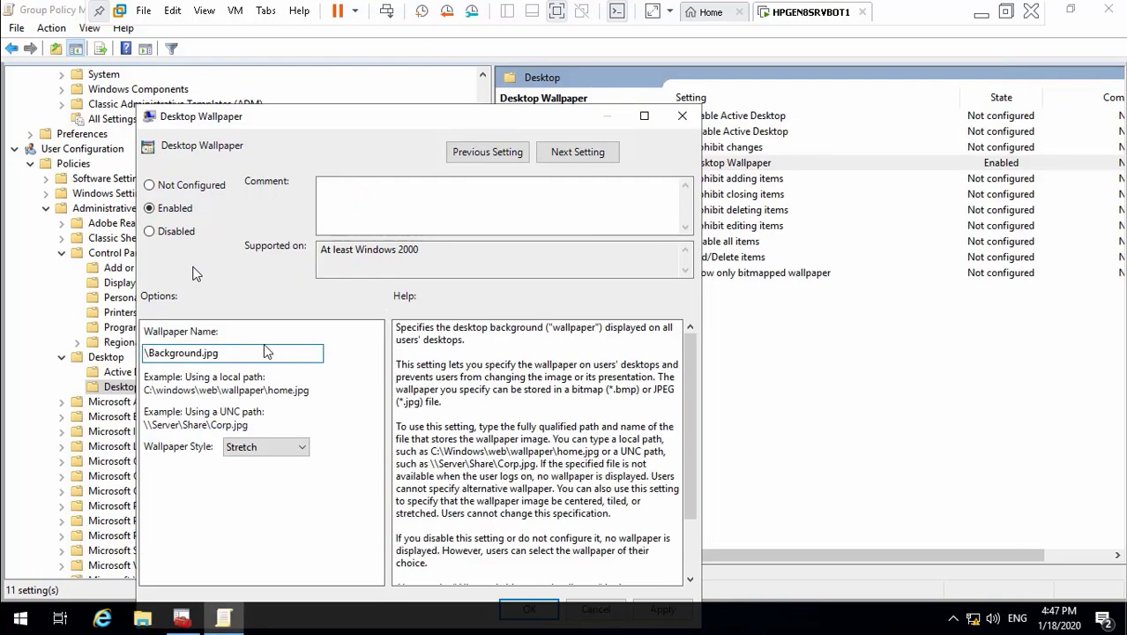
key(ctrl+v)
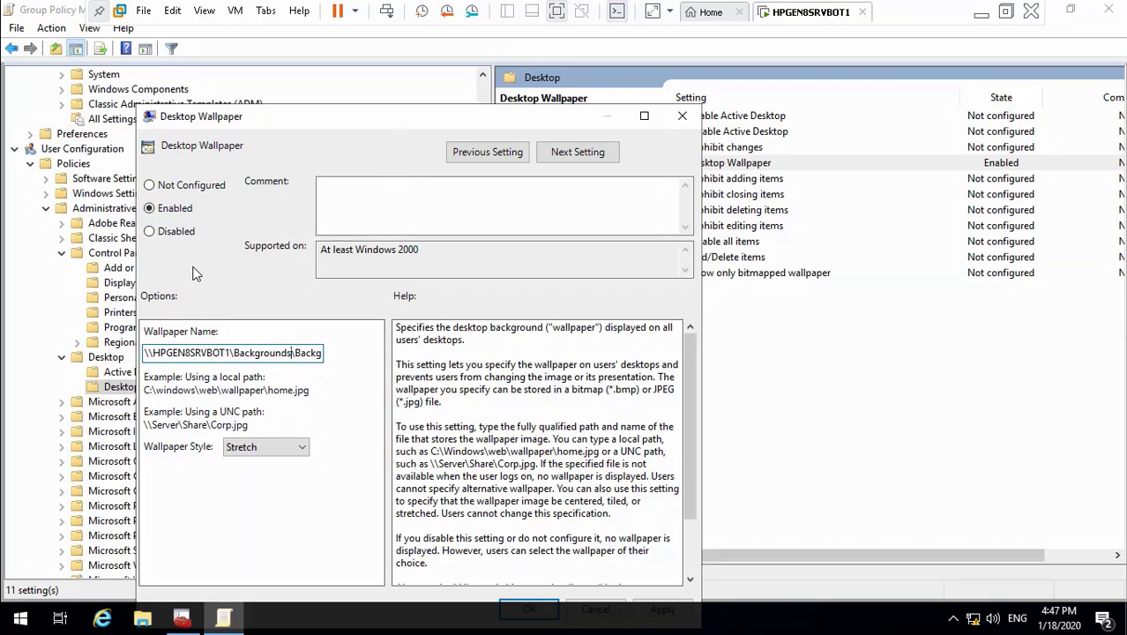
- Apply and save the \\HPGEN8SRVBOT1\Backgrounds\Background.jpg wallpaper path
drag(396, 120, 370, 68)
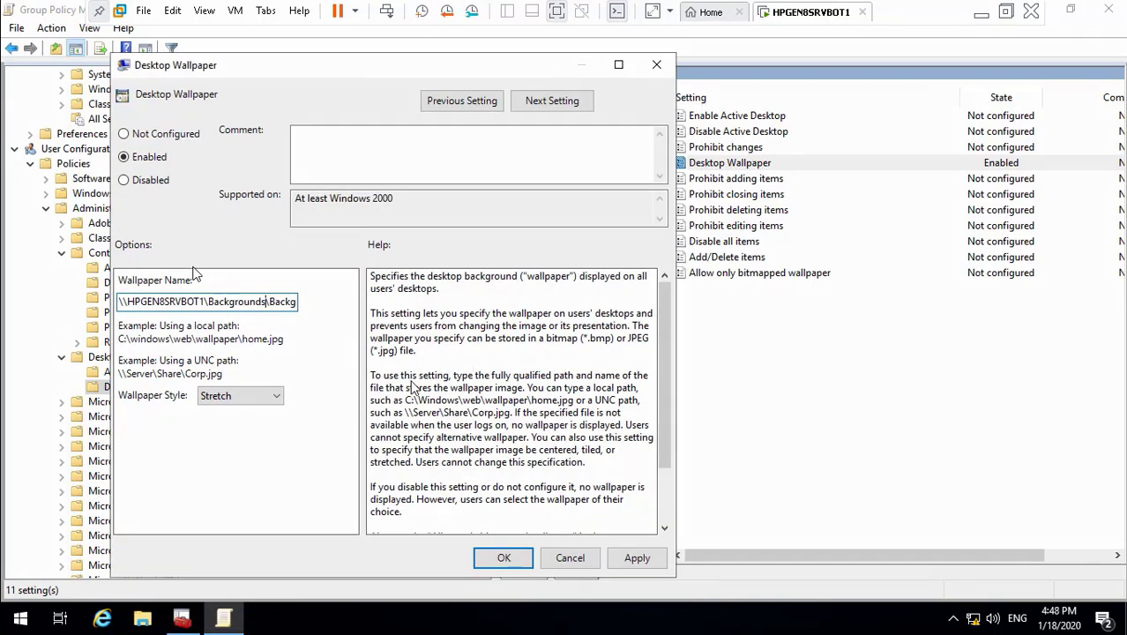
key(Right)
key(Right)
key(Right)
key(Right)
key(Right)
key(Right)
key(Right)
key(Right)
key(Right)
key(Right)
key(Right)
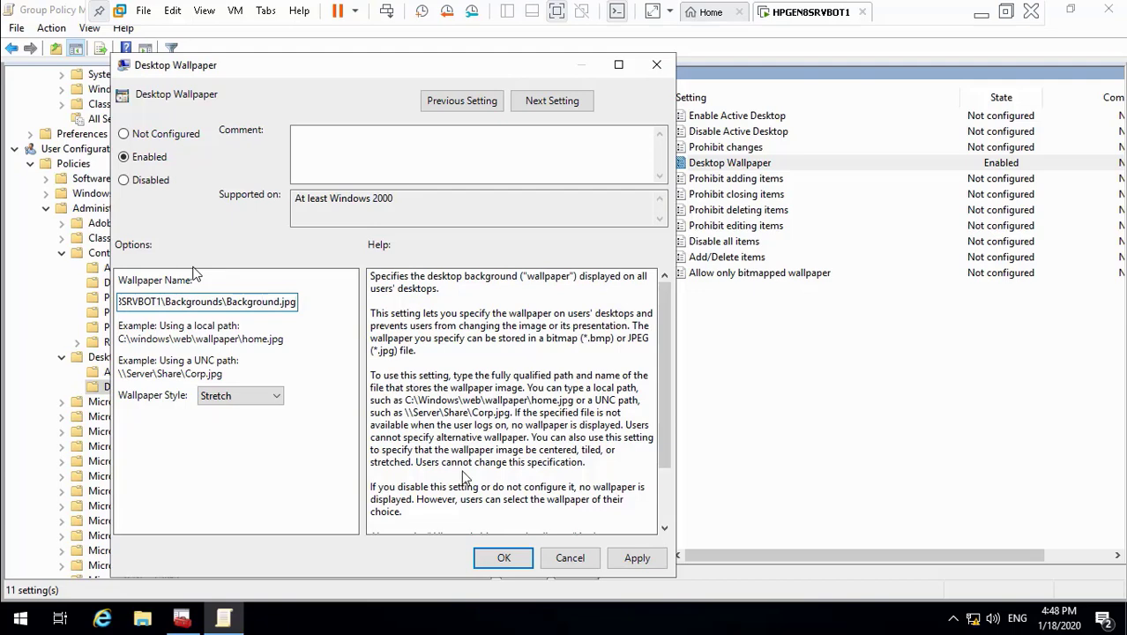
click(654, 560)
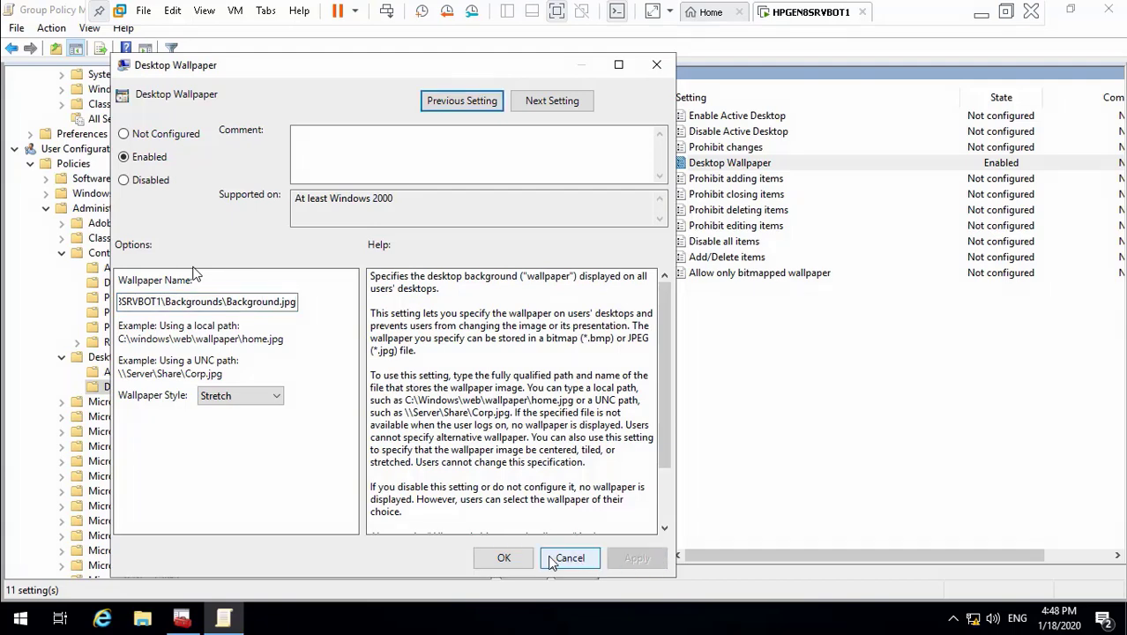
click(504, 557)
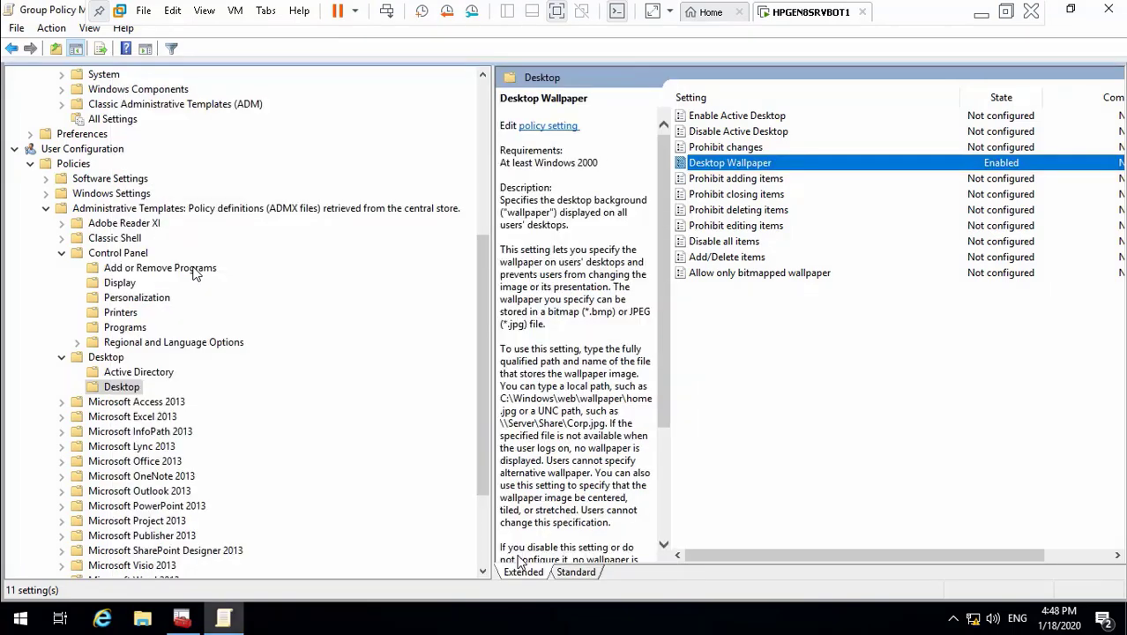
- Review the user Personalization policy 'Force specific screen saver' and cancel without changes
click(119, 358)
click(131, 374)
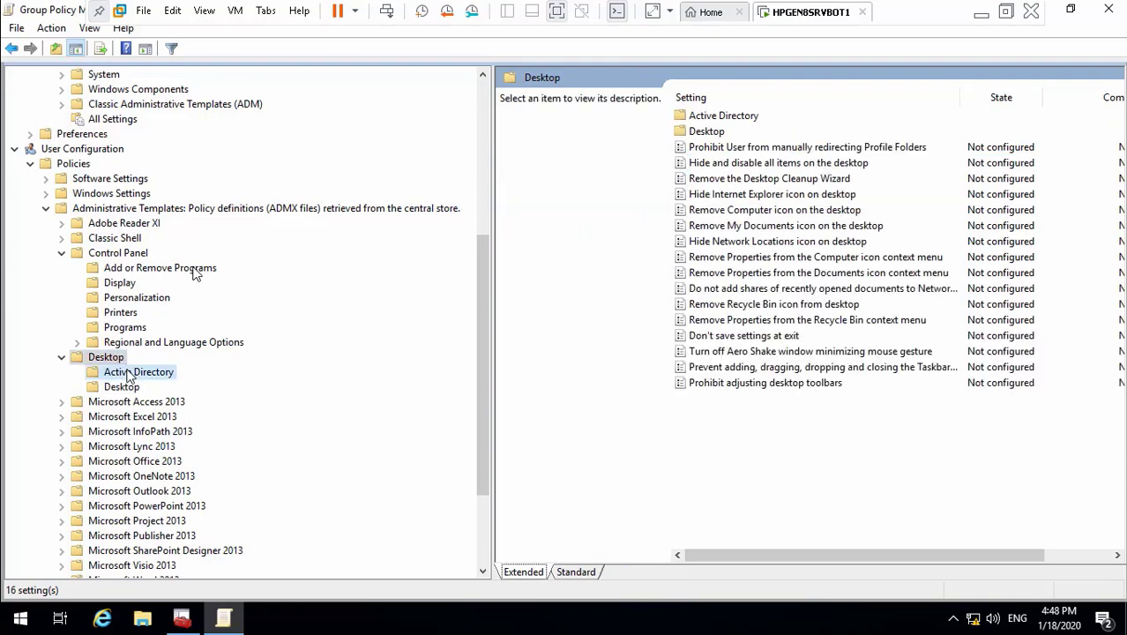
click(140, 300)
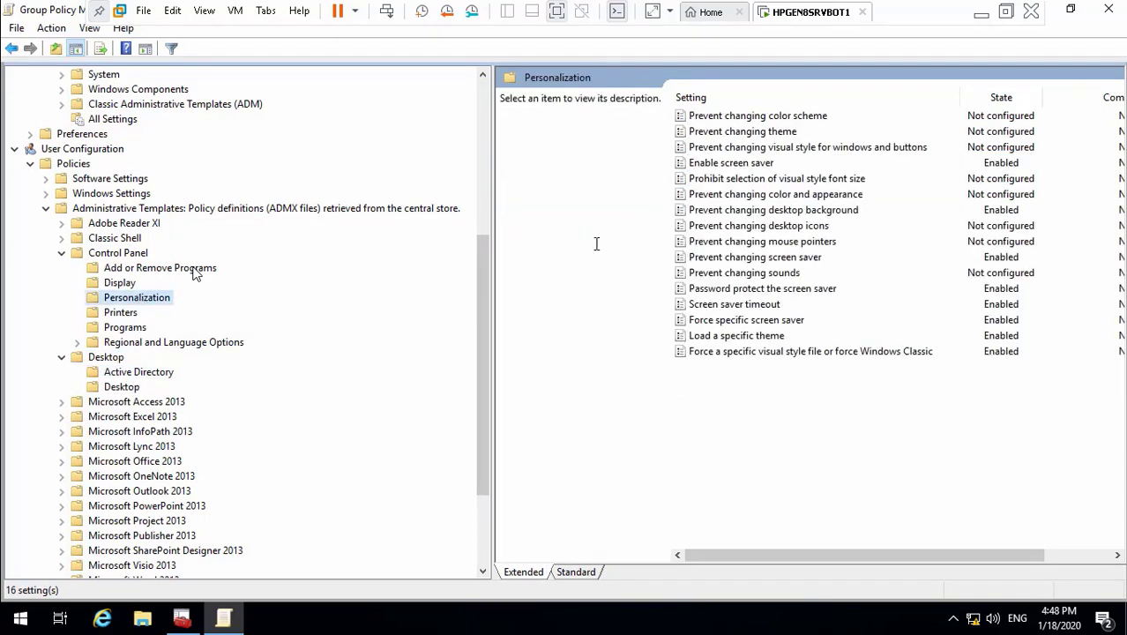
double_click(776, 322)
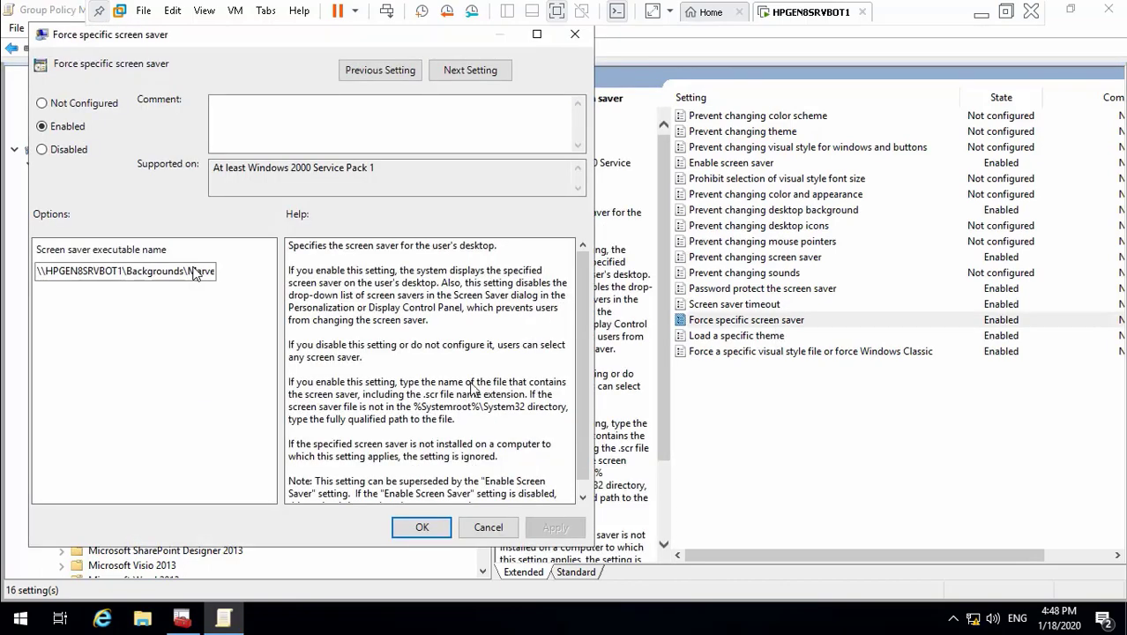
click(486, 525)
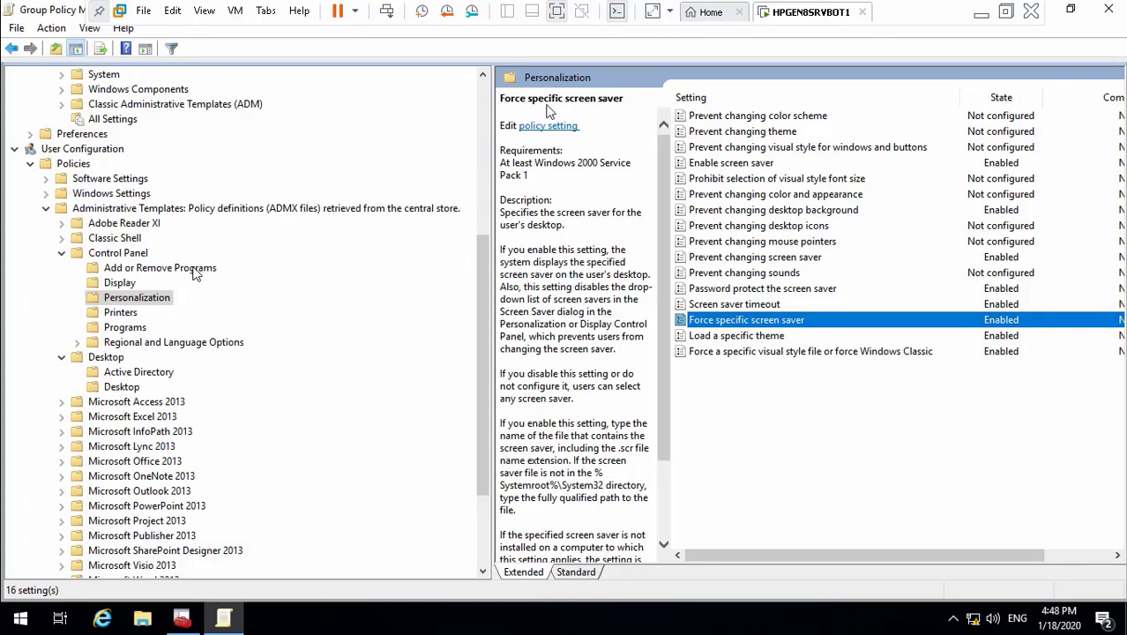
click(484, 103)
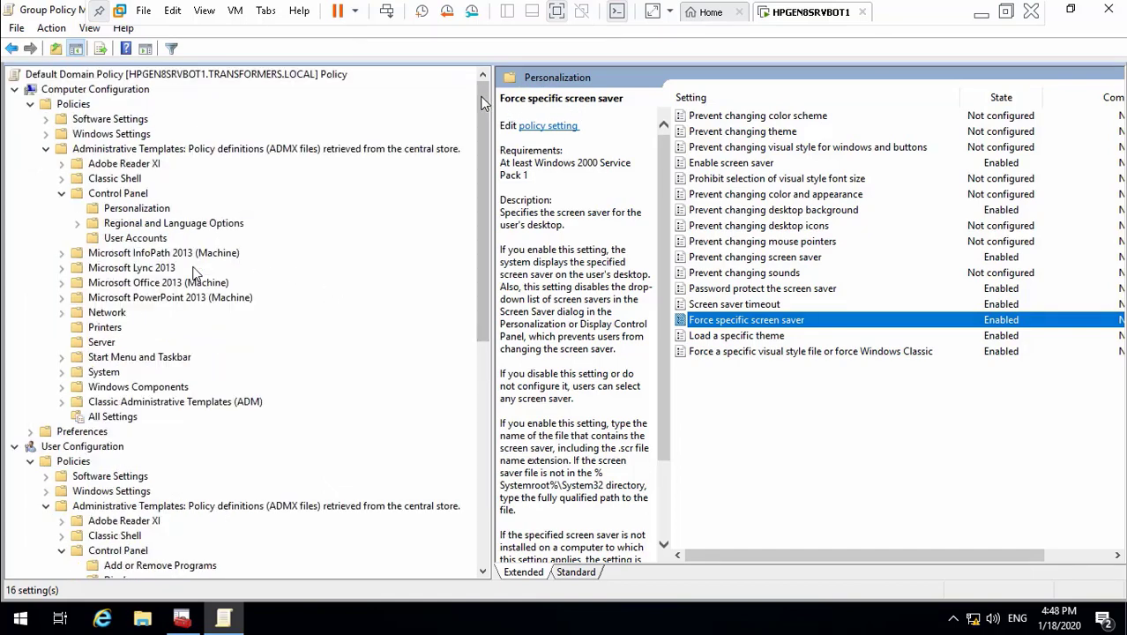
- Check the computer Personalization default lock screen image policy, confirm it, and close the editor
click(132, 209)
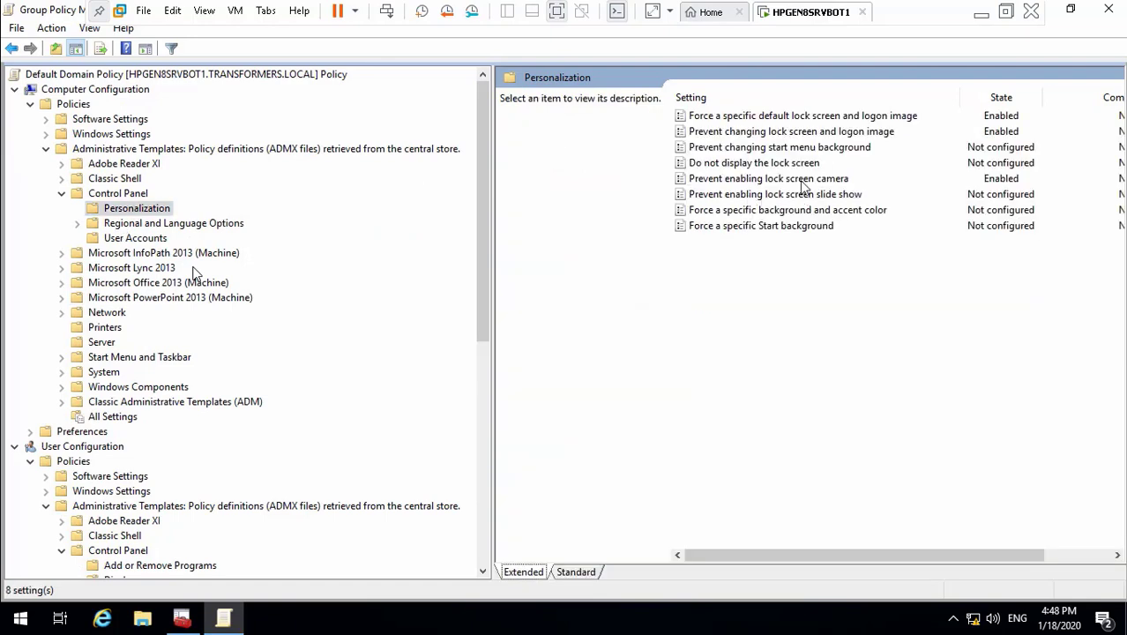
click(794, 132)
double_click(805, 118)
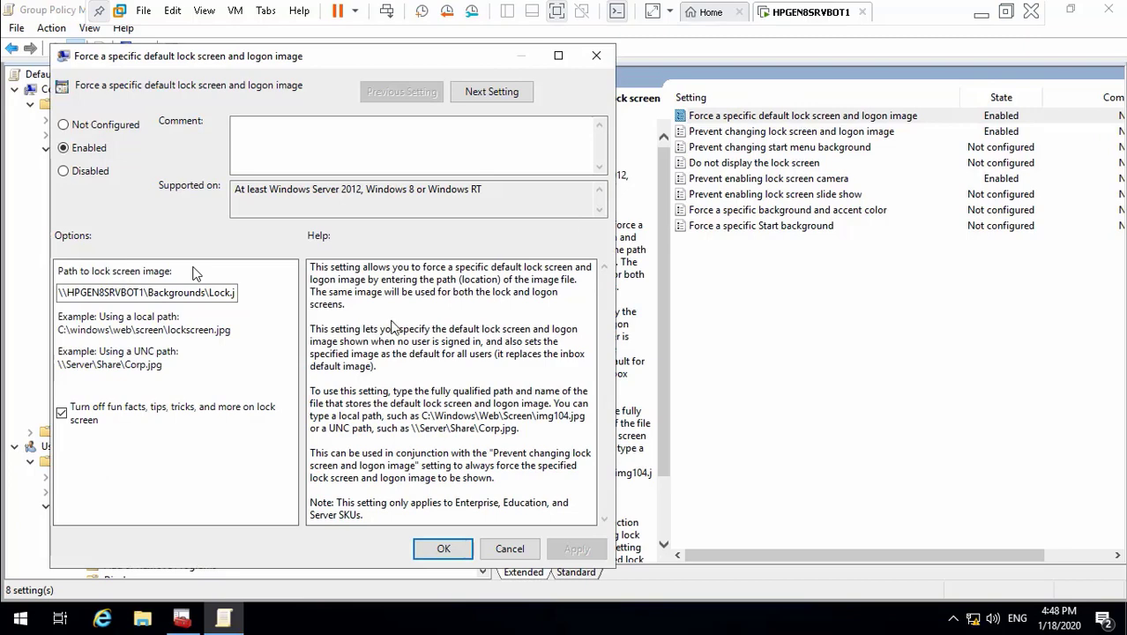
click(444, 549)
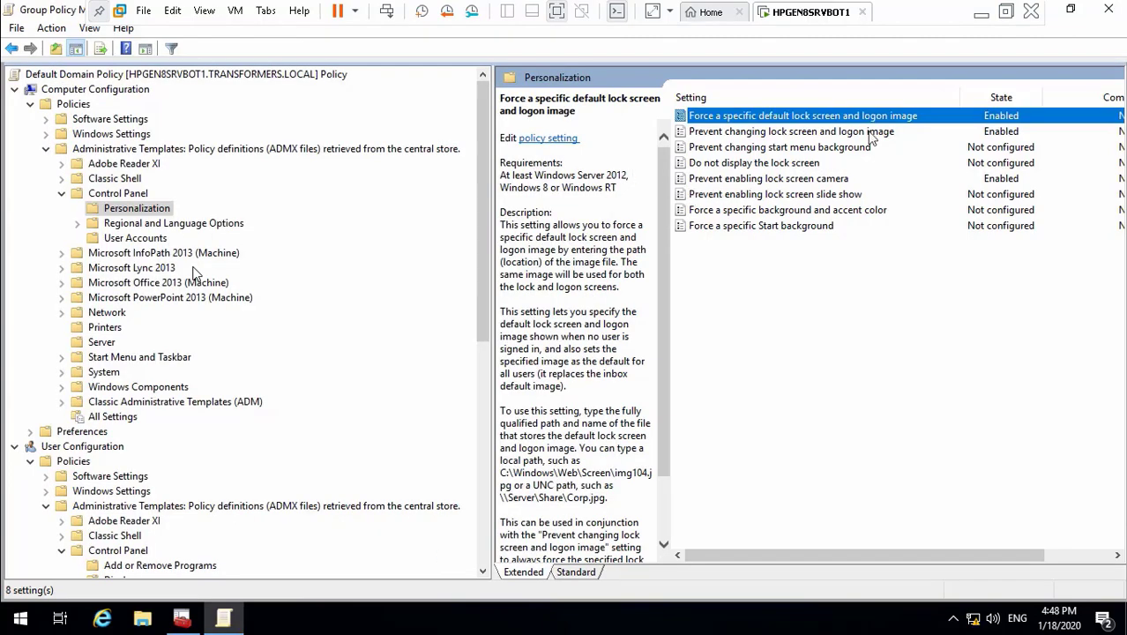
click(1109, 11)
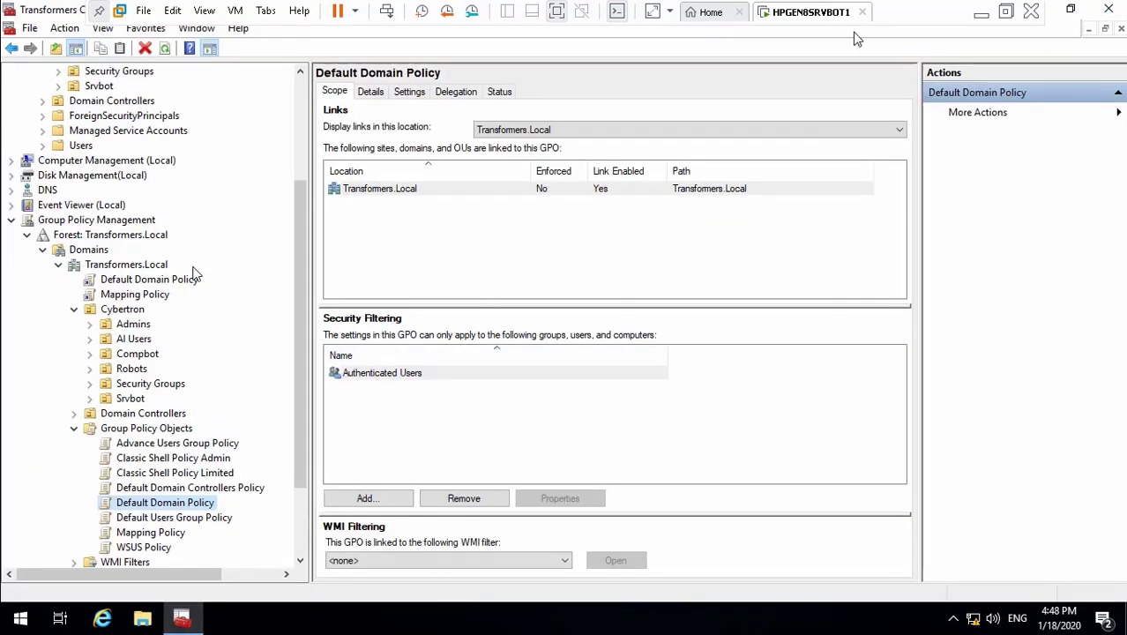
- Pause and resume the screen recording, then return to the HPGEN8SRVBOT1 virtual machine
click(981, 13)
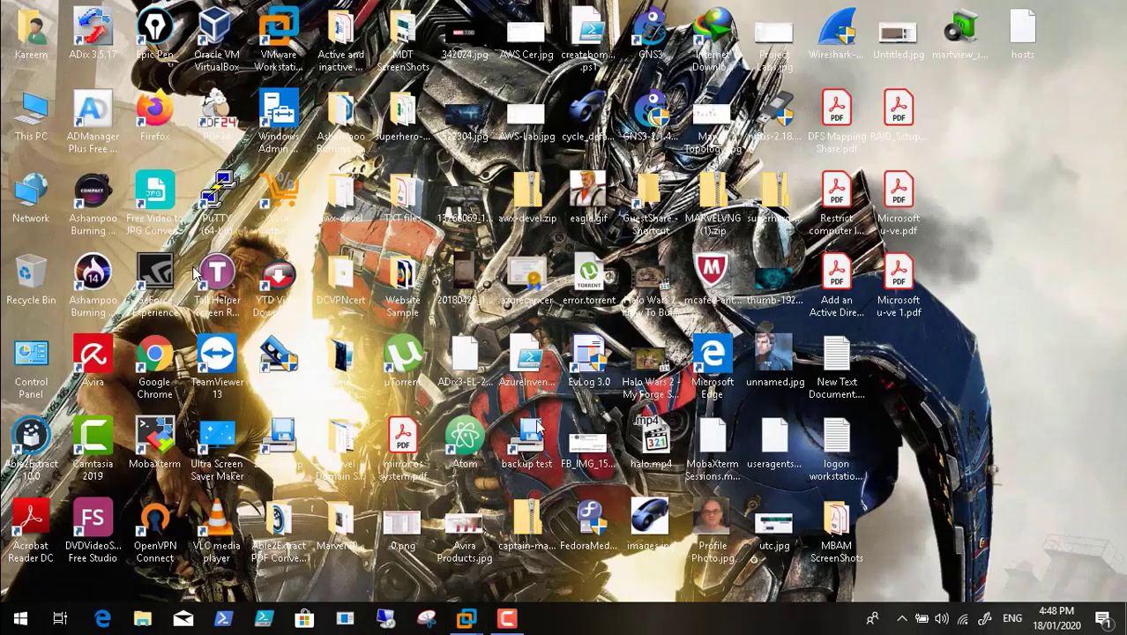
click(510, 620)
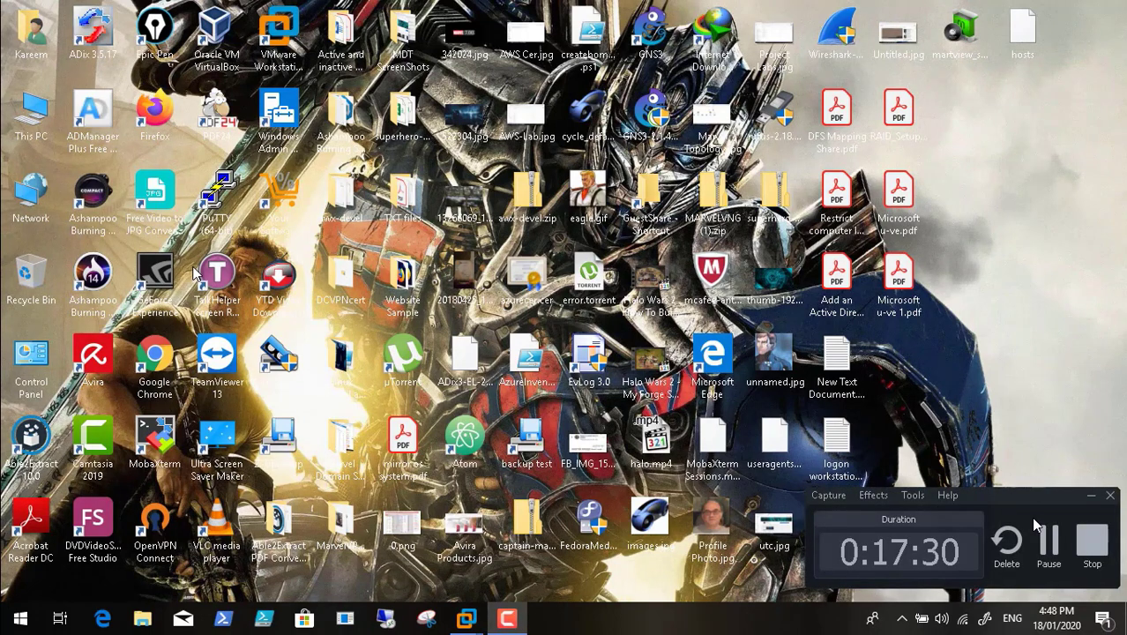
click(1048, 541)
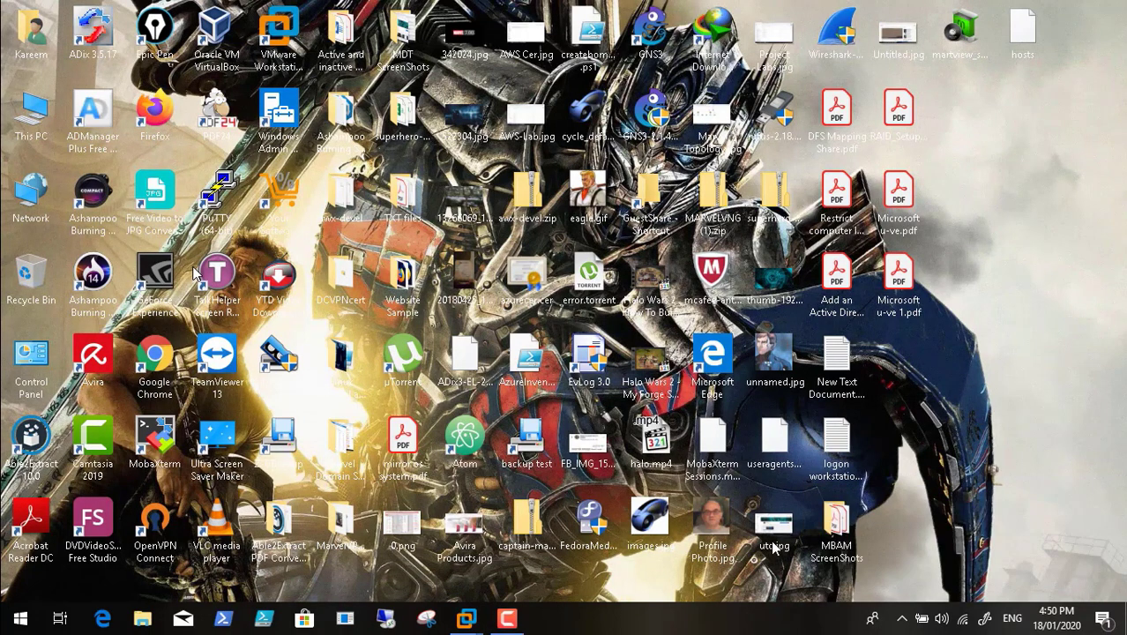
mouse_move(468, 623)
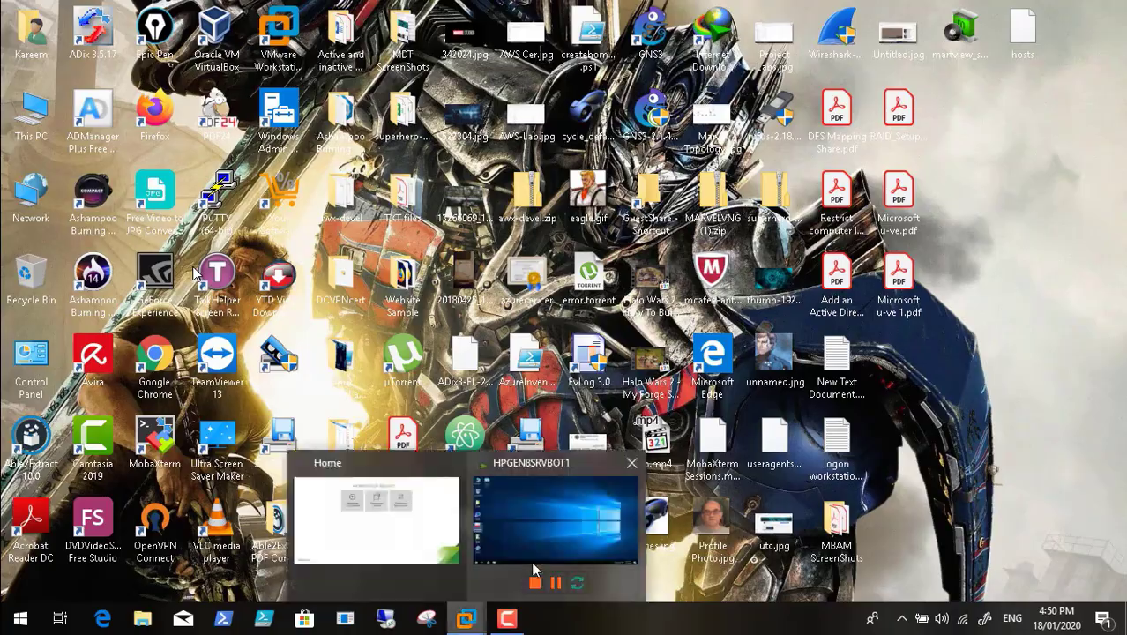
click(536, 525)
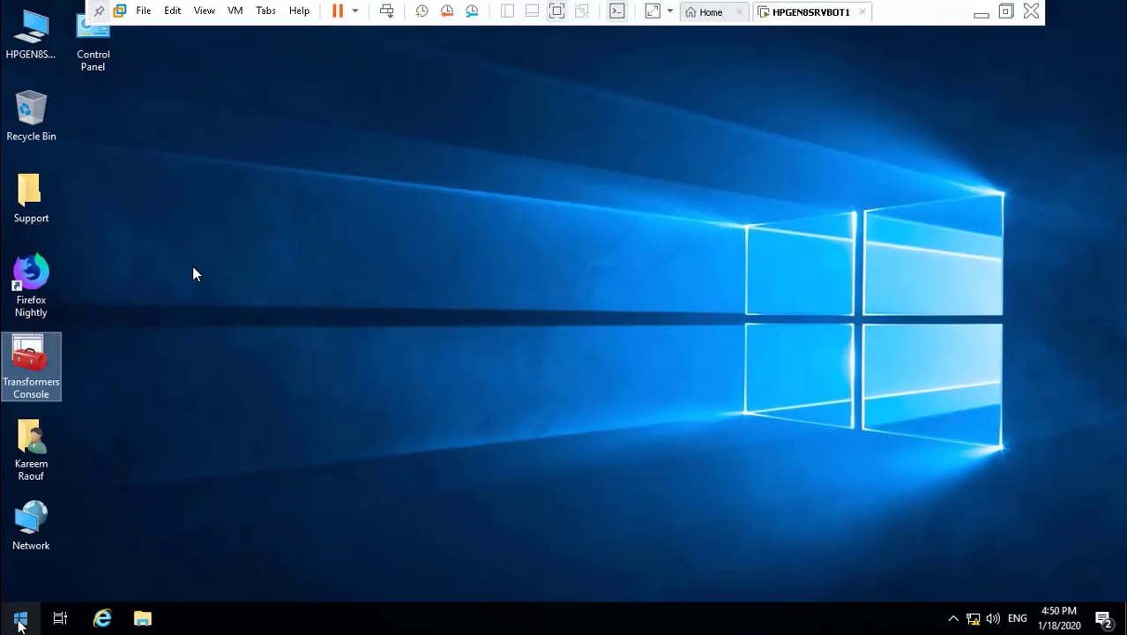
- Restart the server from the Start menu's shut down options
right_click(20, 618)
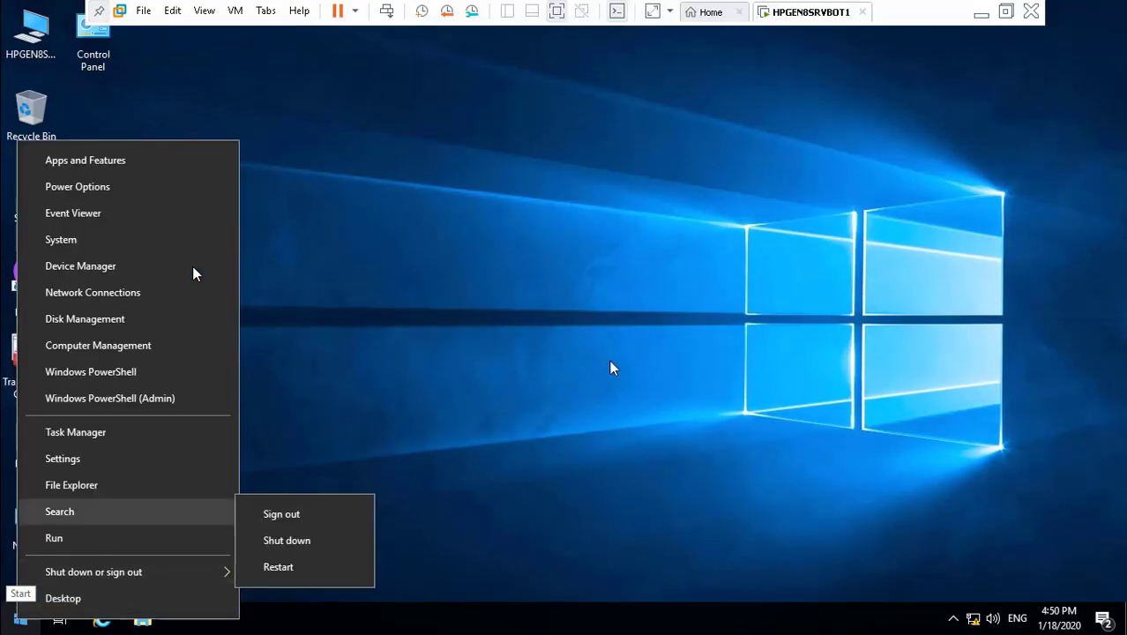
click(397, 438)
click(20, 619)
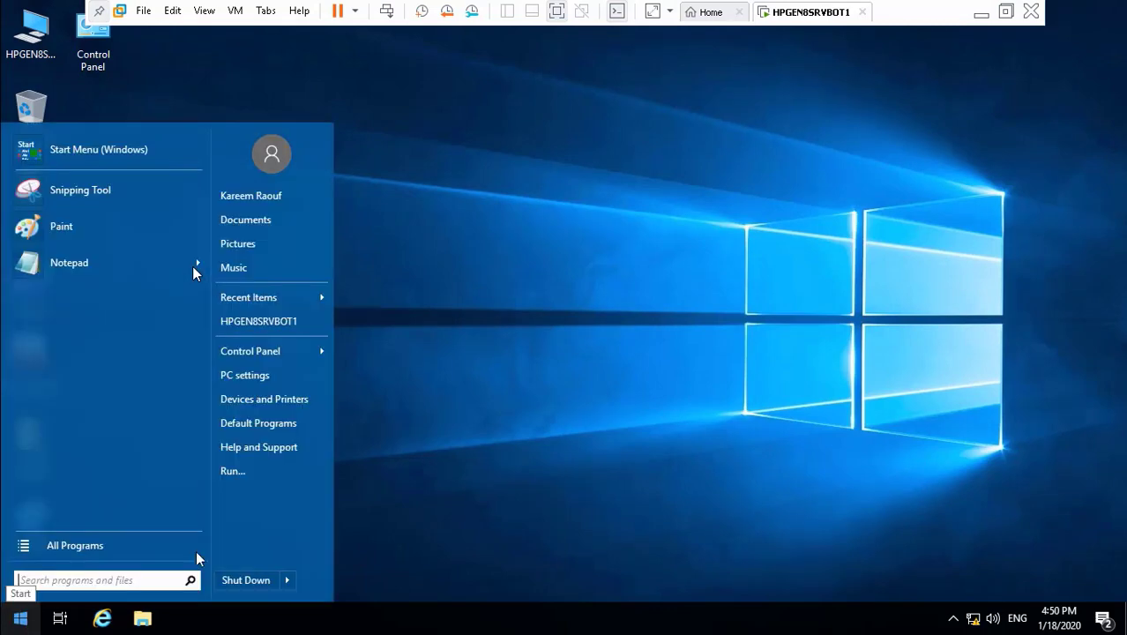
mouse_move(294, 581)
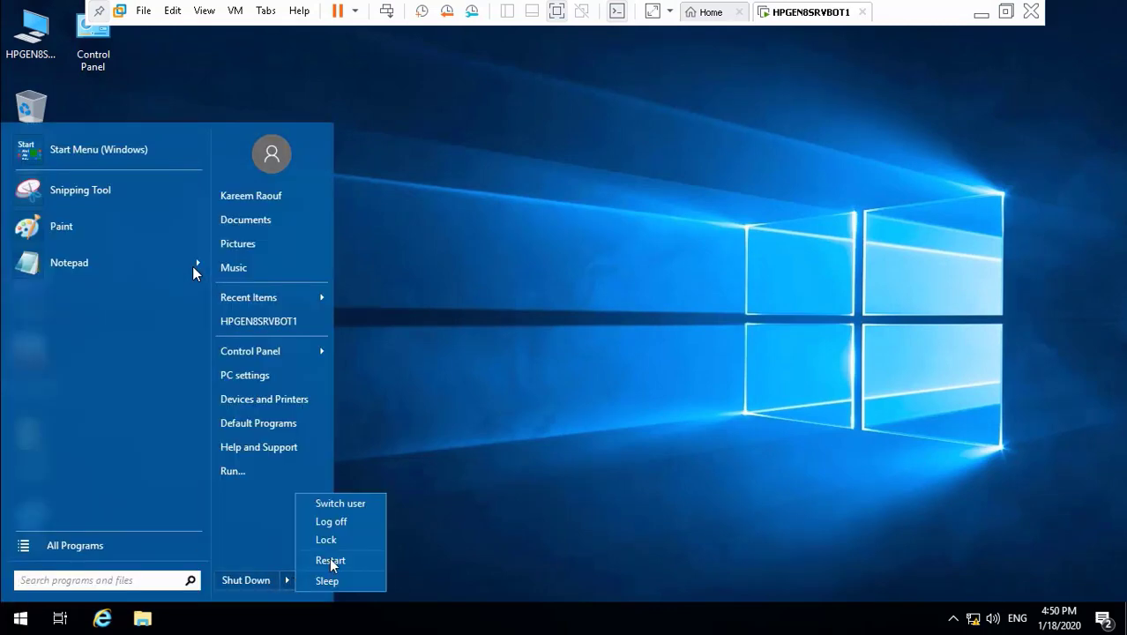
click(330, 561)
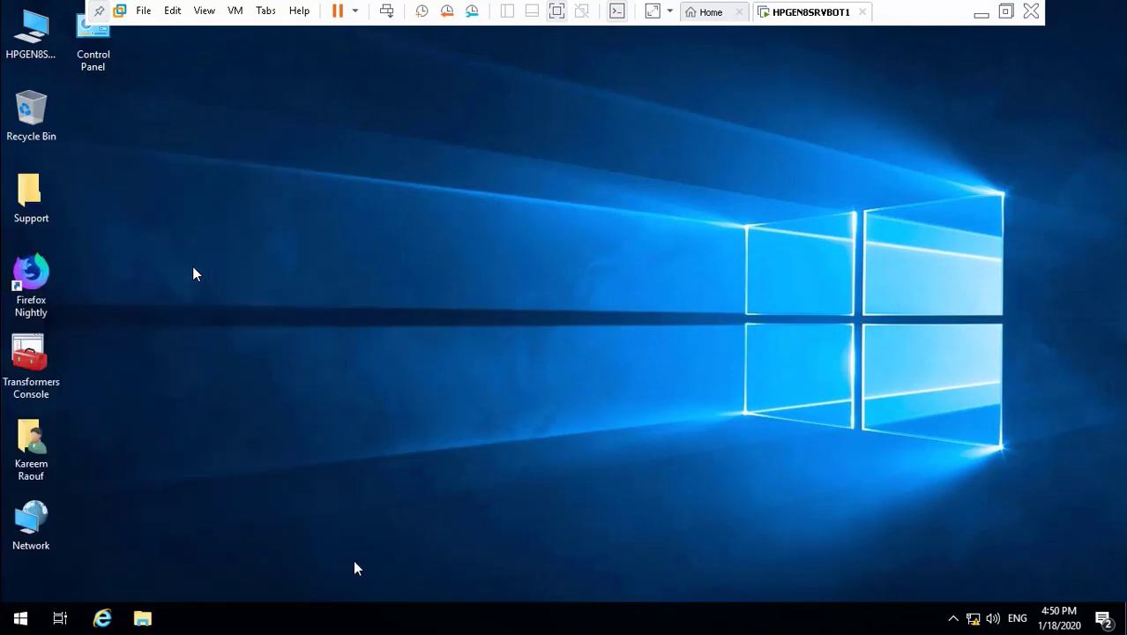
- Pause Video13.mp4 around the recorder controls, then resume it and switch back to full screen
double_click(355, 568)
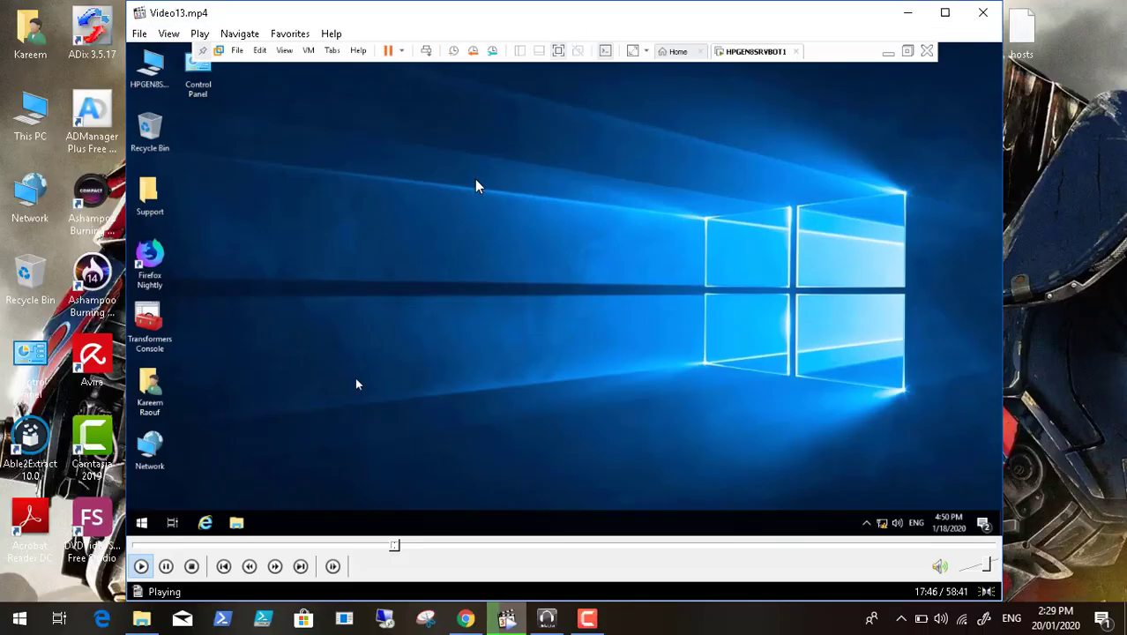
click(167, 567)
click(586, 619)
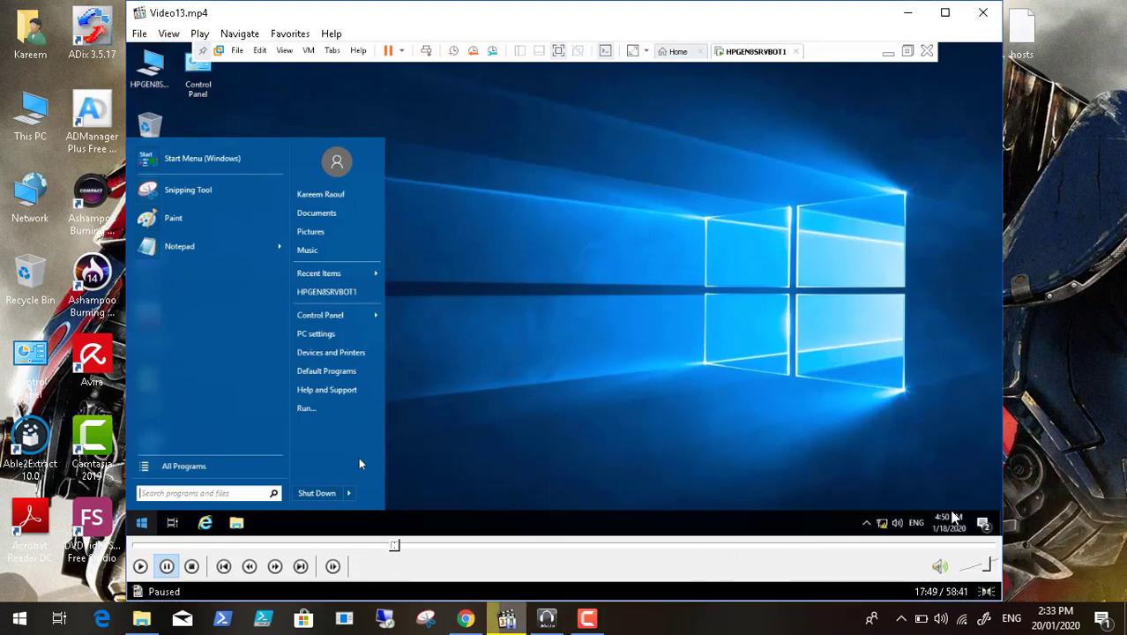
click(139, 567)
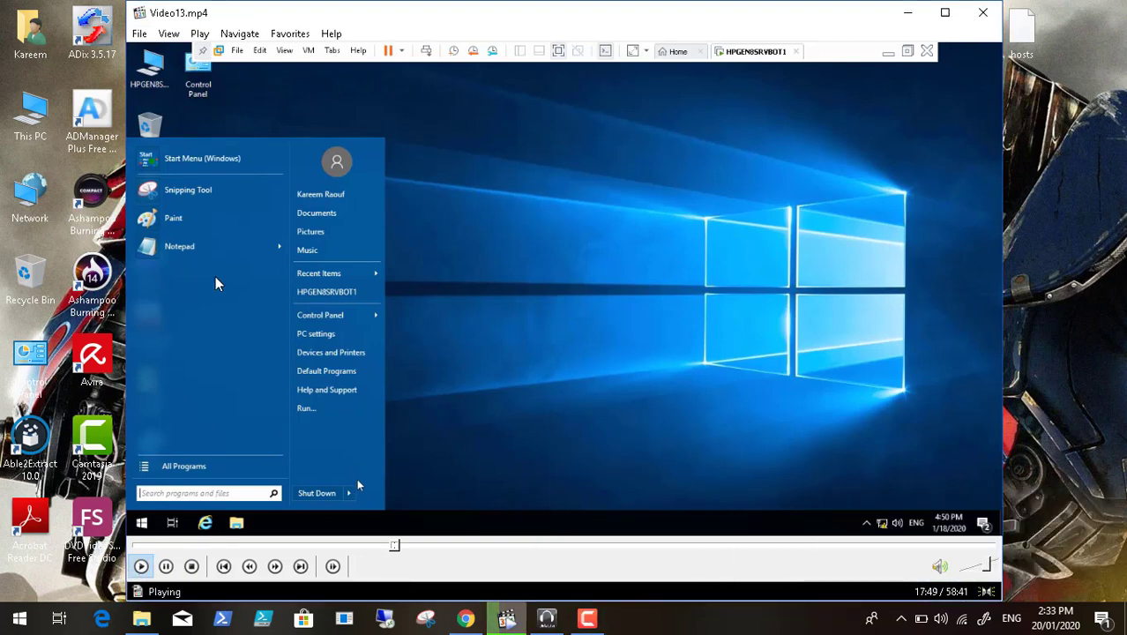
click(172, 34)
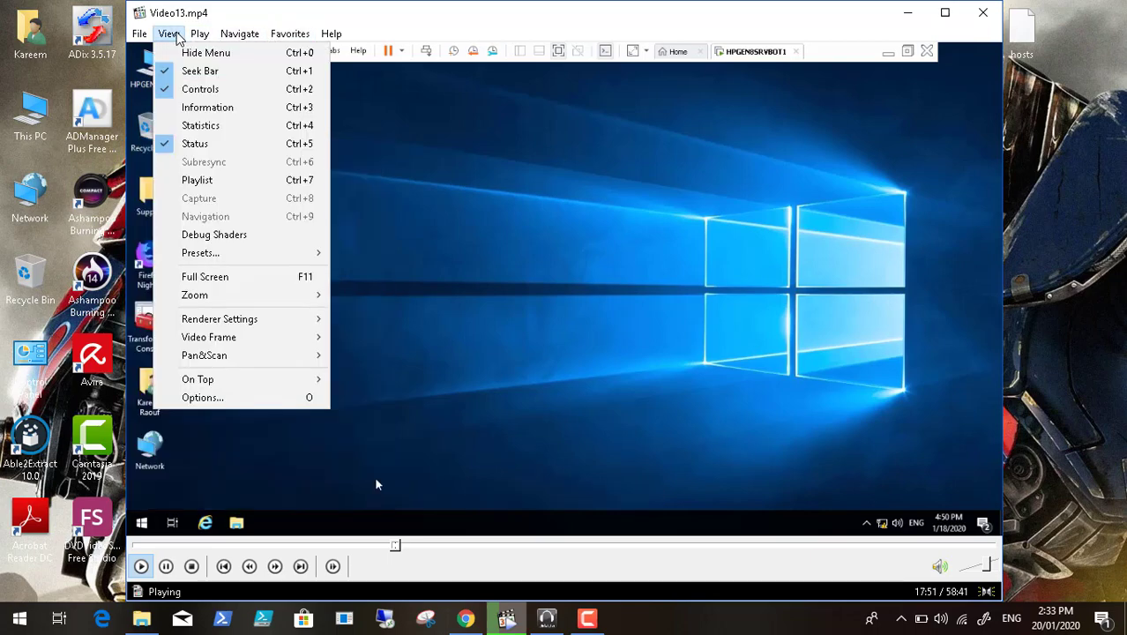
click(241, 276)
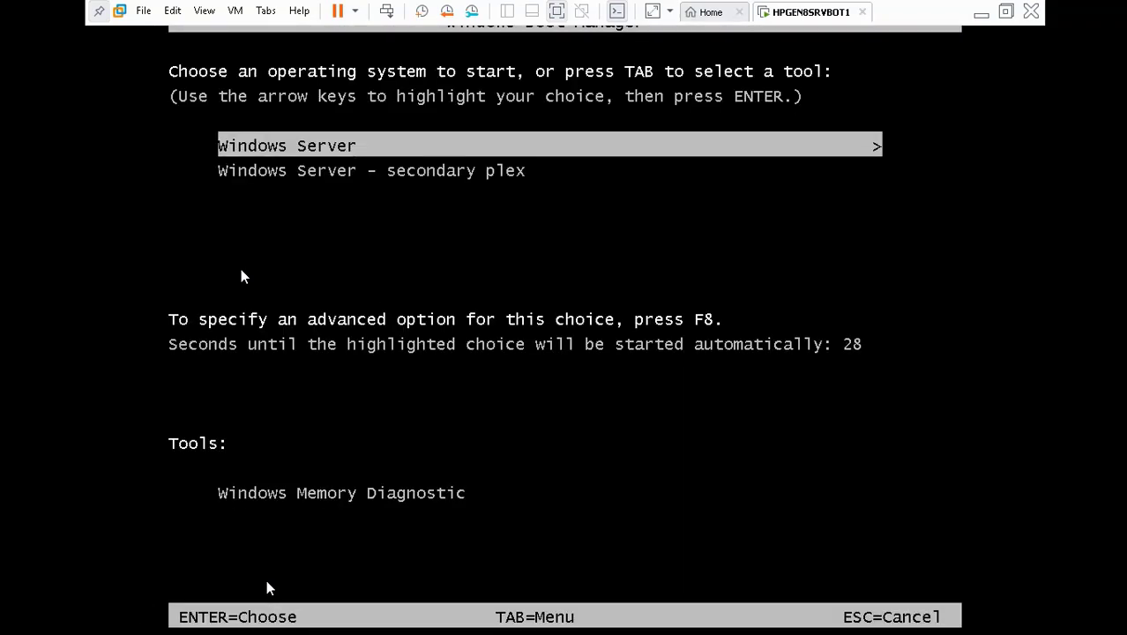
- Boot the Windows Server entry from Windows Boot Manager
key(Return)
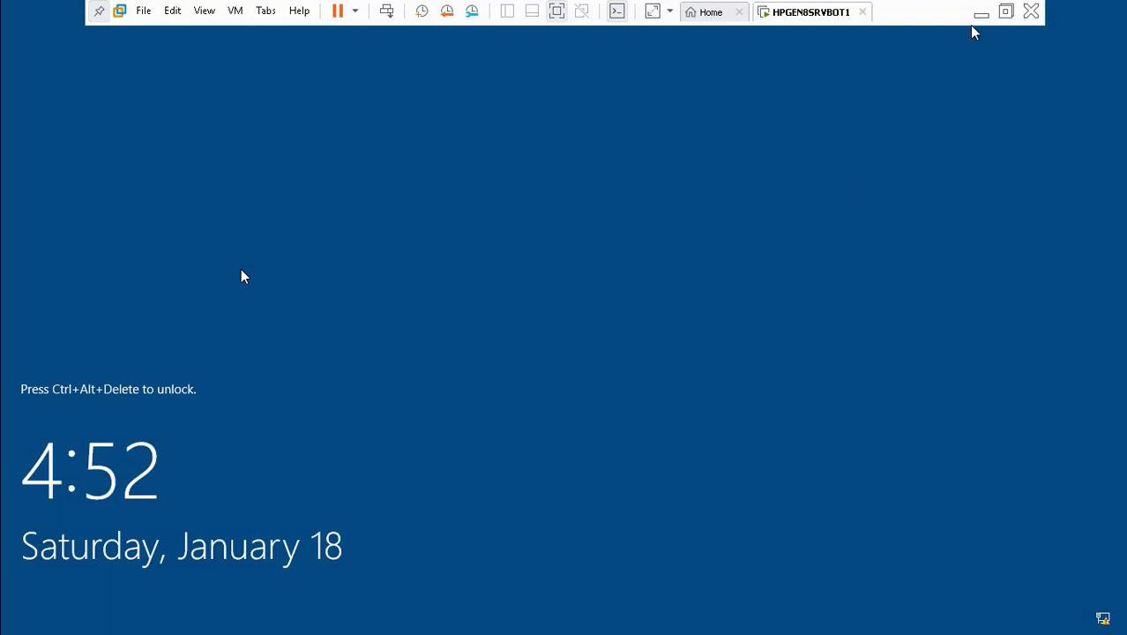
- Send Ctrl+Alt+Del, accept the legal notice, and sign in with the domain user name and password
click(387, 12)
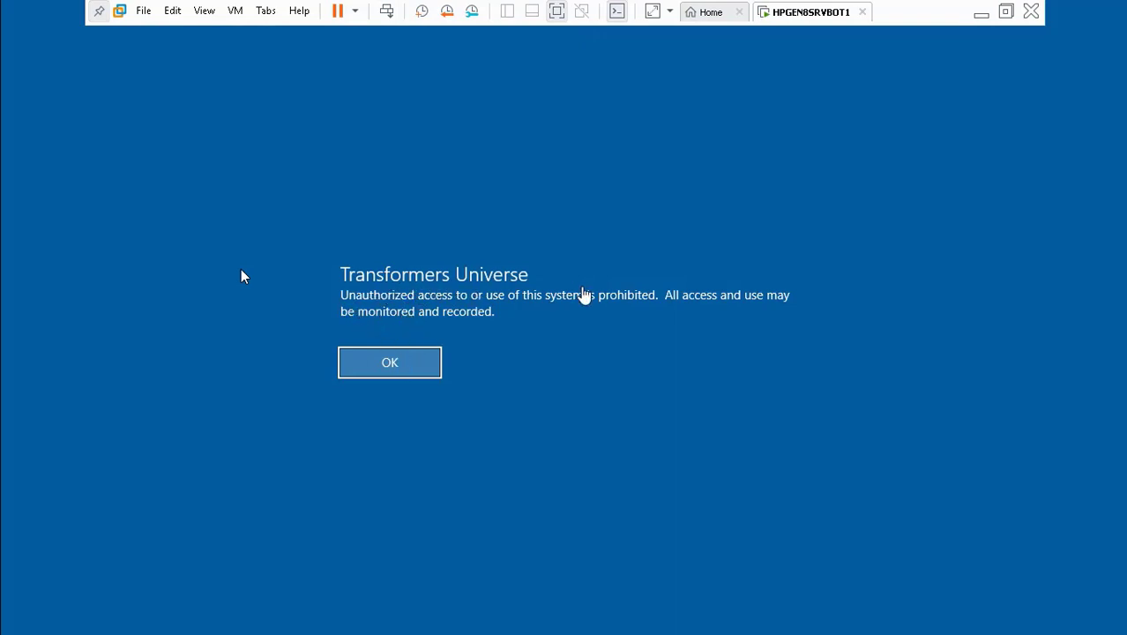
click(392, 367)
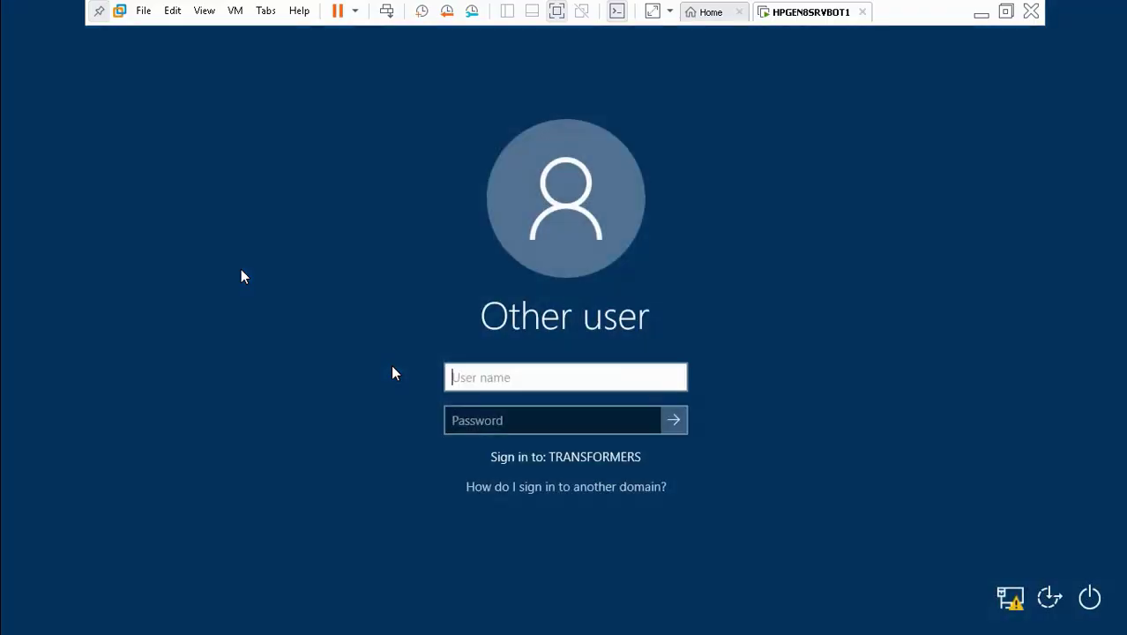
text(krauf)
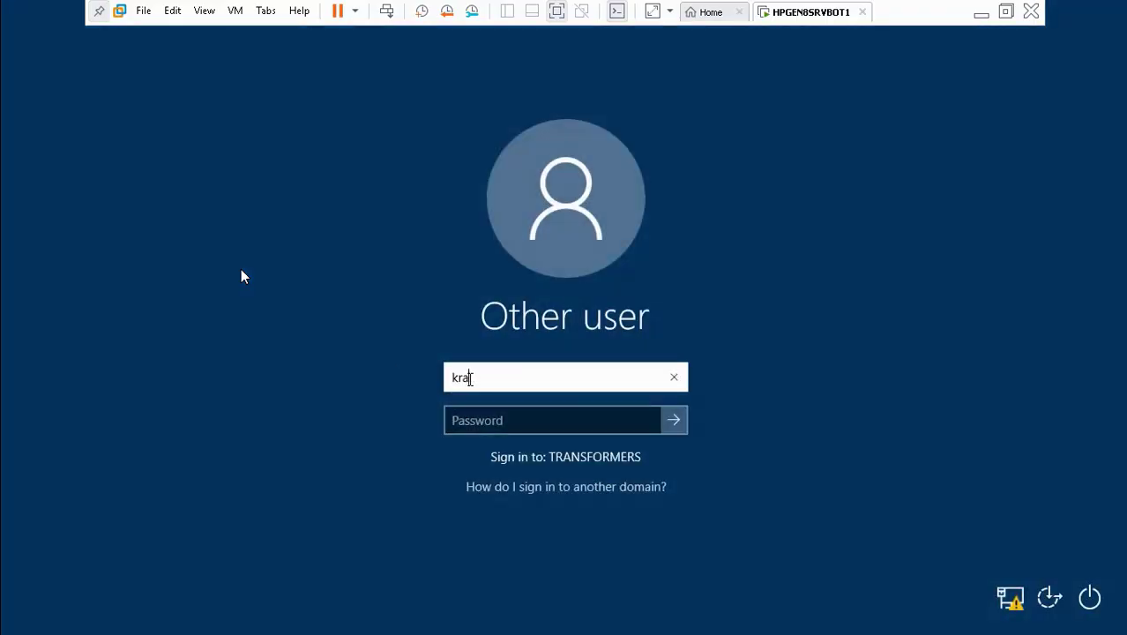
key(Tab)
text(••••••)
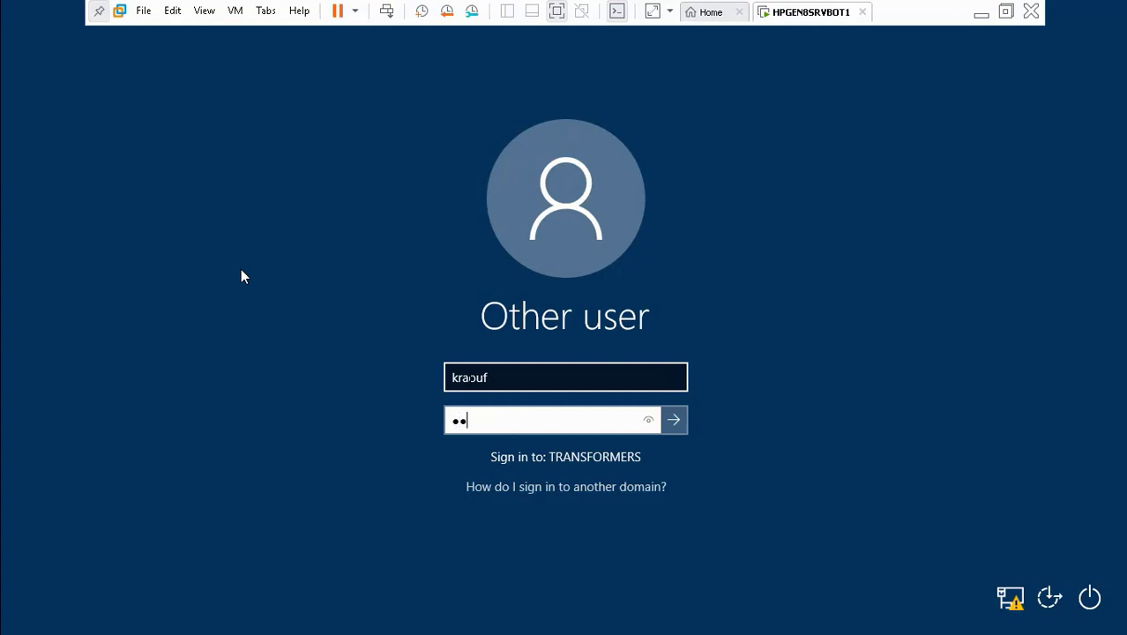
text(••••)
key(Return)
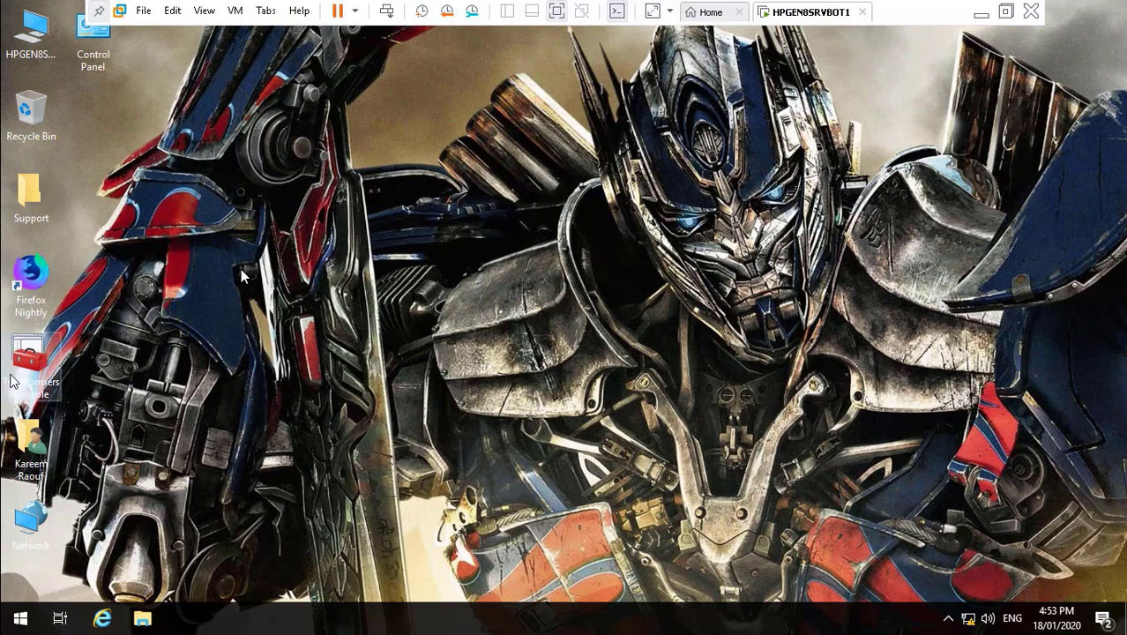
- Pin Server Manager to the taskbar from the All Programs list
click(22, 621)
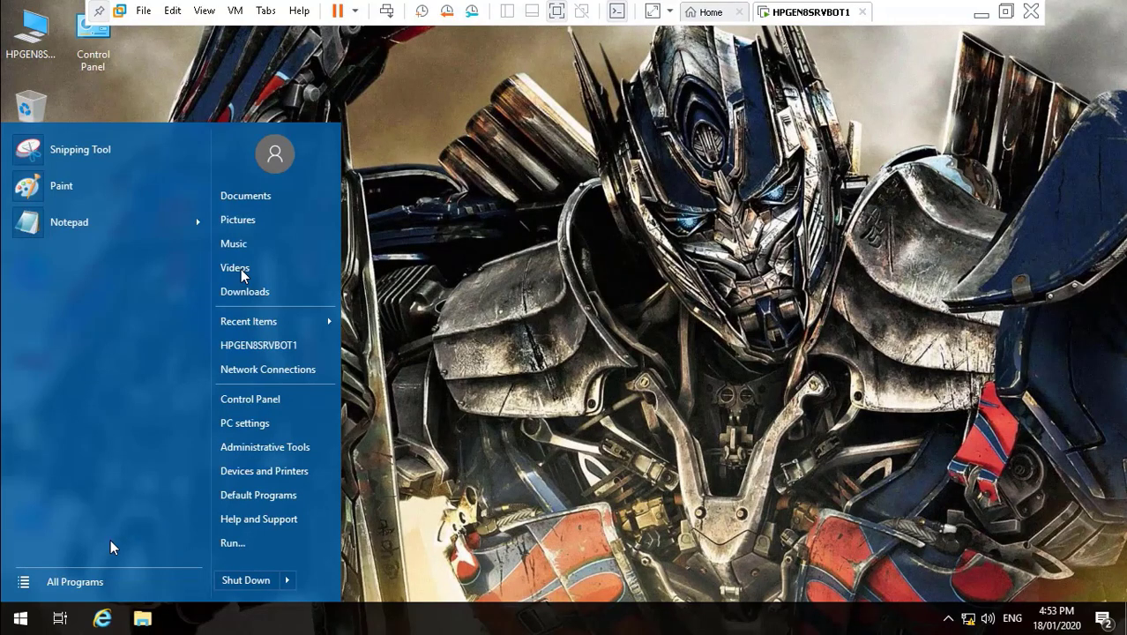
click(94, 582)
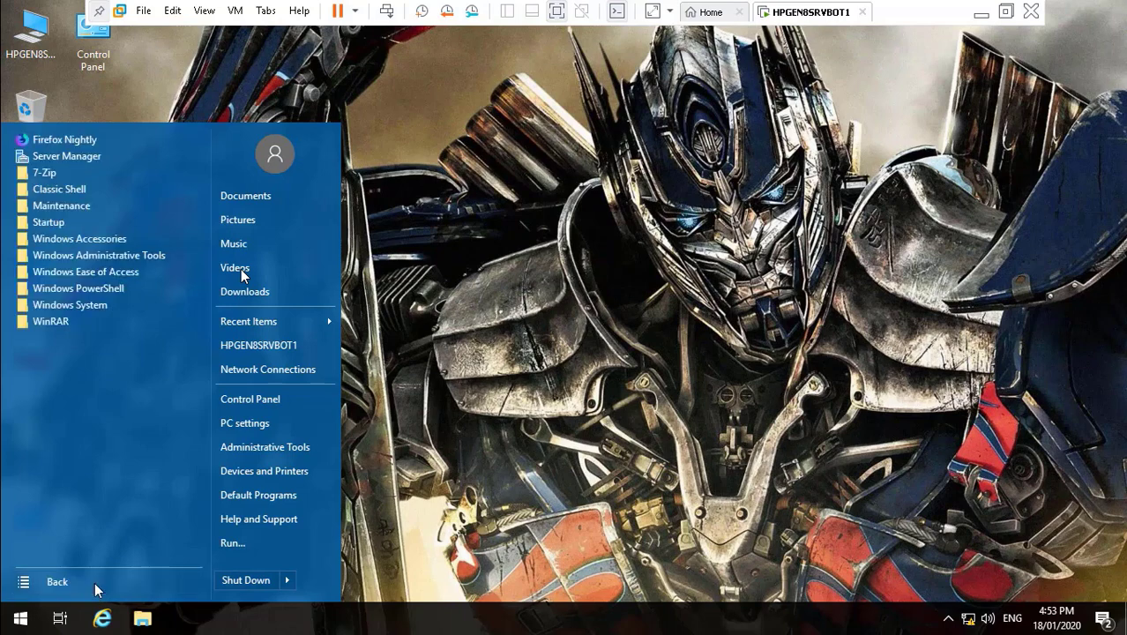
right_click(75, 157)
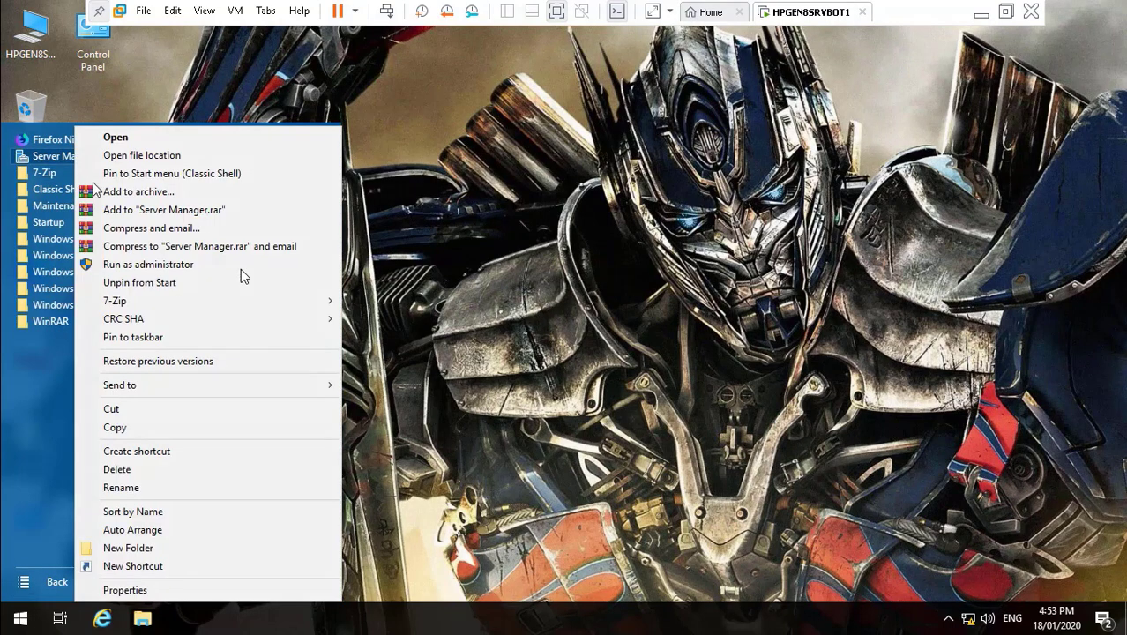
click(156, 337)
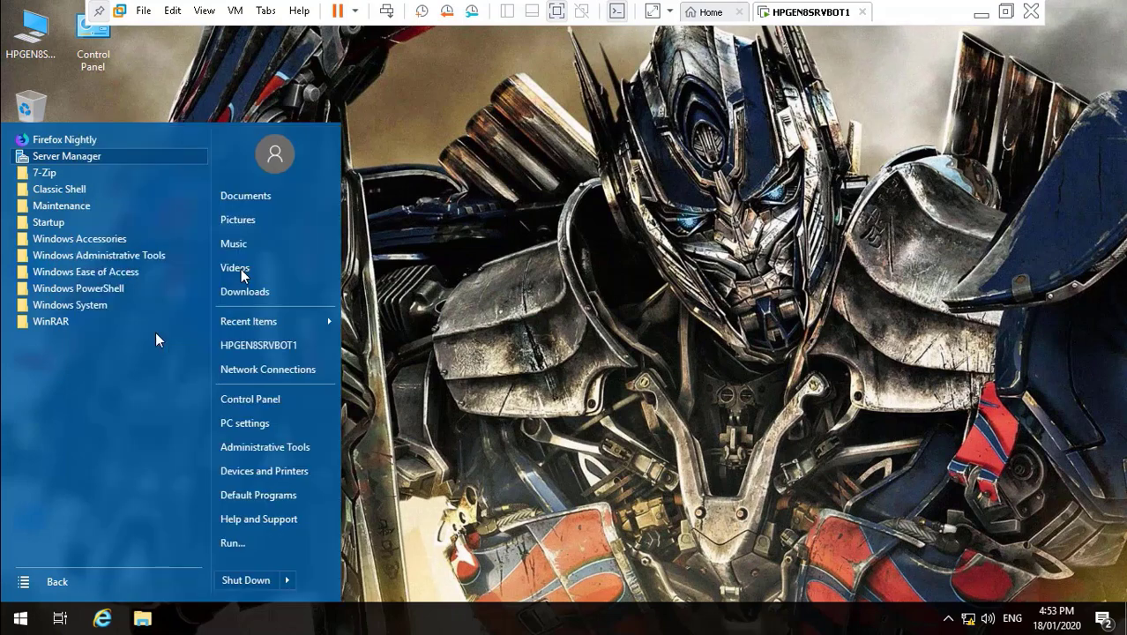
click(615, 300)
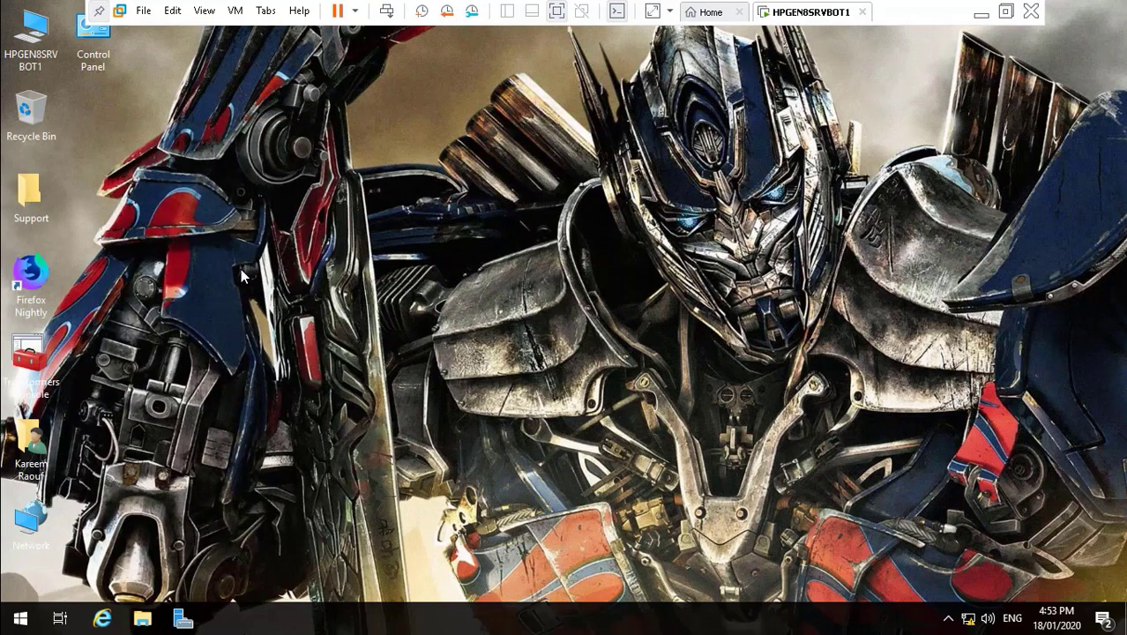
- Launch Server Manager from the taskbar and clear all Action Center notifications
click(184, 618)
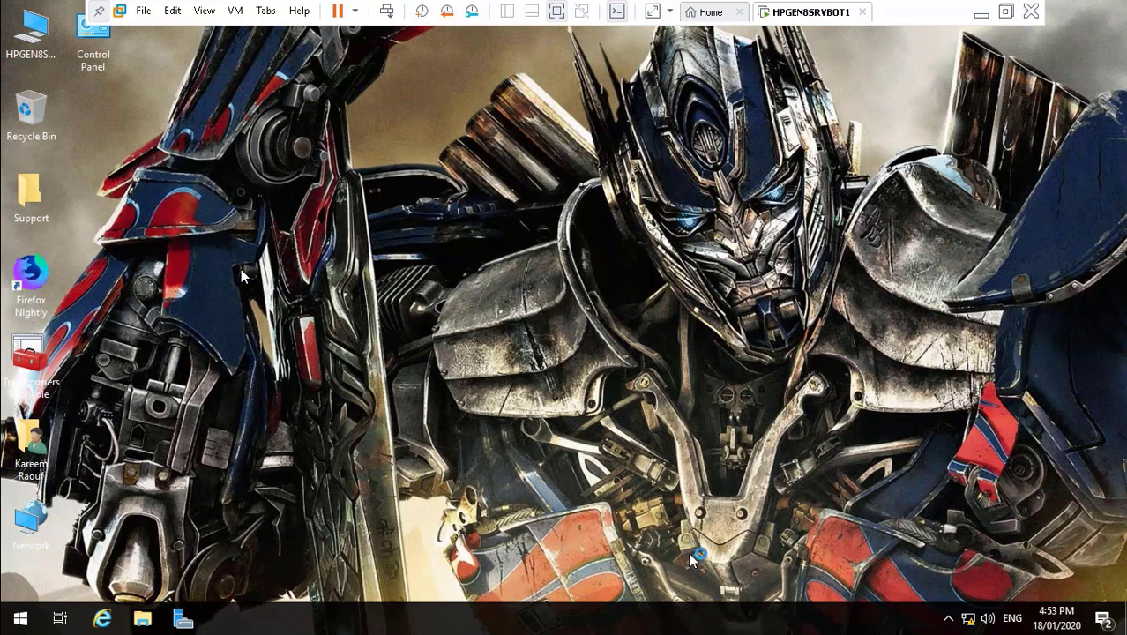
click(1104, 618)
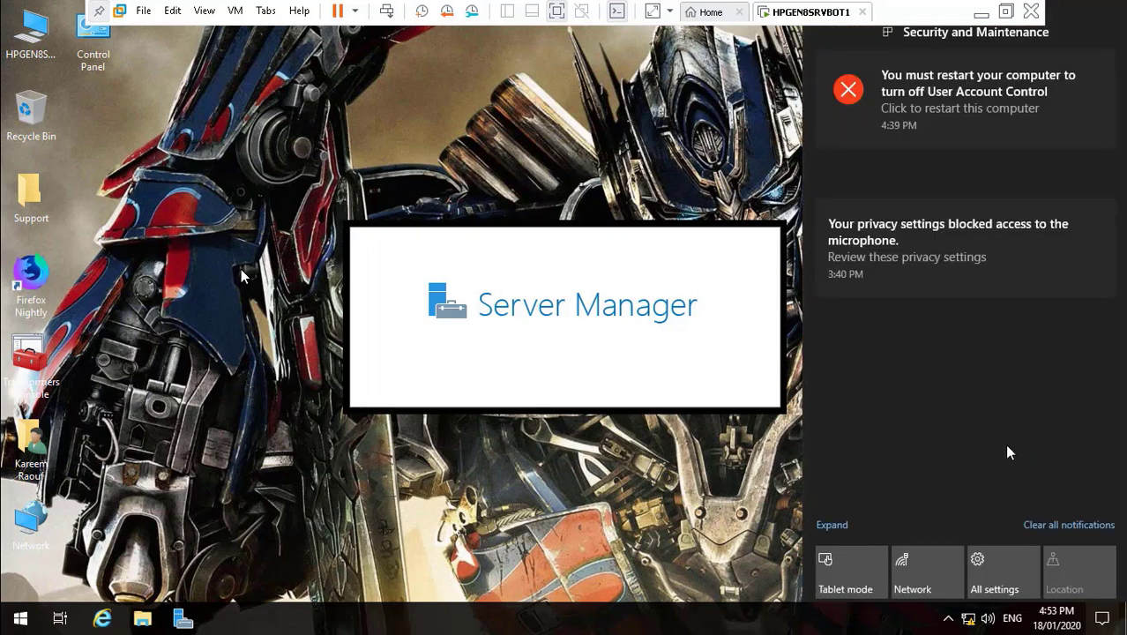
click(1052, 526)
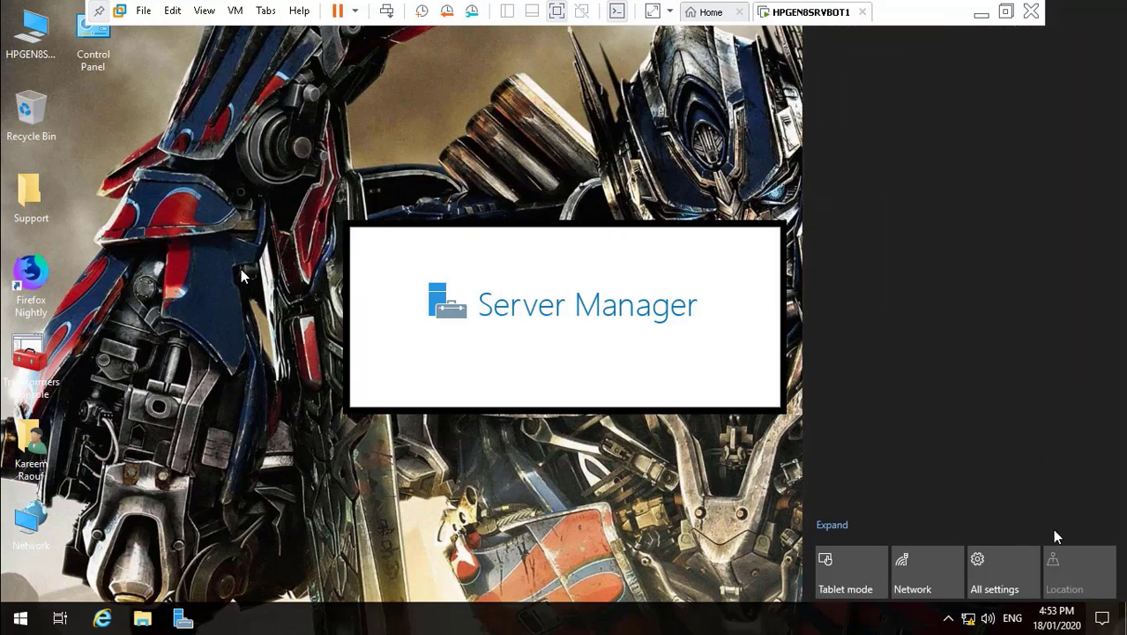
click(525, 511)
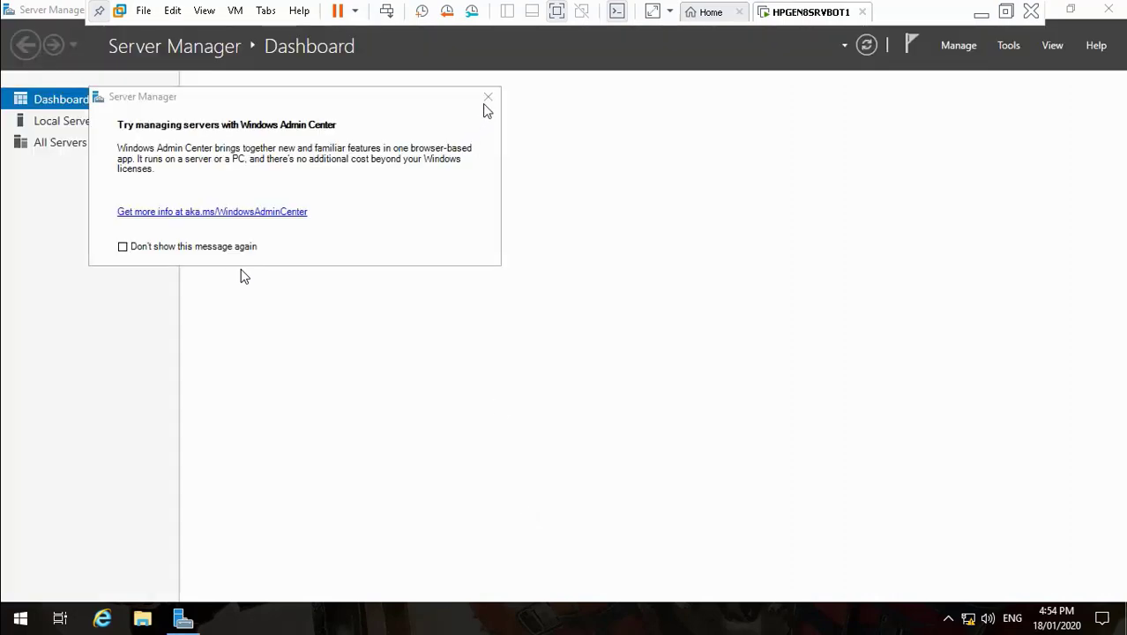
- Dismiss the Windows Admin Center prompt and acknowledge the inventory-collection notice from Add Roles and Features
click(485, 100)
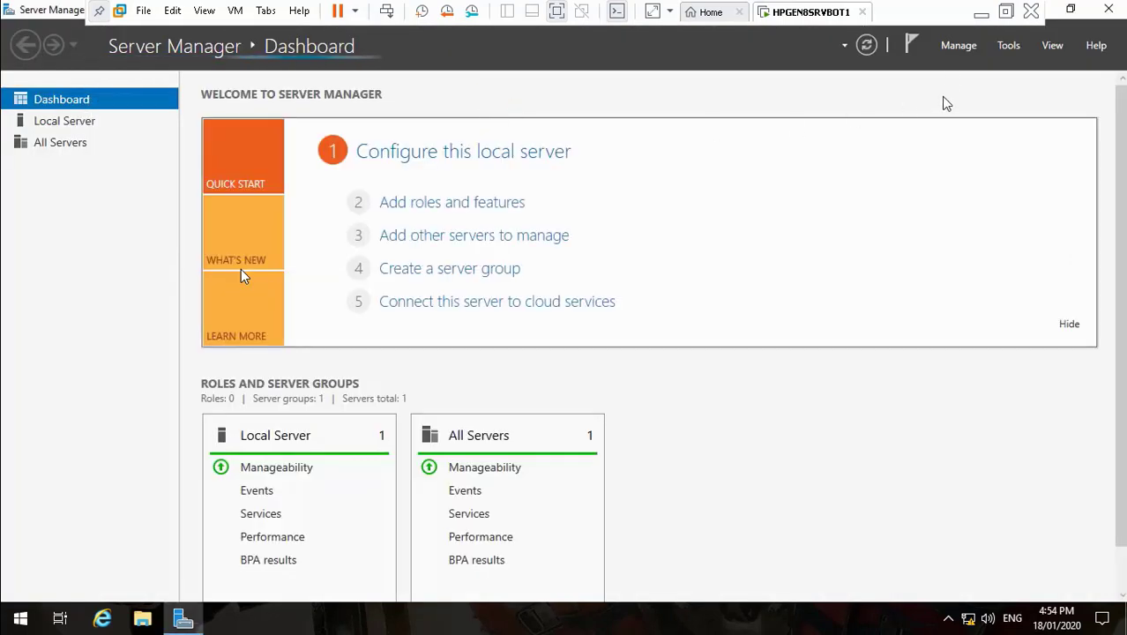
click(955, 50)
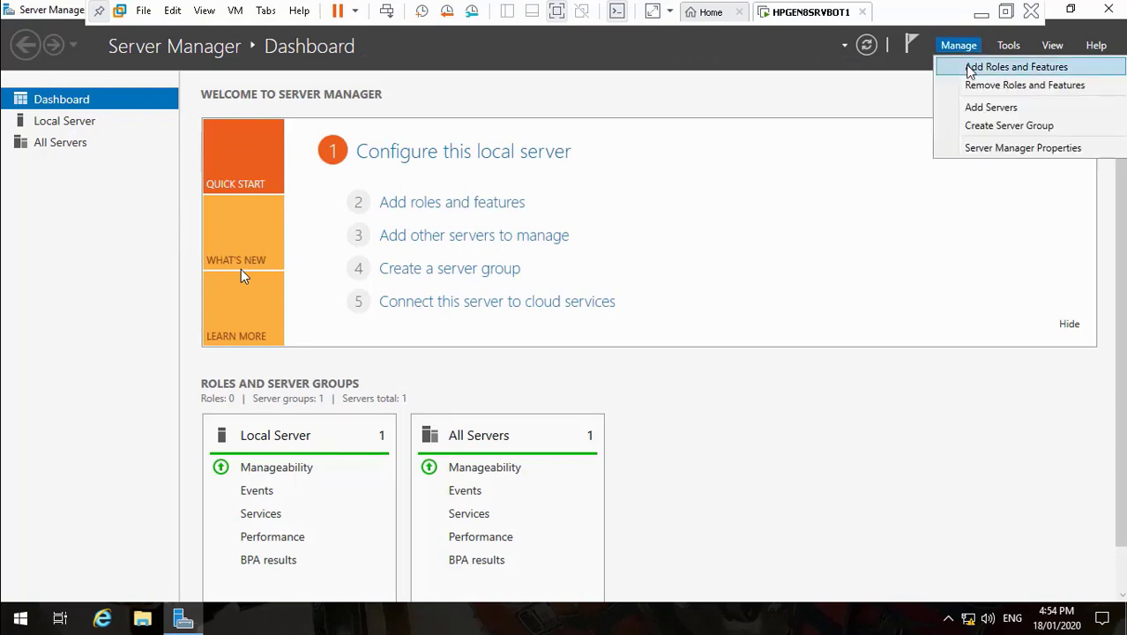
click(970, 67)
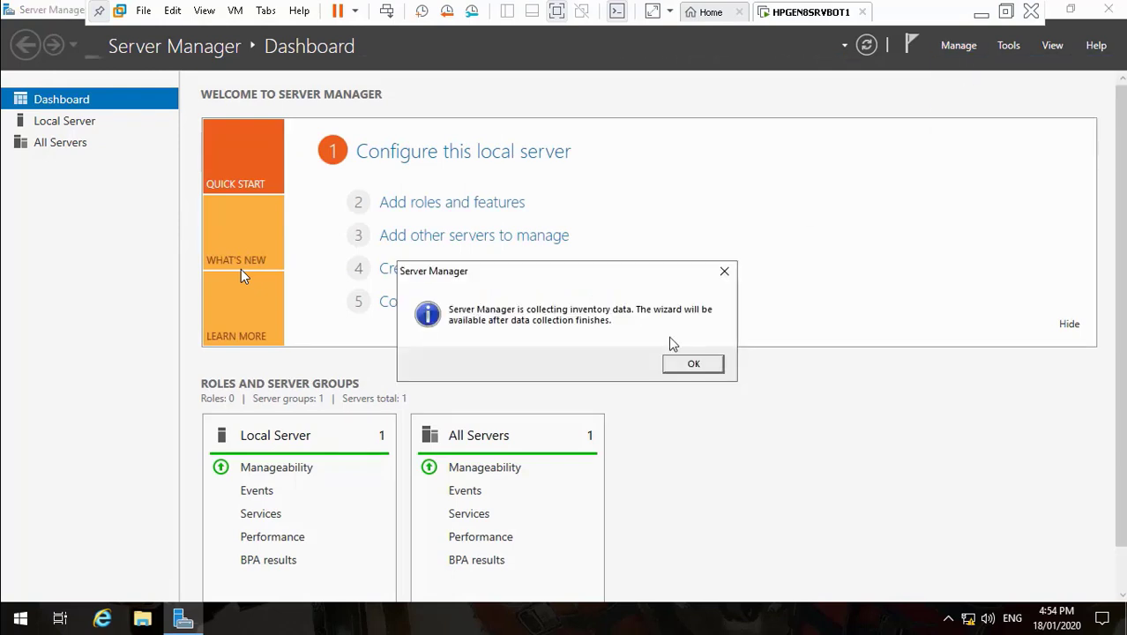
click(693, 363)
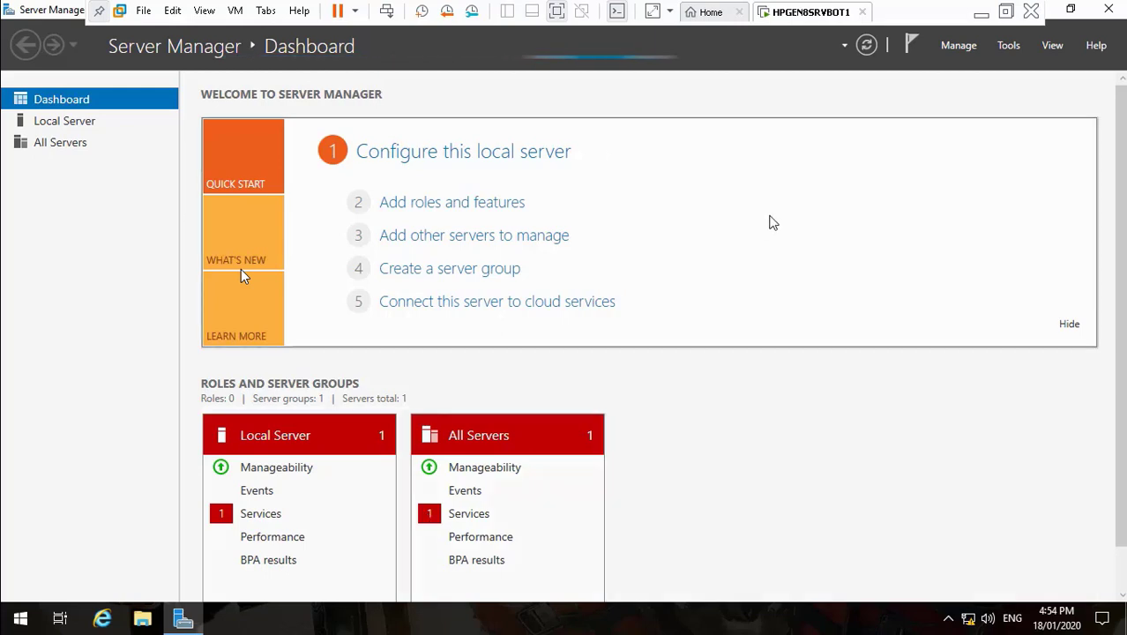
click(966, 49)
- Start a role-based installation and select the DHCP Server role with its required DHCP Server Tools
click(974, 69)
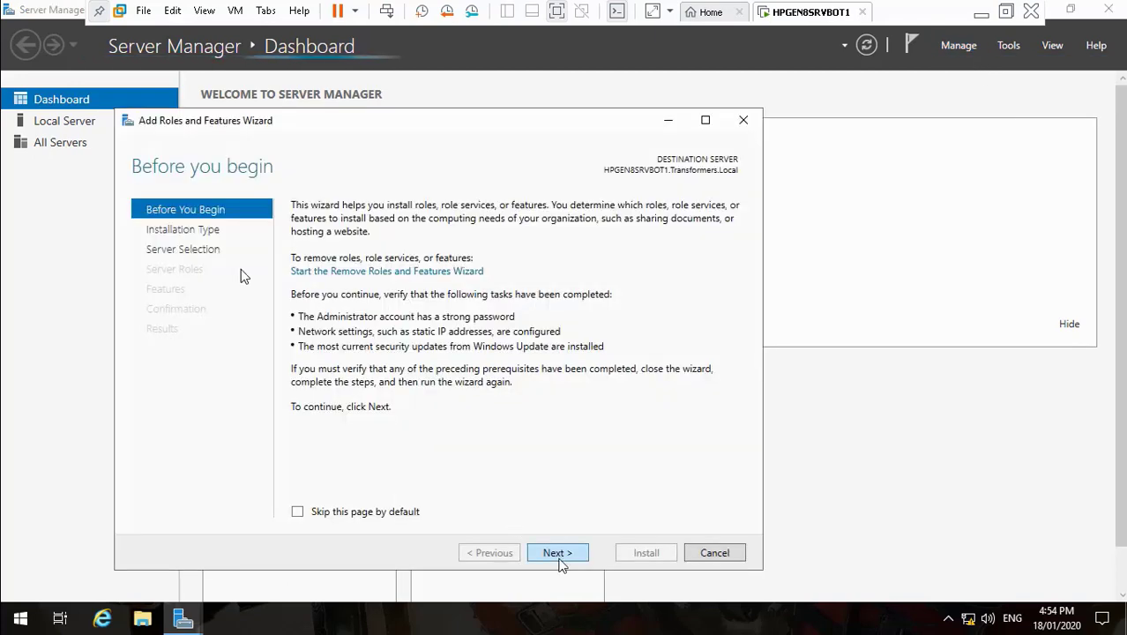
click(558, 554)
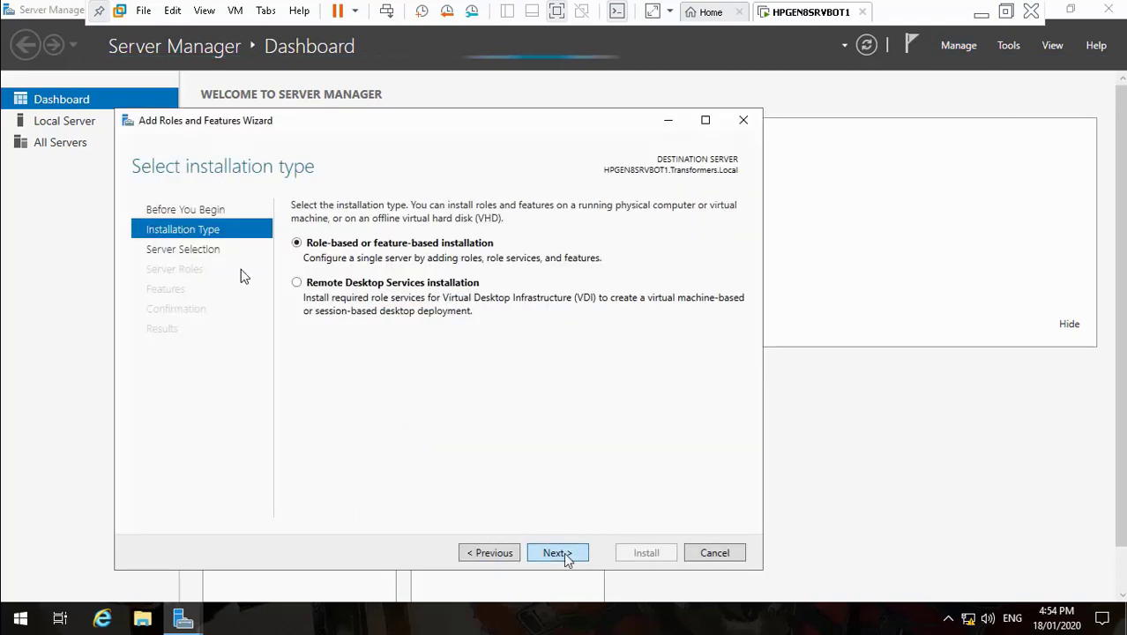
click(558, 553)
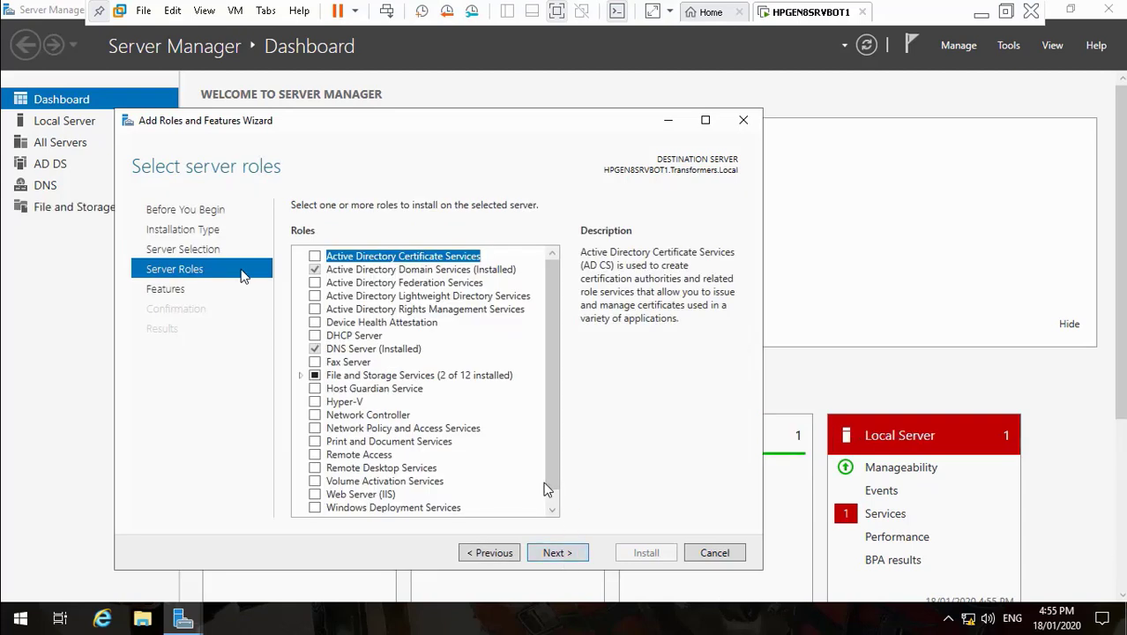
click(318, 338)
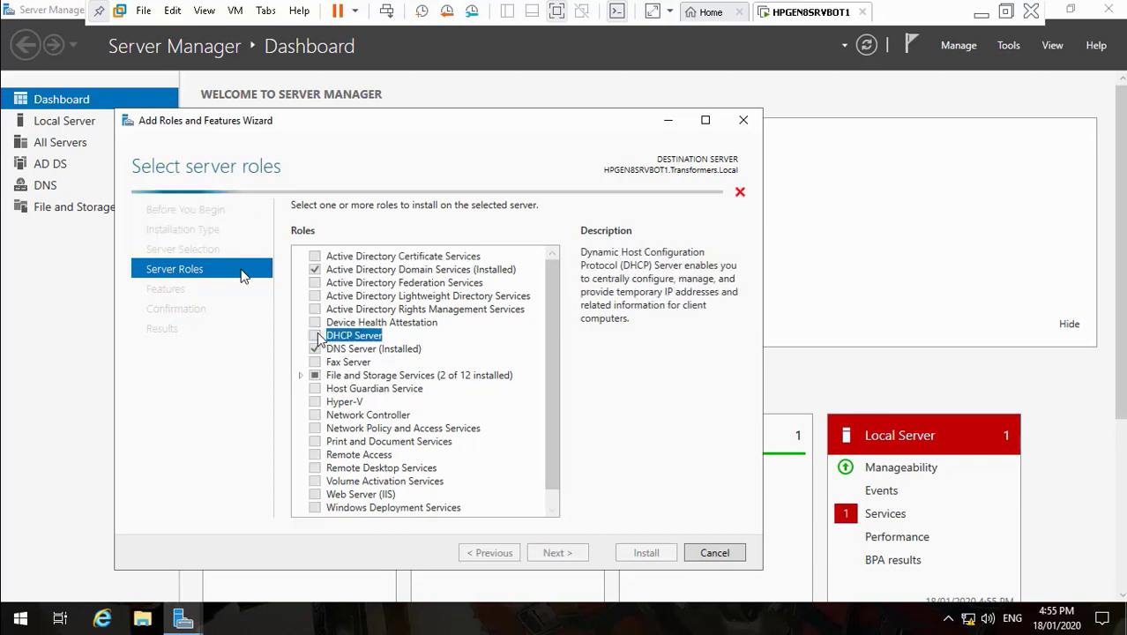
click(492, 472)
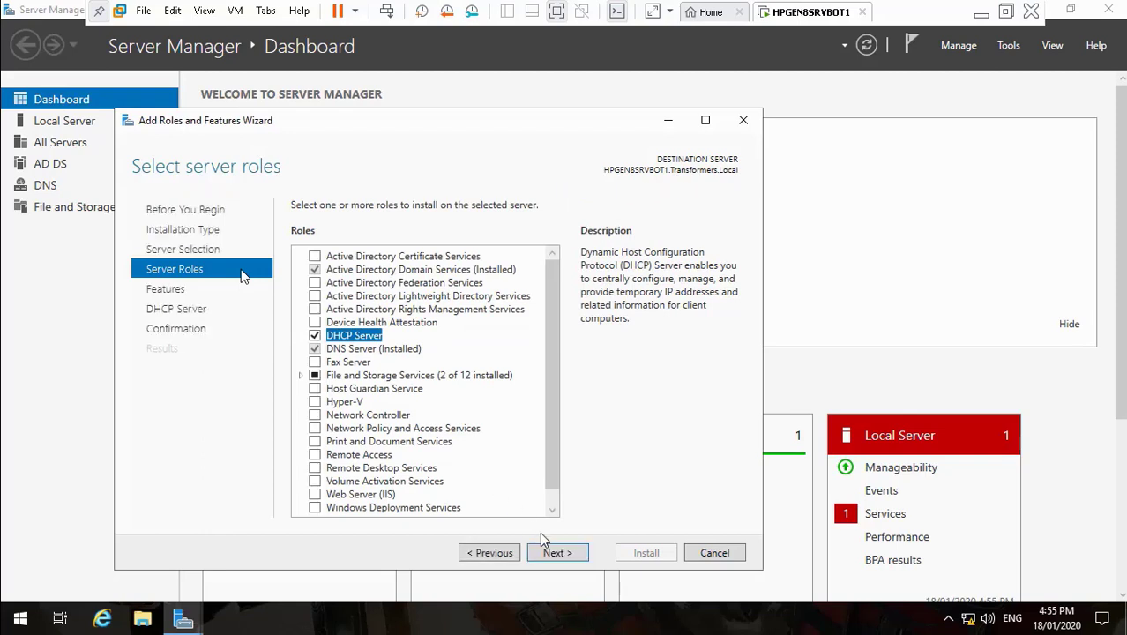
click(549, 499)
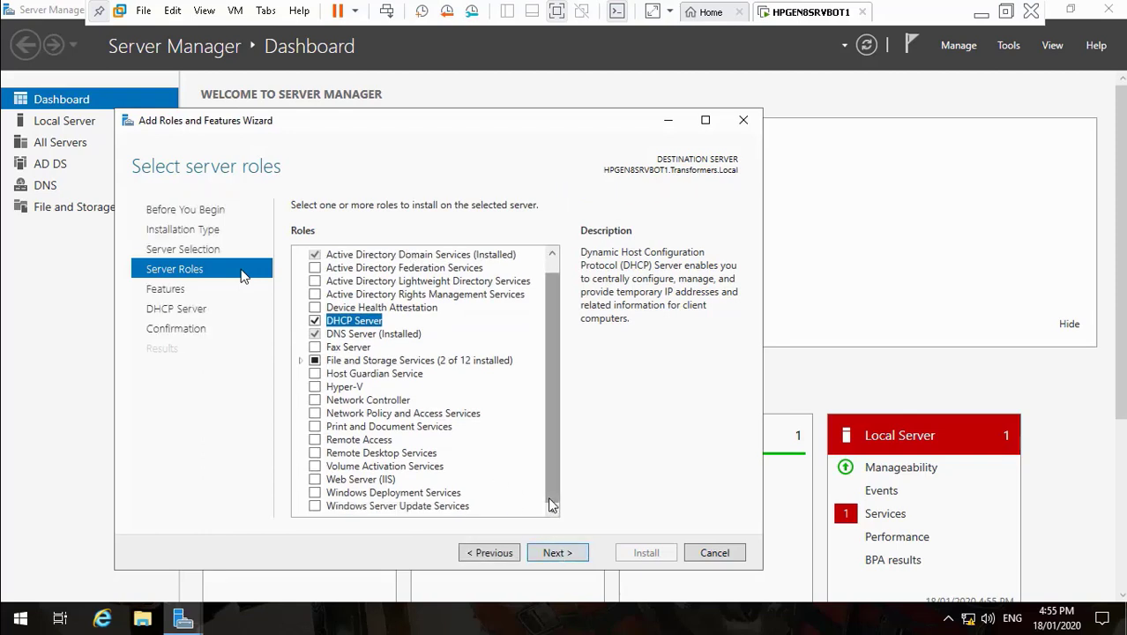
- Advance through features and DHCP Server pages to the confirmation and install the role
click(559, 554)
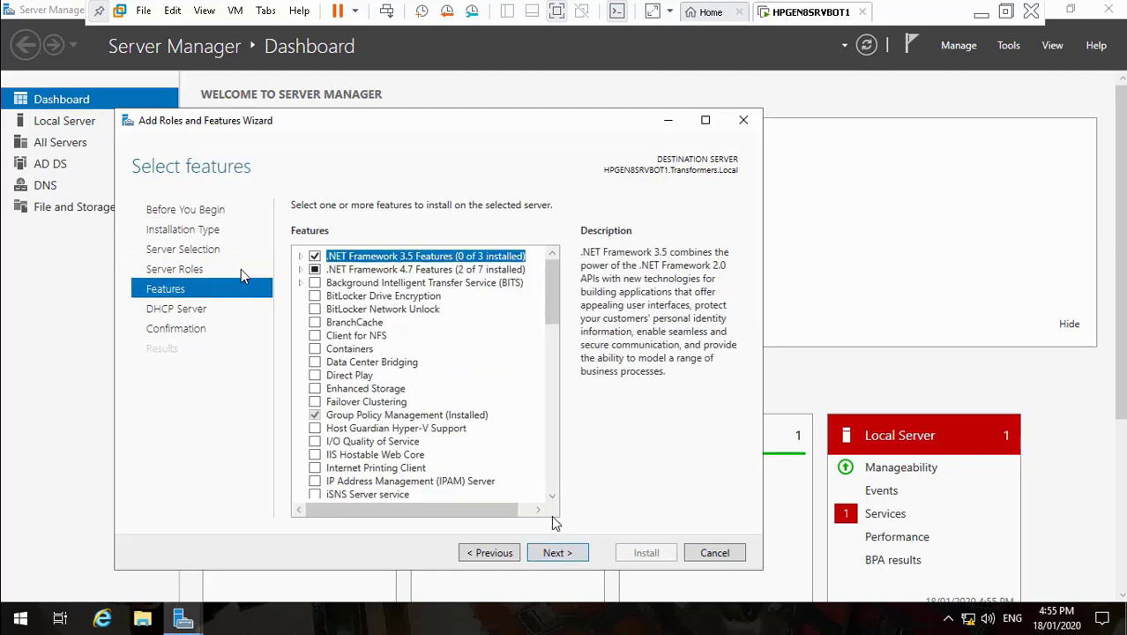
click(555, 554)
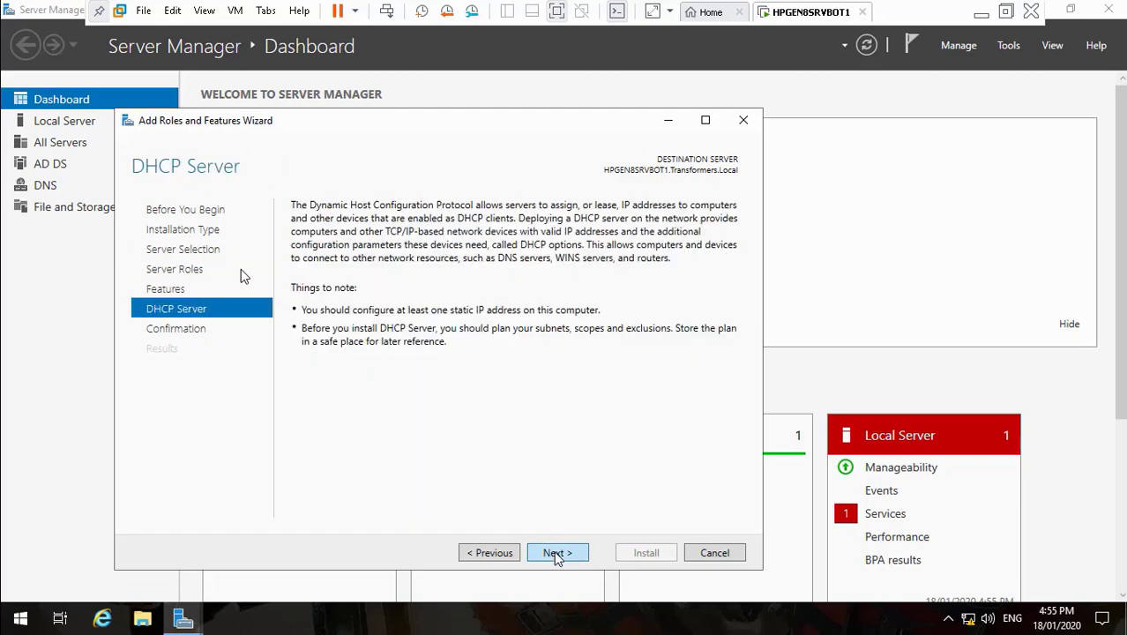
click(556, 553)
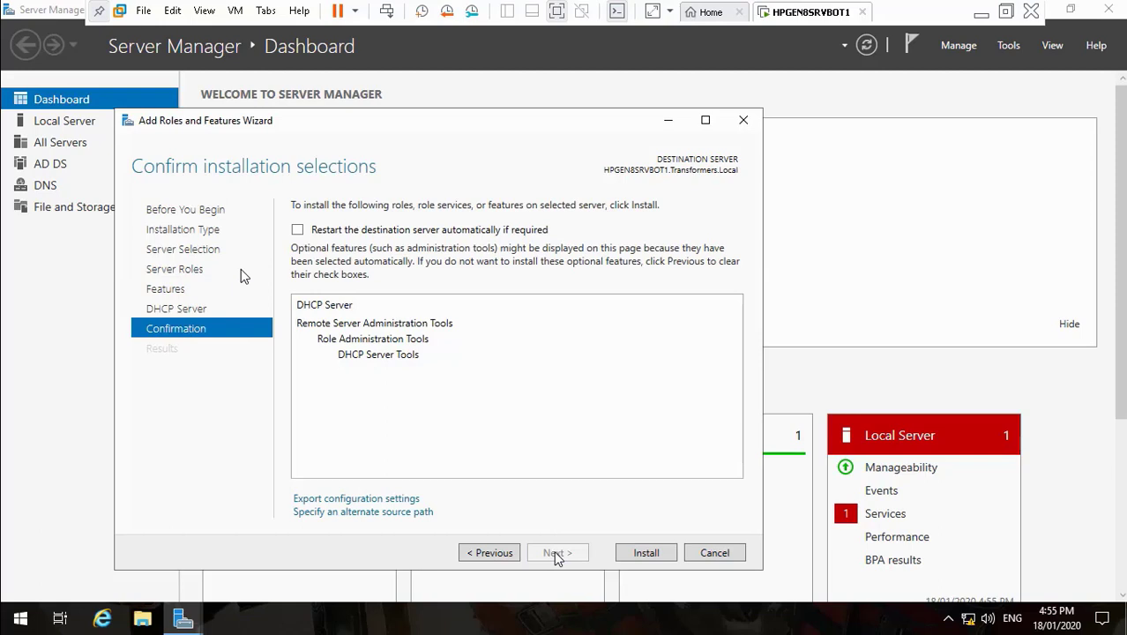
click(632, 554)
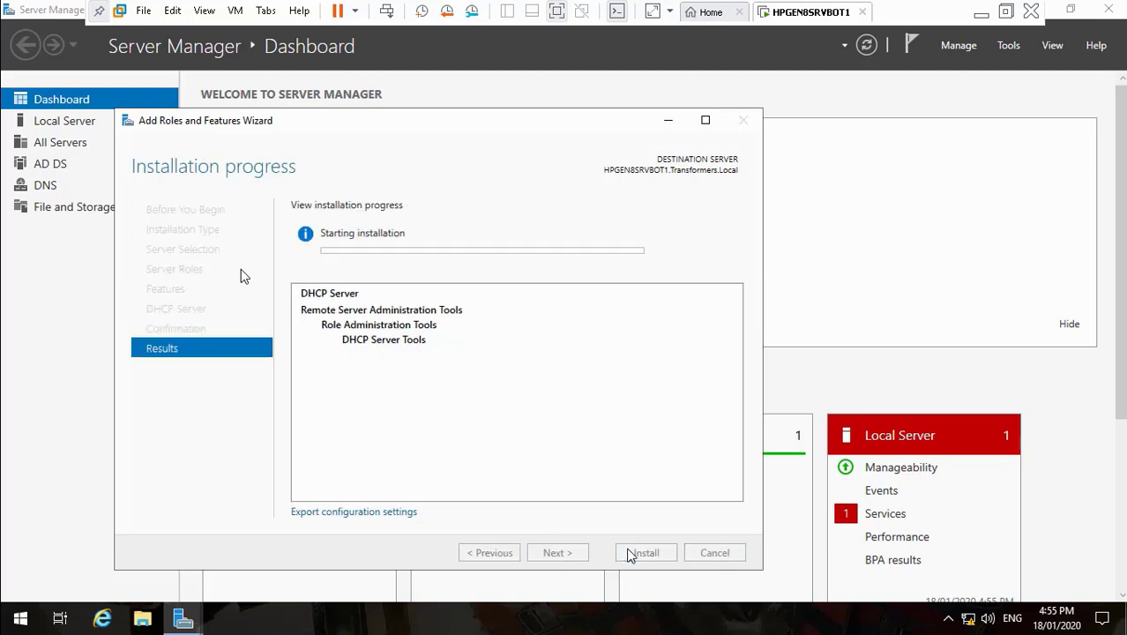
double_click(384, 185)
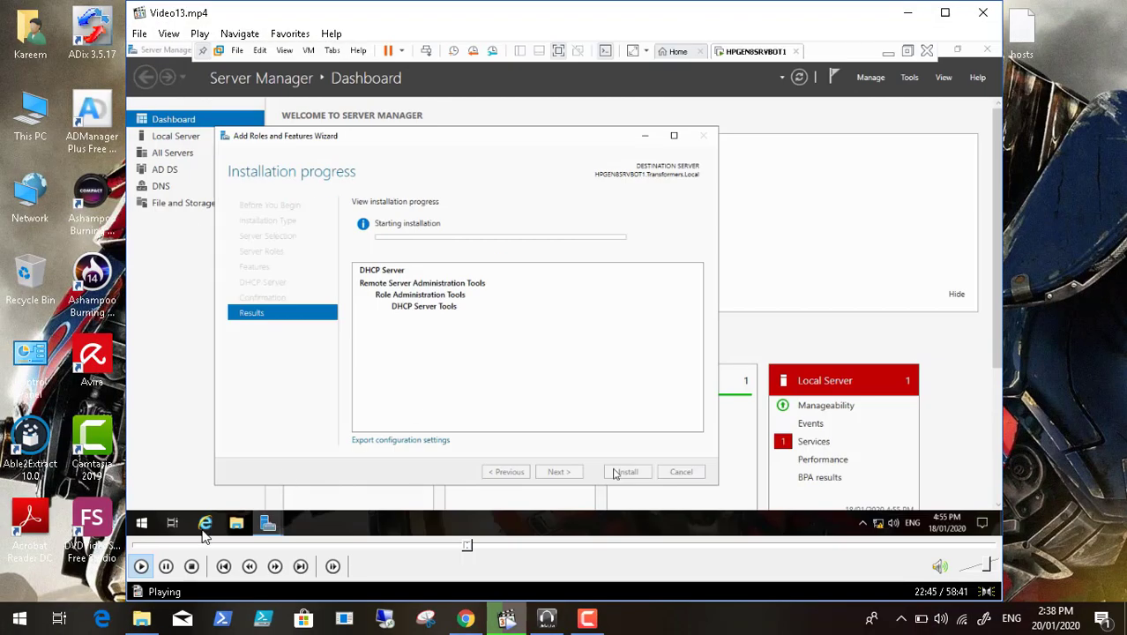
- Pause the video, toggle the recorder controls, then resume playback in full screen
click(166, 566)
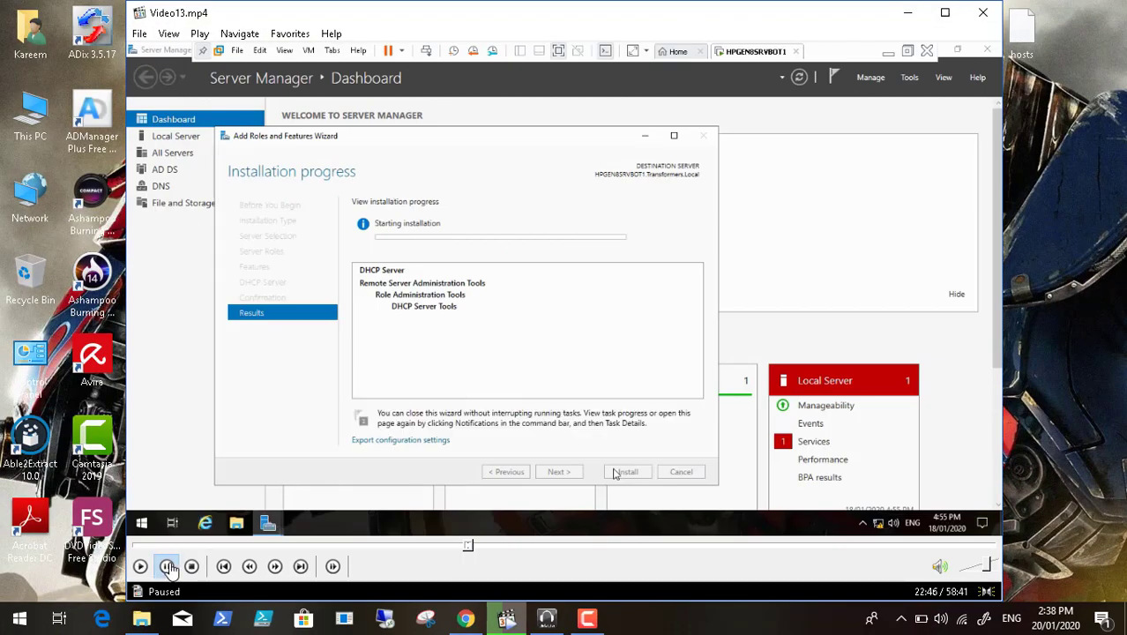
click(586, 617)
click(1048, 540)
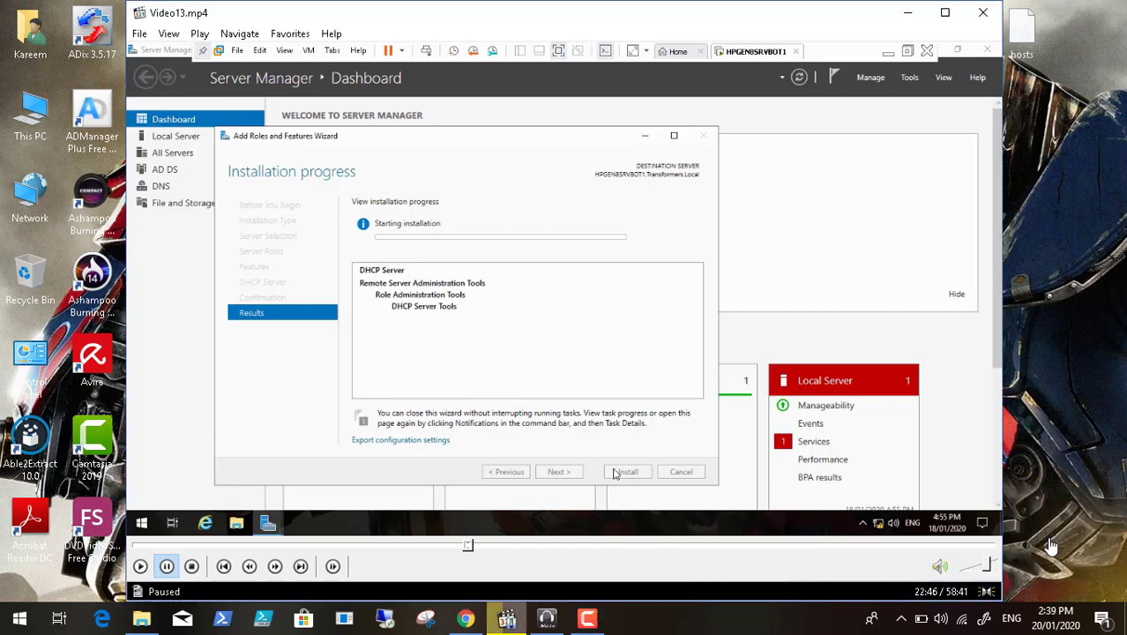
click(139, 567)
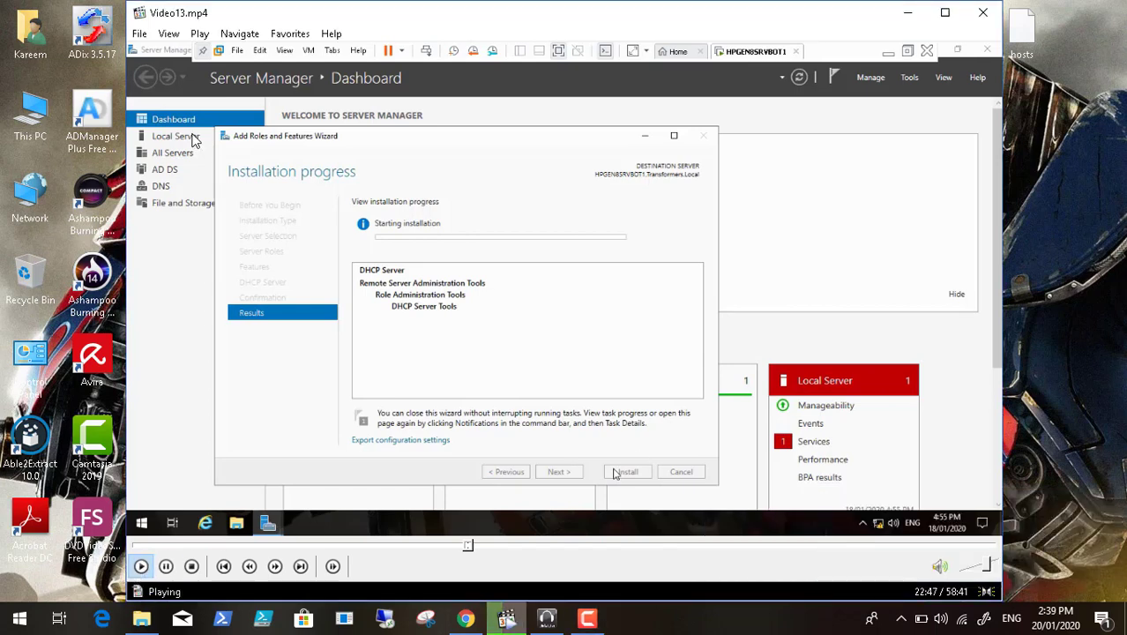
click(168, 33)
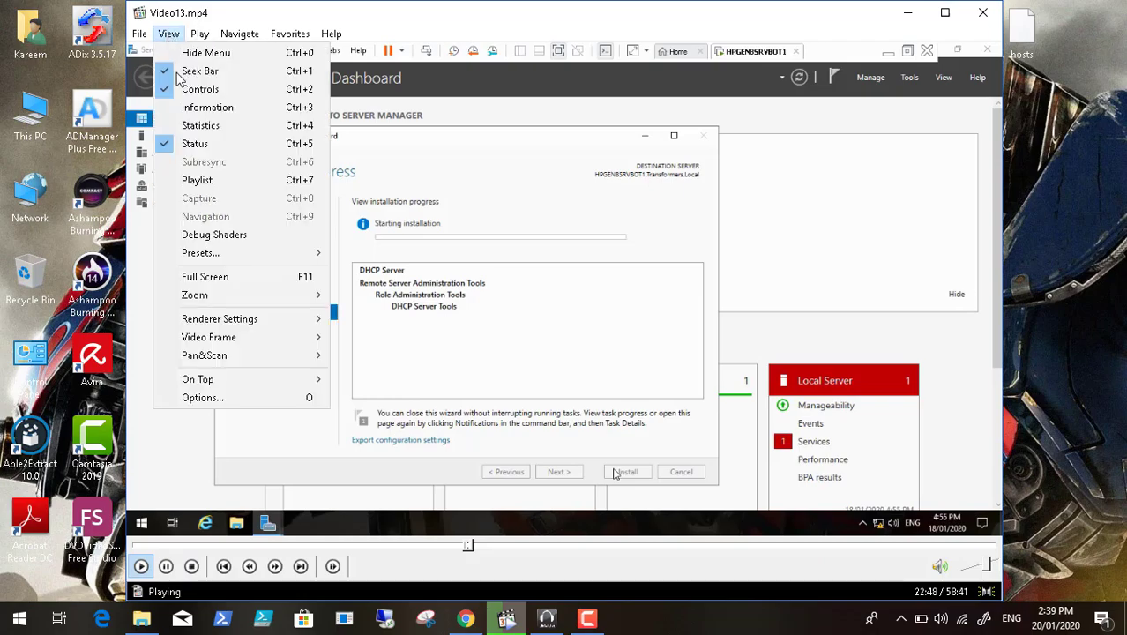
click(226, 277)
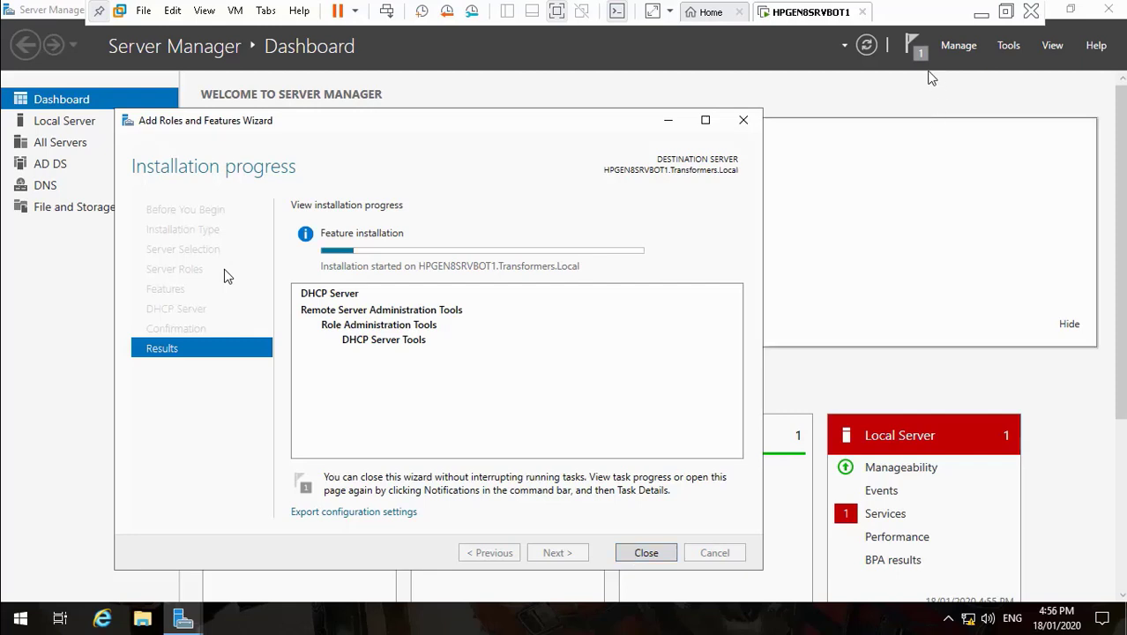
- Minimise the VM, resume the screen recording, and restore the HPGEN8SRVBOT1 virtual machine window
click(982, 13)
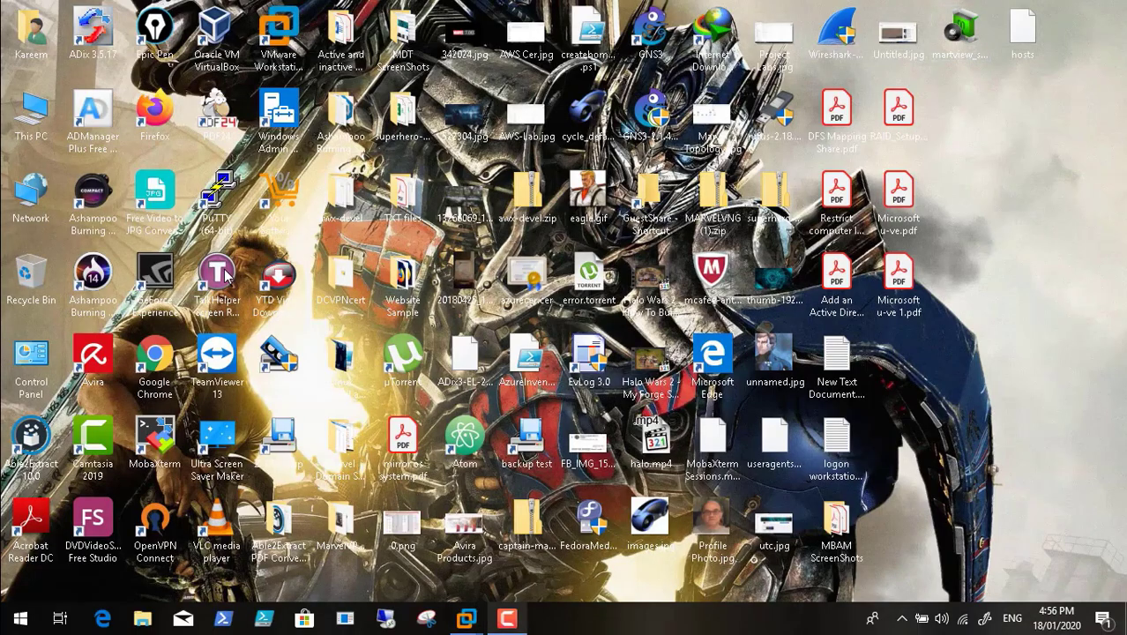
click(505, 623)
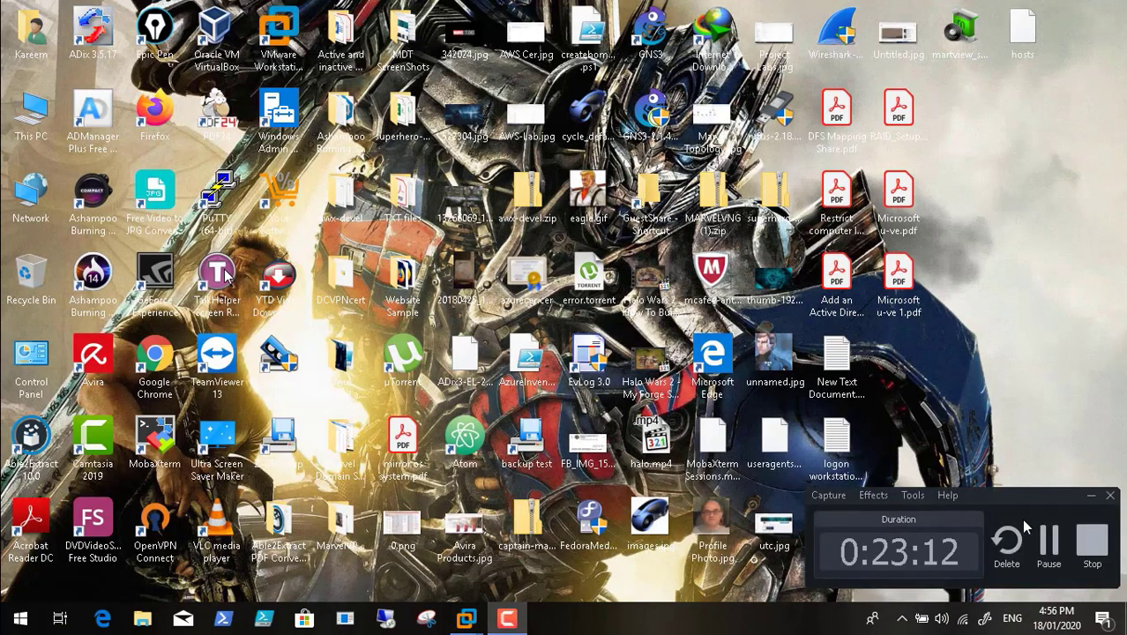
click(1057, 540)
click(1058, 540)
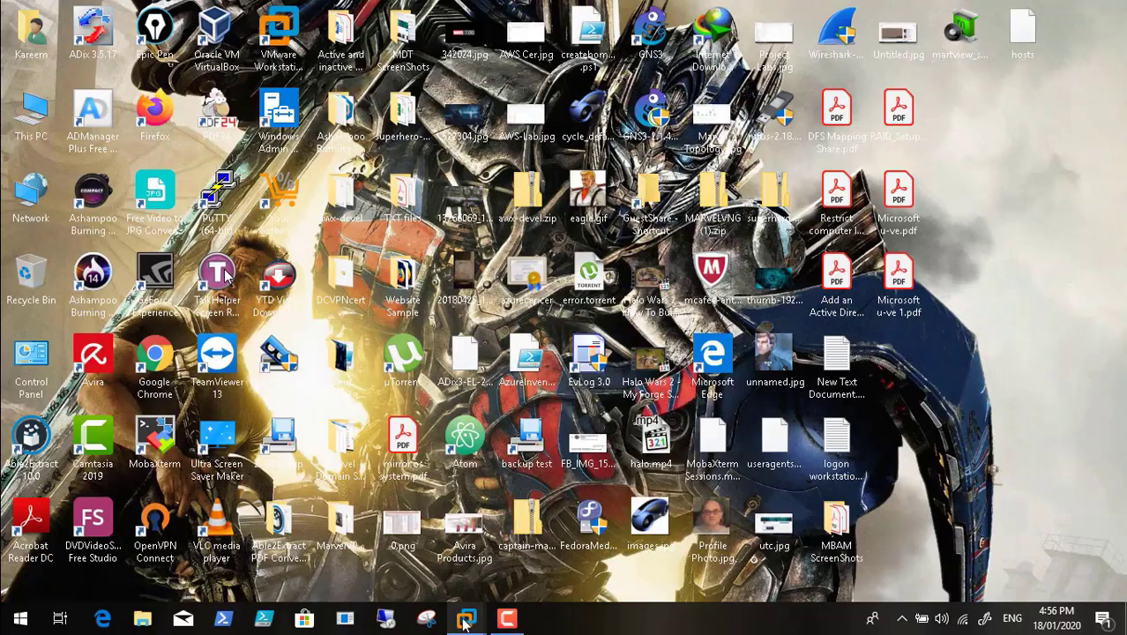
mouse_move(465, 621)
click(540, 525)
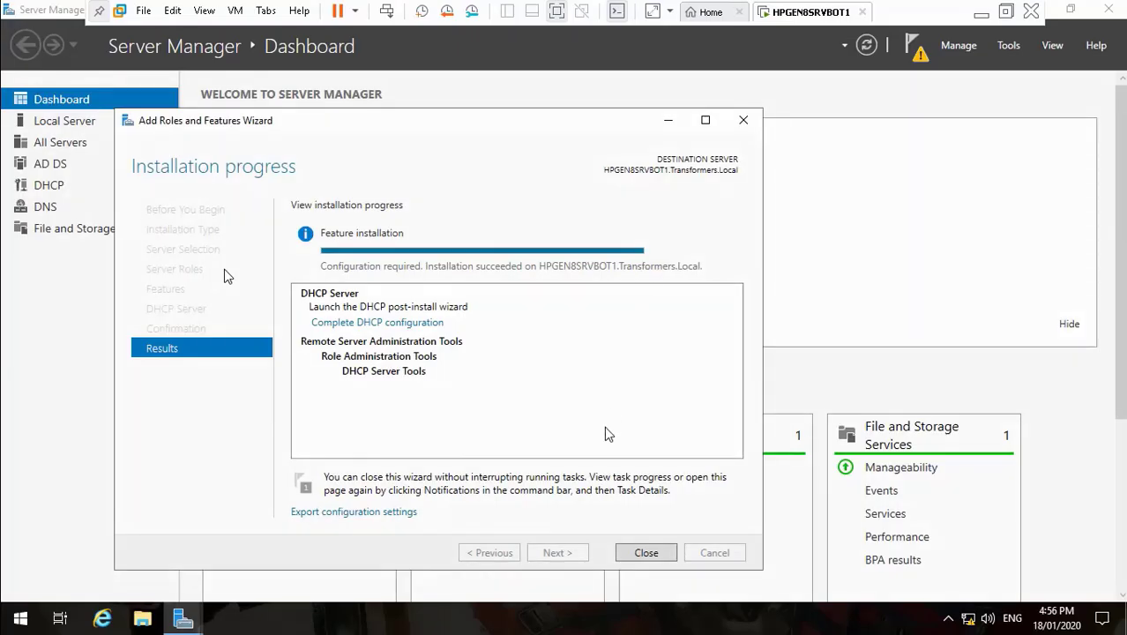
- Complete the DHCP post-install configuration, committing authorization with current credentials, and close the wizard
click(400, 323)
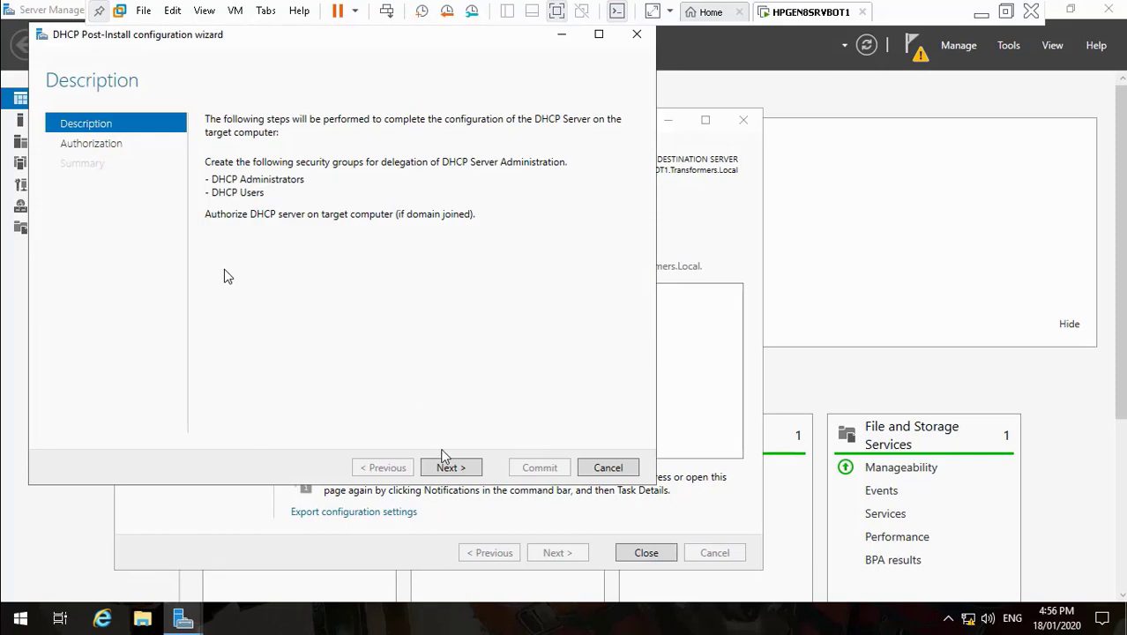
click(452, 470)
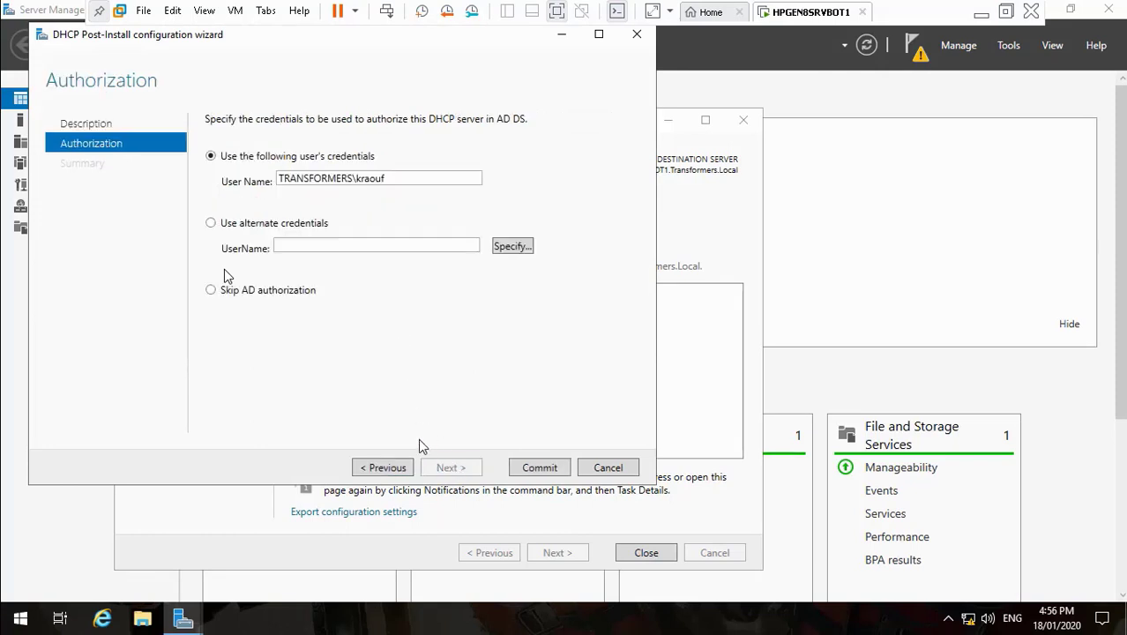
click(538, 468)
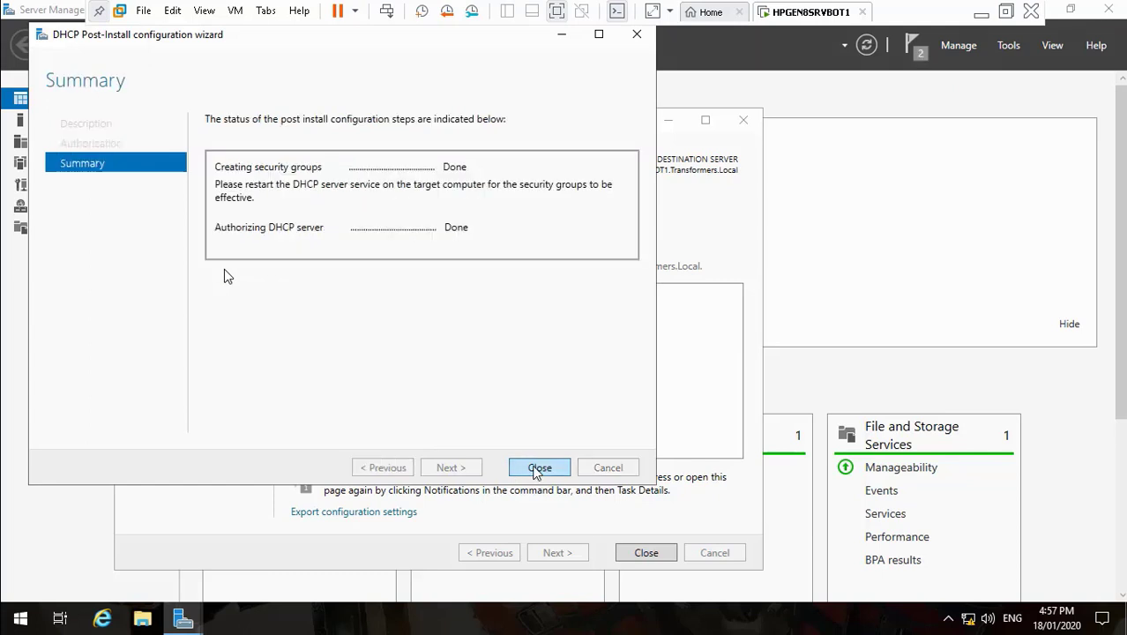
click(539, 469)
click(637, 553)
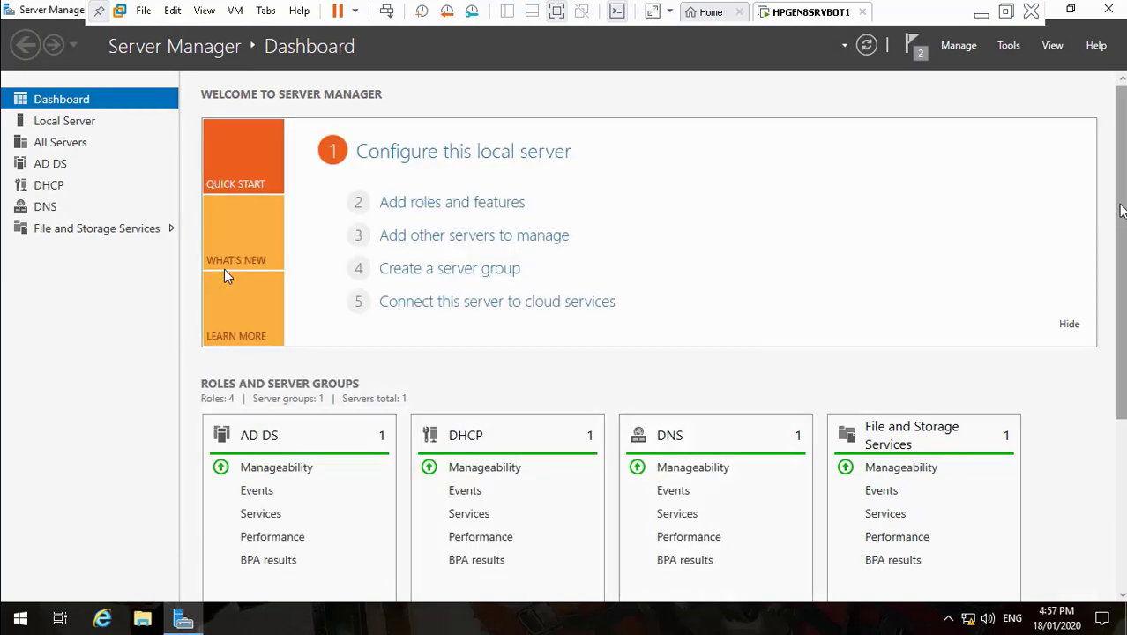
- Start the stopped WINS service from the Dashboard's Services alert details
drag(1123, 210, 1125, 461)
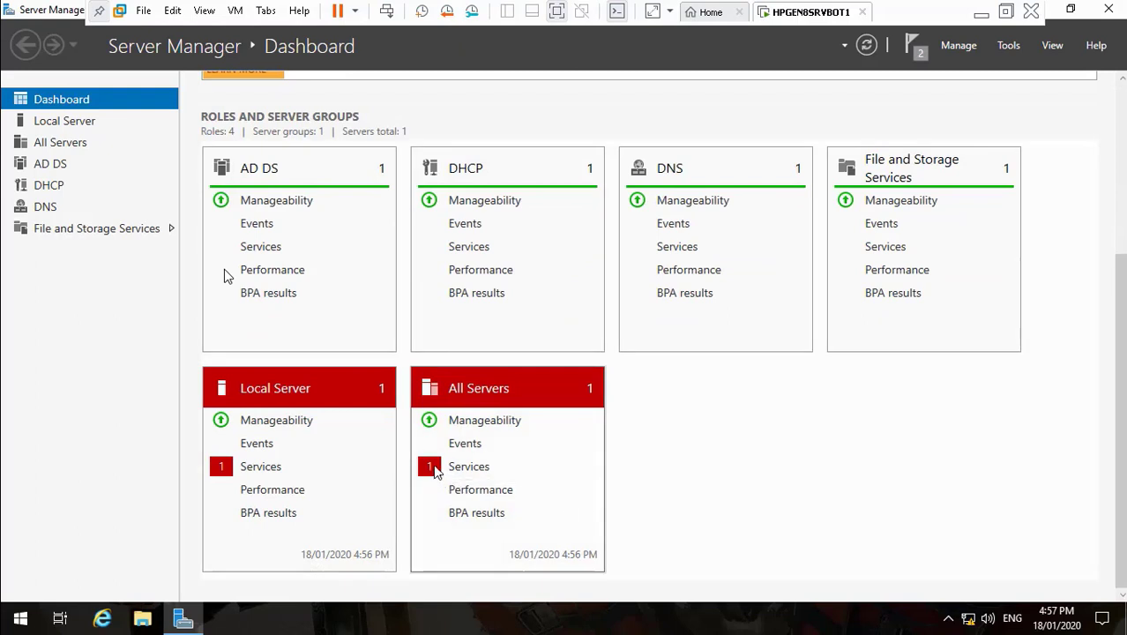
click(471, 474)
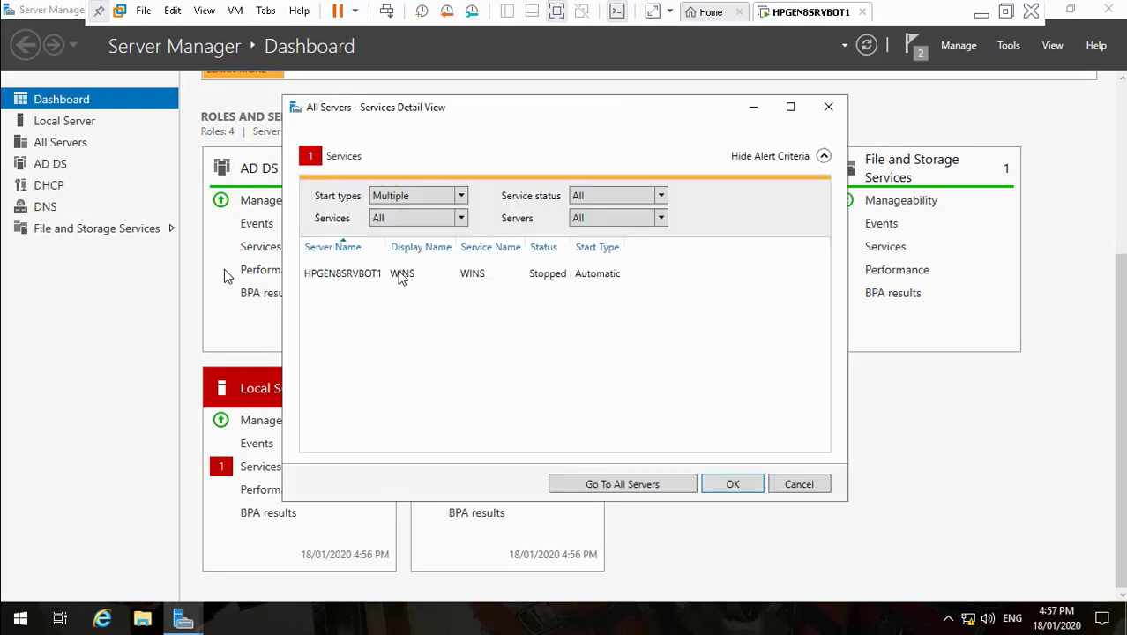
click(400, 276)
right_click(399, 276)
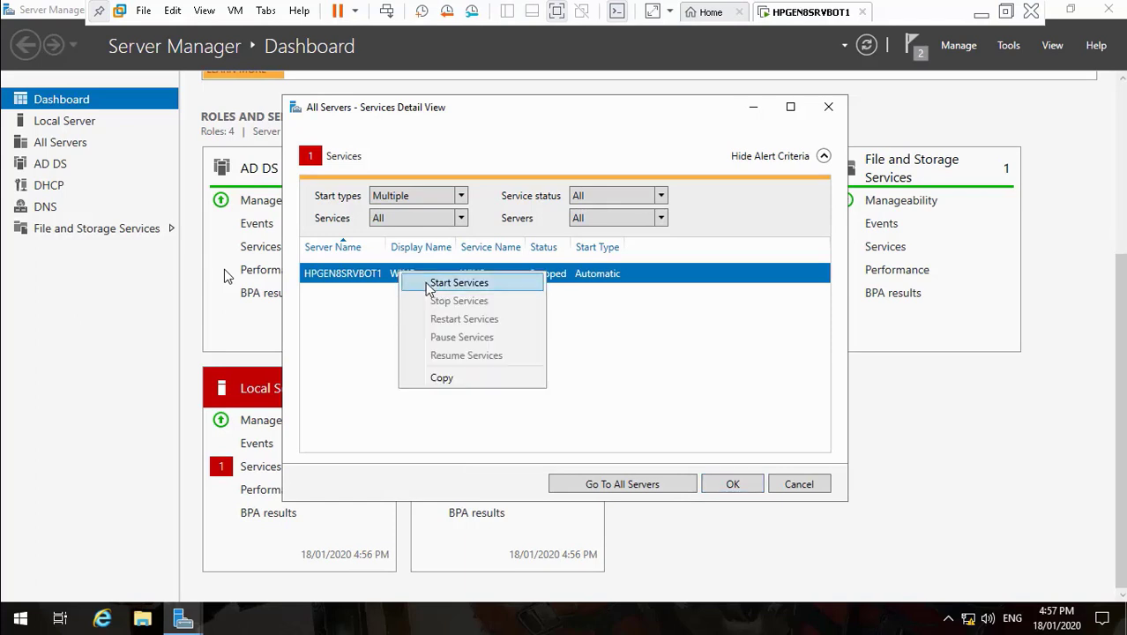
click(427, 282)
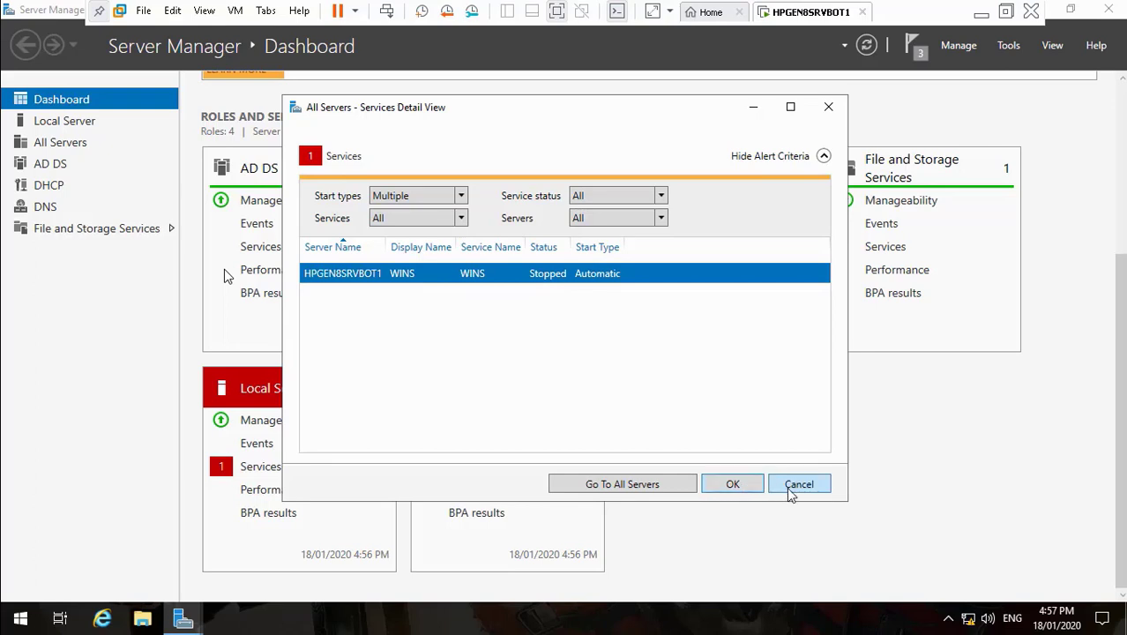
click(732, 486)
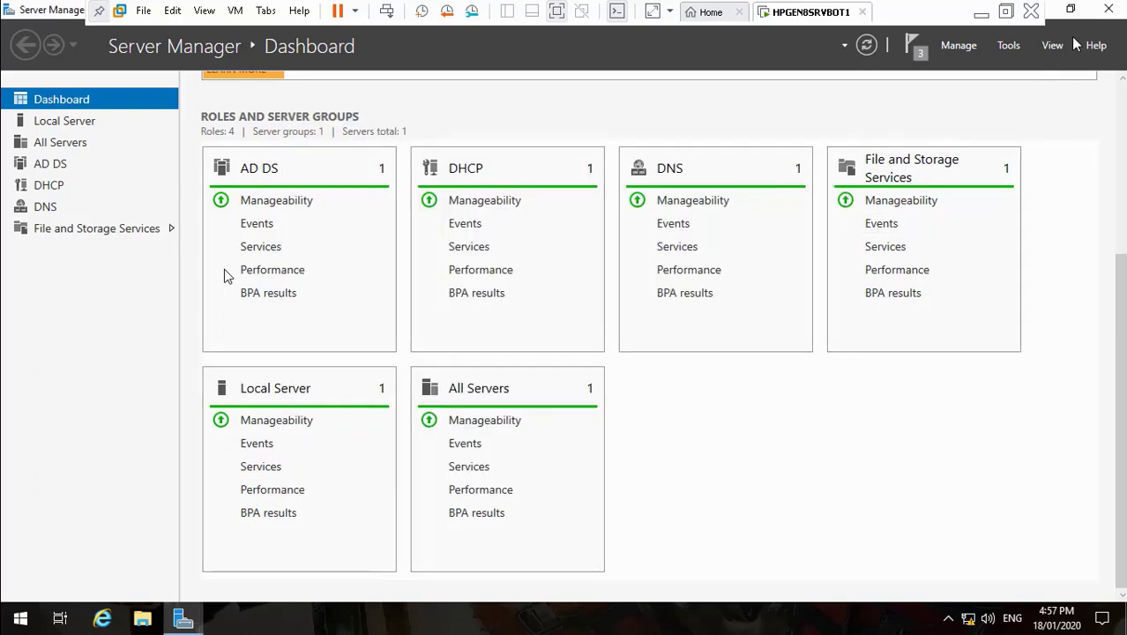
- Close Server Manager and launch the Transformers Console from its desktop icon
click(1106, 13)
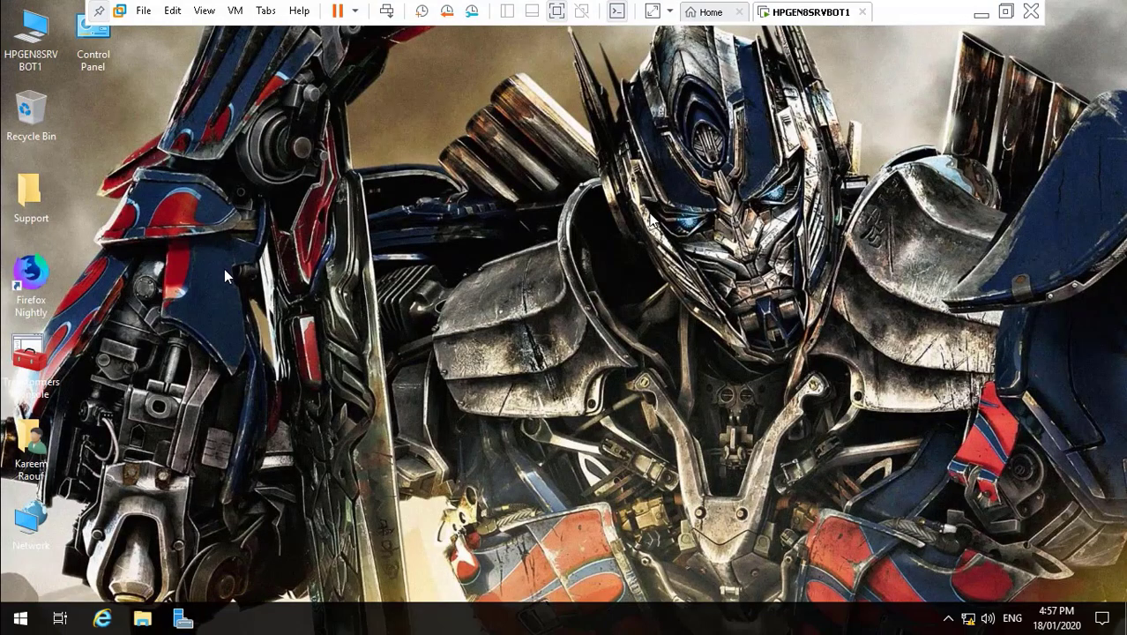
click(31, 366)
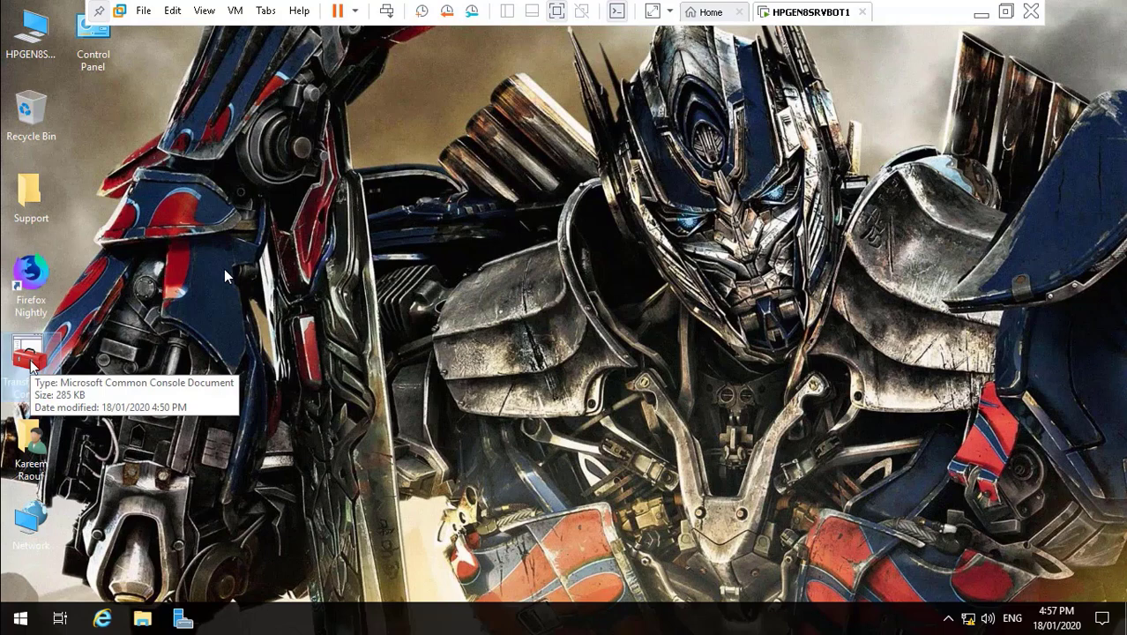
double_click(31, 362)
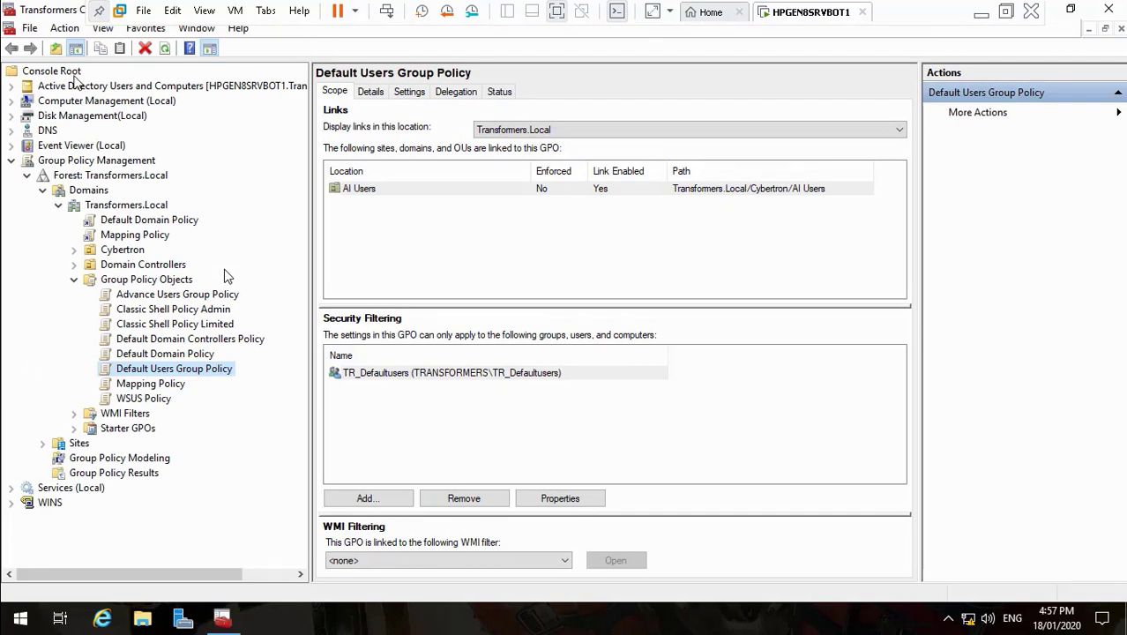
- Add the DHCP snap-in to the console through Add/Remove Snap-ins and confirm
click(29, 28)
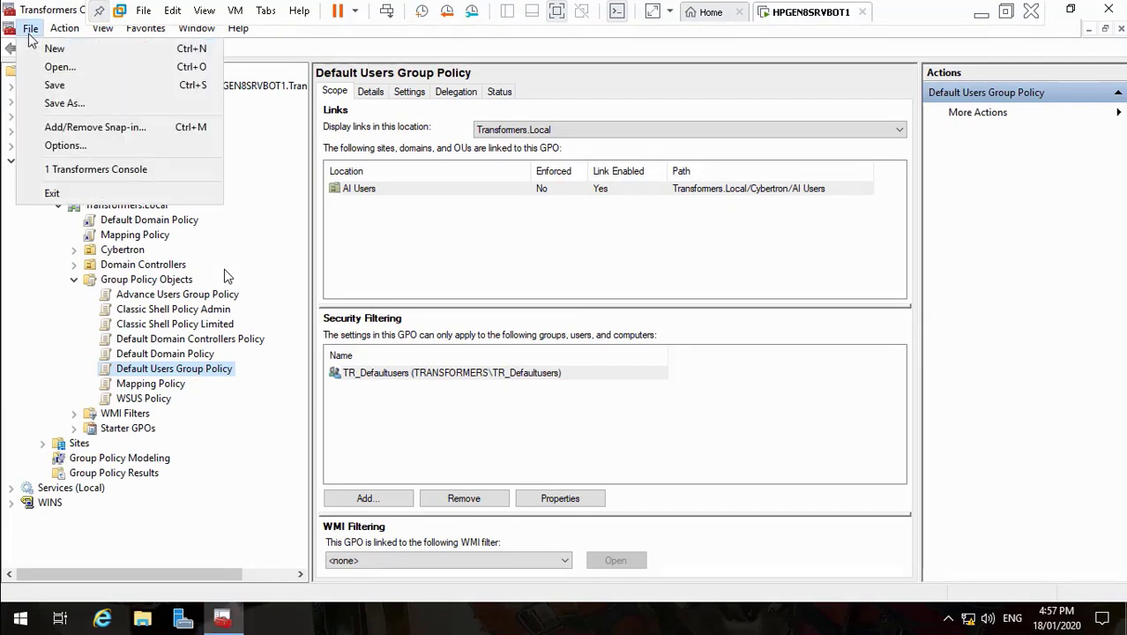
click(87, 127)
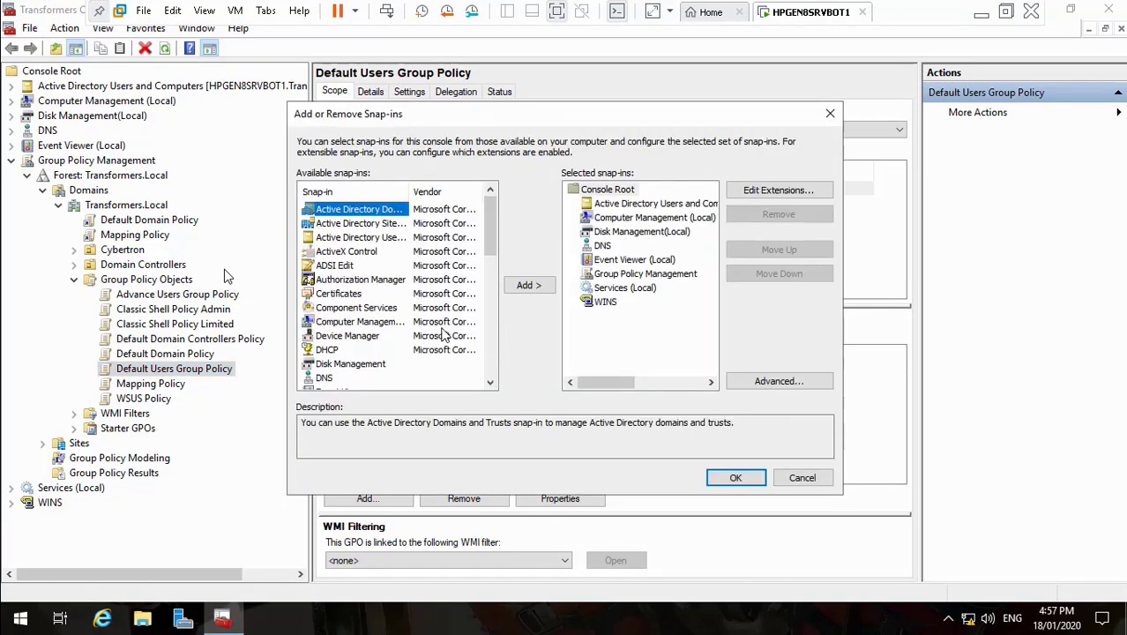
click(329, 351)
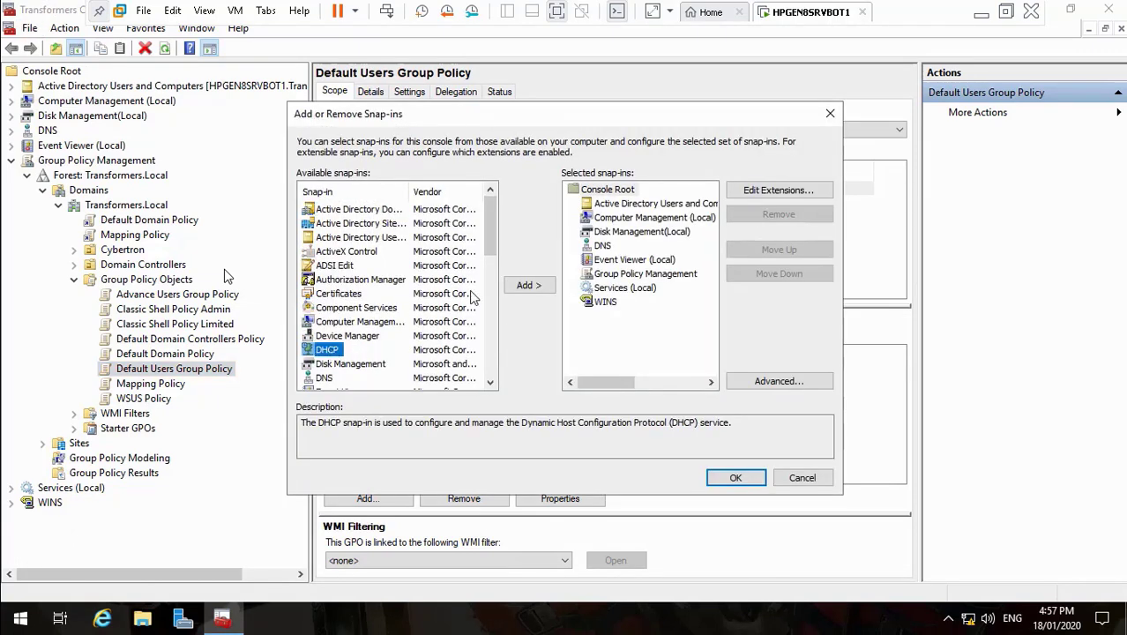
click(532, 293)
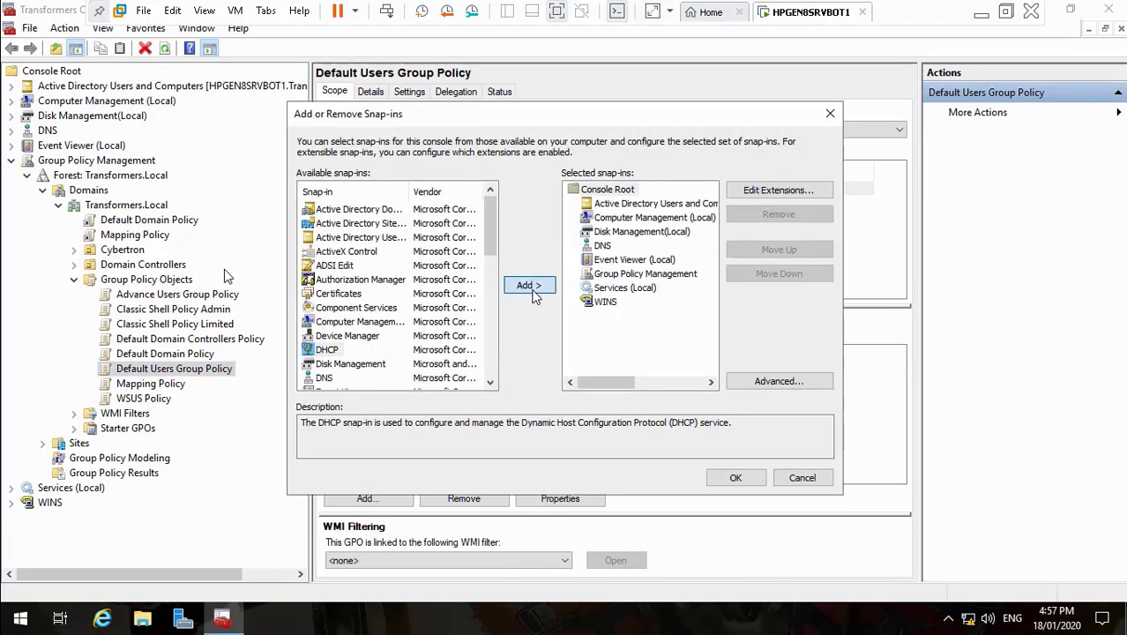
click(751, 483)
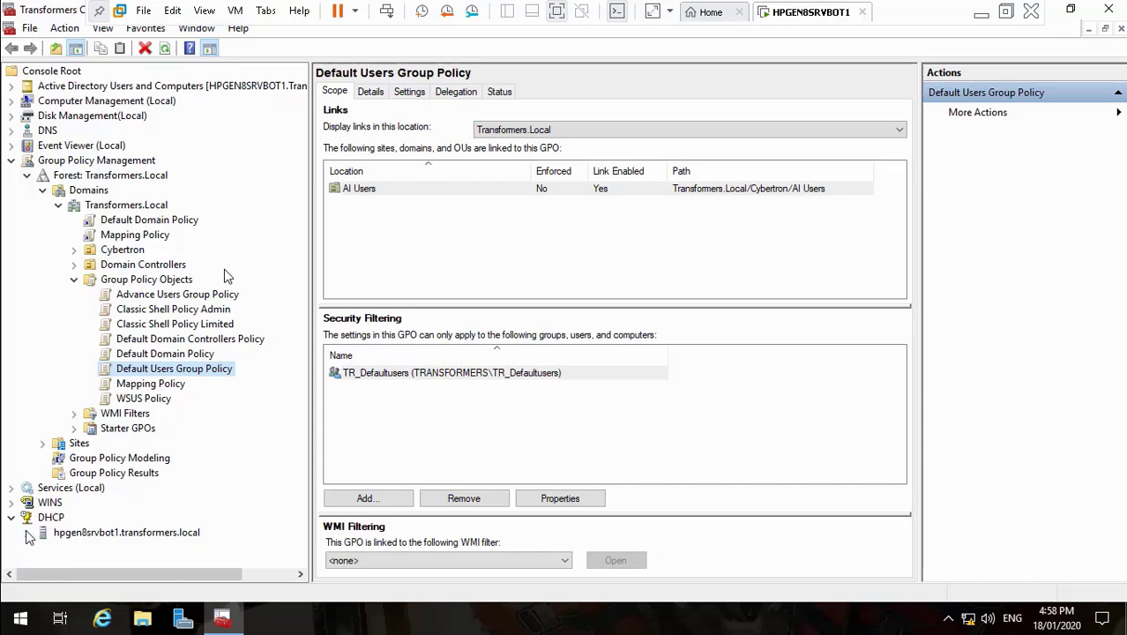
- Expand the DHCP server, IPv4 and Filters nodes to view the Allow filter list
click(27, 533)
click(300, 562)
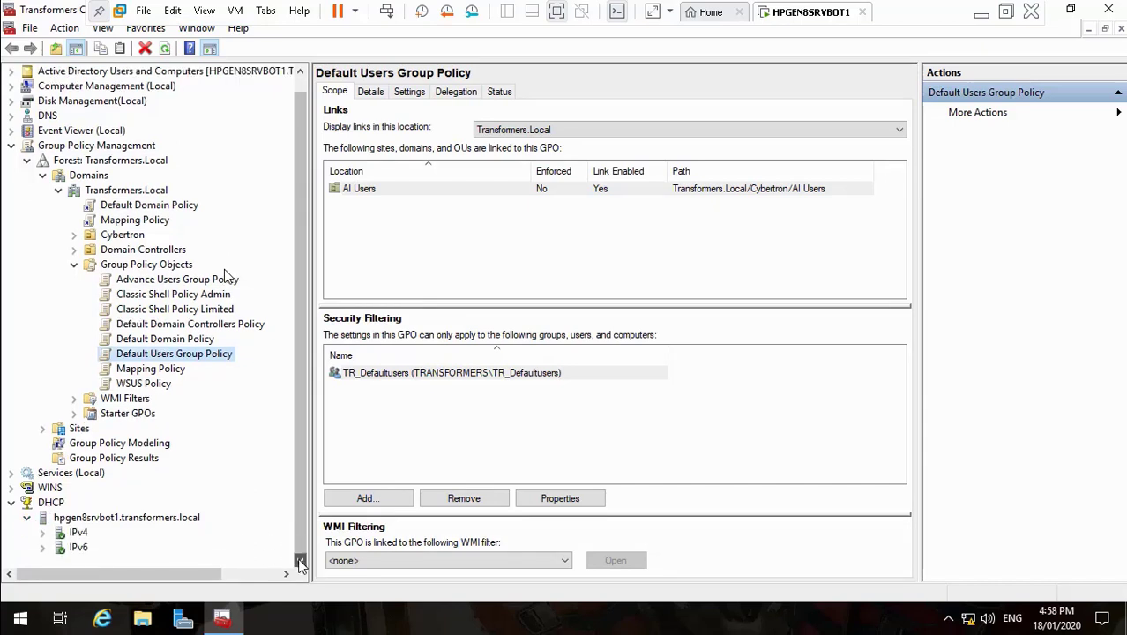
click(42, 534)
click(301, 561)
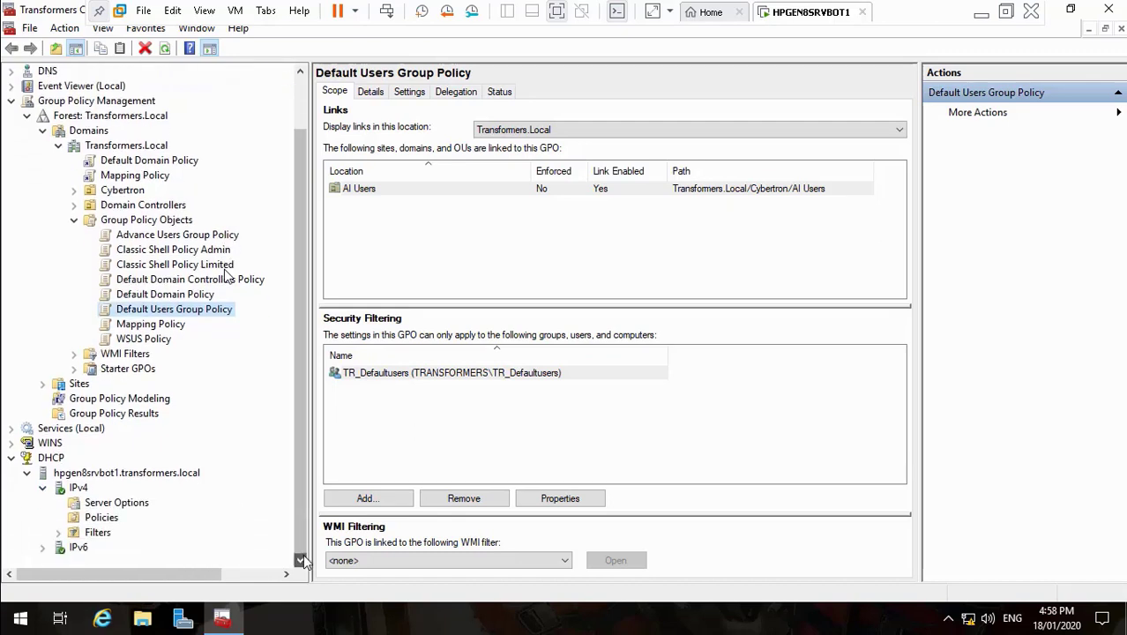
click(59, 533)
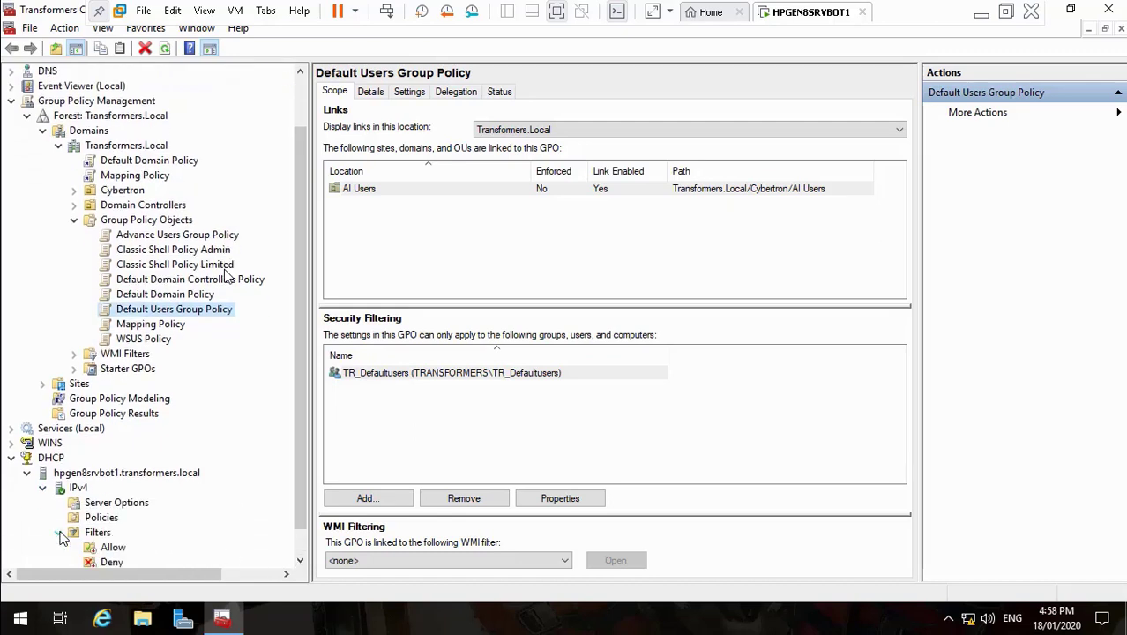
click(111, 548)
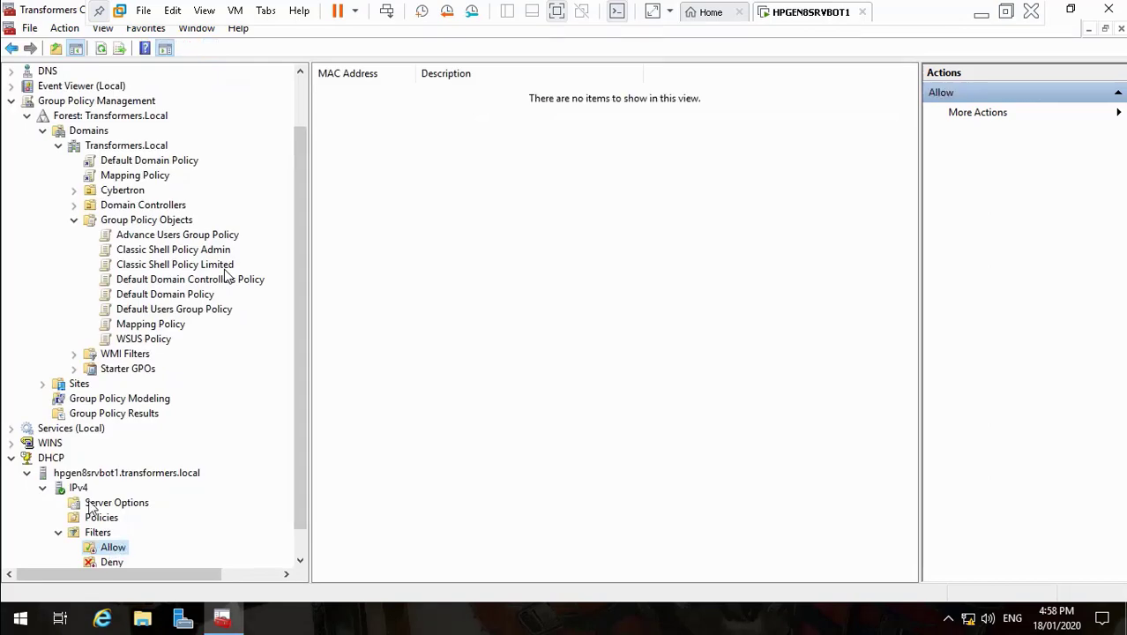
- Select the server's IPv4 node and bring up its context menu
right_click(82, 474)
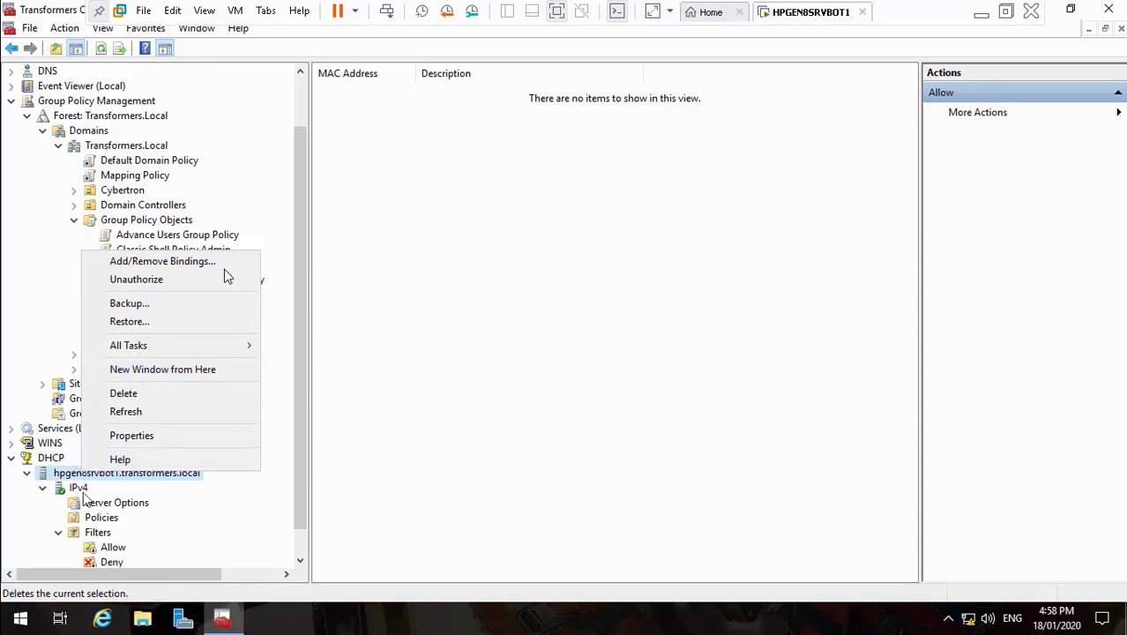
click(78, 488)
right_click(78, 488)
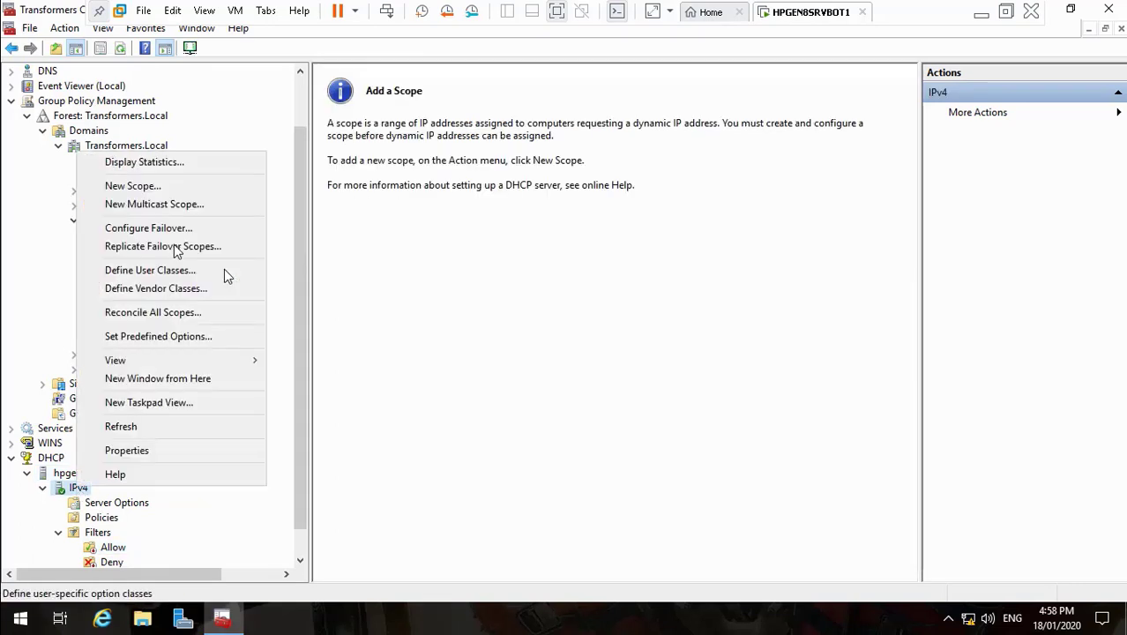
- Start a New Scope named 'Transformers Bots IP Range', reusing the name as description
click(183, 185)
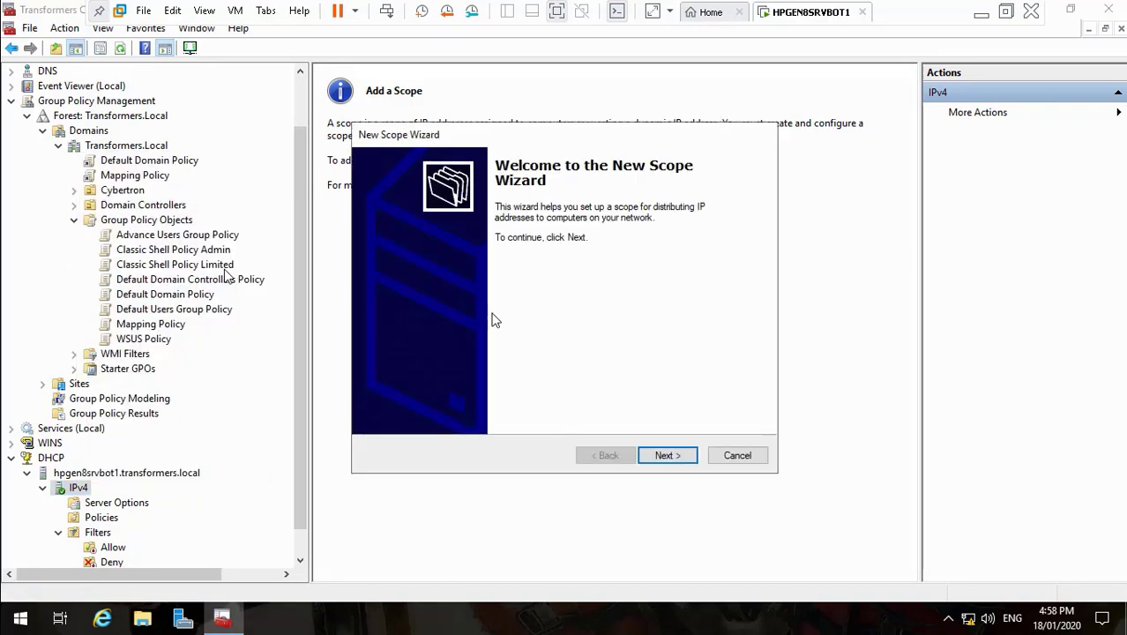
click(658, 455)
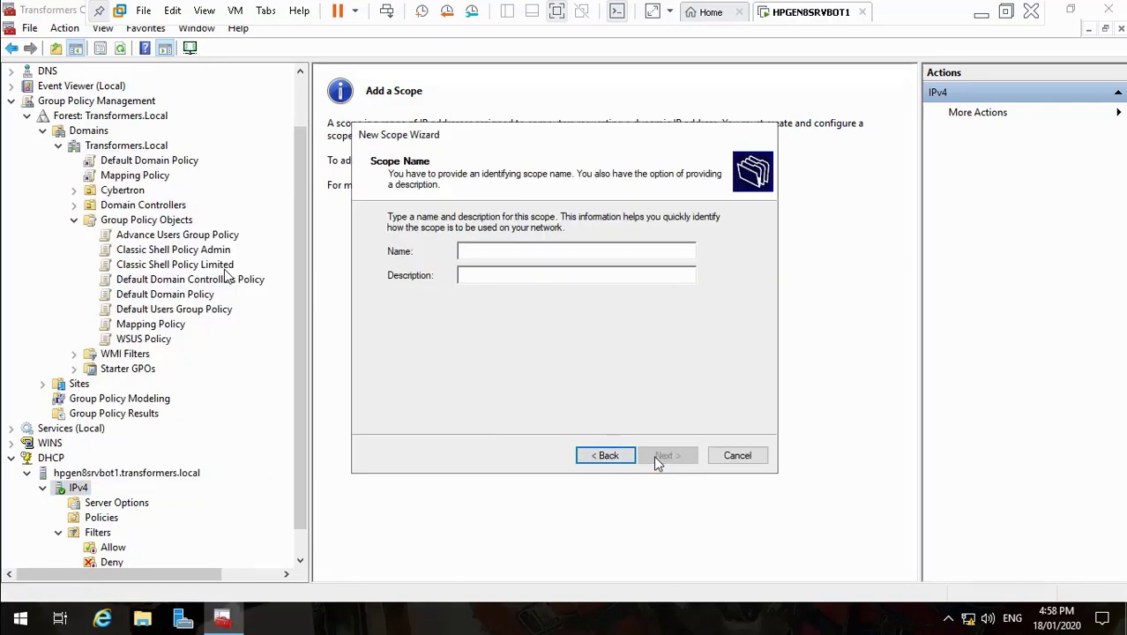
text(T)
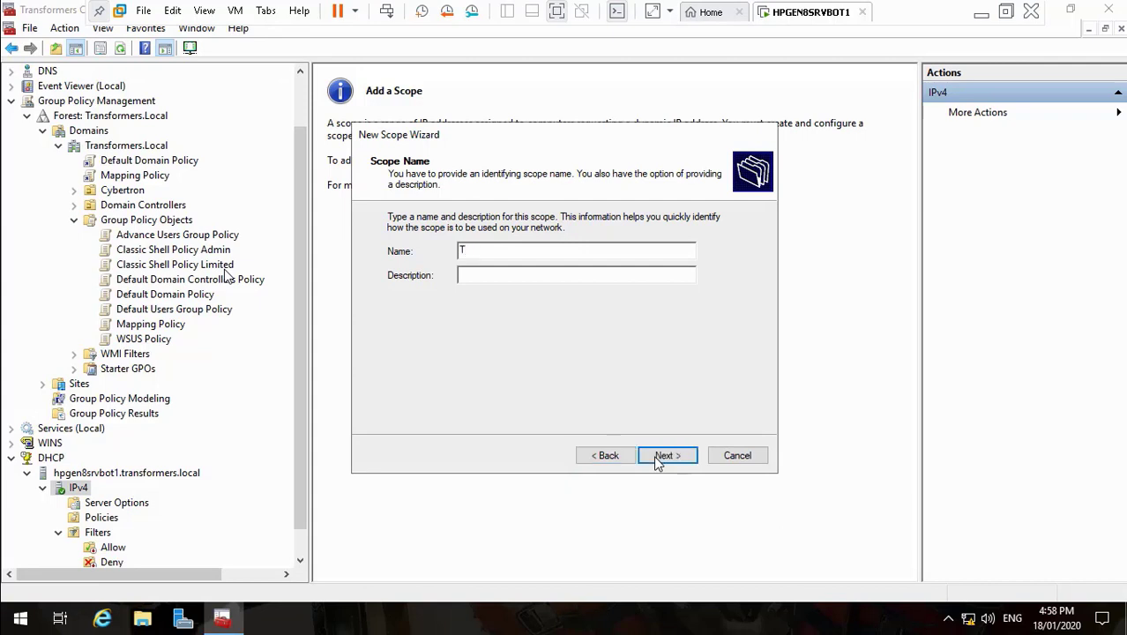
text(Rans)
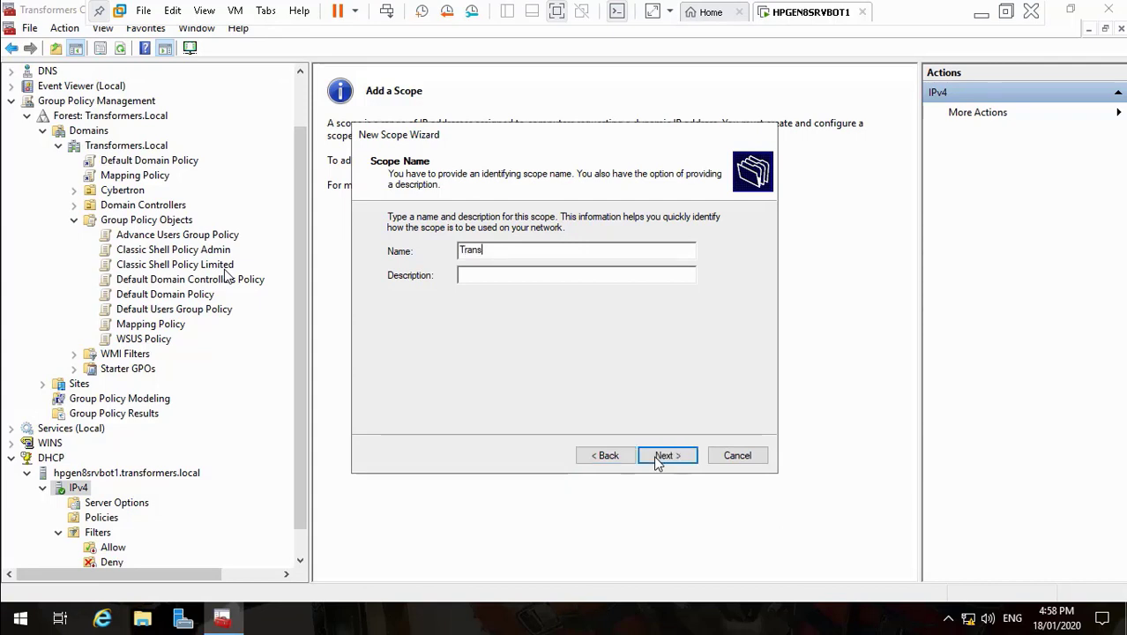
text(fro)
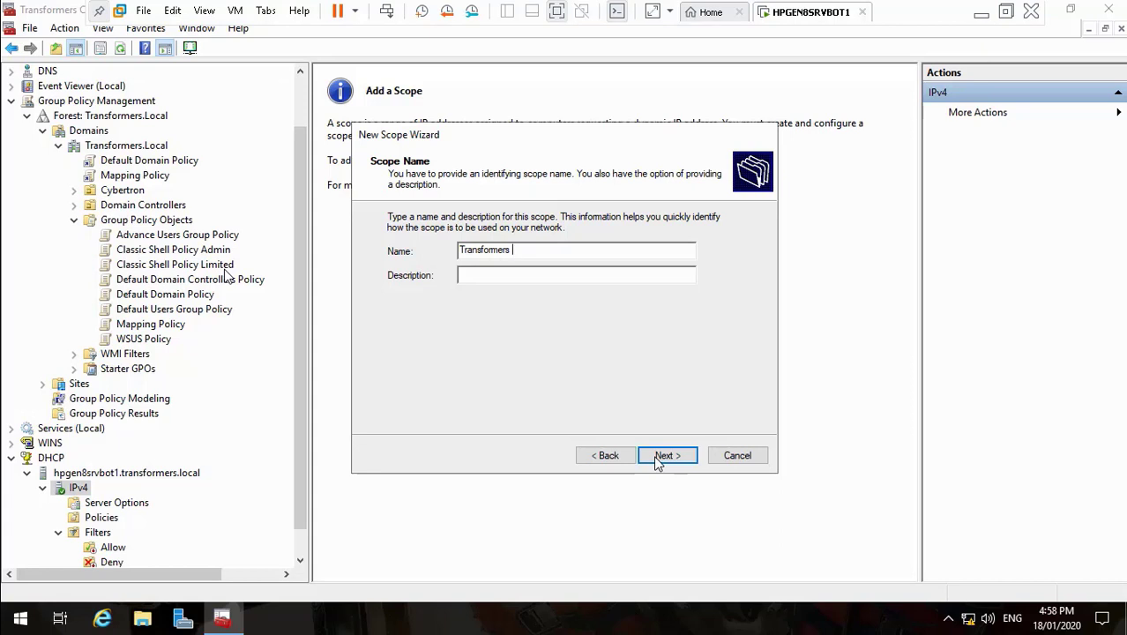
text(Bots IP Range)
drag(465, 253, 441, 254)
key(ctrl+c)
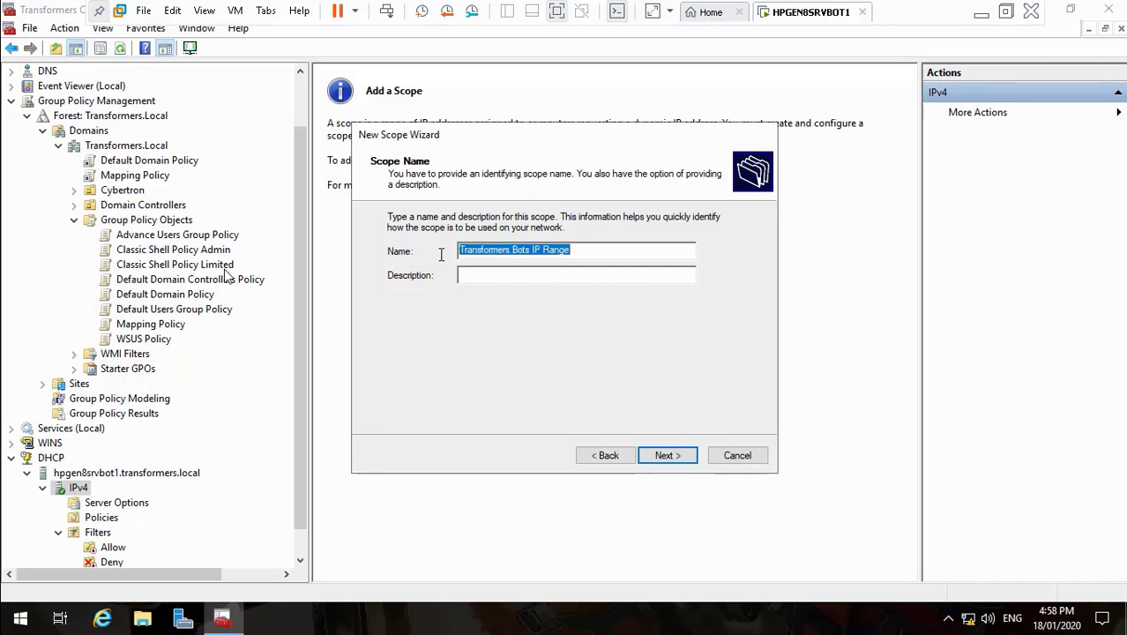
click(484, 281)
key(ctrl+v)
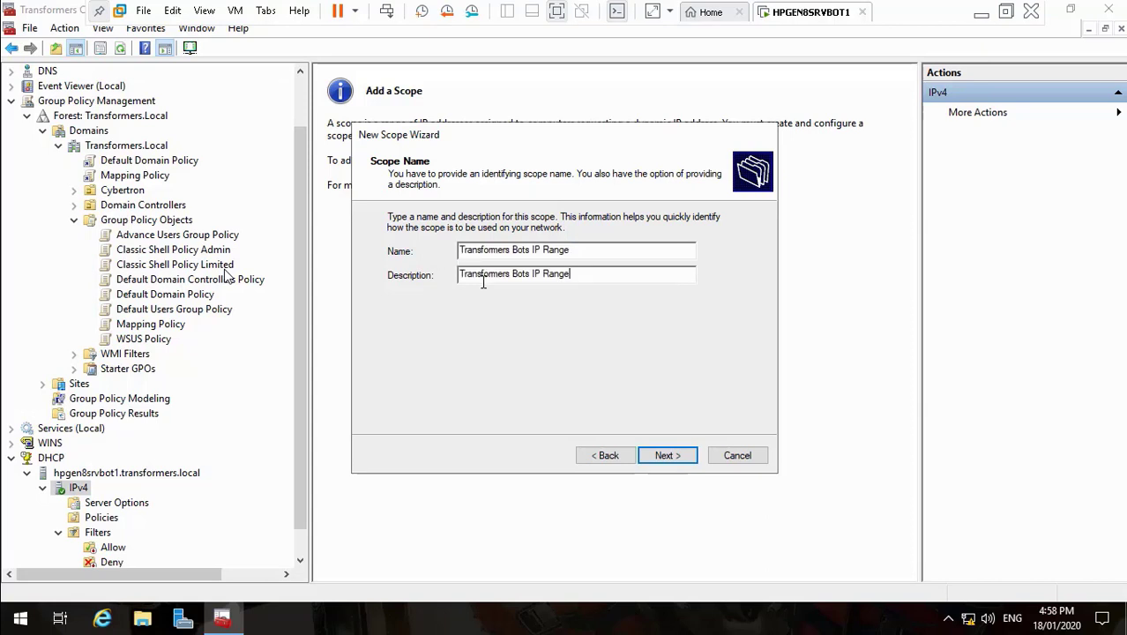
click(668, 456)
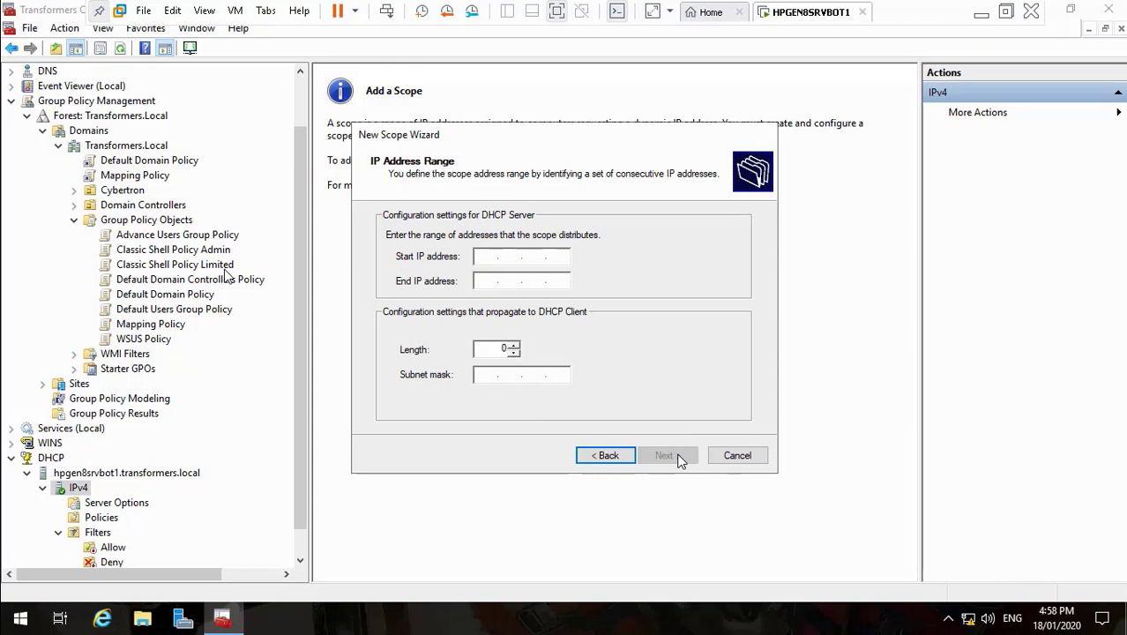
- Enter the range 192.168.2.20 to 192.168.2.200 with the 24-bit 255.255.255.0 mask
text(192.)
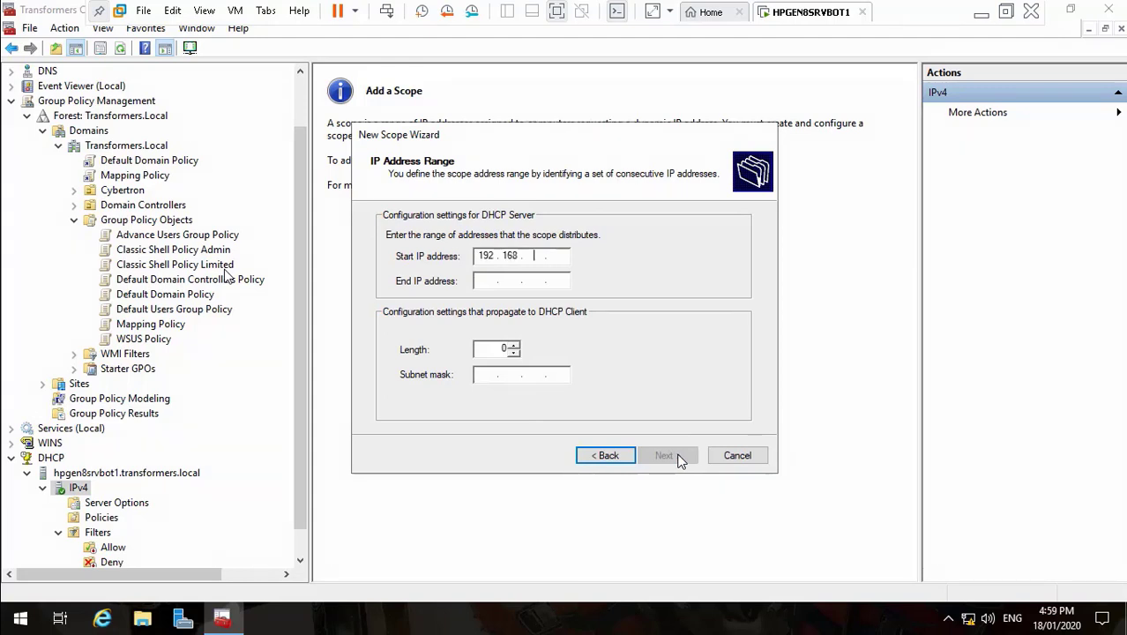
text(168.2.)
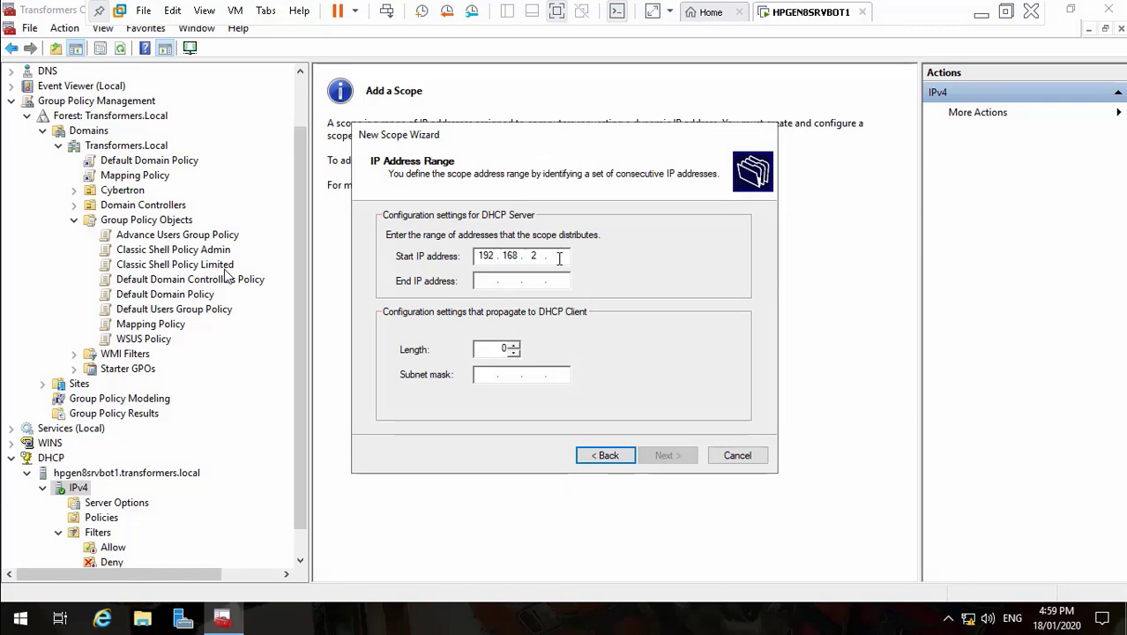
text(20)
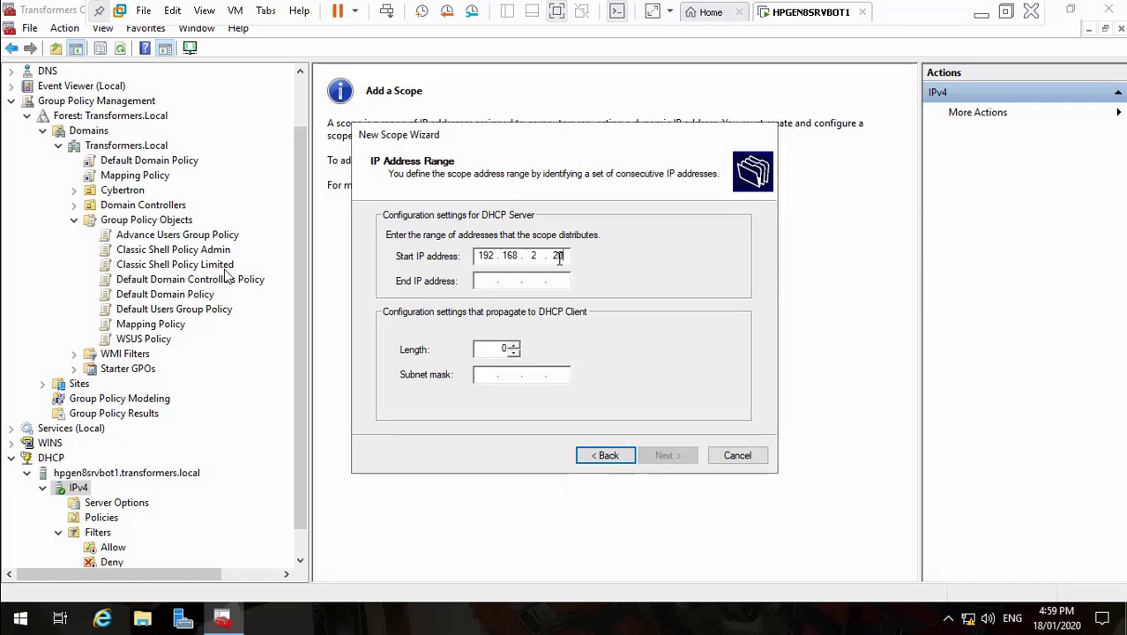
click(486, 281)
text(192 . )
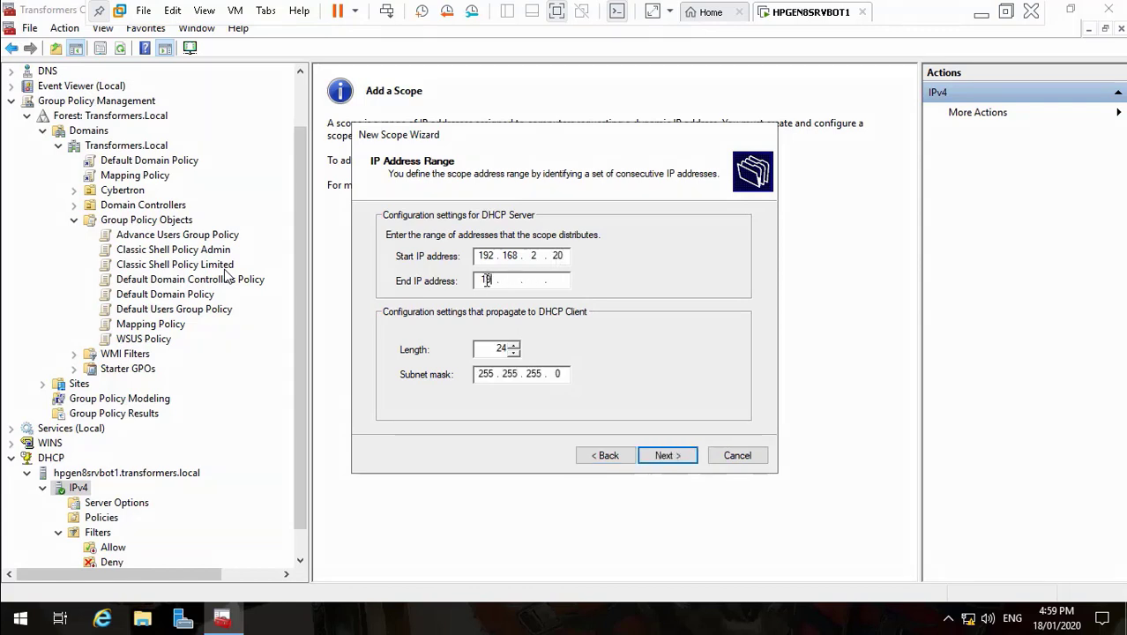
text(168 . )
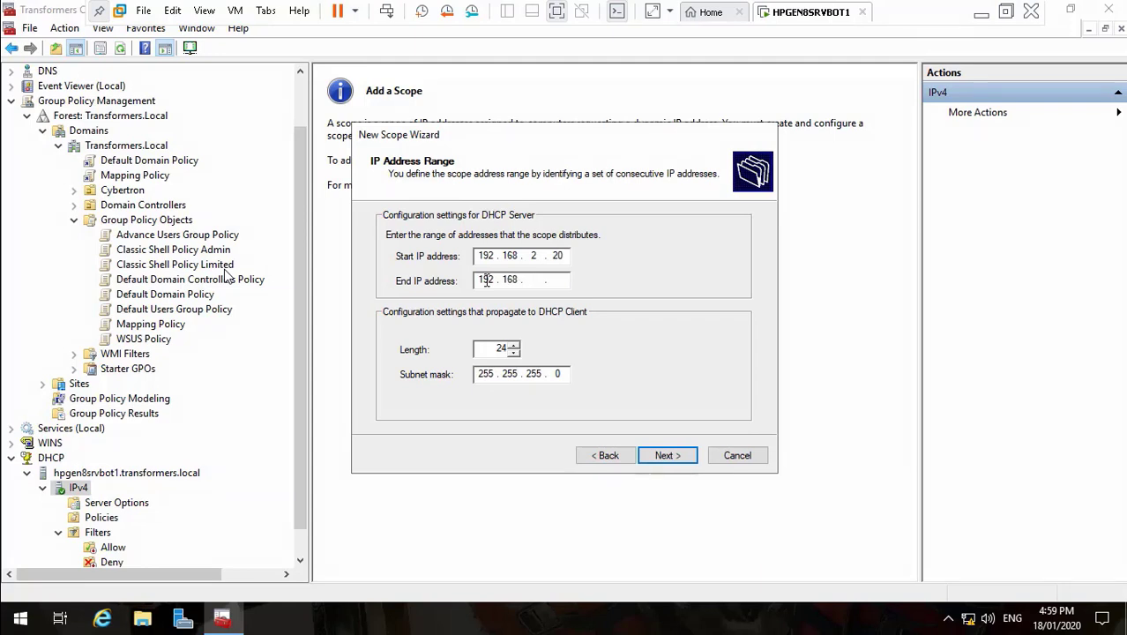
text(2)
key(BackSpace)
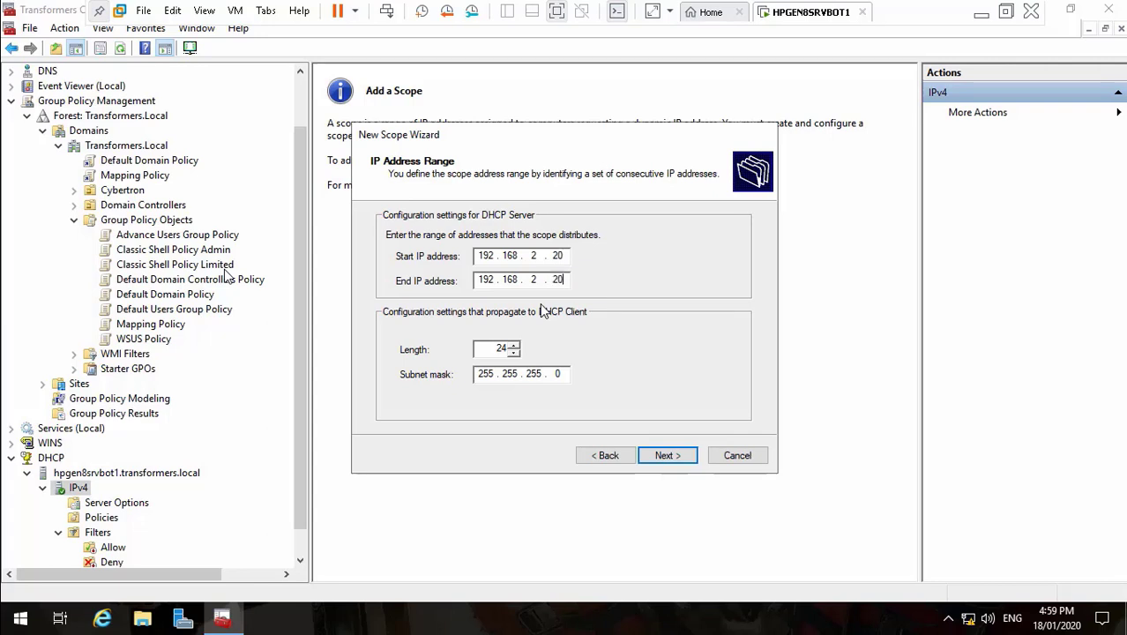
click(567, 257)
click(667, 457)
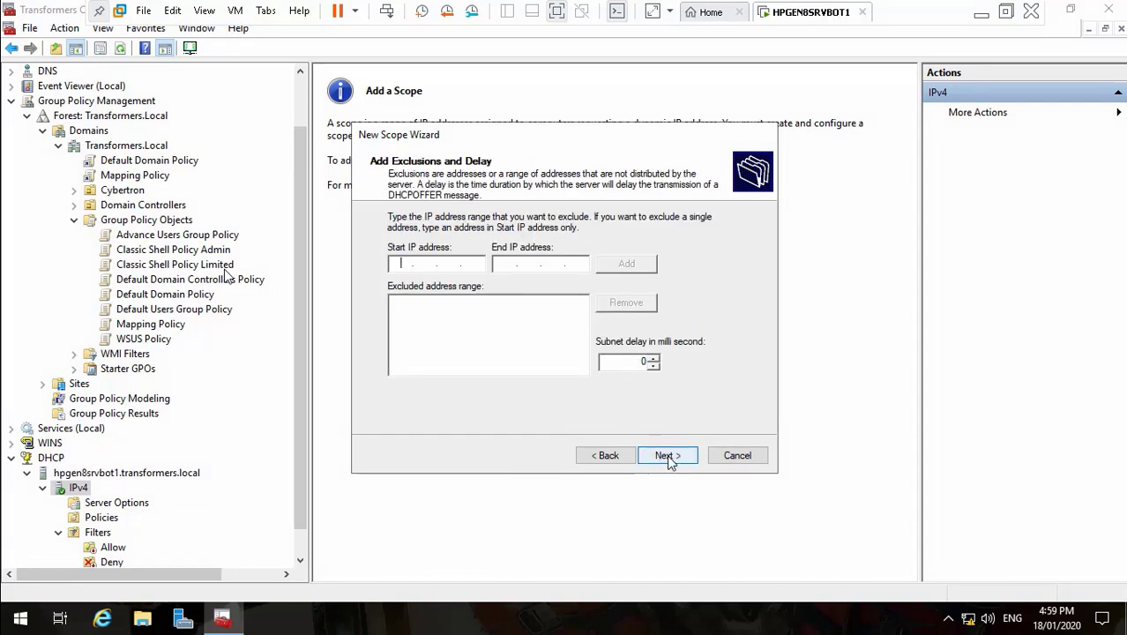
- Accept no exclusions, default lease, DNS/WINS 192.168.2.8, and activate the scope on finishing
click(668, 457)
click(667, 456)
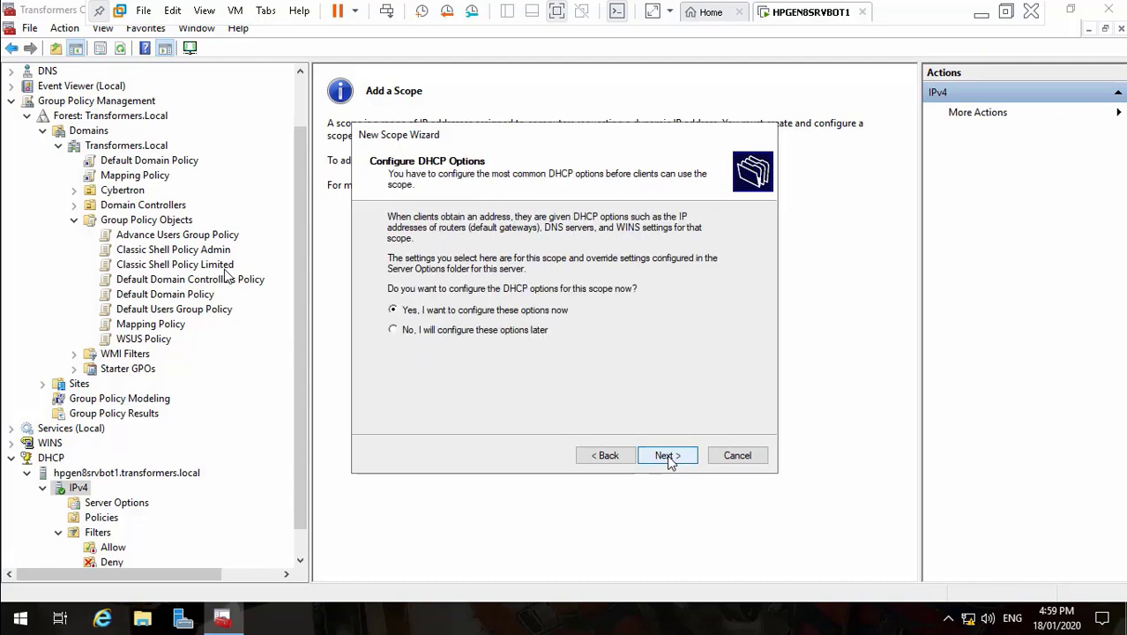
click(668, 456)
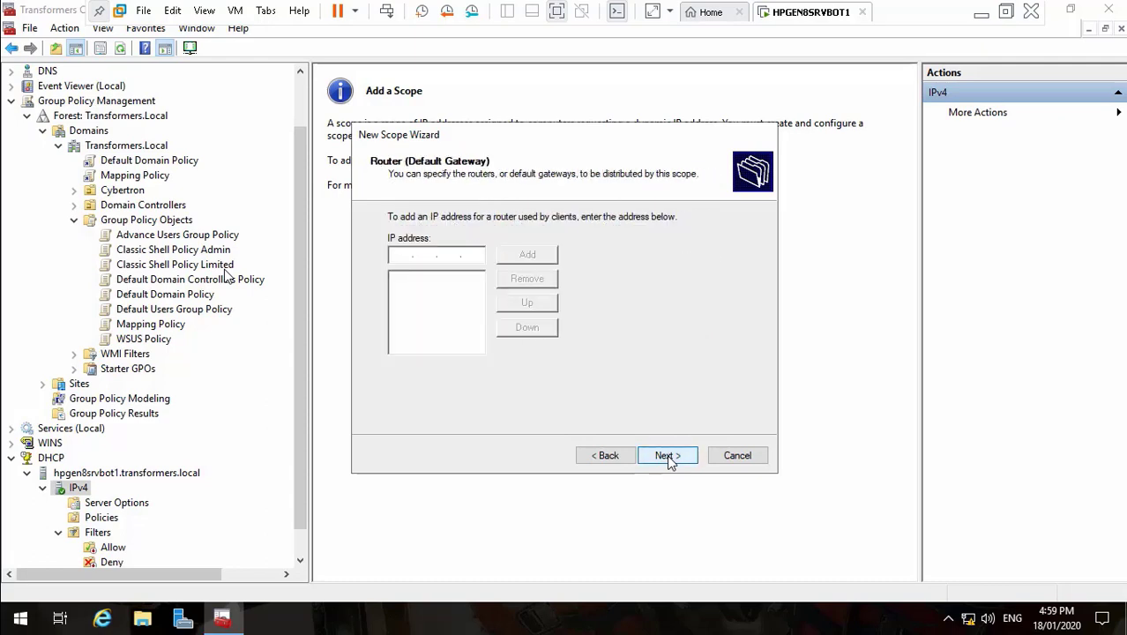
click(668, 456)
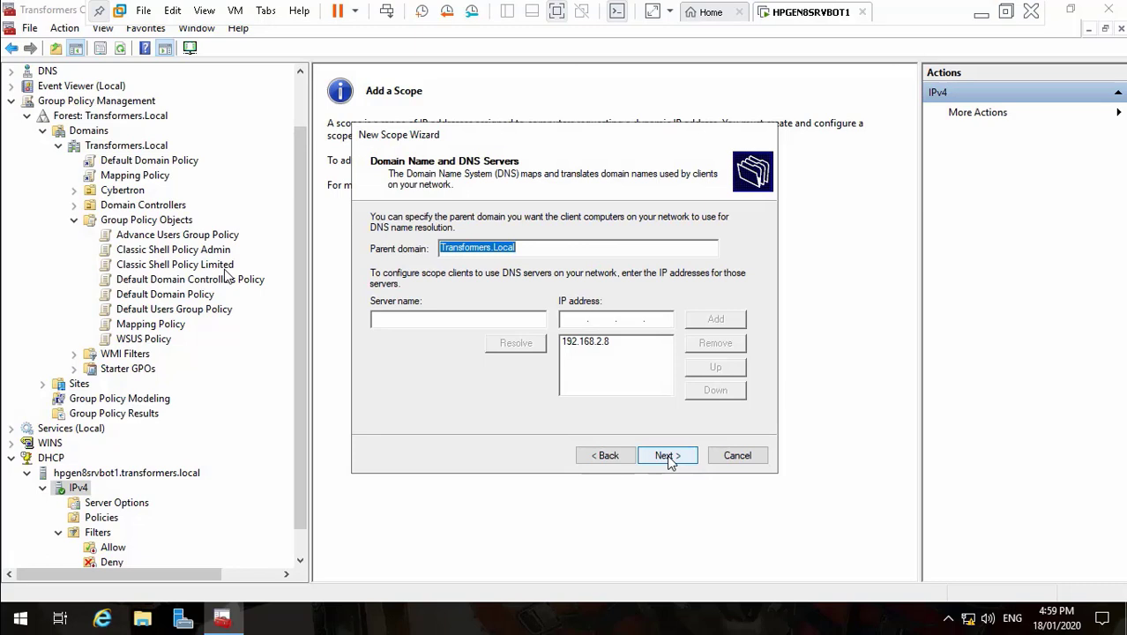
click(668, 456)
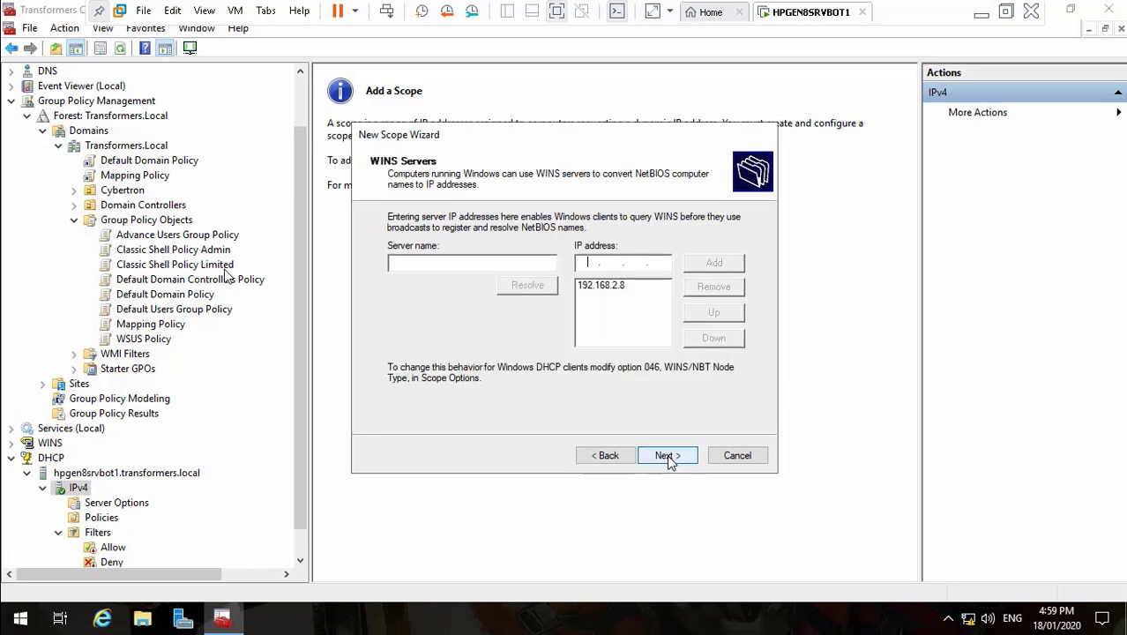
click(668, 456)
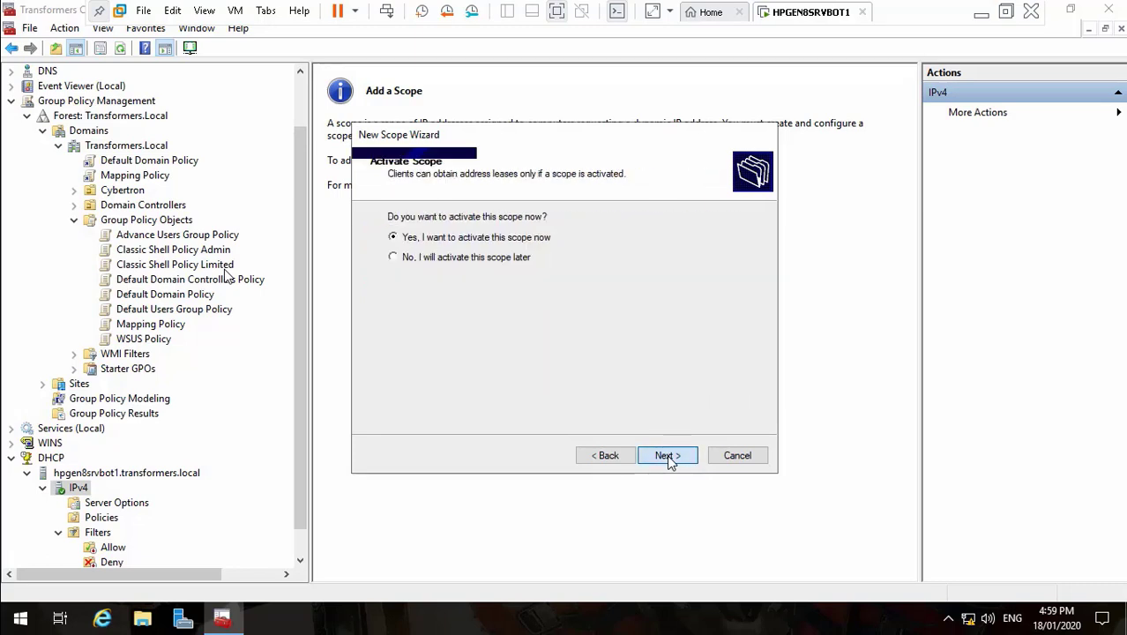
click(668, 456)
click(668, 456)
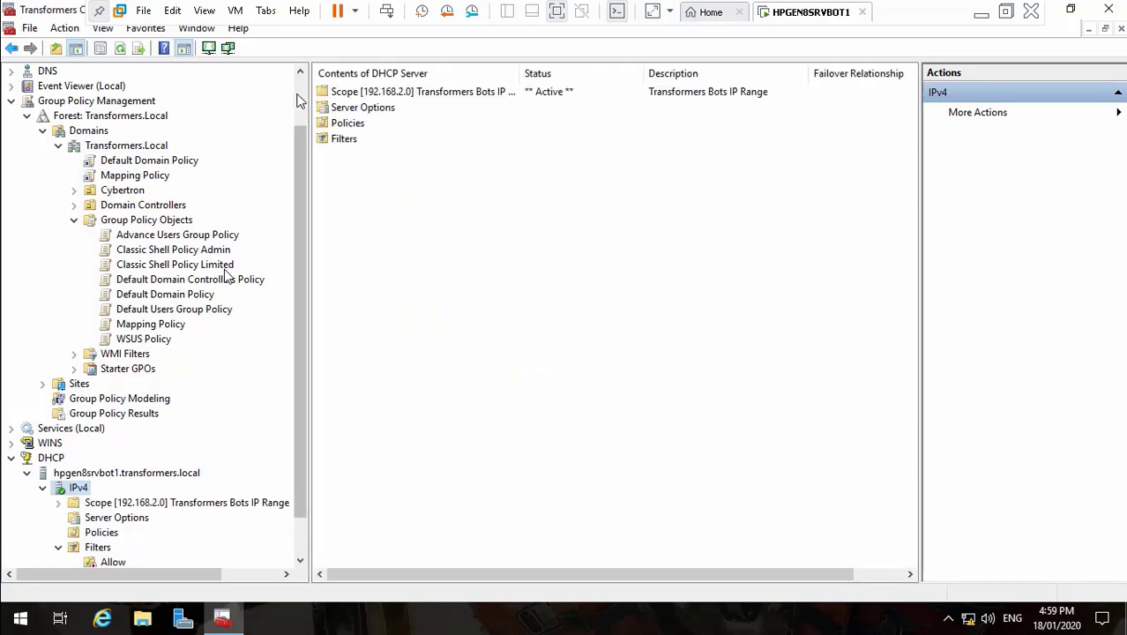
- Navigate Active Directory Users and Computers > Transformers.Local > Cybertron to the Robots unit
scroll(299, 103, up, 2)
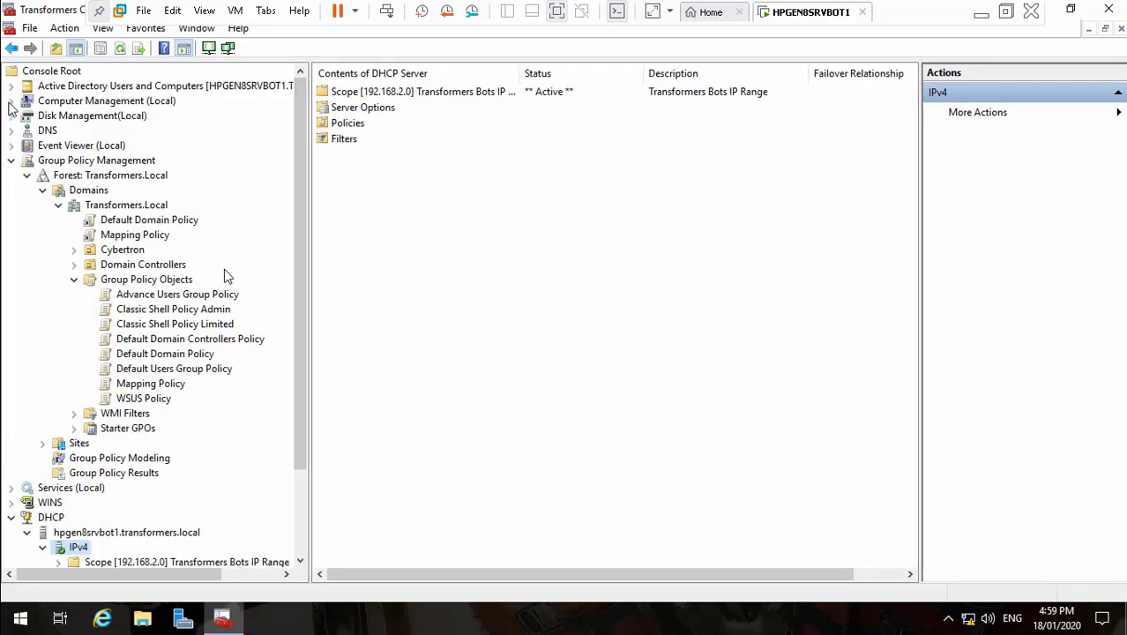
click(10, 85)
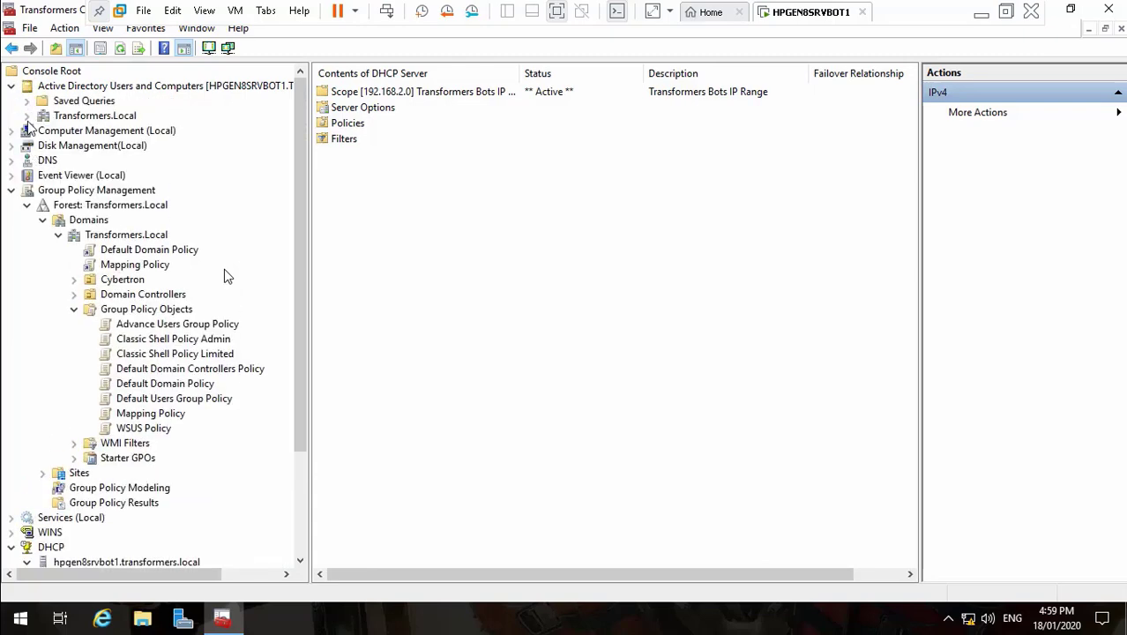
click(27, 116)
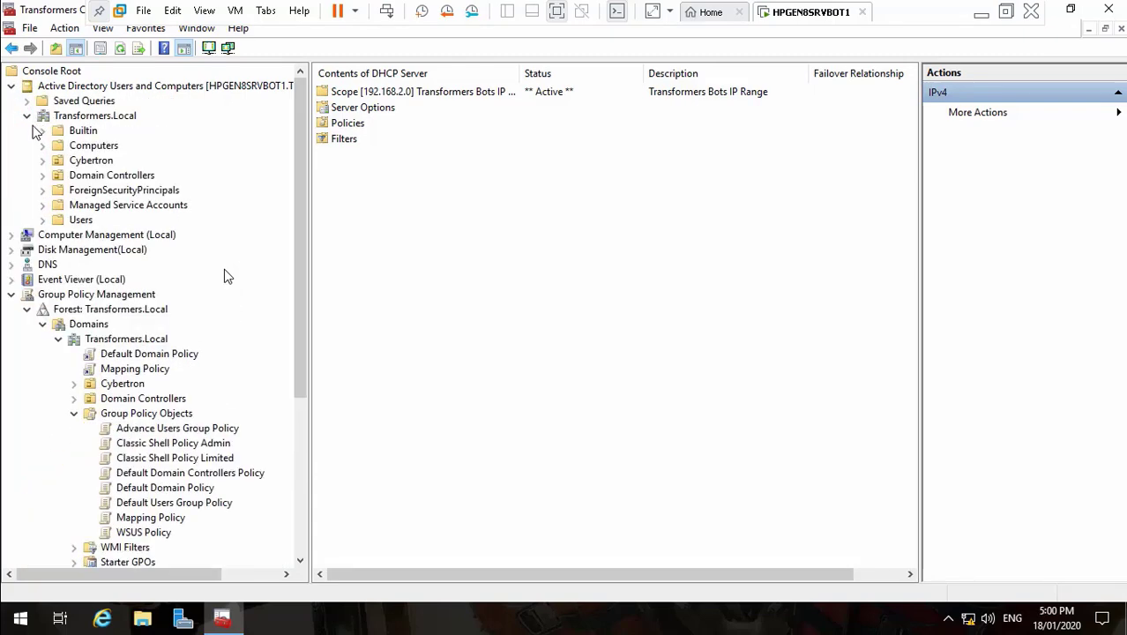
click(43, 160)
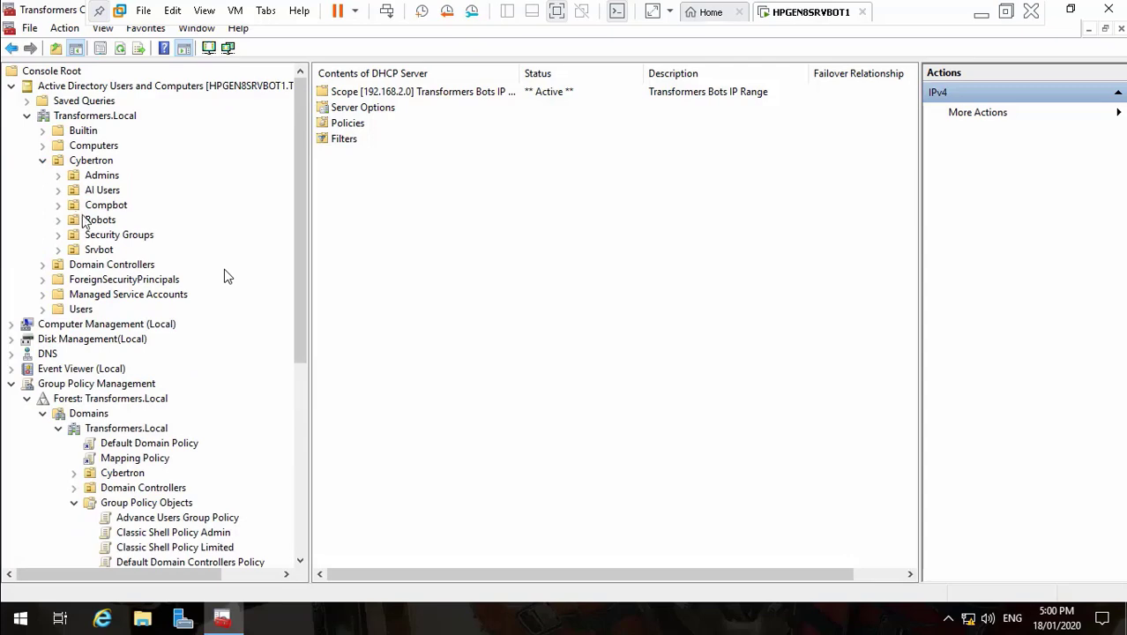
click(104, 220)
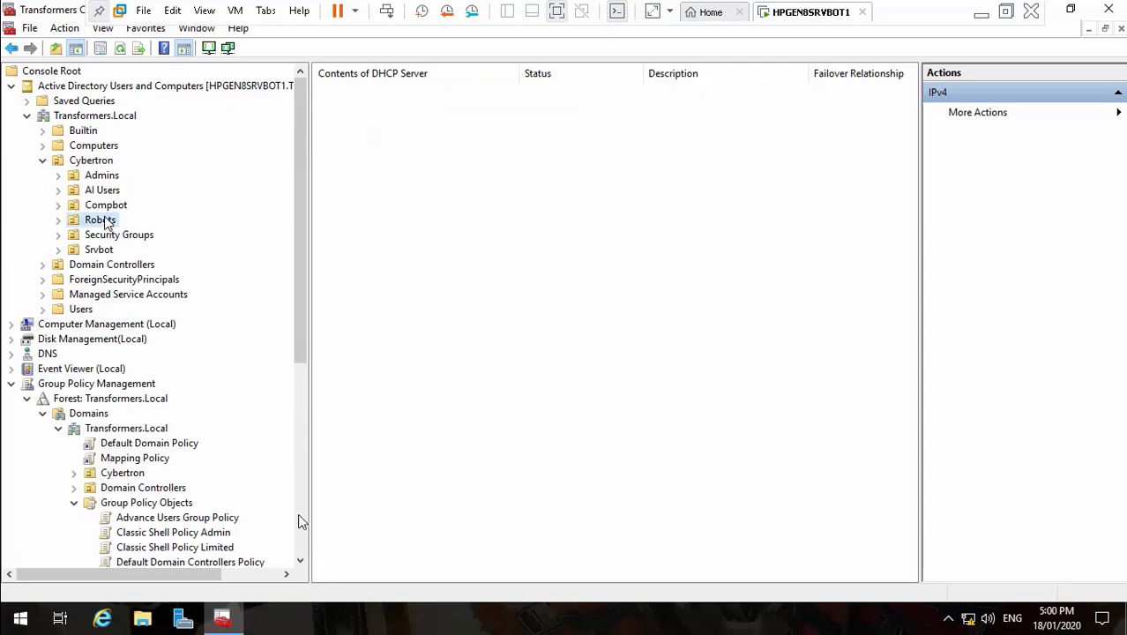
click(503, 582)
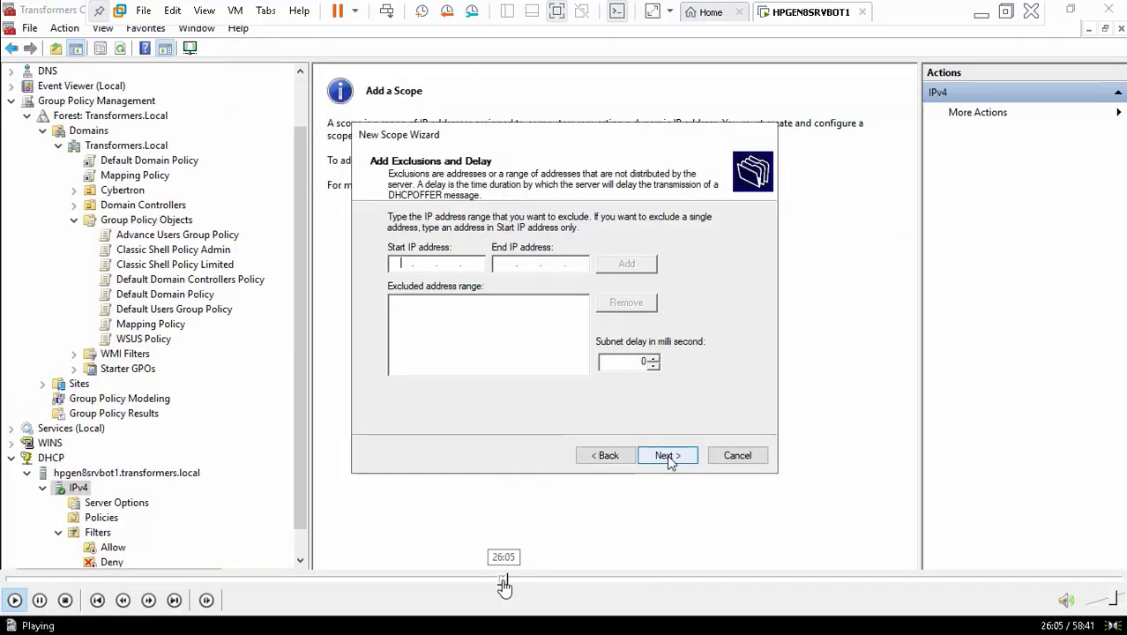
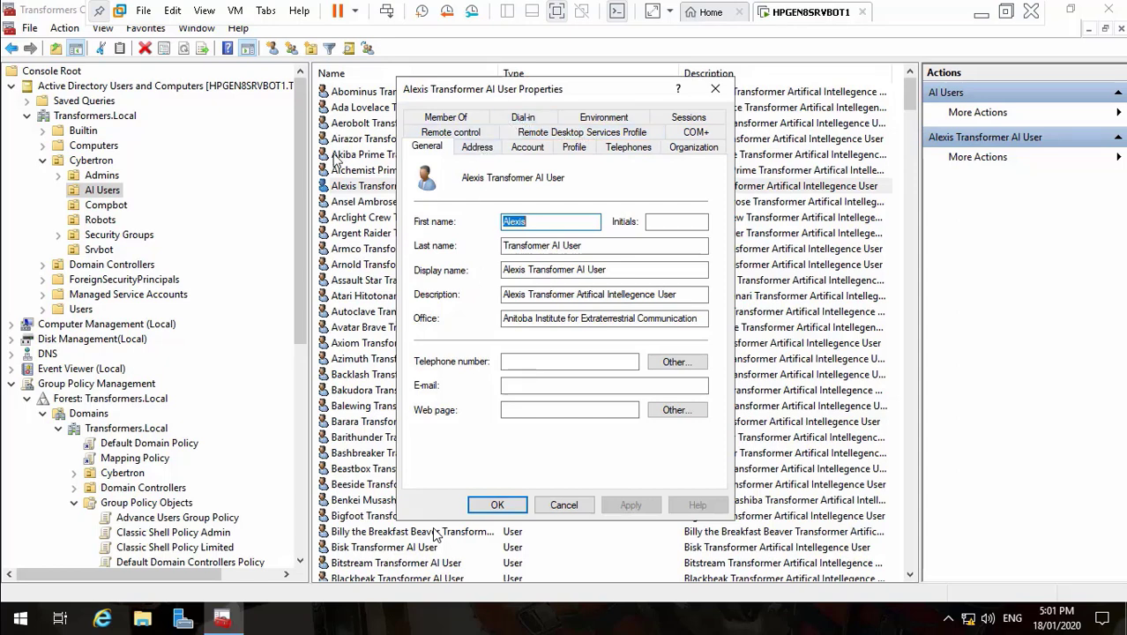
- Cancel the Alexis properties and turn on View > Advanced Features
click(565, 506)
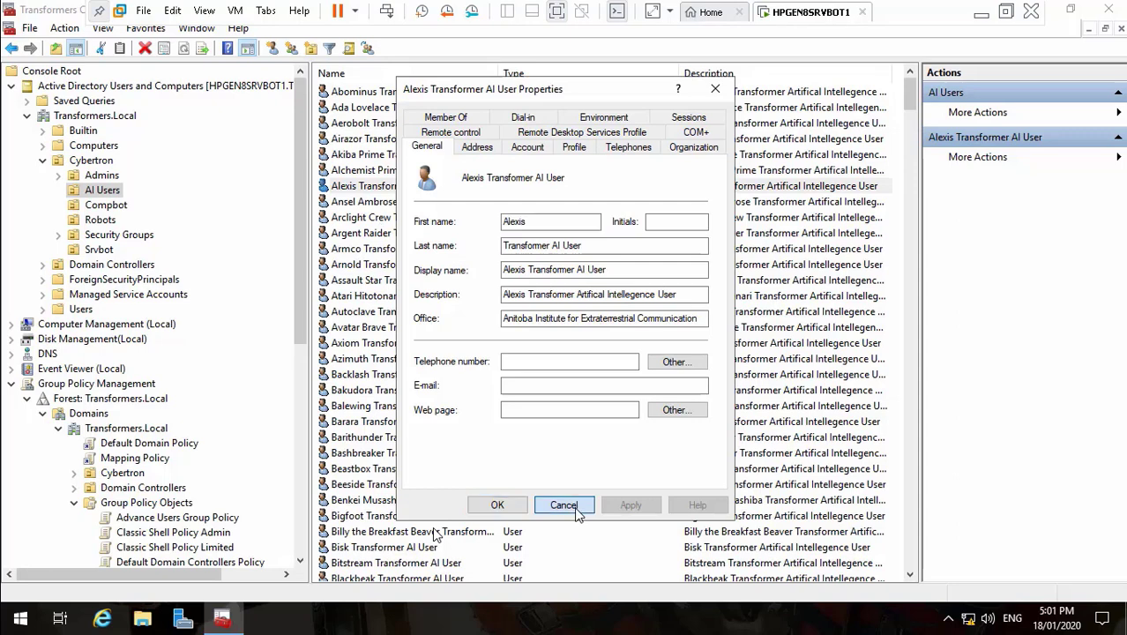
click(102, 28)
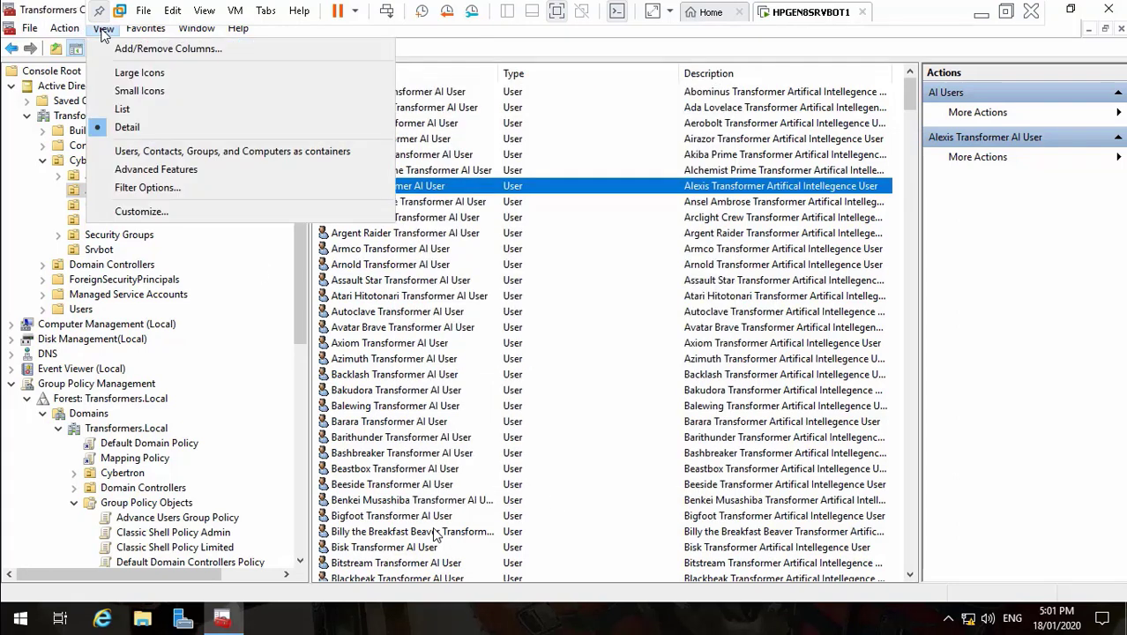
click(190, 173)
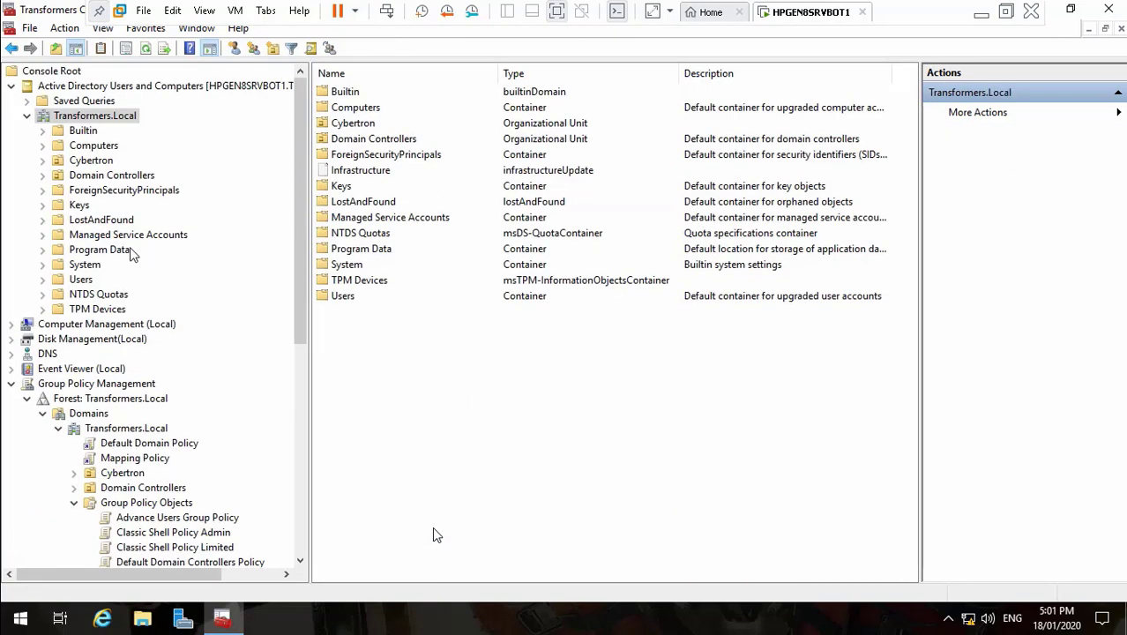
- Open the Optimus Prime account's properties from Cybertron > AI Users
click(42, 160)
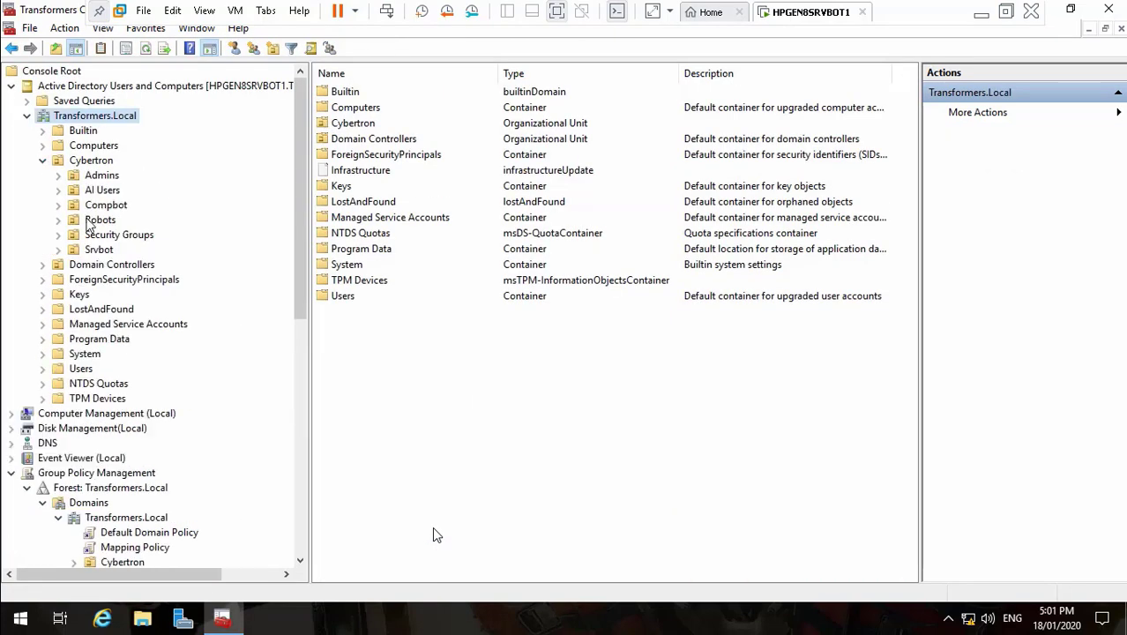
click(101, 190)
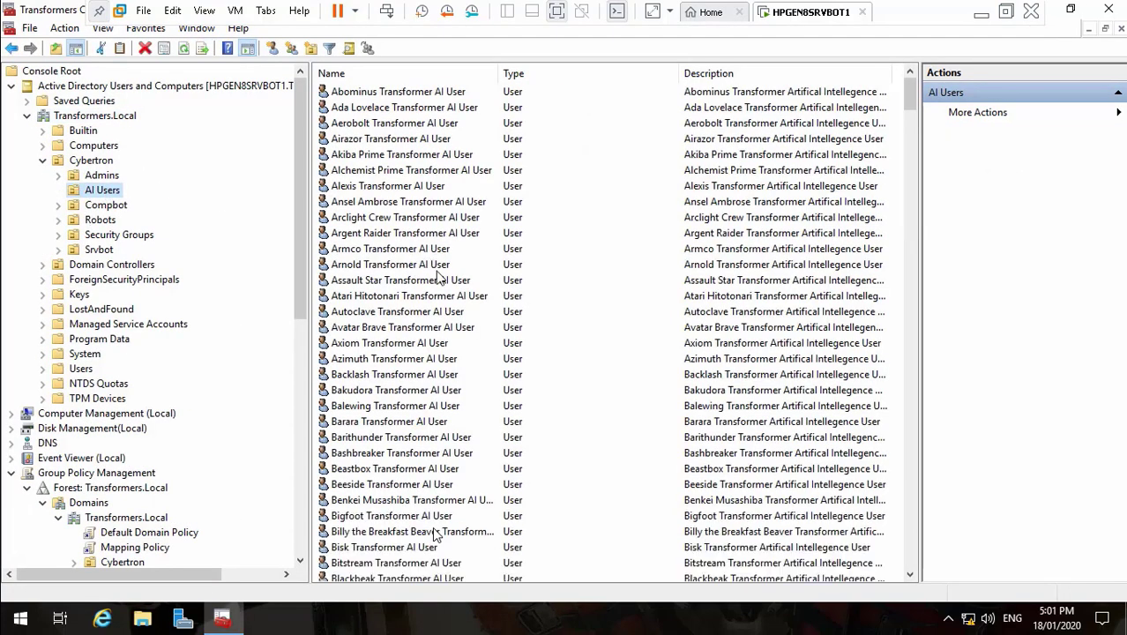
click(400, 281)
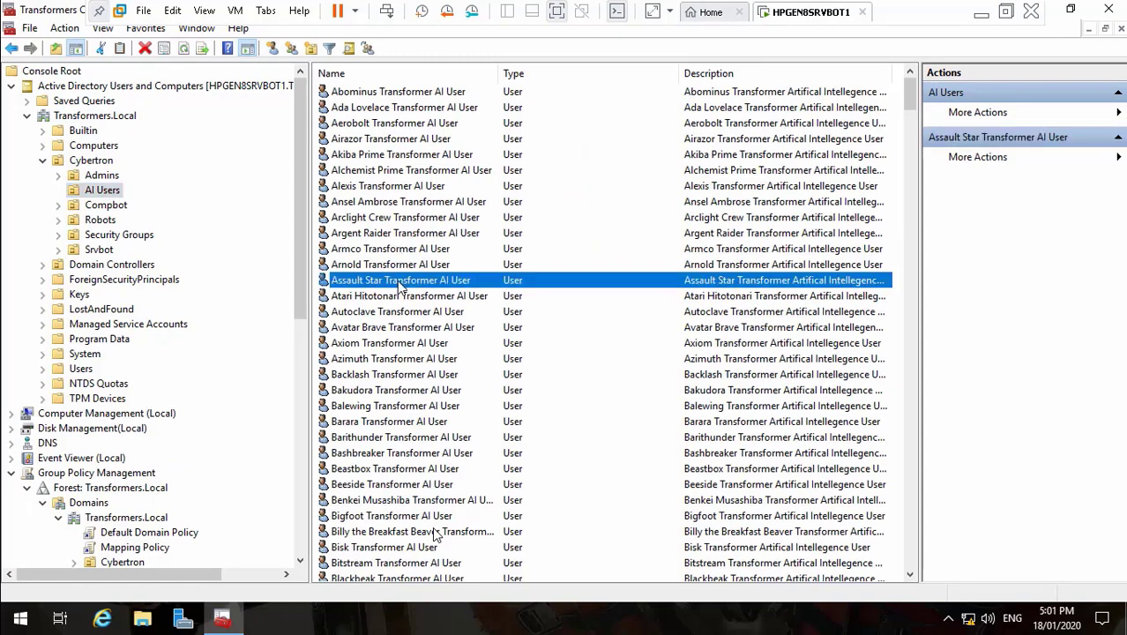
click(393, 347)
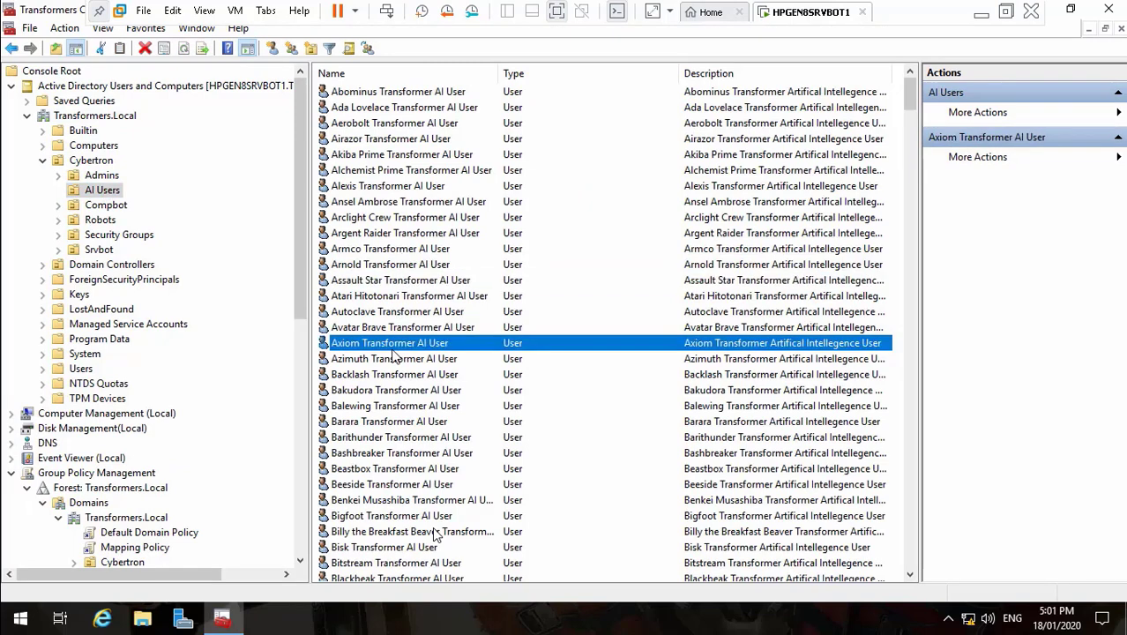
key(o)
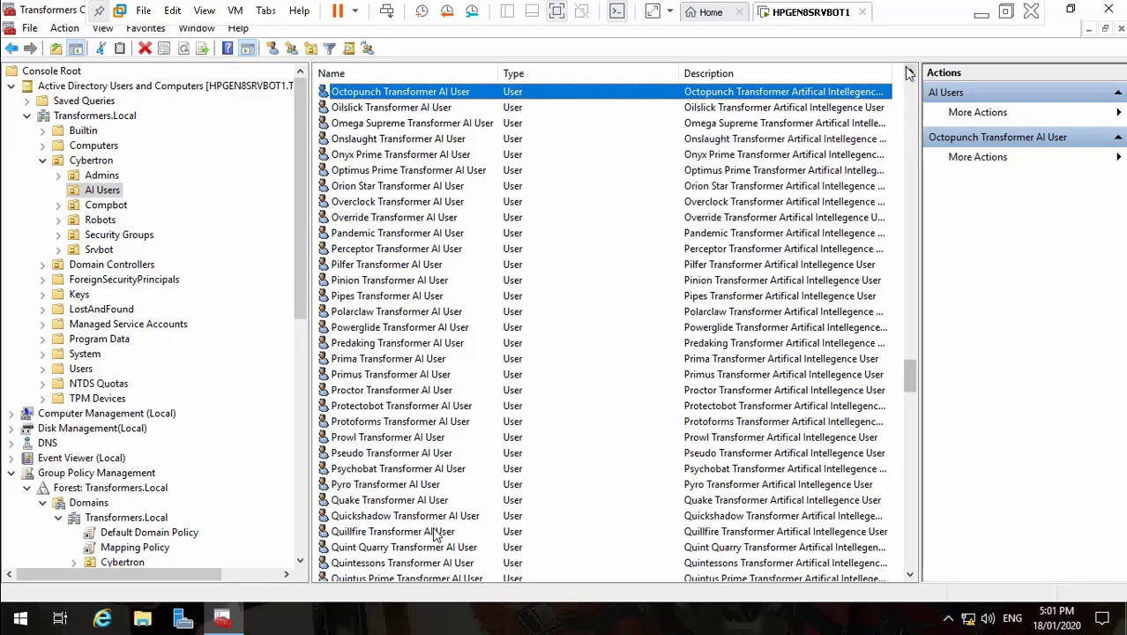
scroll(911, 76, up, 3)
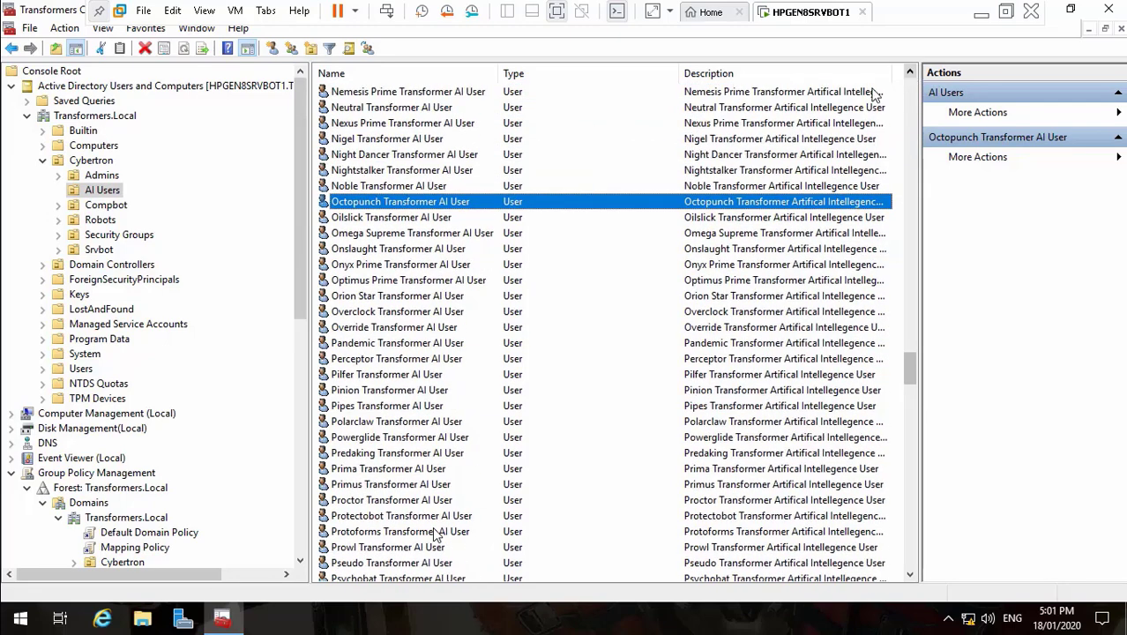
click(413, 281)
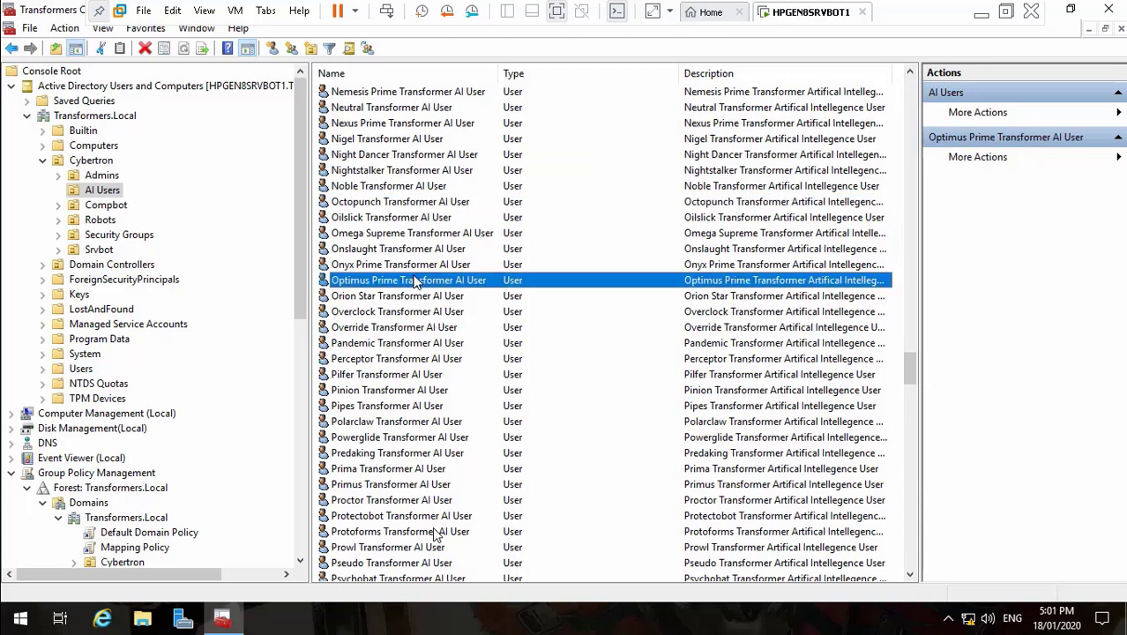
key(Return)
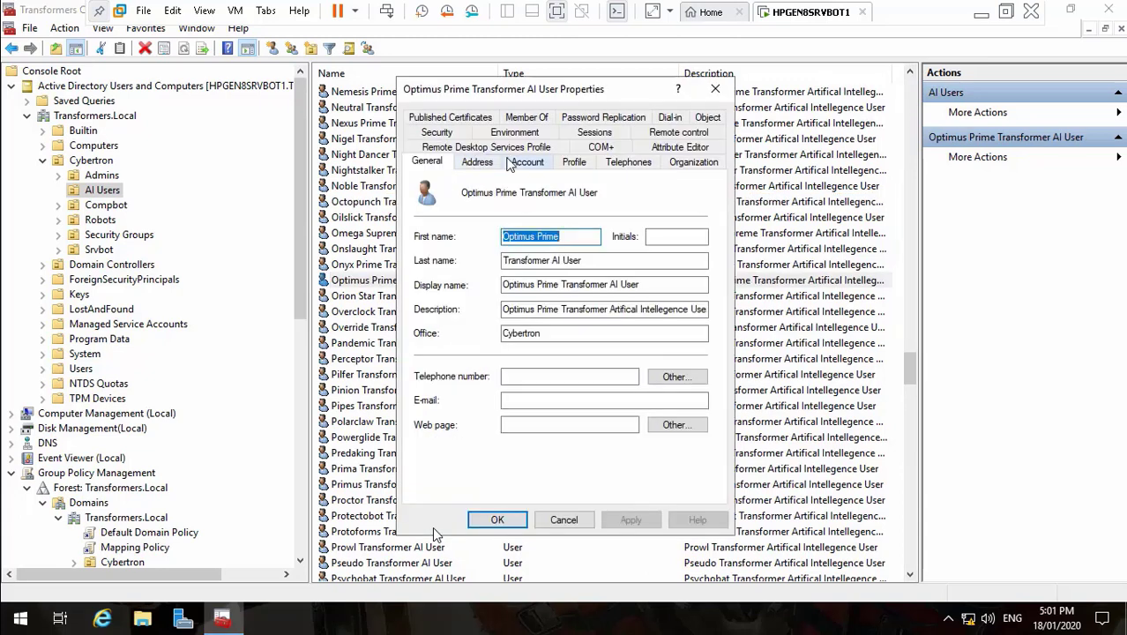
- Show the Attribute Editor and locate the division attribute set to Autobots
click(680, 148)
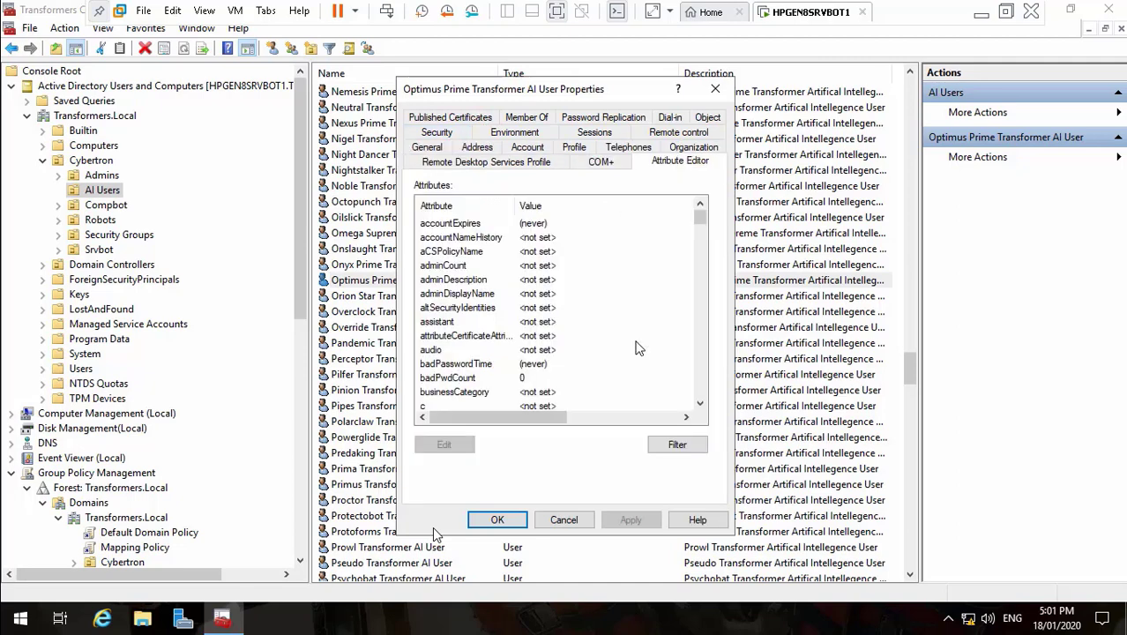
click(701, 404)
click(701, 404)
click(702, 404)
click(701, 404)
click(701, 404)
click(702, 404)
click(701, 404)
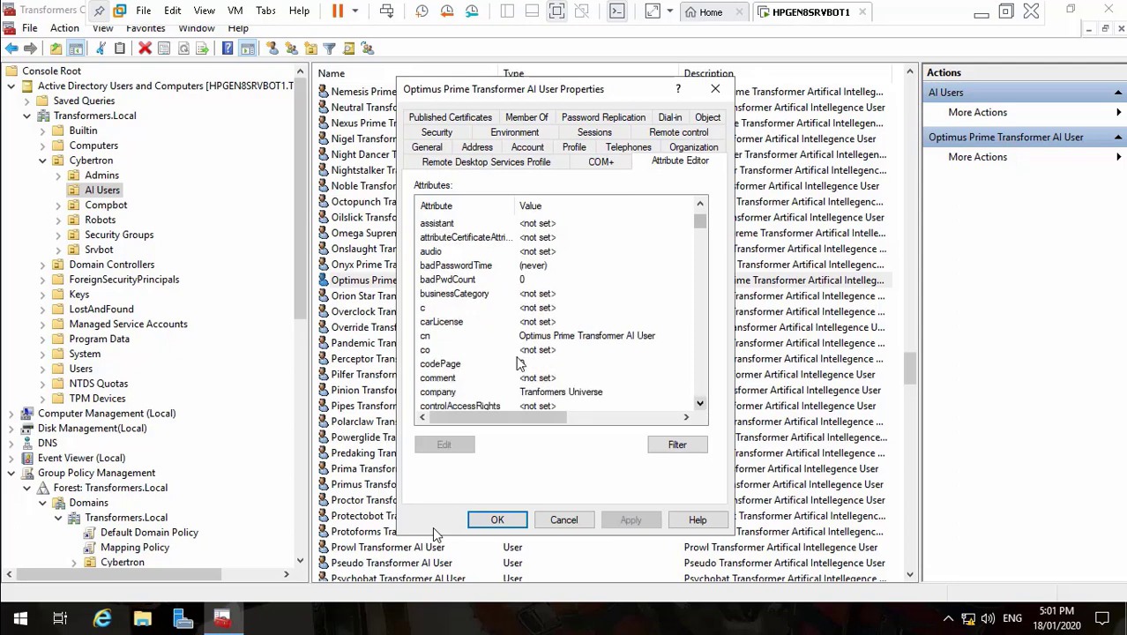
click(701, 404)
click(701, 404)
click(702, 404)
click(702, 404)
click(701, 404)
click(701, 404)
click(702, 404)
click(702, 404)
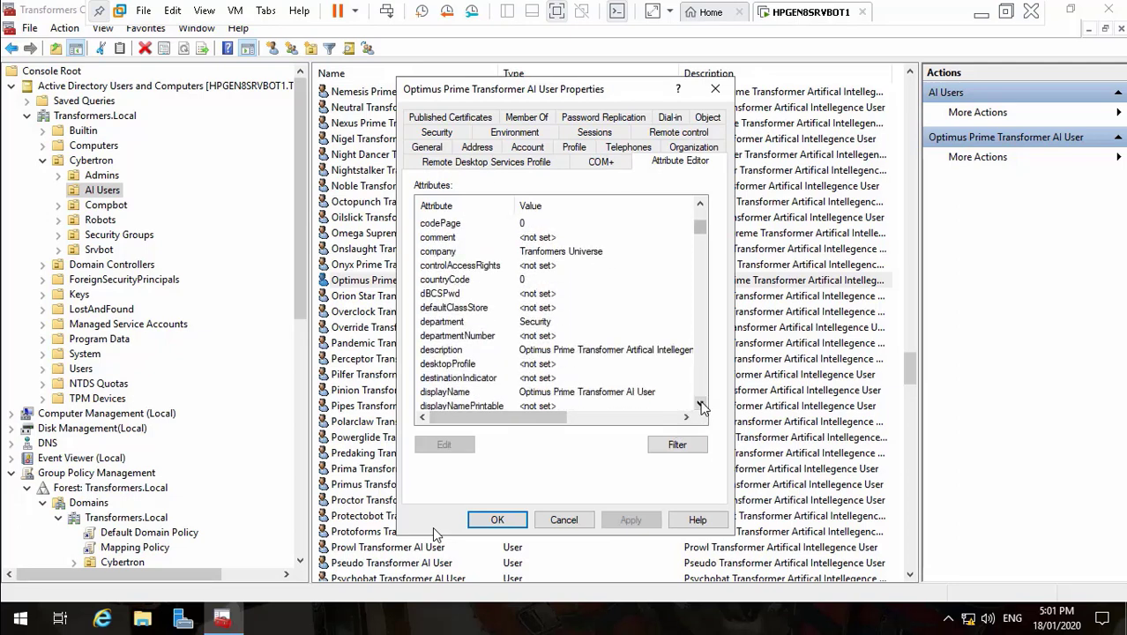
click(701, 404)
click(702, 404)
click(701, 405)
click(701, 404)
click(701, 404)
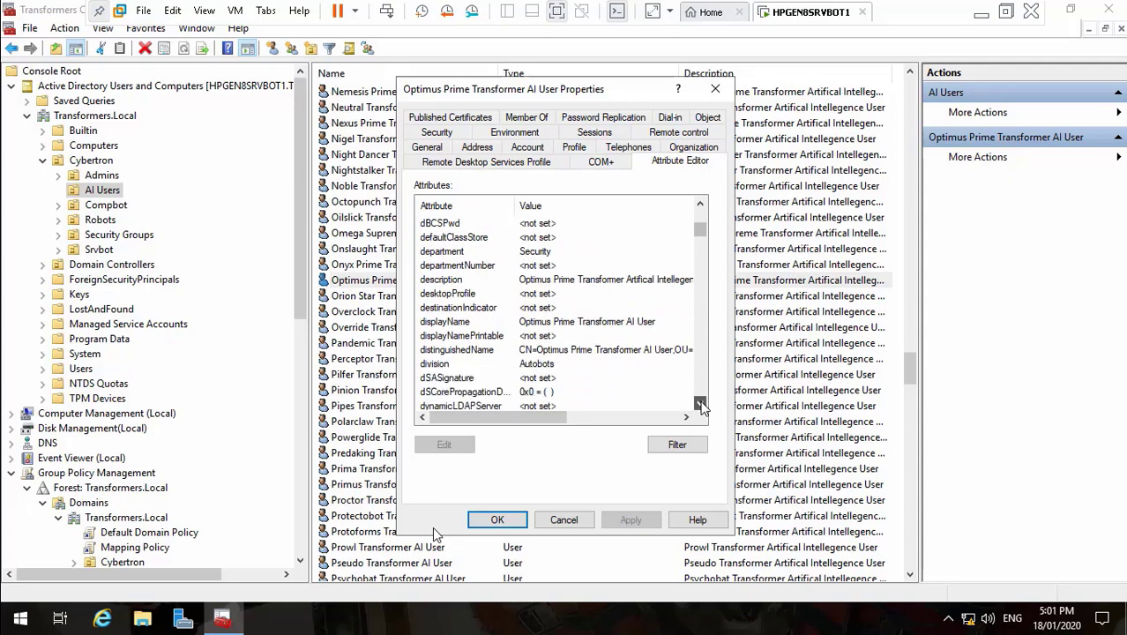
click(430, 366)
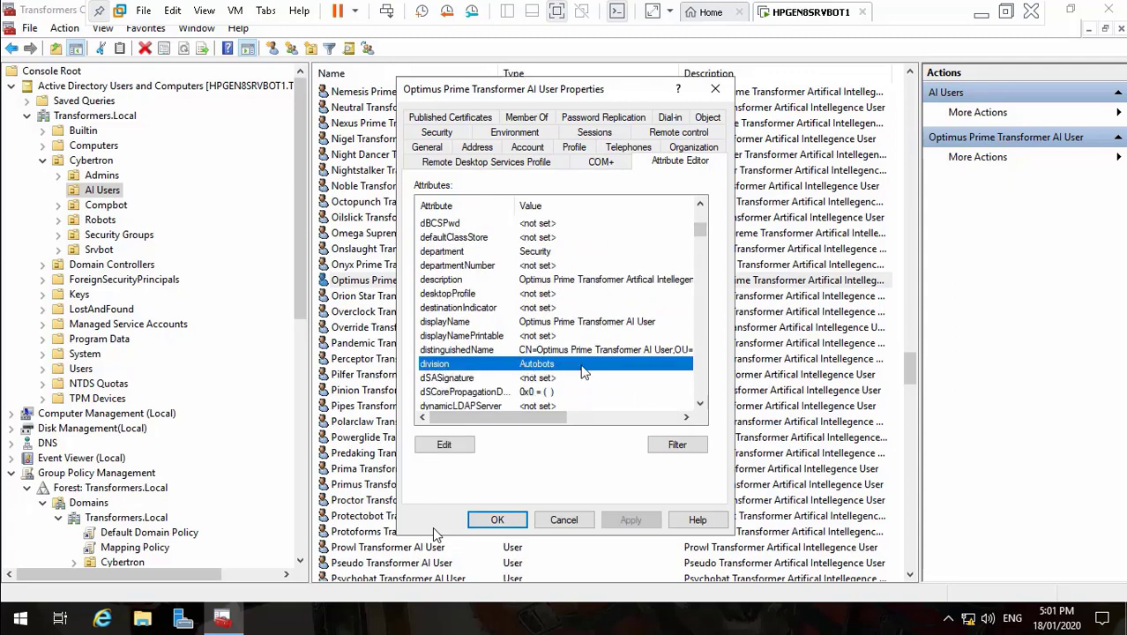
- Scroll through the remaining attributes, cancel the dialog, and close the Transformers console
click(701, 406)
click(701, 406)
click(701, 406)
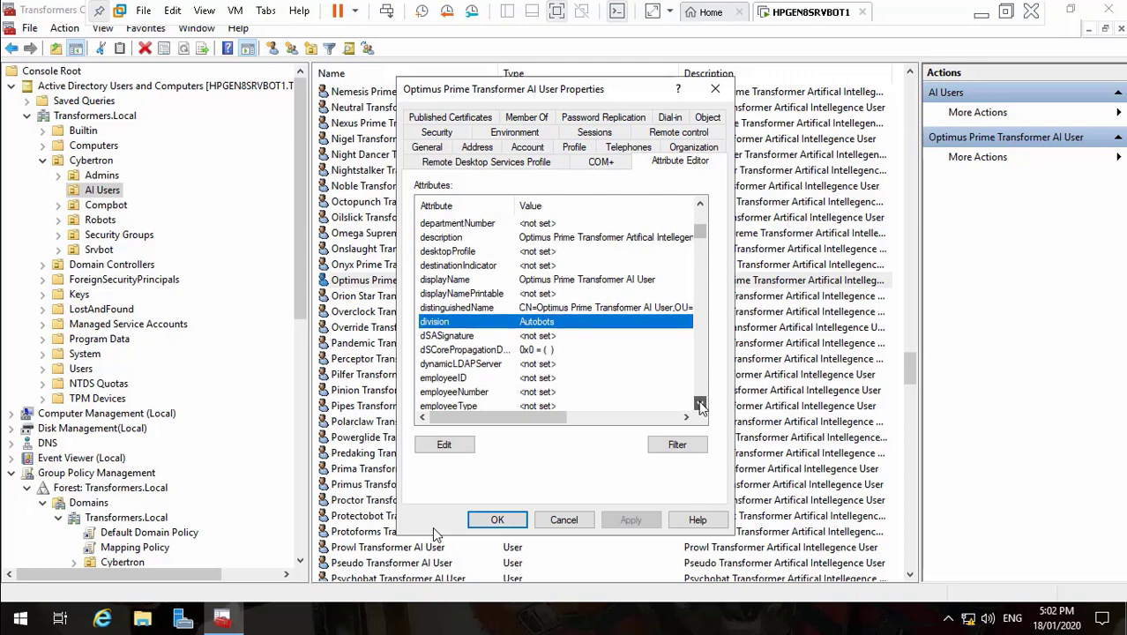
click(701, 406)
click(701, 405)
click(701, 406)
click(701, 406)
click(702, 406)
click(701, 406)
click(701, 406)
click(702, 406)
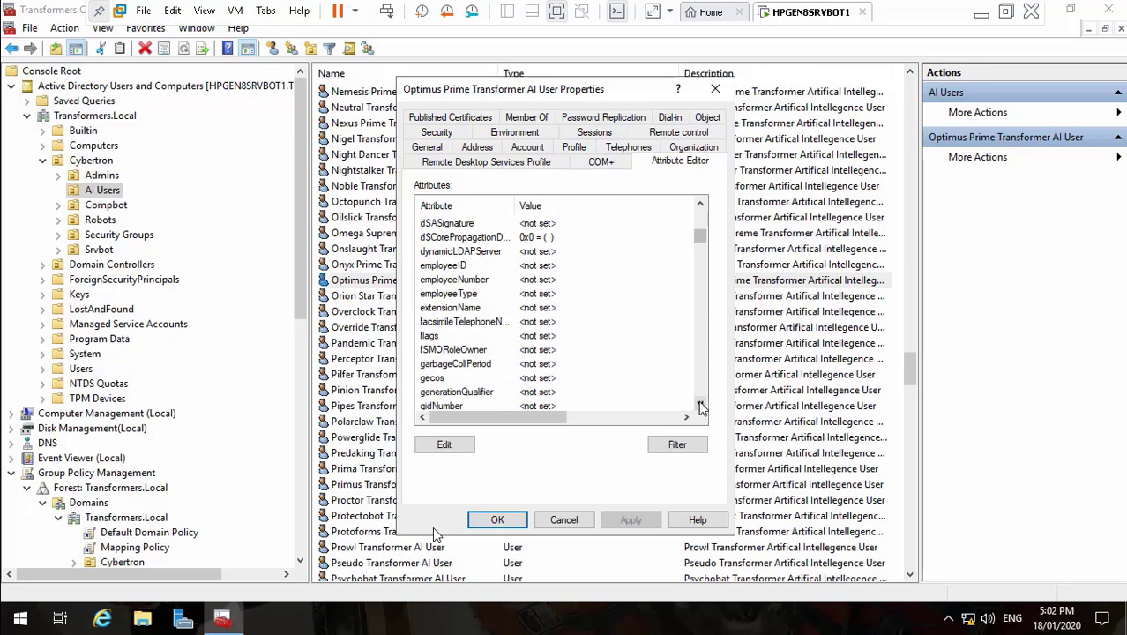
click(702, 406)
click(701, 406)
click(701, 405)
click(702, 405)
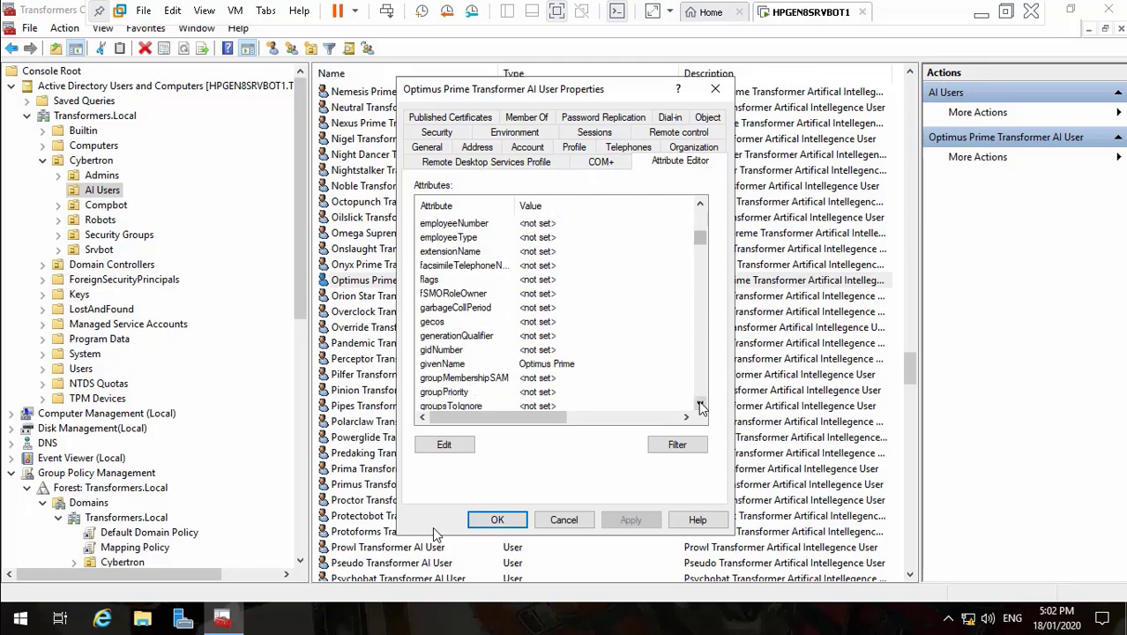
click(701, 405)
click(701, 406)
click(701, 406)
click(702, 406)
click(702, 406)
click(701, 406)
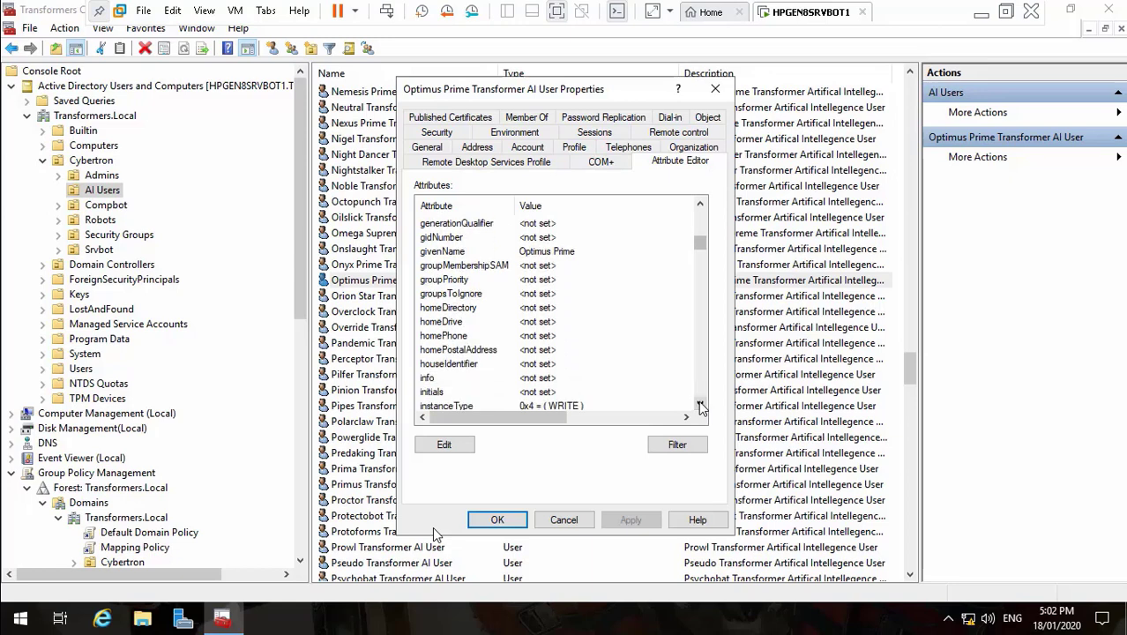
click(702, 406)
click(701, 406)
click(701, 406)
click(702, 406)
click(702, 406)
click(702, 405)
click(702, 405)
click(702, 406)
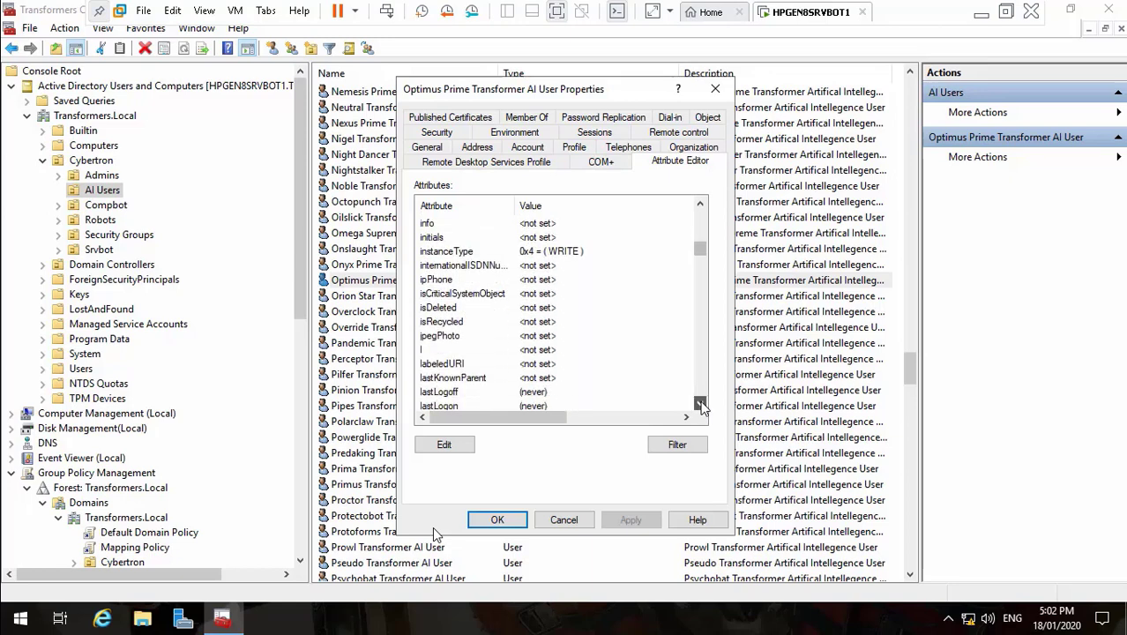
click(701, 406)
click(702, 406)
click(701, 406)
click(701, 406)
click(701, 406)
click(701, 406)
click(701, 406)
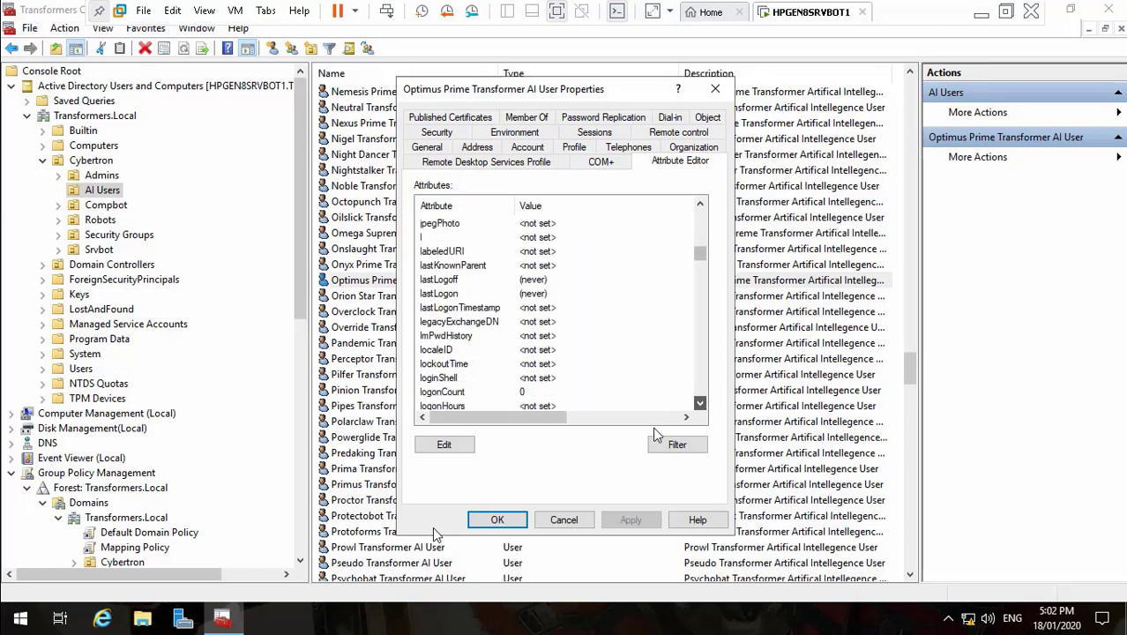
click(563, 521)
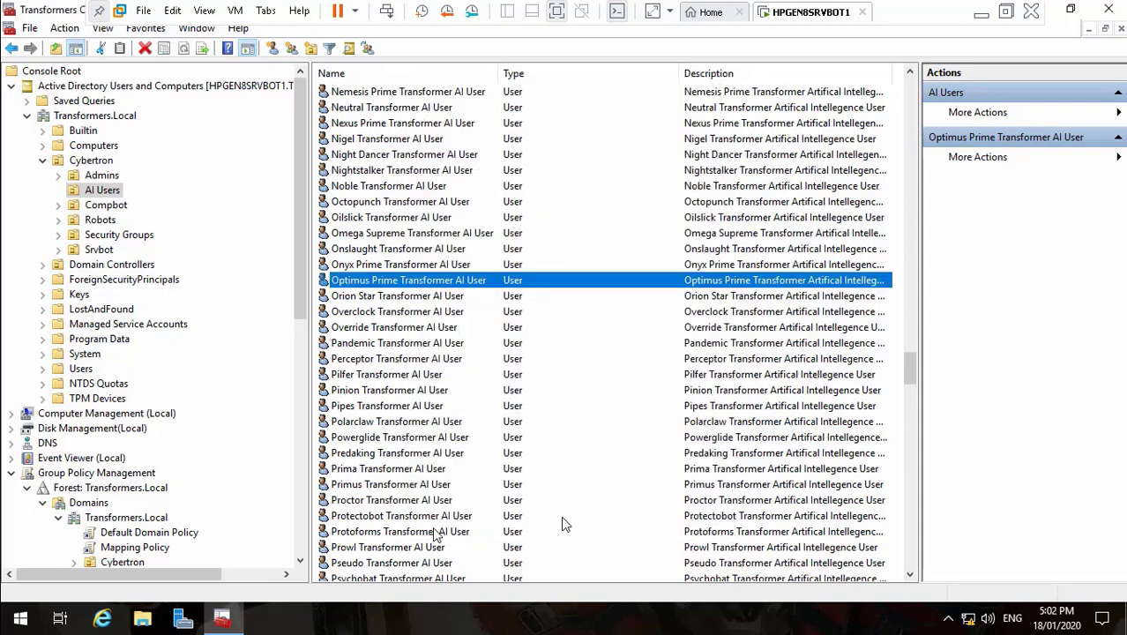
click(1112, 9)
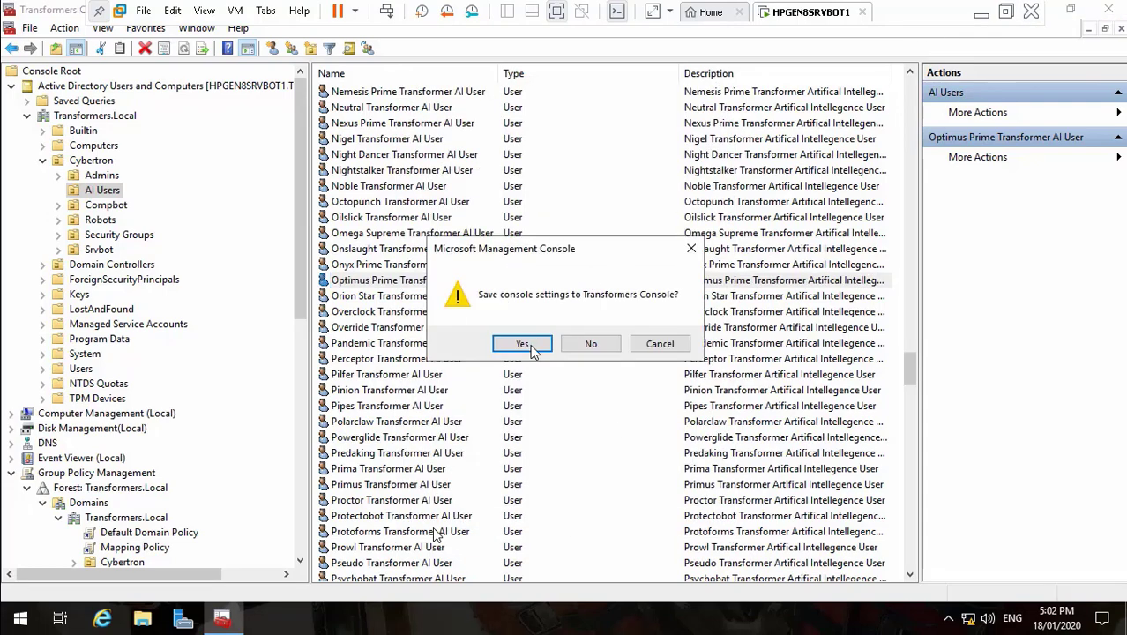
- Save the console settings, then return to This PC in File Explorer
click(523, 344)
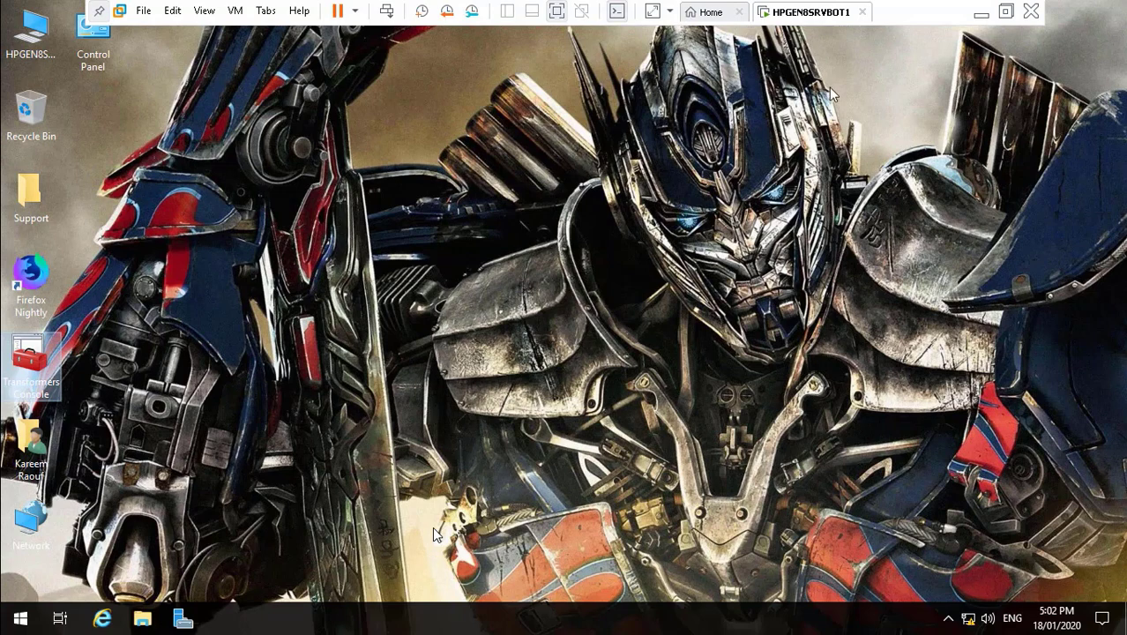
click(983, 18)
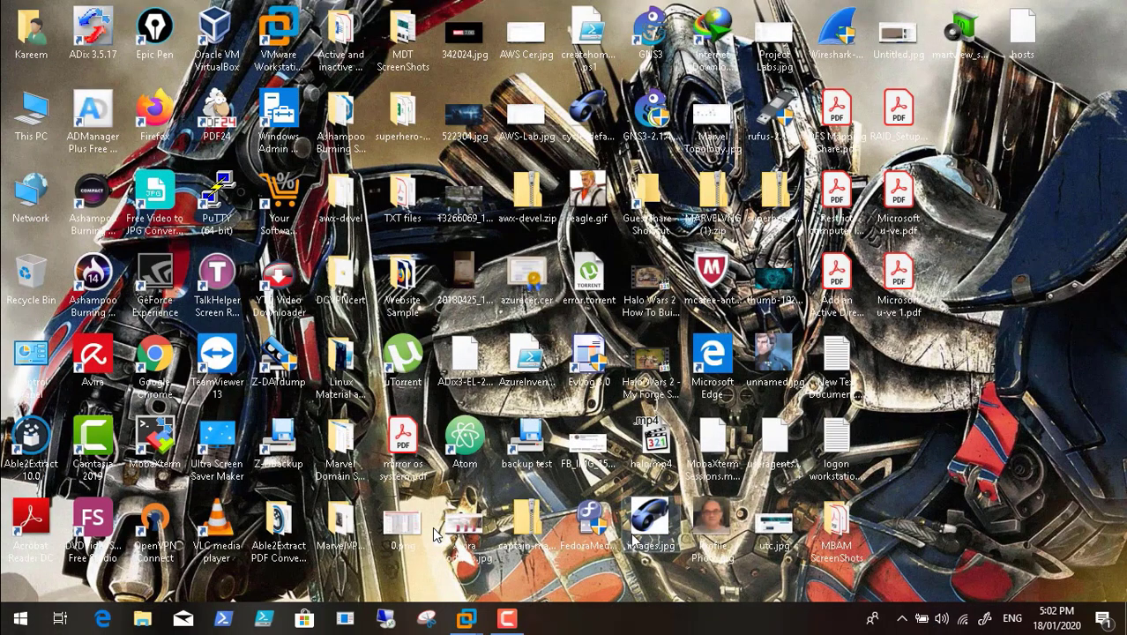
click(508, 618)
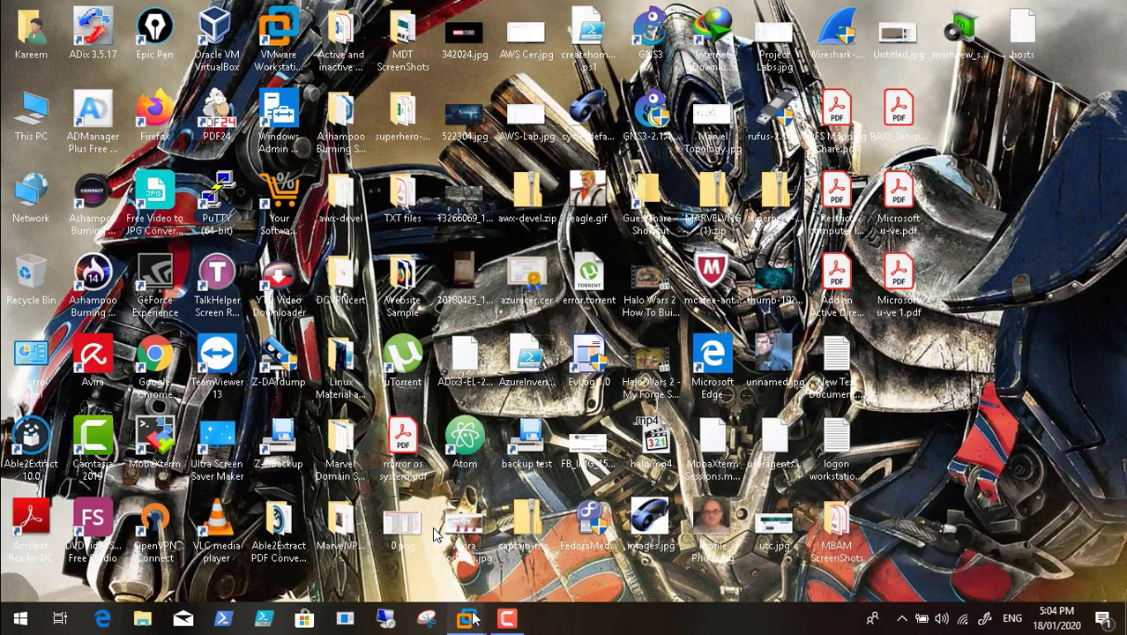
click(467, 618)
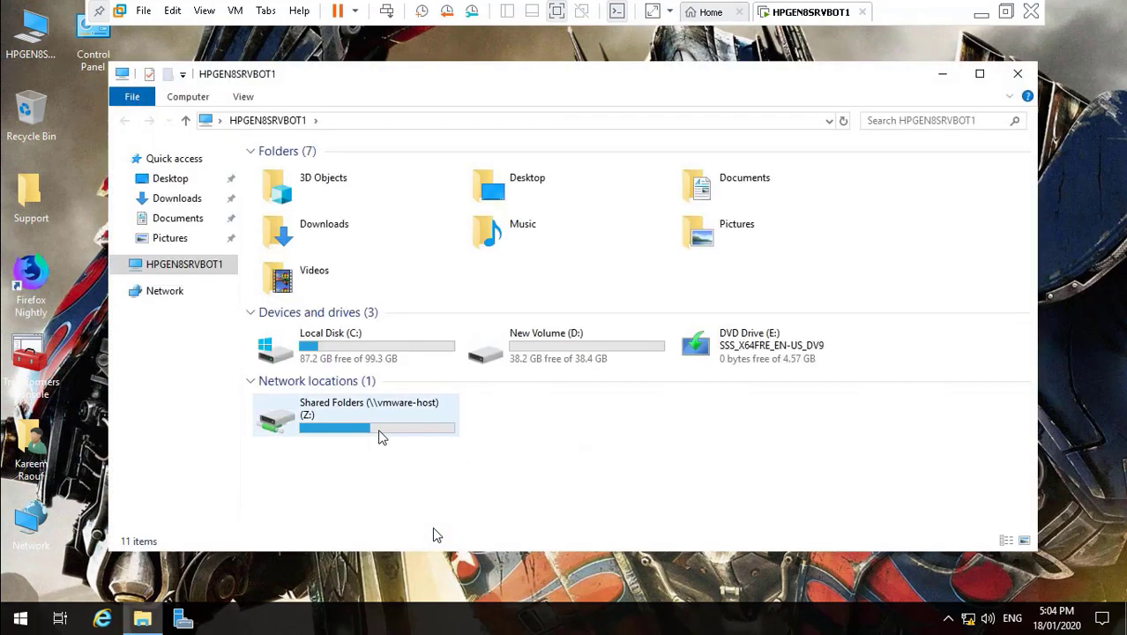
double_click(382, 436)
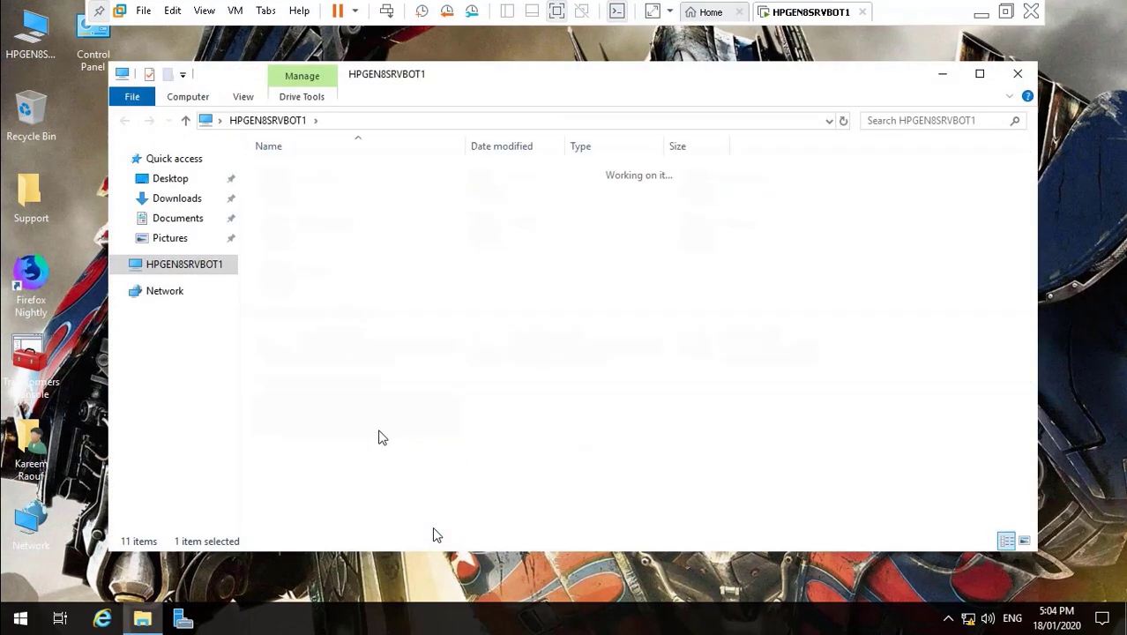
click(296, 121)
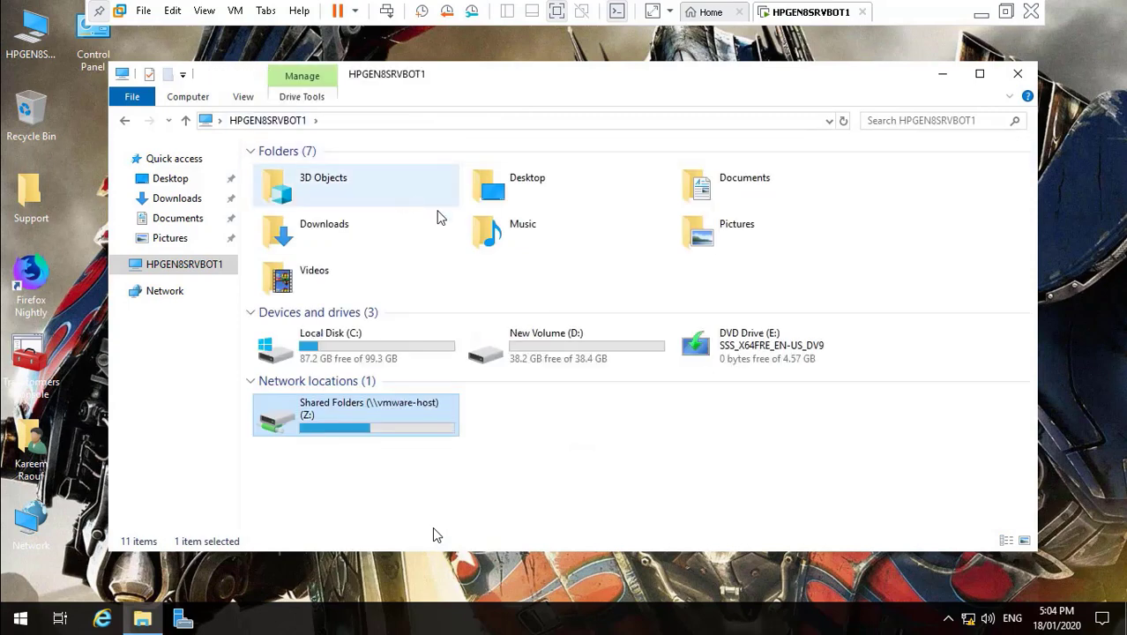
- Eject the installation disc from DVD Drive (E:)
click(716, 350)
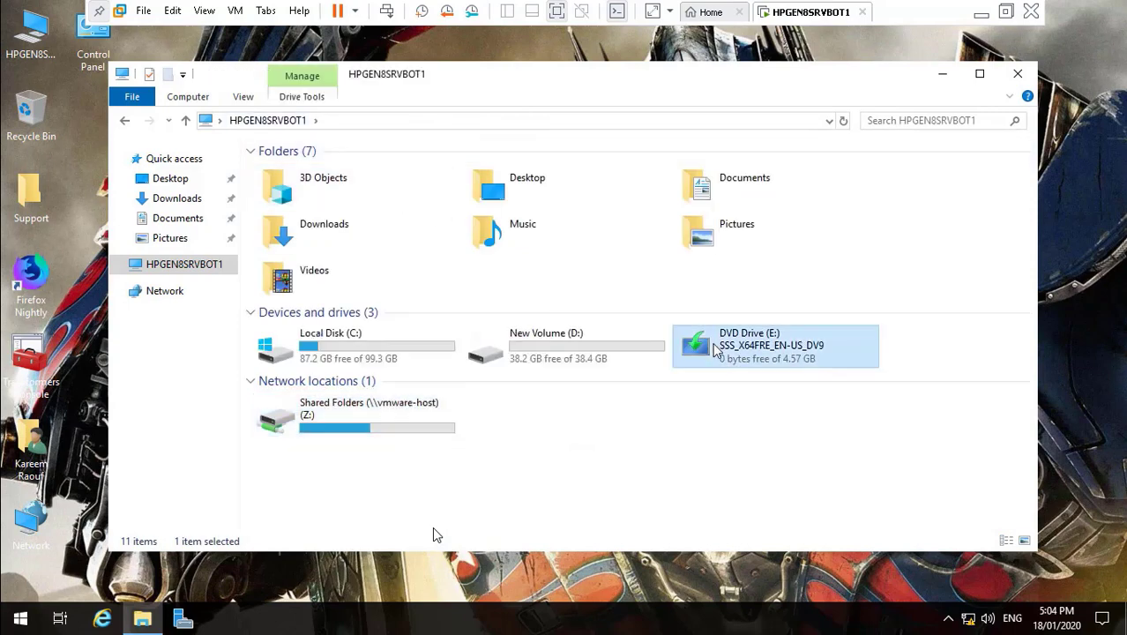
right_click(717, 350)
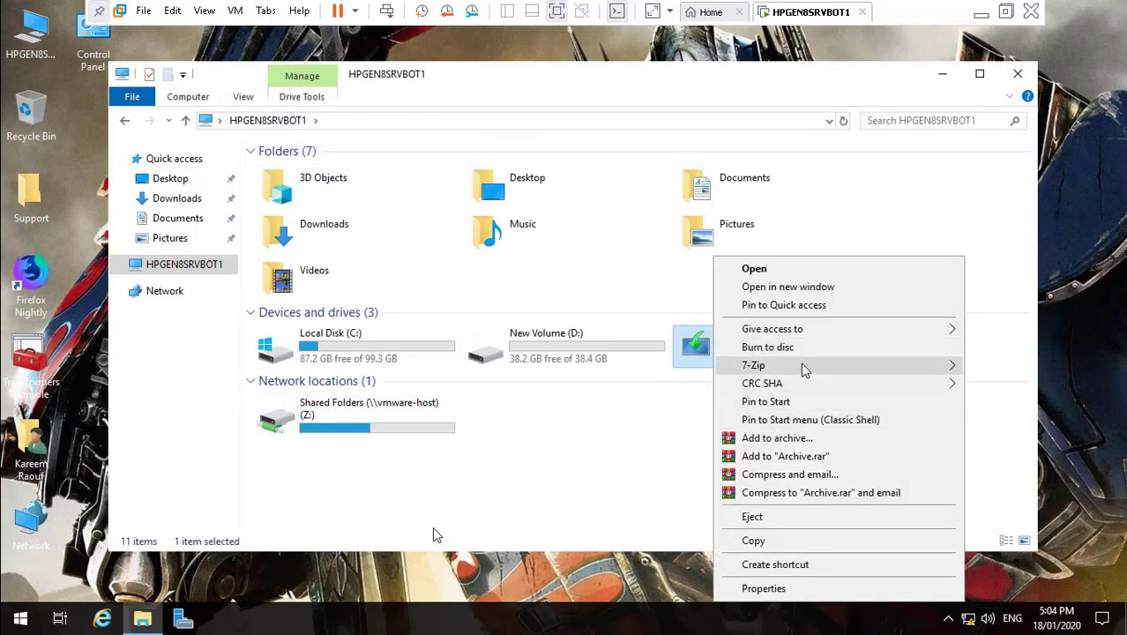
click(789, 517)
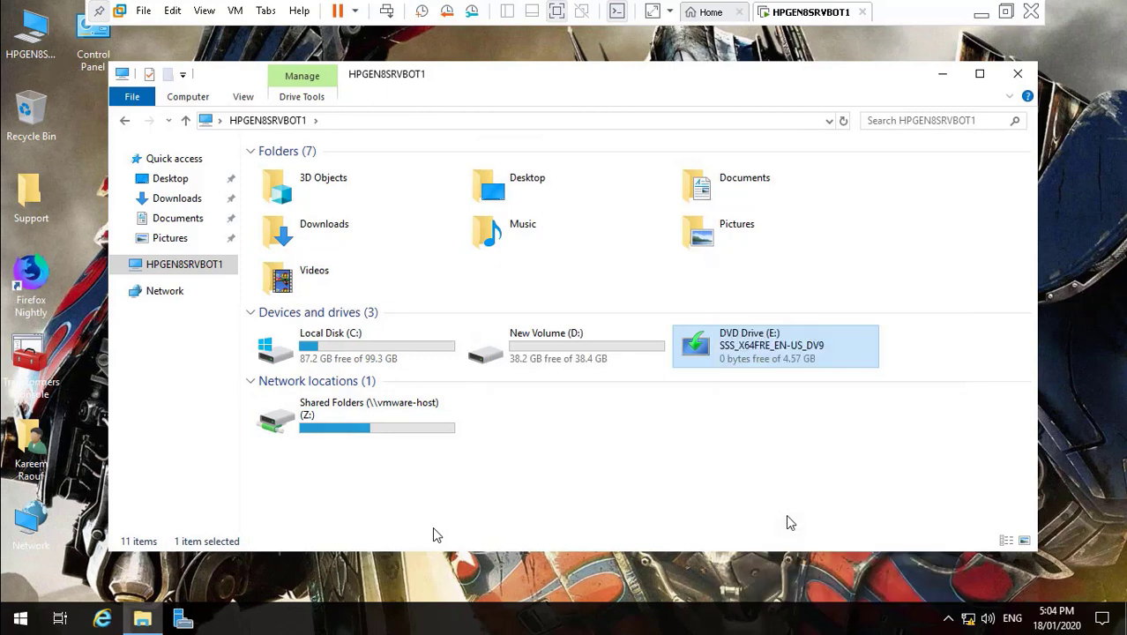
- Open the VM's CD/DVD (SATA) settings to choose a new ISO image
click(236, 12)
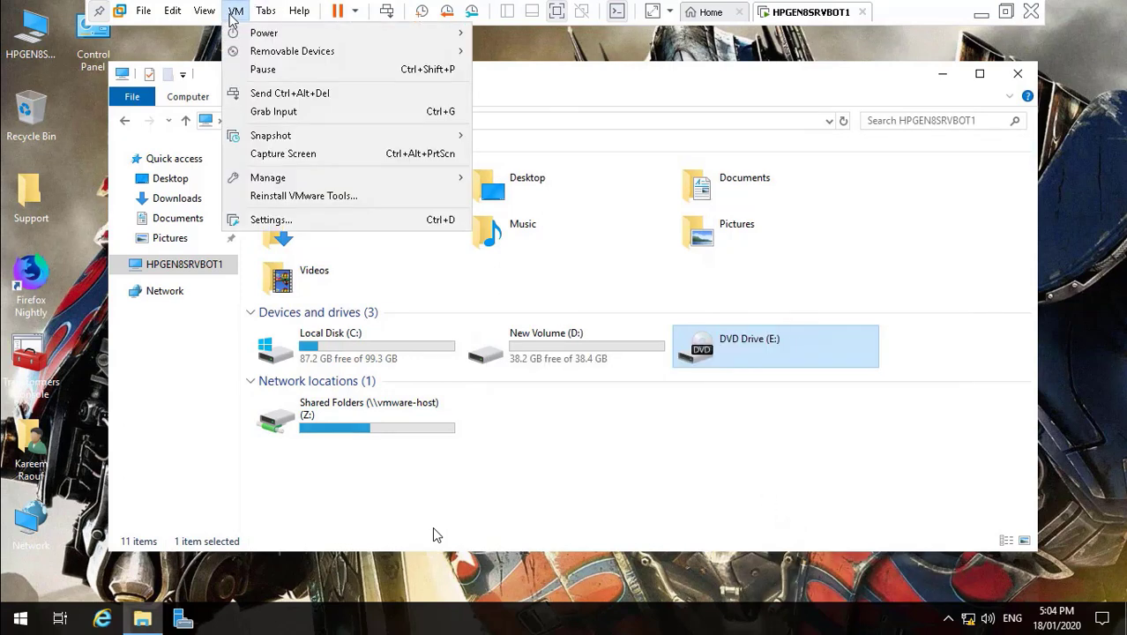
mouse_move(263, 51)
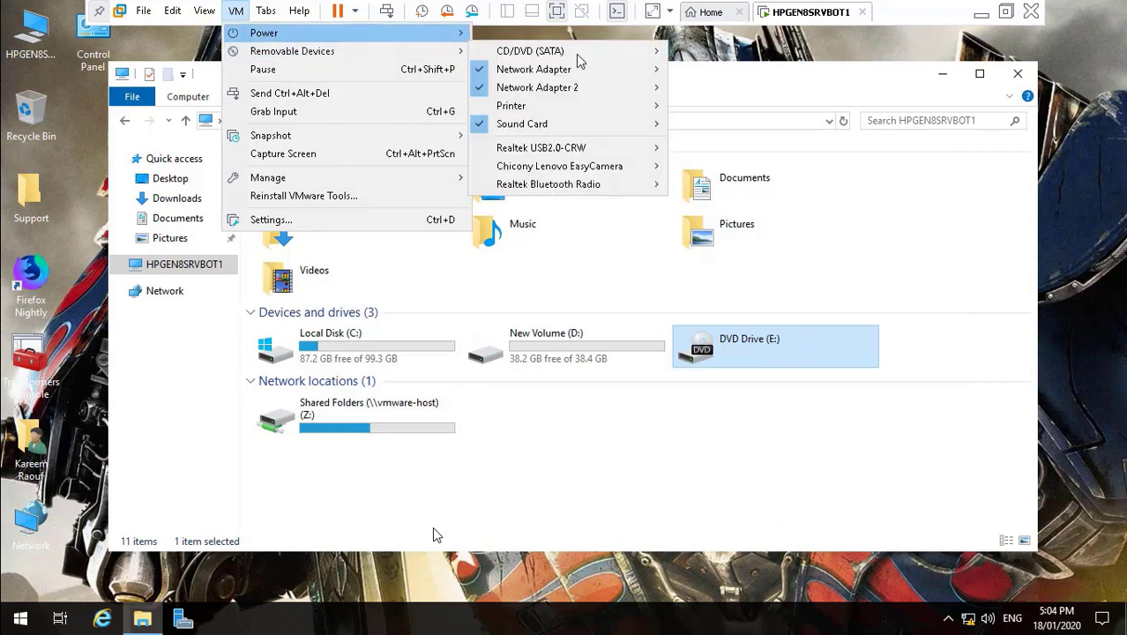
mouse_move(578, 53)
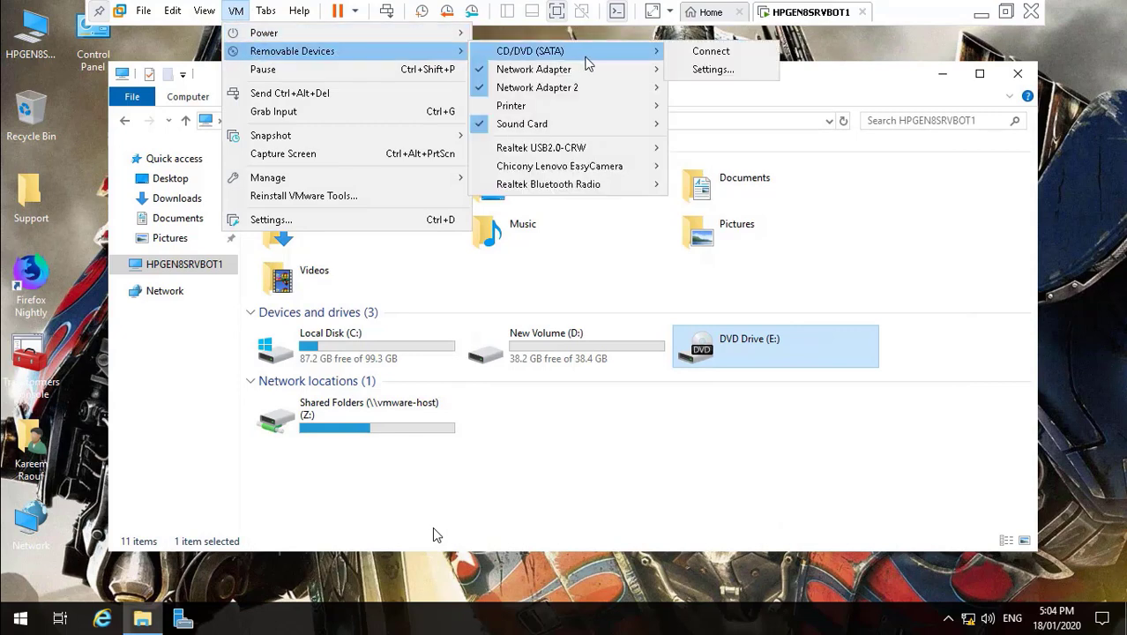
click(712, 71)
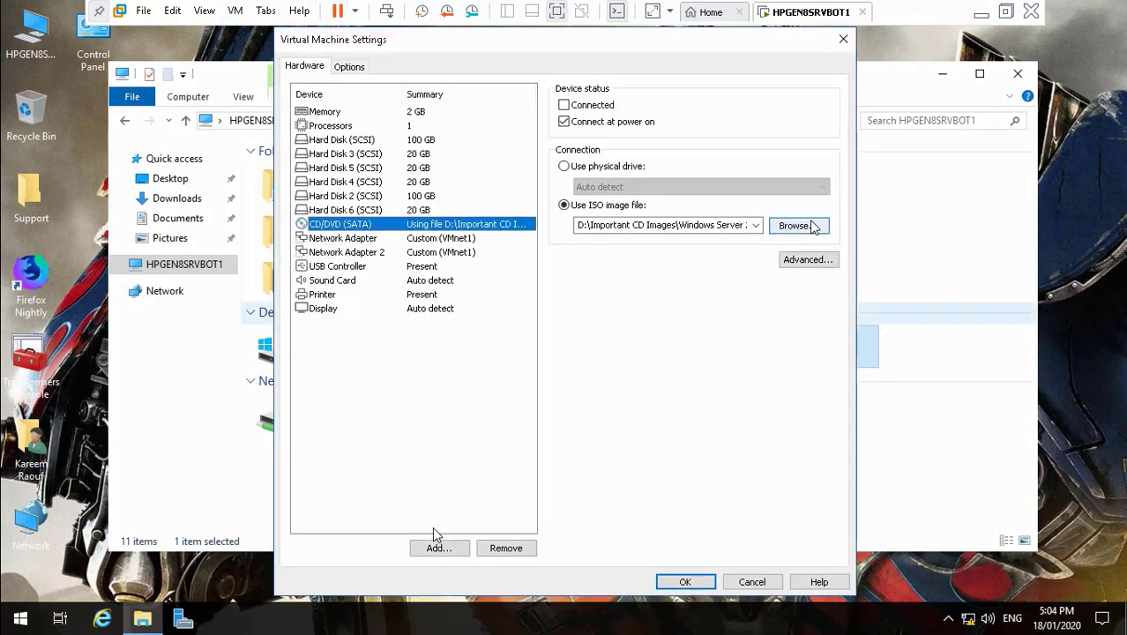
click(813, 224)
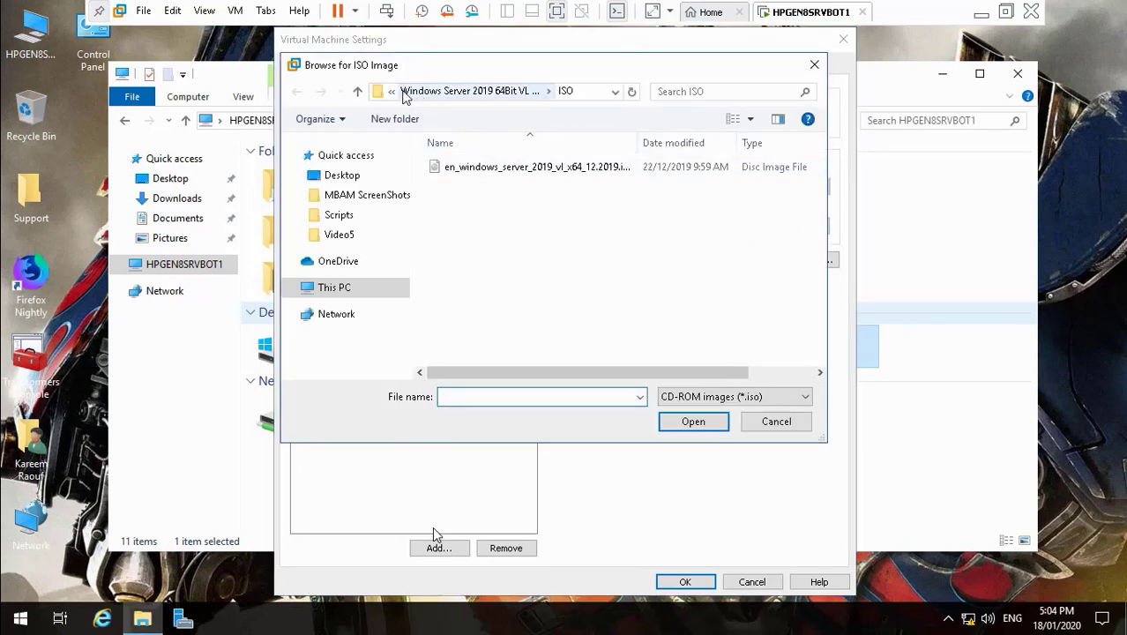
- Load the ProPlus Visio Project 2016 ISO from D:\ADToolsCollection\AD Tools 17-05-2019
click(343, 296)
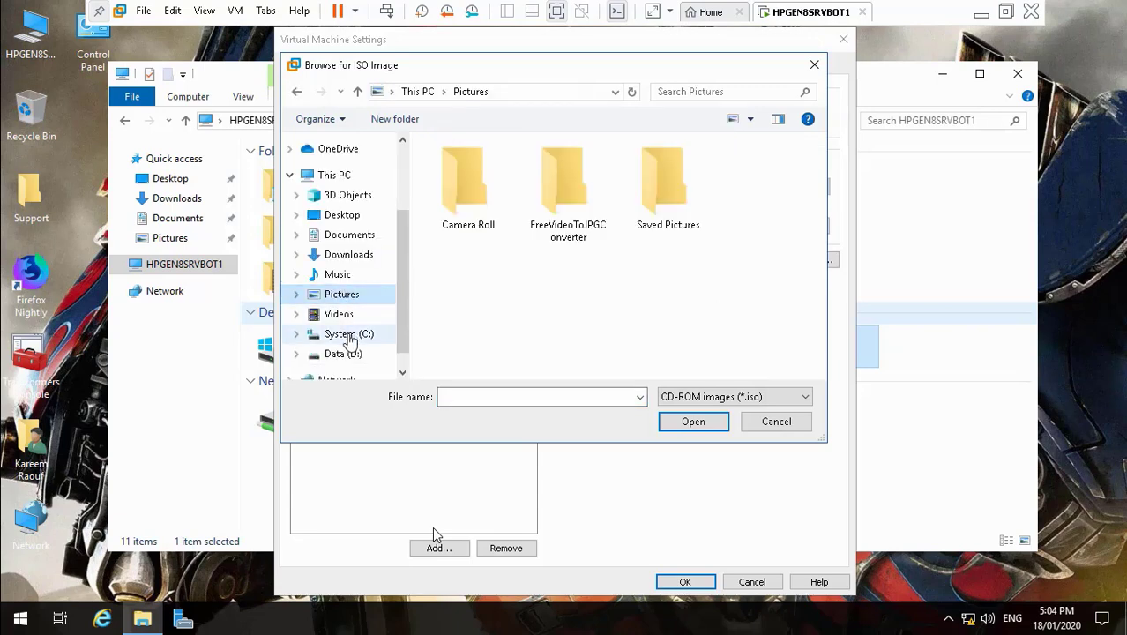
click(350, 358)
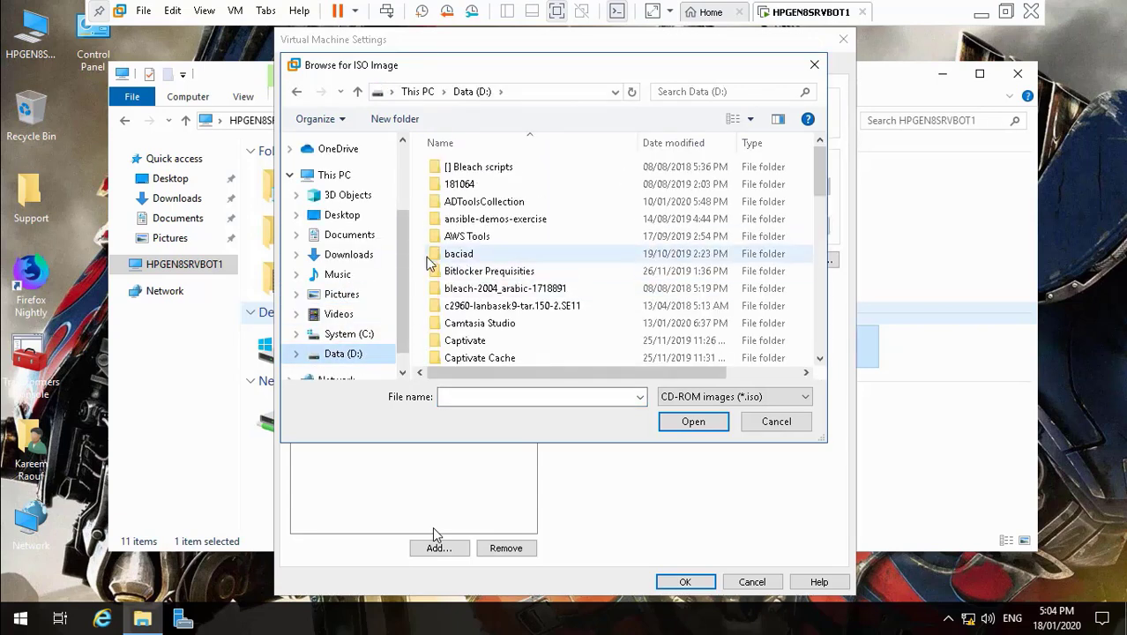
double_click(513, 202)
double_click(498, 168)
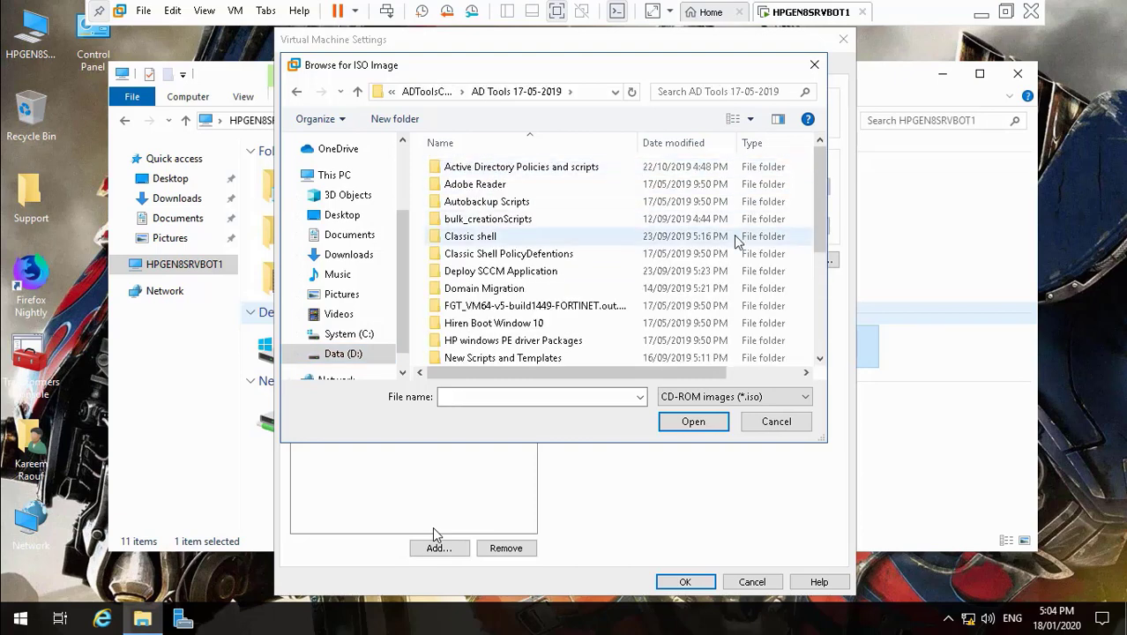
click(820, 350)
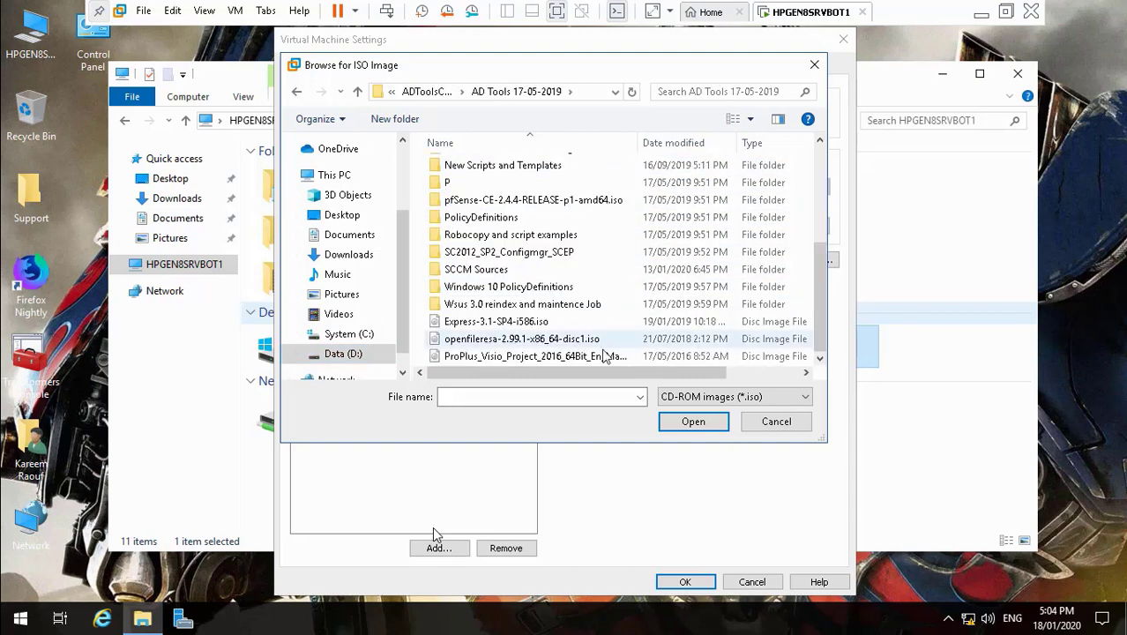
click(529, 355)
click(683, 422)
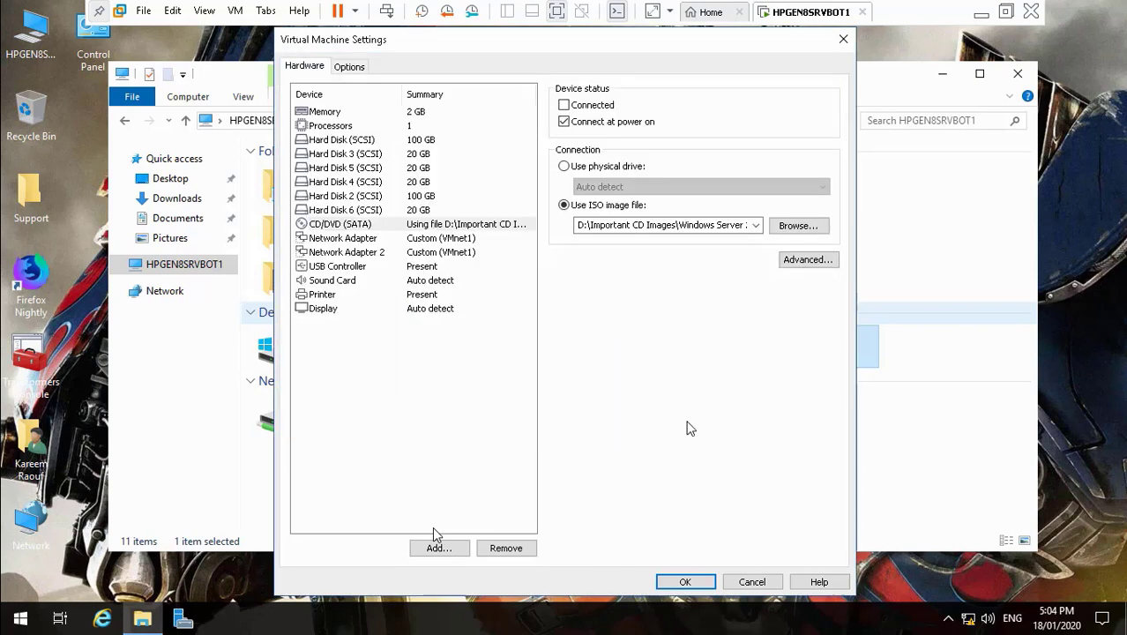
click(687, 584)
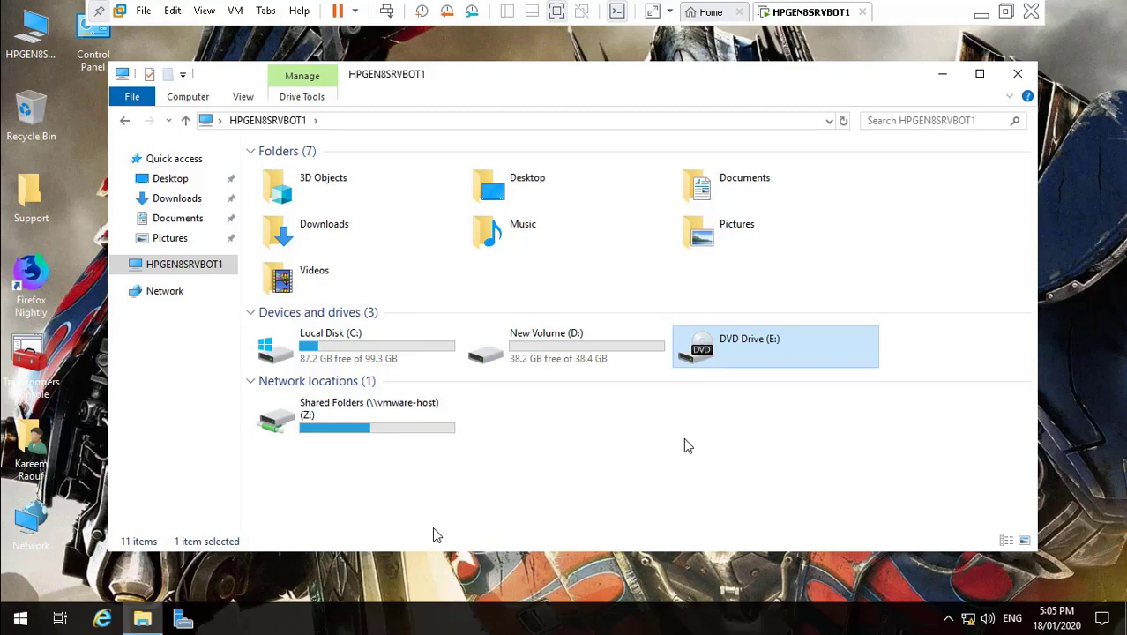
- Refresh the drive list and select DVD Drive (E:)
right_click(685, 440)
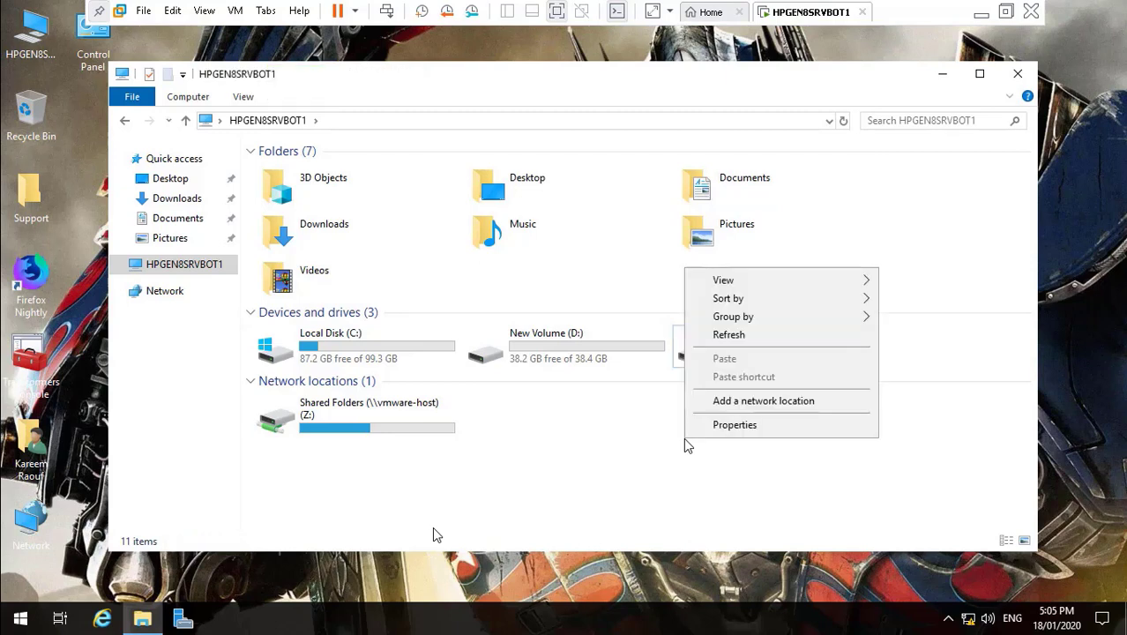
click(728, 339)
click(728, 344)
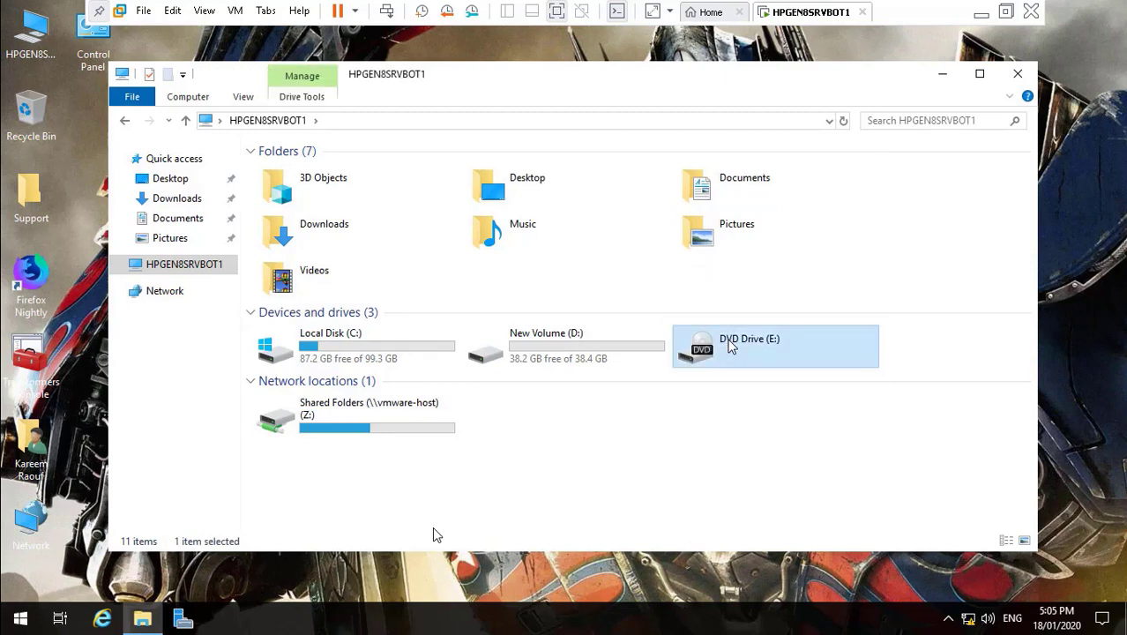
right_click(729, 346)
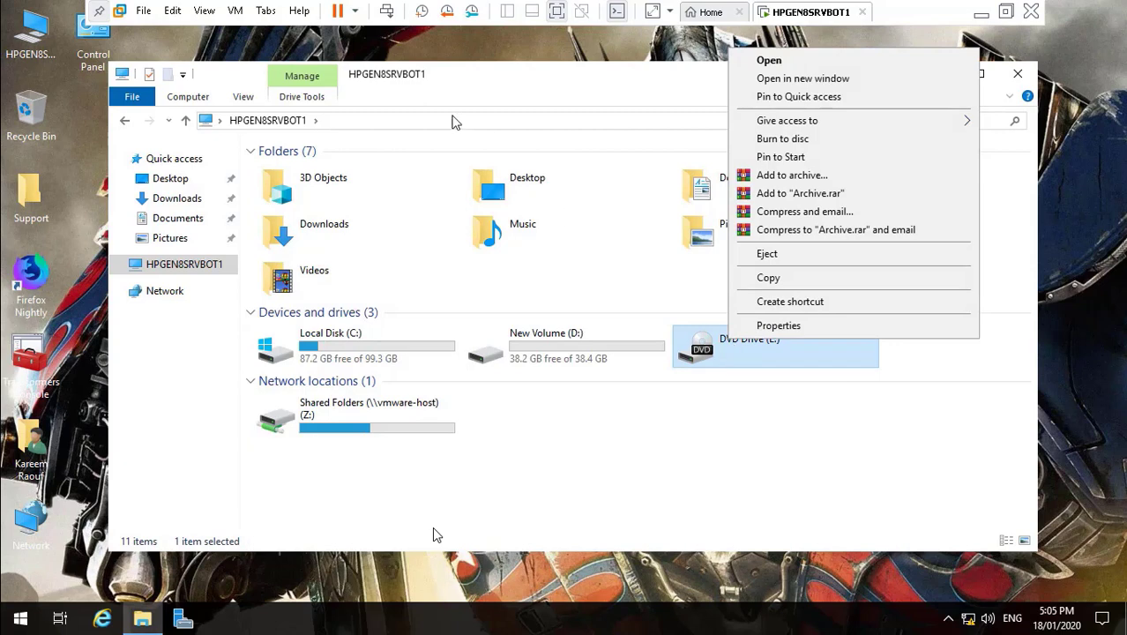
- Connect the virtual CD/DVD drive so E: shows the ProPlus disc, then close Explorer
click(235, 12)
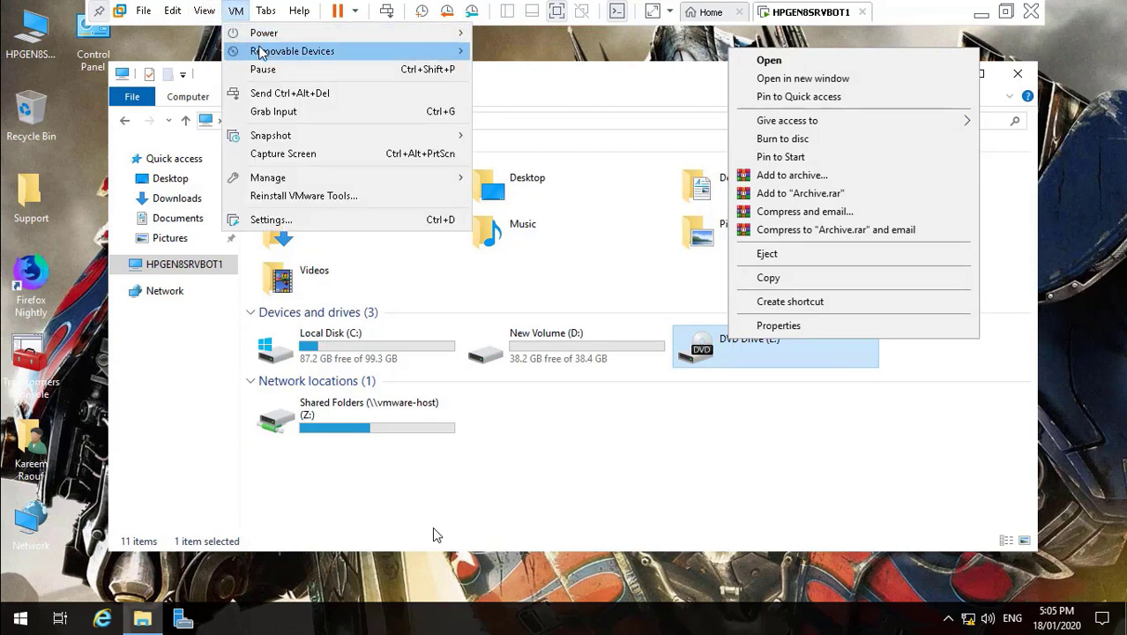
mouse_move(260, 51)
mouse_move(547, 50)
click(710, 50)
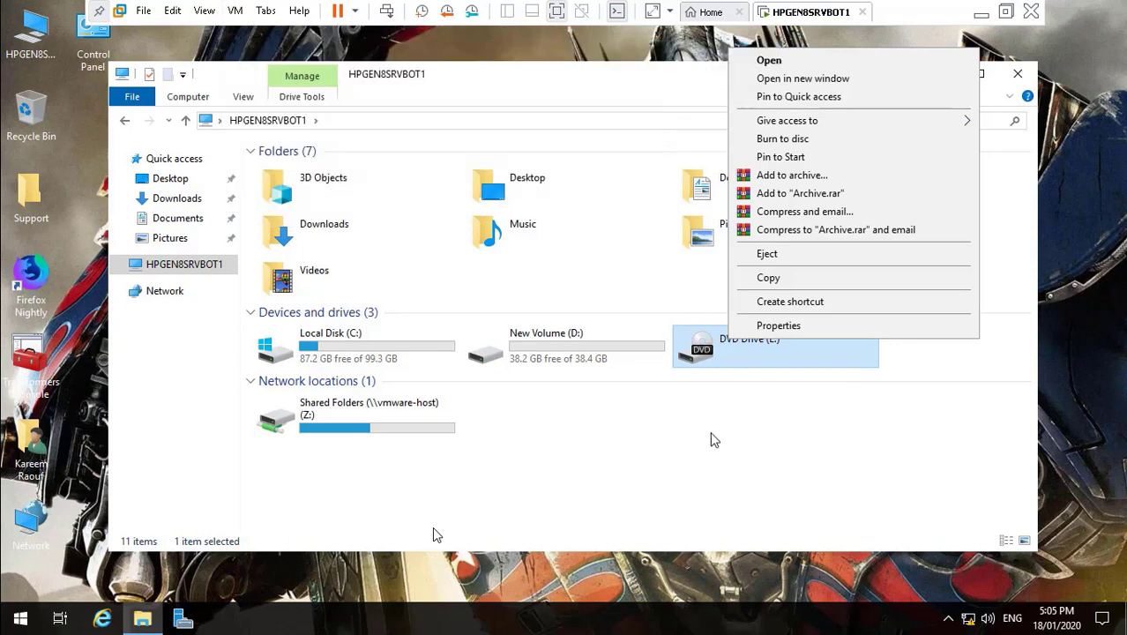
click(715, 439)
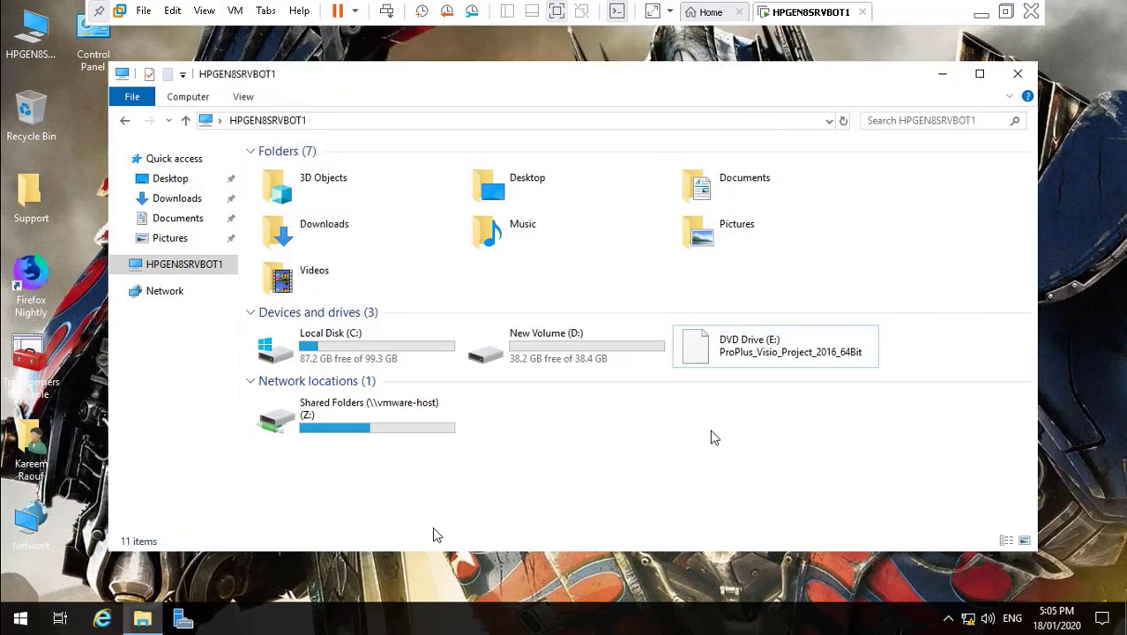
click(722, 351)
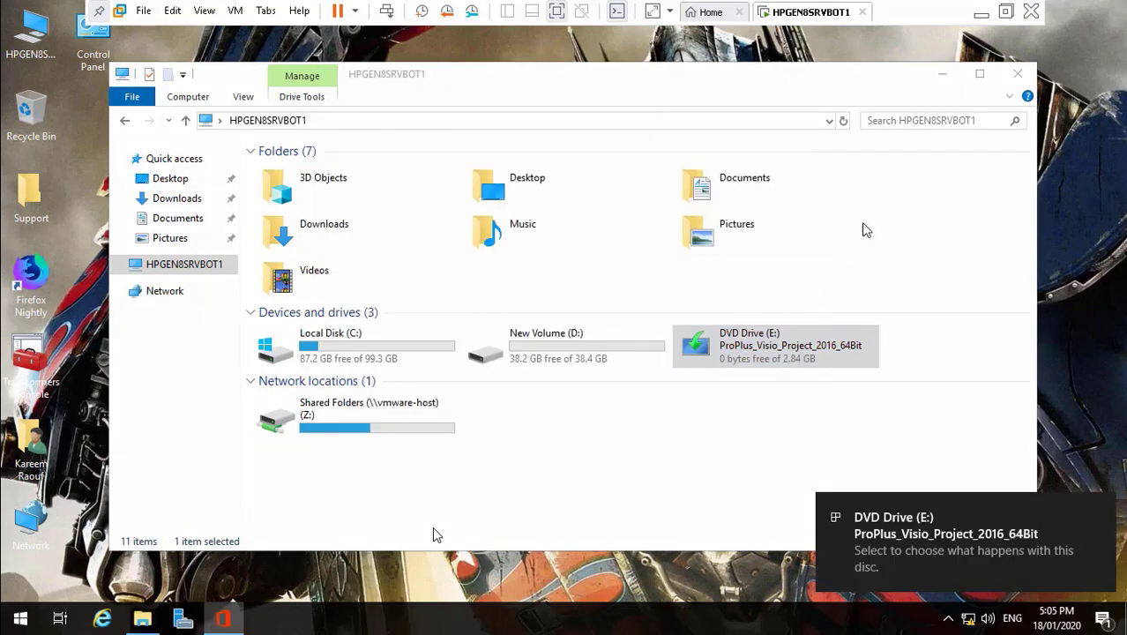
click(1018, 73)
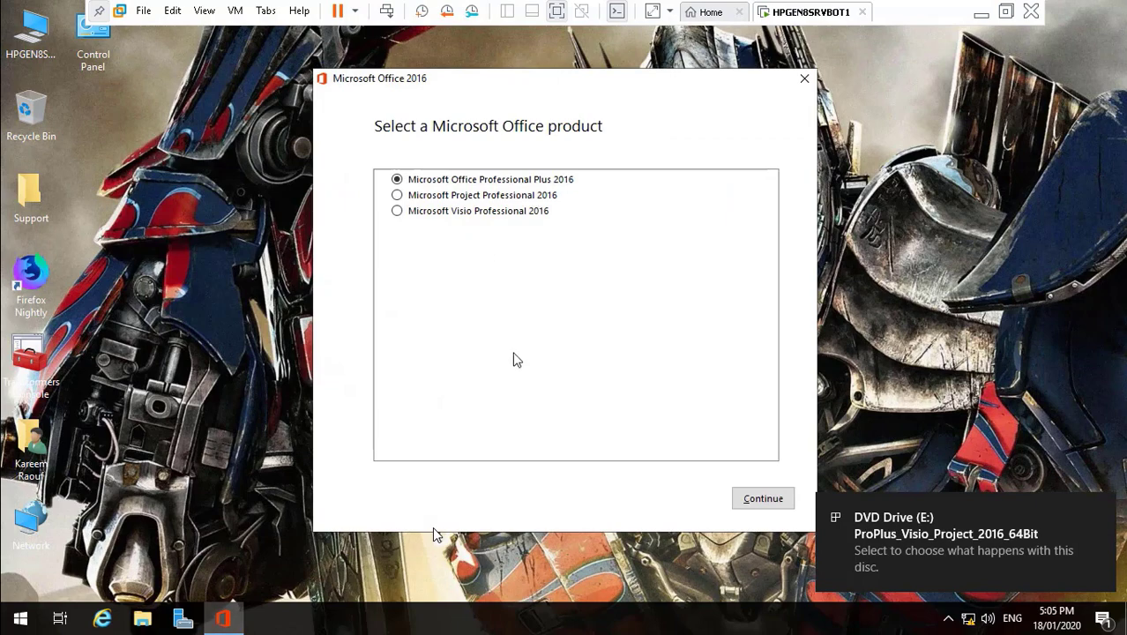
- Customize Office Professional Plus 2016, excluding Access, OneDrive for Business, OneNote and Outlook
click(759, 500)
click(569, 340)
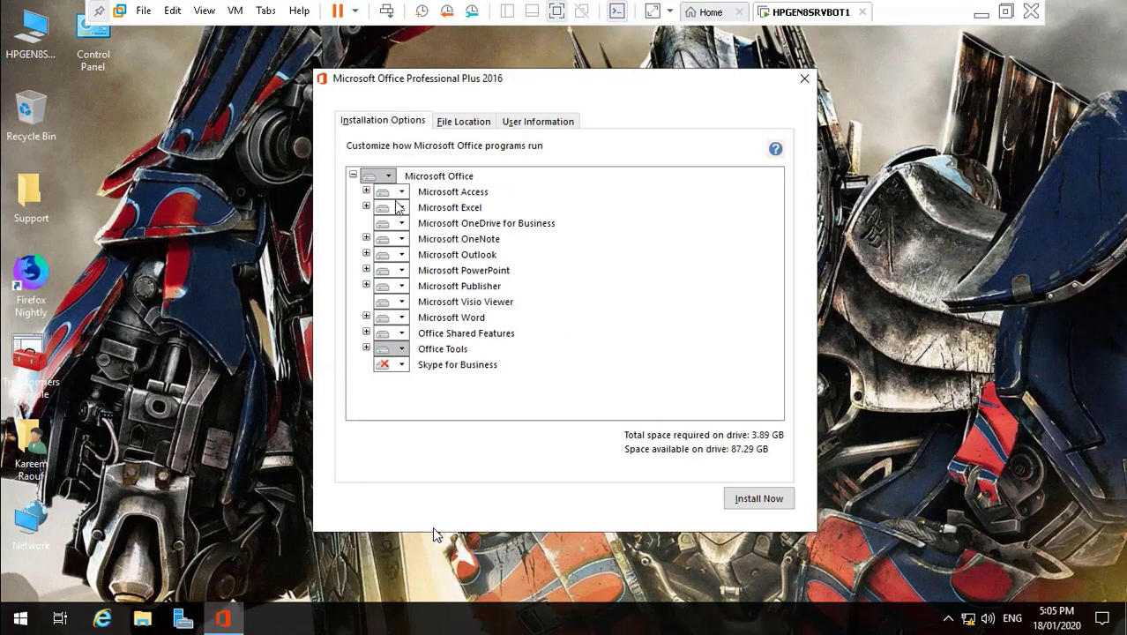
click(401, 193)
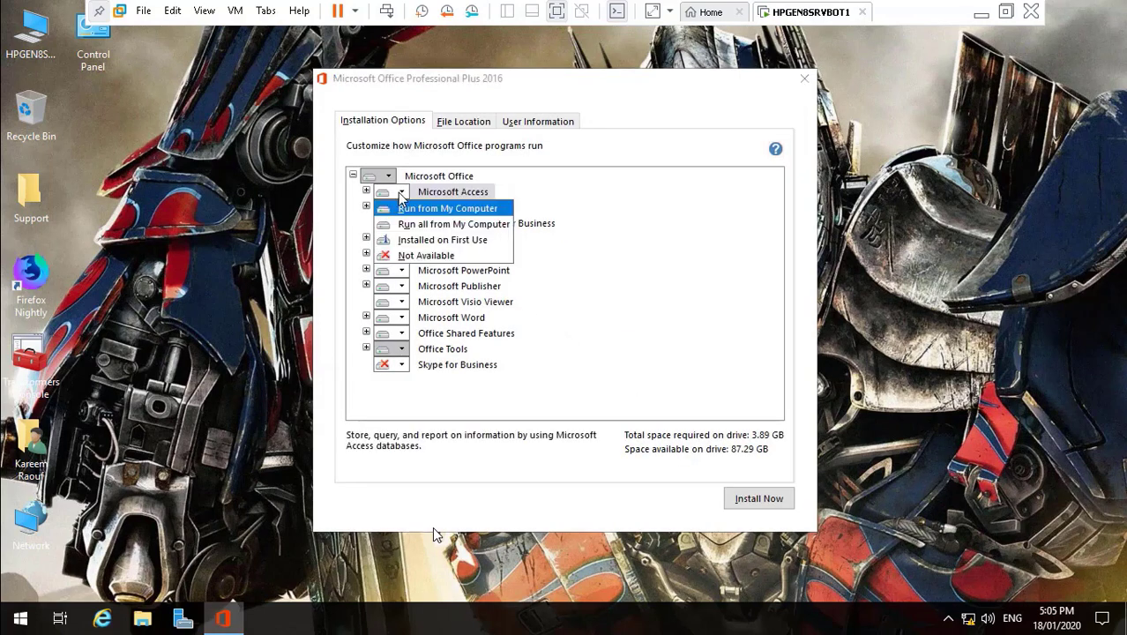
click(416, 258)
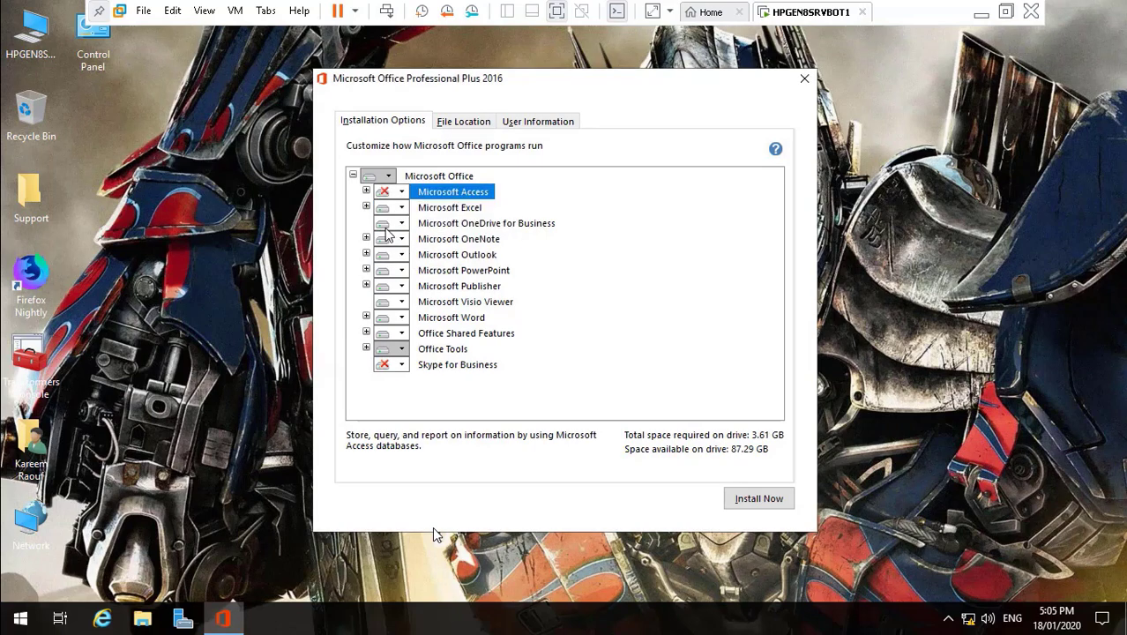
click(401, 223)
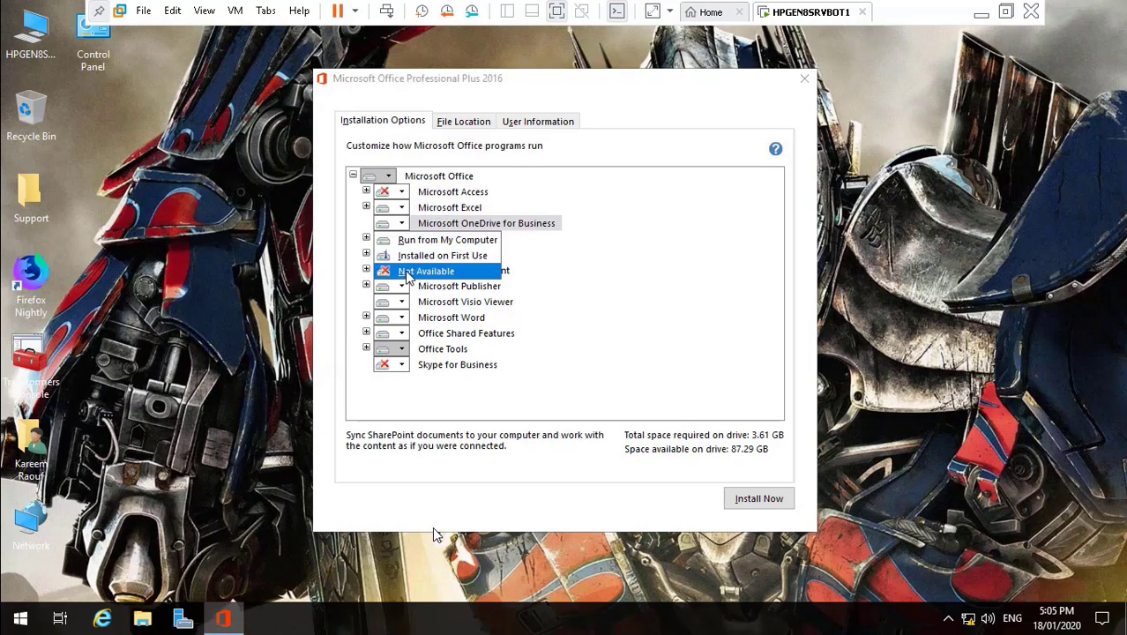
click(413, 270)
click(402, 239)
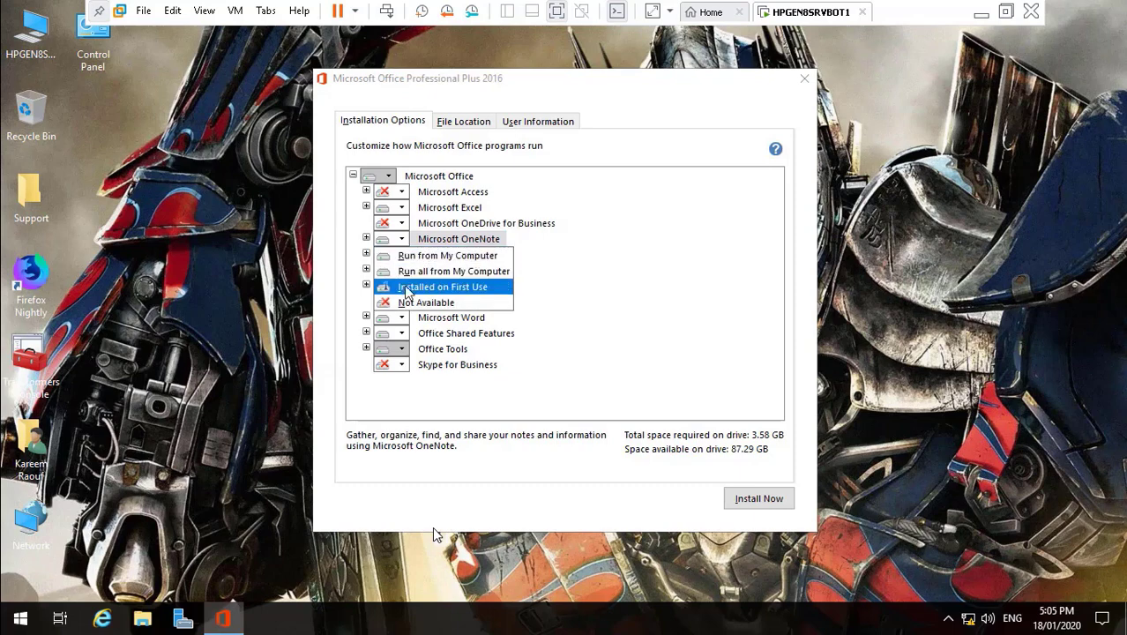
click(411, 300)
click(401, 255)
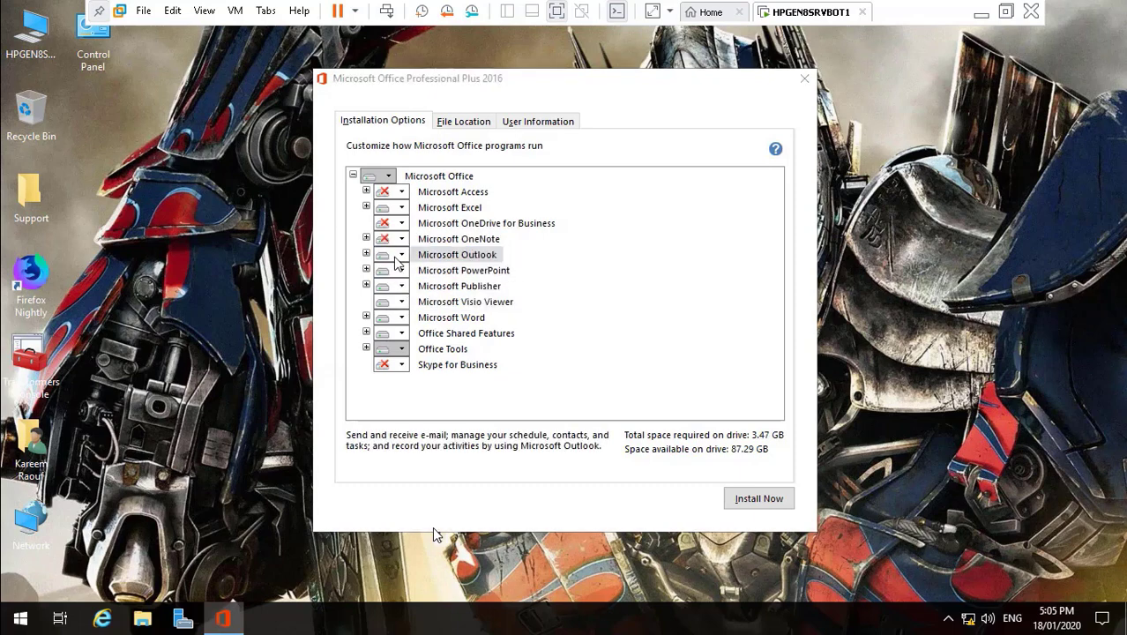
click(412, 319)
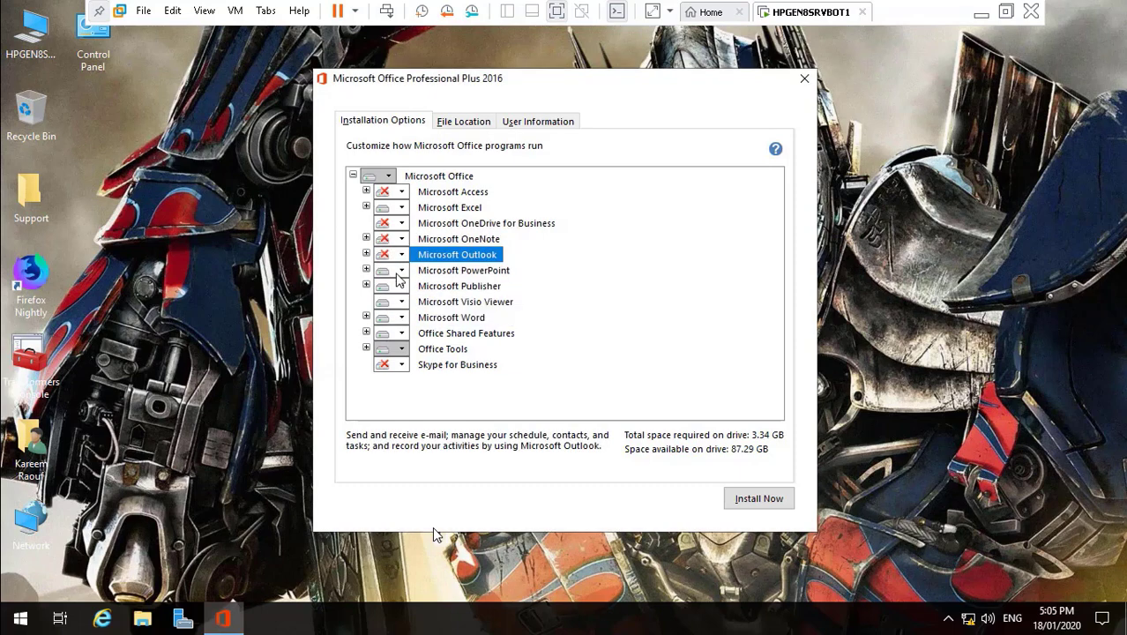
- Exclude PowerPoint, Publisher and Visio Viewer, keep Shared Features, and start installing
click(402, 270)
click(411, 336)
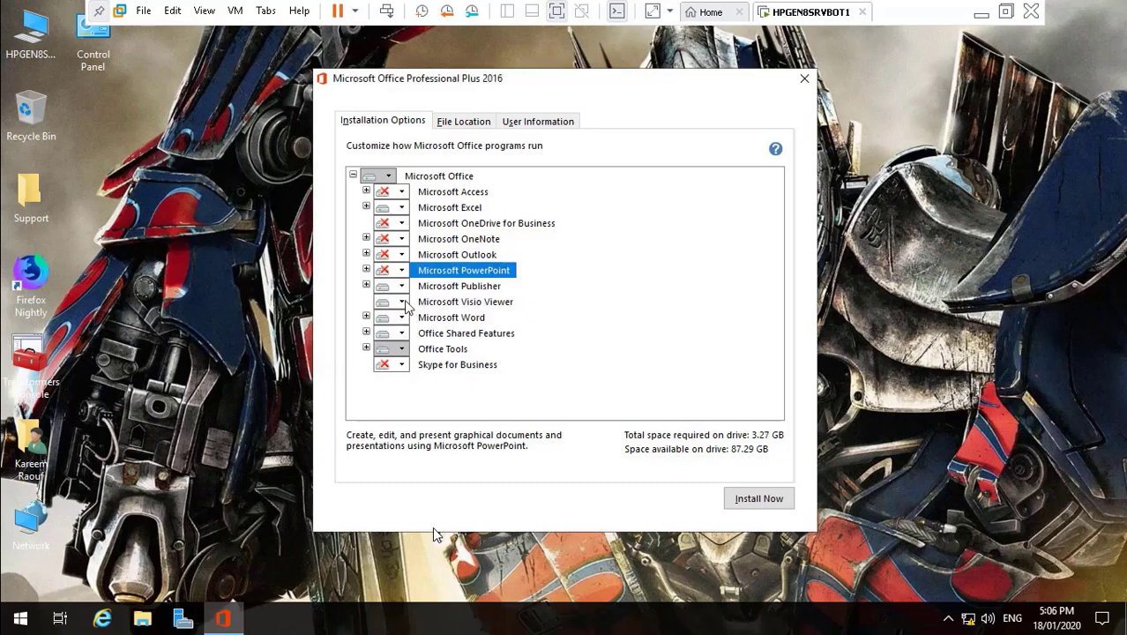
click(401, 287)
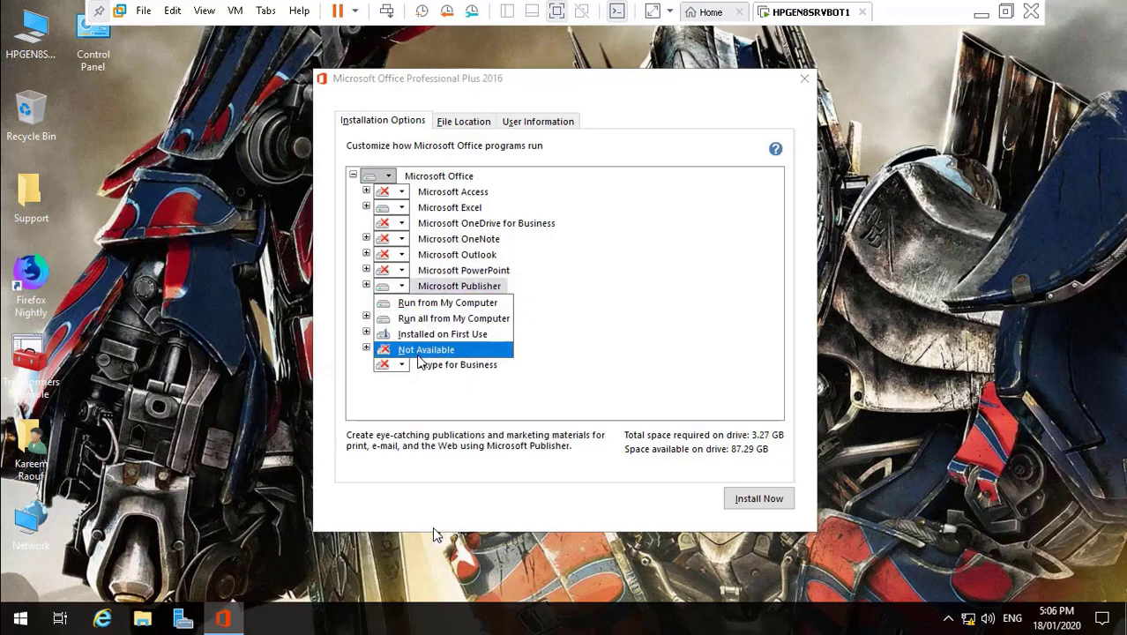
click(412, 350)
click(401, 302)
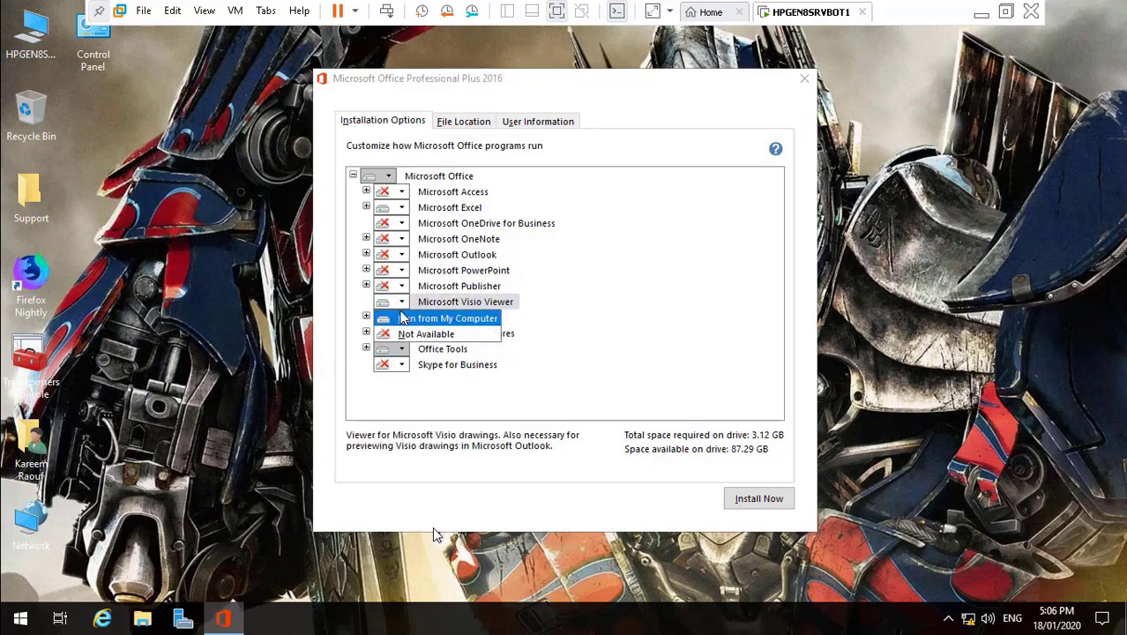
click(412, 337)
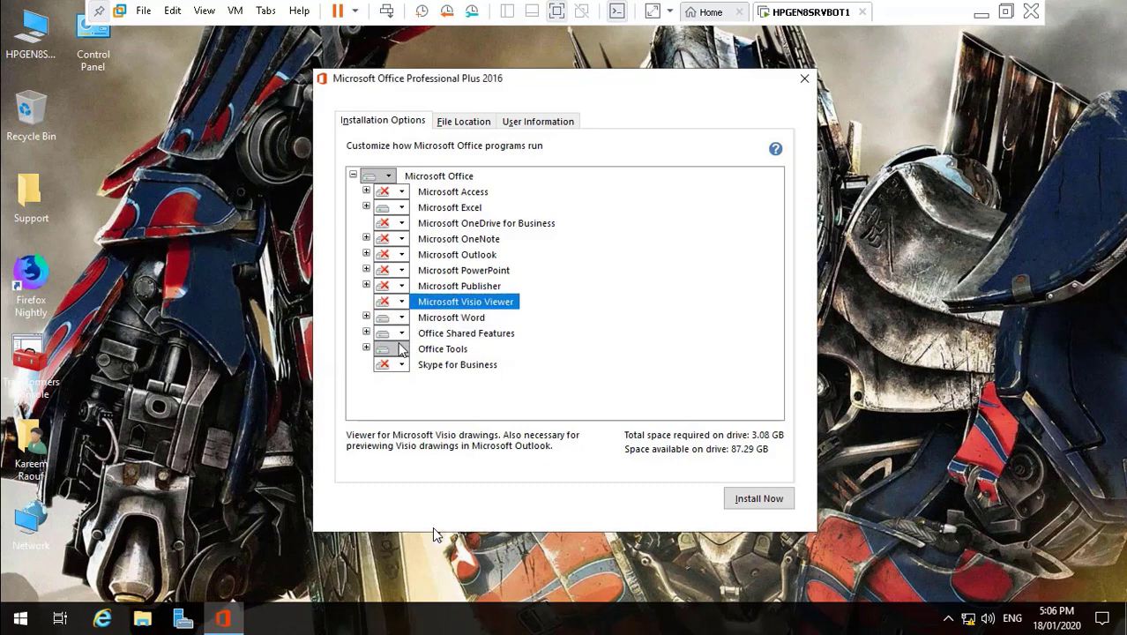
click(401, 335)
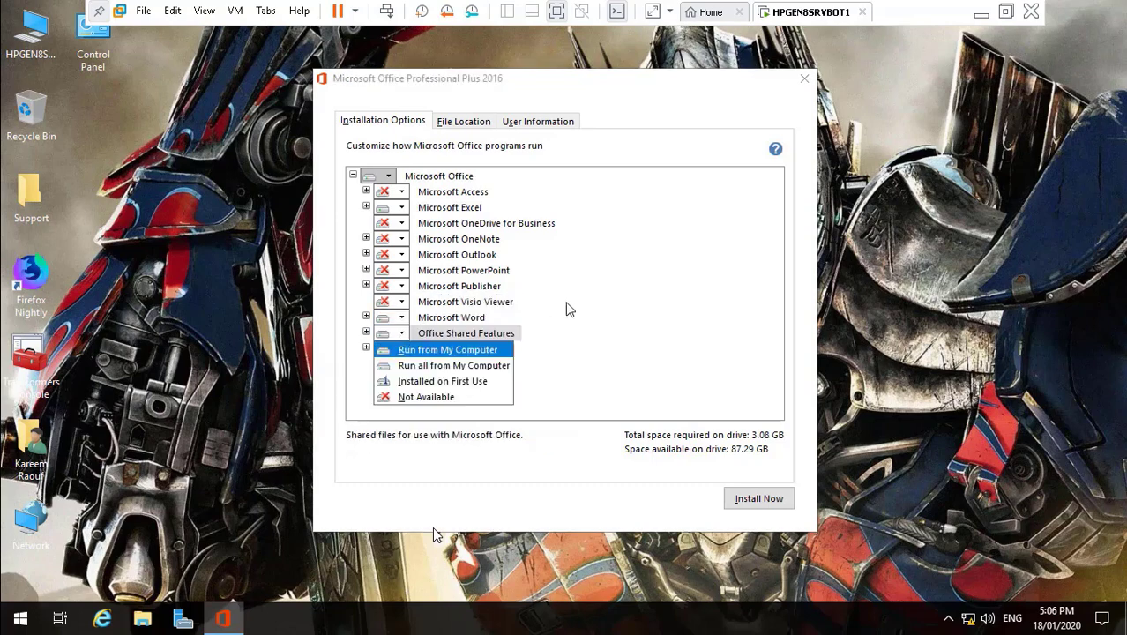
key(Escape)
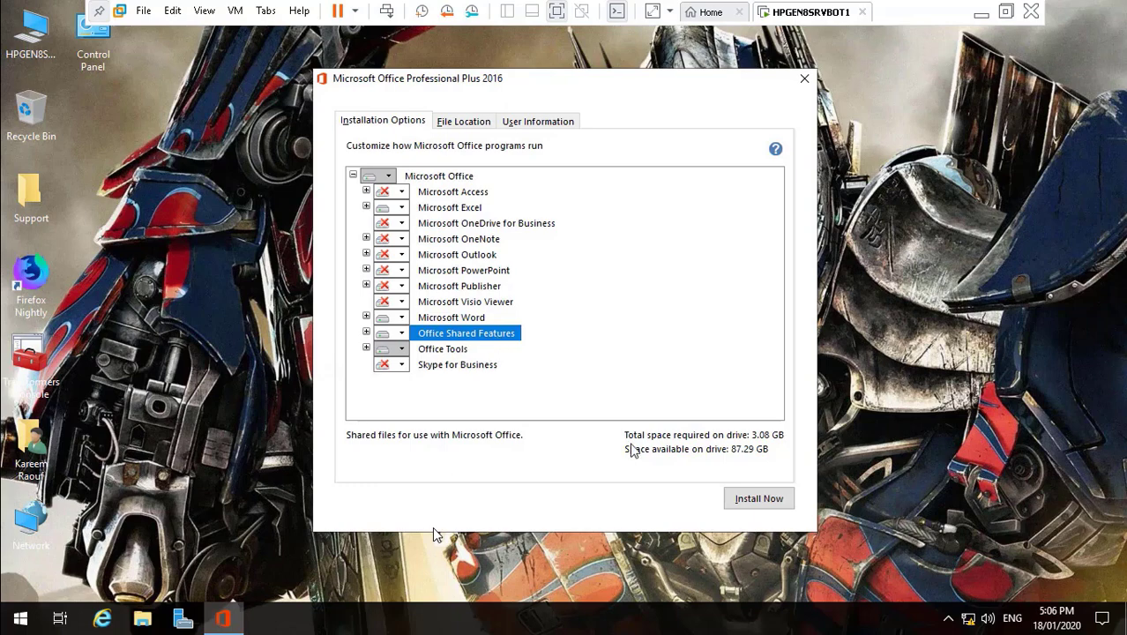
click(747, 501)
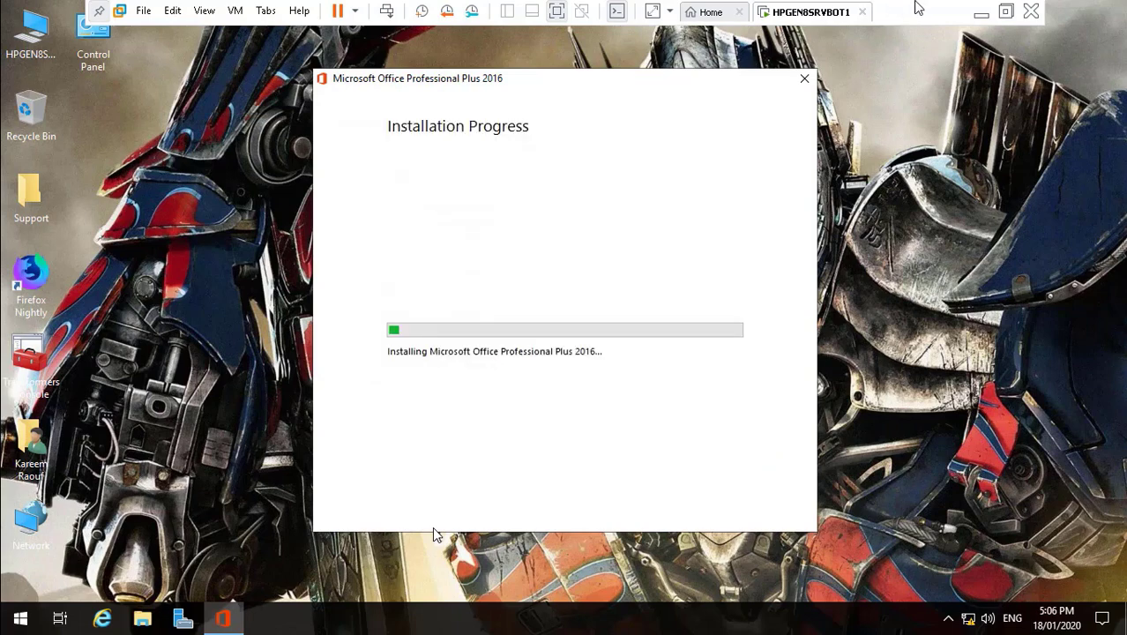
- Step out to the host and bring the virtual machine window back
click(978, 12)
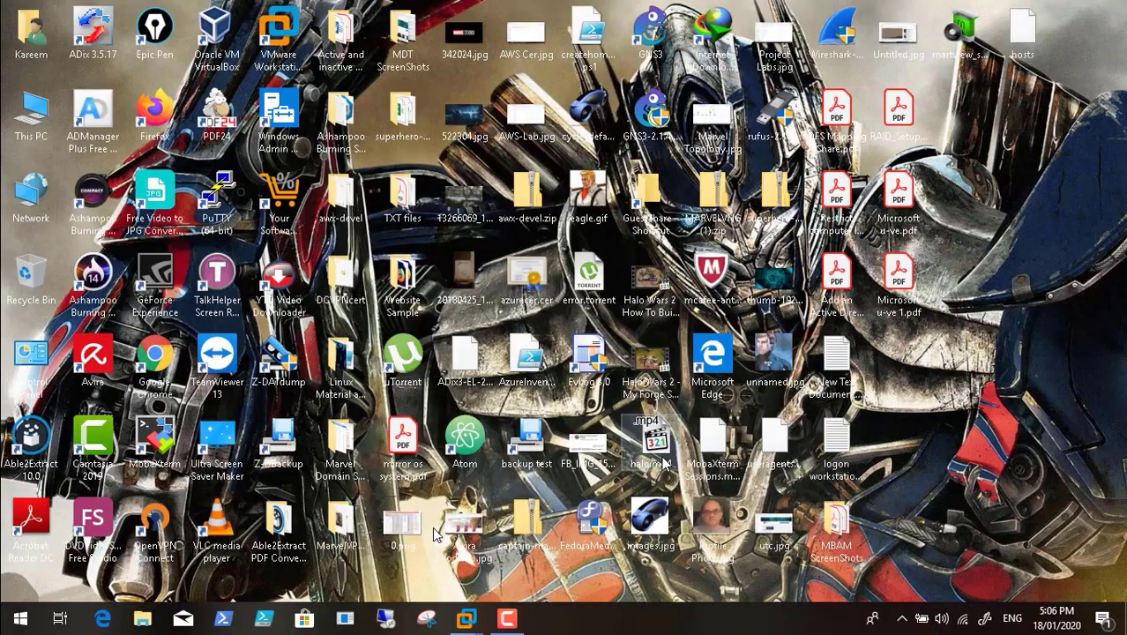
click(509, 620)
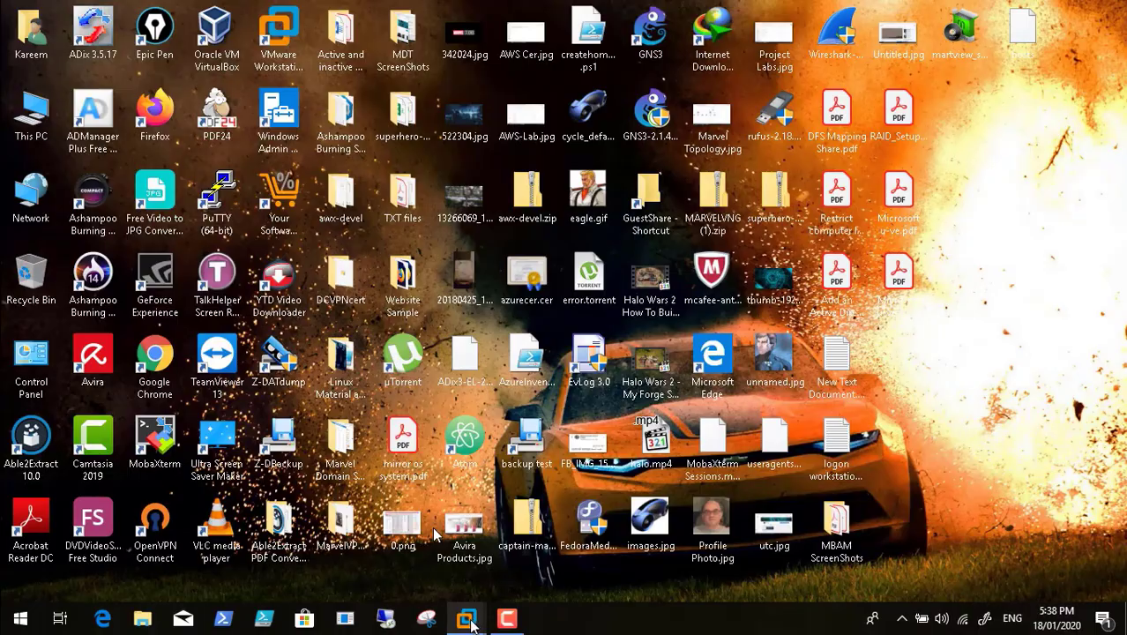
mouse_move(470, 623)
click(529, 537)
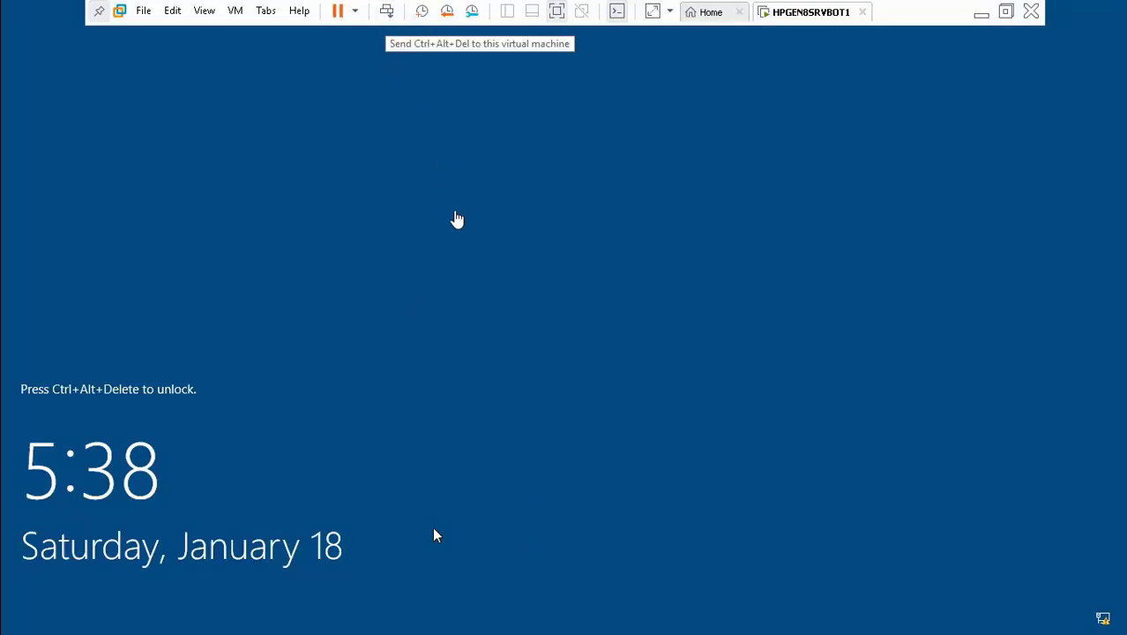
- Sign back in with the account password and close the installation complete message
key(ctrl+alt+Insert)
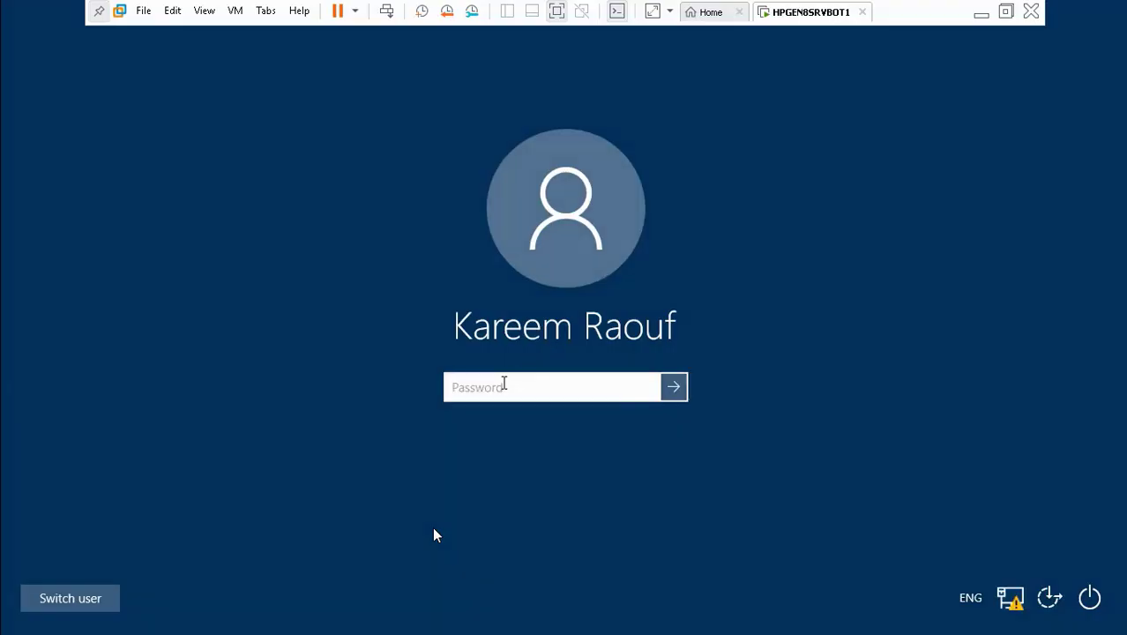
text(***)
key(Return)
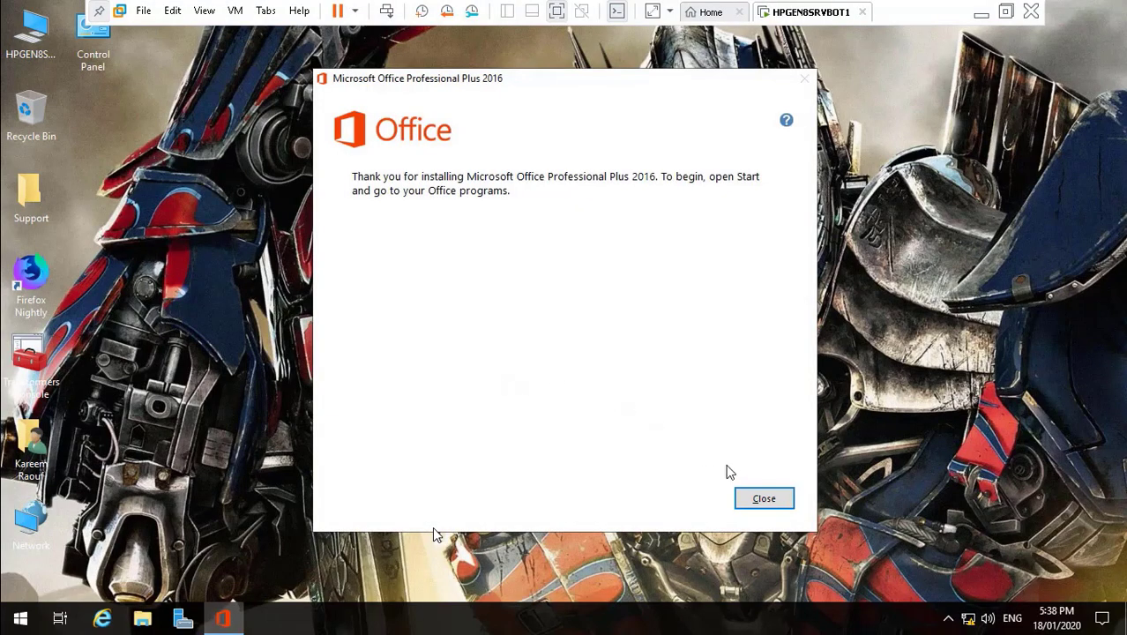
click(751, 497)
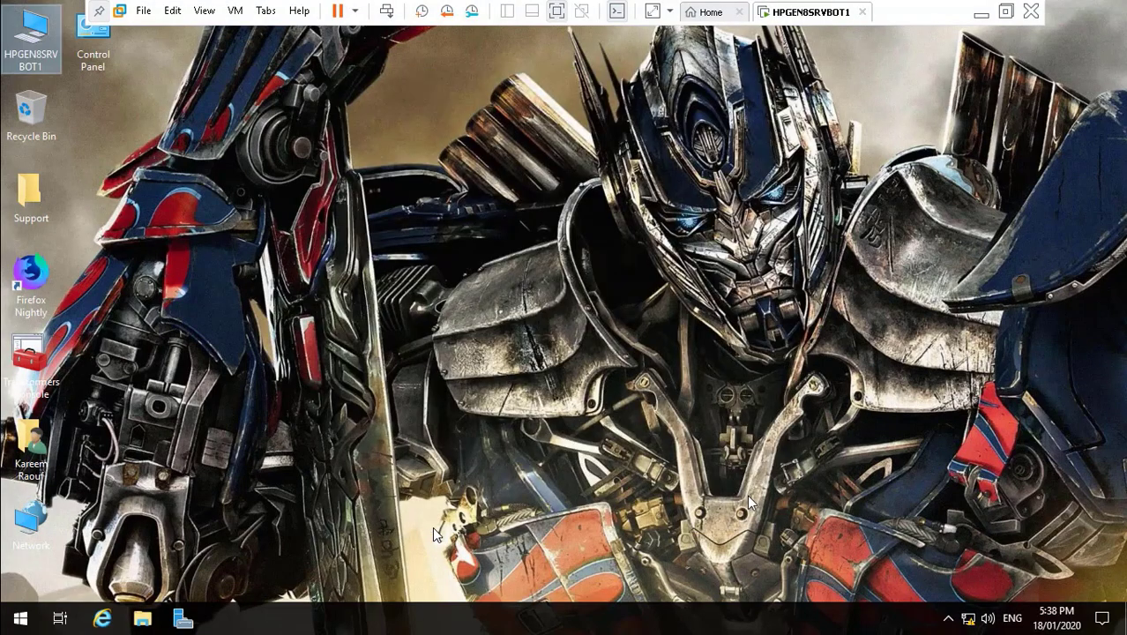
- Eject the Office installation disc from the DVD drive
double_click(39, 51)
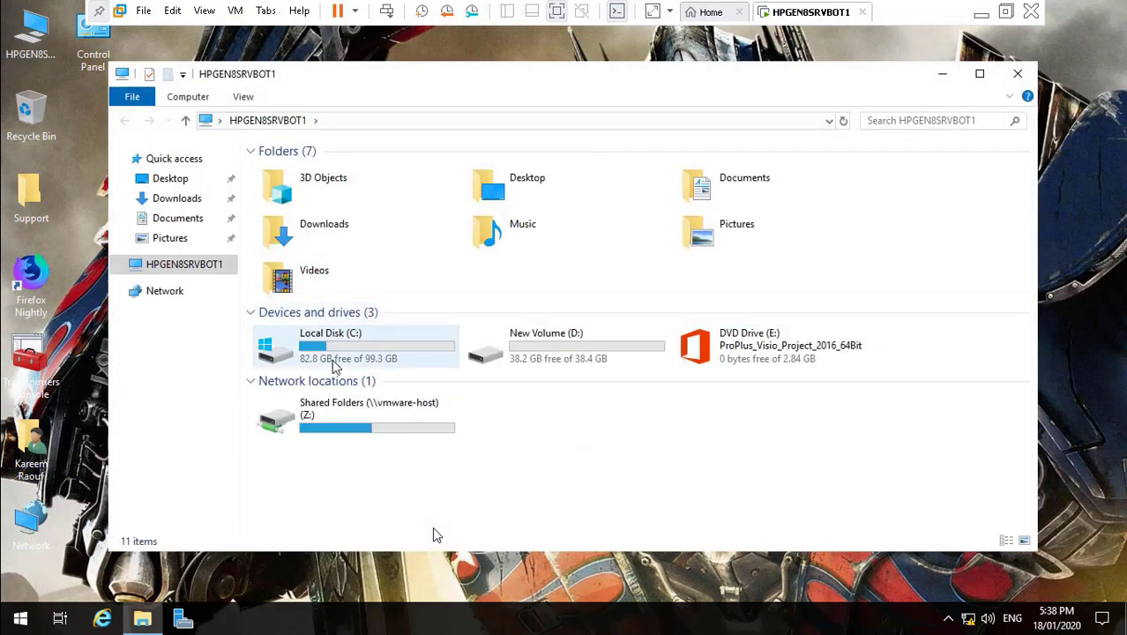
click(690, 351)
right_click(690, 351)
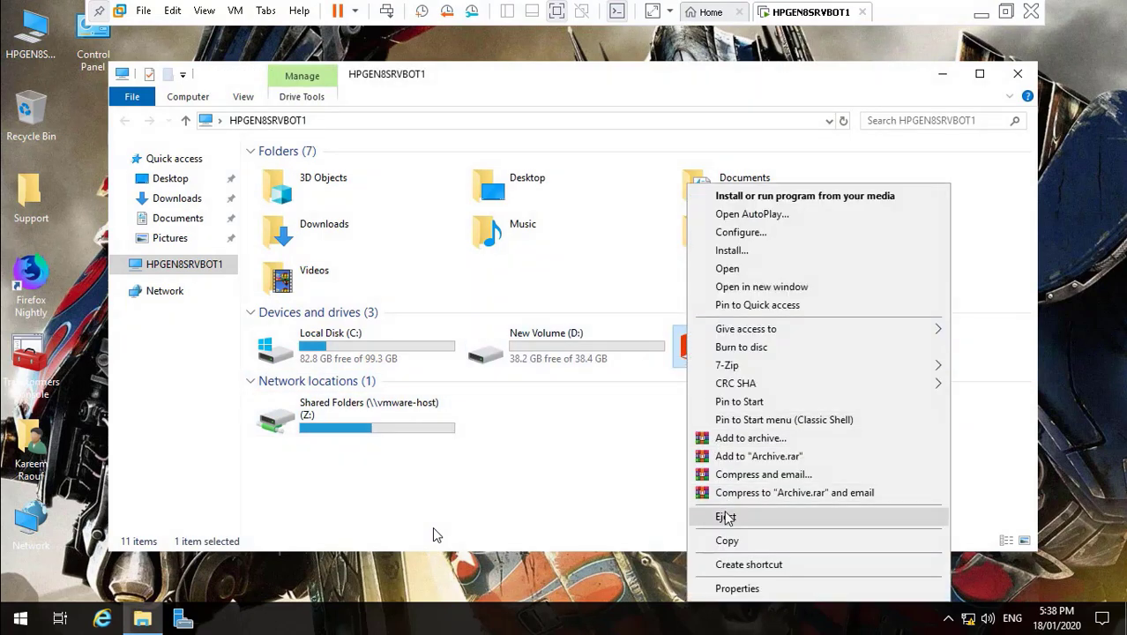
click(726, 516)
- Browse Shared Folders (Z:) > ADToolsCollection through MassEffectDomain and DCDomain
double_click(355, 414)
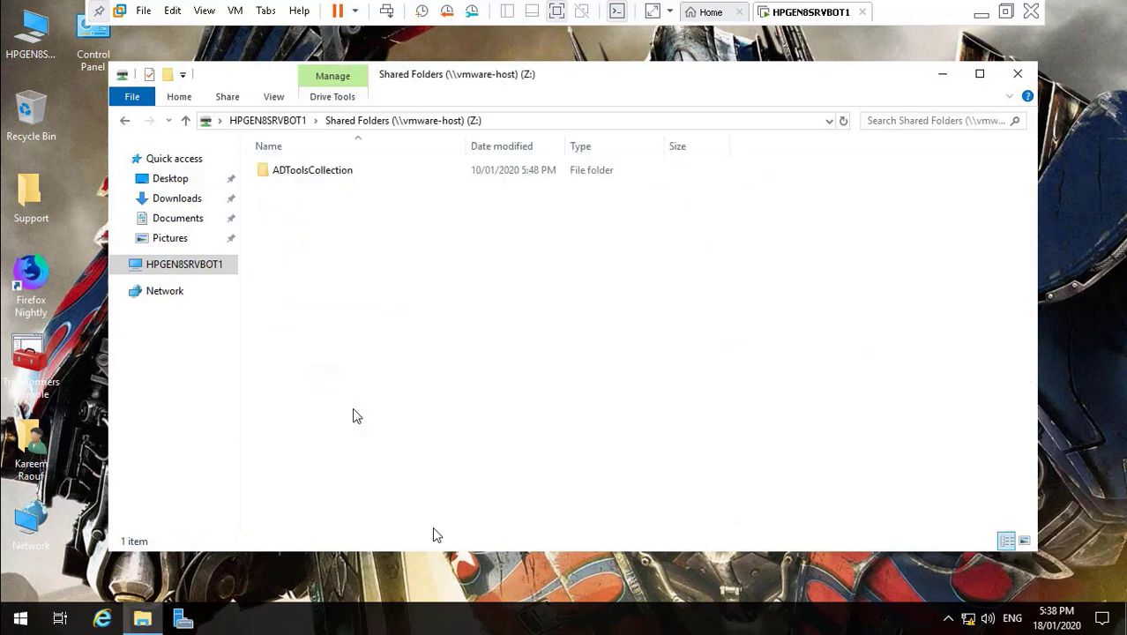
double_click(293, 174)
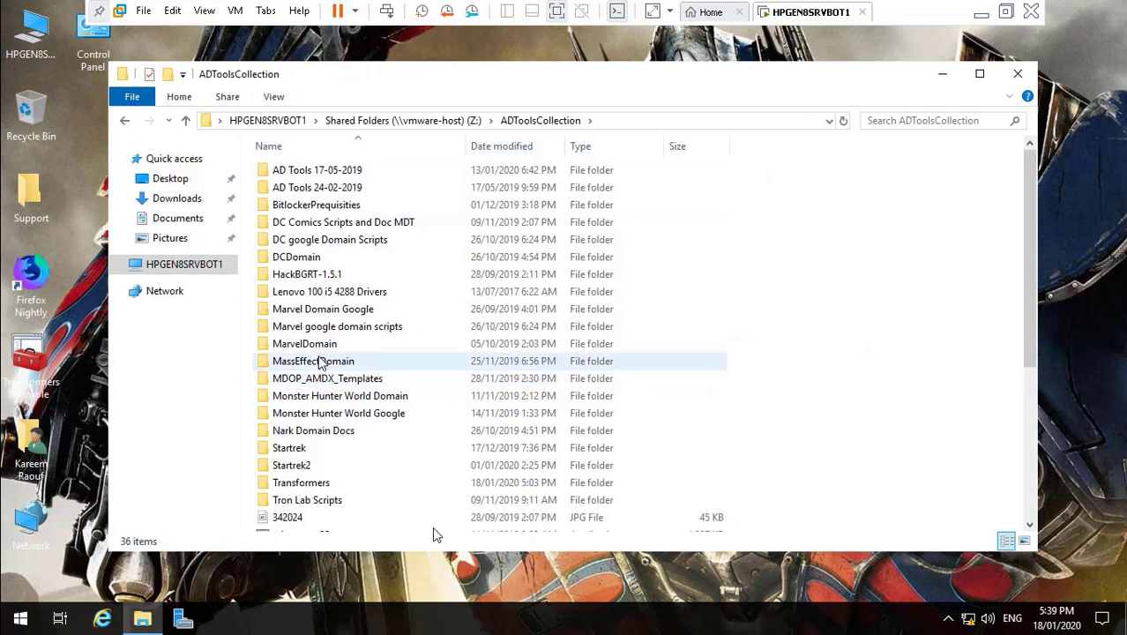
click(318, 366)
double_click(318, 365)
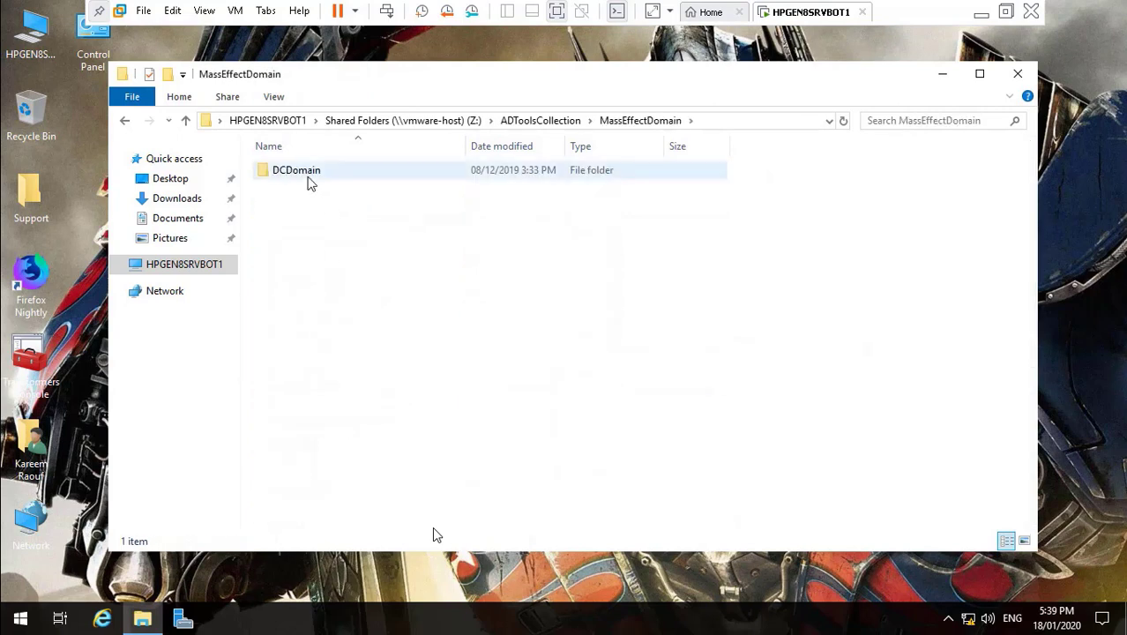
click(308, 180)
double_click(309, 181)
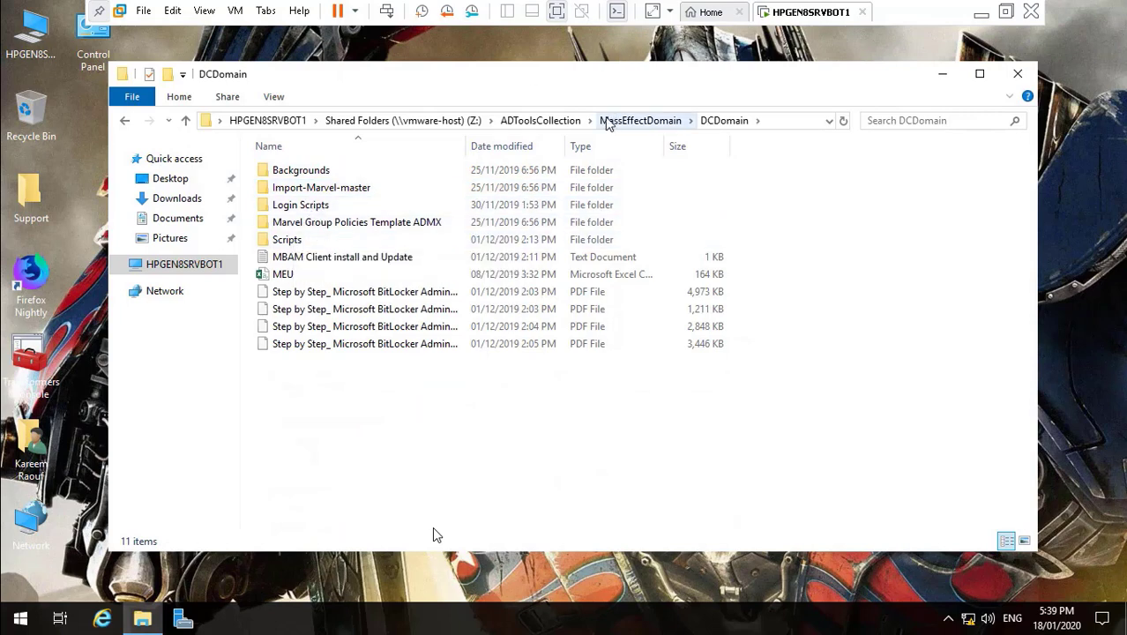
click(569, 121)
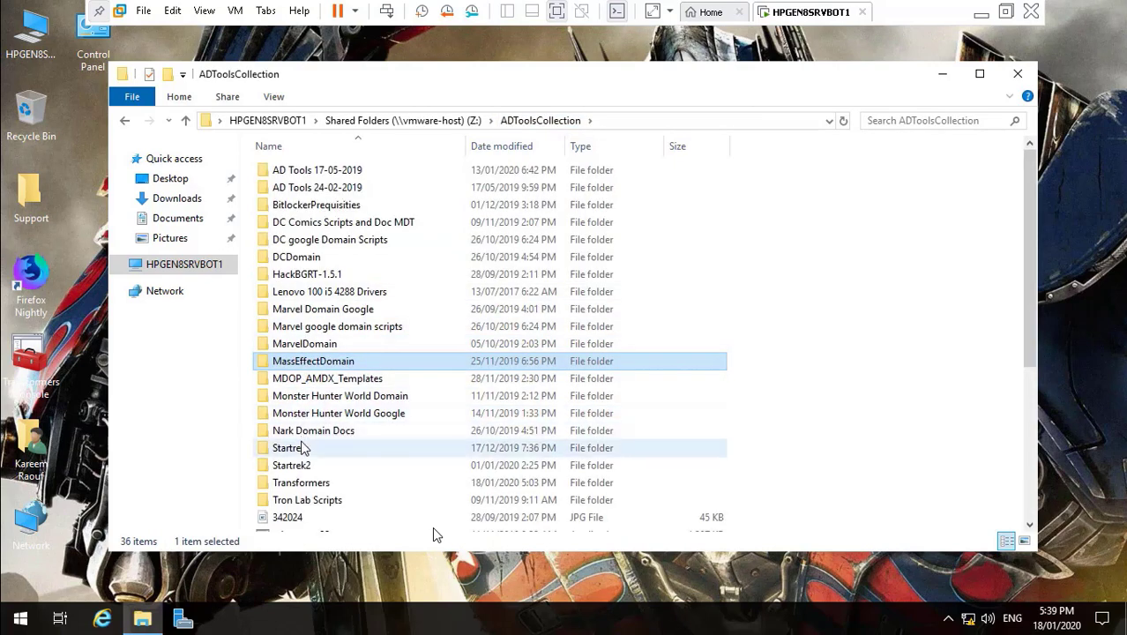
- Copy the Active Directory Life Reports folder from MarvelDomain
click(322, 430)
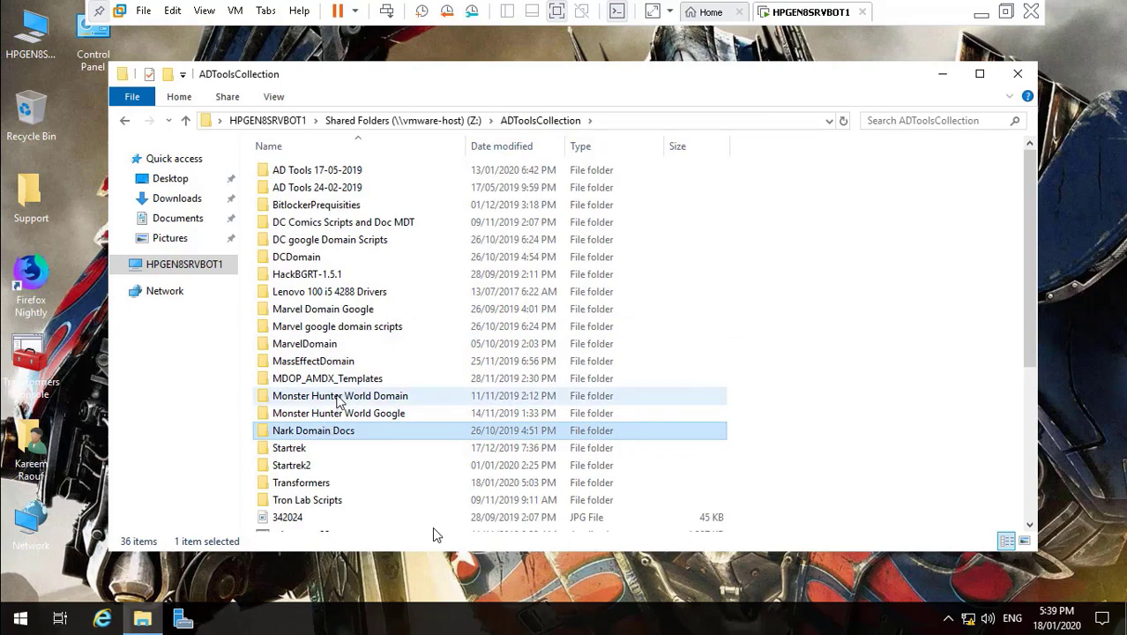
click(314, 347)
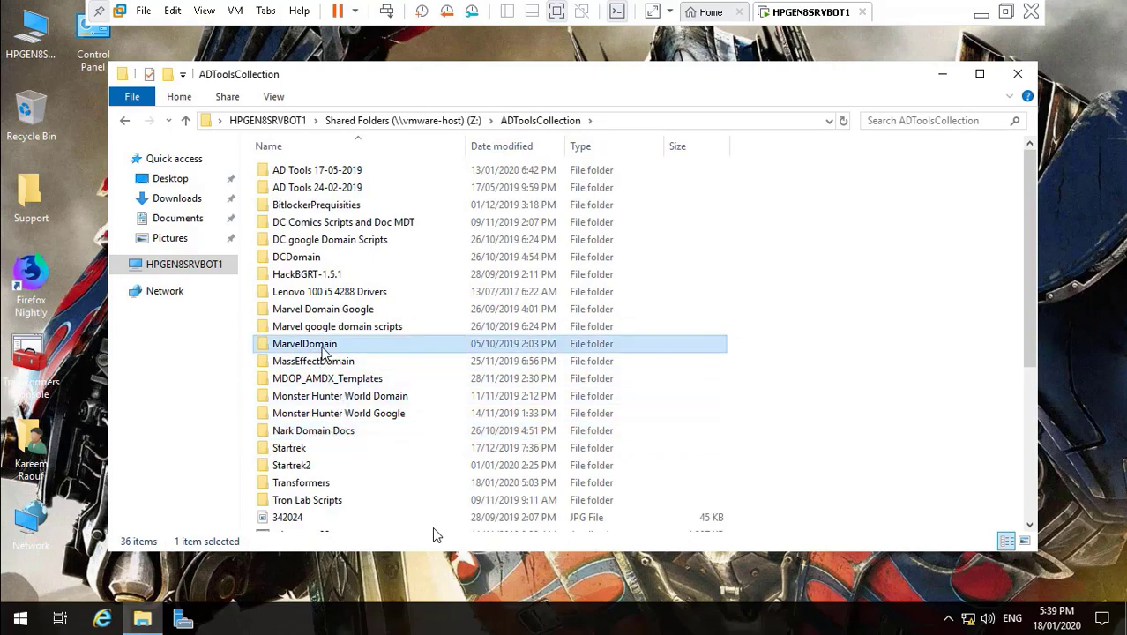
key(Return)
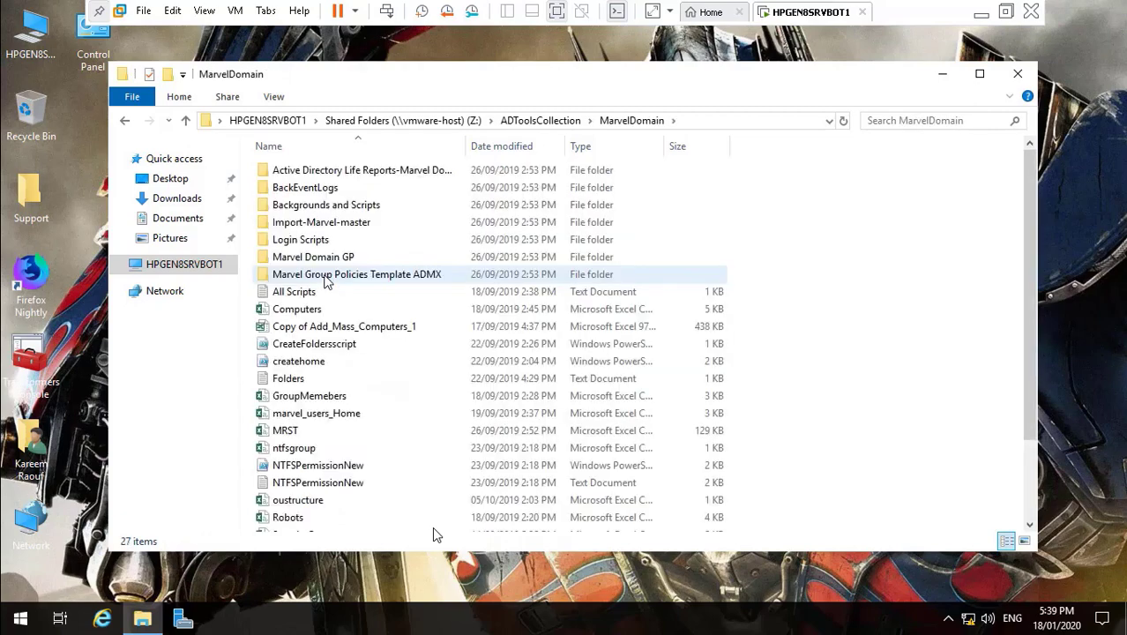
click(348, 173)
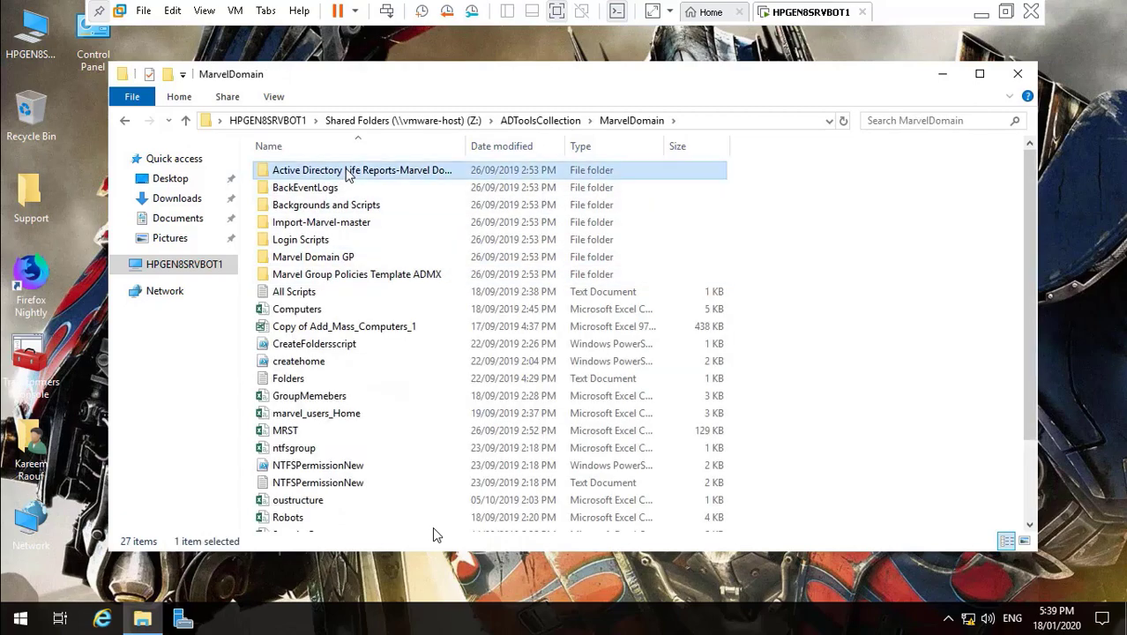
right_click(348, 173)
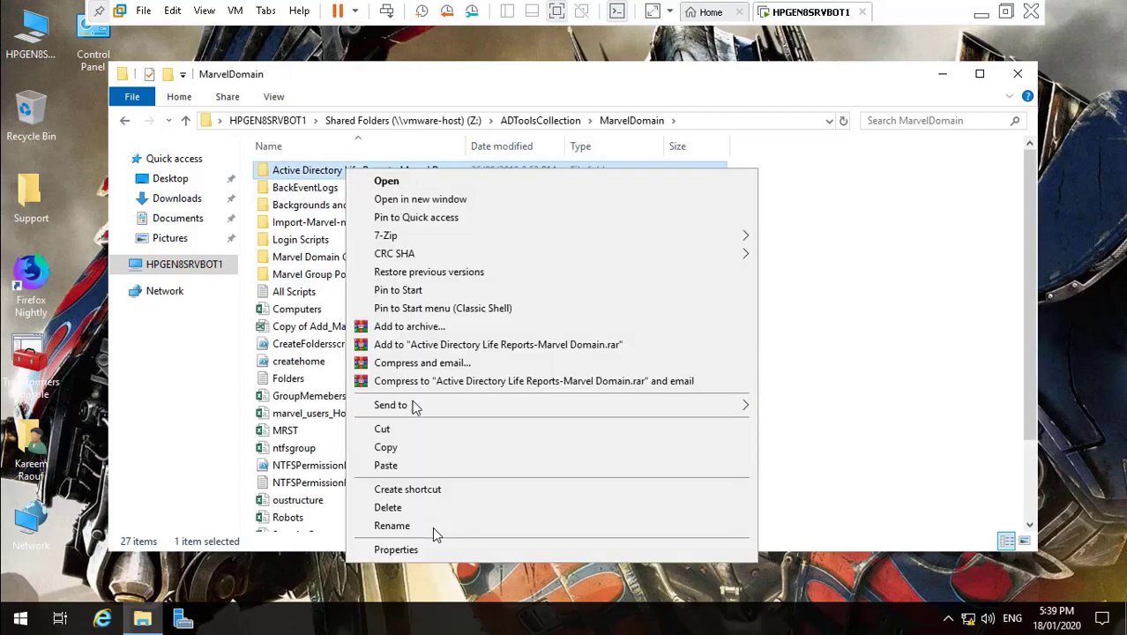
click(417, 447)
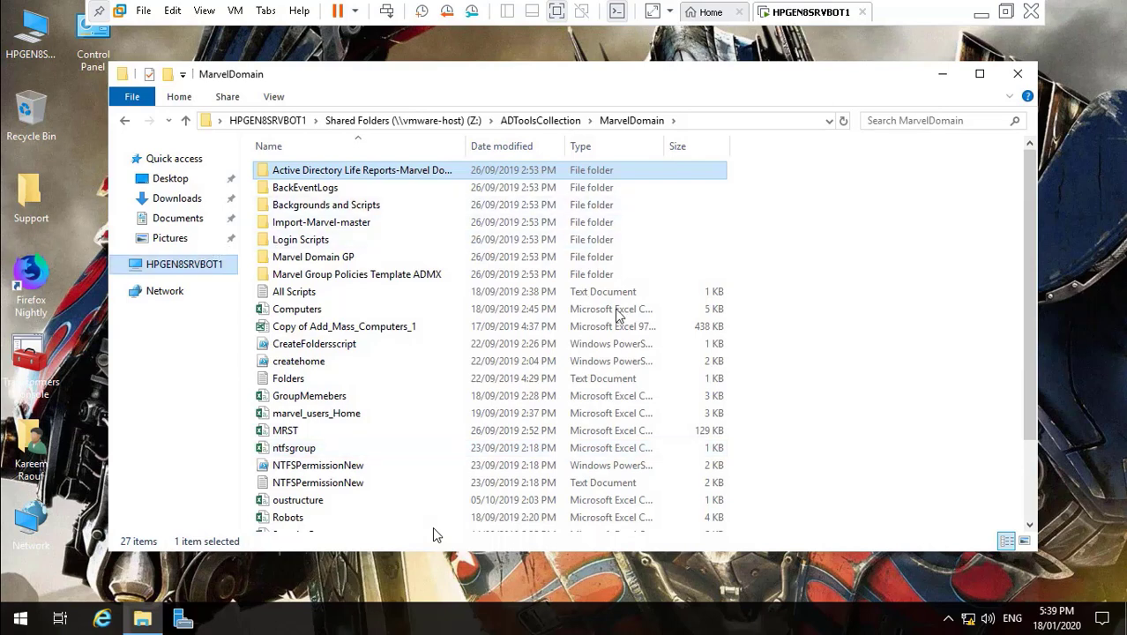
- Paste the reports folder into D:\Transformers\DCDomain and open it
double_click(589, 346)
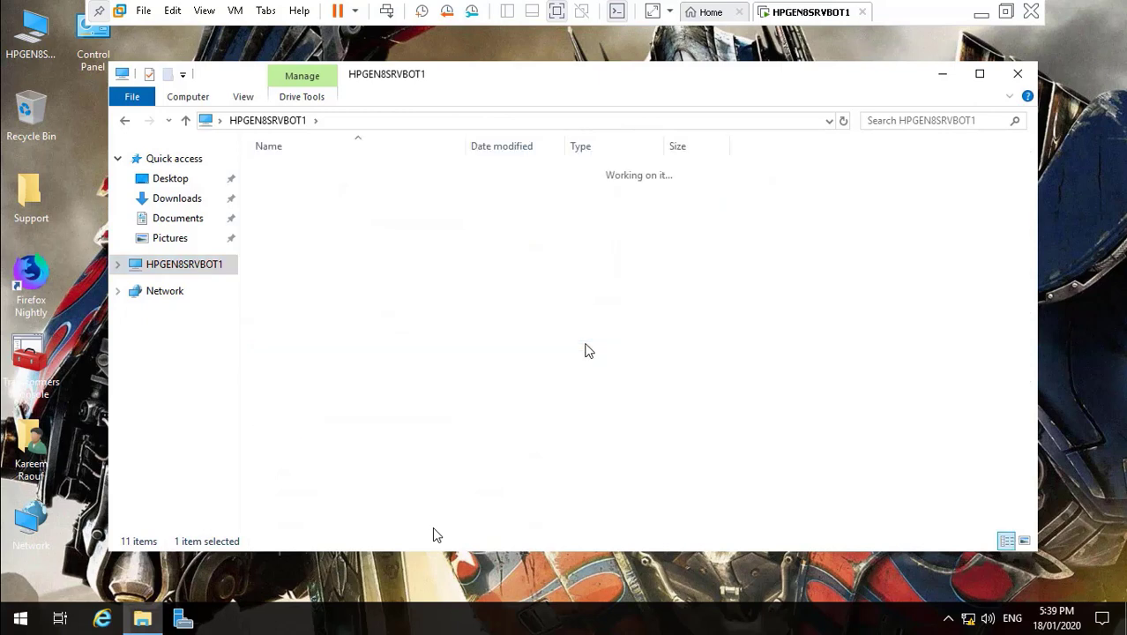
double_click(329, 179)
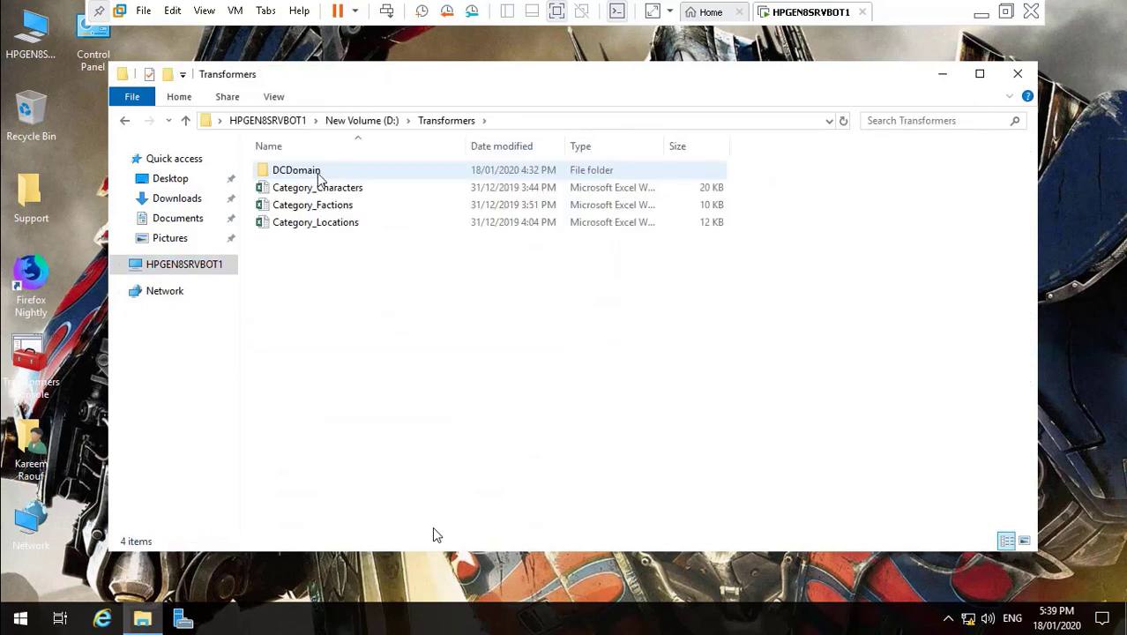
double_click(310, 176)
right_click(437, 464)
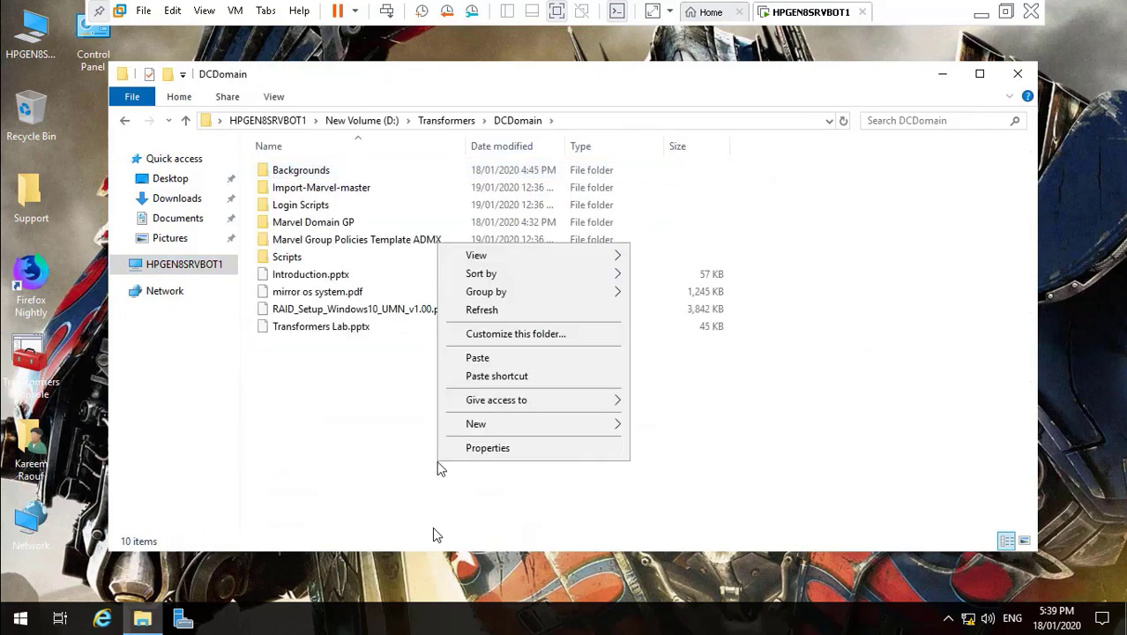
click(483, 362)
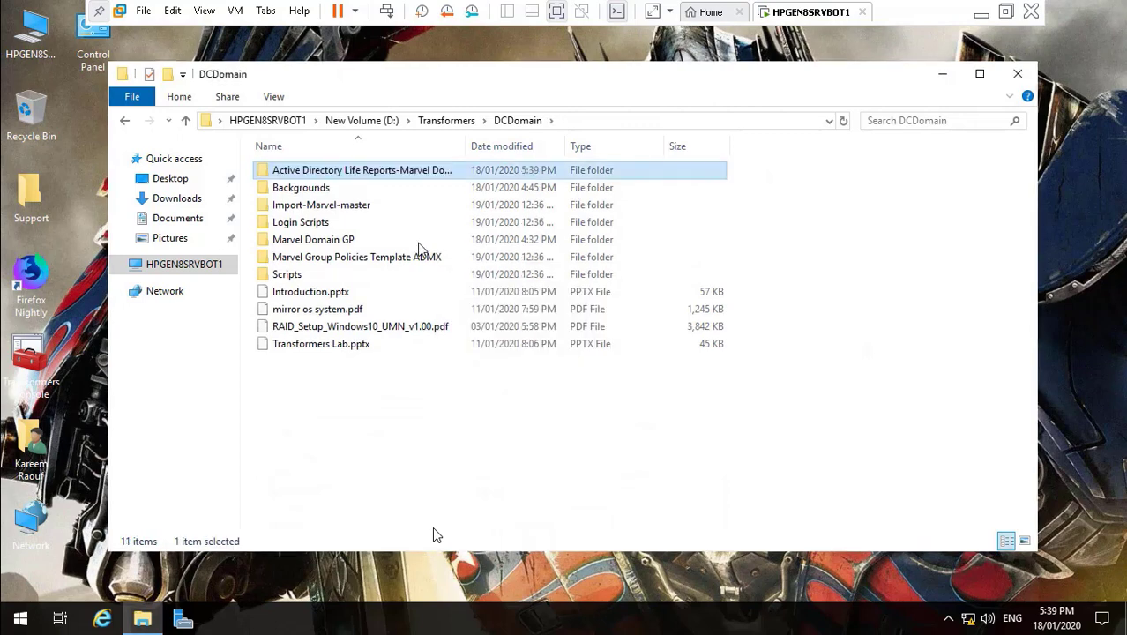
double_click(371, 177)
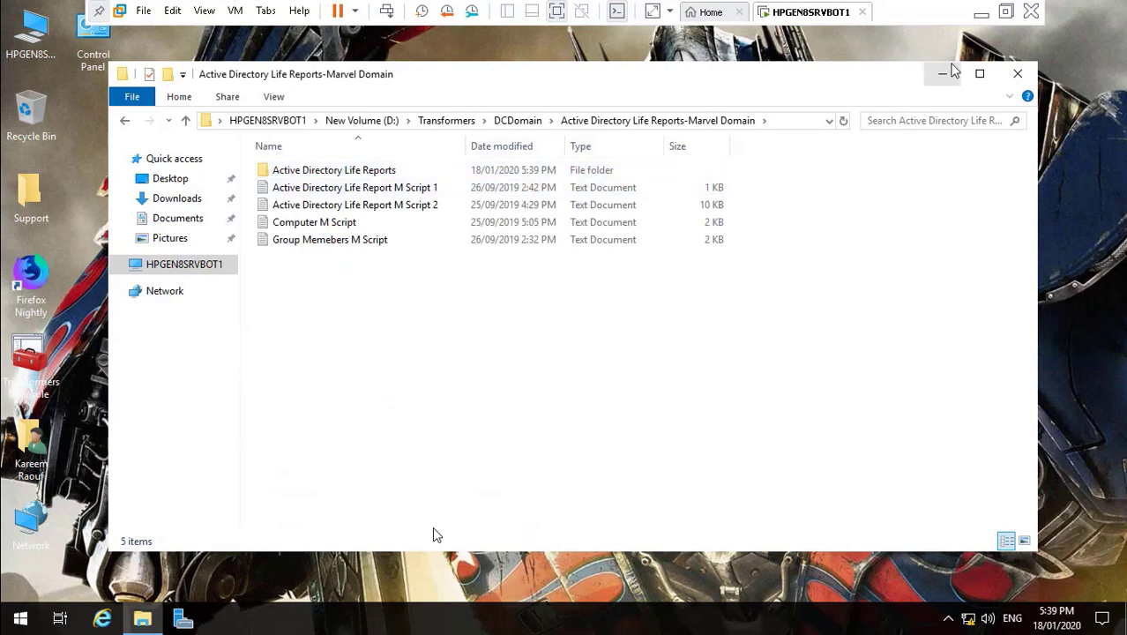
- Minimize the report folder and launch Excel 2016 from All Programs > Microsoft Office 2016
click(946, 75)
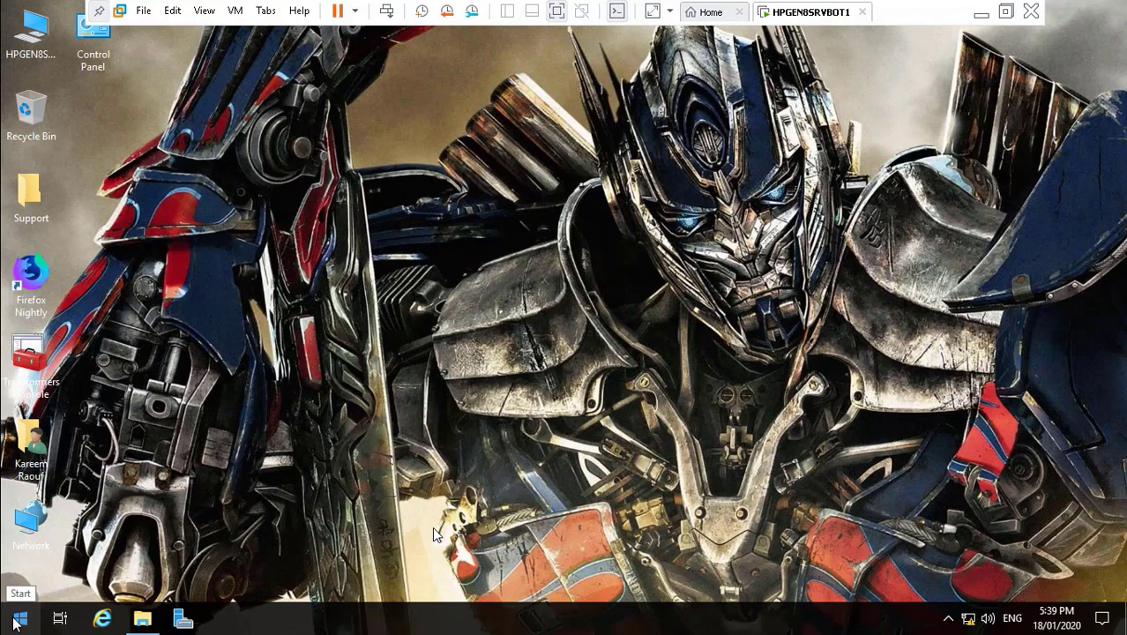
click(16, 620)
click(88, 584)
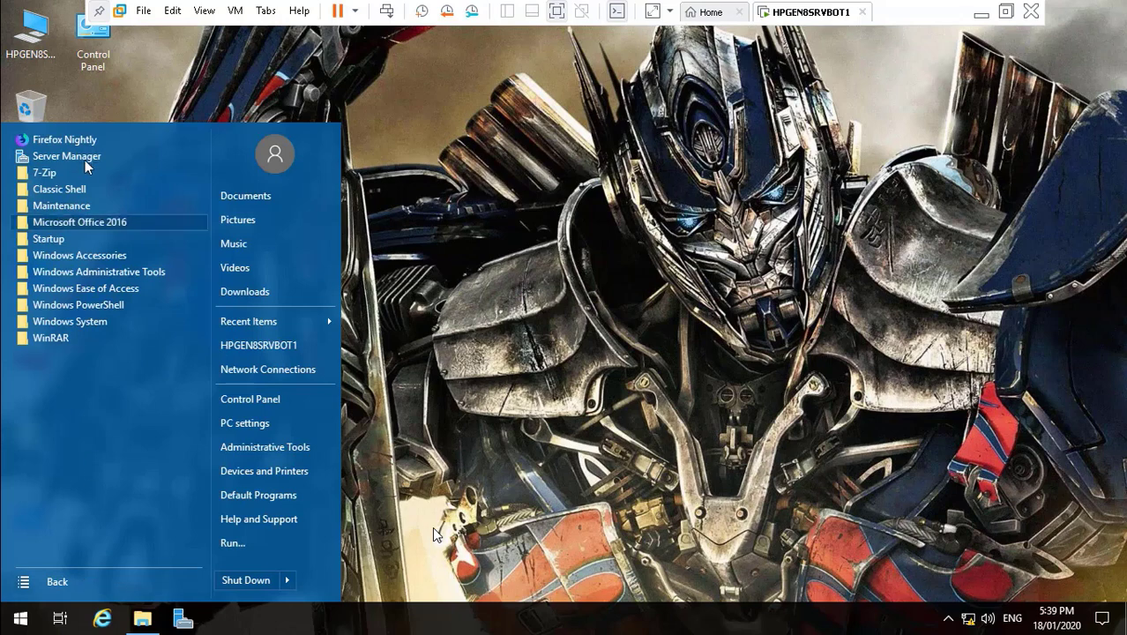
click(75, 222)
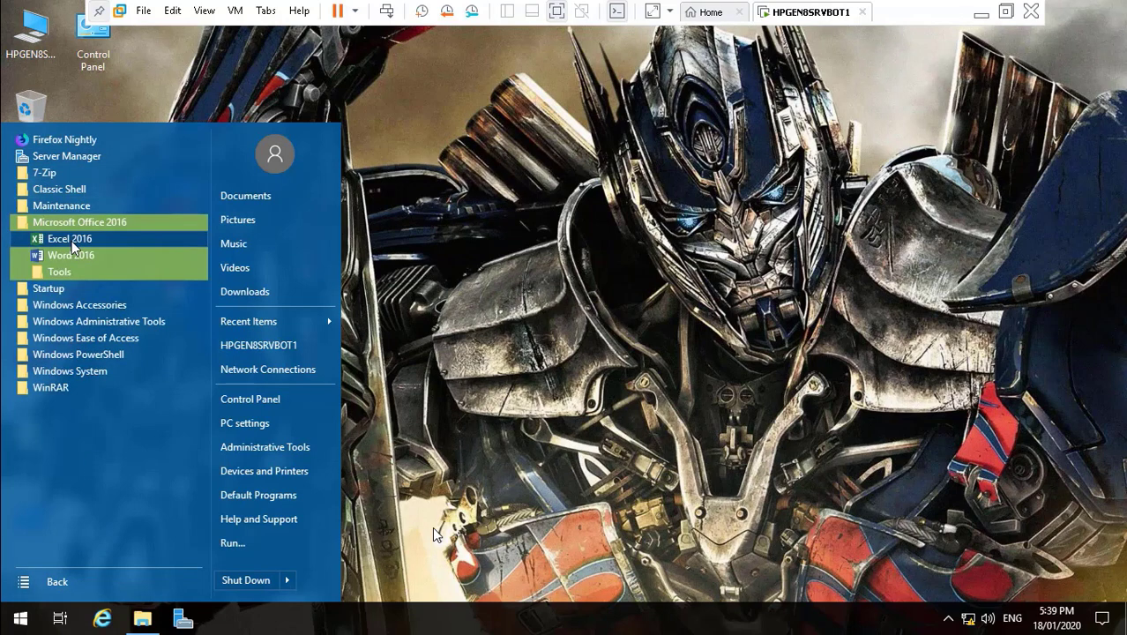
click(71, 241)
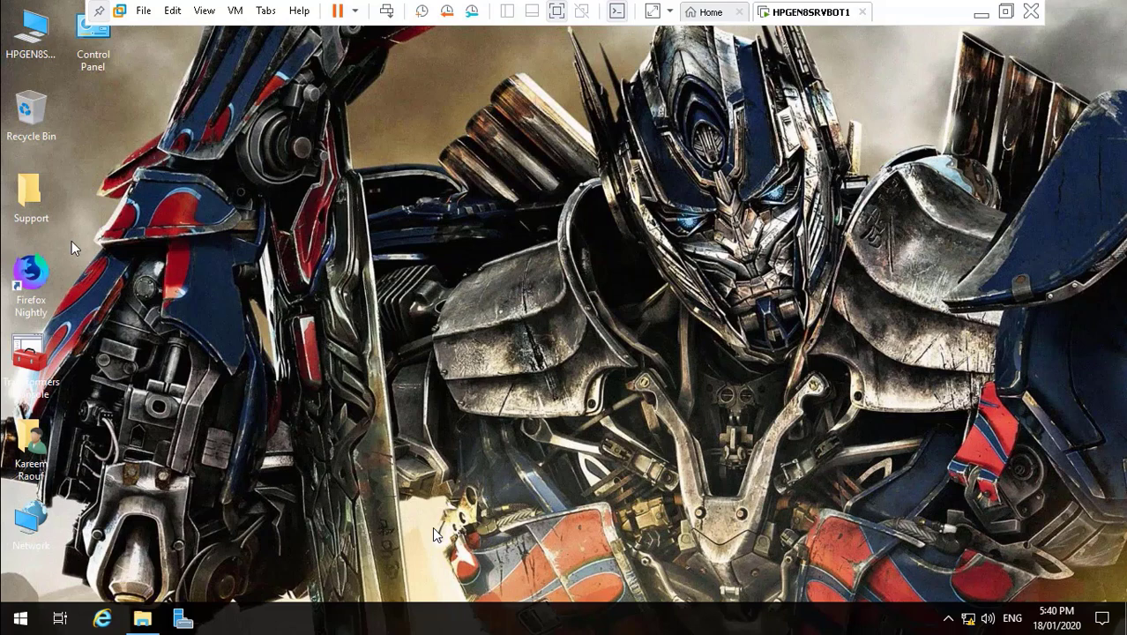
mouse_move(445, 587)
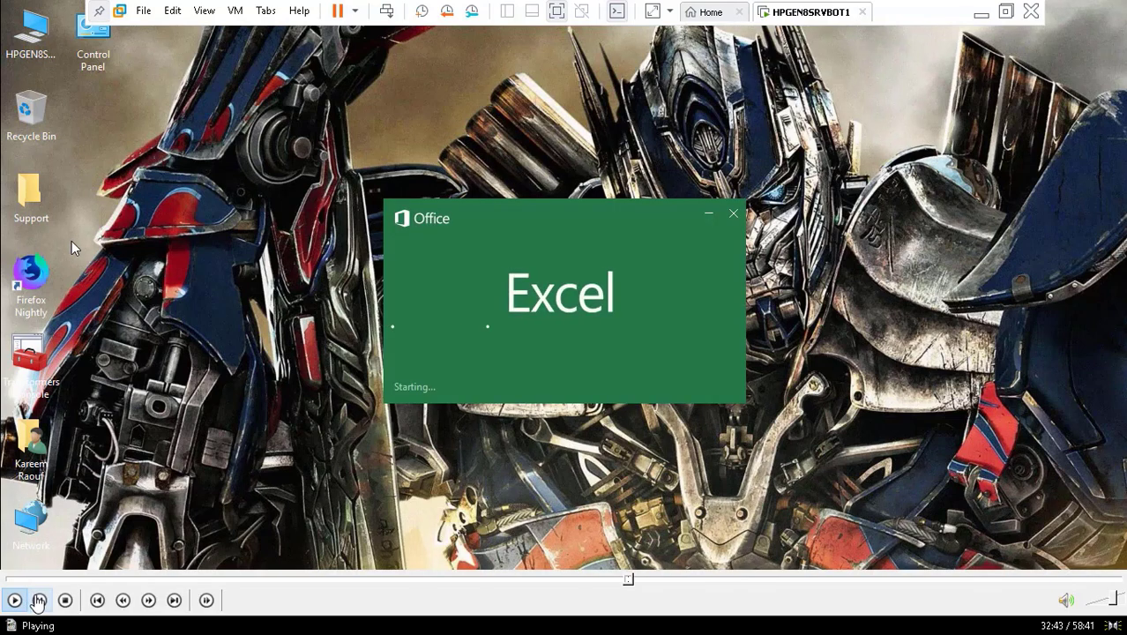
click(38, 601)
double_click(579, 456)
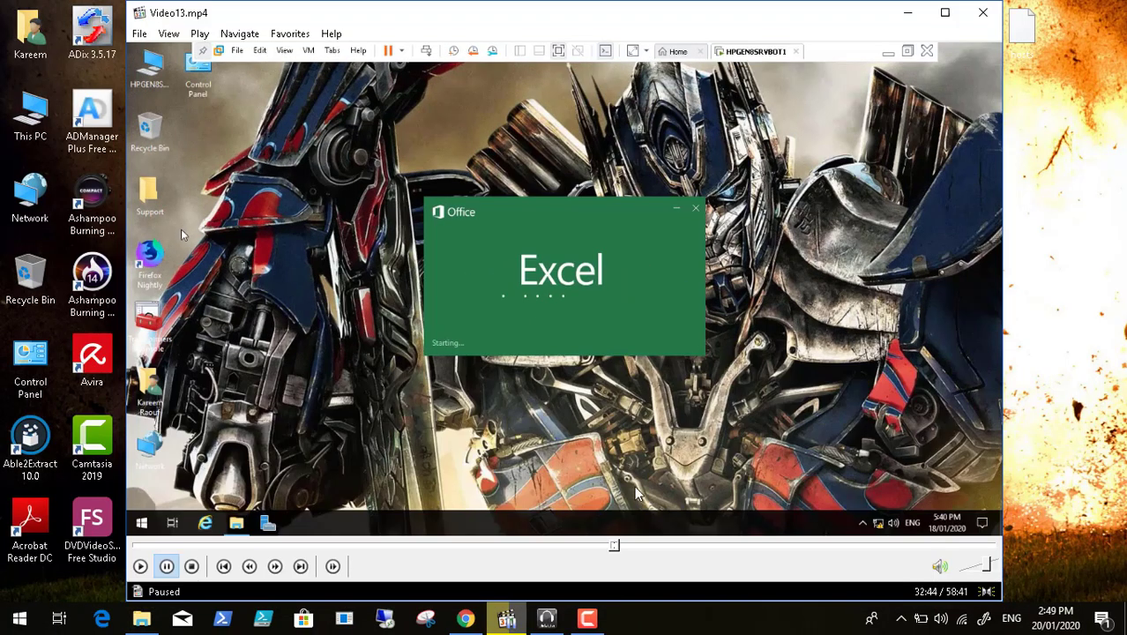
click(586, 619)
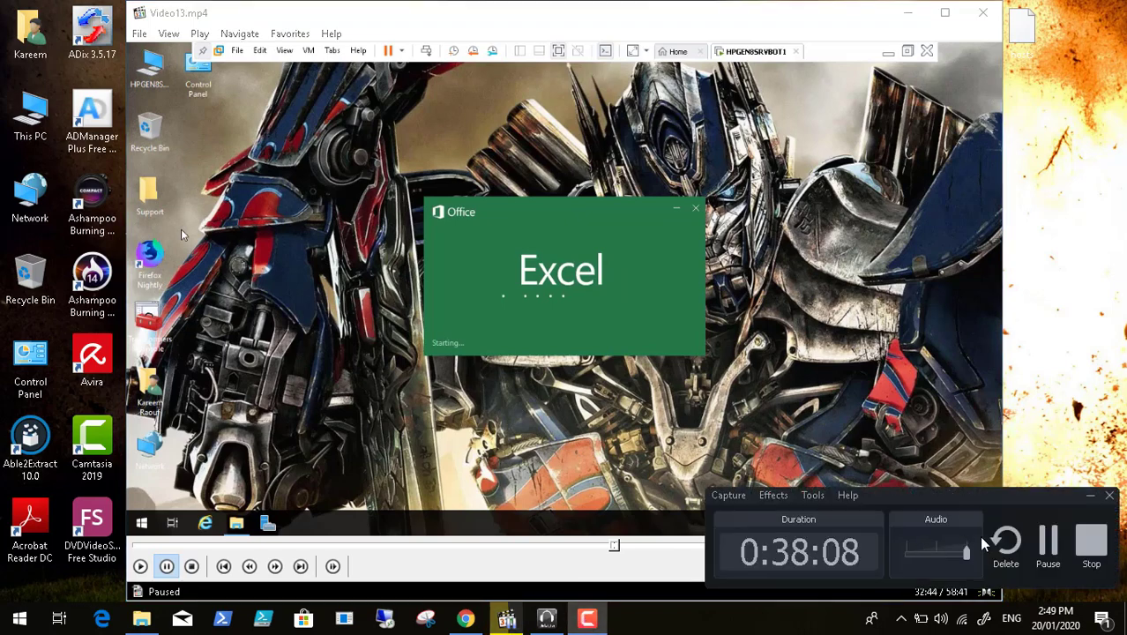
click(1048, 543)
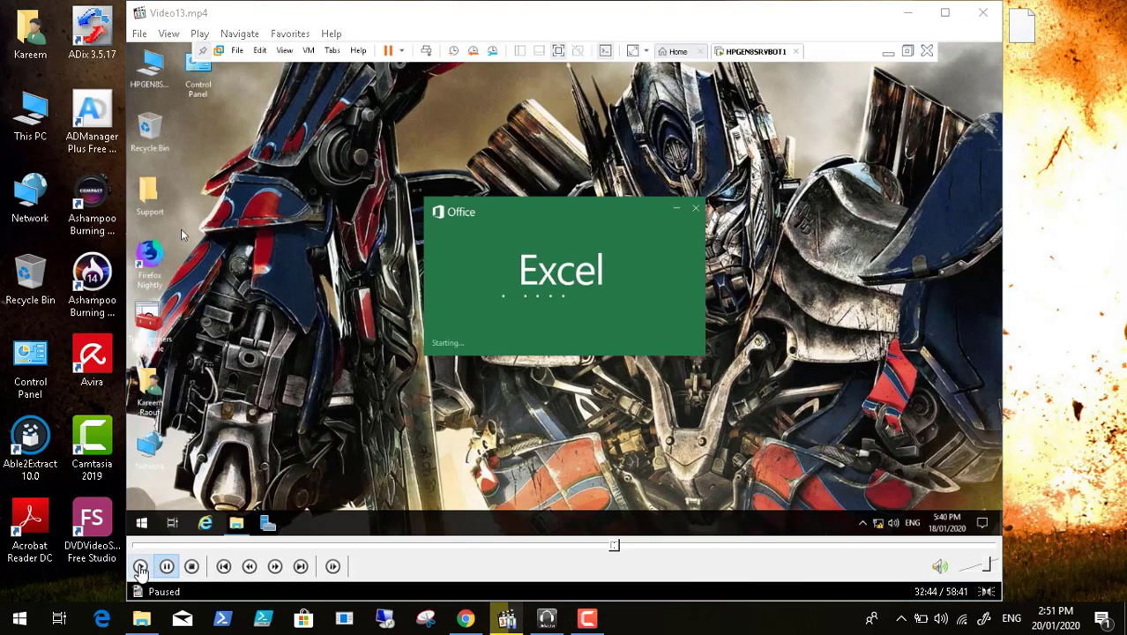
click(141, 567)
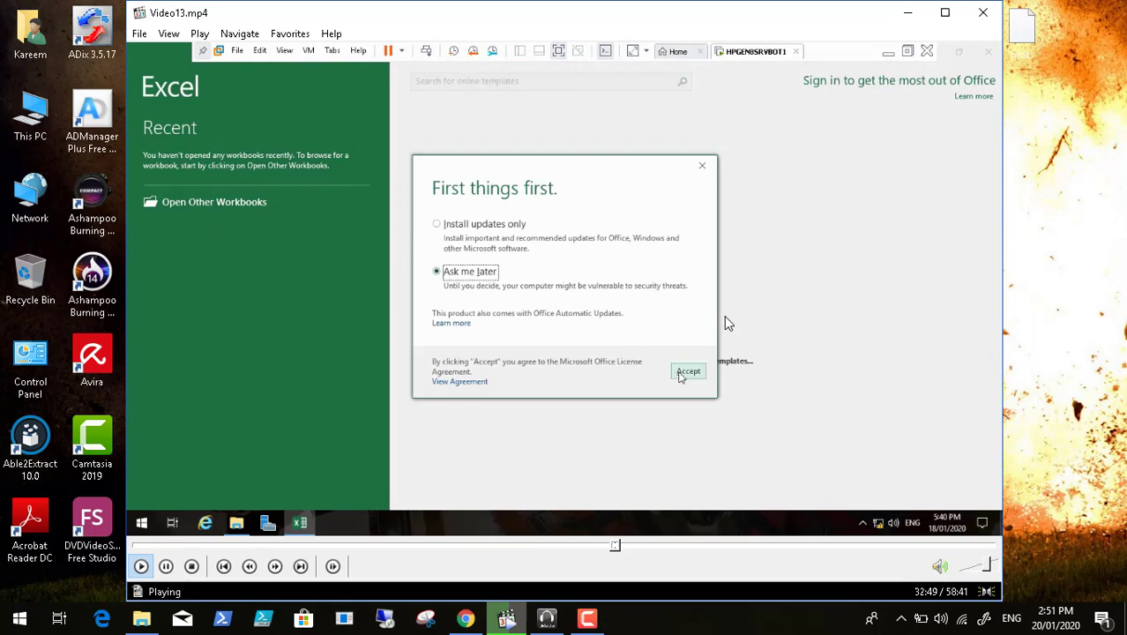
click(168, 33)
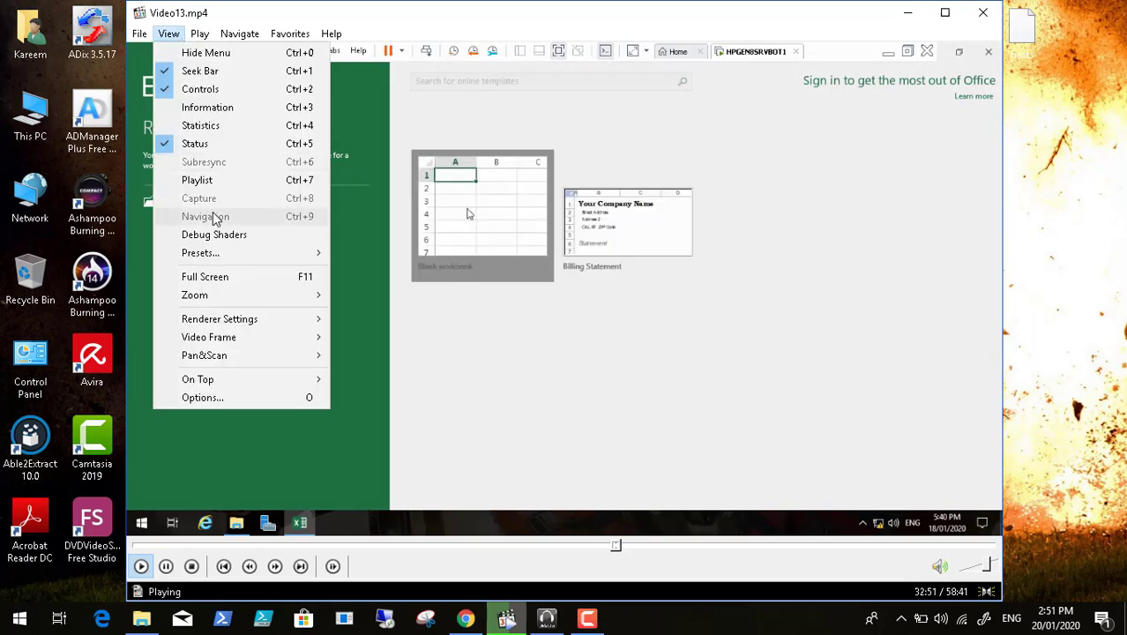
click(222, 277)
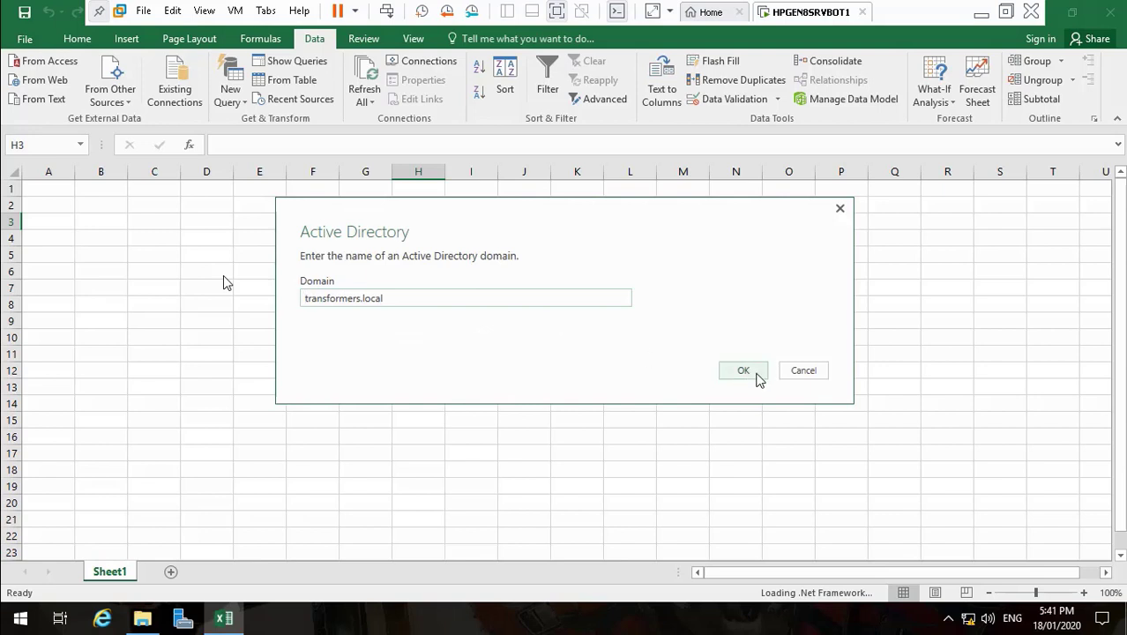
- Accept transformers.local as the domain and connect with the current Windows credentials
click(756, 374)
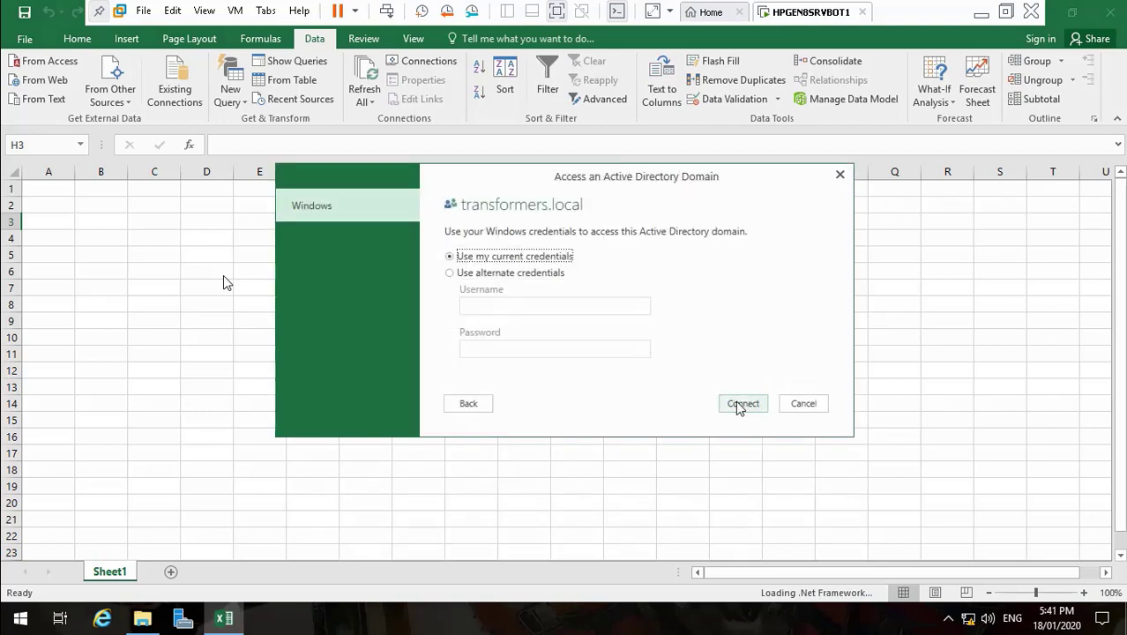
click(741, 404)
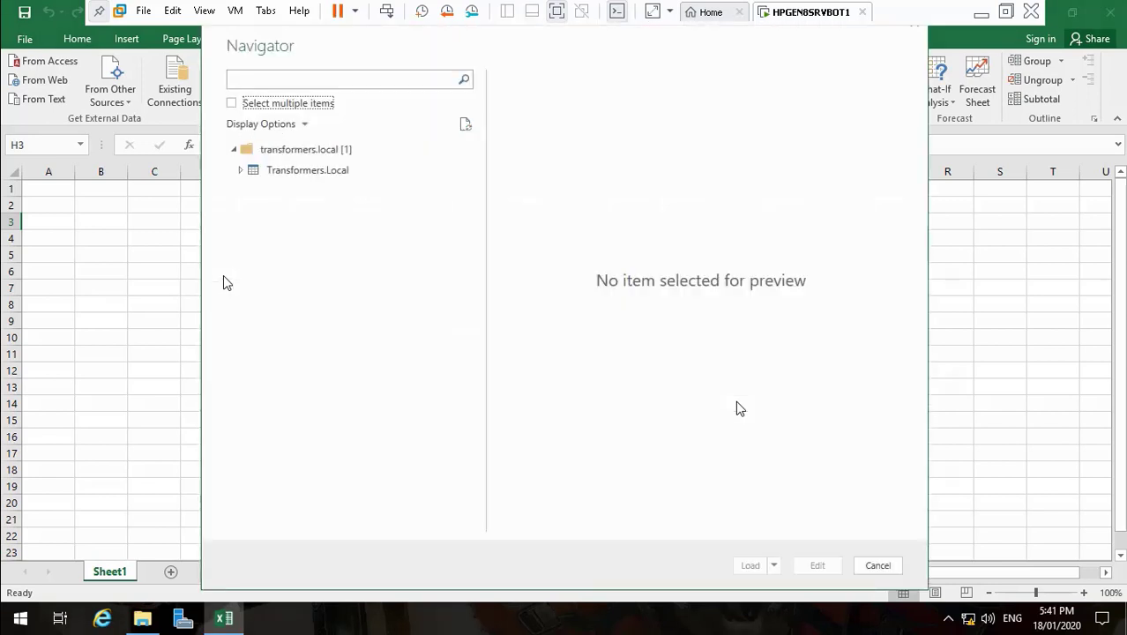
- Select Transformers.Local in the Navigator and load its 245 category rows to a new Sheet2
click(254, 173)
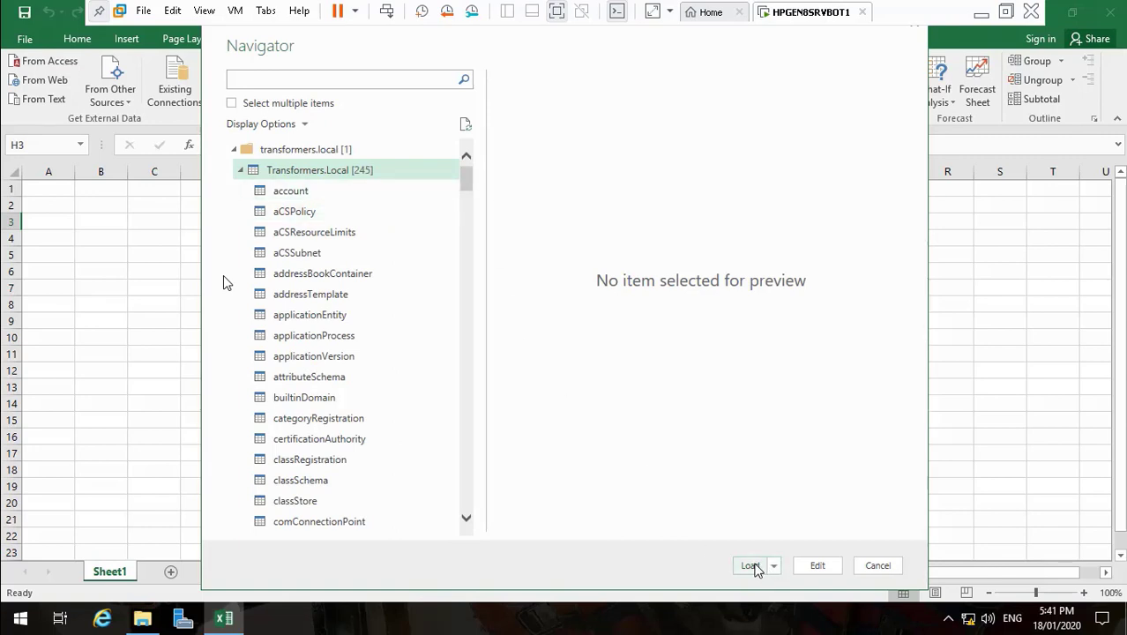
click(754, 565)
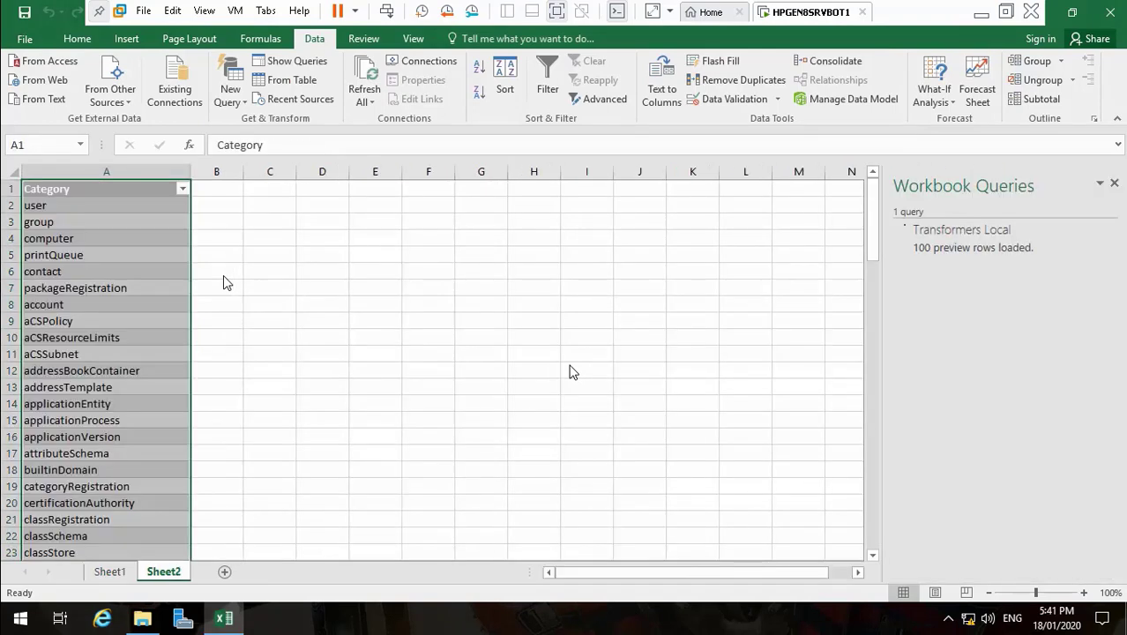
- Close Book1 without saving, then relaunch Excel 2016 and start a blank workbook
click(1113, 14)
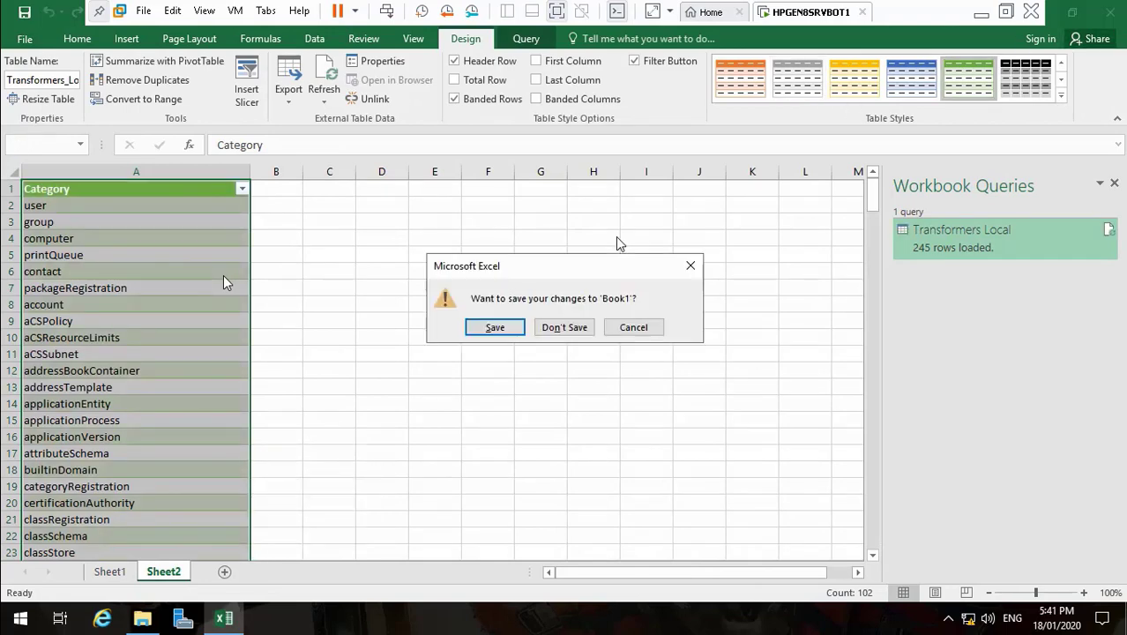
click(563, 327)
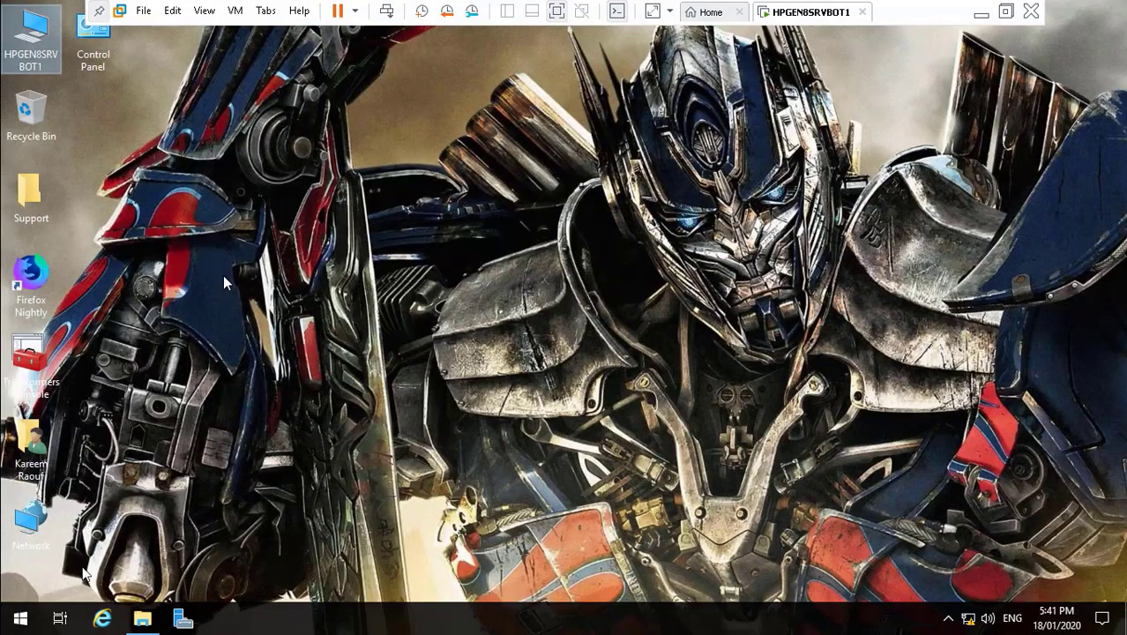
click(20, 620)
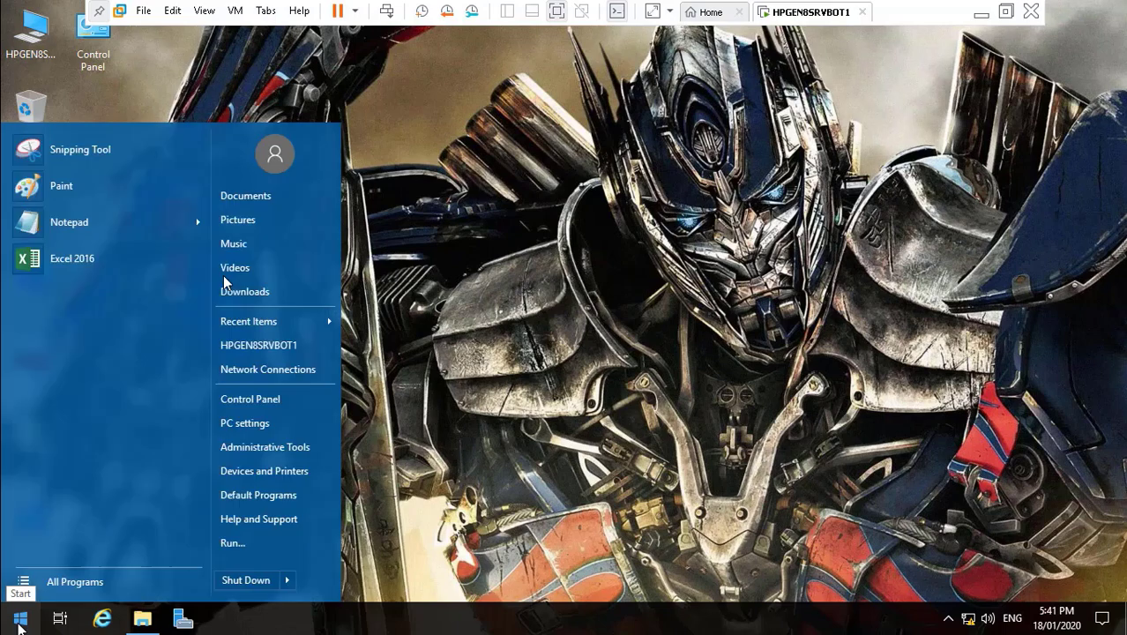
click(61, 583)
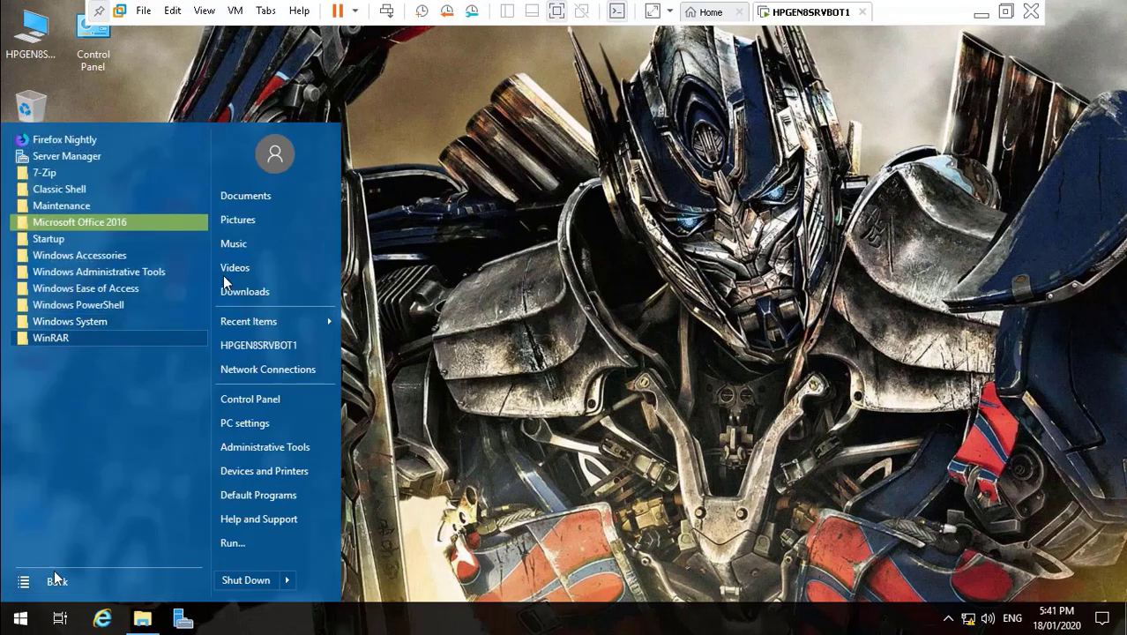
click(56, 580)
click(75, 259)
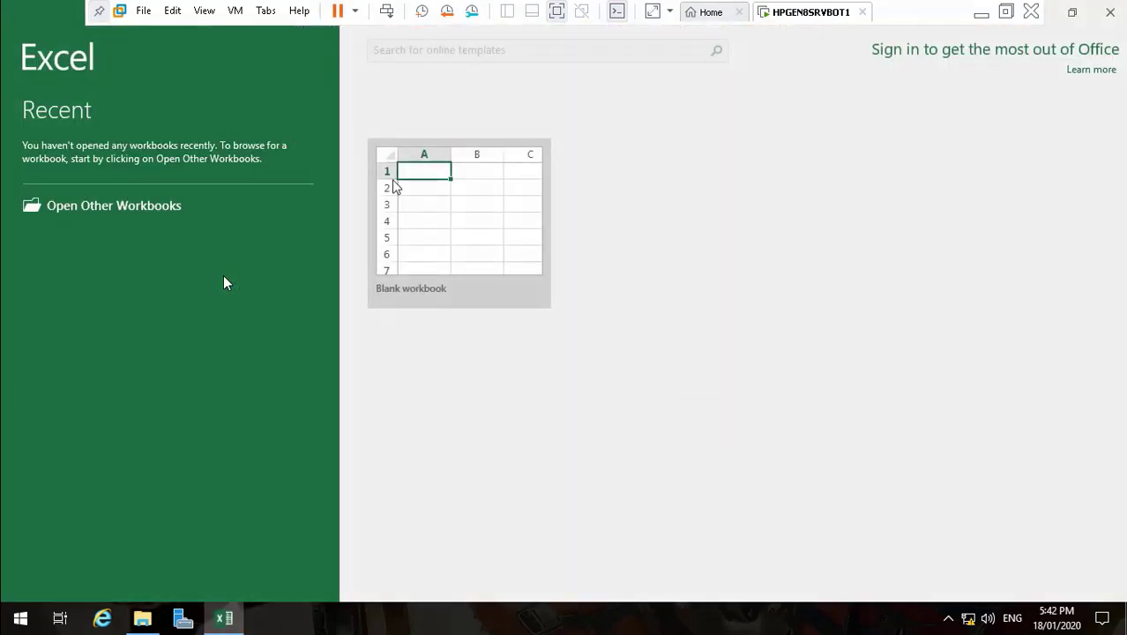
click(423, 198)
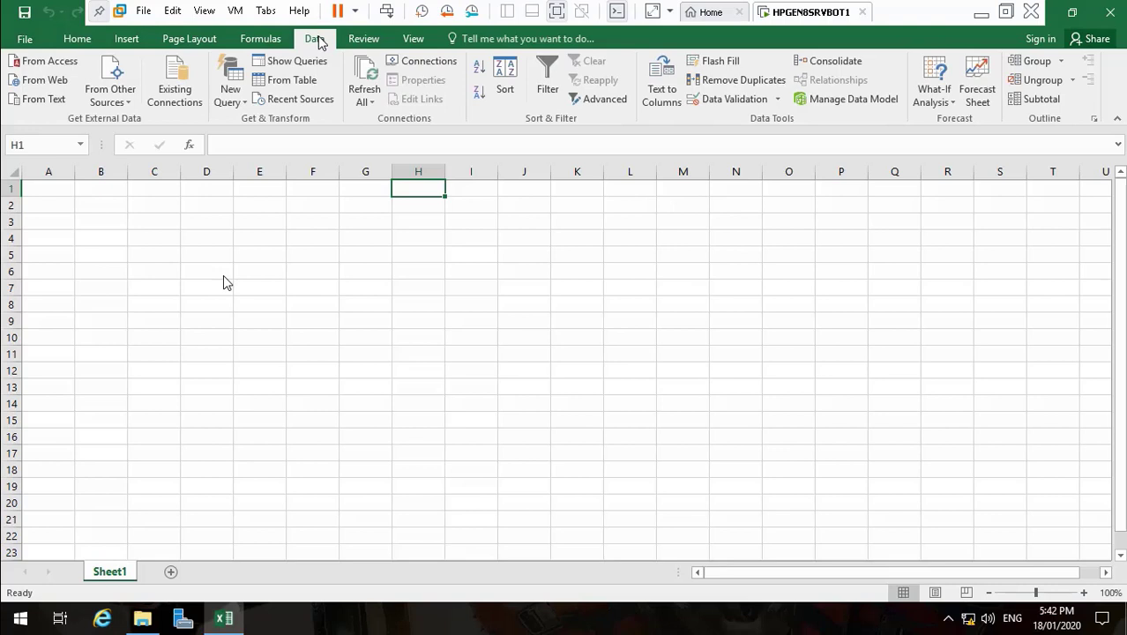
- Start a From Active Directory query on transformers.local and select the Transformers.Local entry
click(232, 93)
mouse_move(260, 187)
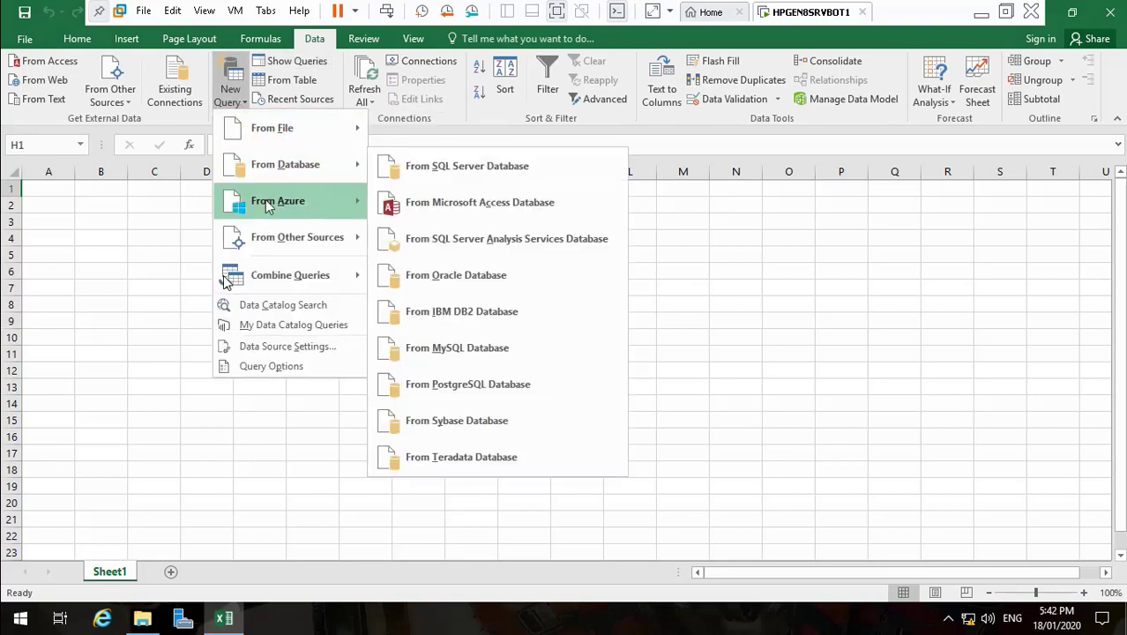
mouse_move(272, 236)
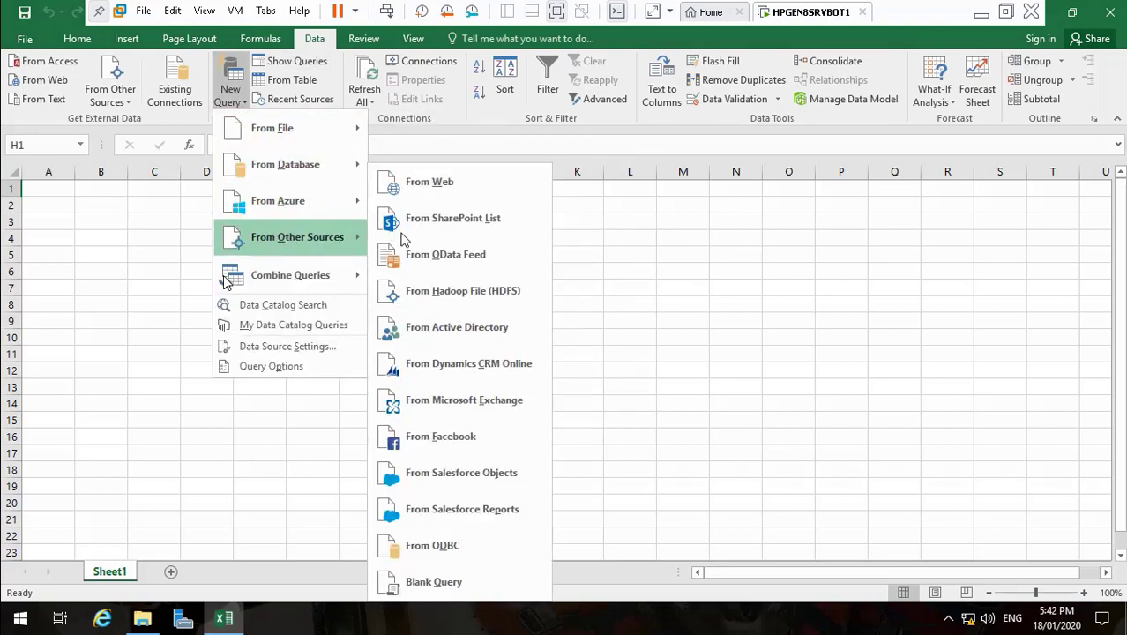
click(441, 328)
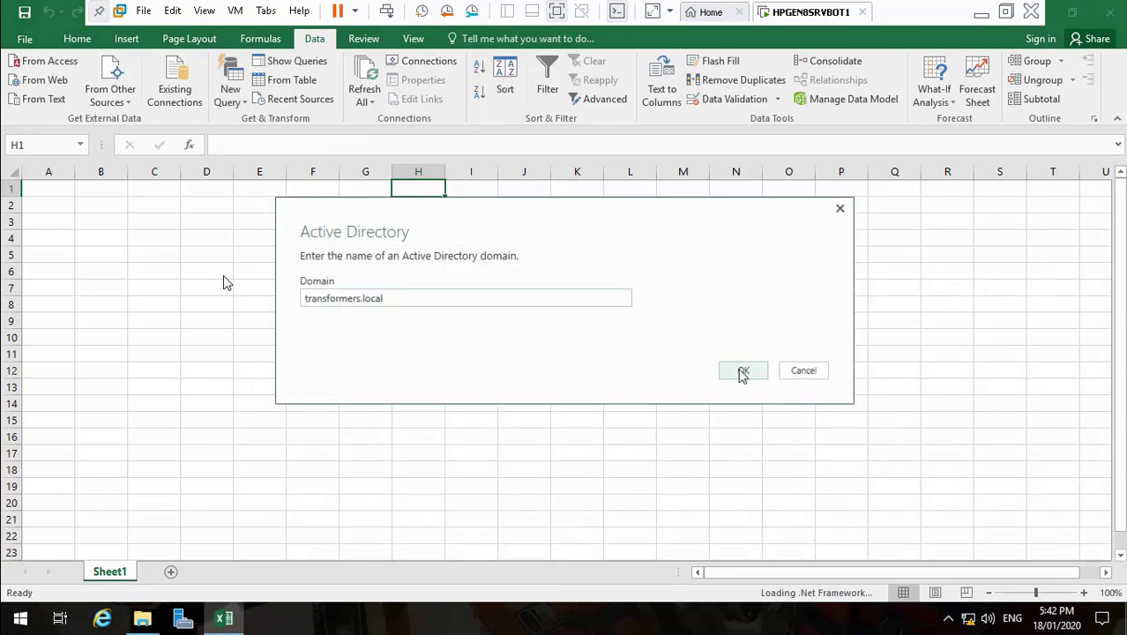
click(743, 371)
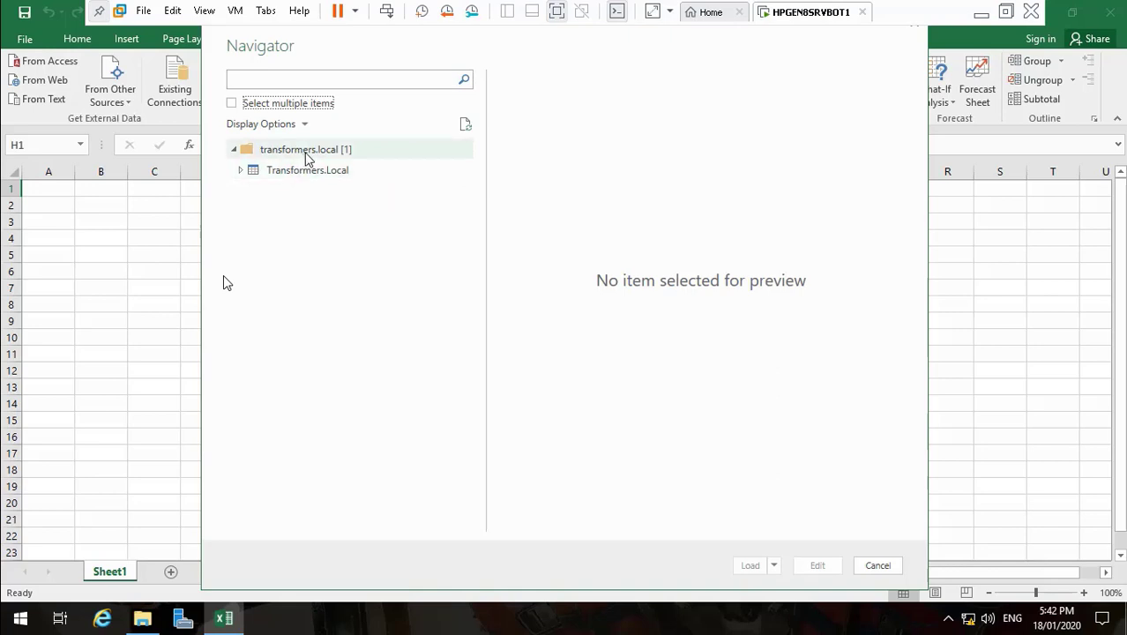
click(307, 171)
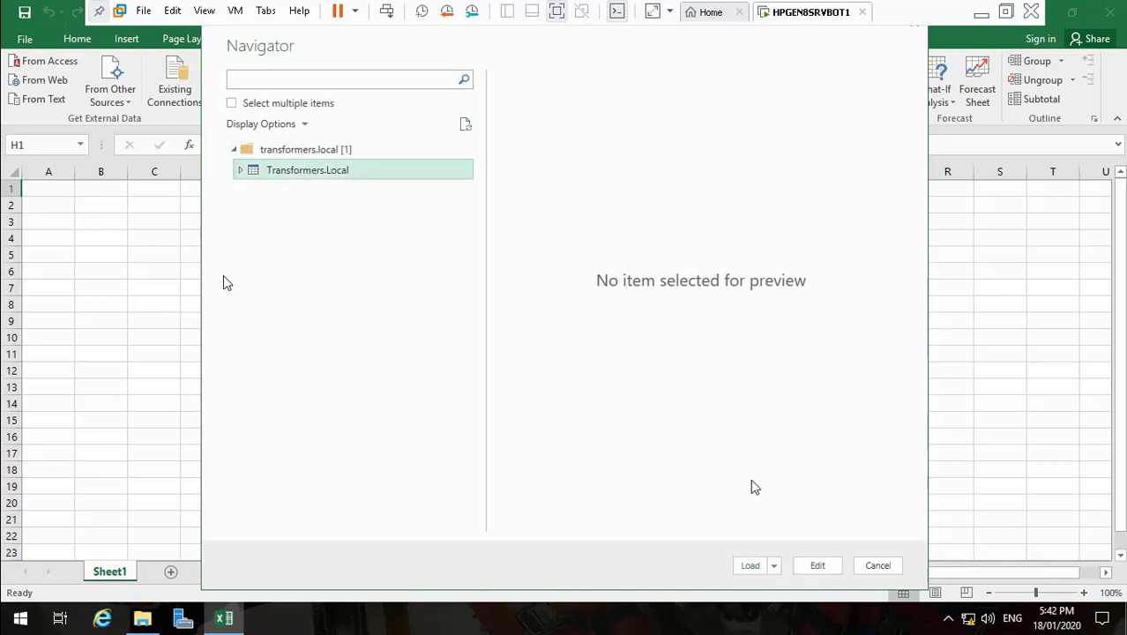
- Load it via Load To as Only Create Connection, added to the Data Model
click(773, 565)
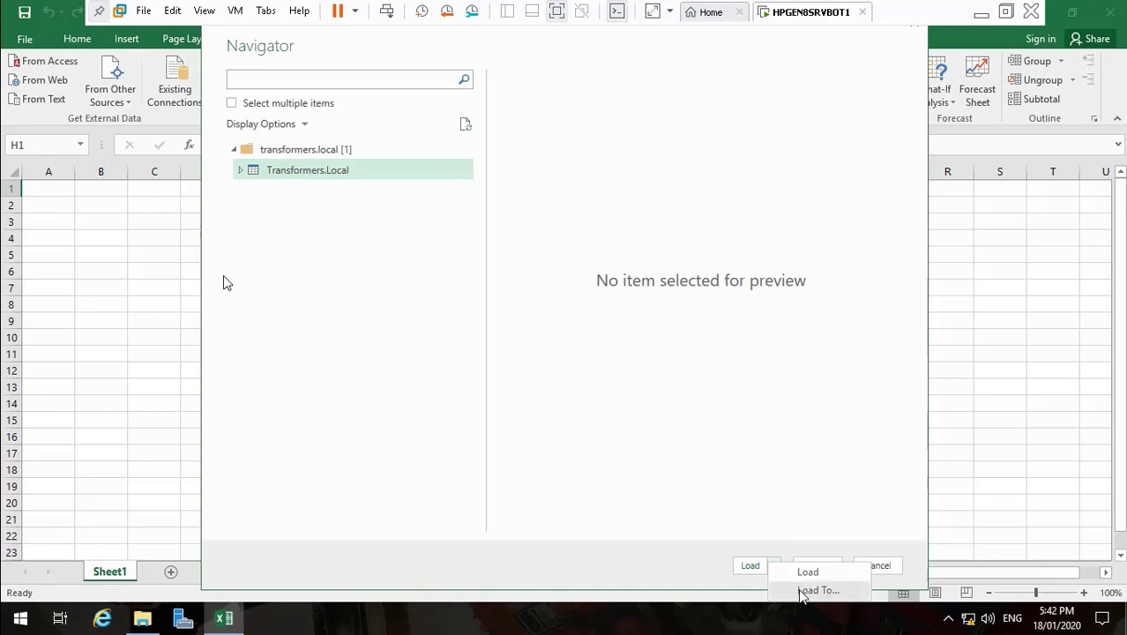
click(803, 591)
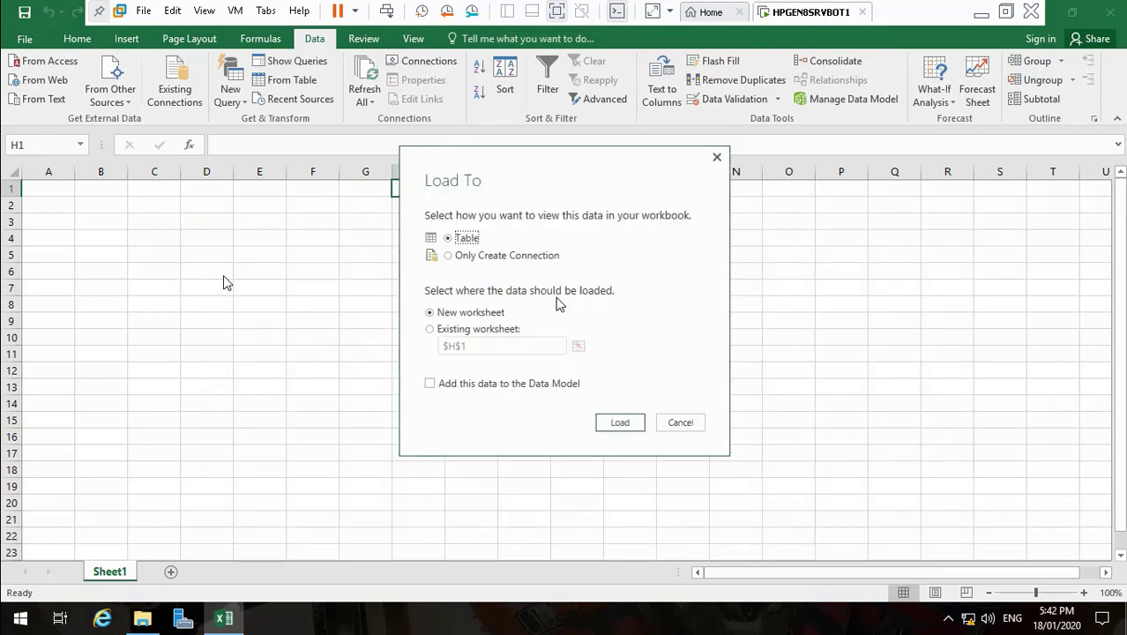
click(447, 256)
click(464, 389)
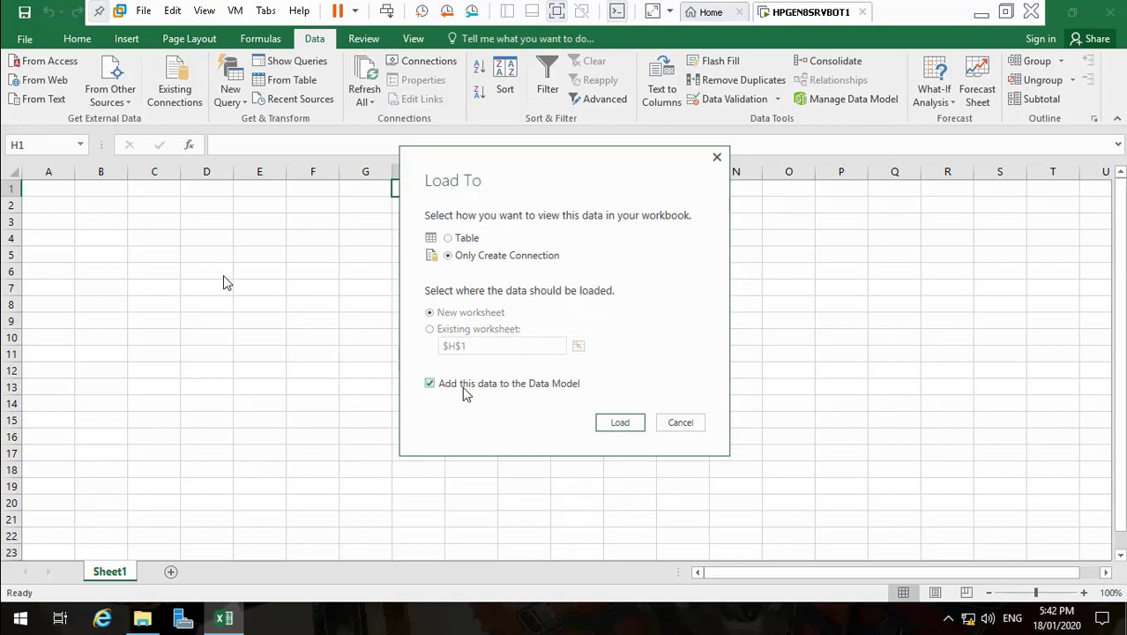
click(619, 423)
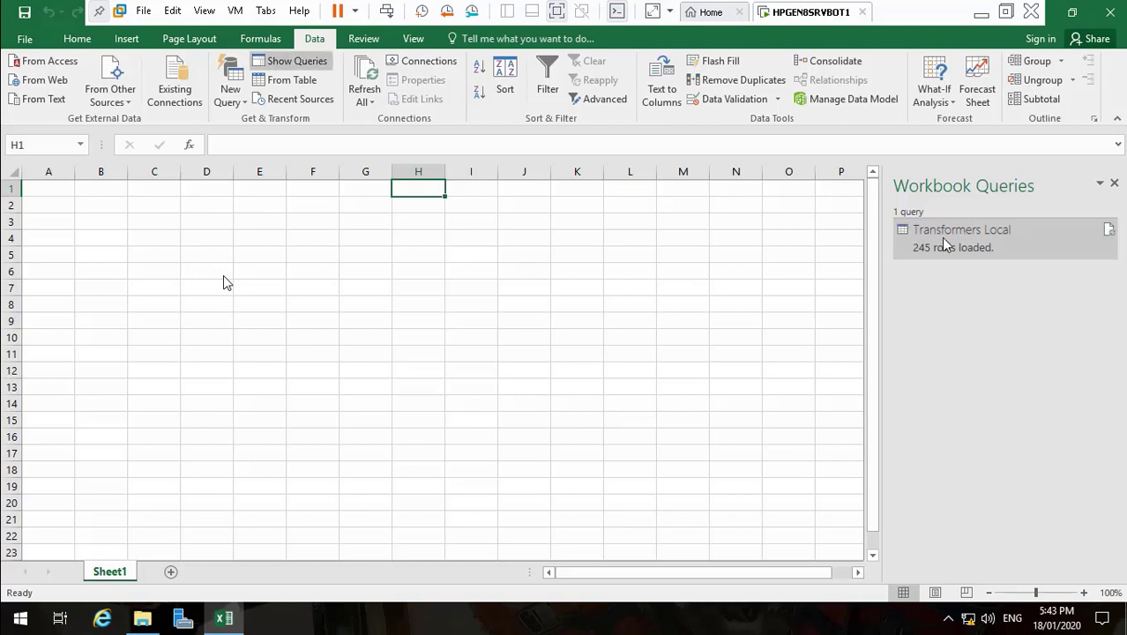
- Edit Transformers Local from the Workbook Queries pane, showing its 245-row preview in the Query Editor
mouse_move(945, 244)
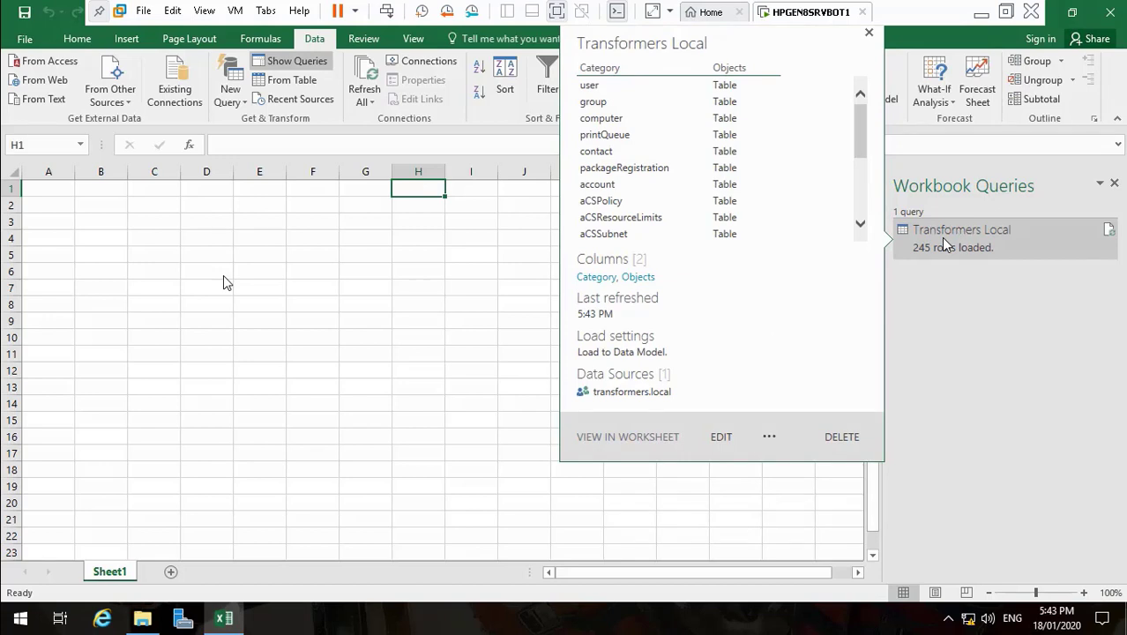
right_click(945, 244)
click(973, 292)
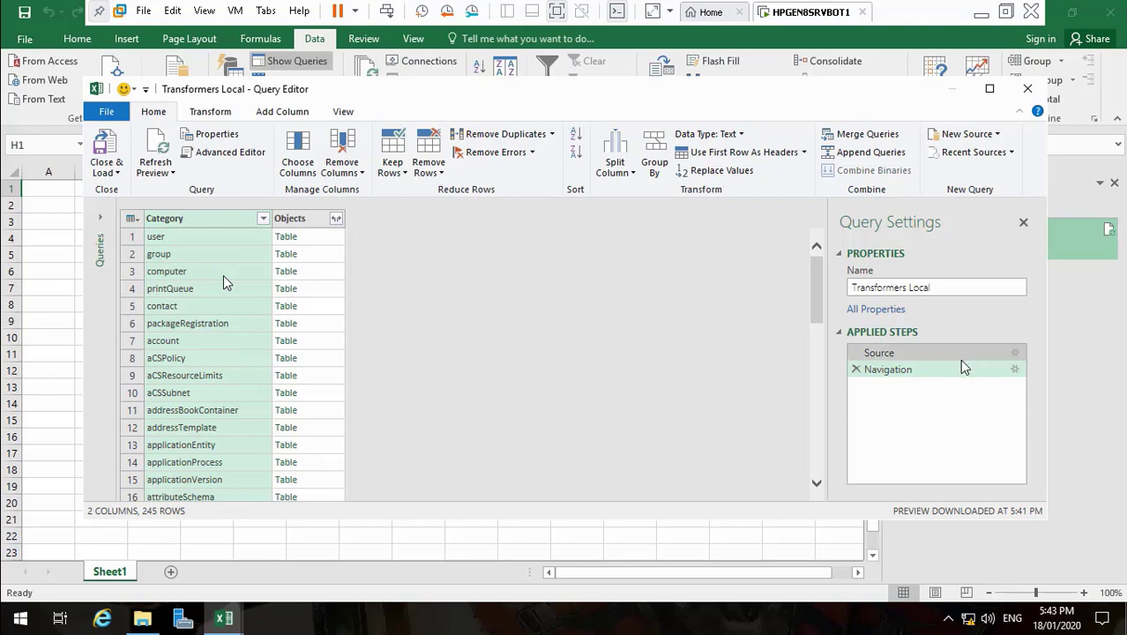
mouse_move(53, 624)
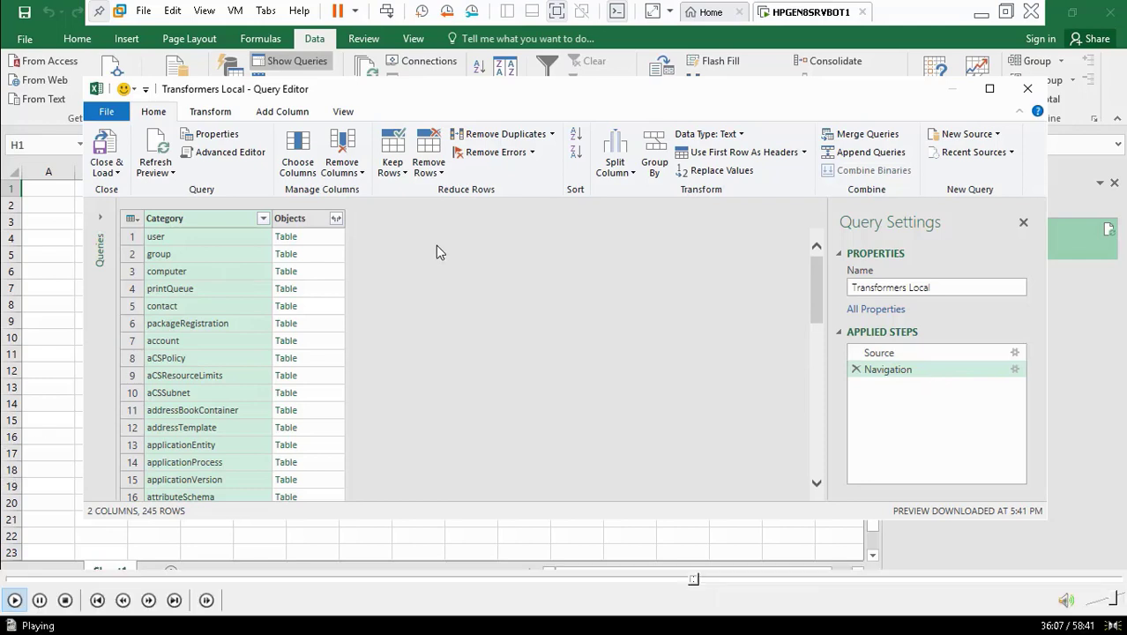
click(40, 602)
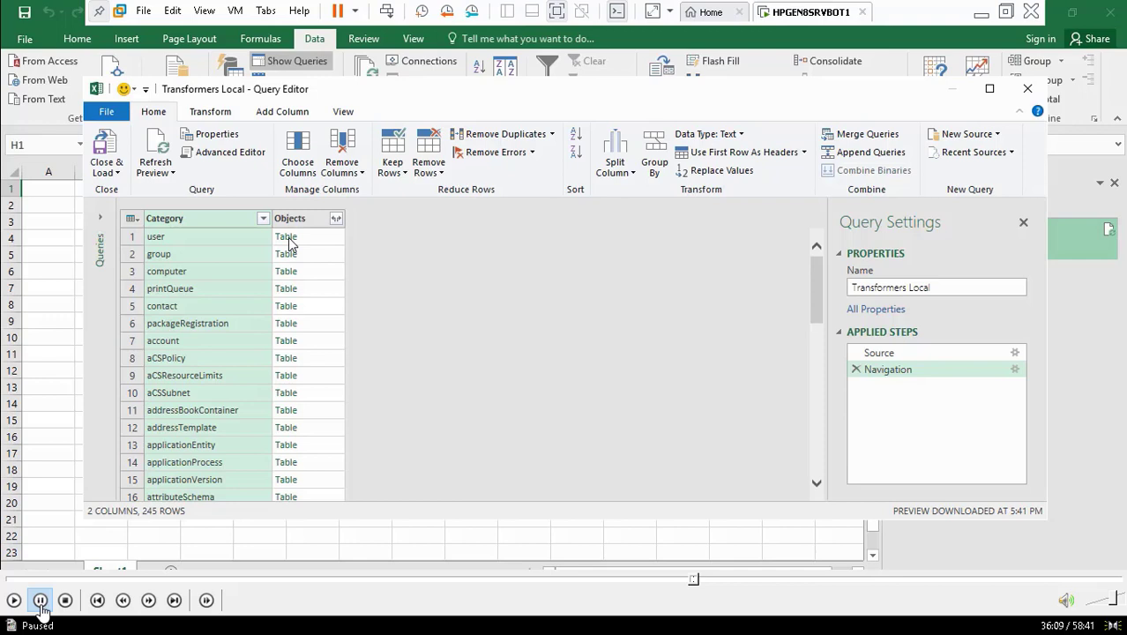
click(39, 601)
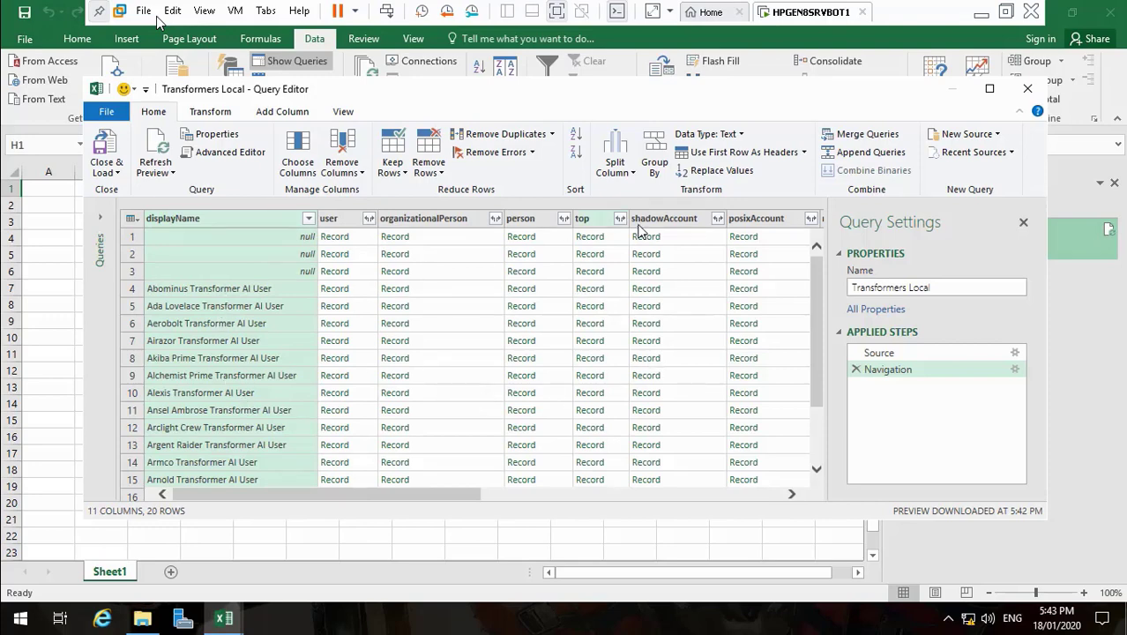
- Drill into the user table, scroll the preview, and bring up the Advanced Editor's M code
click(822, 420)
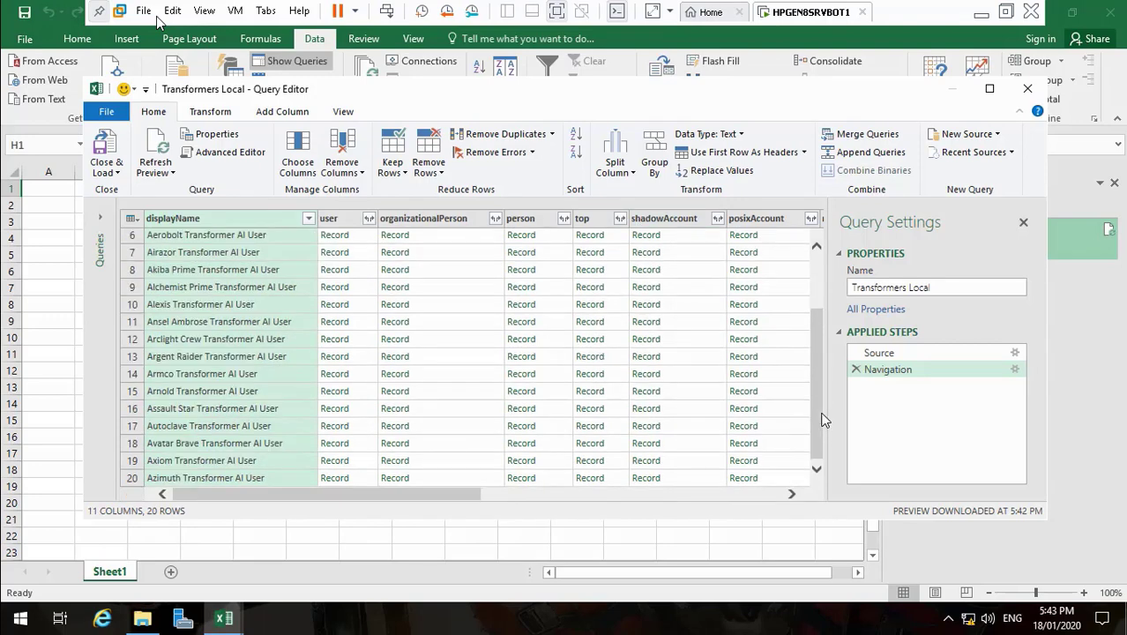
drag(822, 420, 823, 357)
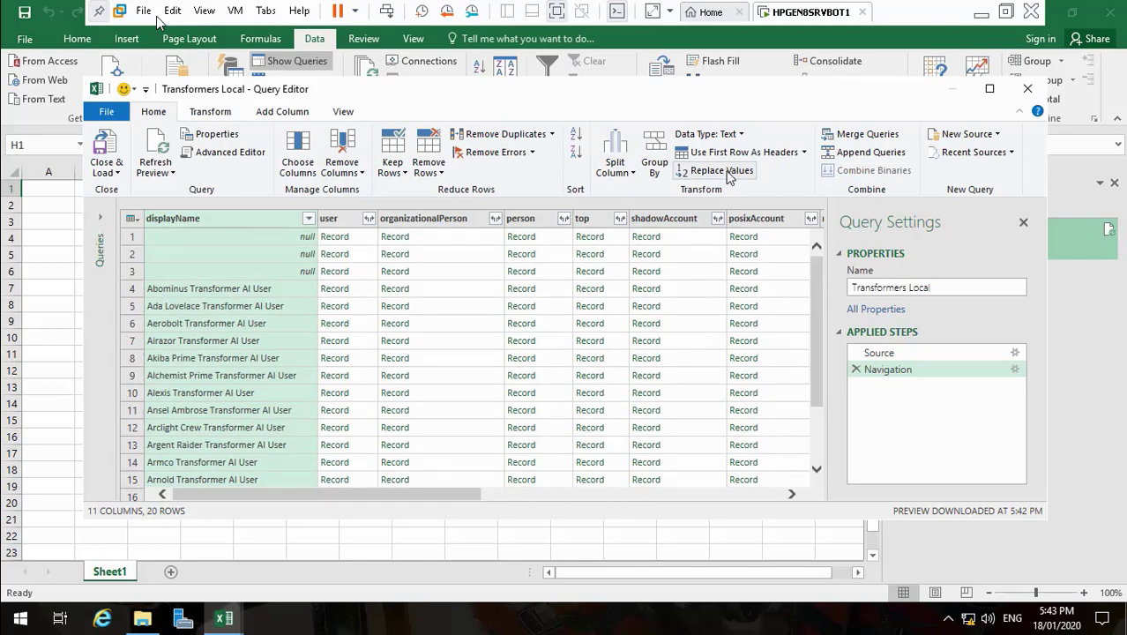
click(242, 155)
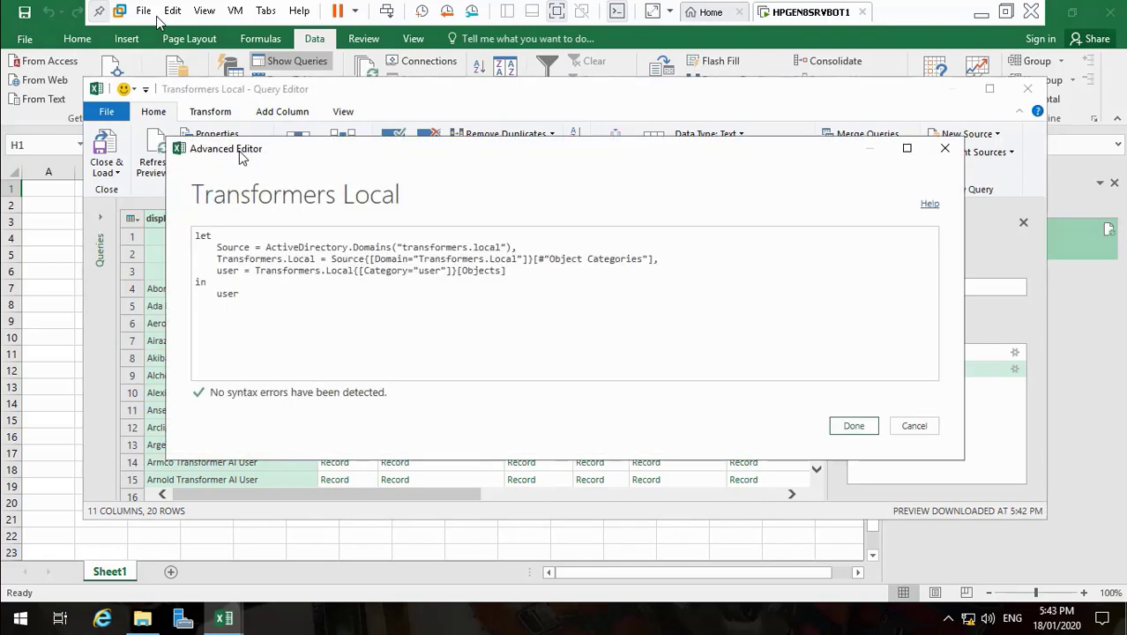
- Open Active Directory Life Report M Script 1 in Notepad from the Marvel Domain reports folder
click(148, 621)
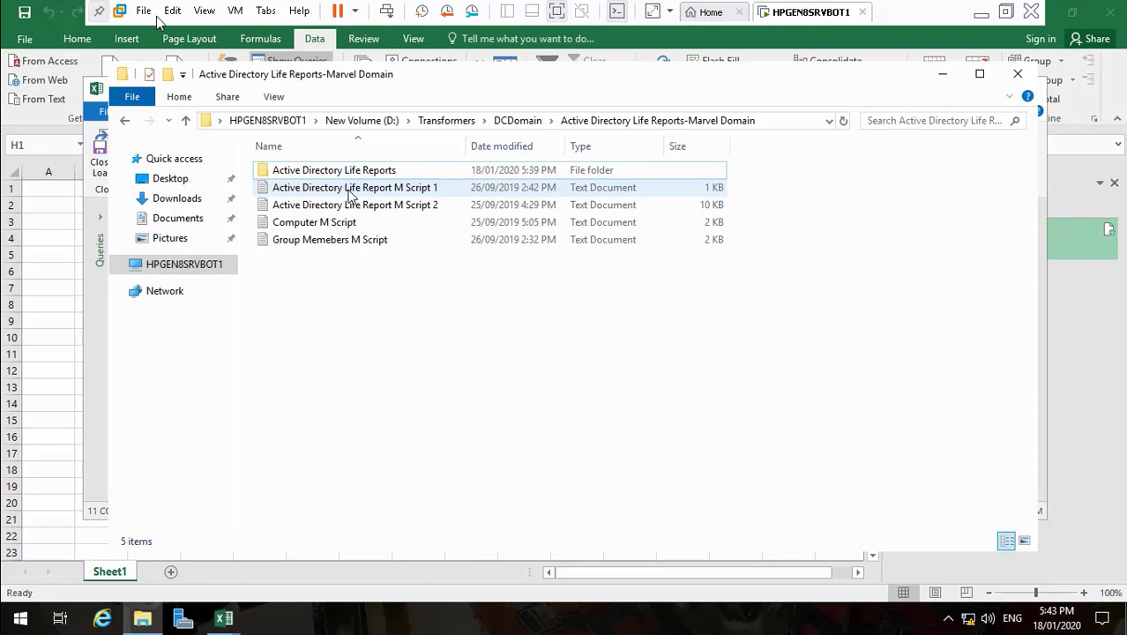
click(352, 191)
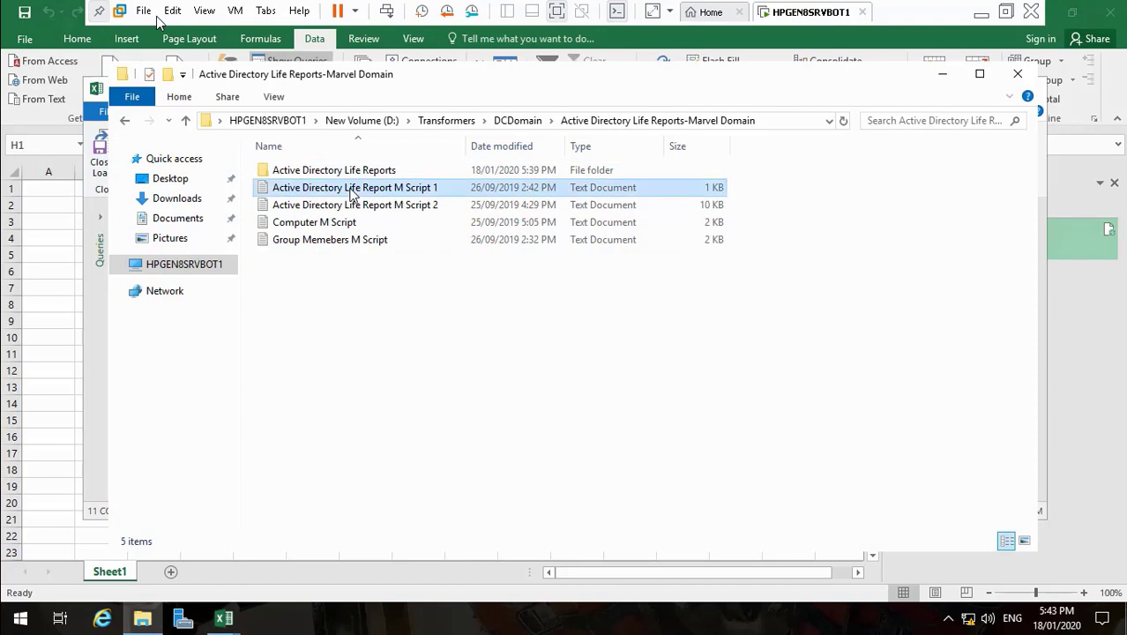
double_click(352, 192)
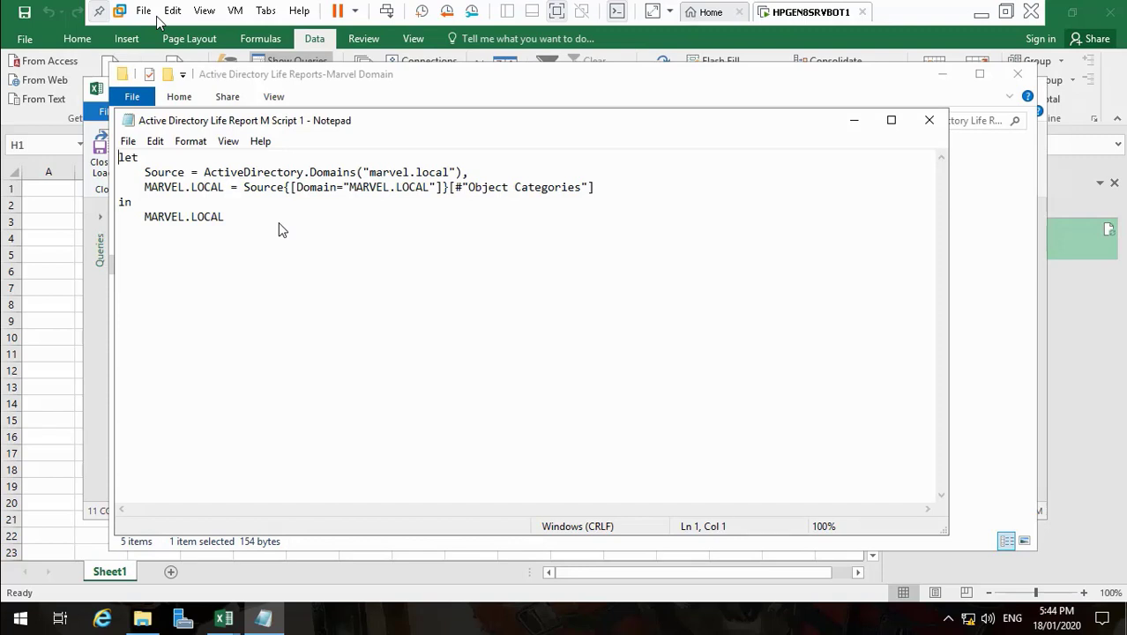
- Switch between Notepad, the folder and Excel to compare, then pause and rewind the video
click(854, 120)
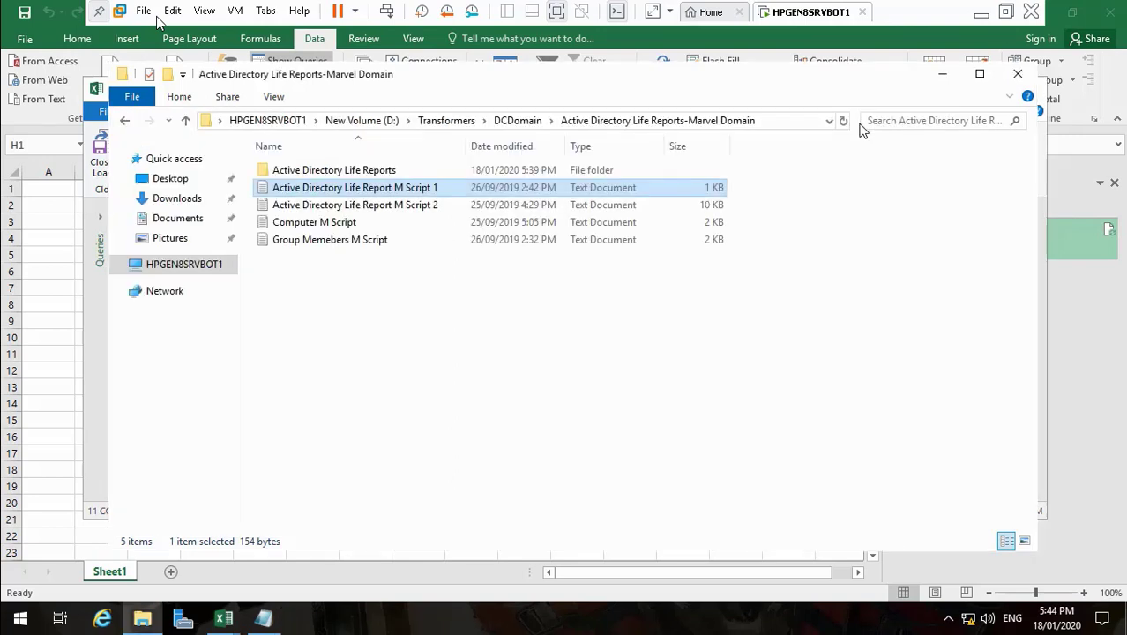
click(942, 76)
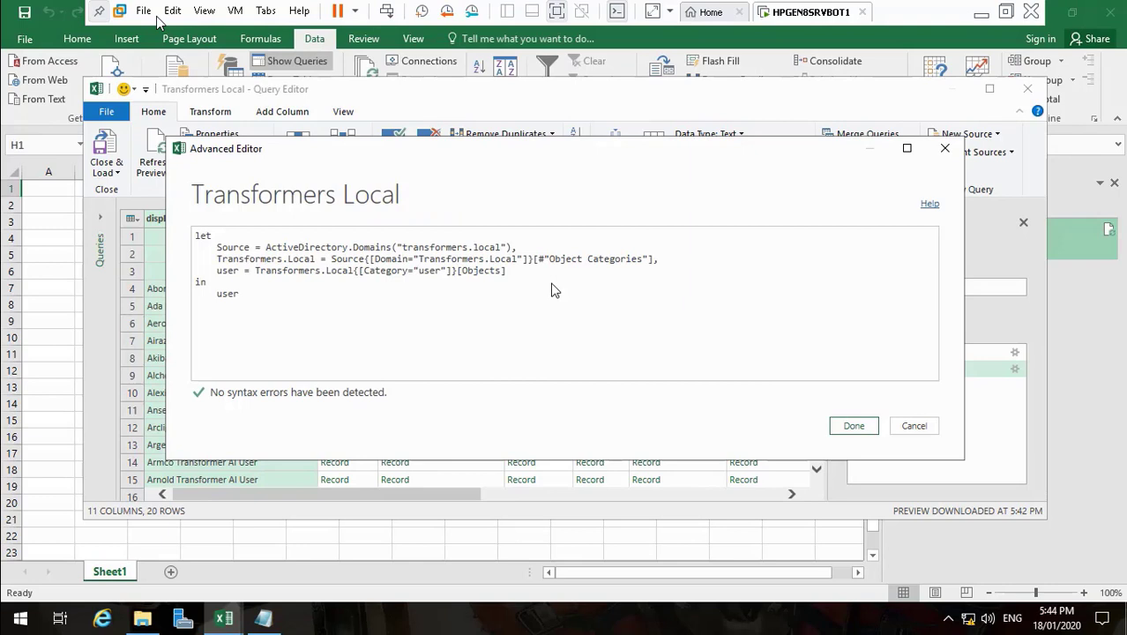
click(263, 617)
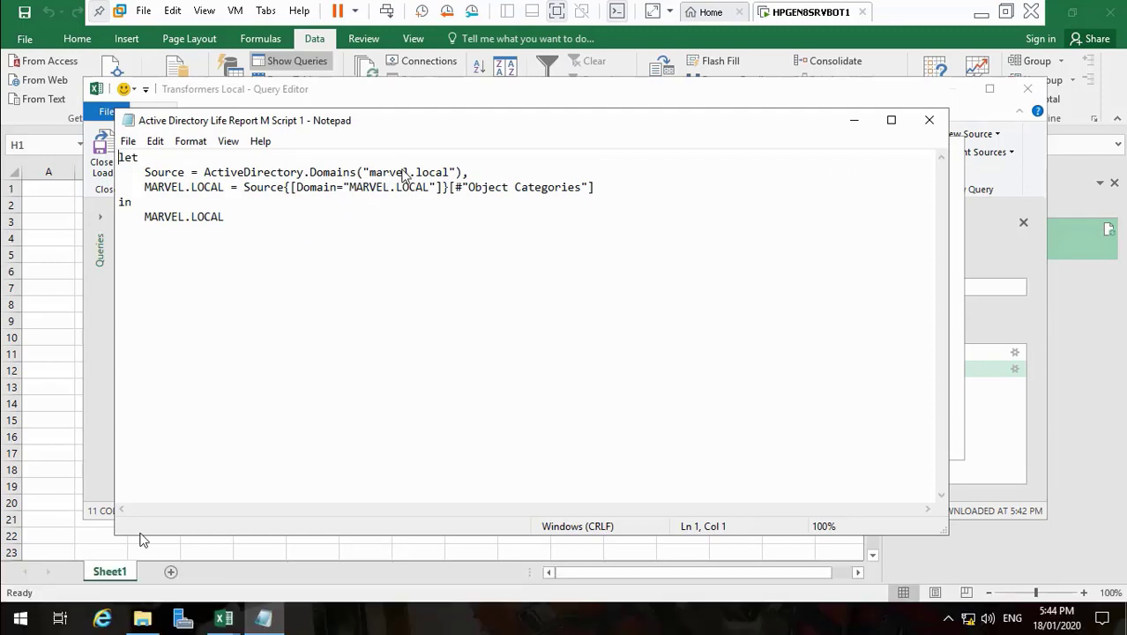
mouse_move(80, 605)
click(39, 601)
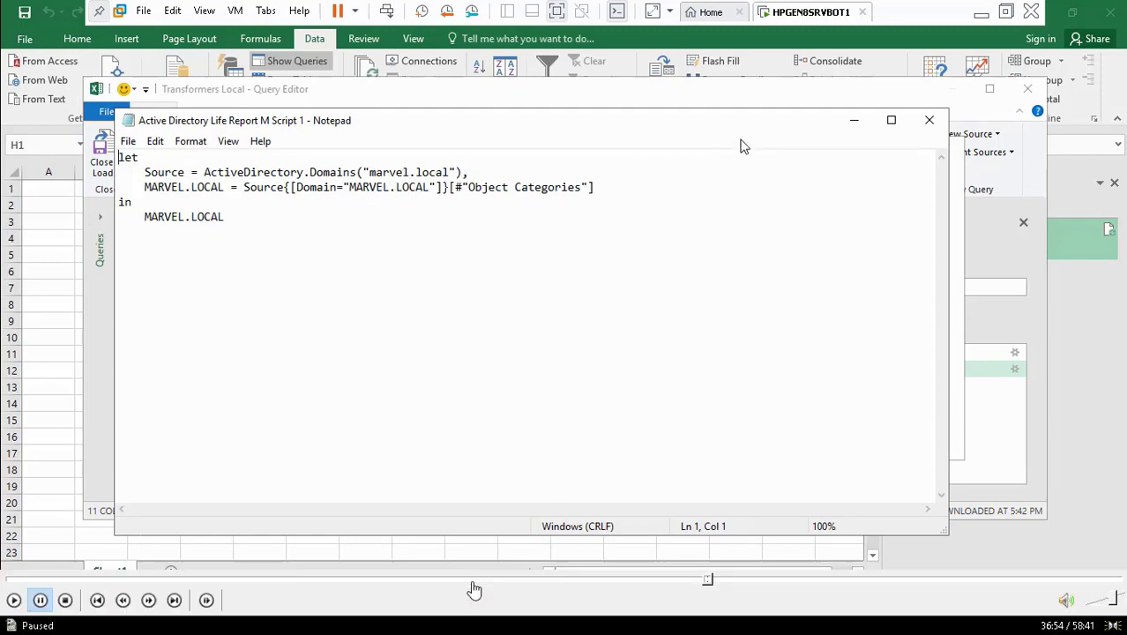
click(695, 583)
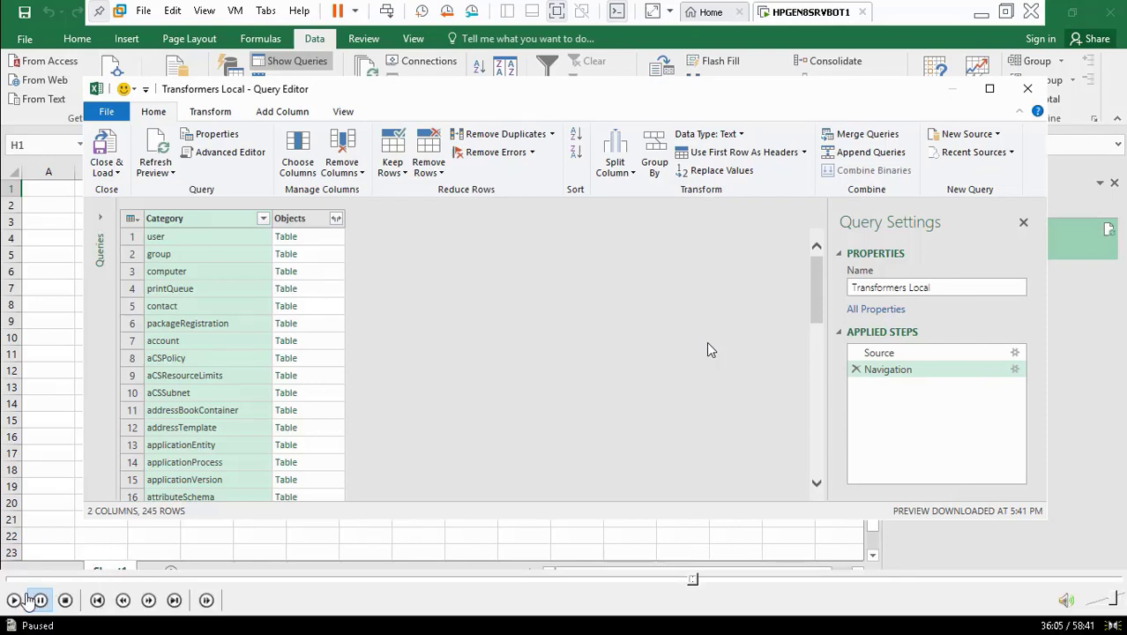
- Resume the video and scroll the user objects preview led by displayName
click(13, 601)
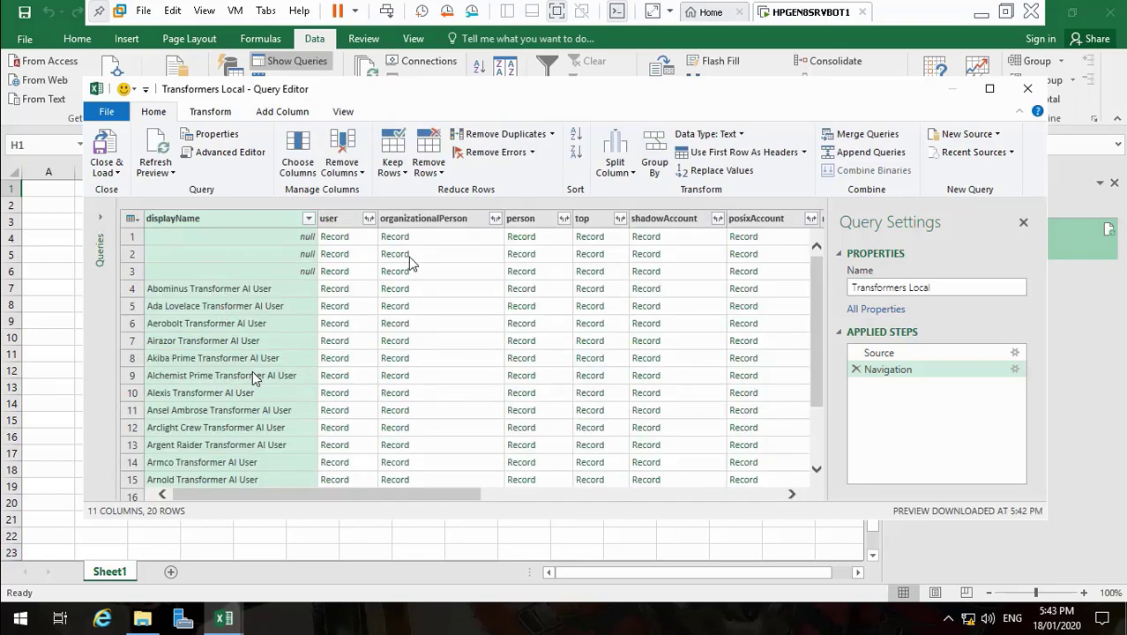
drag(817, 362, 825, 289)
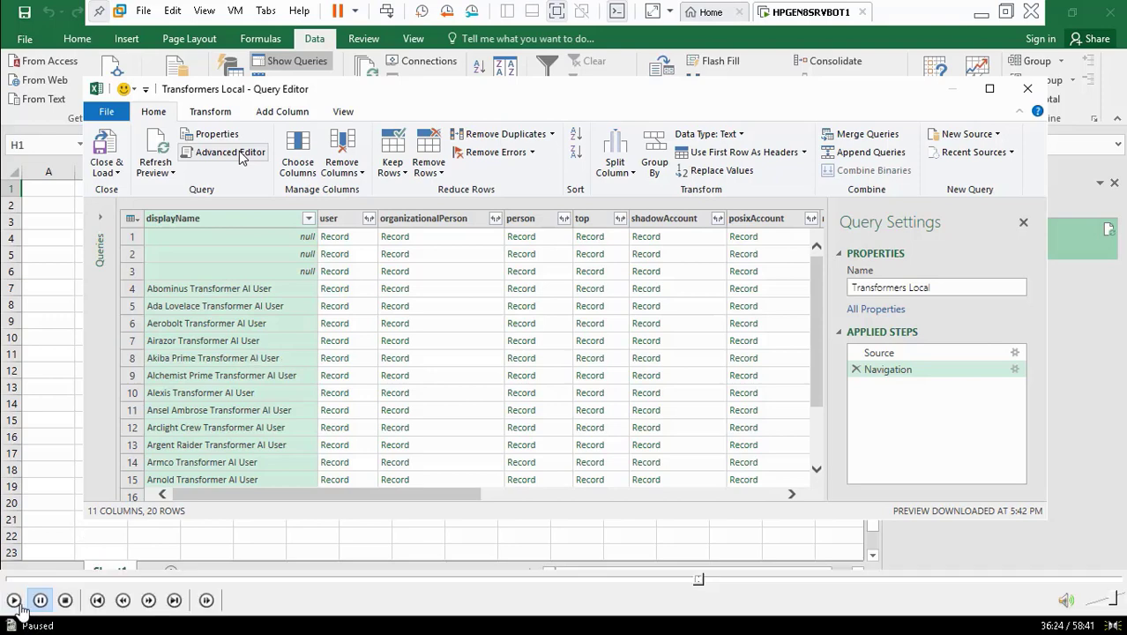
- Close the Notepad script and dismiss the Advanced Editor without changes
click(13, 600)
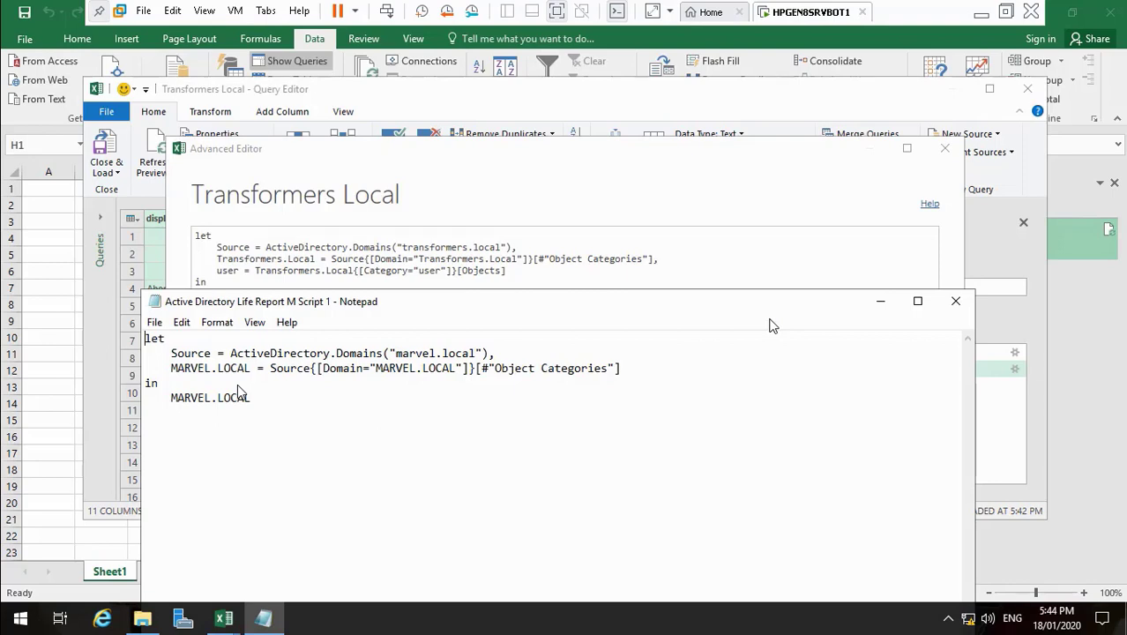
mouse_move(770, 305)
mouse_down()
mouse_move(771, 345)
mouse_move(765, 325)
mouse_up()
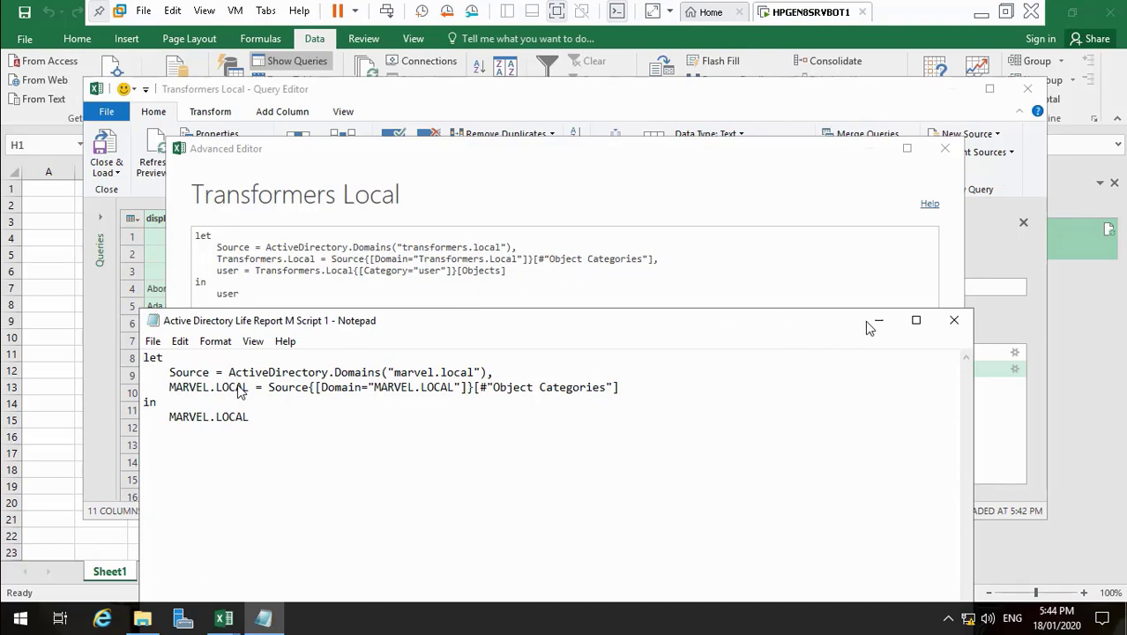
click(953, 322)
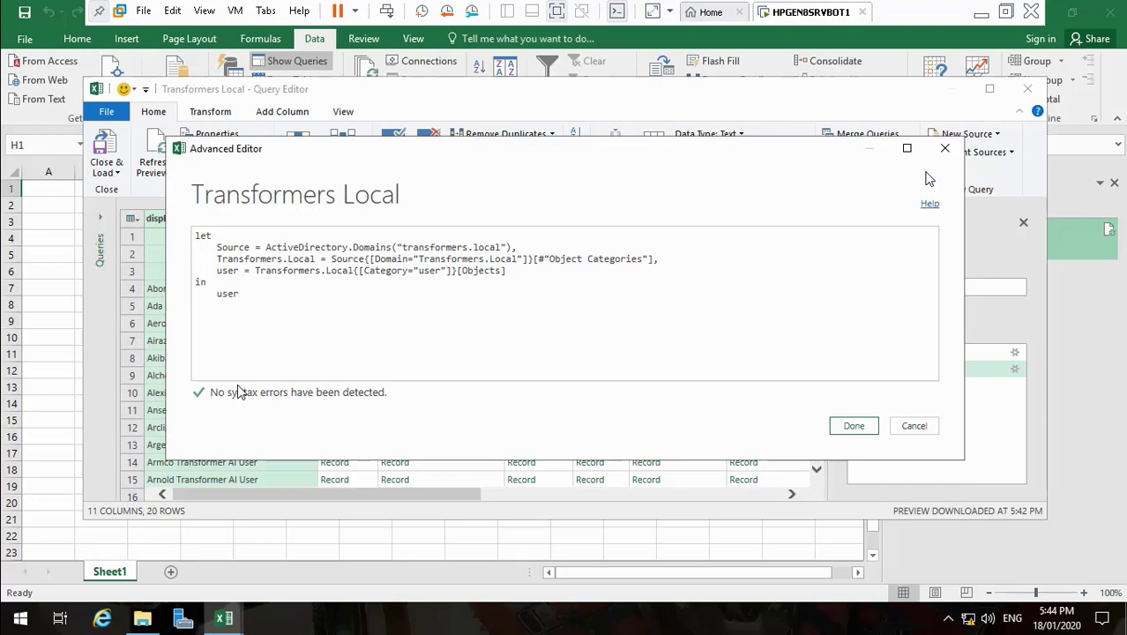
click(917, 424)
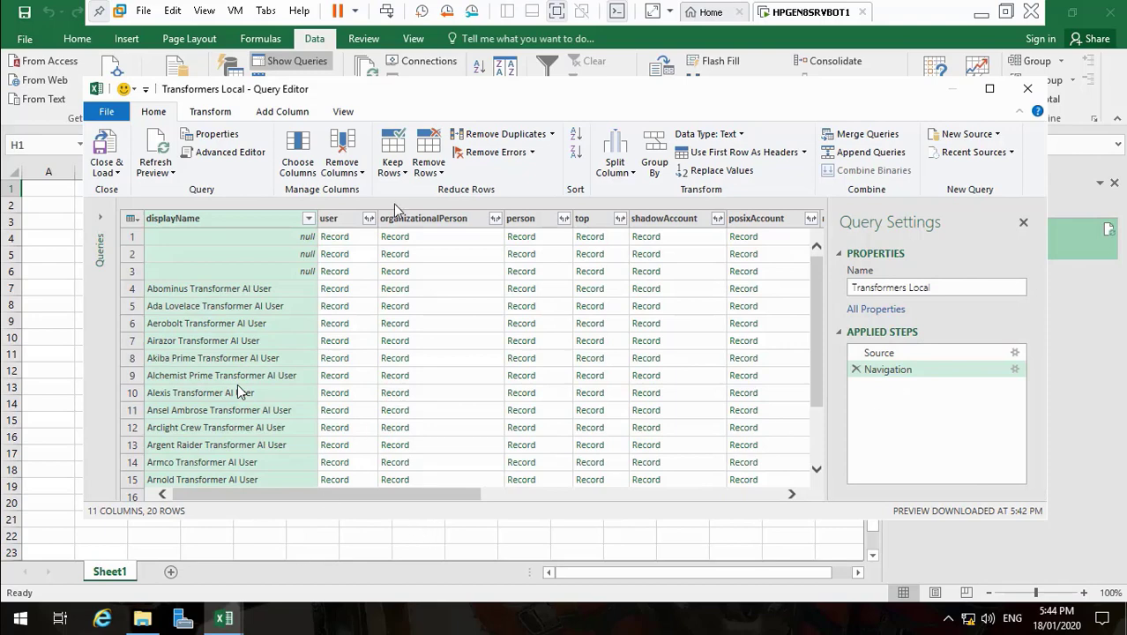
- In the Advanced Editor, replace the final 'user' after 'in' with Transformers.Local
click(225, 151)
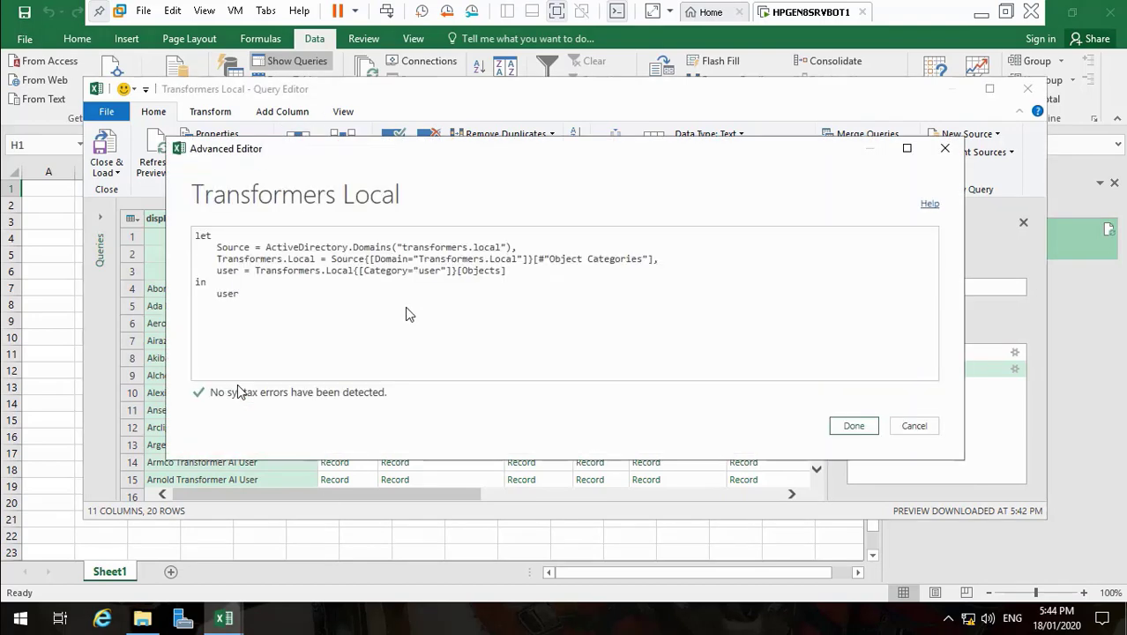
click(257, 270)
drag(257, 270, 349, 277)
key(ctrl+c)
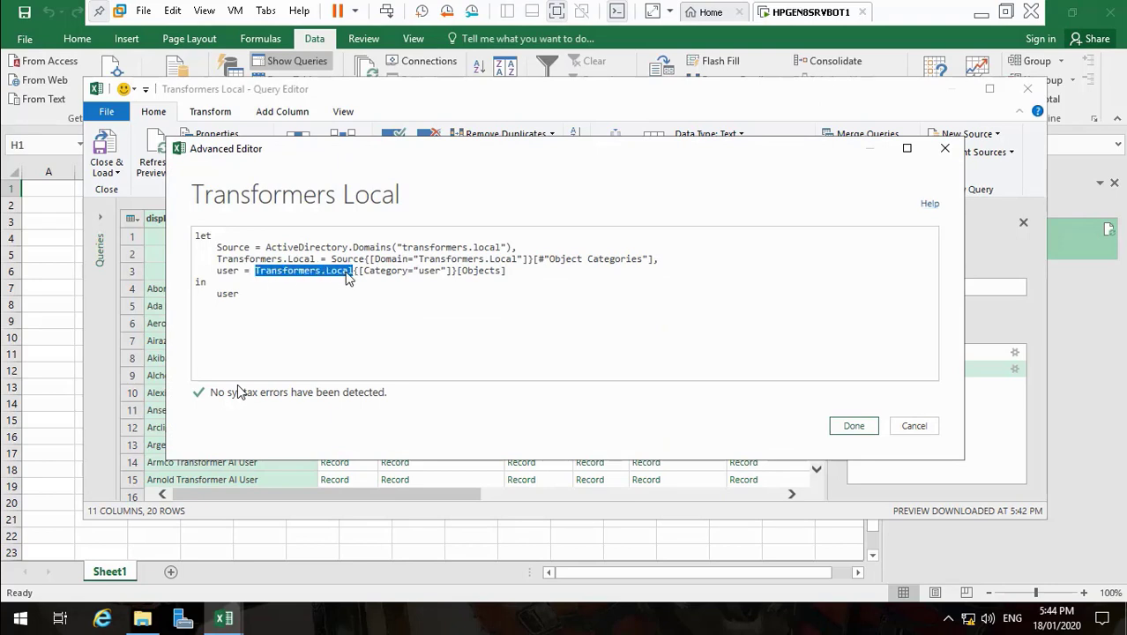
click(256, 301)
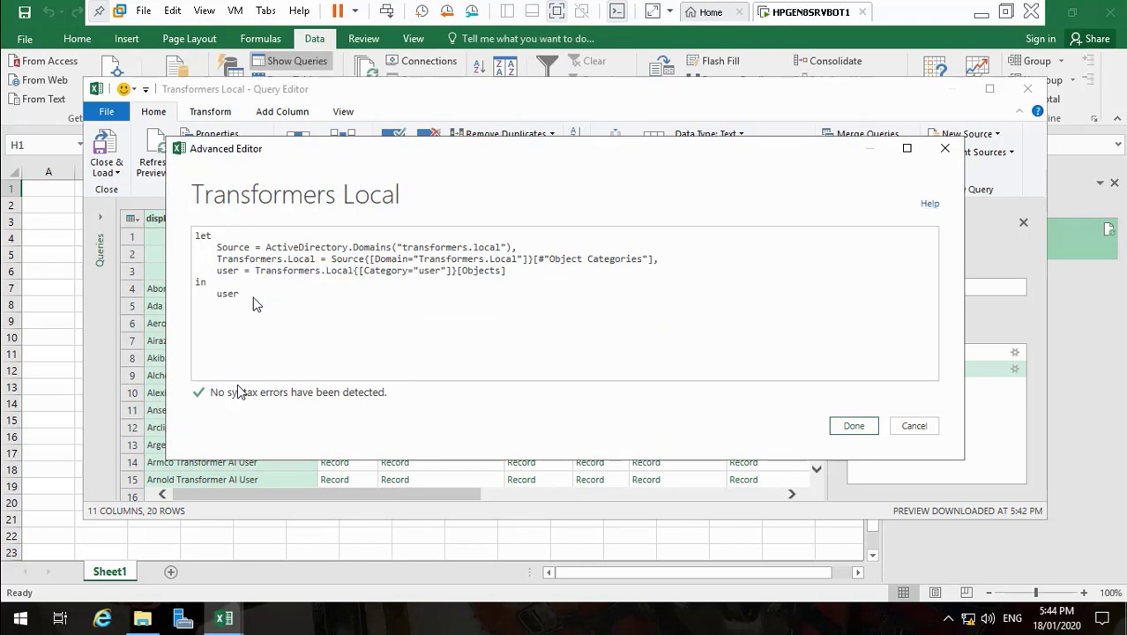
key(BackSpace)
key(BackSpace)
key(BackSpace)
key(BackSpace)
key(ctrl+v)
click(854, 426)
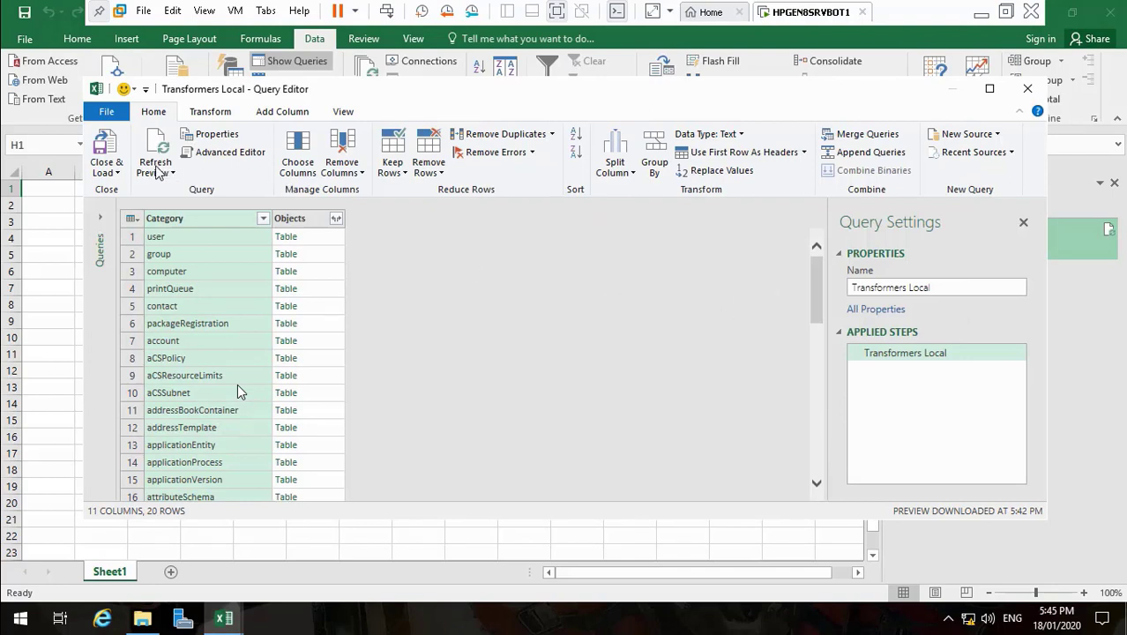
- Close the Query Editor and load the Transformers Local query
click(118, 173)
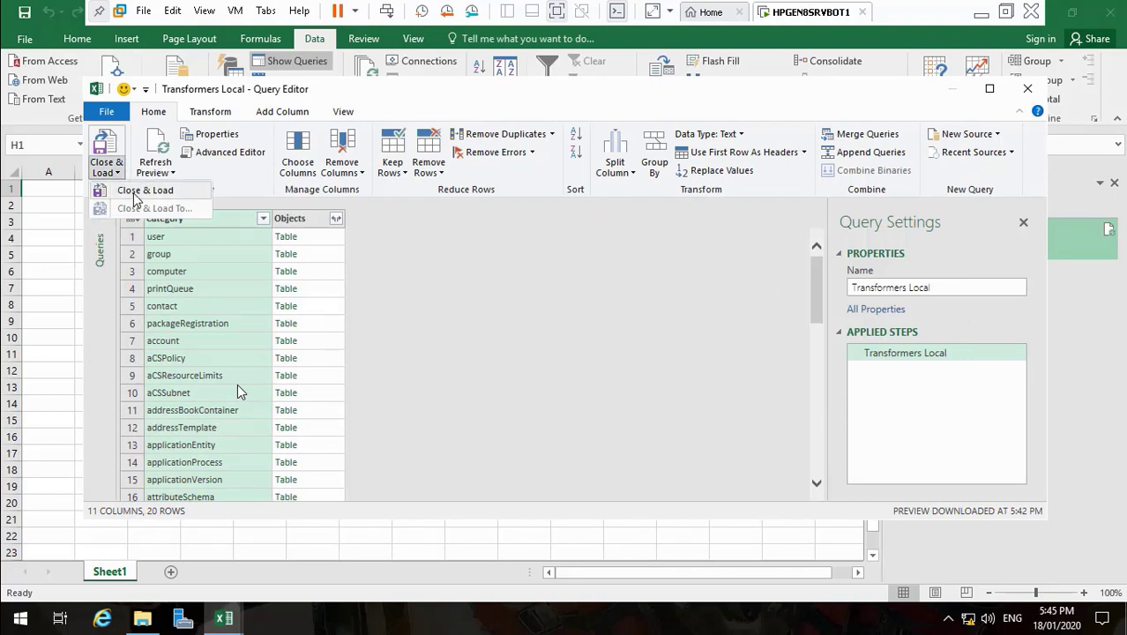
click(146, 187)
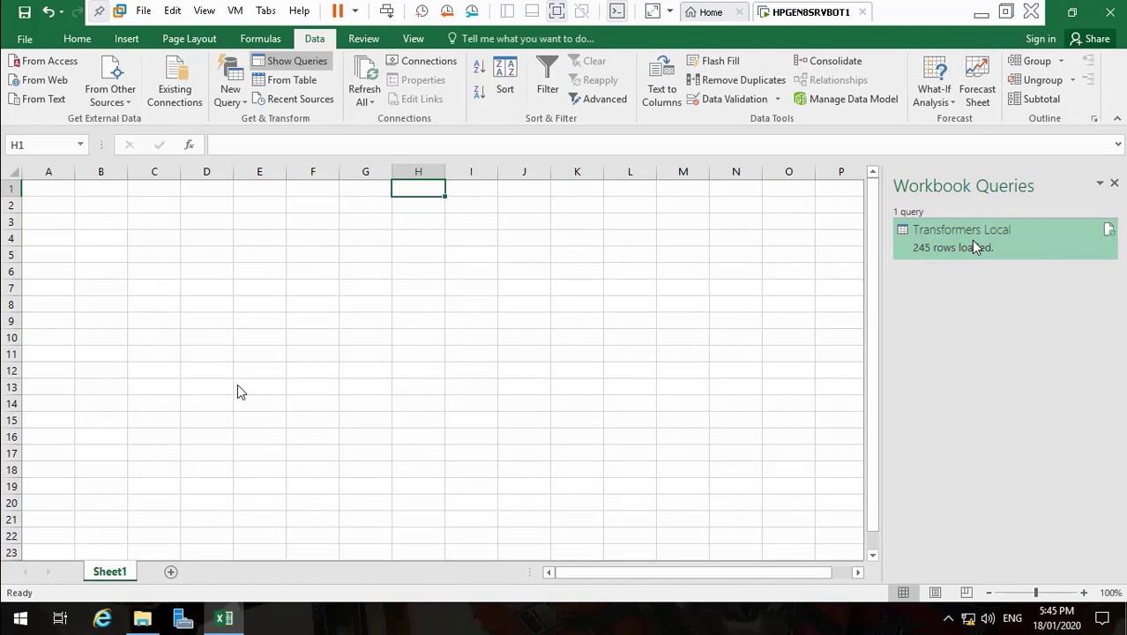
mouse_move(976, 247)
- Start a new From Active Directory query, keeping the transformers.local domain
click(245, 104)
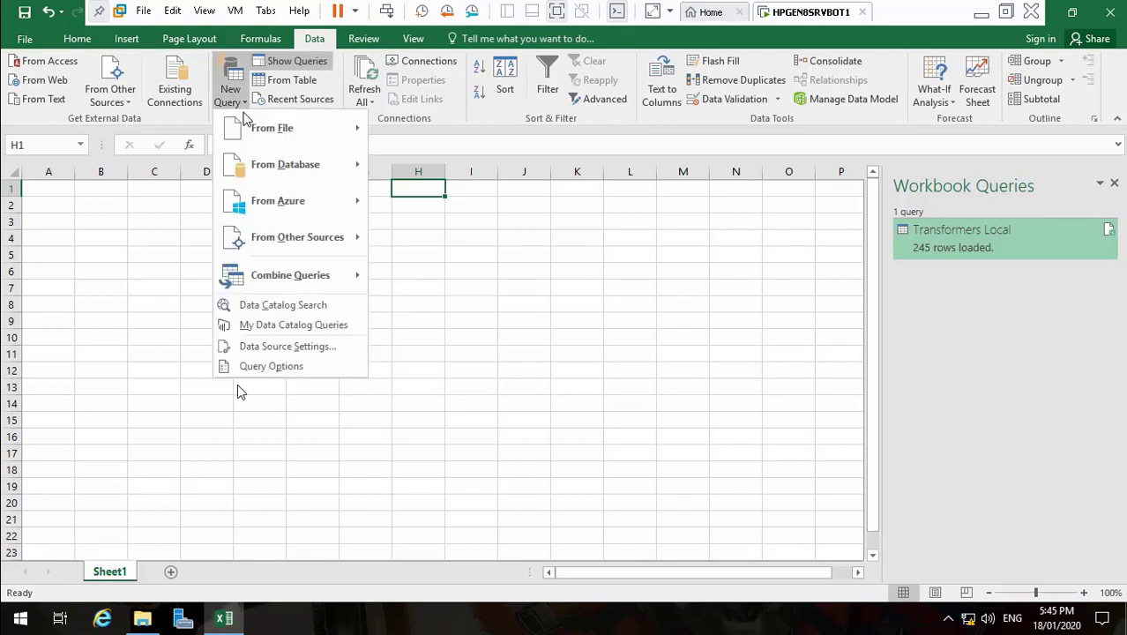
mouse_move(291, 280)
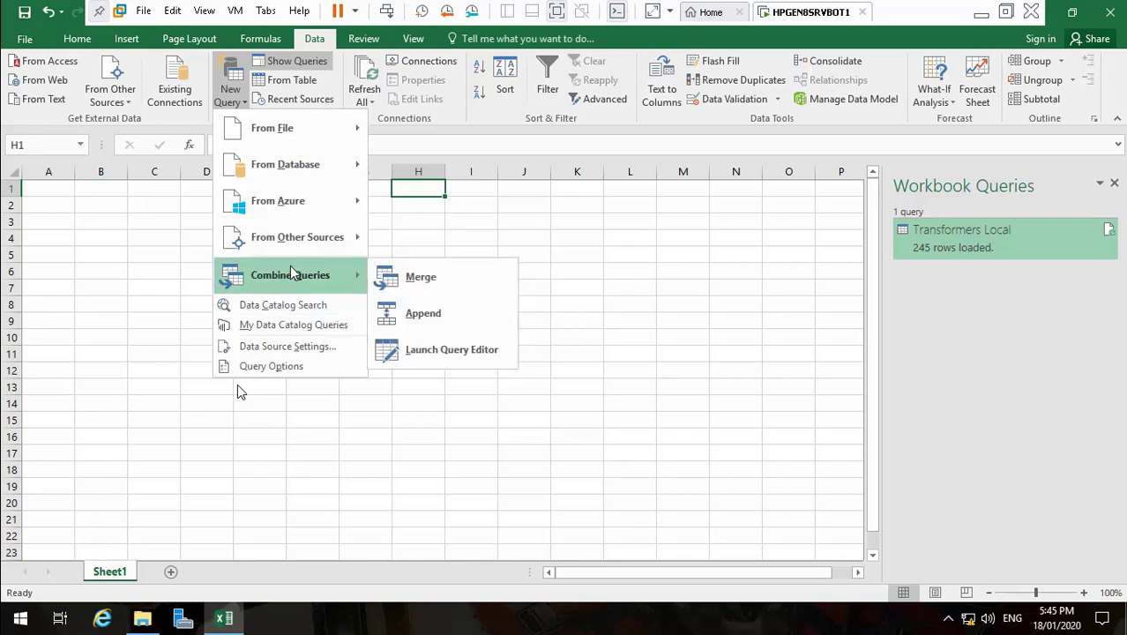
mouse_move(282, 239)
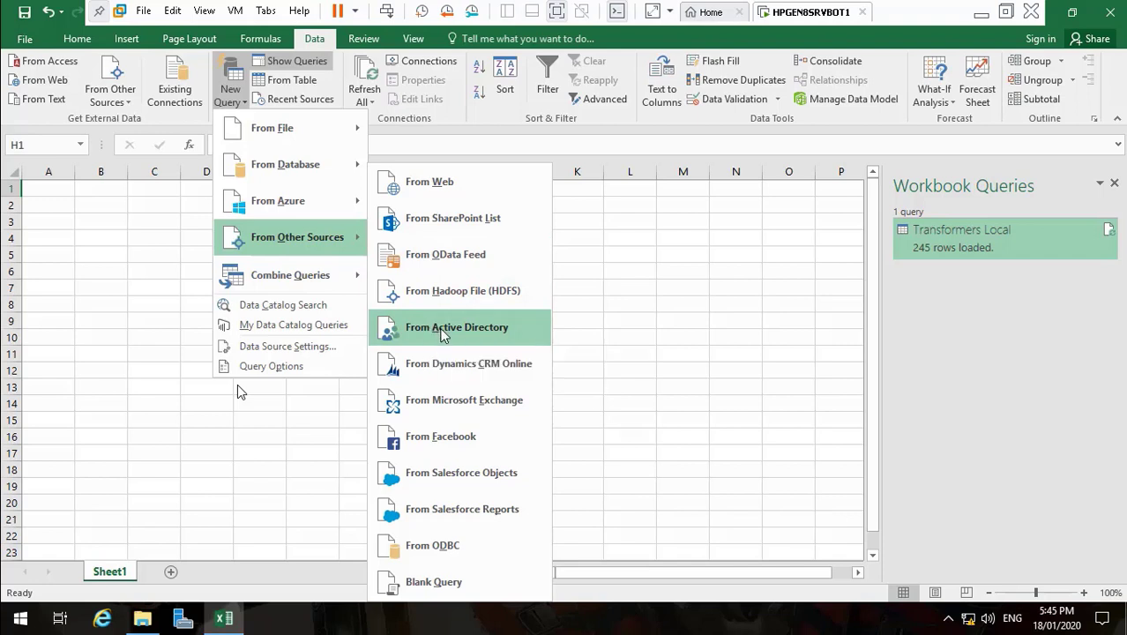
click(441, 330)
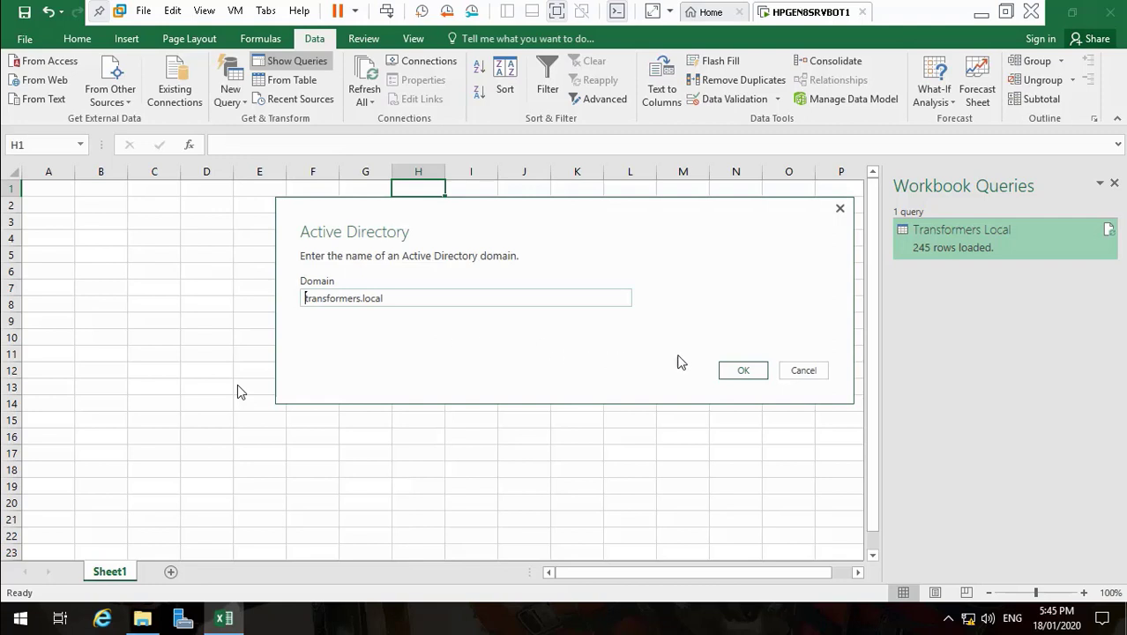
click(741, 378)
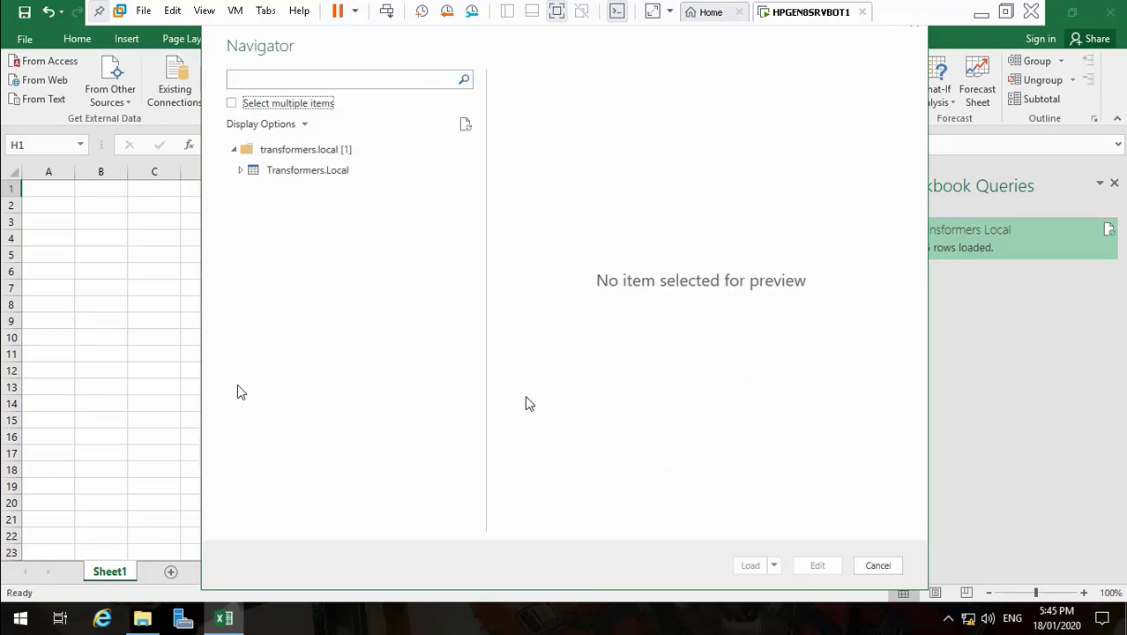
- Select Transformers.Local in the Navigator and choose Load To from the Load menu
click(330, 171)
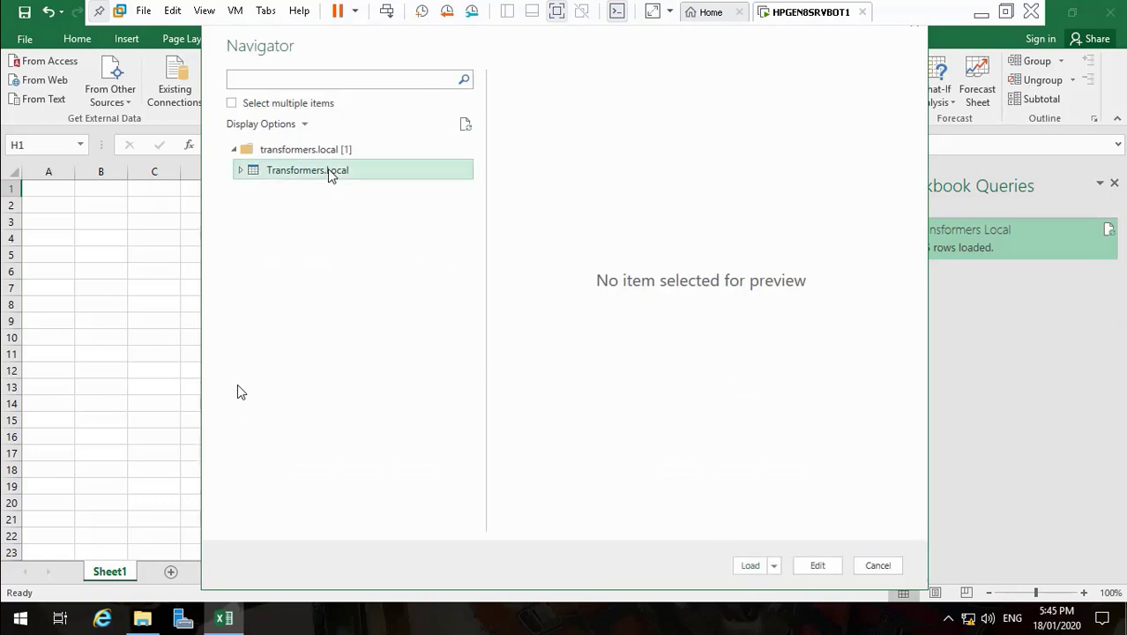
click(776, 565)
click(797, 591)
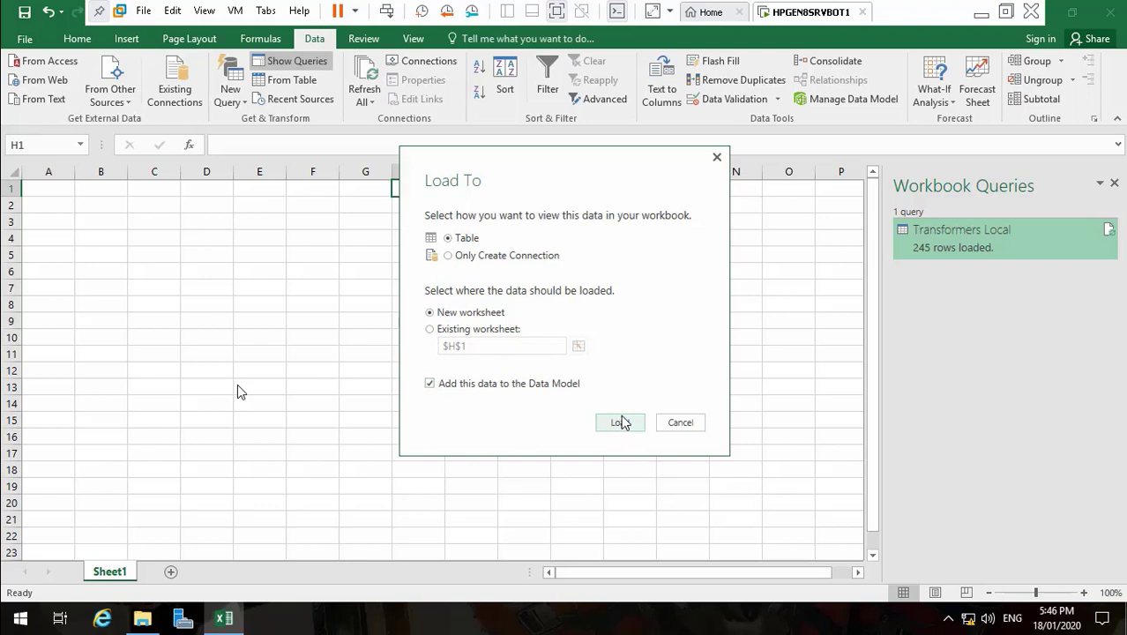
- Load Transformers Local (2) as a table at $H$1 of the existing sheet, then select columns A–G
click(434, 330)
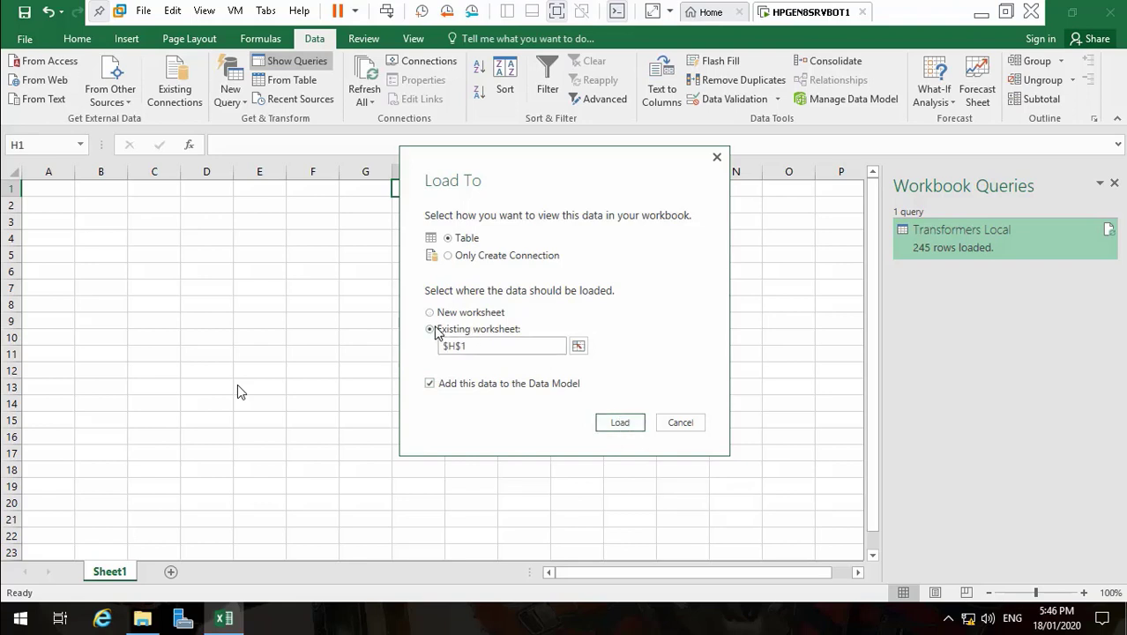
click(620, 422)
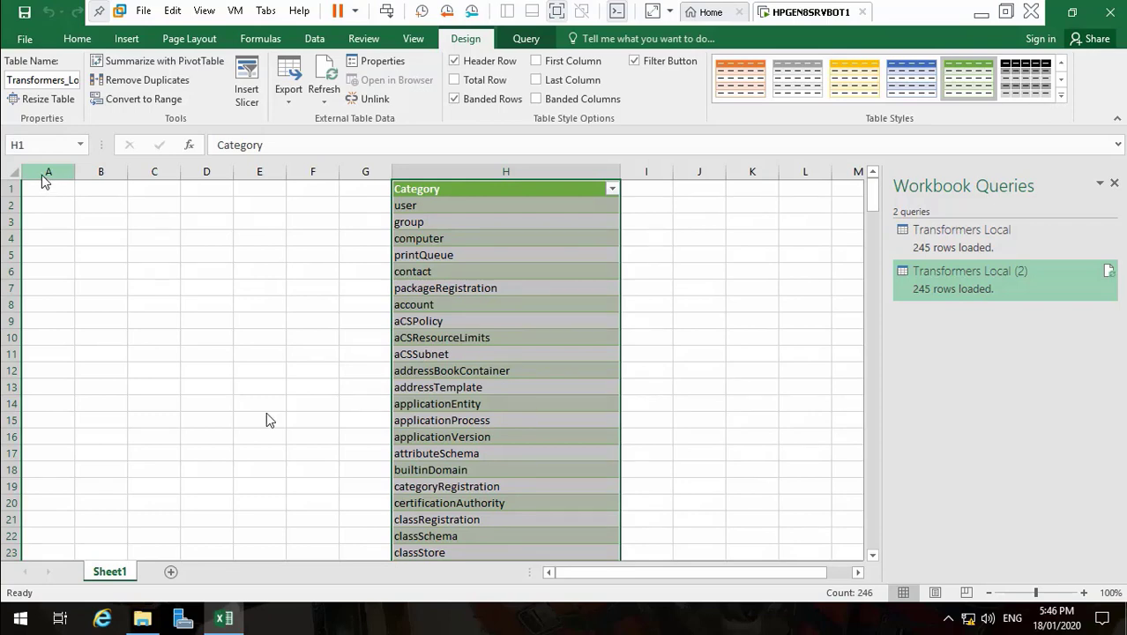
drag(42, 177, 361, 182)
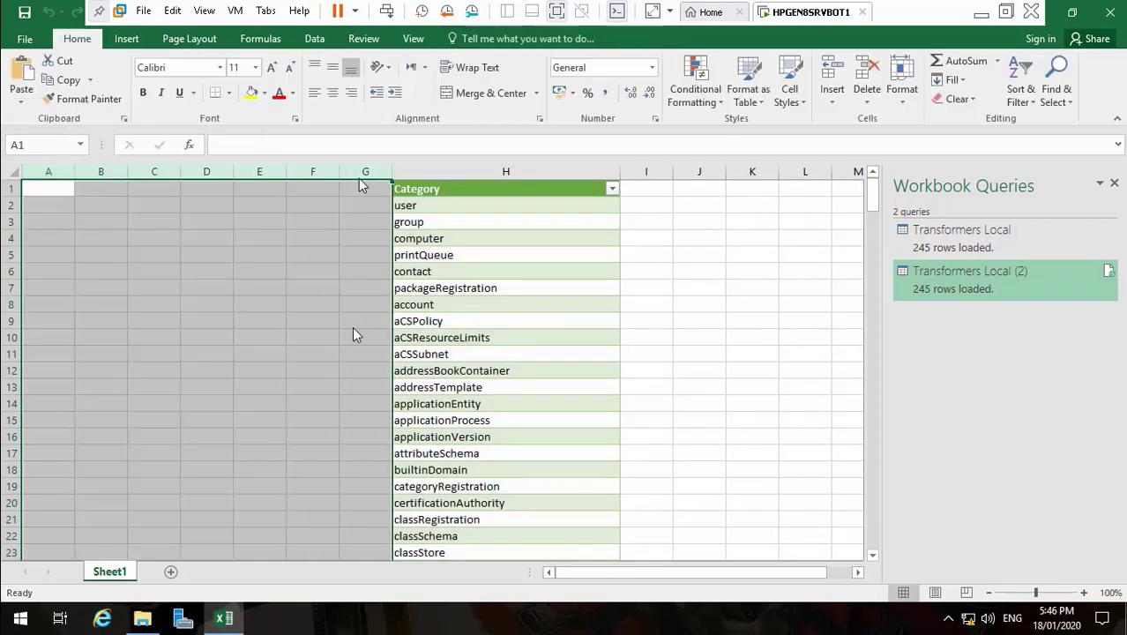
key(Escape)
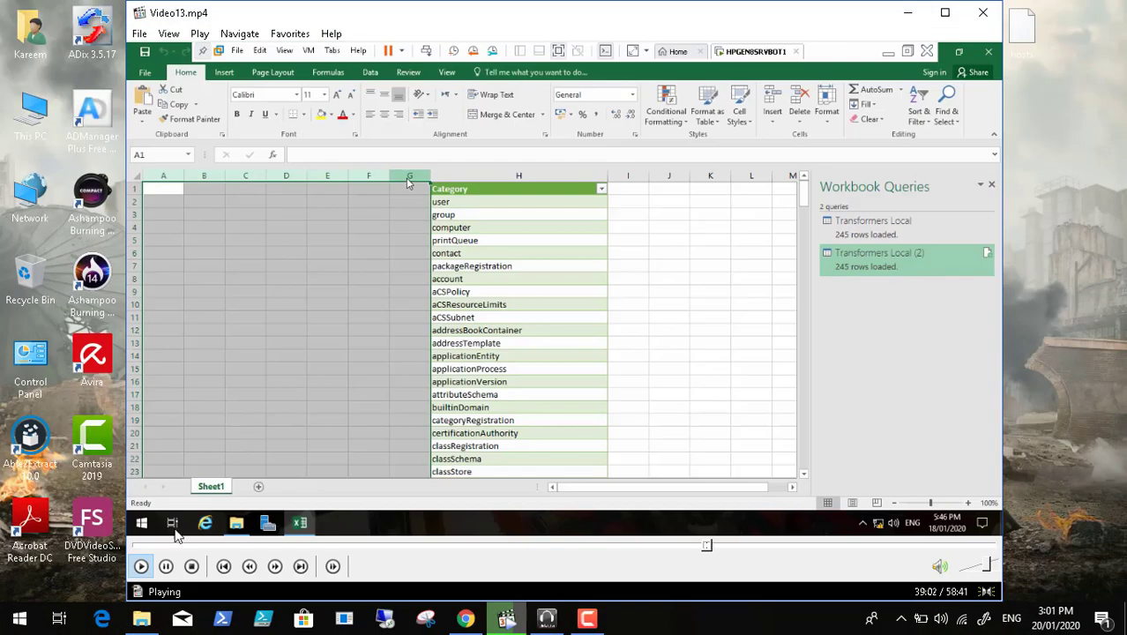
click(167, 566)
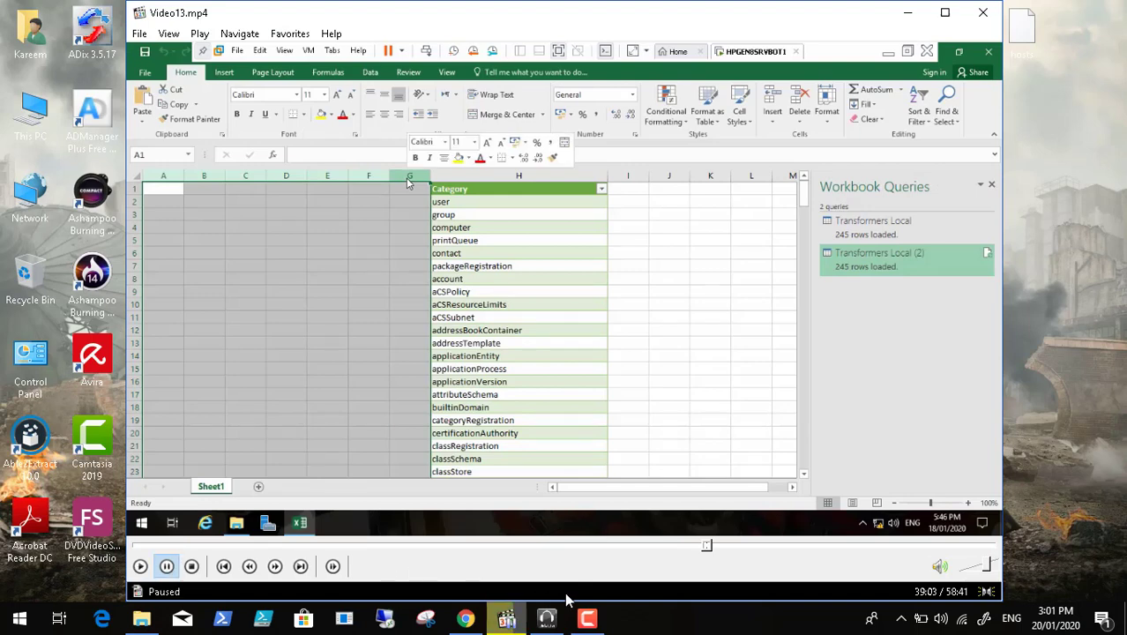
click(585, 619)
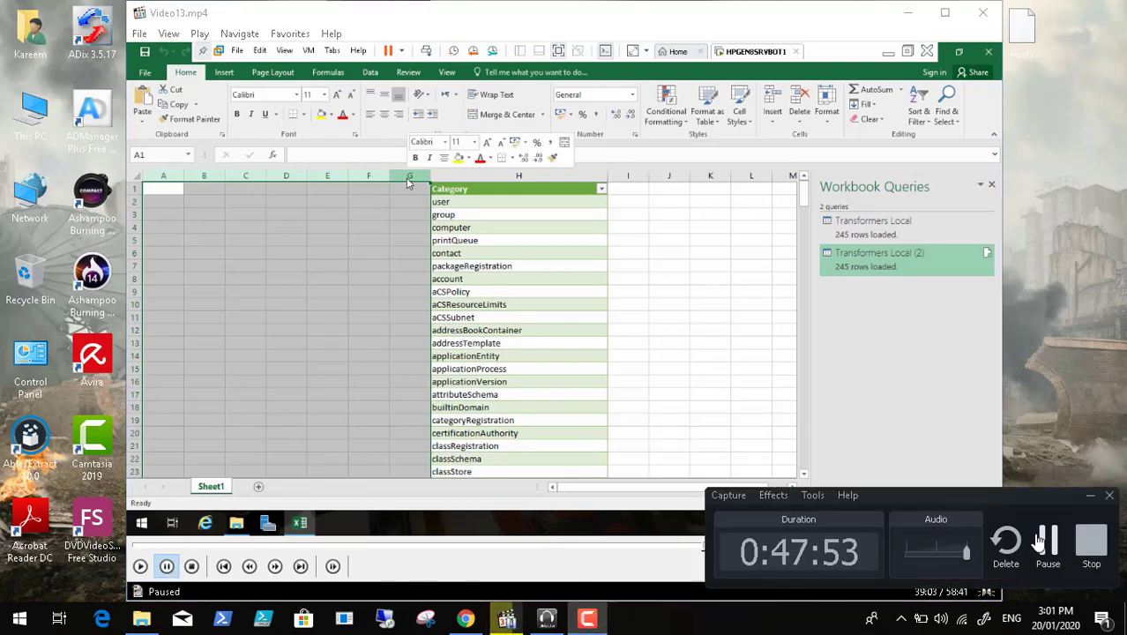
click(1048, 542)
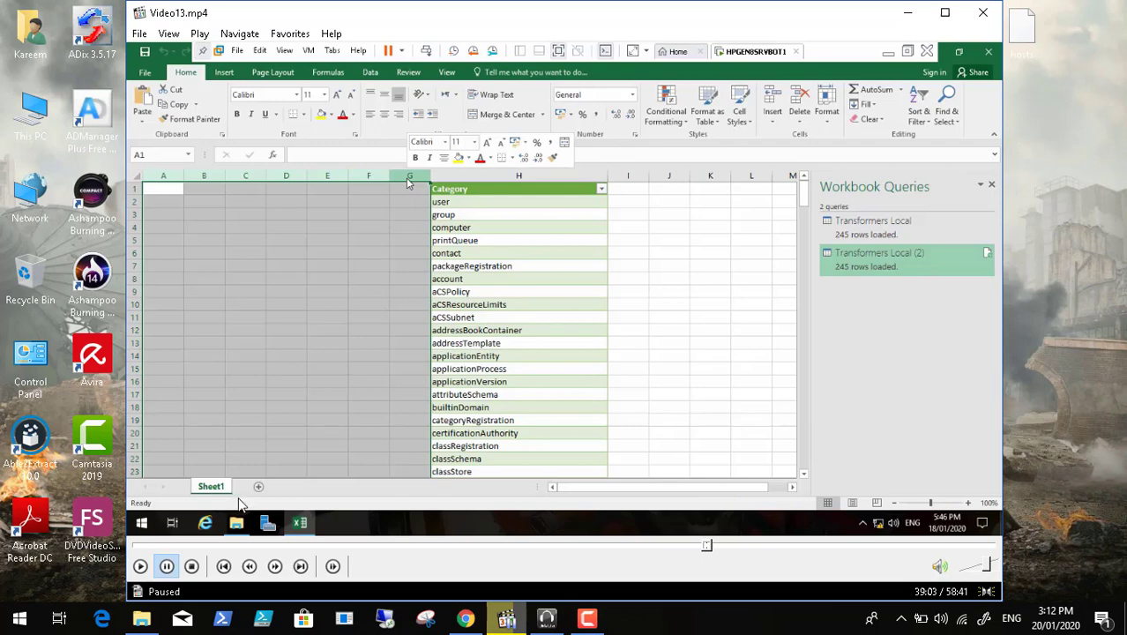
click(140, 566)
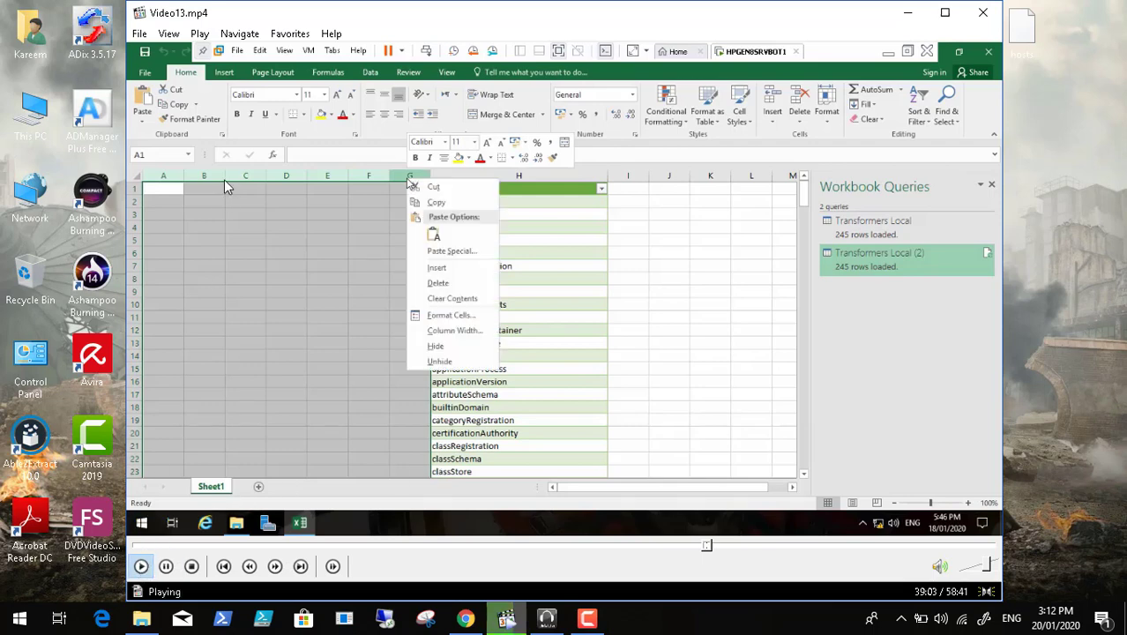
click(168, 34)
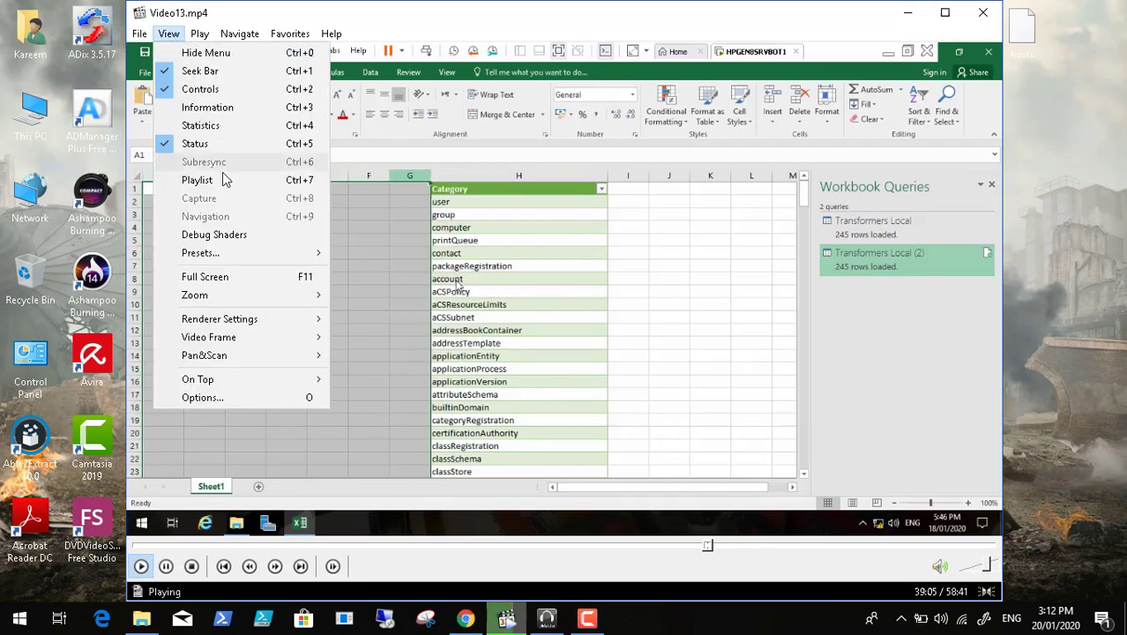
click(246, 279)
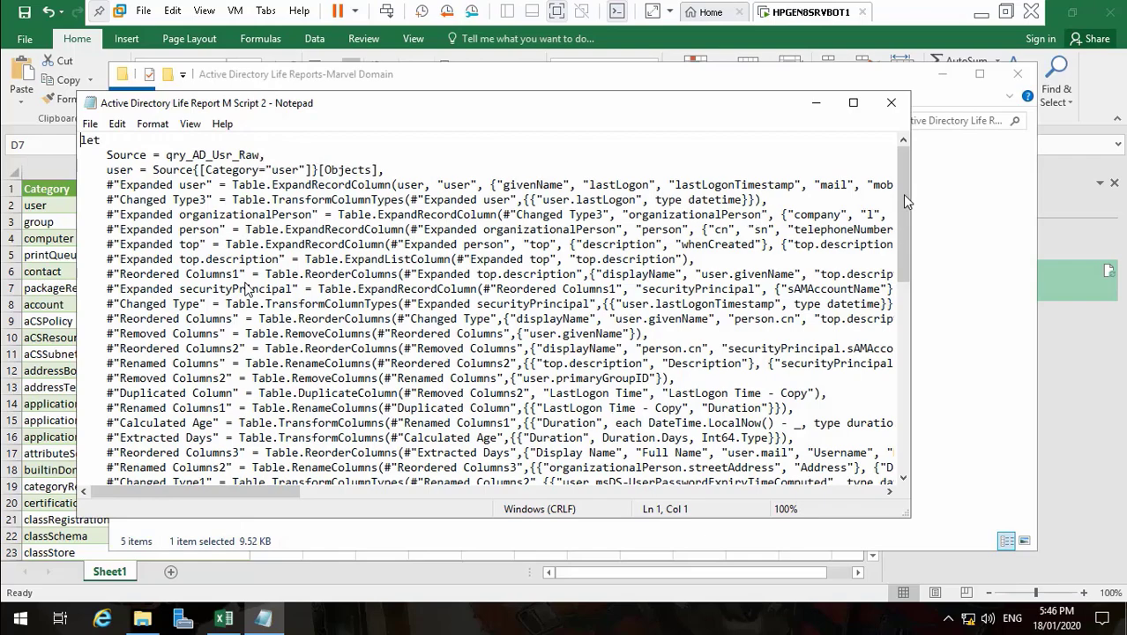
- Copy the query name qry_AD_Usr_Raw from the M script, then maximize Notepad to review the code
drag(904, 199, 928, 399)
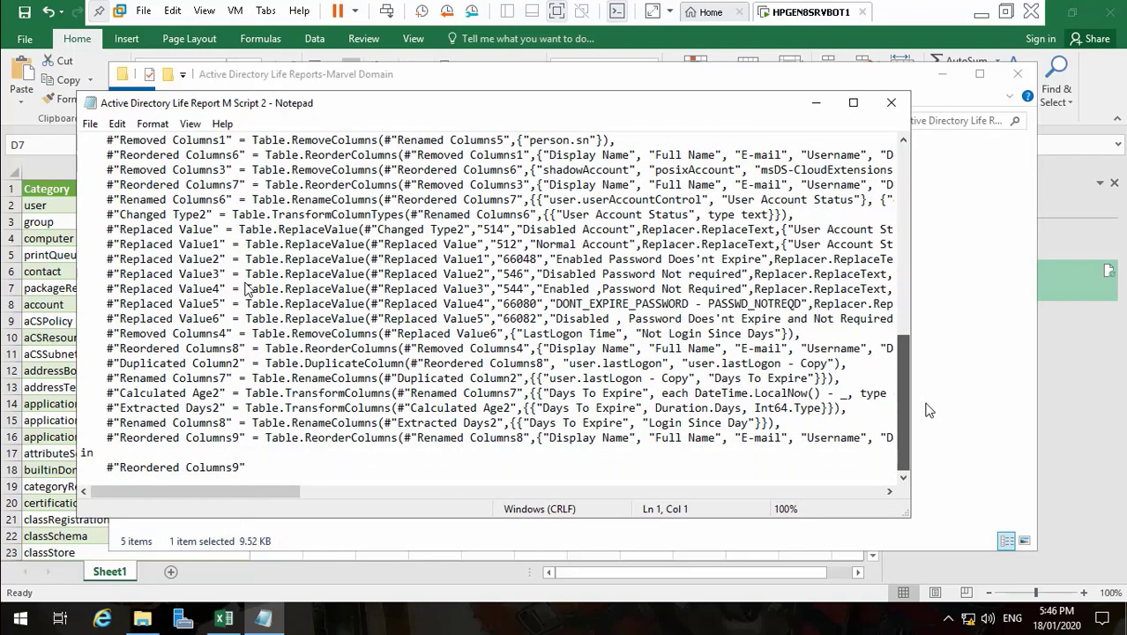
drag(929, 410, 926, 177)
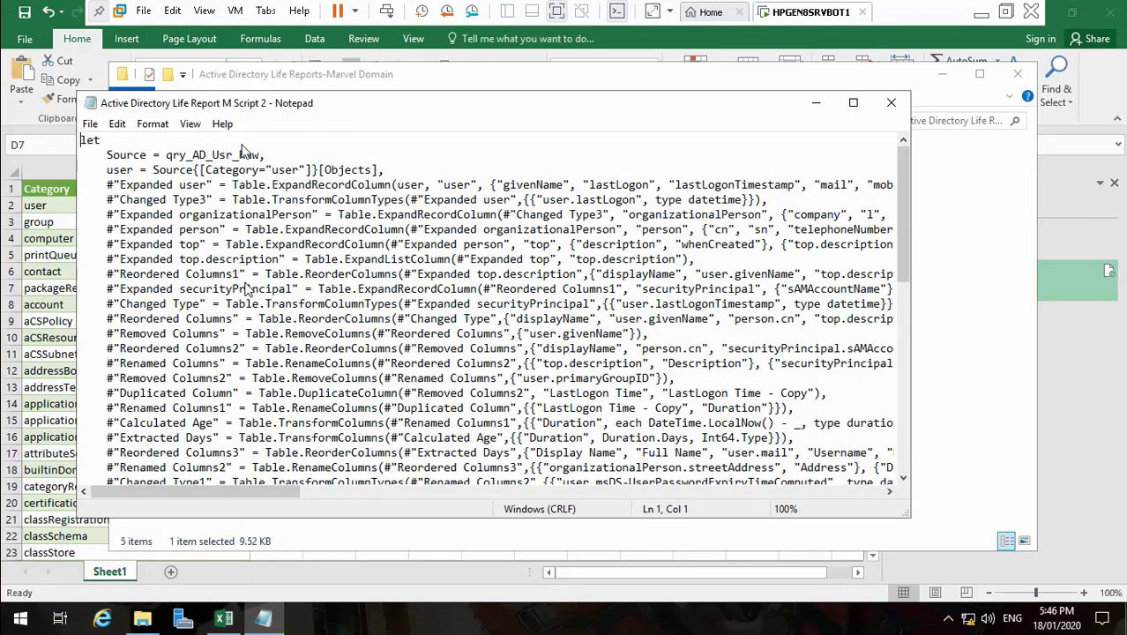
drag(260, 156, 168, 161)
right_click(186, 160)
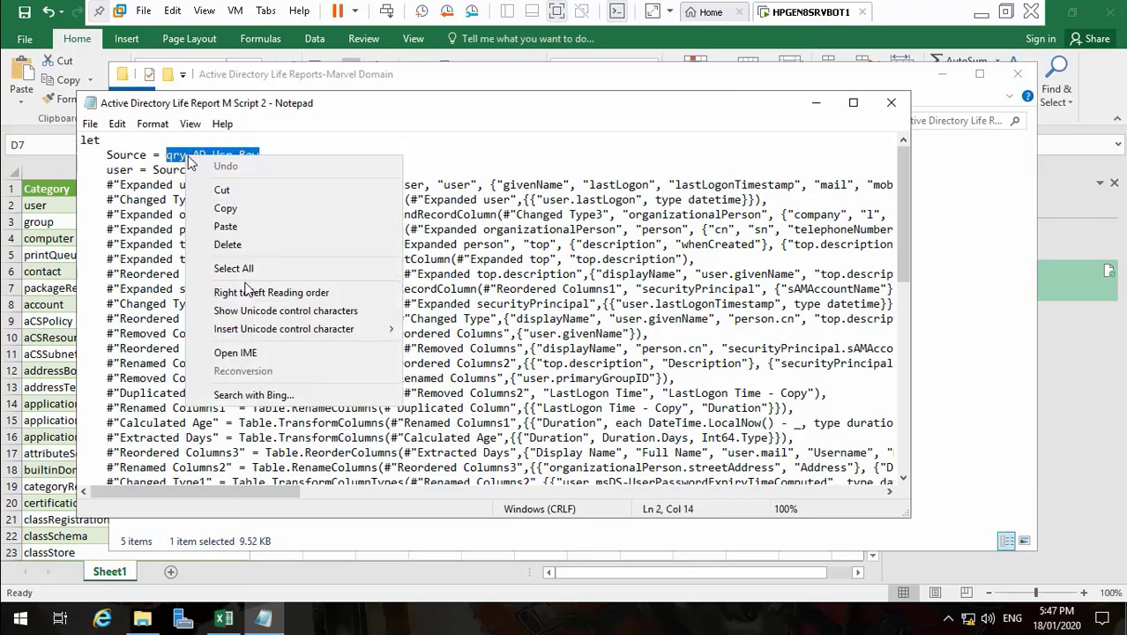
click(228, 209)
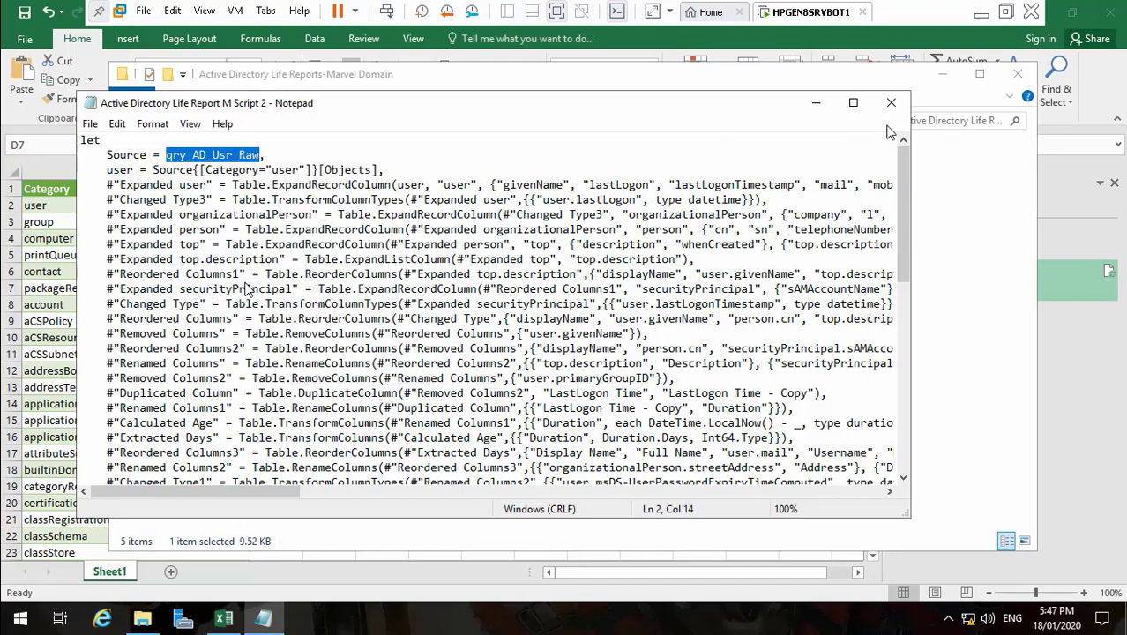
click(853, 102)
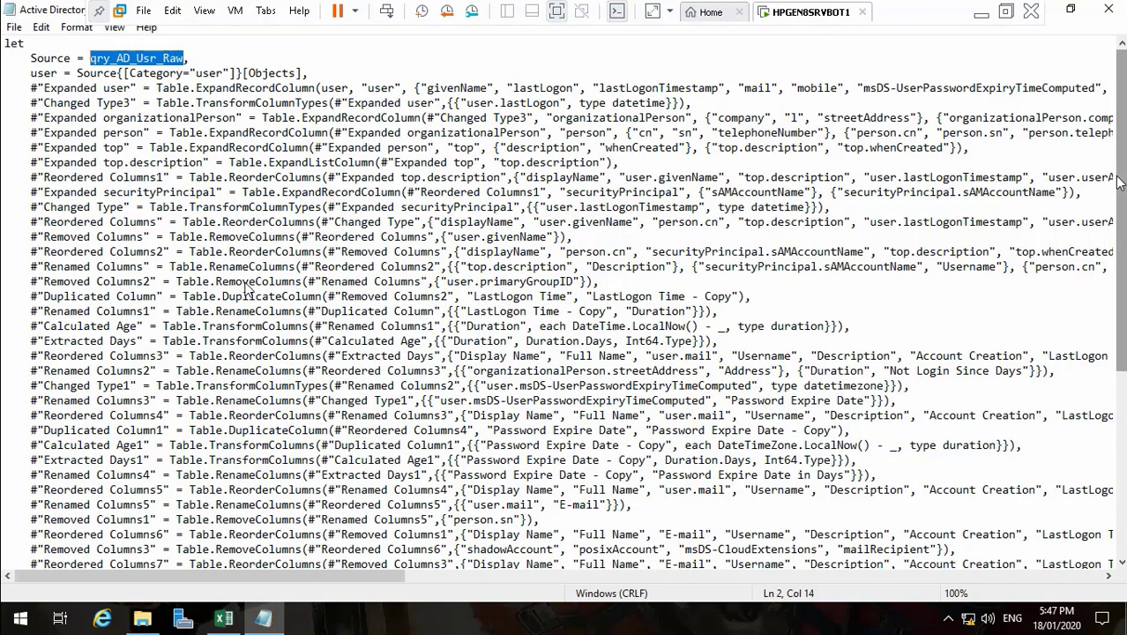
scroll(248, 289, down, 7)
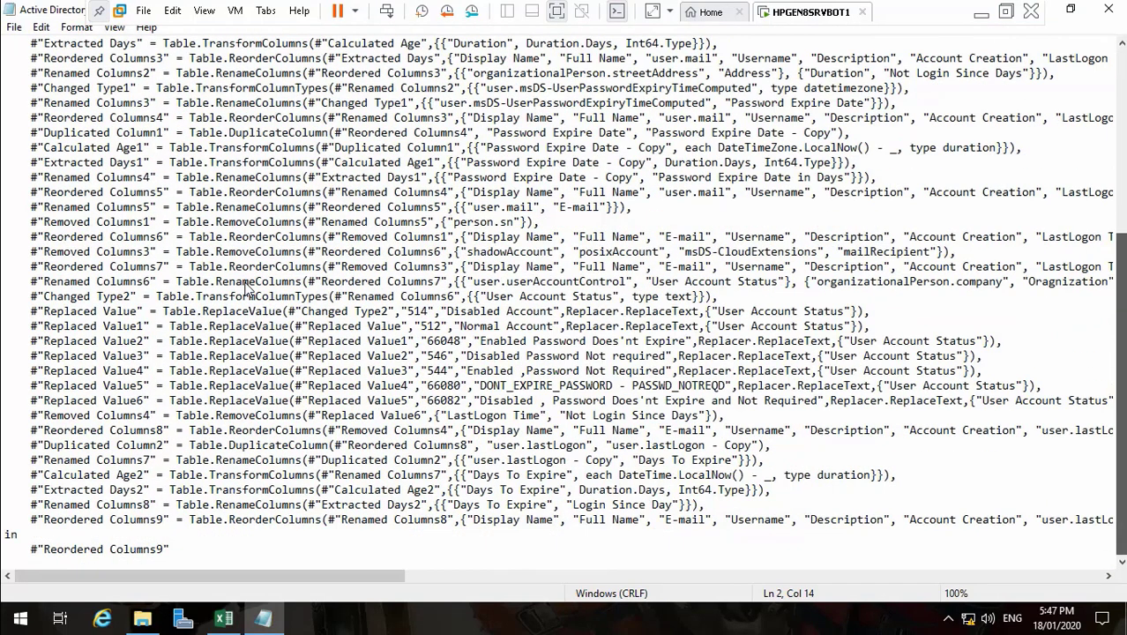
scroll(248, 289, up, 15)
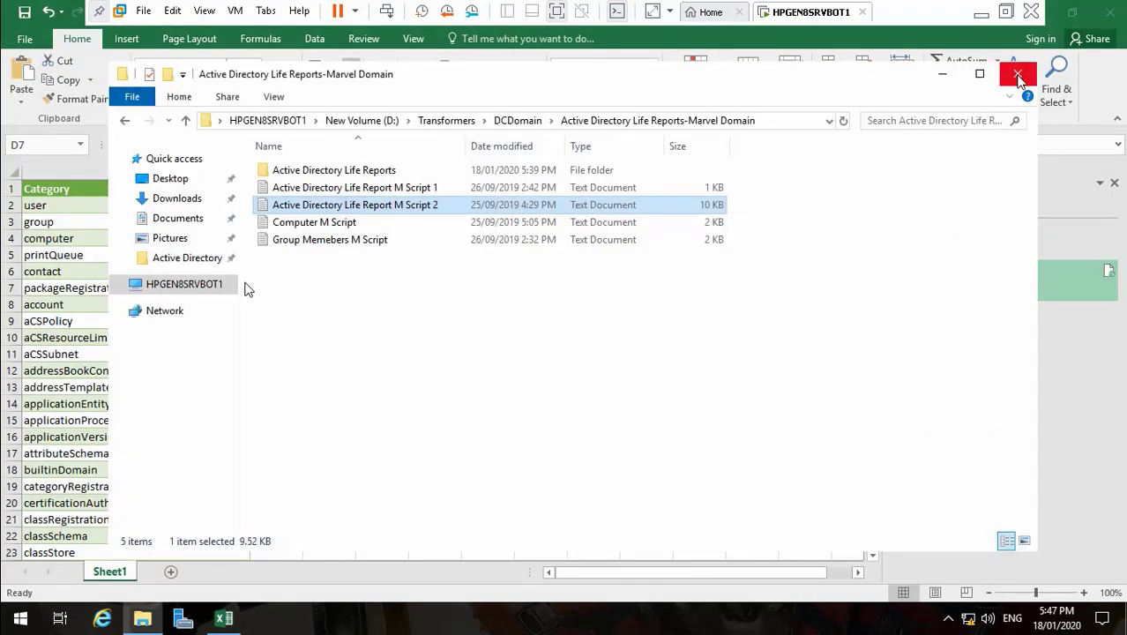
- Return to Excel and bring up the context menu for the Transformers Local query
click(942, 76)
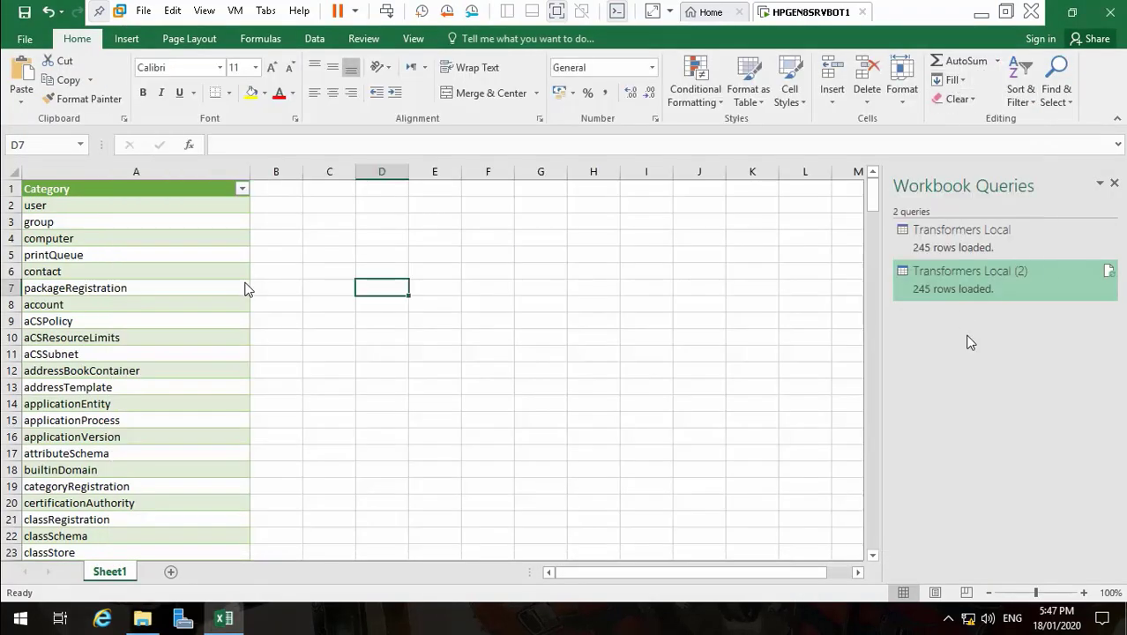
click(959, 240)
right_click(960, 240)
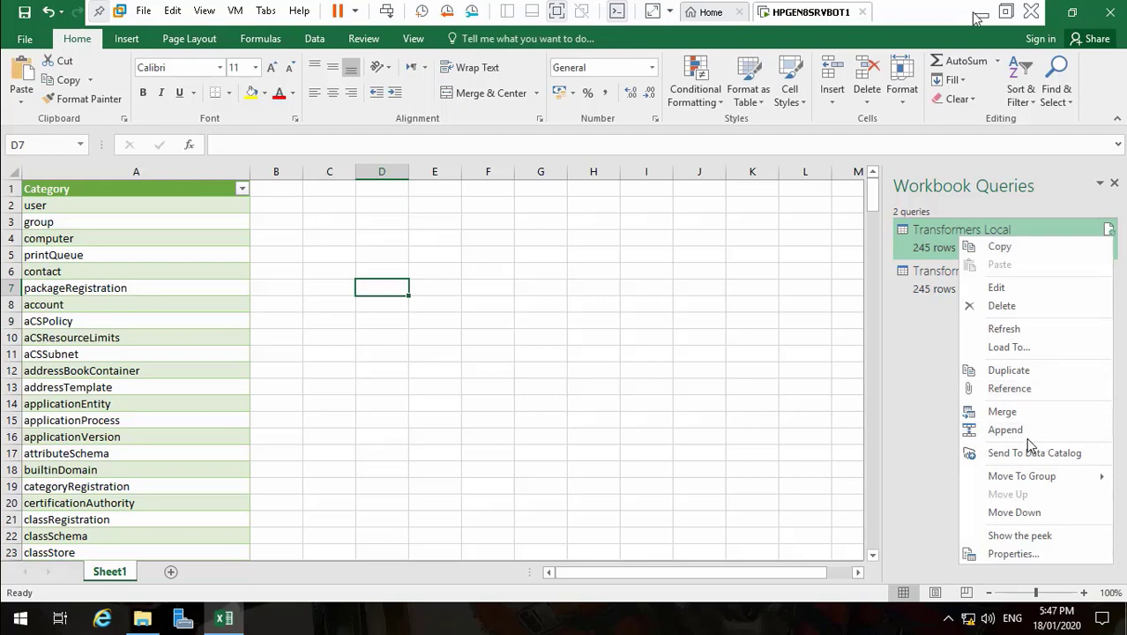
double_click(443, 444)
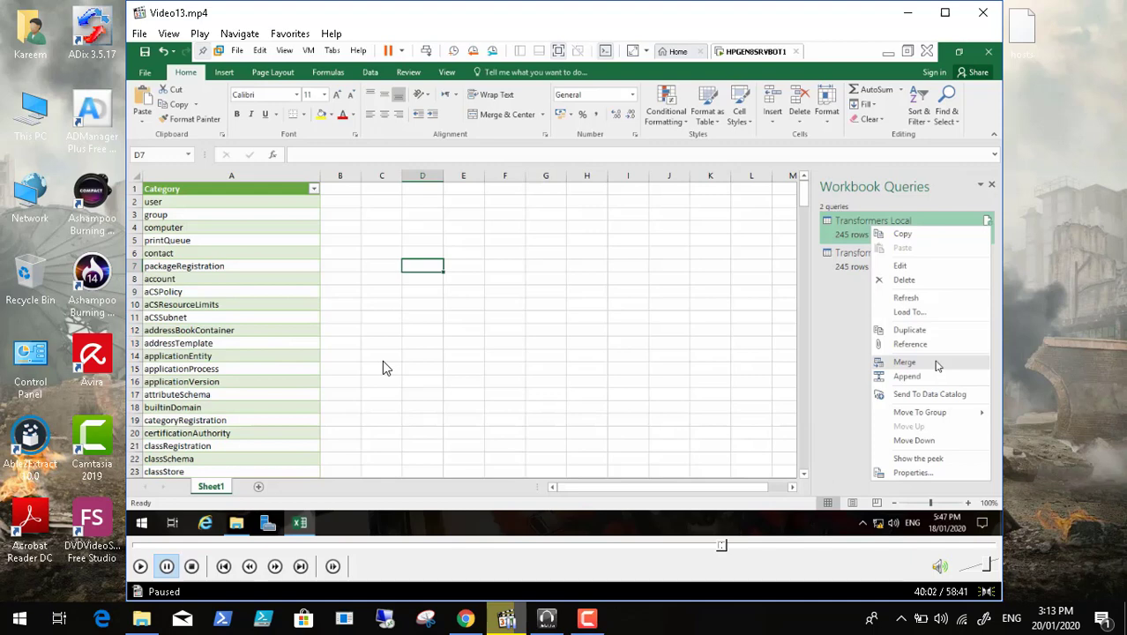
- Resume the tutorial video and switch Media Player Classic to View > Full Screen
click(587, 618)
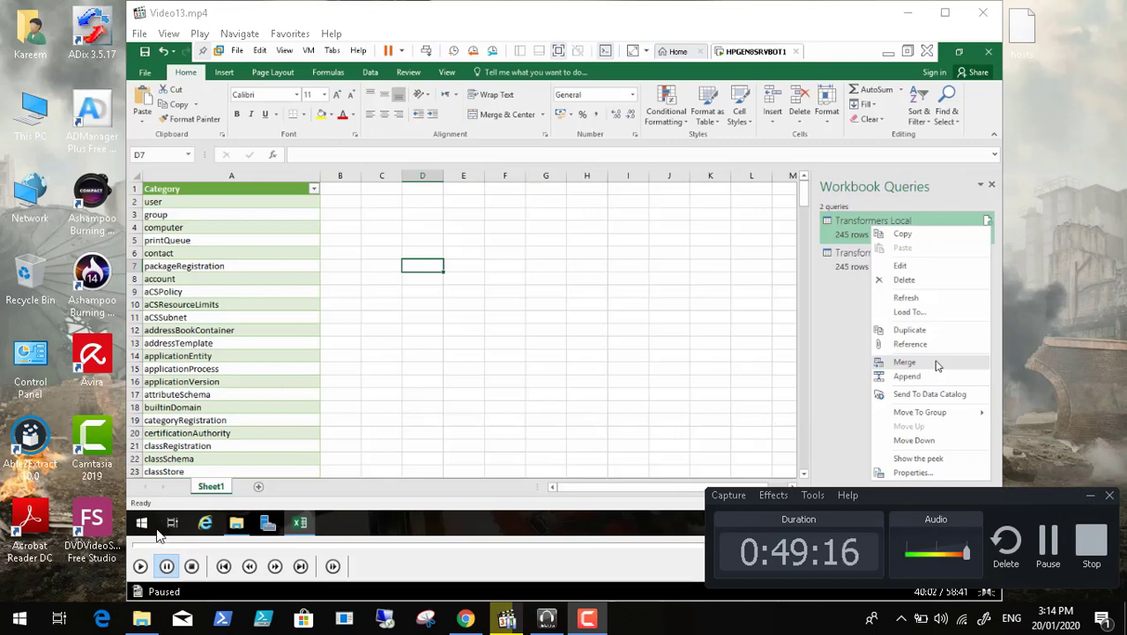
click(141, 567)
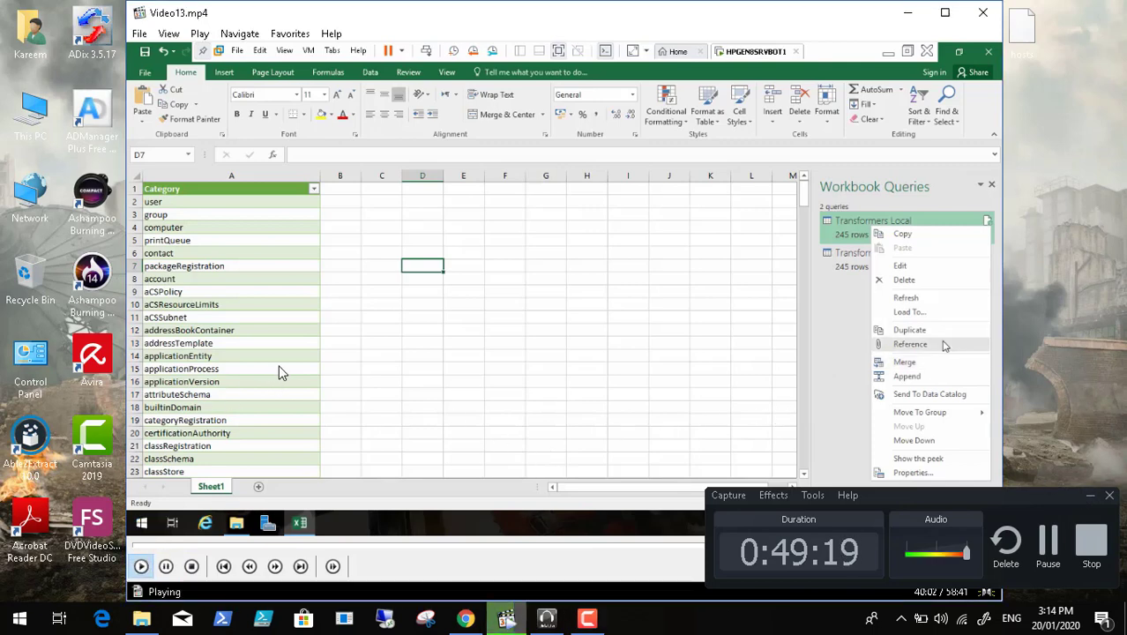
click(1090, 497)
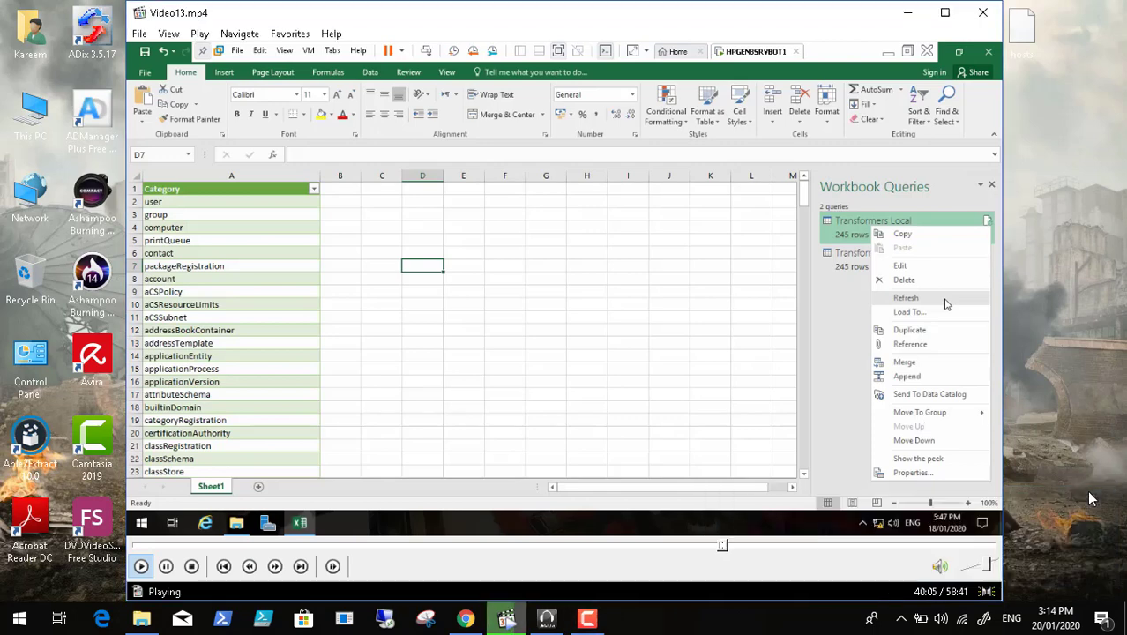
click(168, 34)
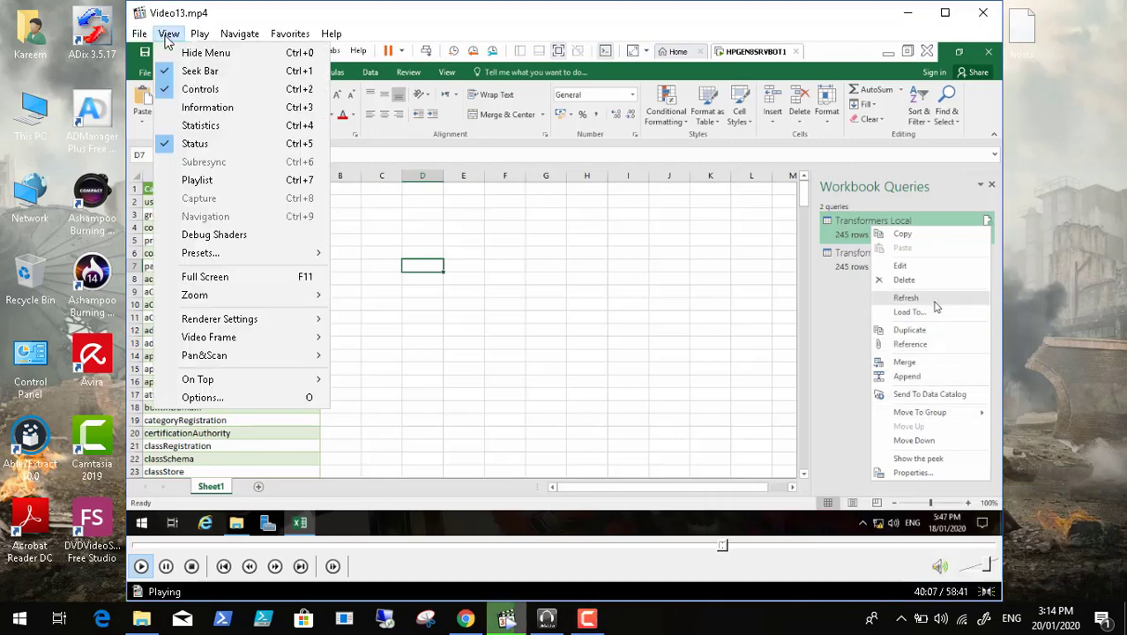
click(205, 277)
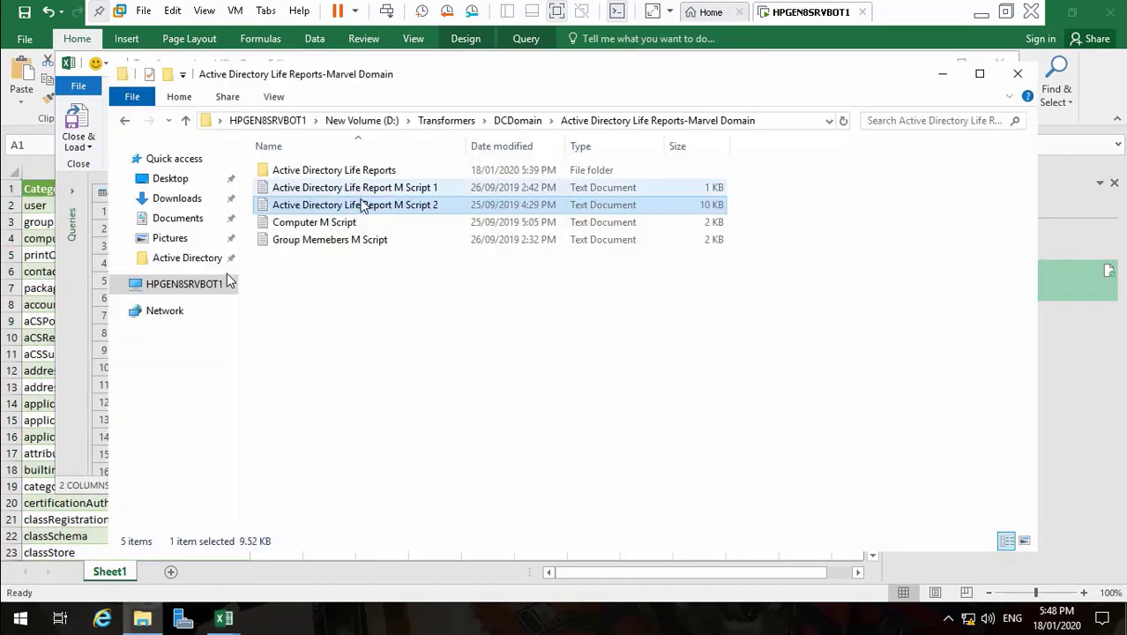
- Copy the entire Active Directory Life Report M Script 2 text from Notepad
double_click(361, 205)
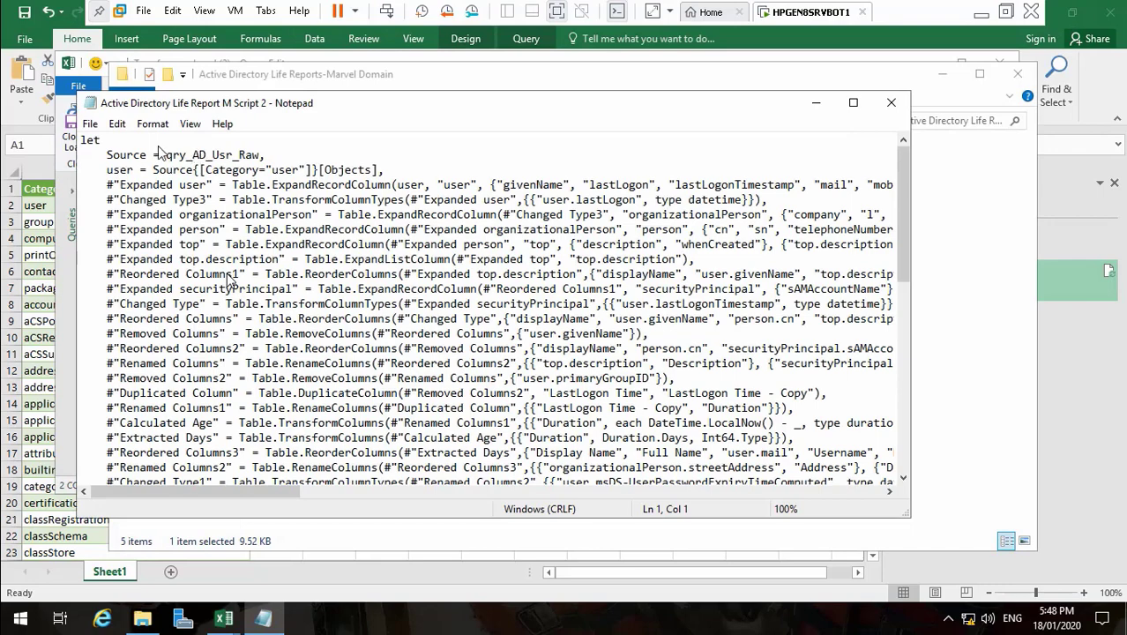
key(ctrl+a)
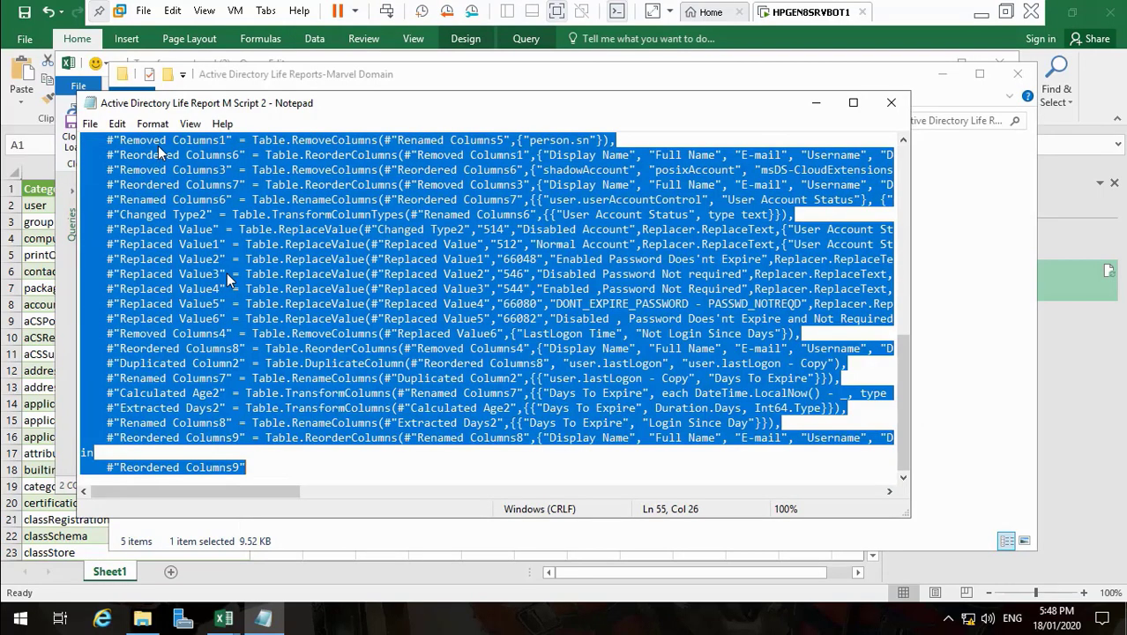
right_click(159, 153)
click(256, 189)
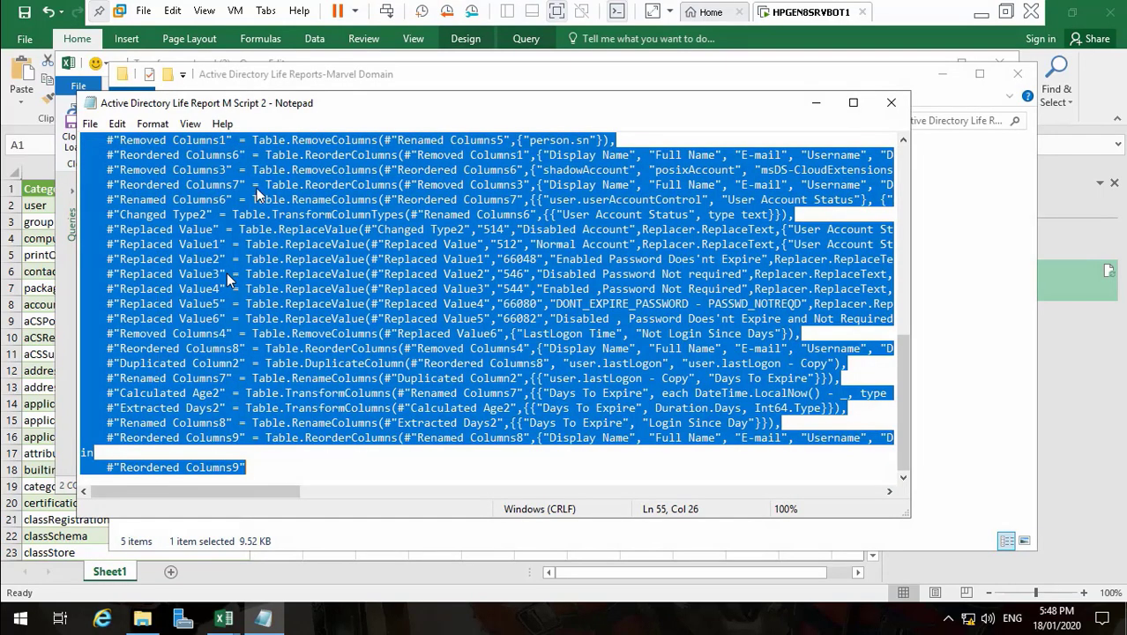
- In the Advanced Editor for Transformers Local (2), replace the existing code with the copied script
click(816, 110)
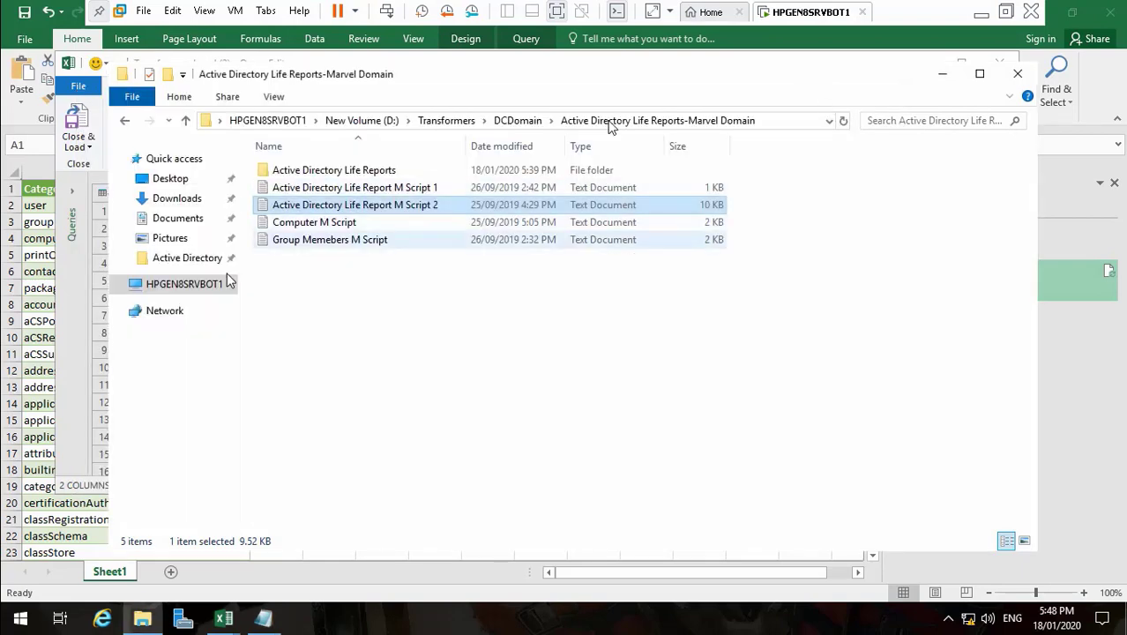
click(942, 74)
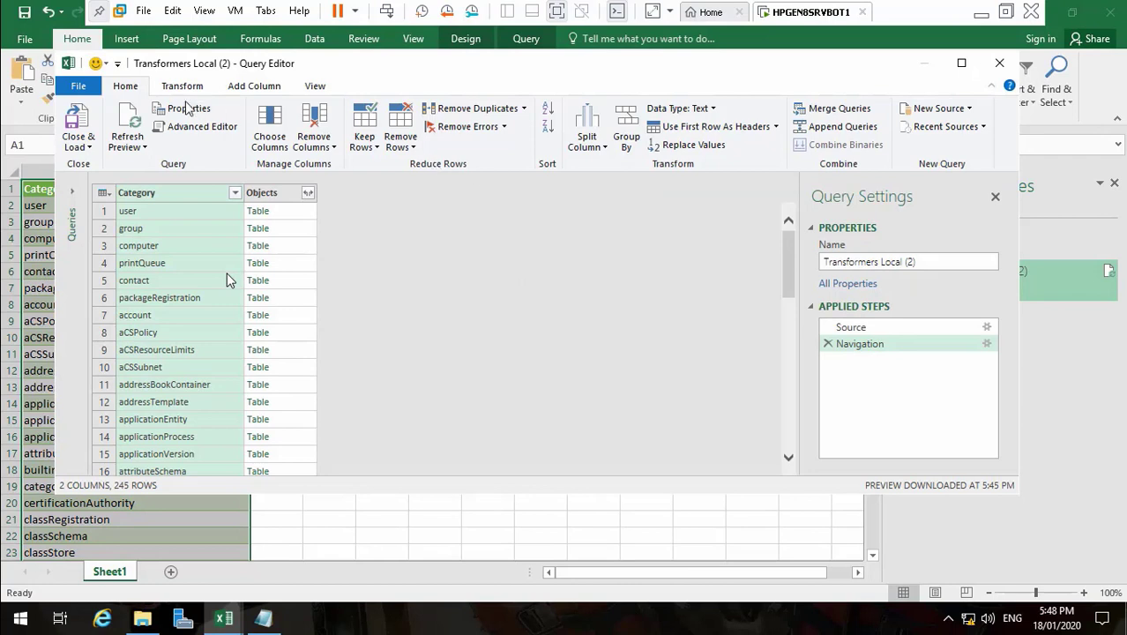
click(196, 127)
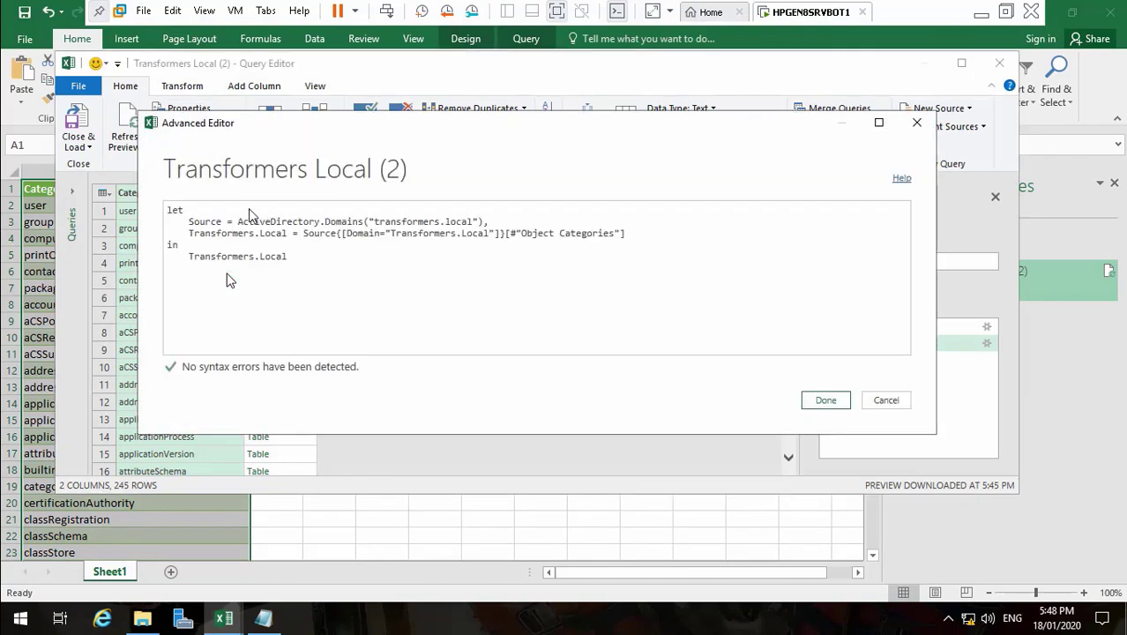
key(ctrl+a)
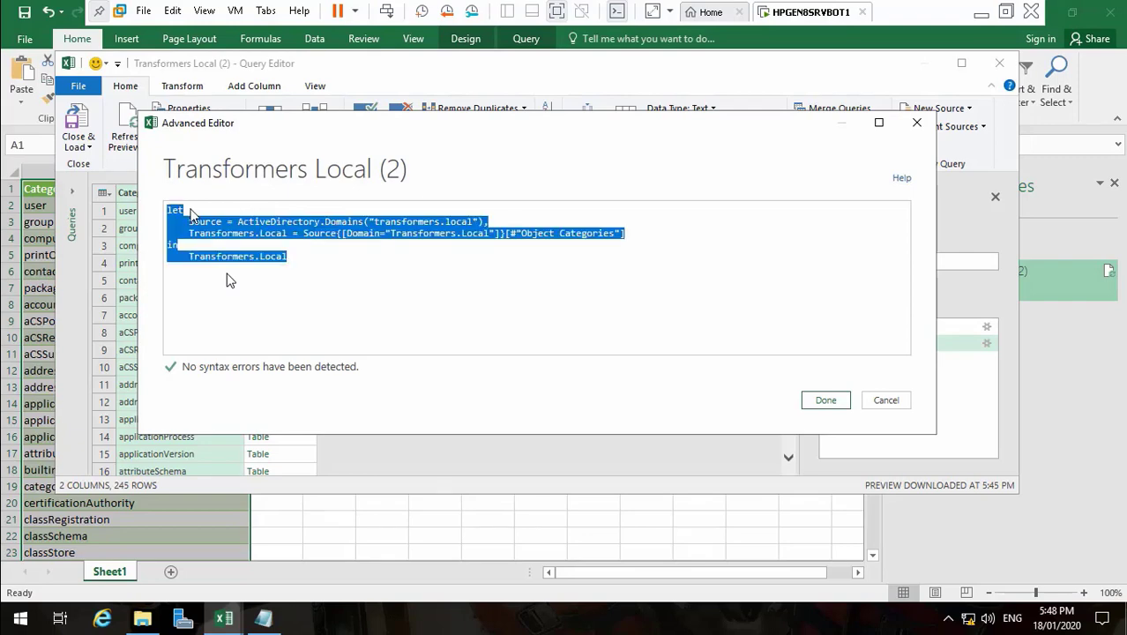
key(Delete)
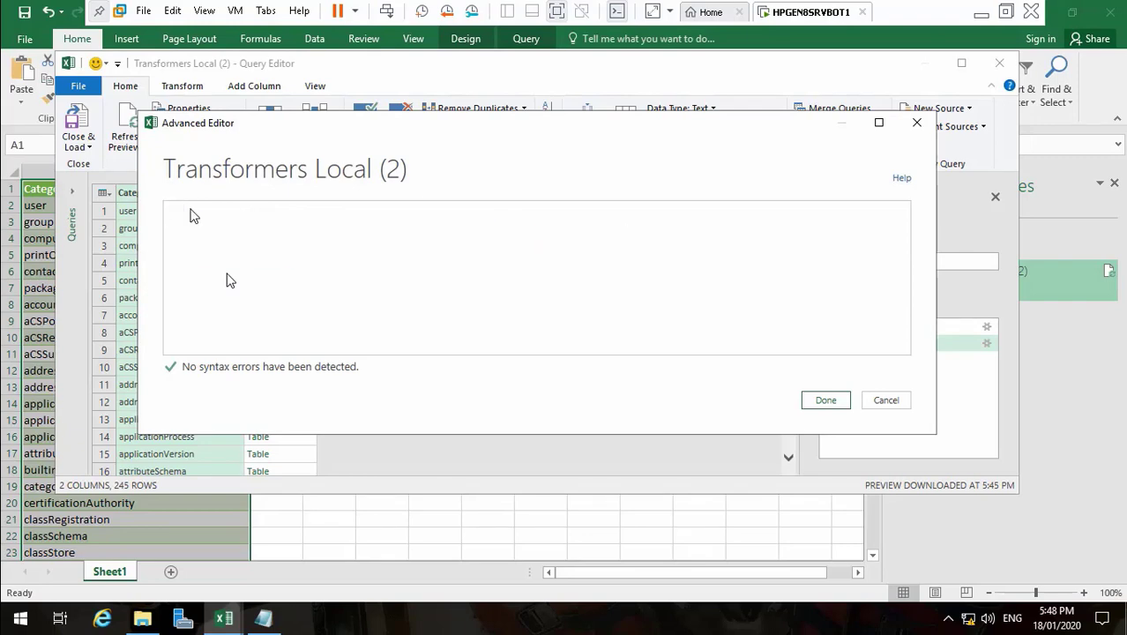
key(ctrl+v)
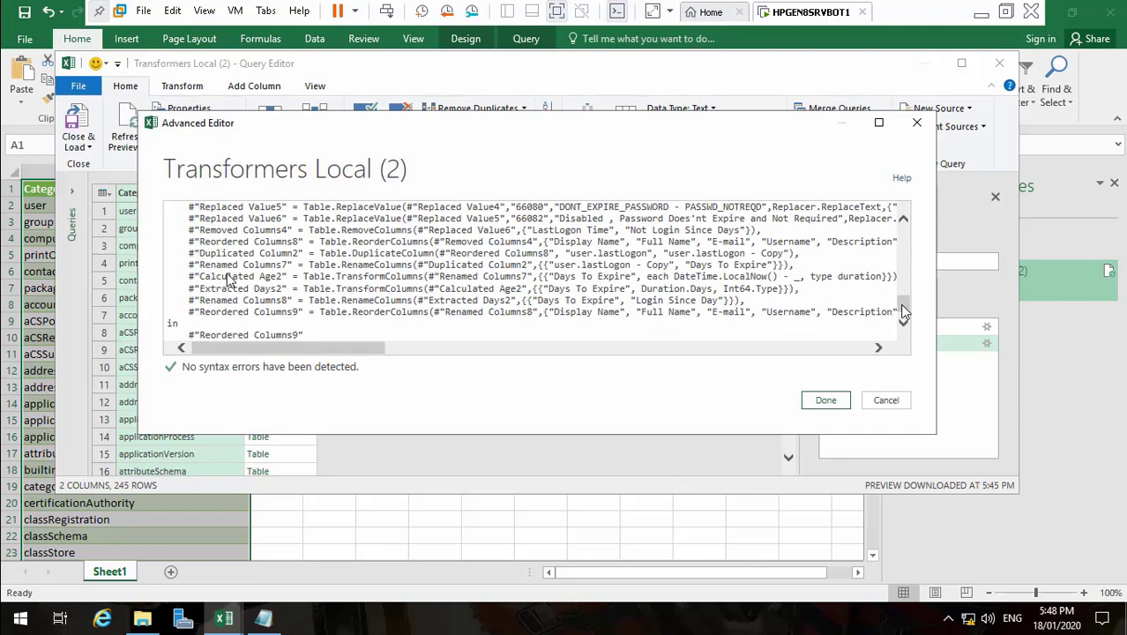
drag(901, 306, 917, 199)
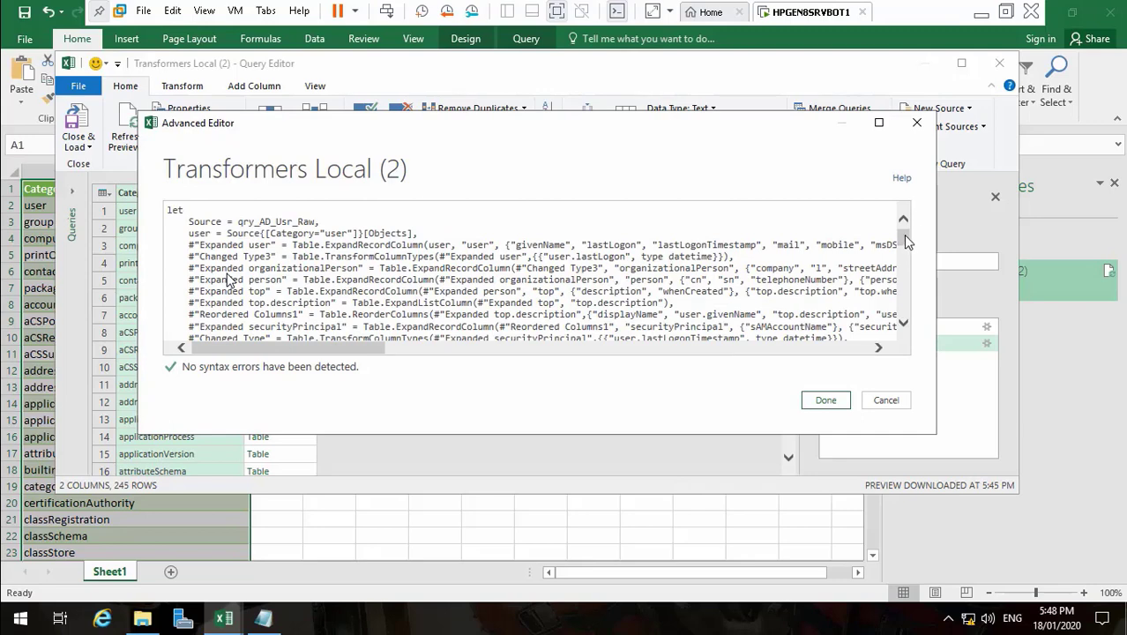
drag(903, 234, 908, 310)
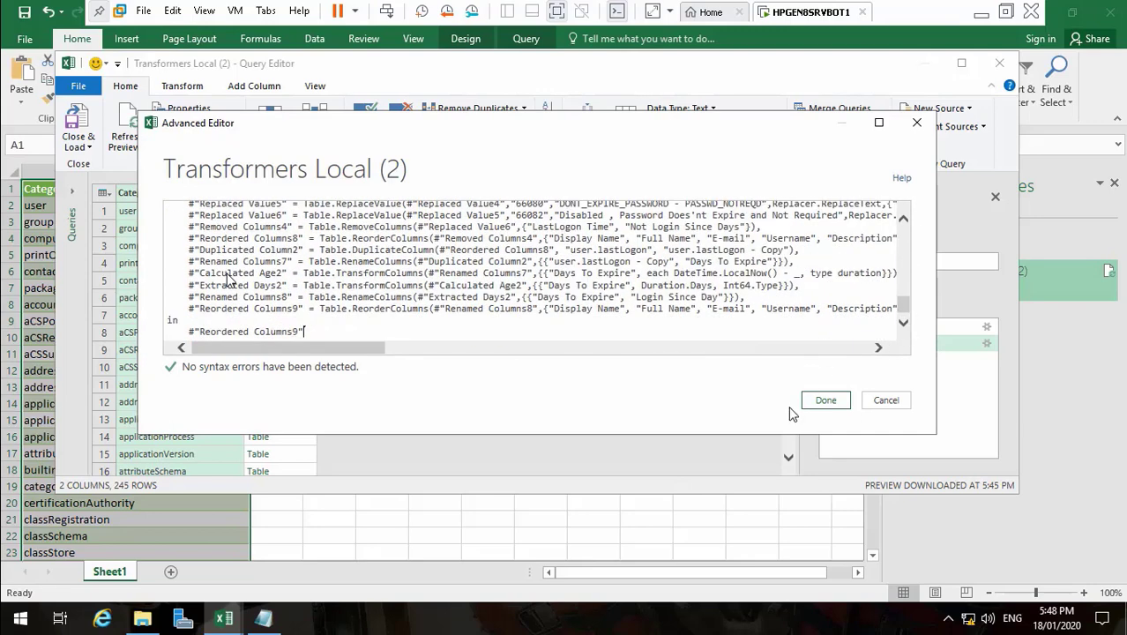
- Apply the code with Done and scroll the preview through the 17 columns, Display Name to OU Place
click(827, 402)
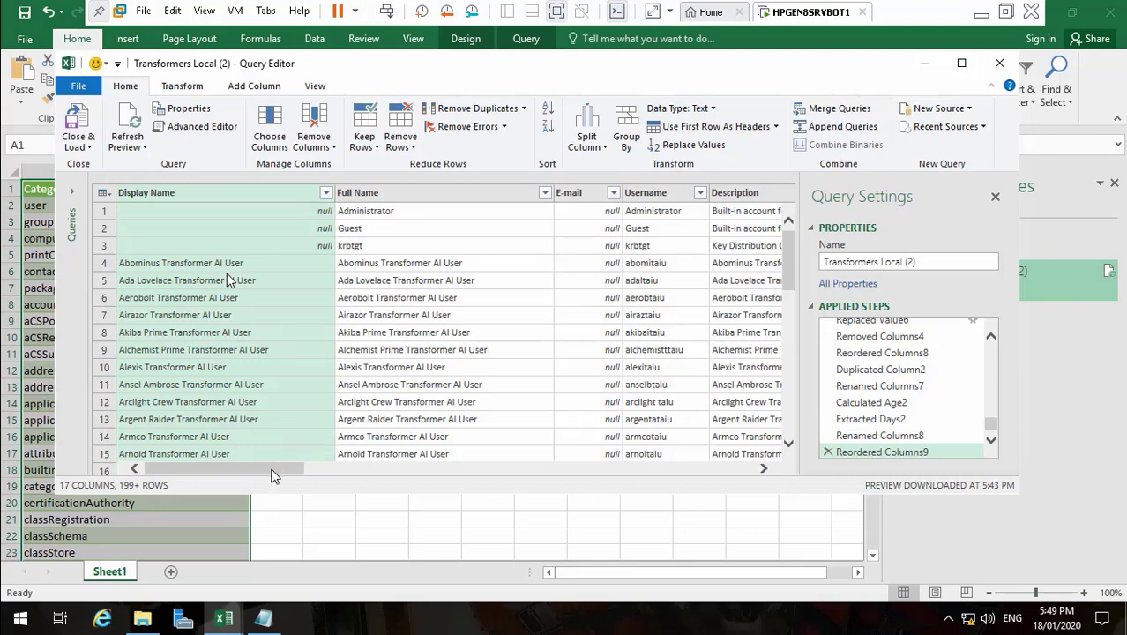
drag(272, 475, 517, 464)
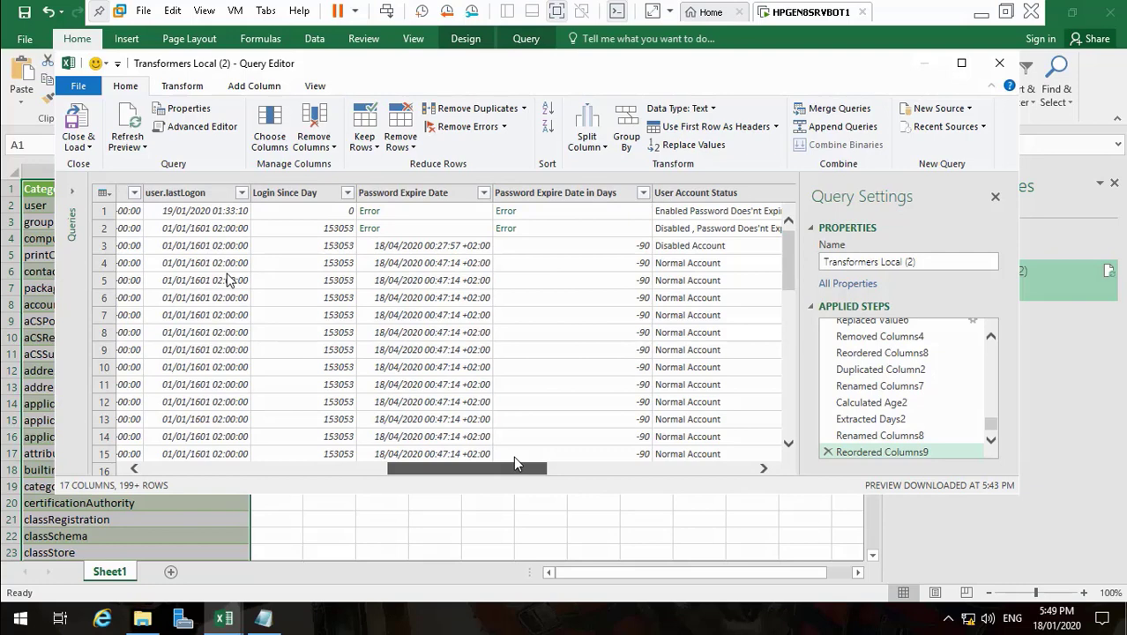
drag(515, 458, 595, 465)
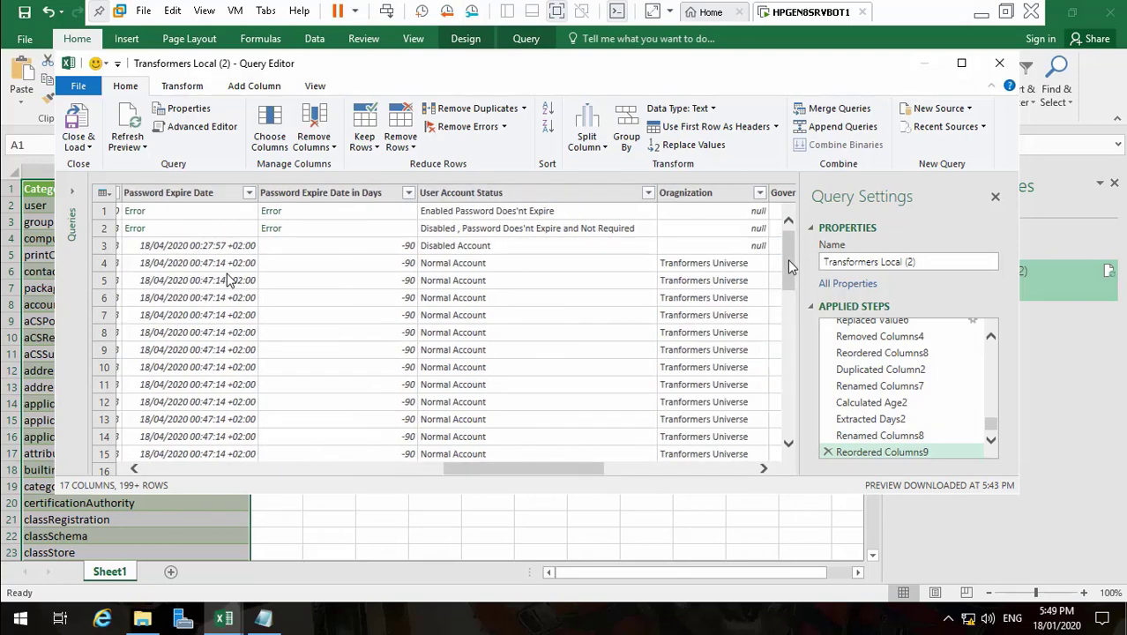
drag(788, 260, 788, 231)
drag(569, 465, 730, 474)
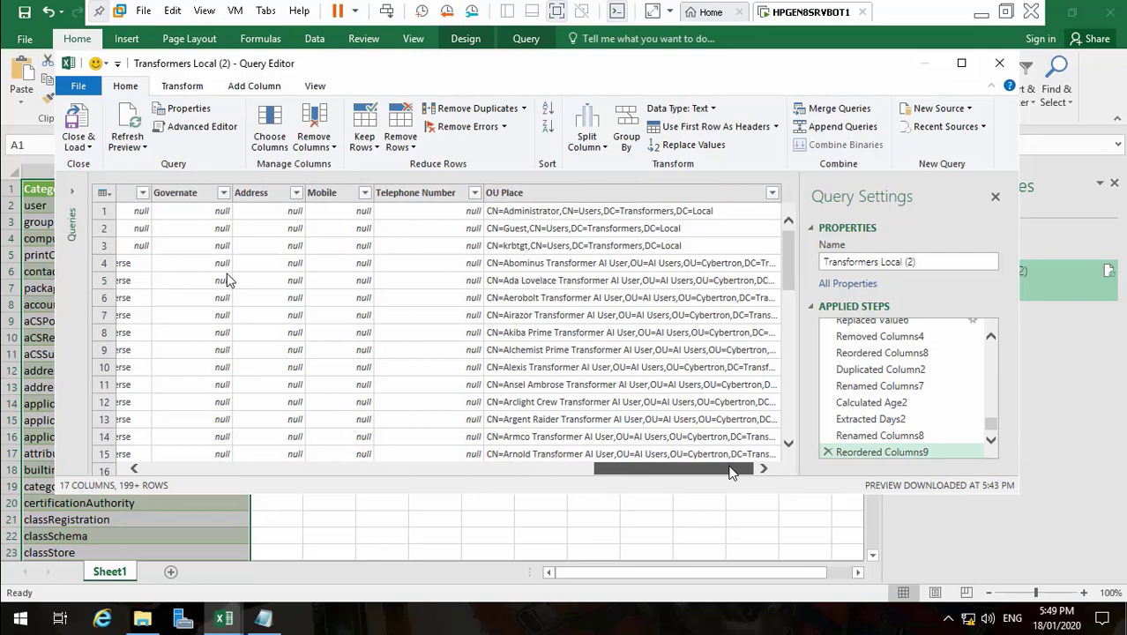
drag(731, 473, 679, 476)
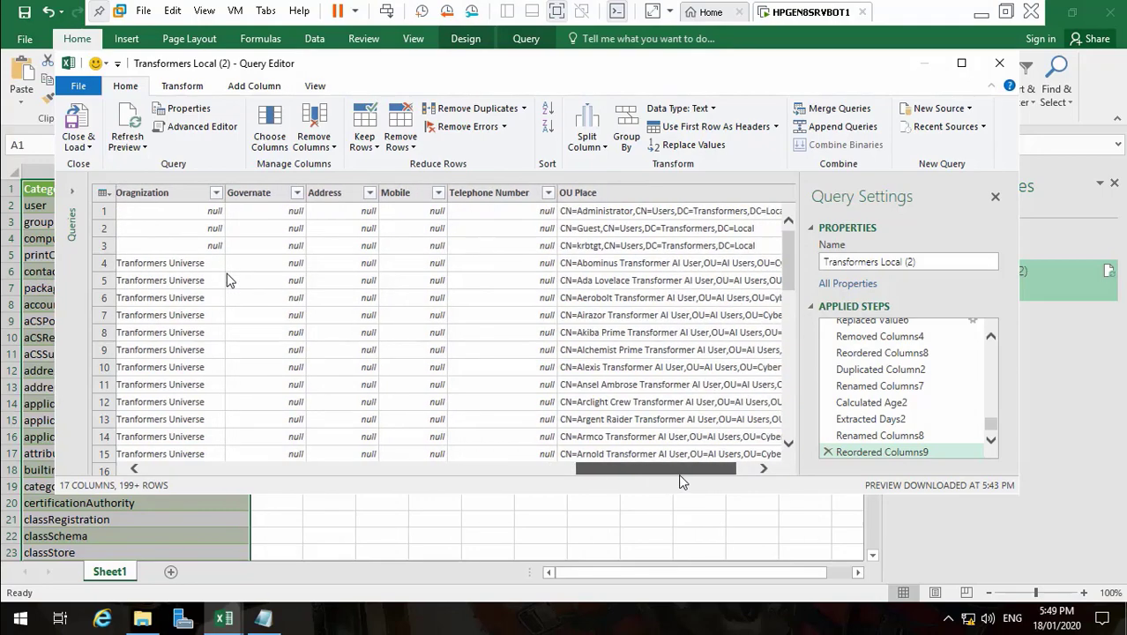
scroll(790, 319, down, 1)
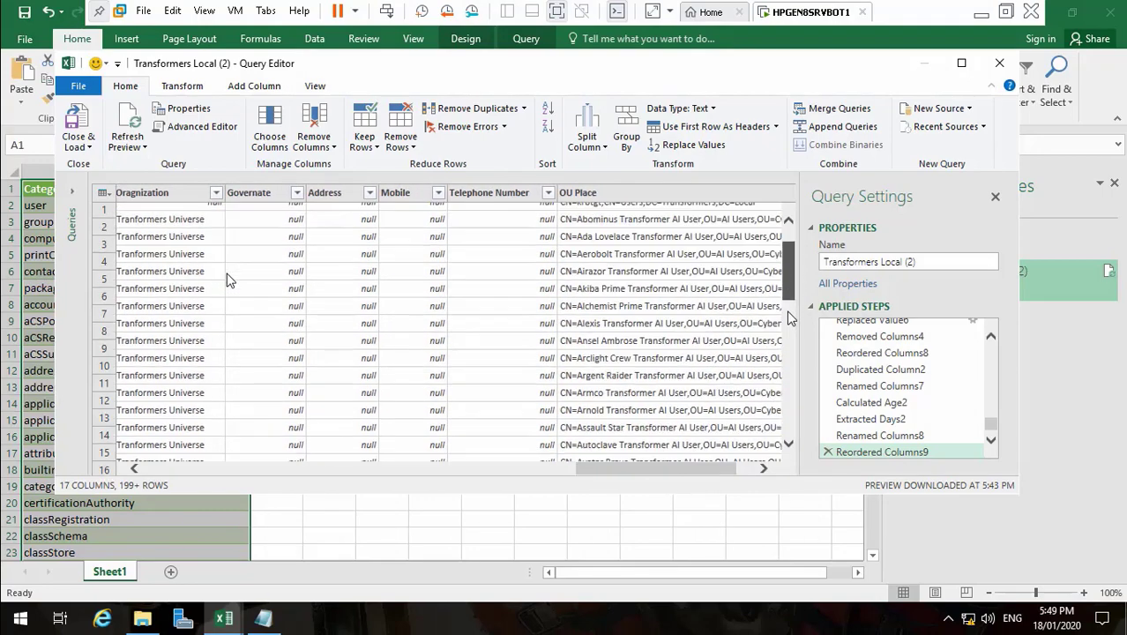
drag(791, 319, 789, 446)
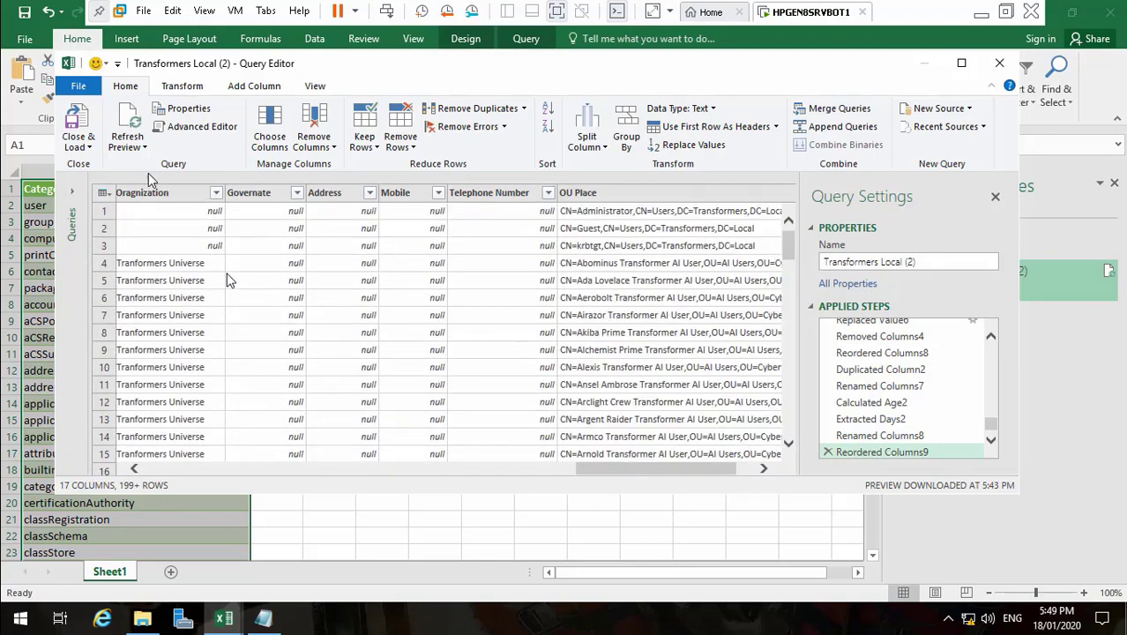
- Choose Close & Load from the Close & Load dropdown to send Transformers Local (2) to Sheet1
click(87, 147)
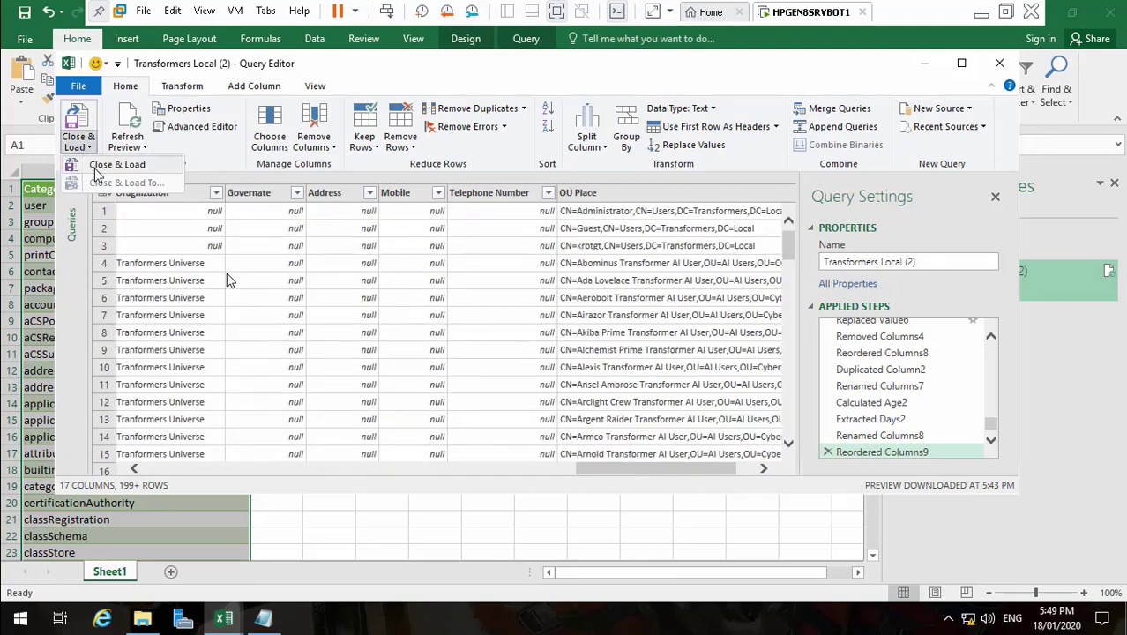
click(96, 168)
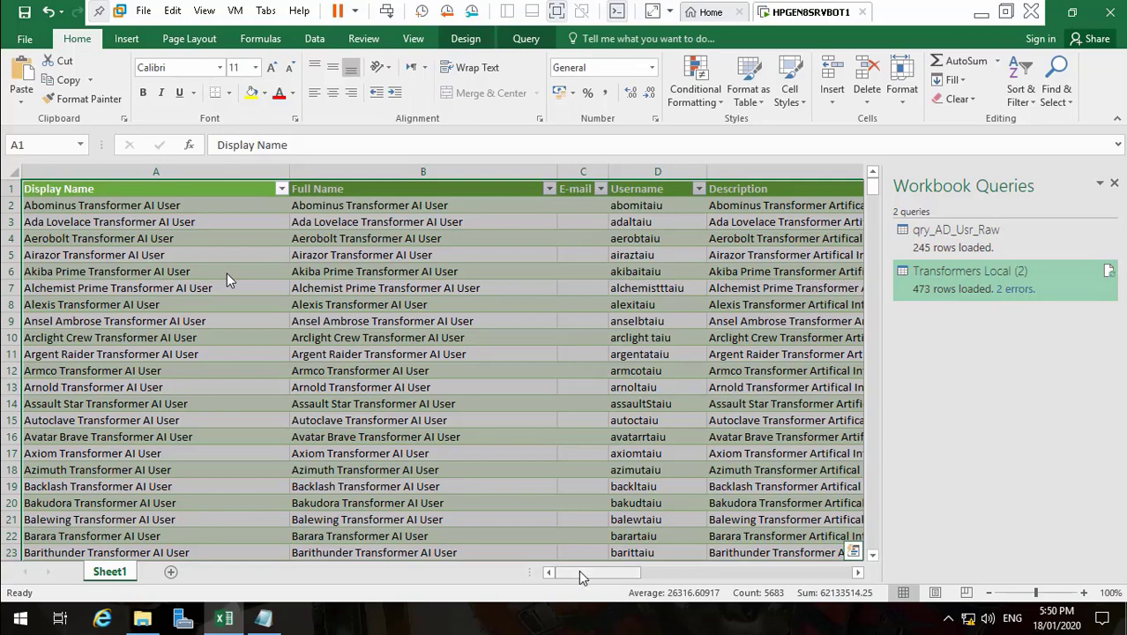
- Scroll across and down Sheet1 to check the 473 user rows and User Account Status values
drag(615, 575, 679, 576)
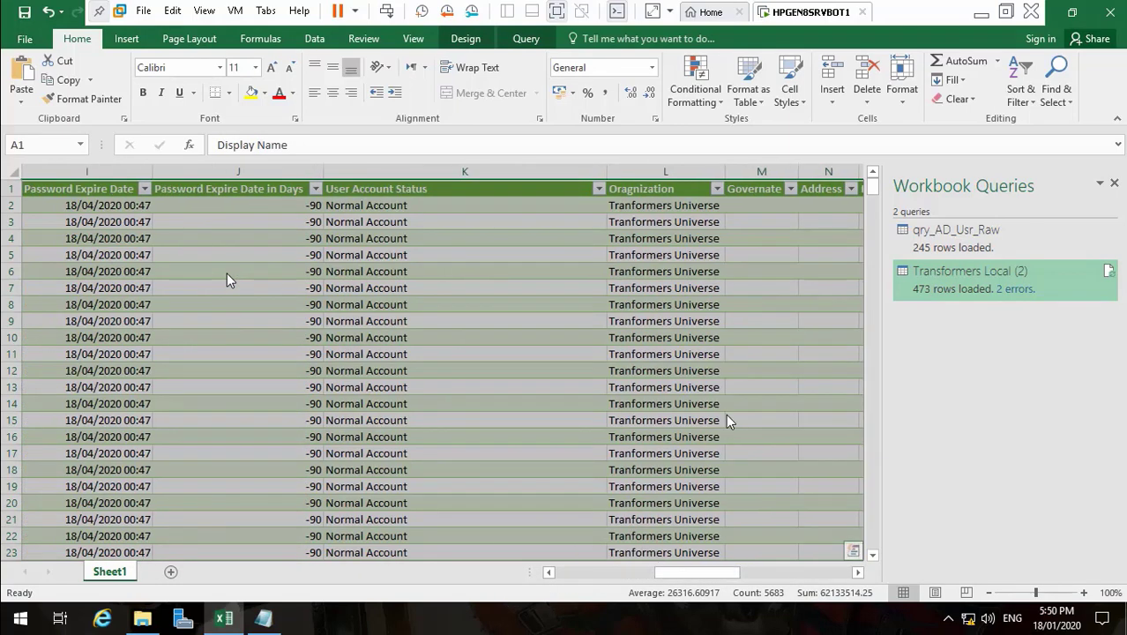
drag(871, 192, 879, 561)
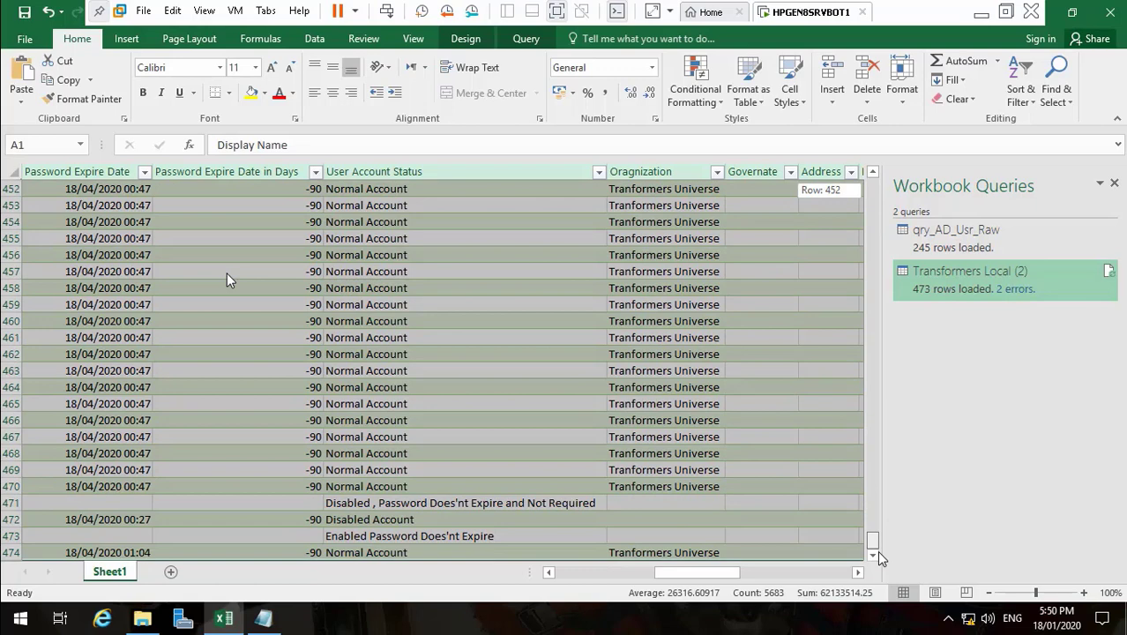
drag(880, 554, 880, 189)
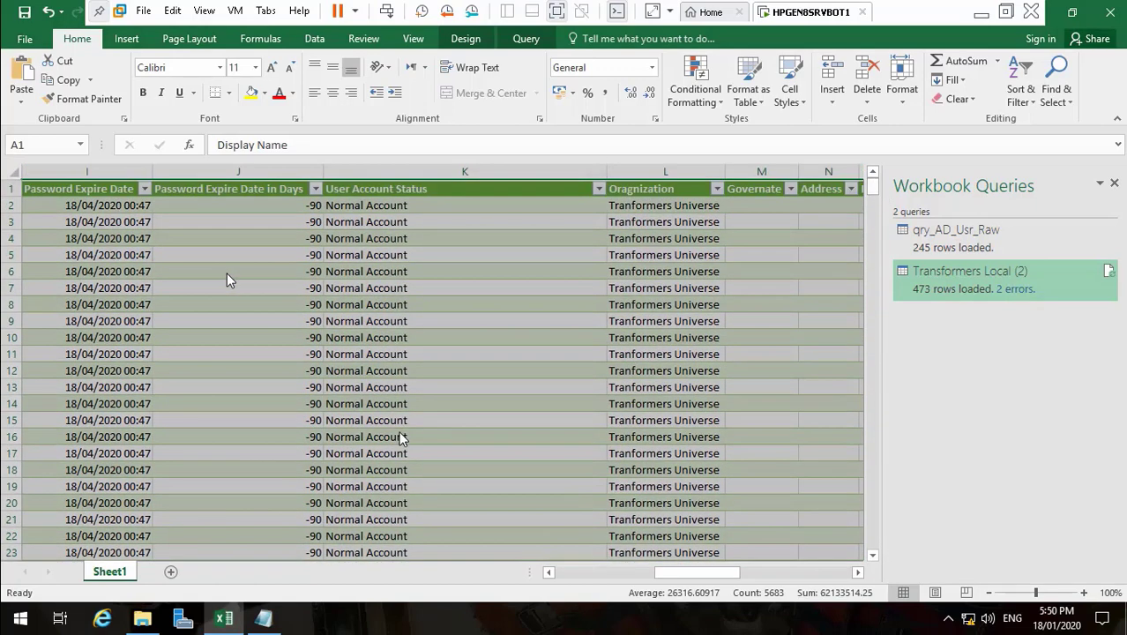
- Add a blank Sheet2 and start saving the workbook from the Quick Access Toolbar
click(173, 572)
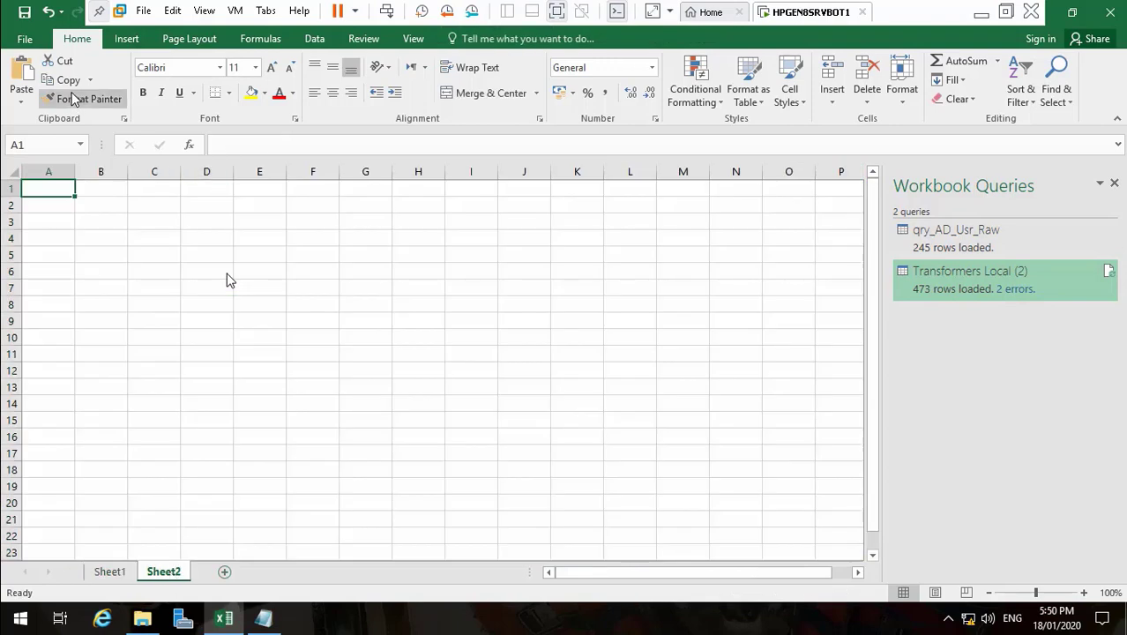
click(23, 15)
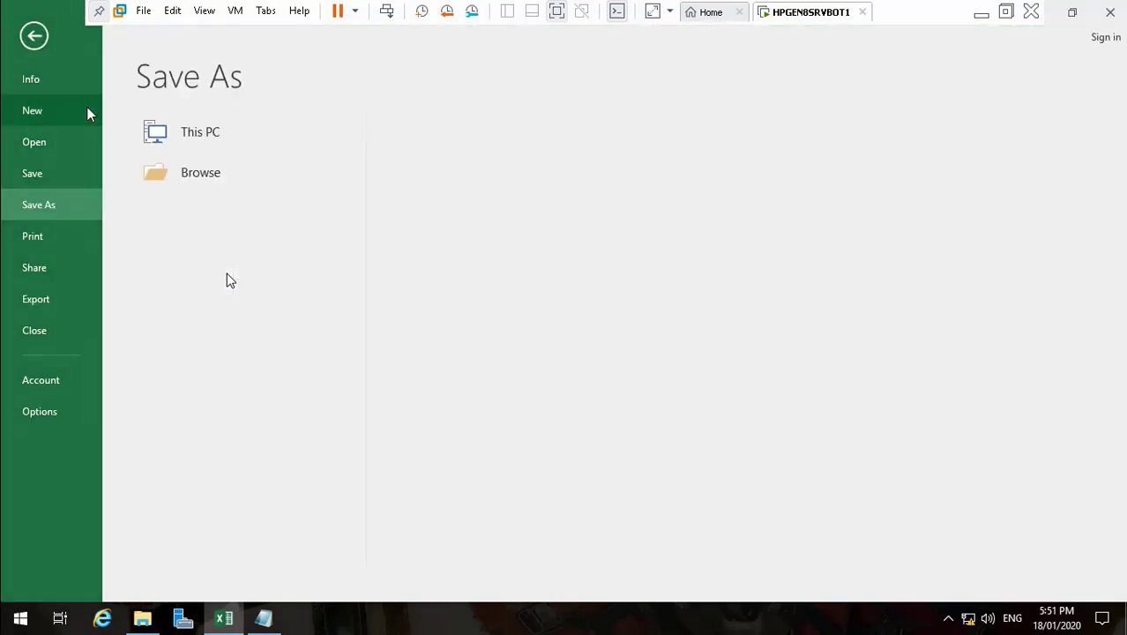
- Browse the Save As dialog to the Transformers folder on New Volume (D:)
click(189, 143)
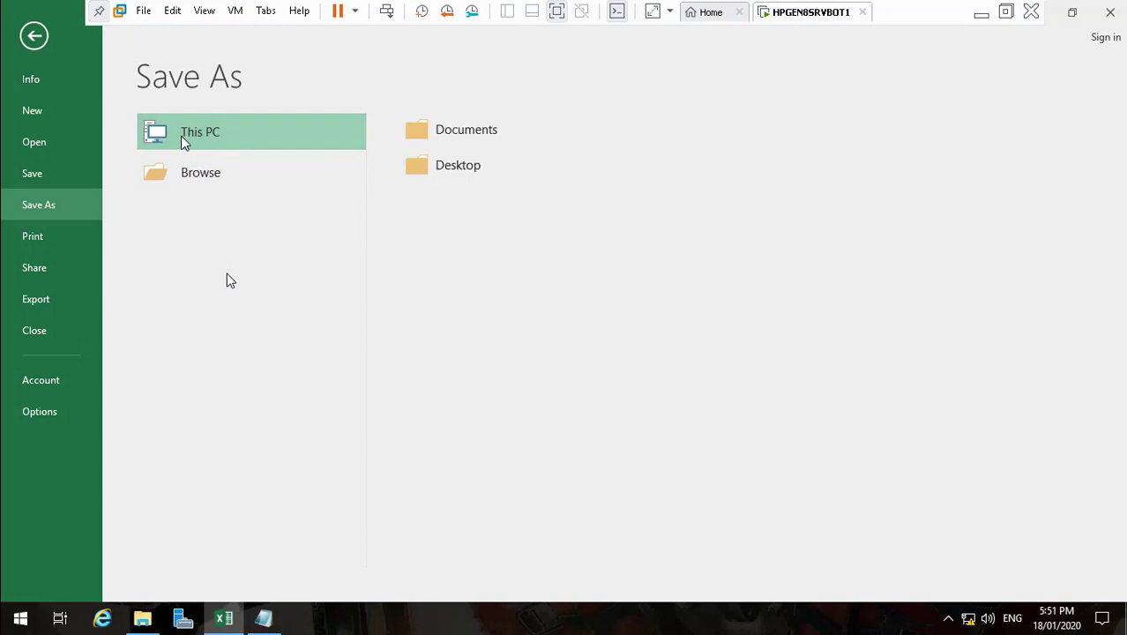
click(185, 143)
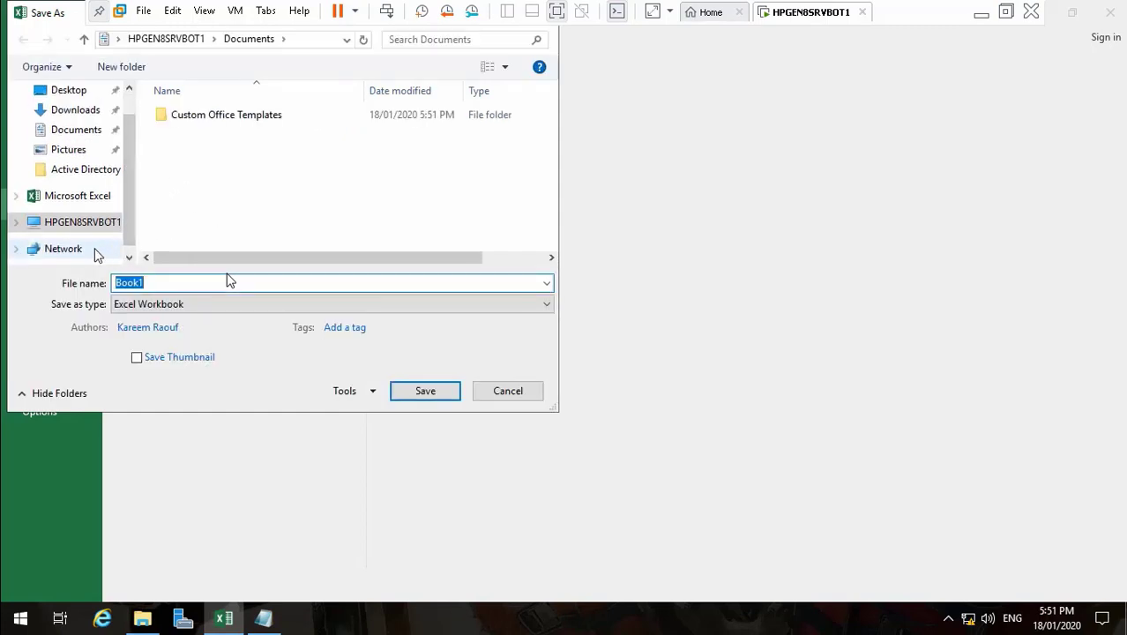
click(99, 226)
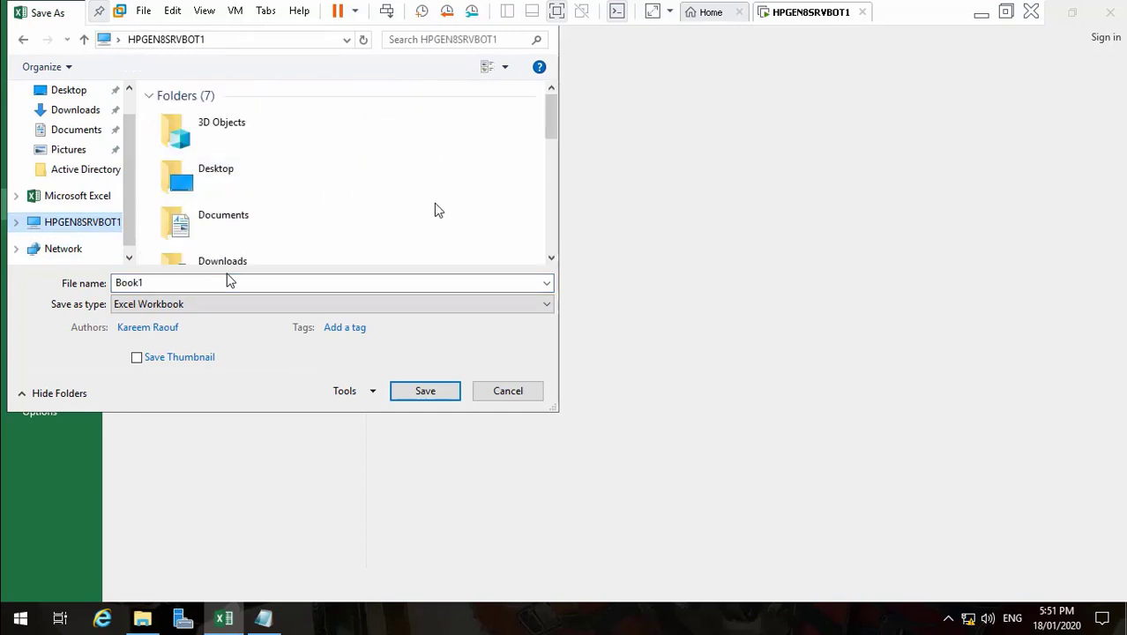
click(552, 236)
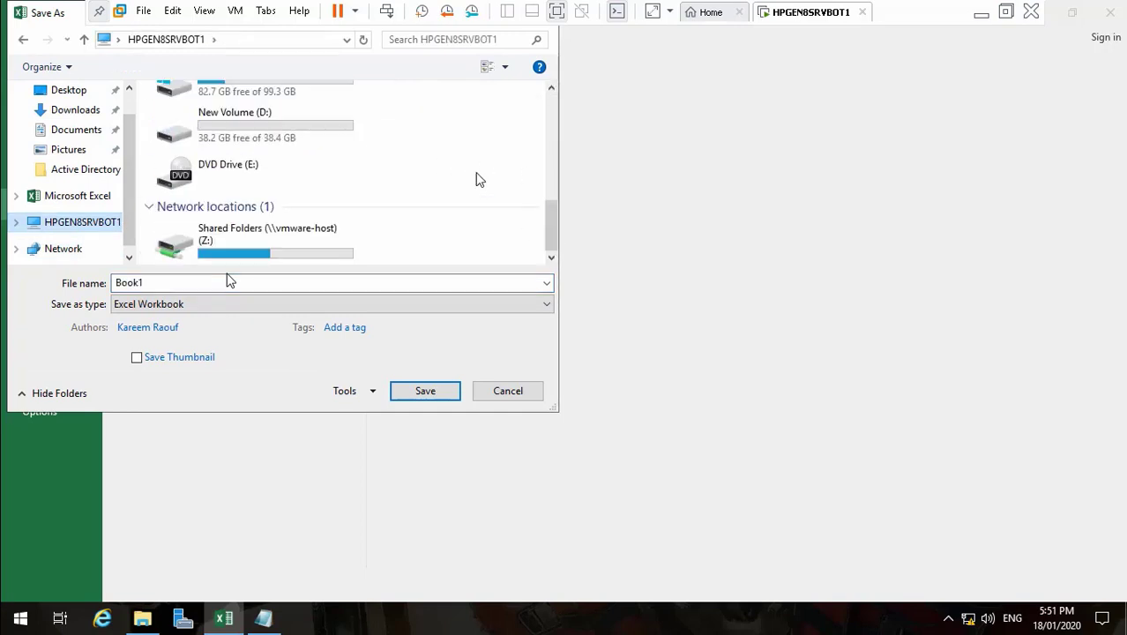
click(265, 136)
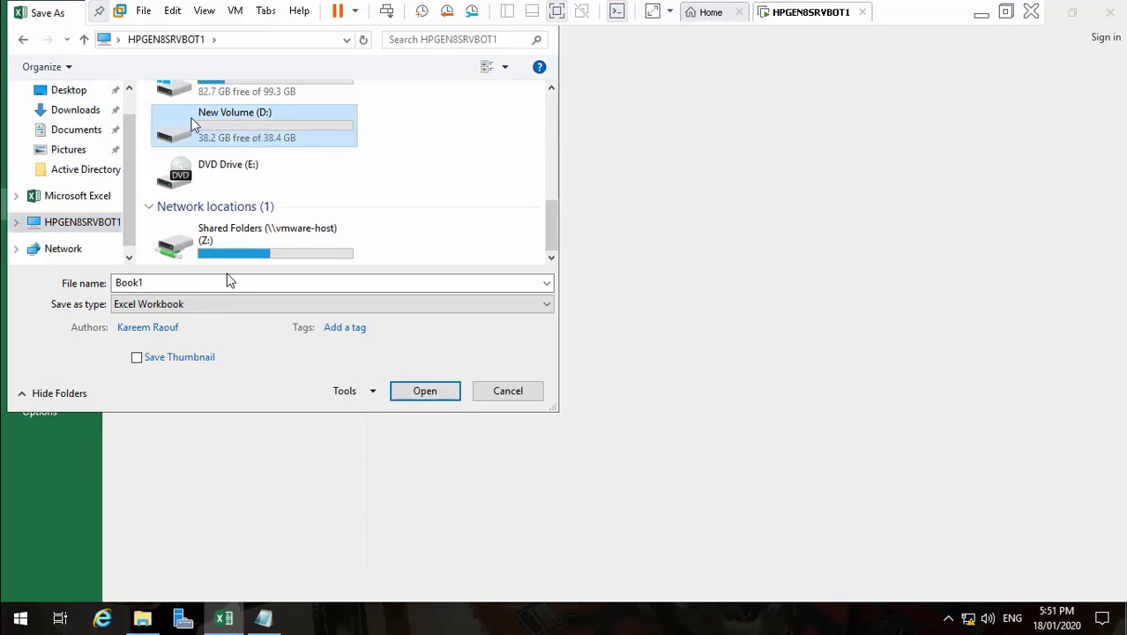
double_click(265, 134)
double_click(216, 121)
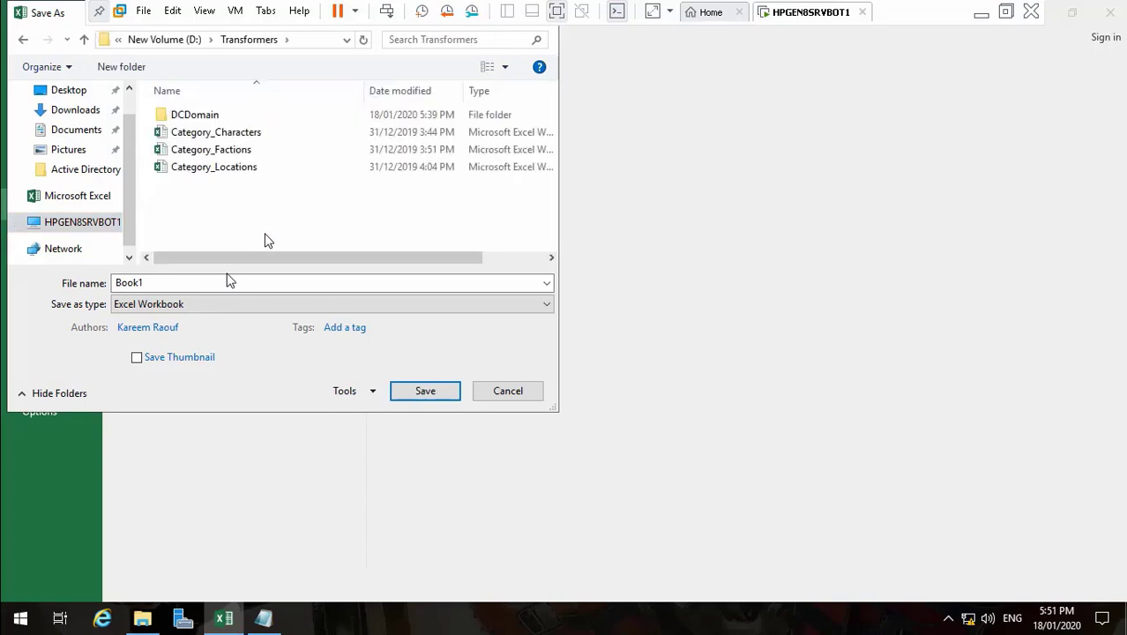
- Replace Book1 with the name 'Active Directory Users Life Report' and save the workbook
click(288, 283)
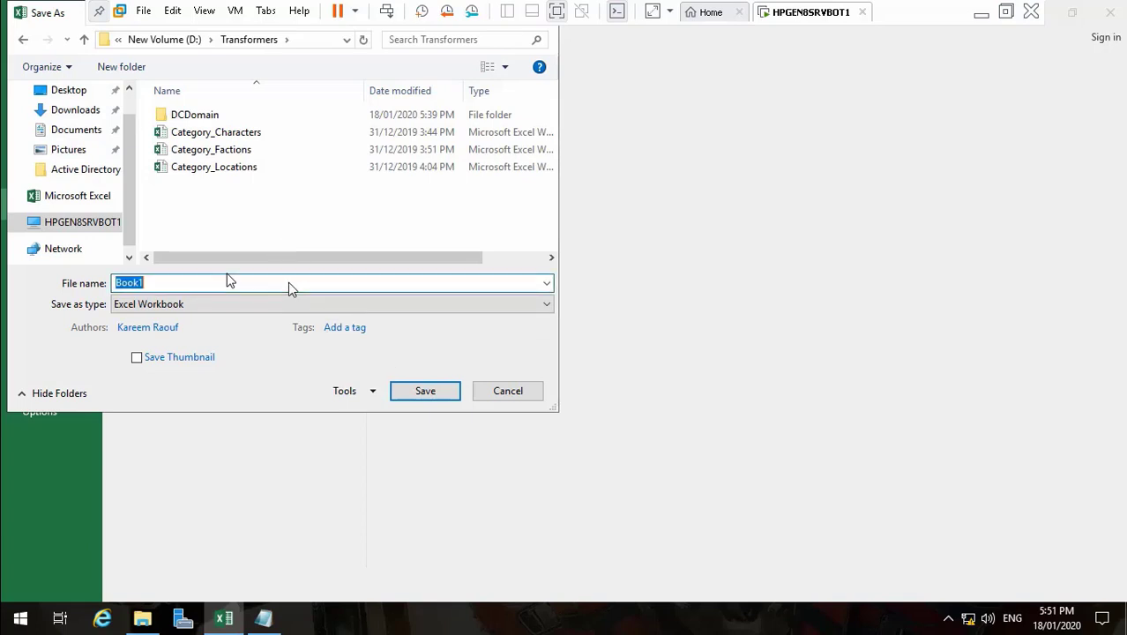
key(BackSpace)
text(Active)
text(Directory)
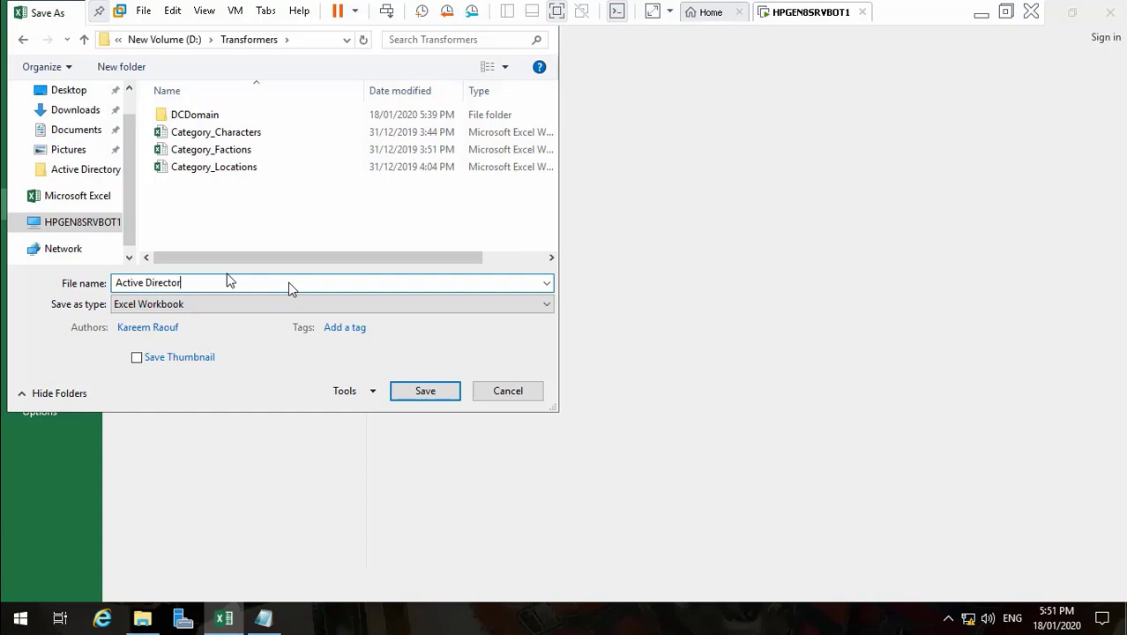
text( Users )
text(LifeCy)
text(port)
click(425, 391)
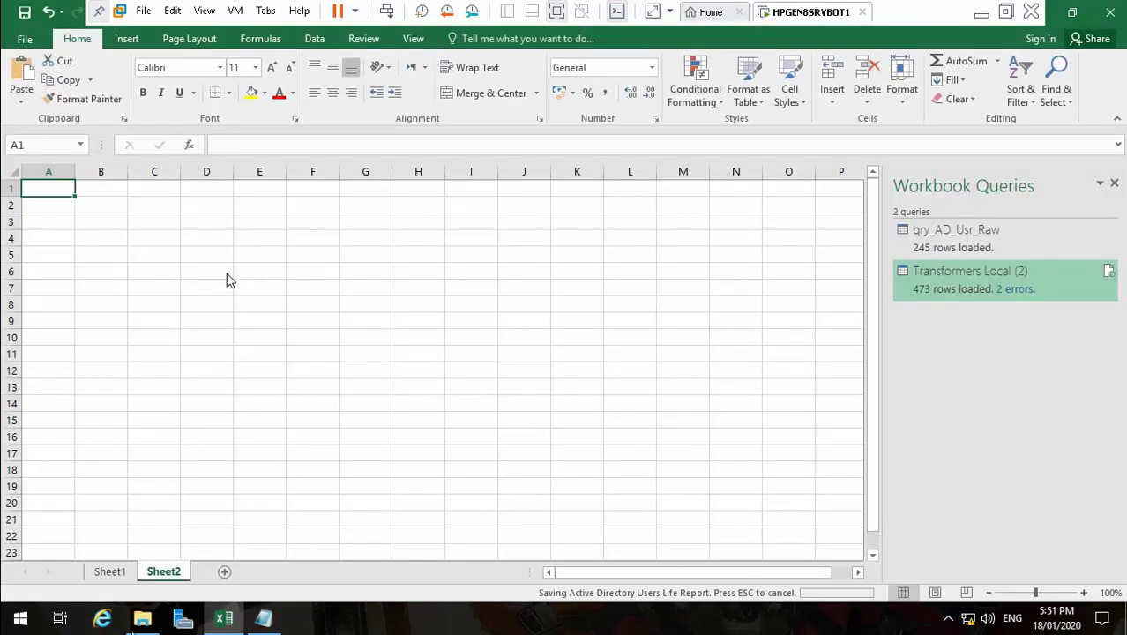
click(144, 621)
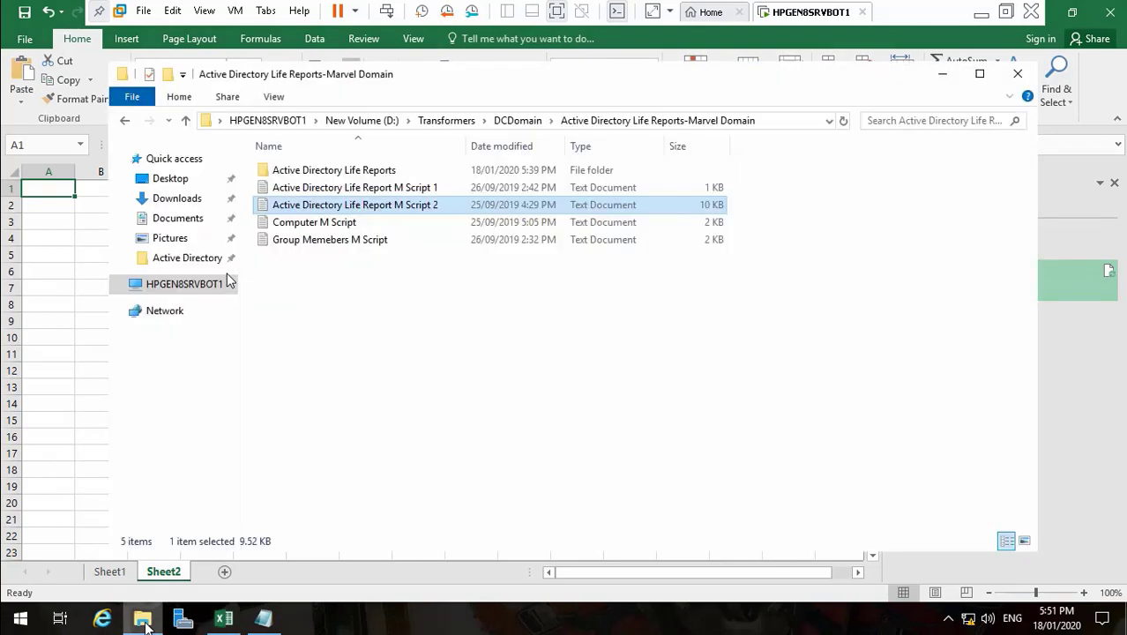
double_click(344, 173)
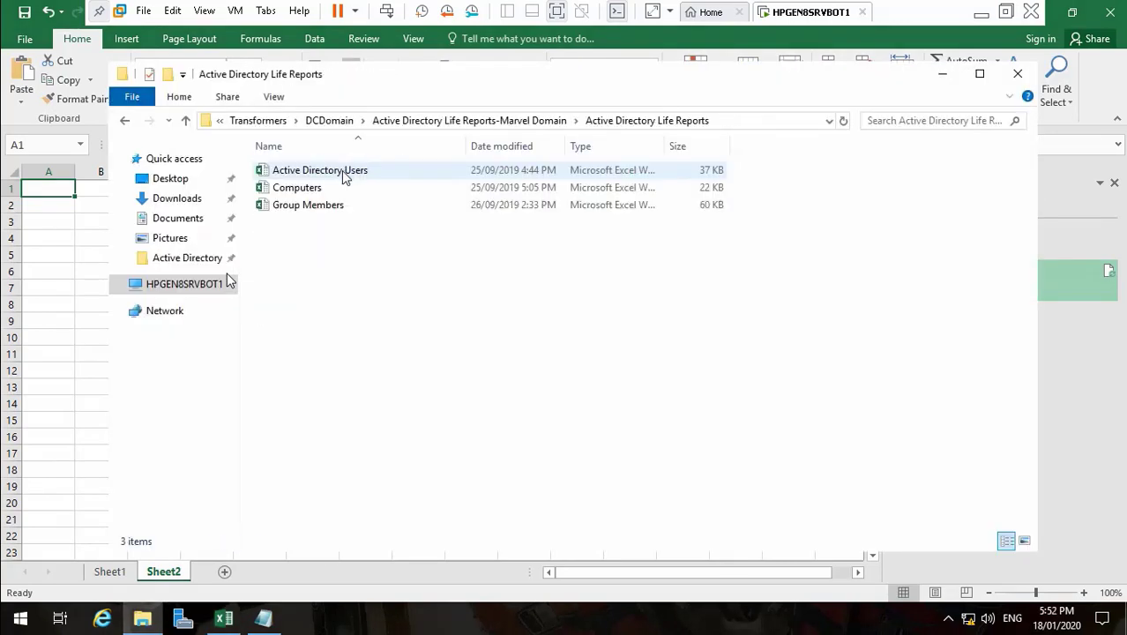
click(944, 77)
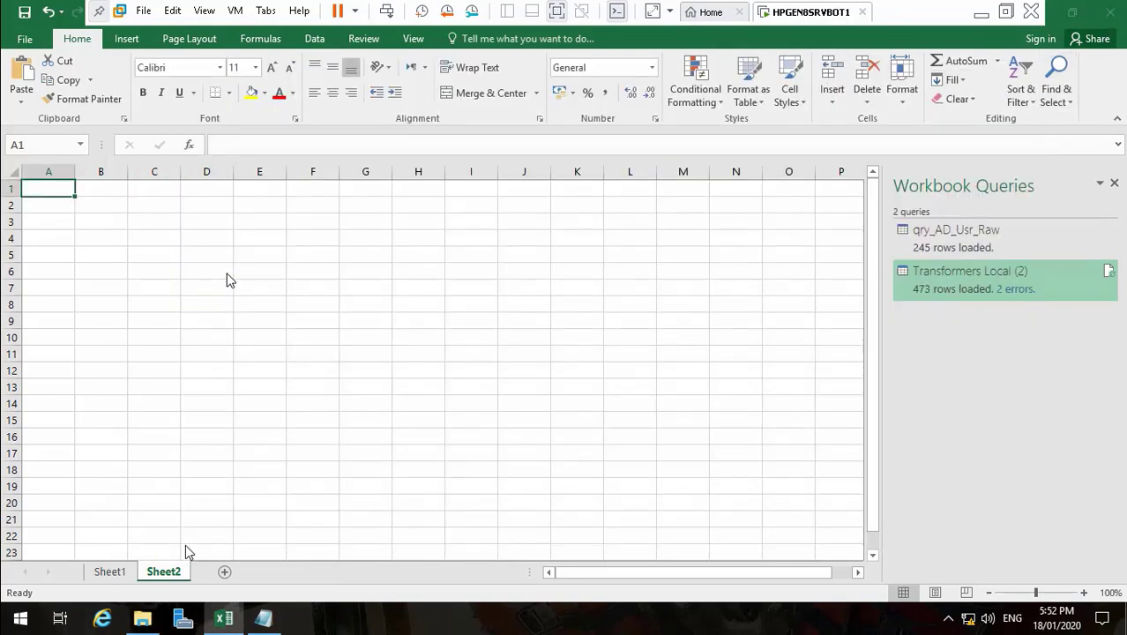
- On Sheet1, widen column G so the user.lastLogon values fit
click(110, 574)
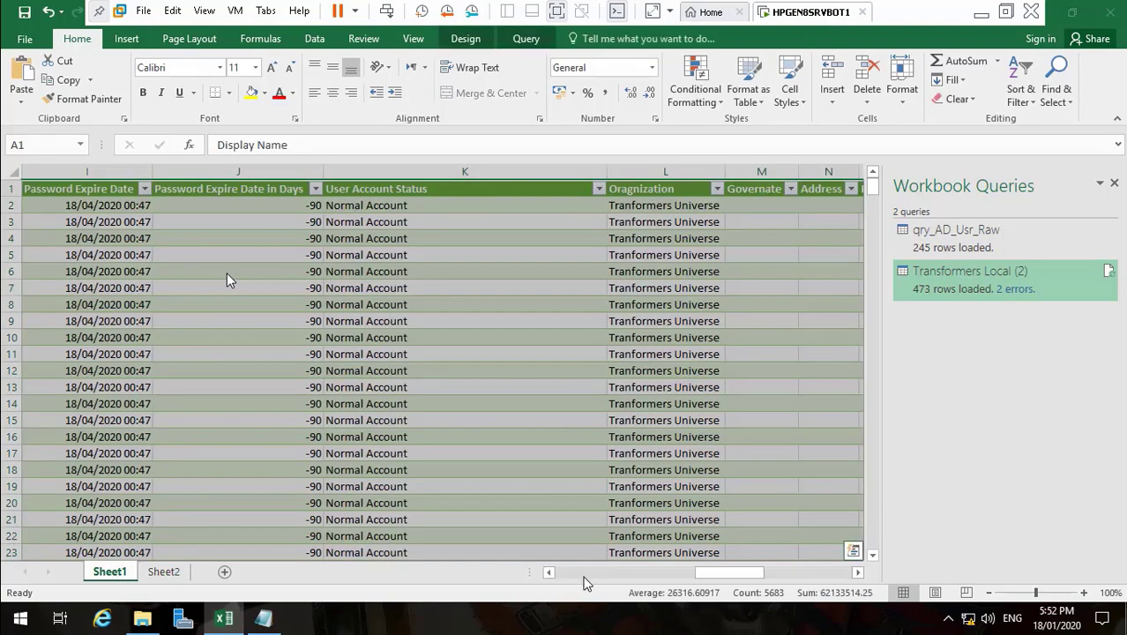
drag(716, 575, 628, 584)
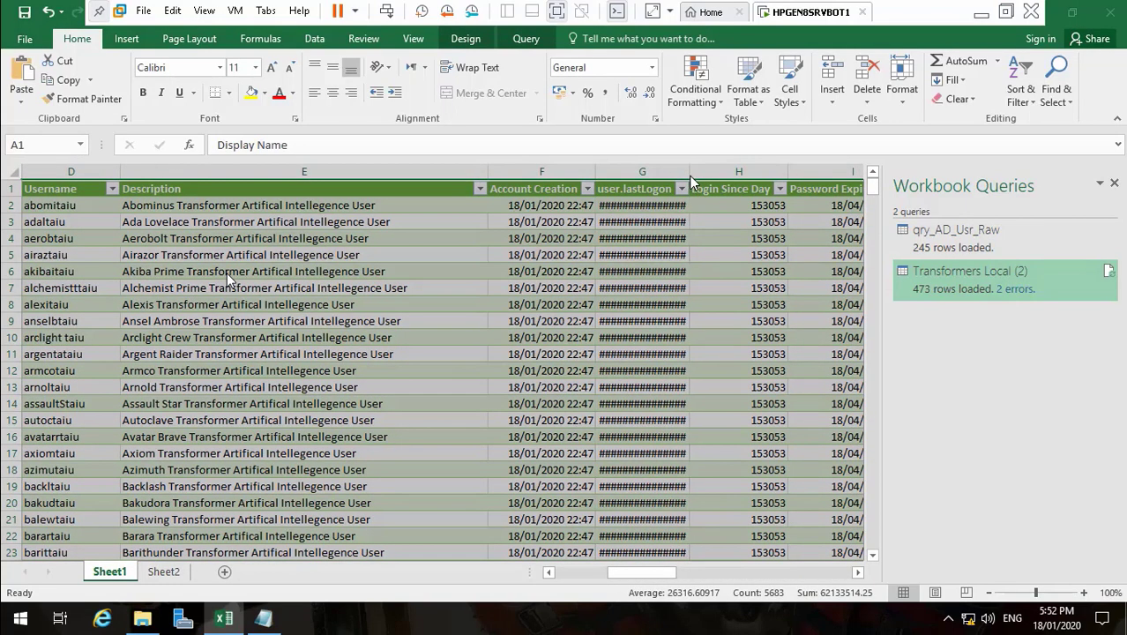
drag(693, 182, 724, 189)
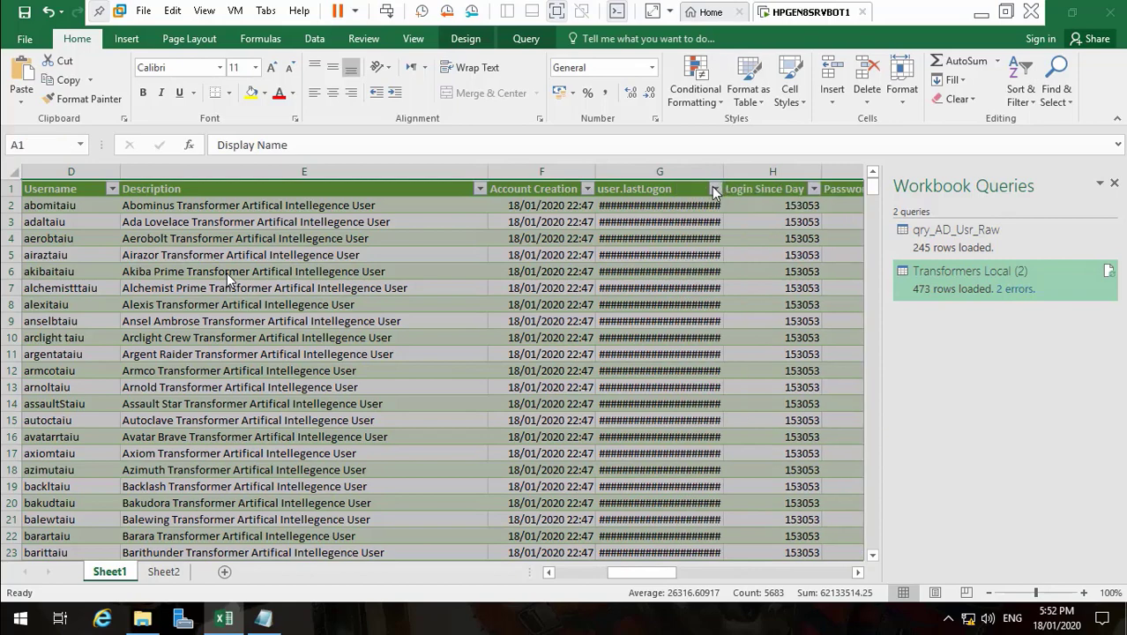
- Check the user.lastLogon values in G2, G473 and G474, then minimize Excel
click(665, 206)
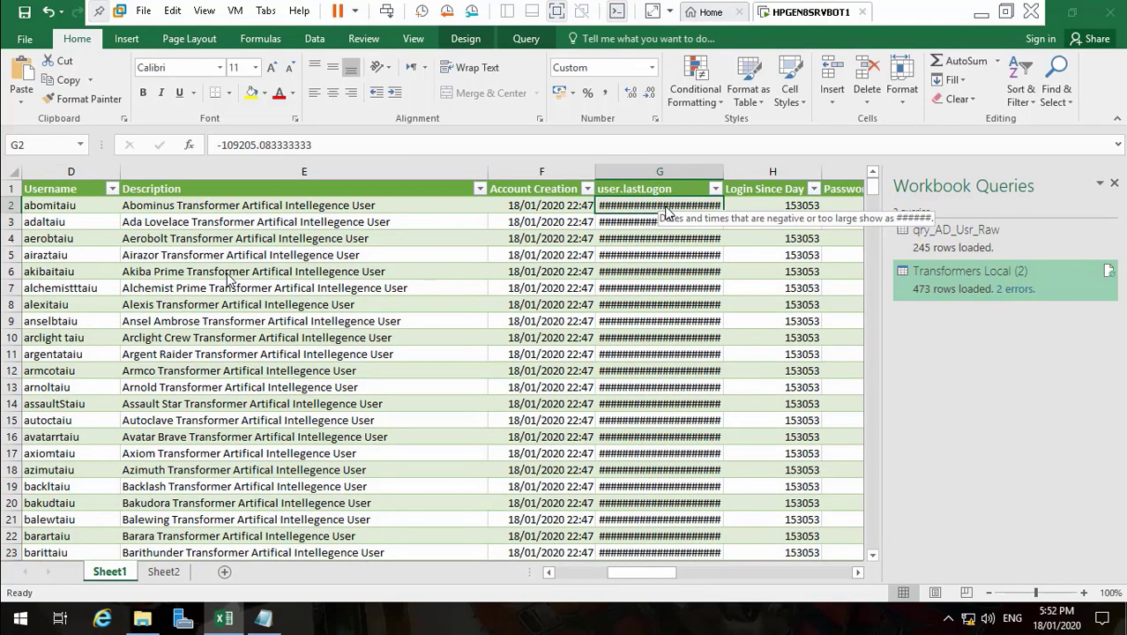
key(ctrl+shift+Down)
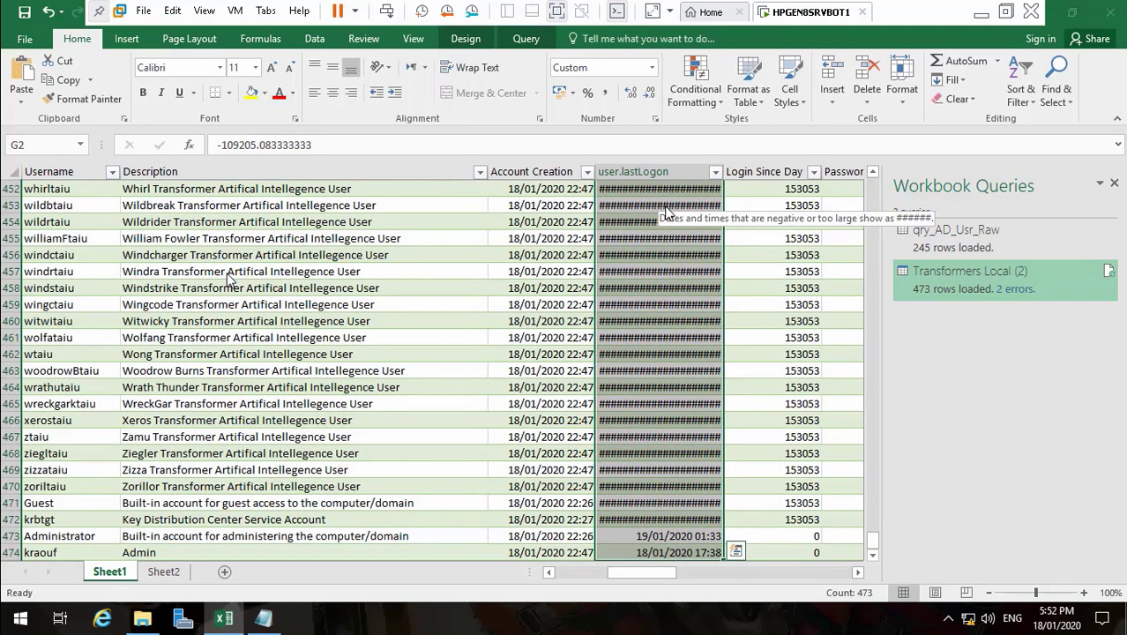
click(659, 534)
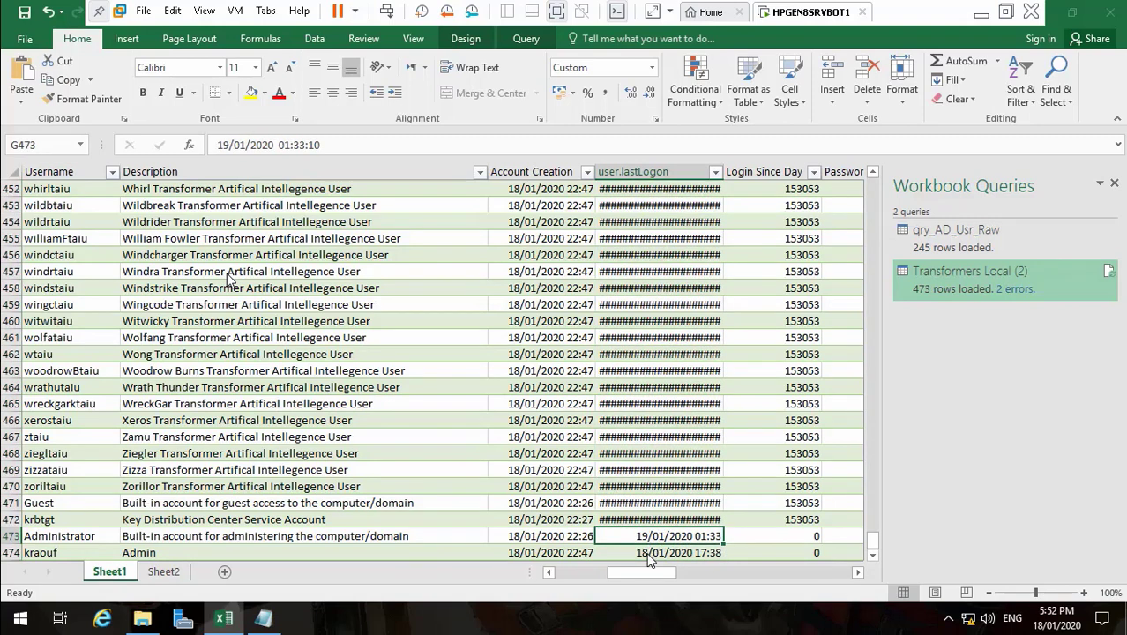
click(647, 554)
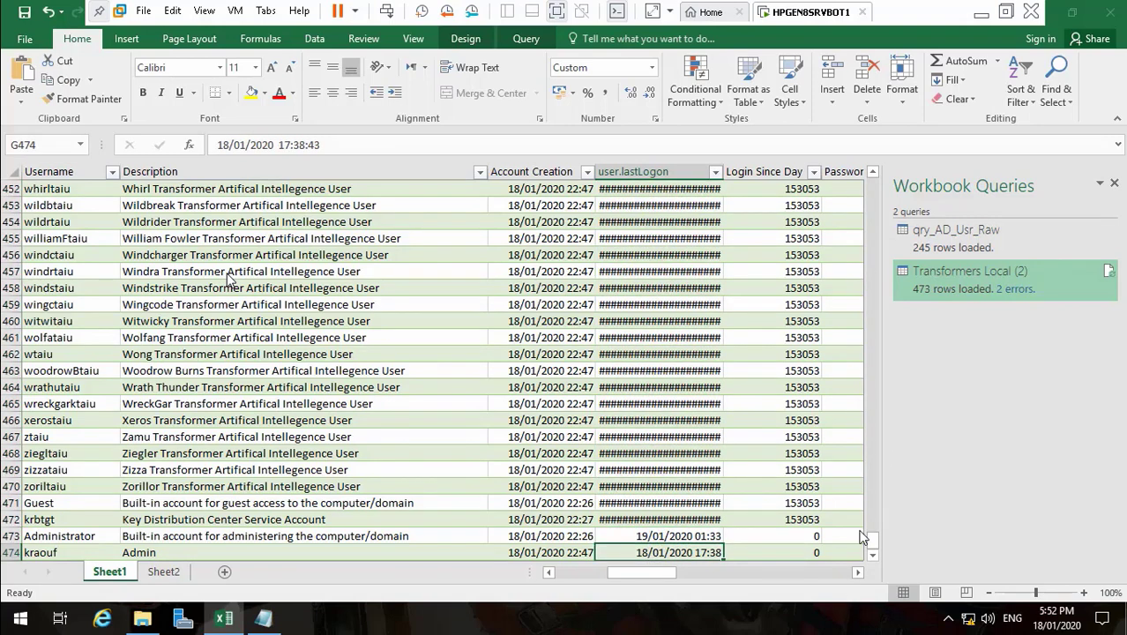
drag(873, 540, 885, 180)
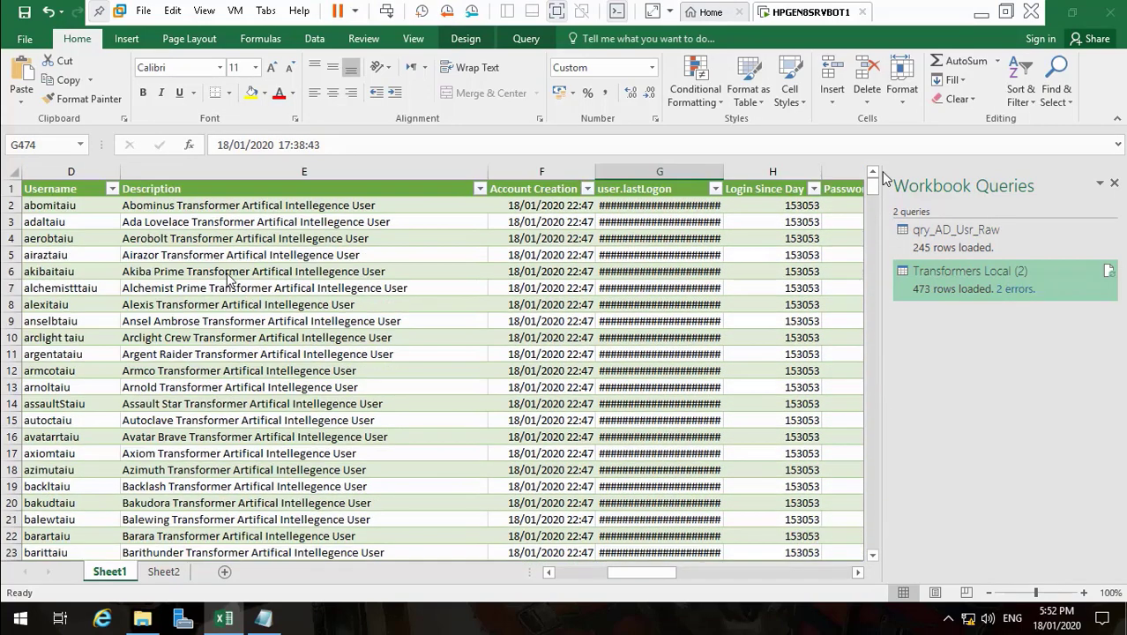
click(1056, 14)
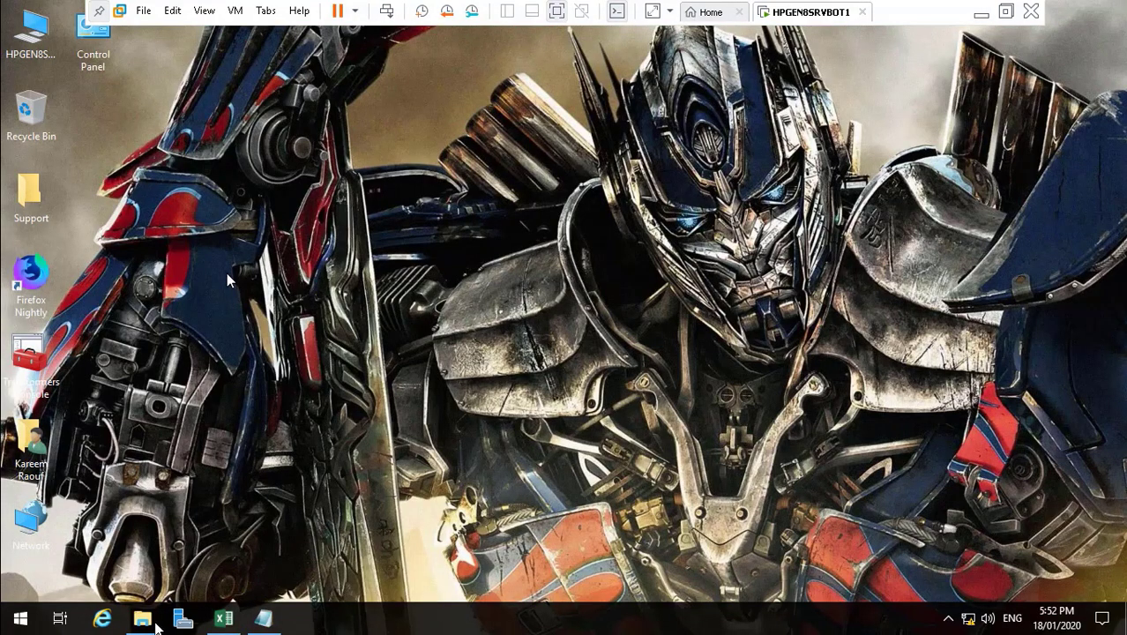
- Look over the Active Directory Users and Group Members workbooks in the Life Reports folder, then hide the folder and start Excel
click(143, 618)
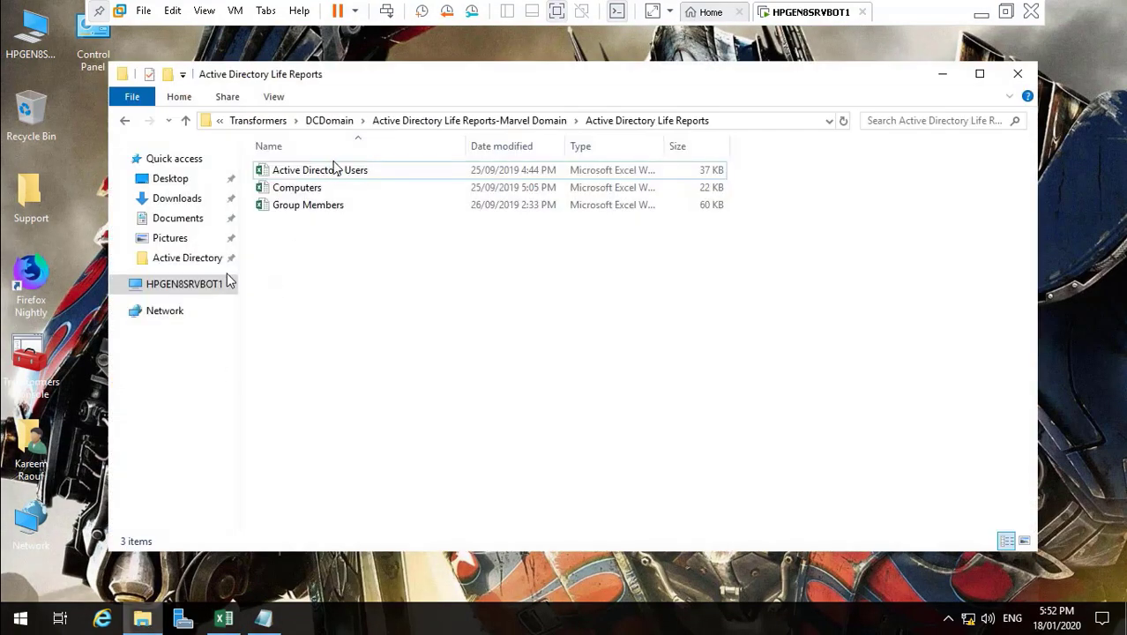
click(340, 176)
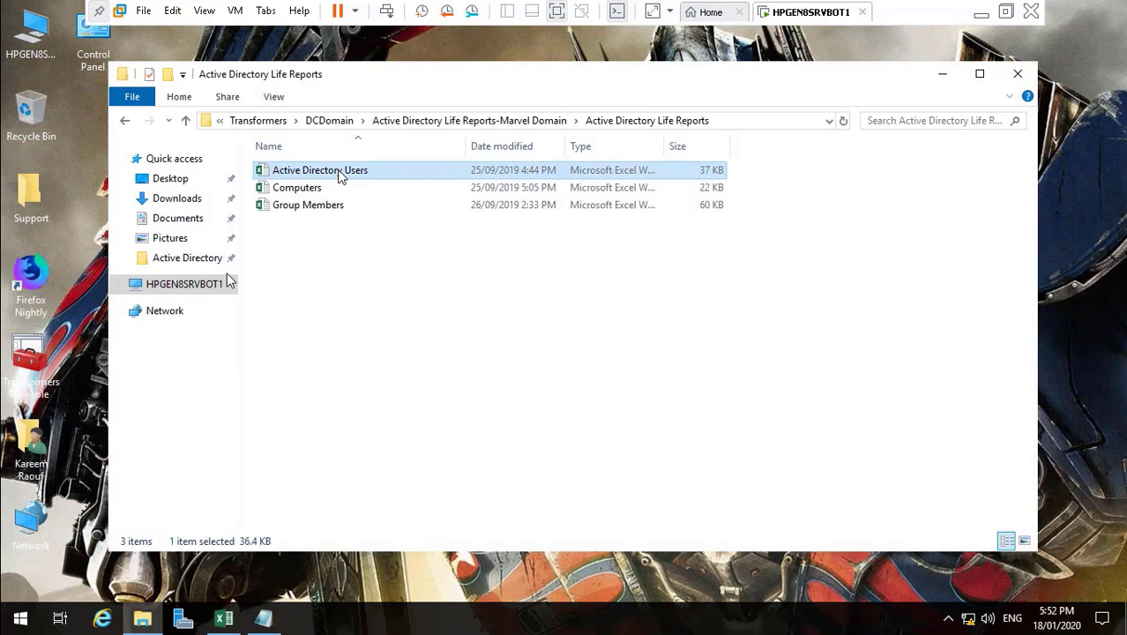
click(340, 175)
click(365, 210)
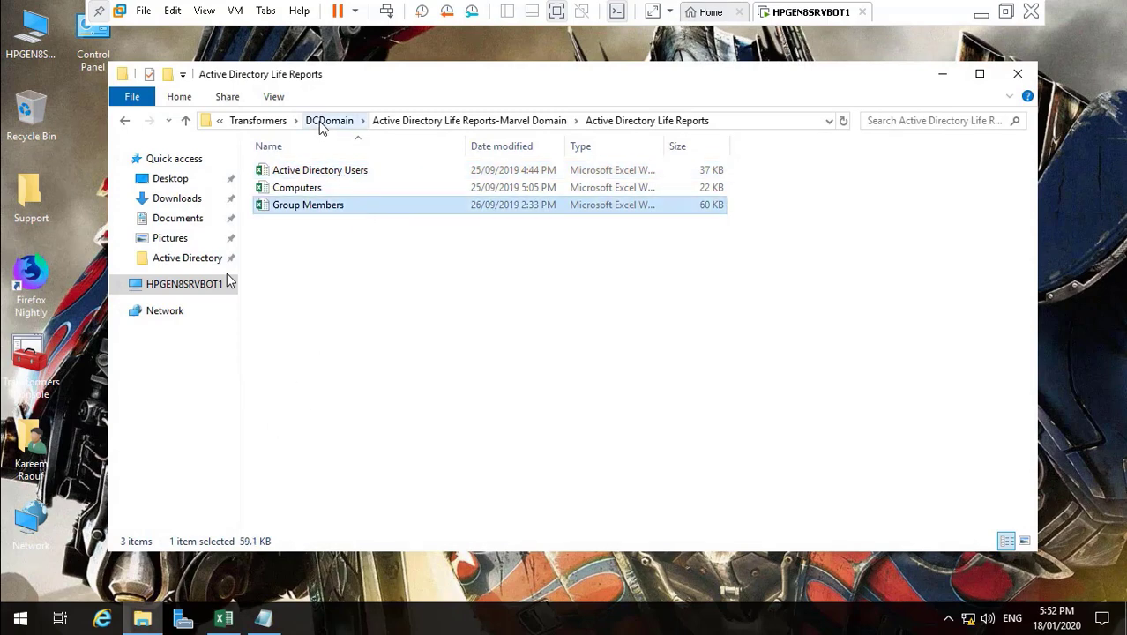
click(311, 175)
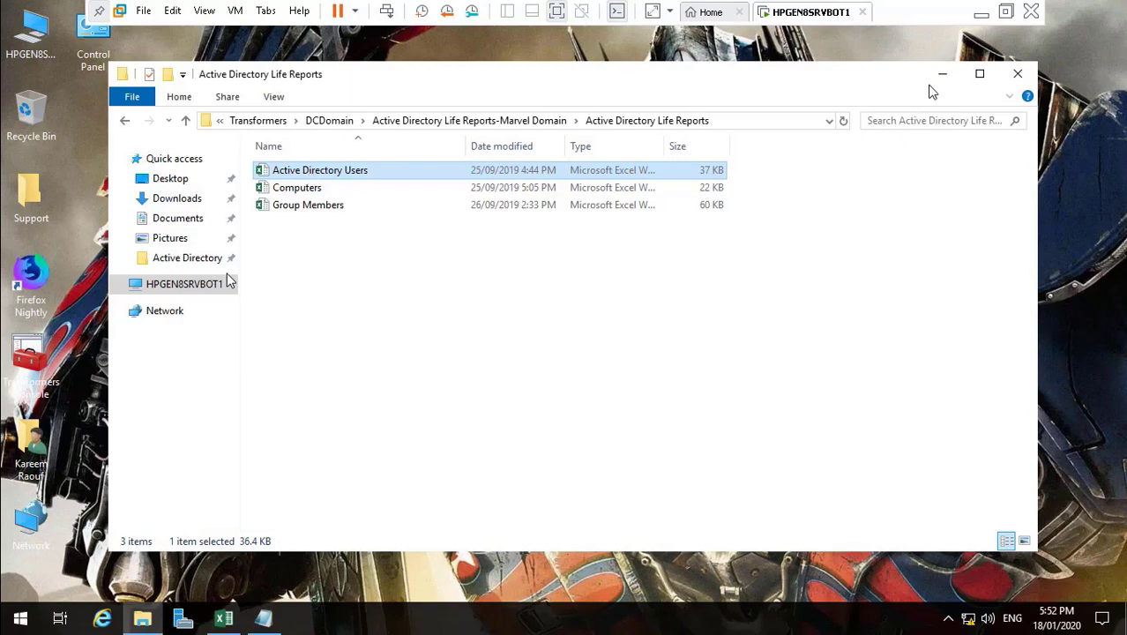
click(942, 79)
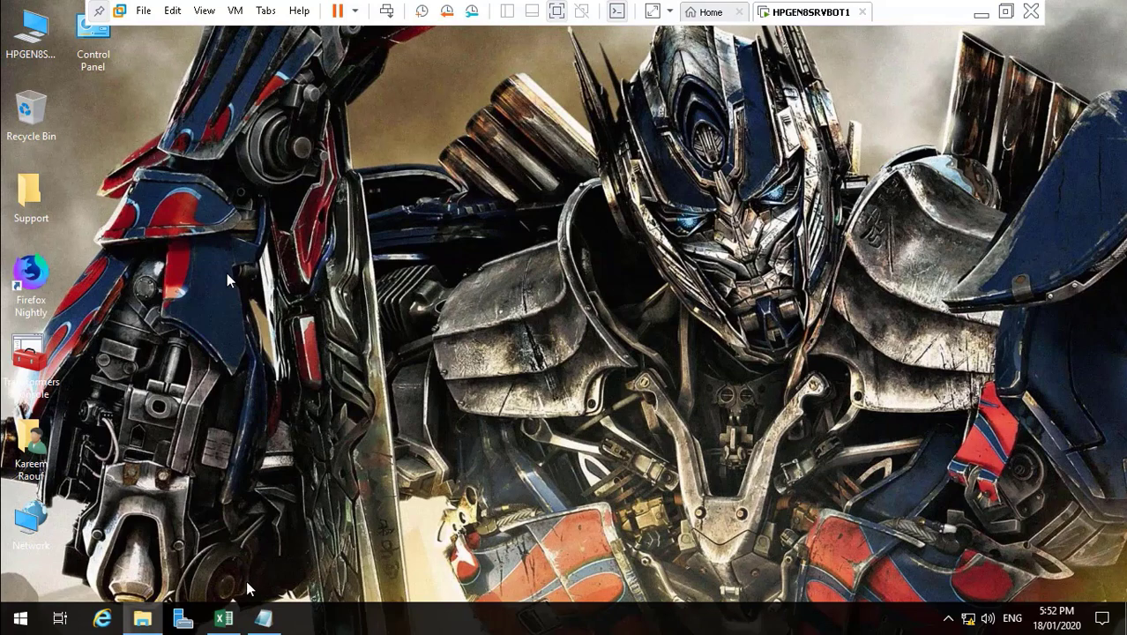
click(225, 618)
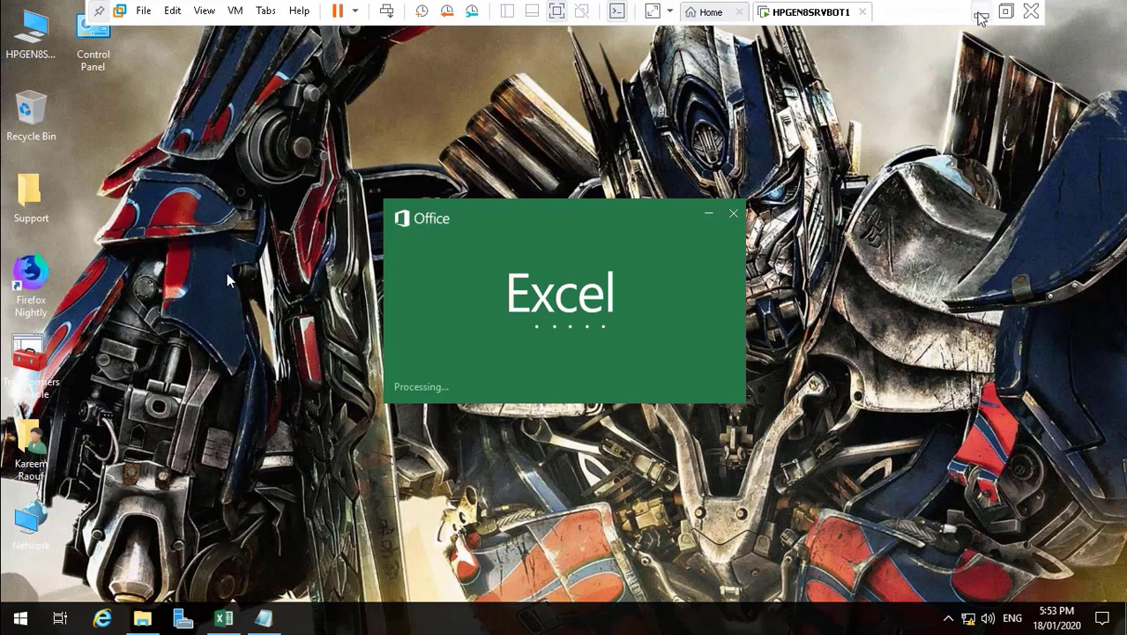
- Bring back the HPGEN8SRVBOT1 virtual machine window and select cell A1 of the Property Flag table
click(981, 14)
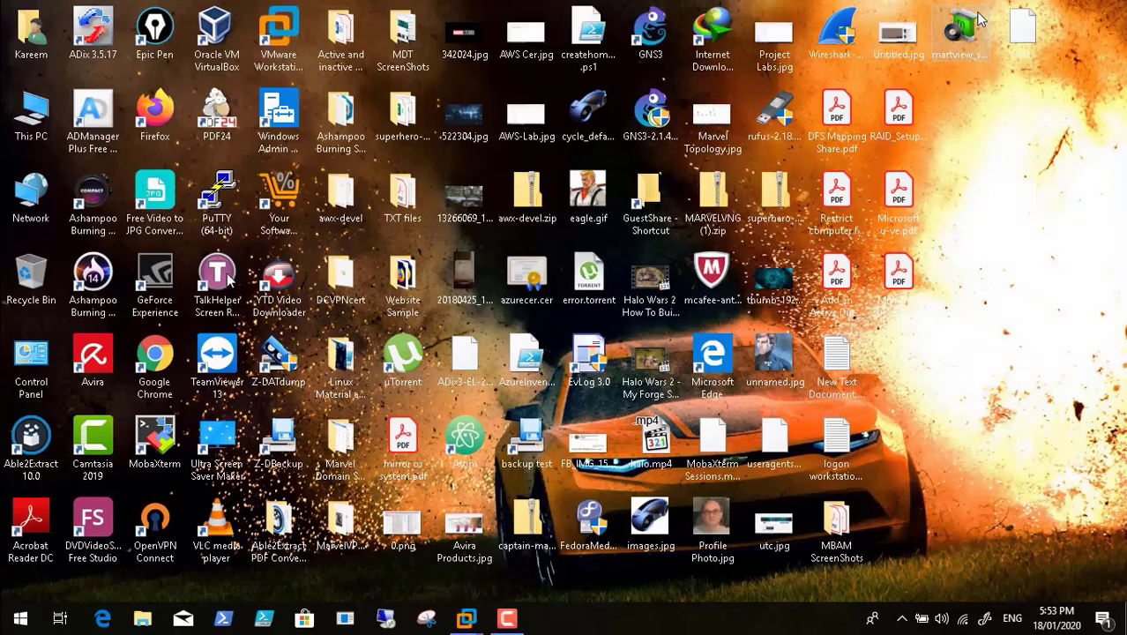
click(507, 619)
click(1050, 543)
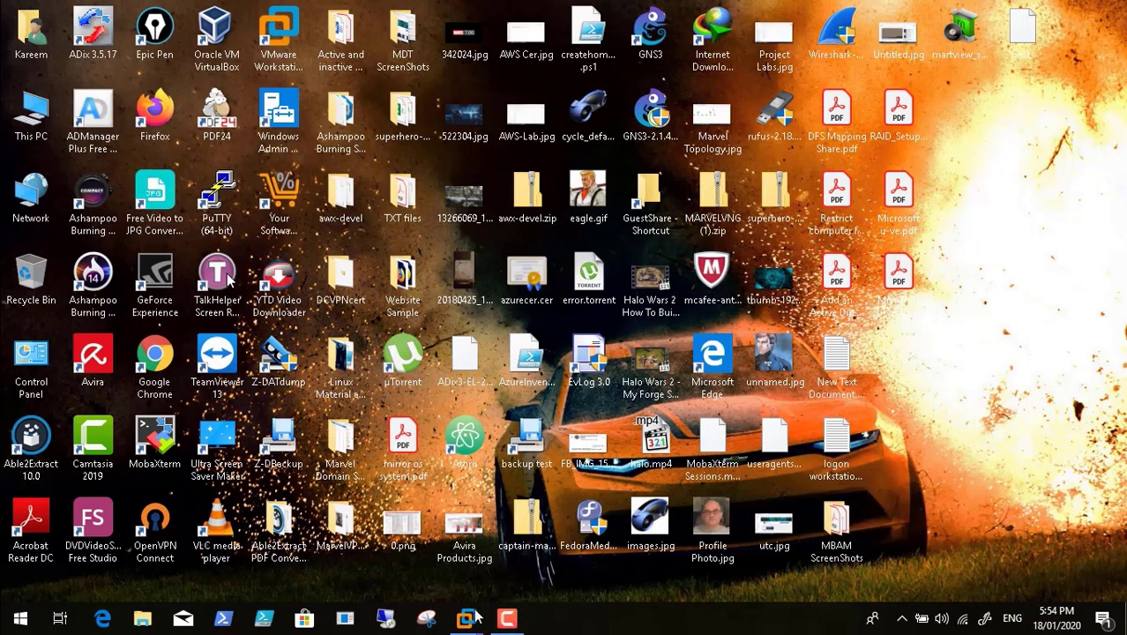
mouse_move(470, 622)
click(523, 550)
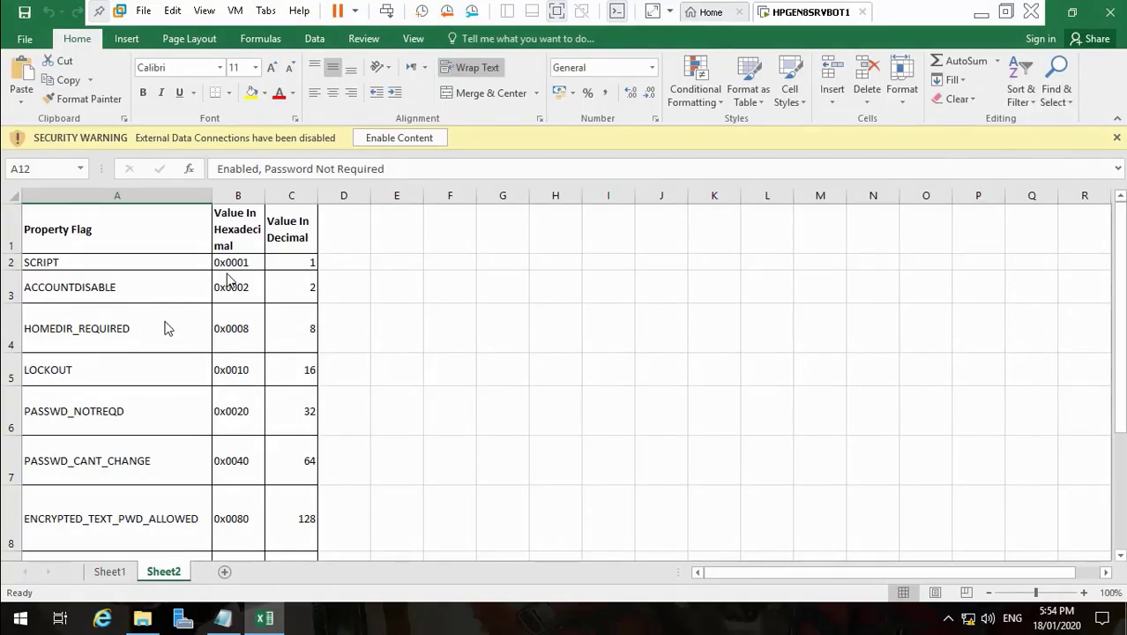
click(119, 243)
click(40, 600)
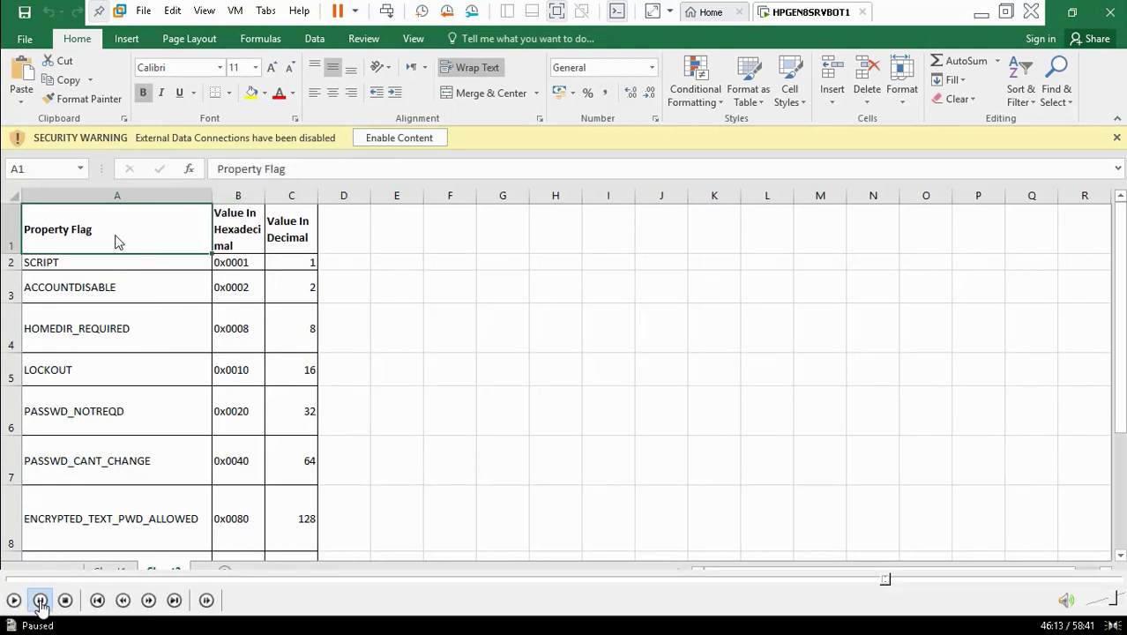
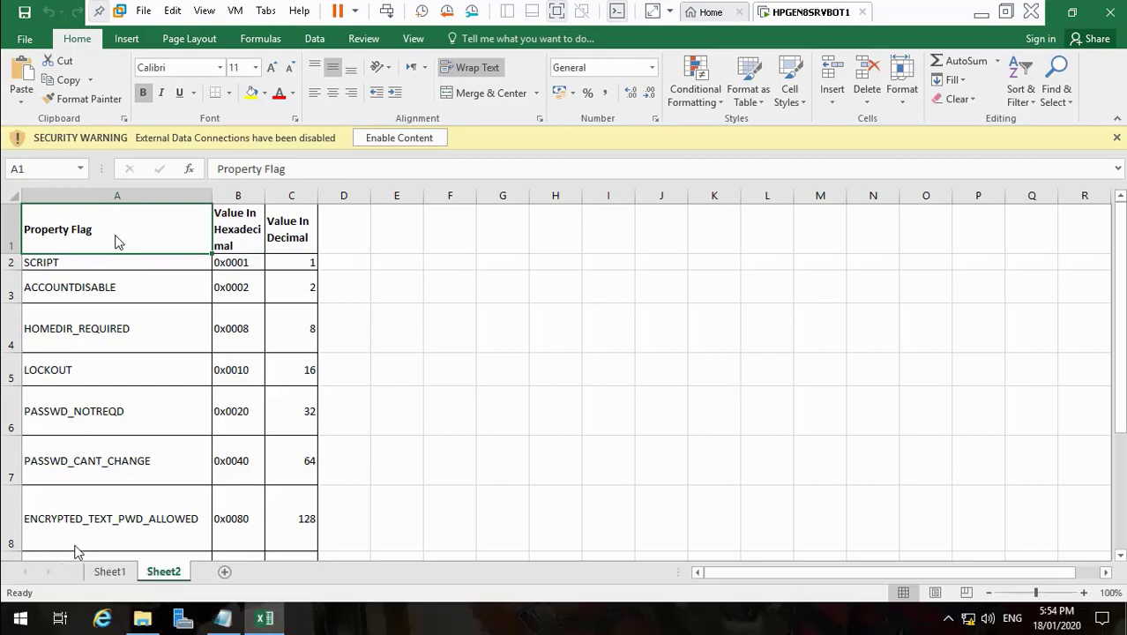
- Leave full-screen playback and bring the Media Player Classic window back
mouse_move(42, 591)
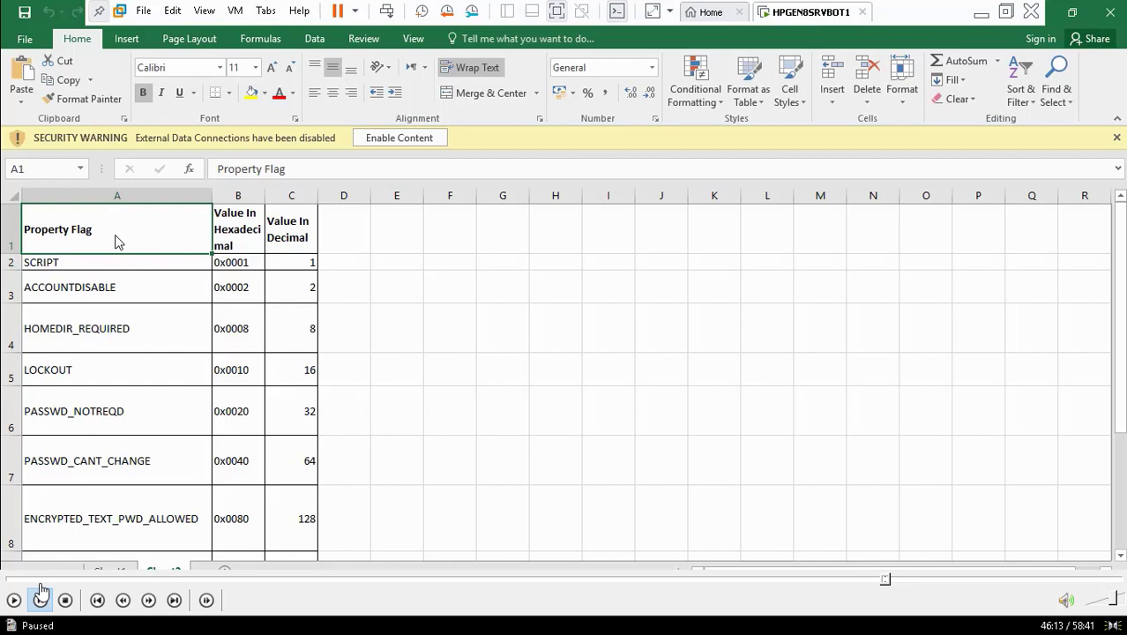
click(13, 600)
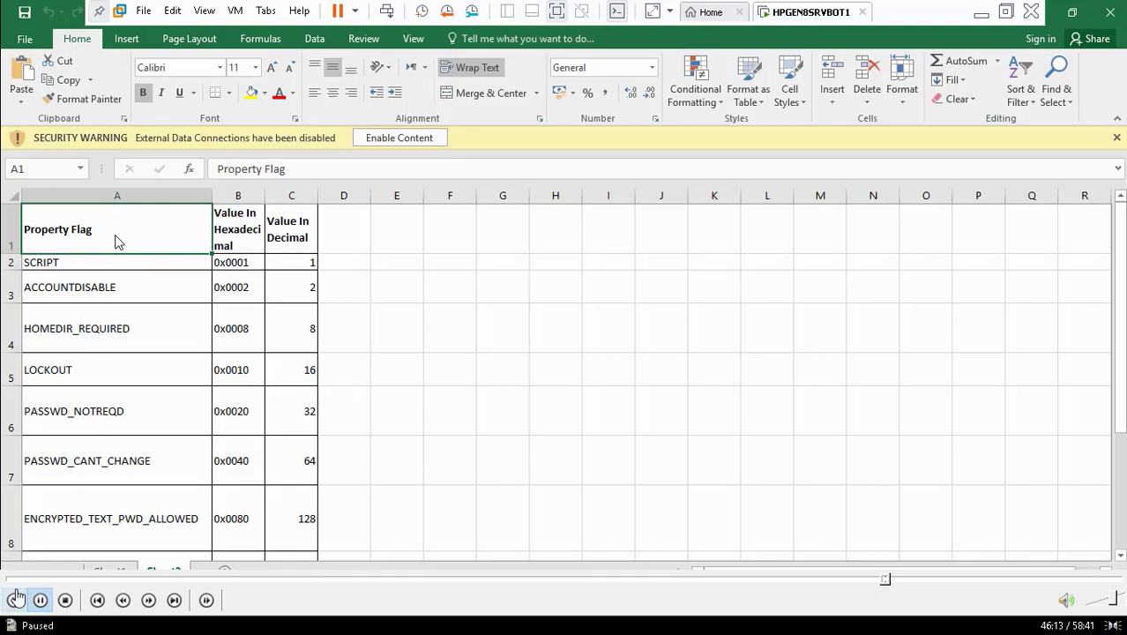
double_click(674, 317)
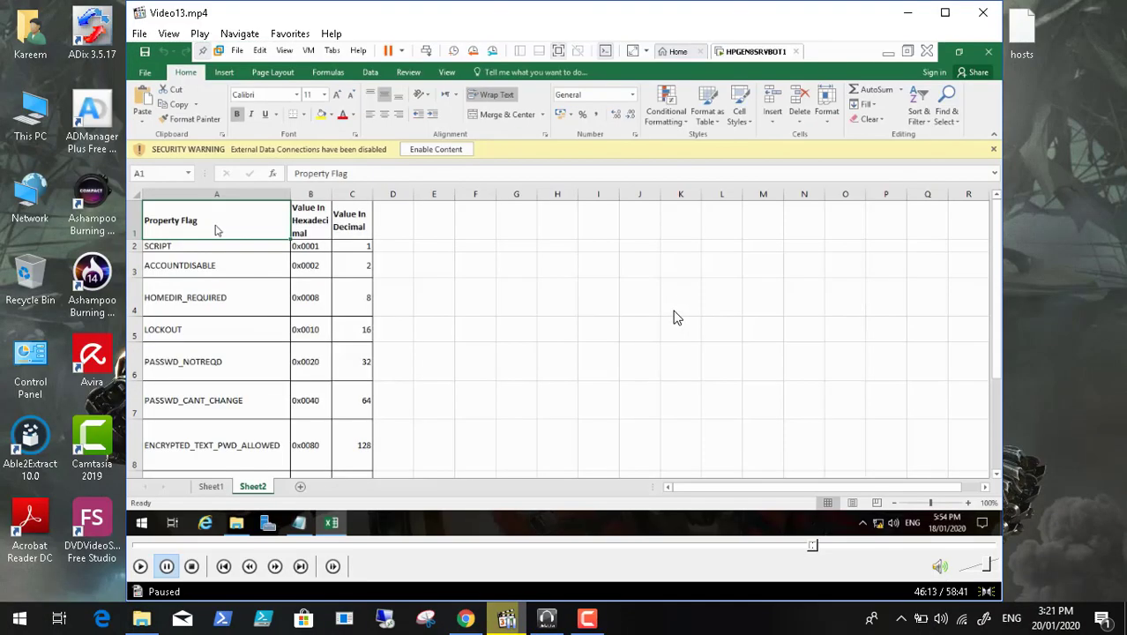
click(586, 619)
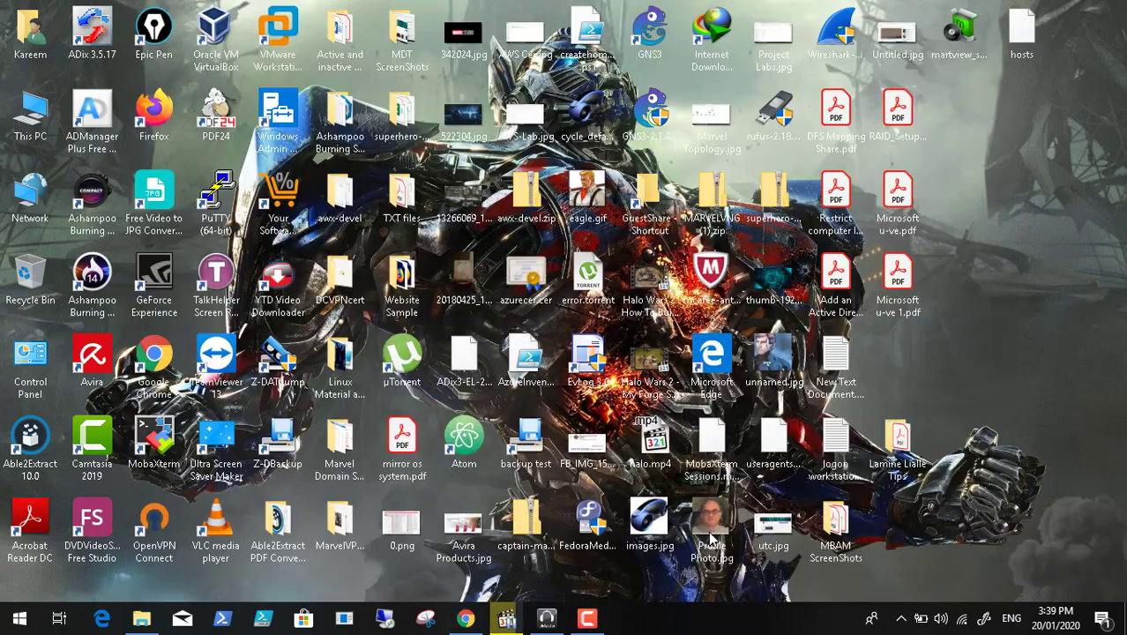
click(506, 618)
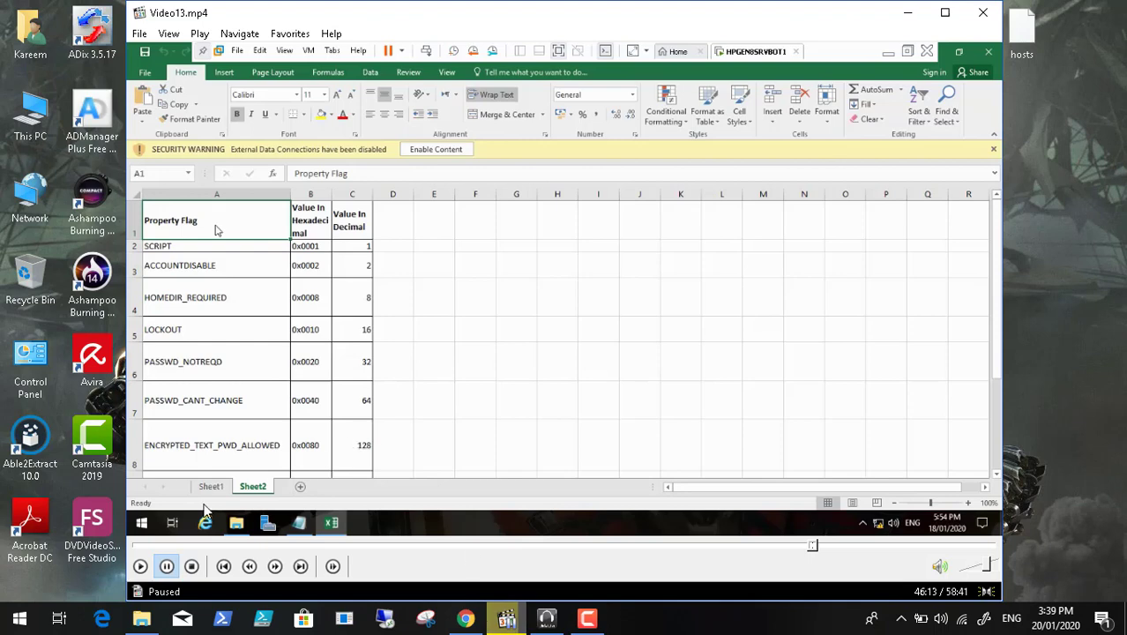
- Resume the tutorial video Video13.mp4 and play it full screen
click(141, 567)
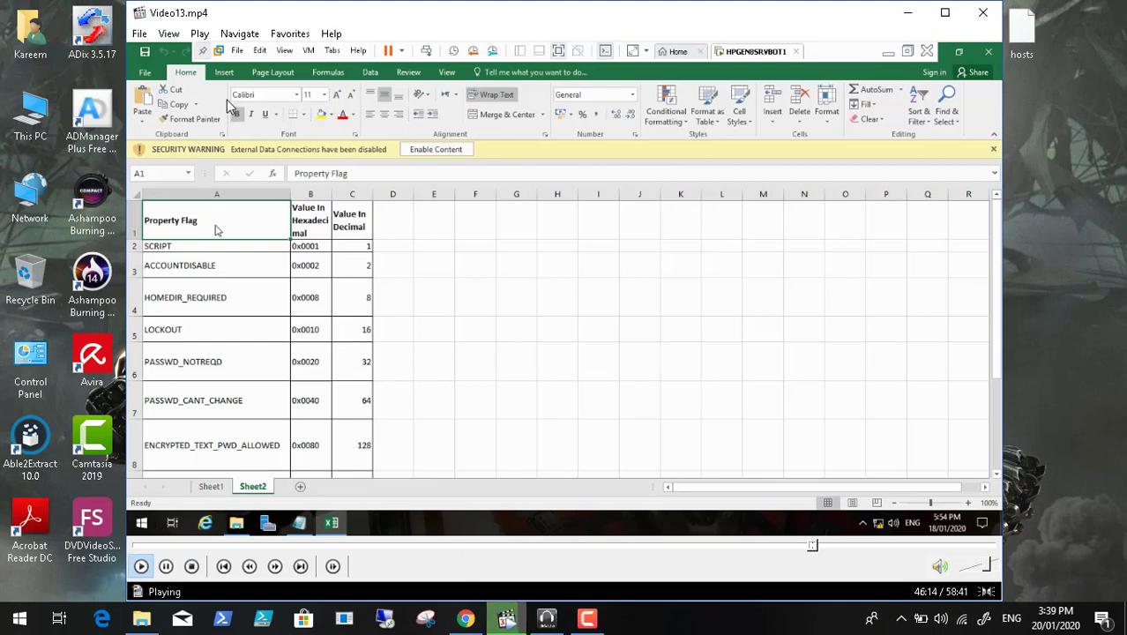
click(168, 33)
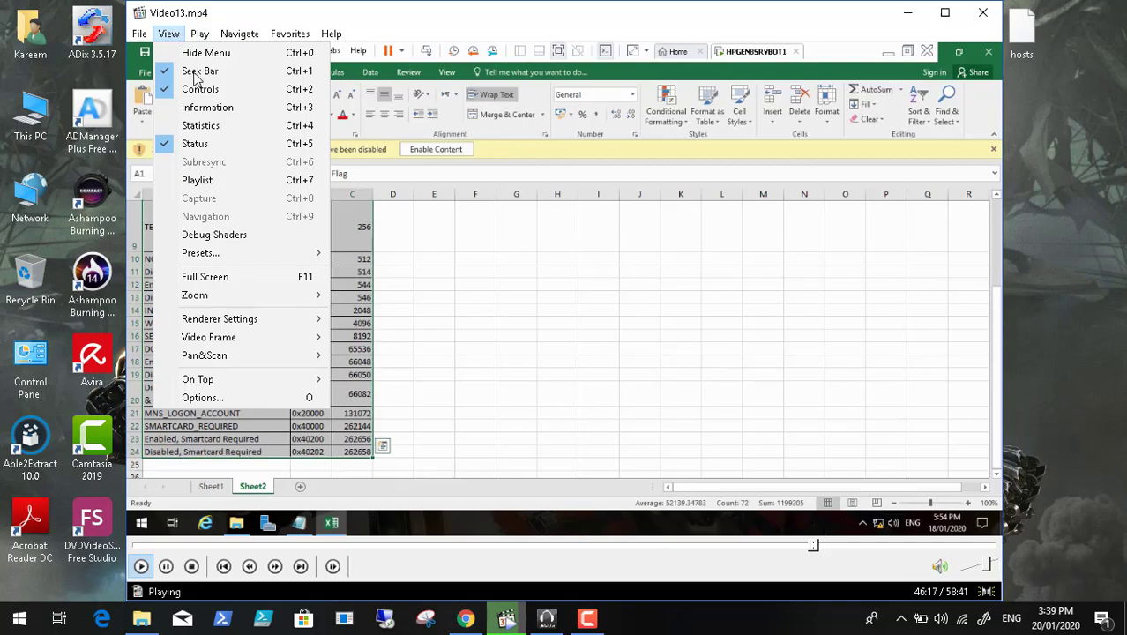
click(240, 279)
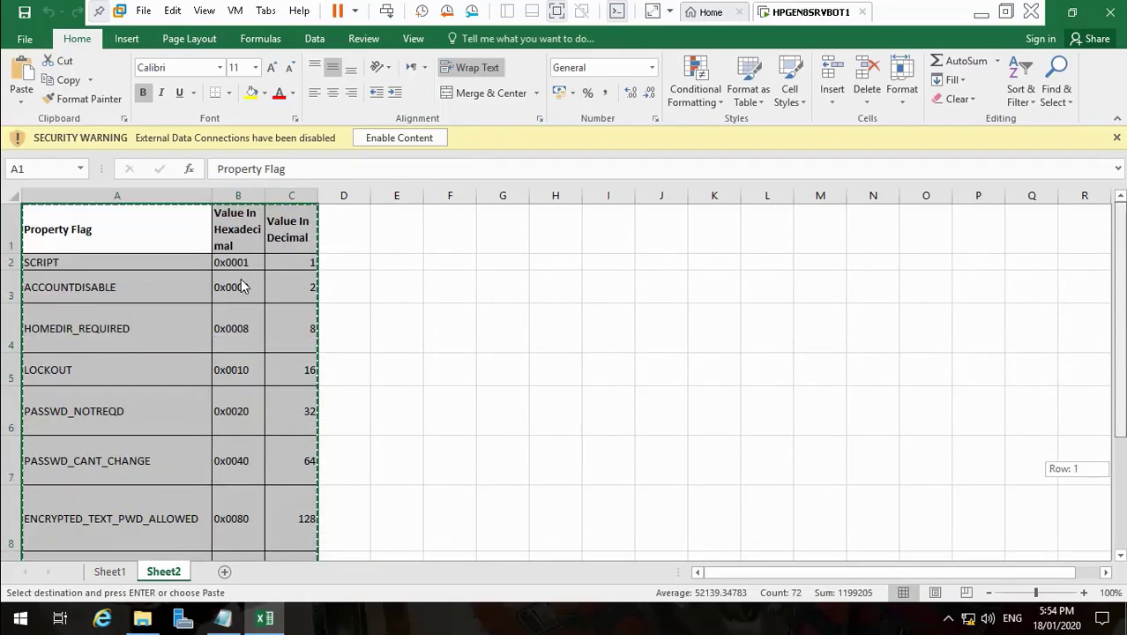
- Minimize Excel, go up through DCDomain to Transformers, and open Active Directory Users Life Report
click(1050, 18)
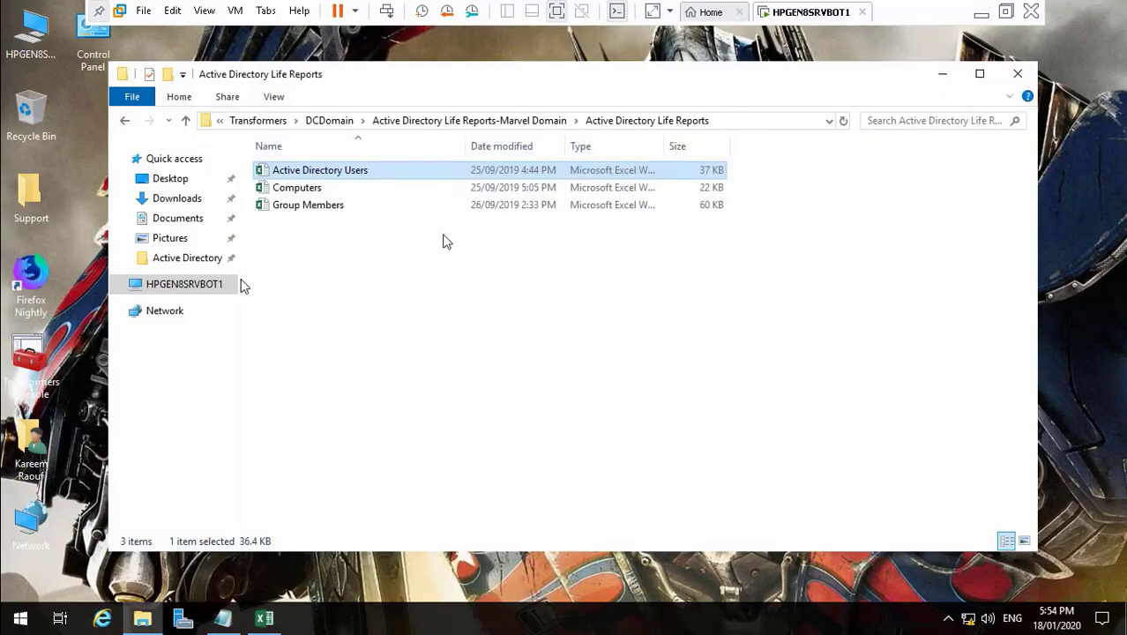
click(319, 123)
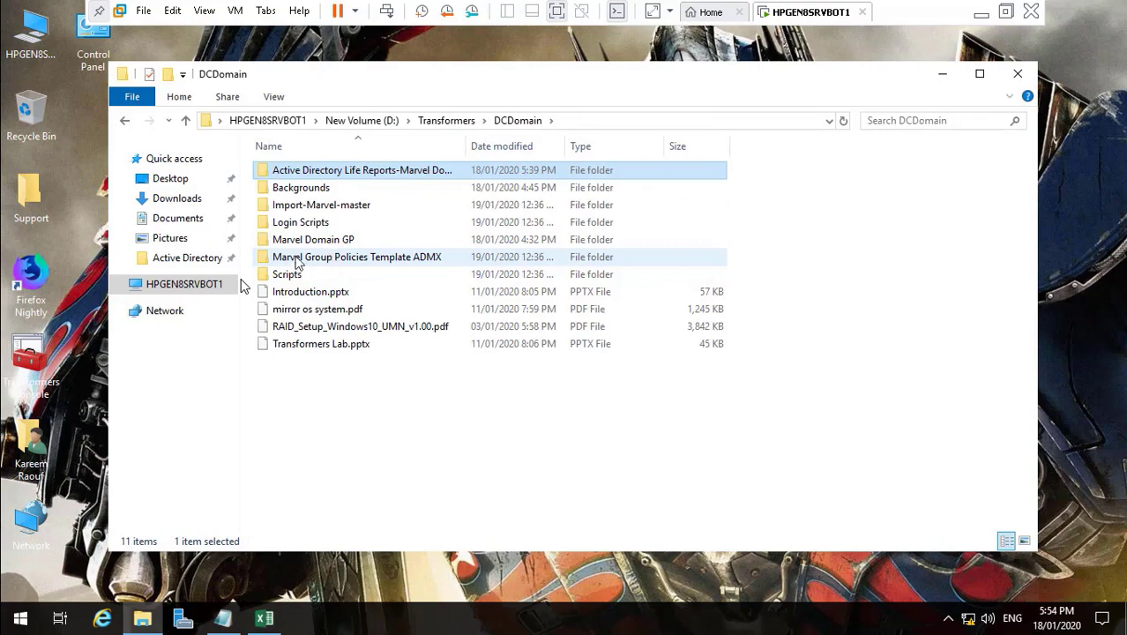
click(435, 128)
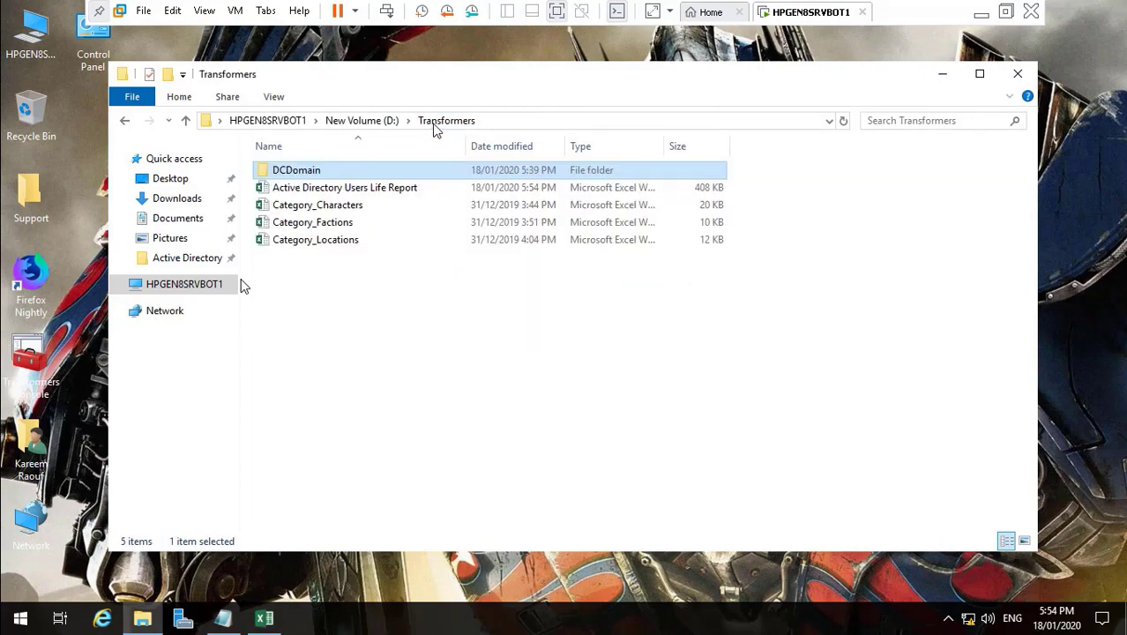
double_click(369, 190)
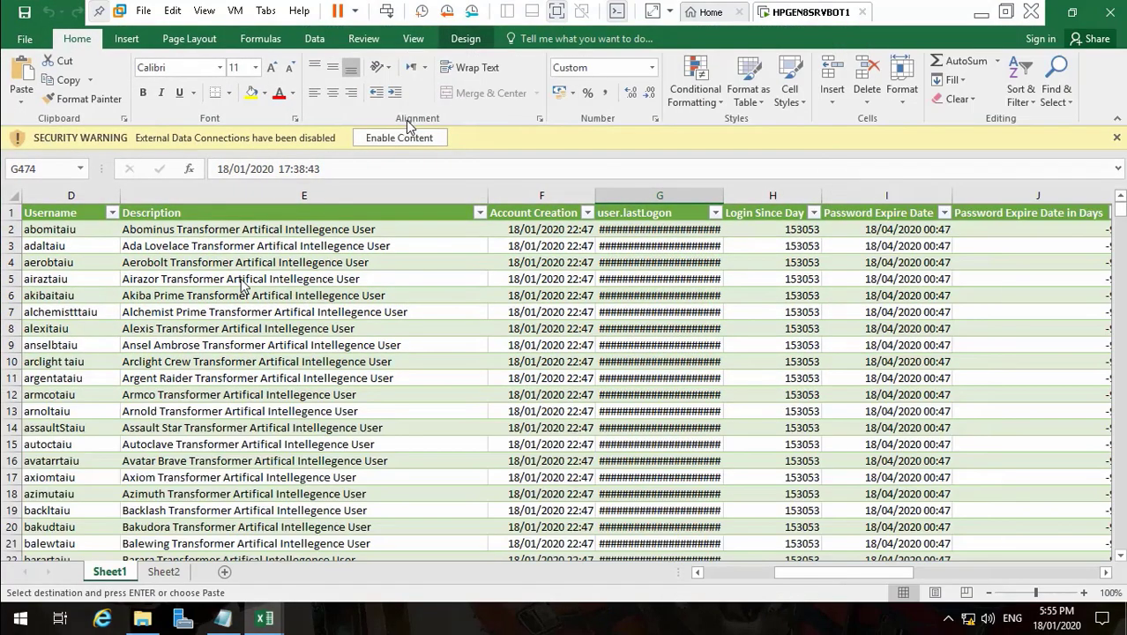
- Enable content and paste the property flag table into cell A1 of Sheet2
click(411, 138)
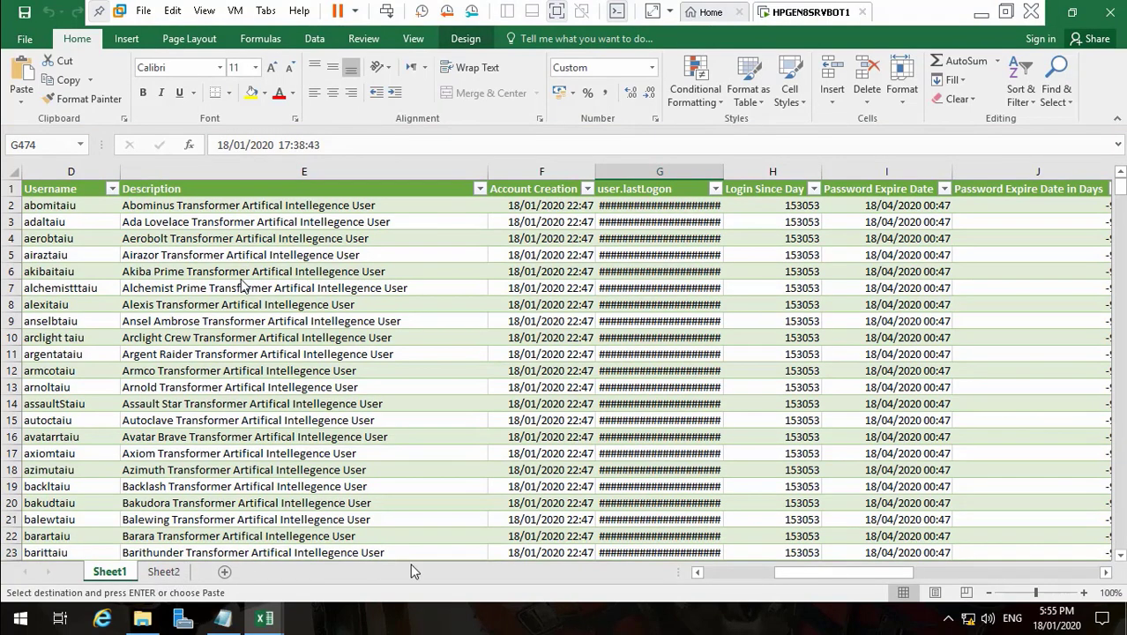
click(167, 573)
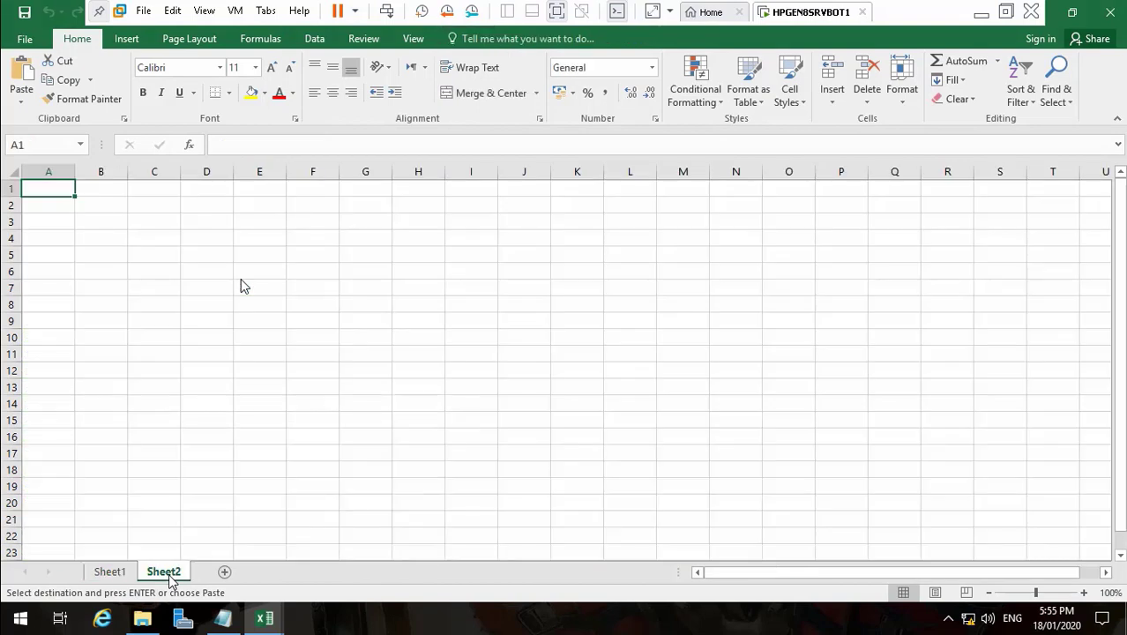
right_click(51, 193)
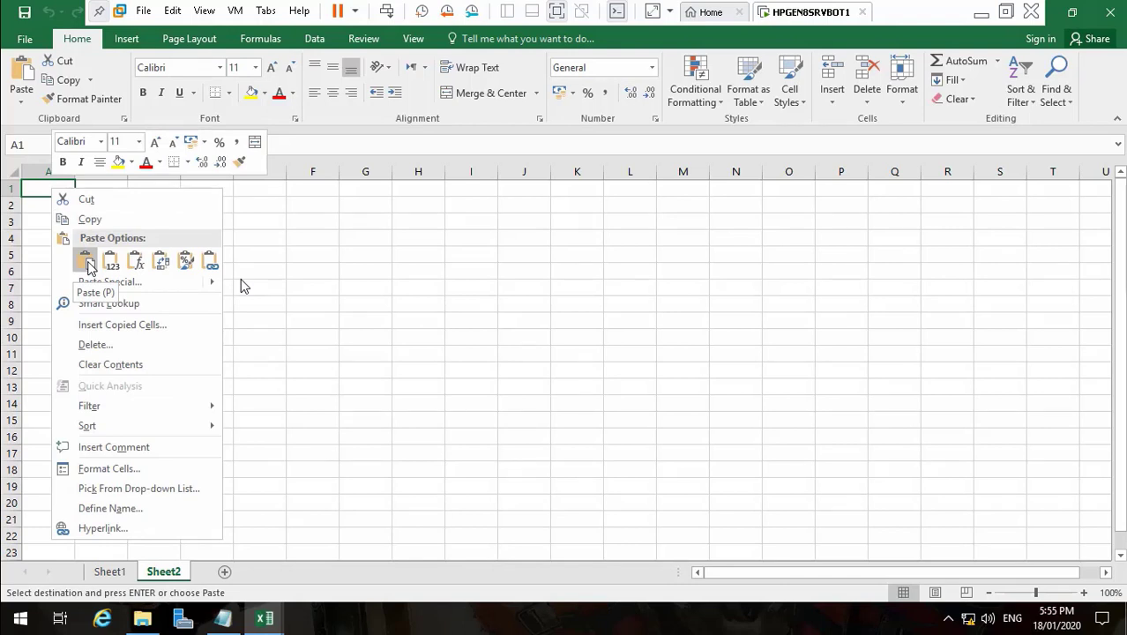
click(87, 261)
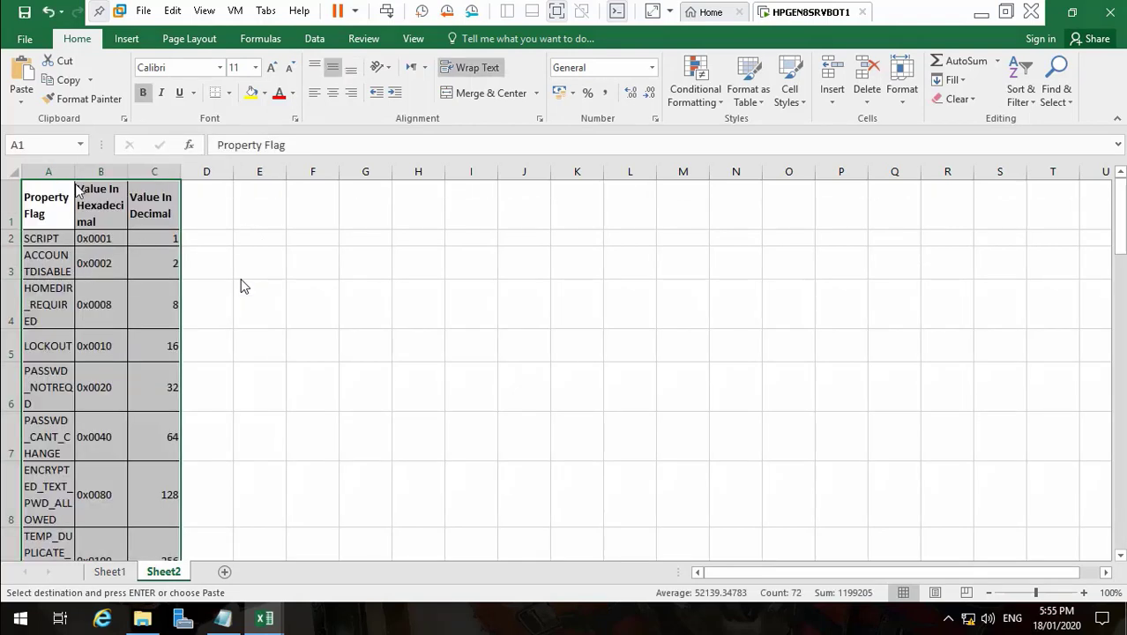
- Widen columns C, B and A so the flag names and headers fit, then save
drag(181, 174, 245, 177)
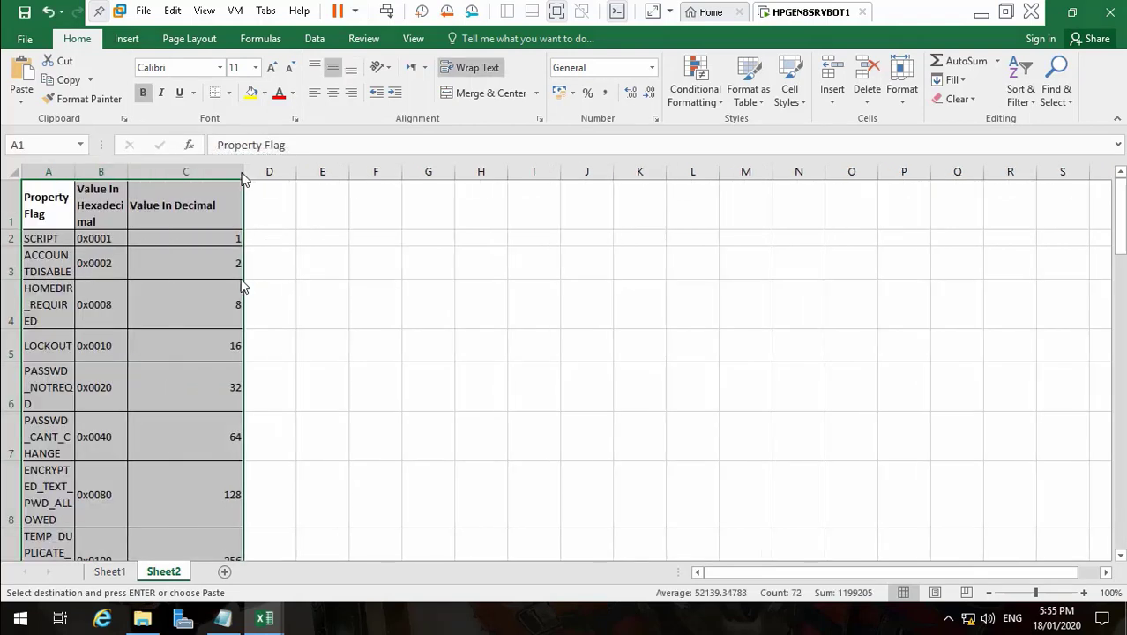
drag(130, 177, 201, 185)
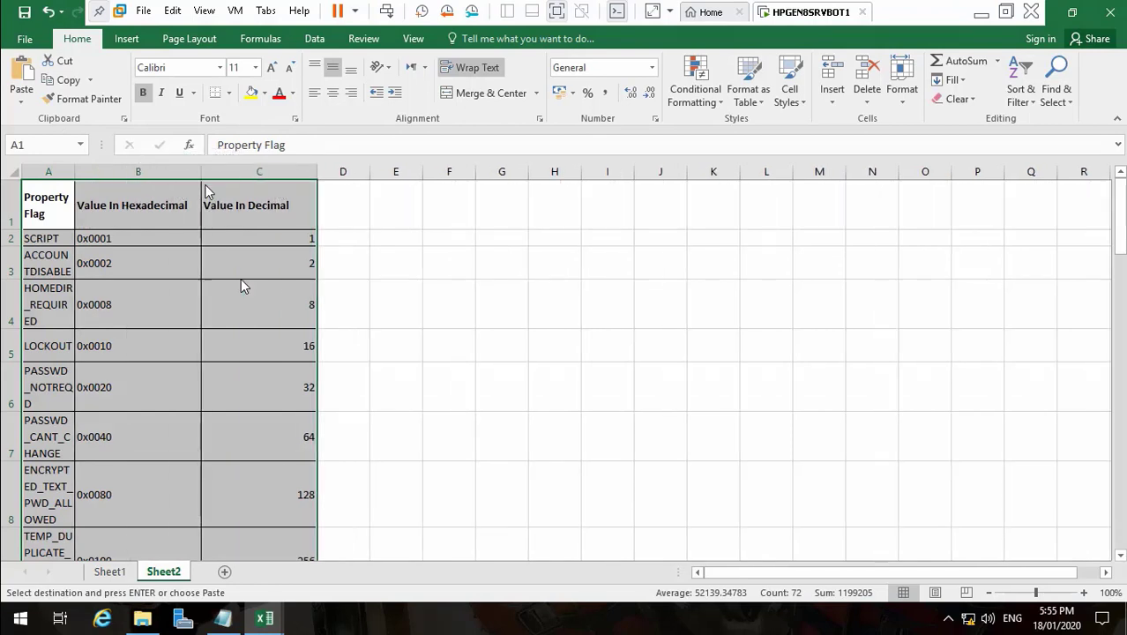
drag(76, 176, 175, 181)
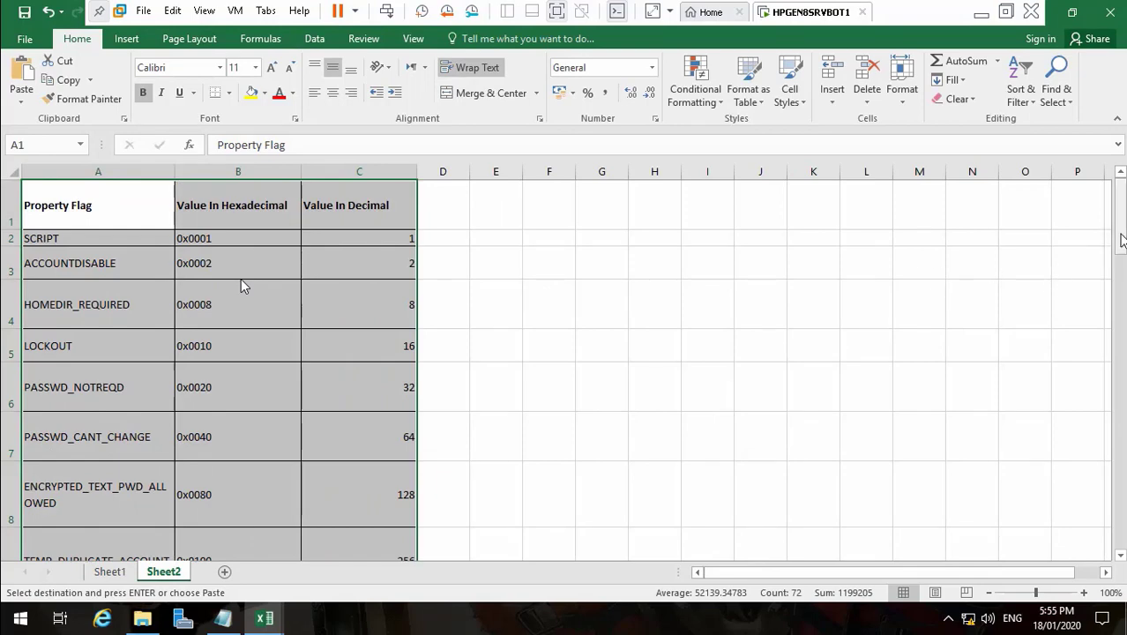
drag(1118, 239, 1118, 265)
scroll(245, 287, down, 4)
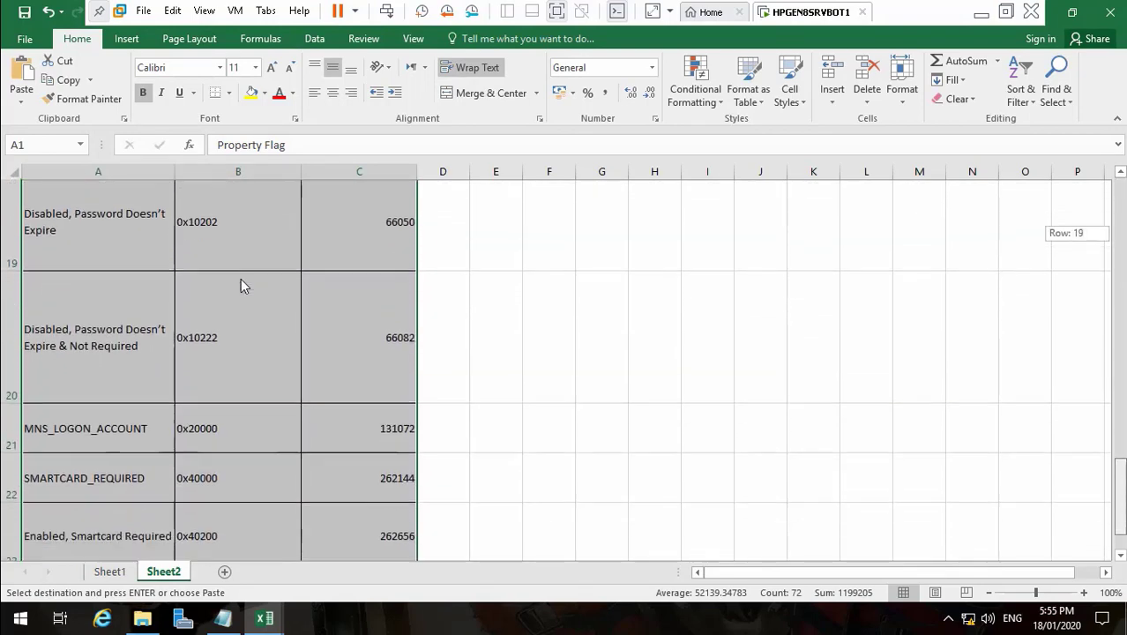
scroll(244, 286, up, 6)
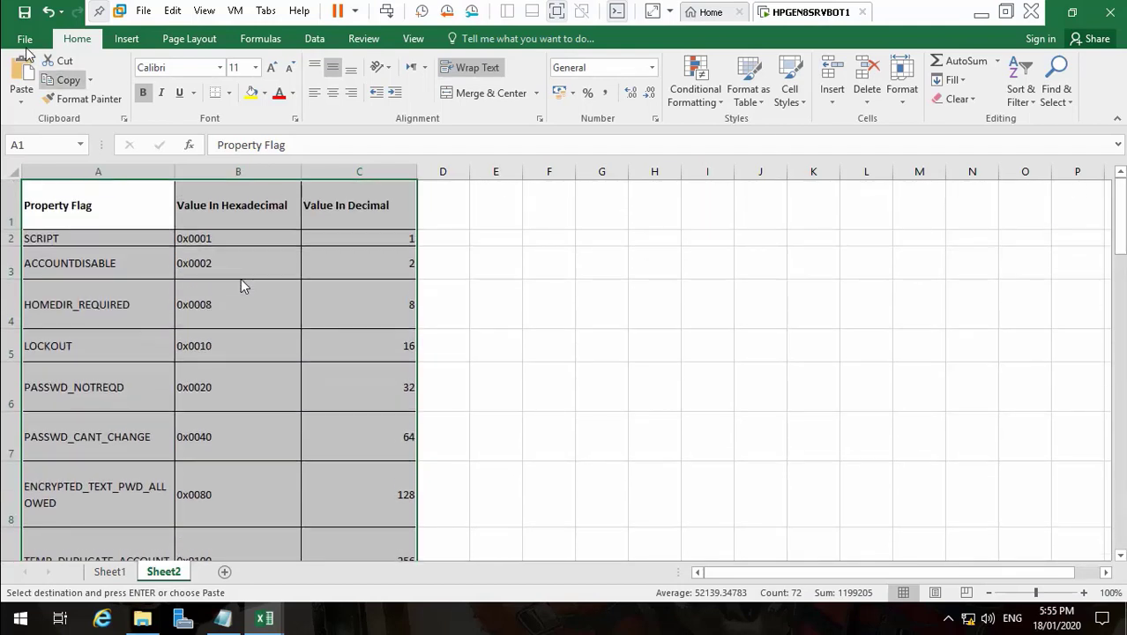
click(25, 12)
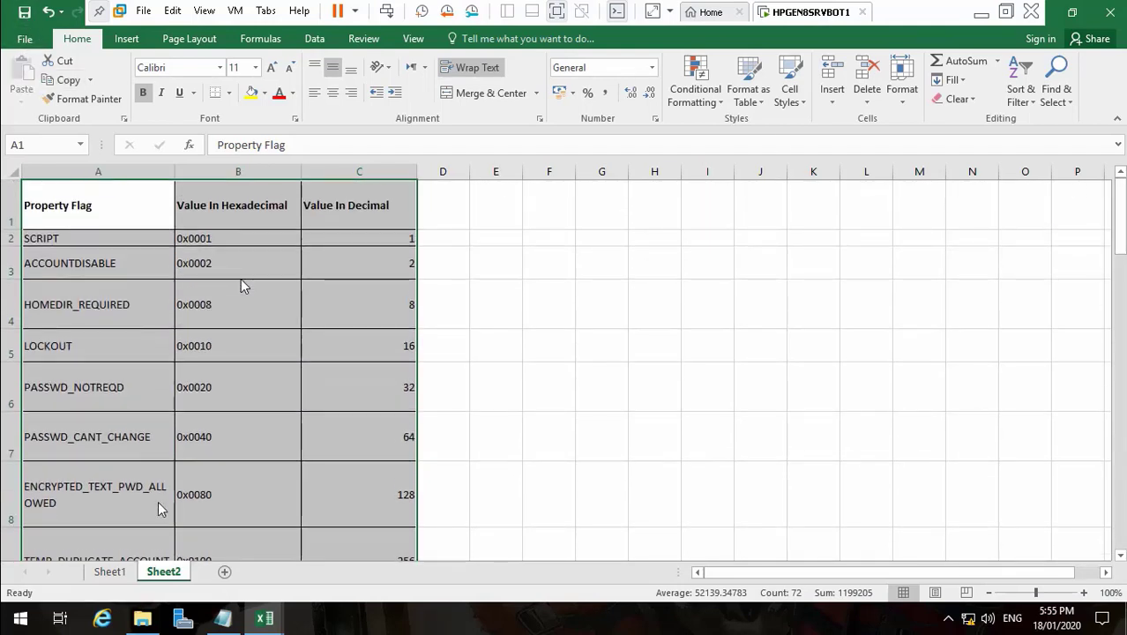
- On Sheet1, refresh the user account table from its external data source
click(118, 571)
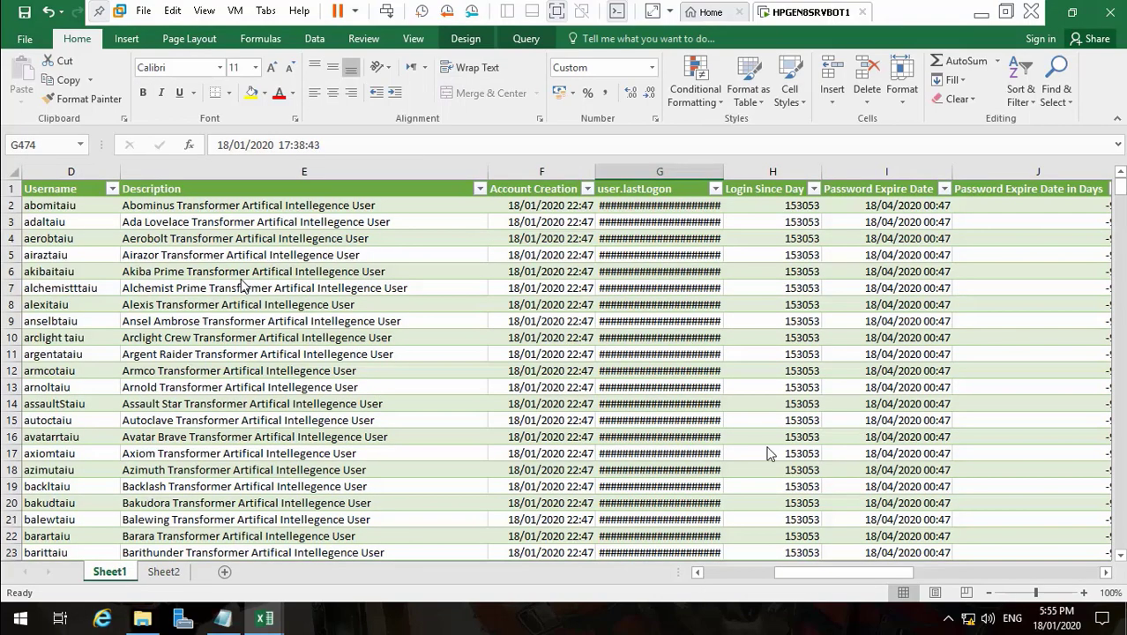
drag(870, 574, 946, 575)
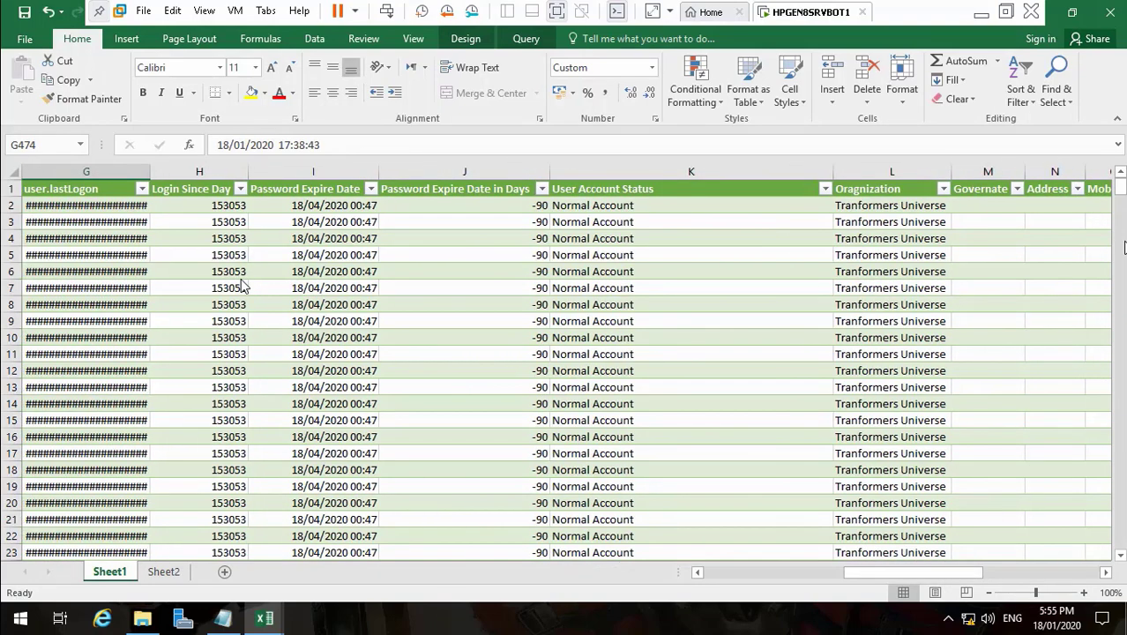
drag(1122, 191, 1123, 543)
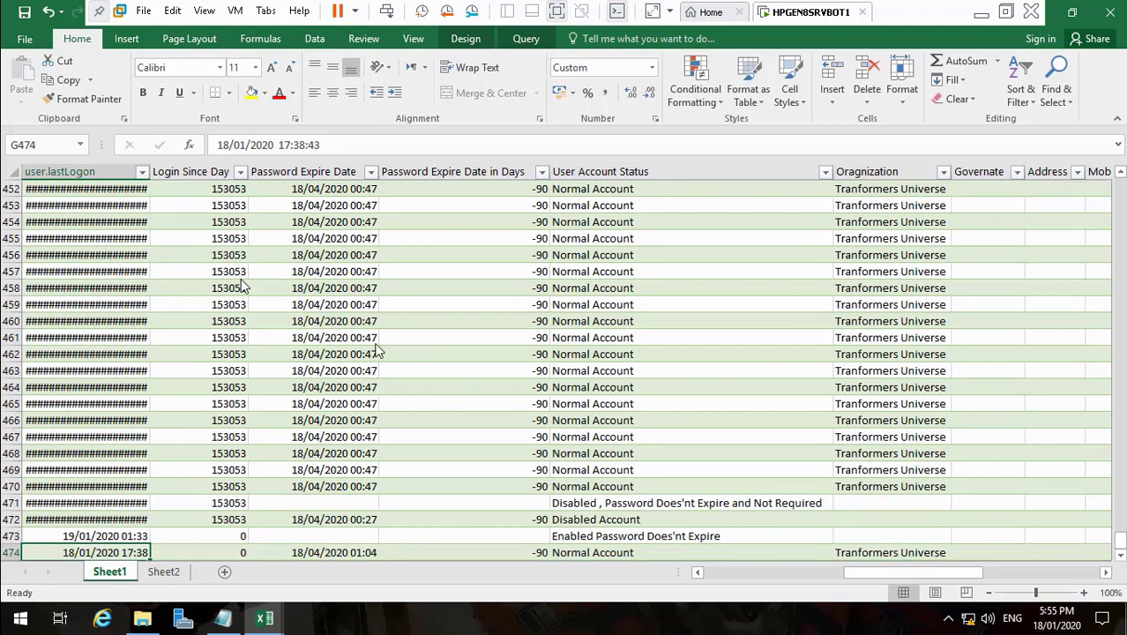
click(332, 289)
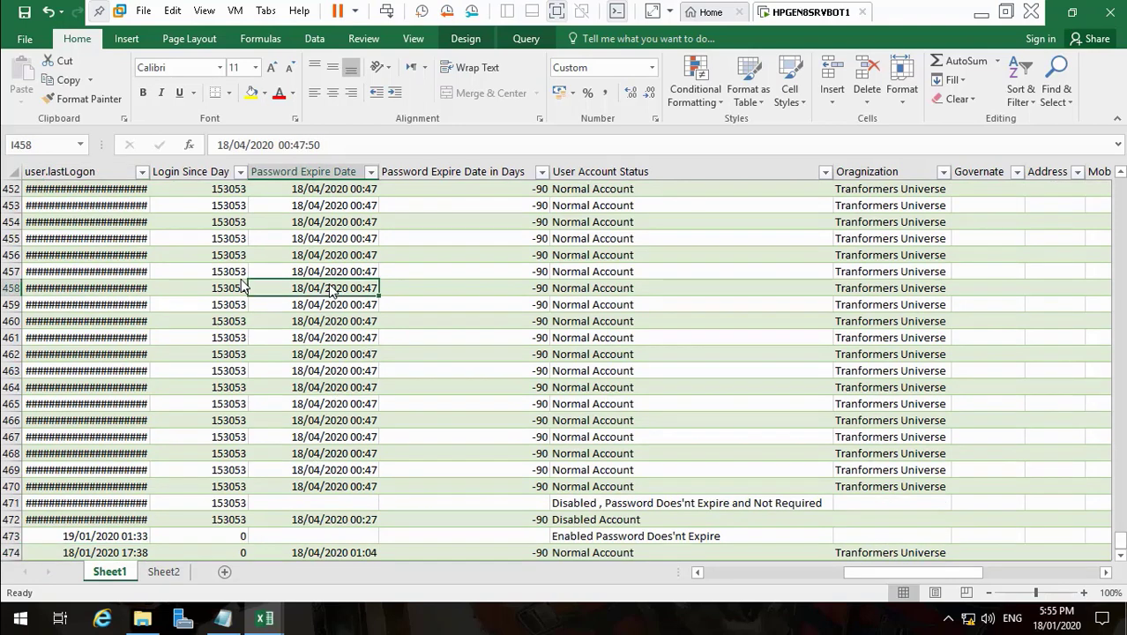
right_click(332, 291)
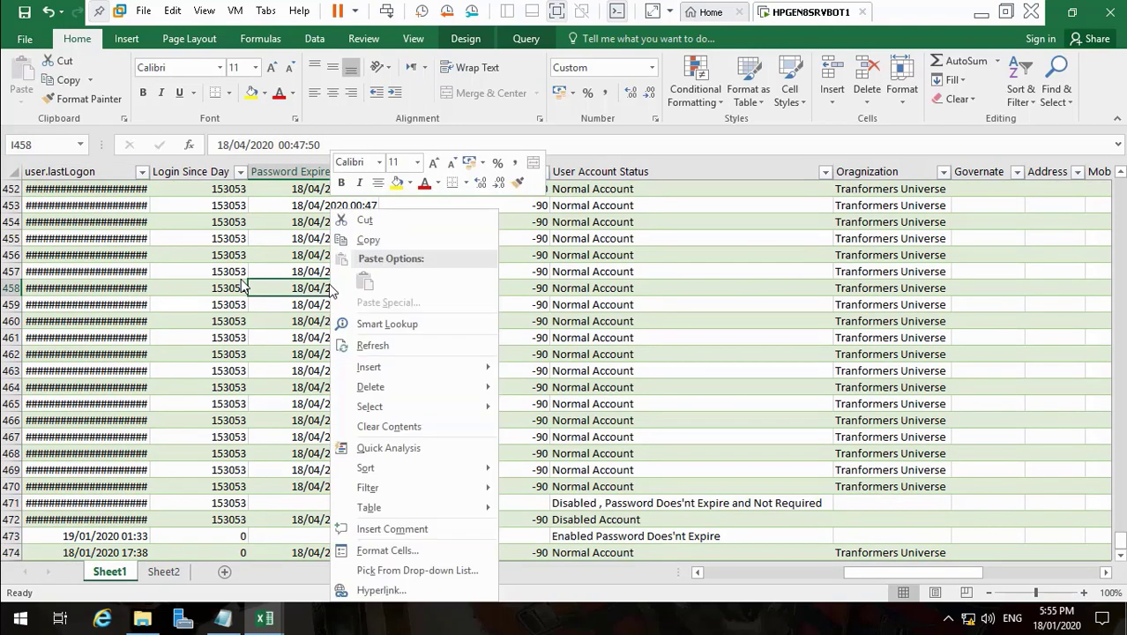
click(373, 346)
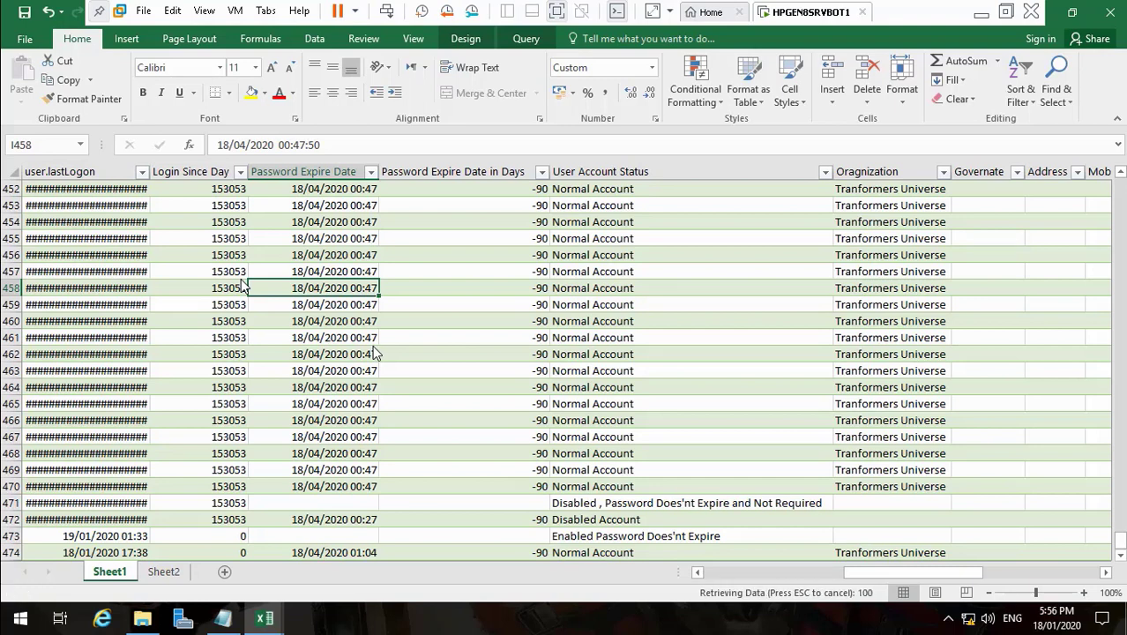
- Select the user table and scroll through the User Account Status entries
key(ctrl+a)
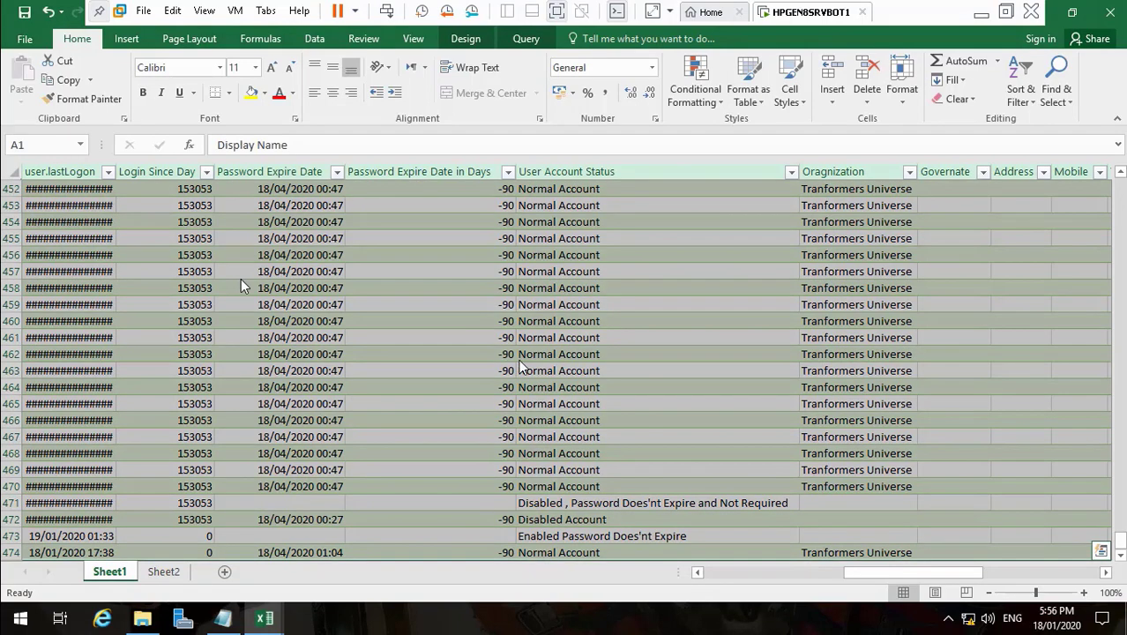
click(548, 369)
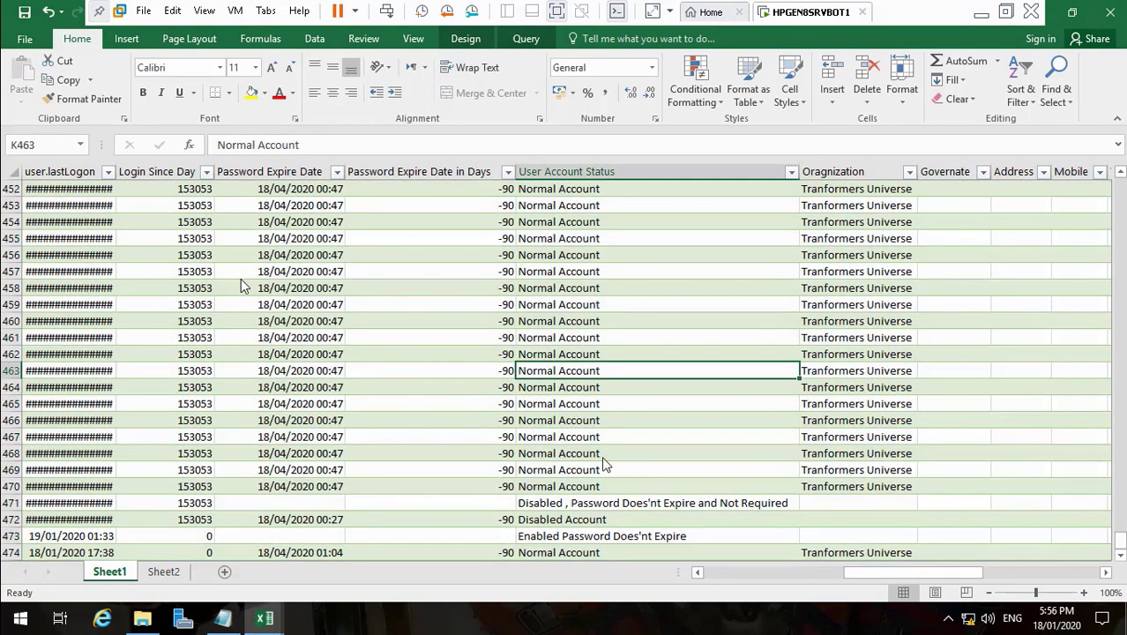
key(Up)
key(Up)
key(Up)
key(Up)
key(Up)
key(Up)
key(Up)
key(Up)
key(Up)
key(Up)
key(Up)
key(Up)
key(Up)
key(Up)
key(Up)
key(Up)
key(Up)
key(Up)
key(Up)
key(Up)
key(Up)
key(Up)
key(Up)
key(Up)
key(Up)
key(Up)
key(Up)
key(Up)
key(Up)
key(Up)
key(Up)
key(Up)
key(Up)
key(Up)
key(Up)
key(Up)
key(Up)
key(Up)
key(Up)
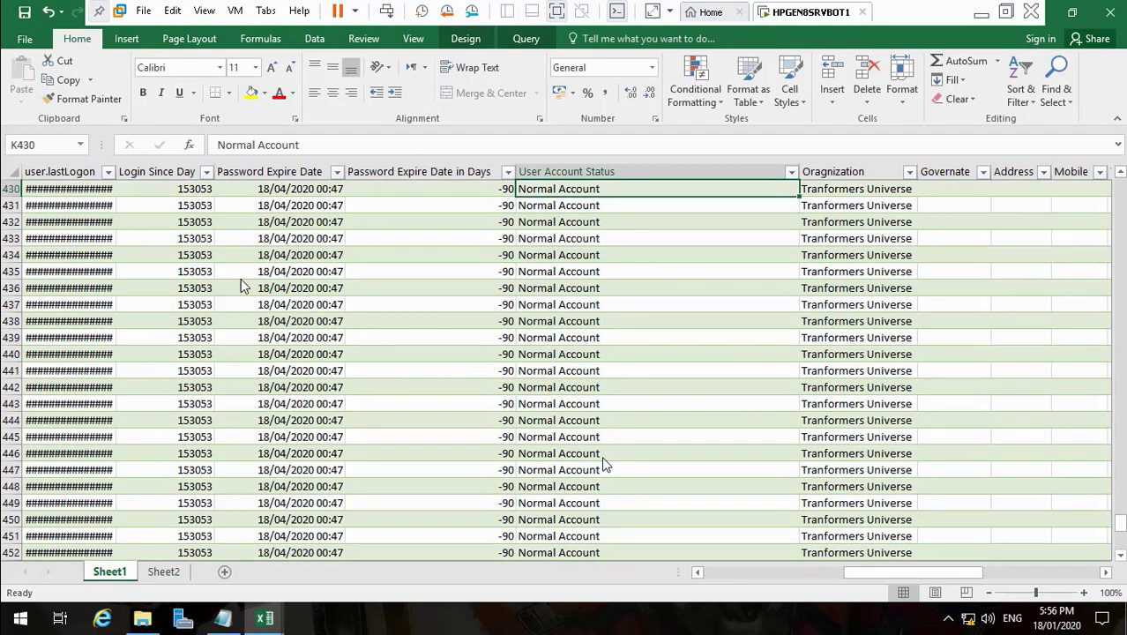
key(Up)
key(Up)
key(Up)
key(Up)
key(Up)
key(Up)
key(Up)
key(Up)
key(Up)
key(Up)
key(Up)
key(Up)
key(Up)
key(Up)
key(Up)
key(Up)
key(Up)
key(Up)
key(Up)
key(Up)
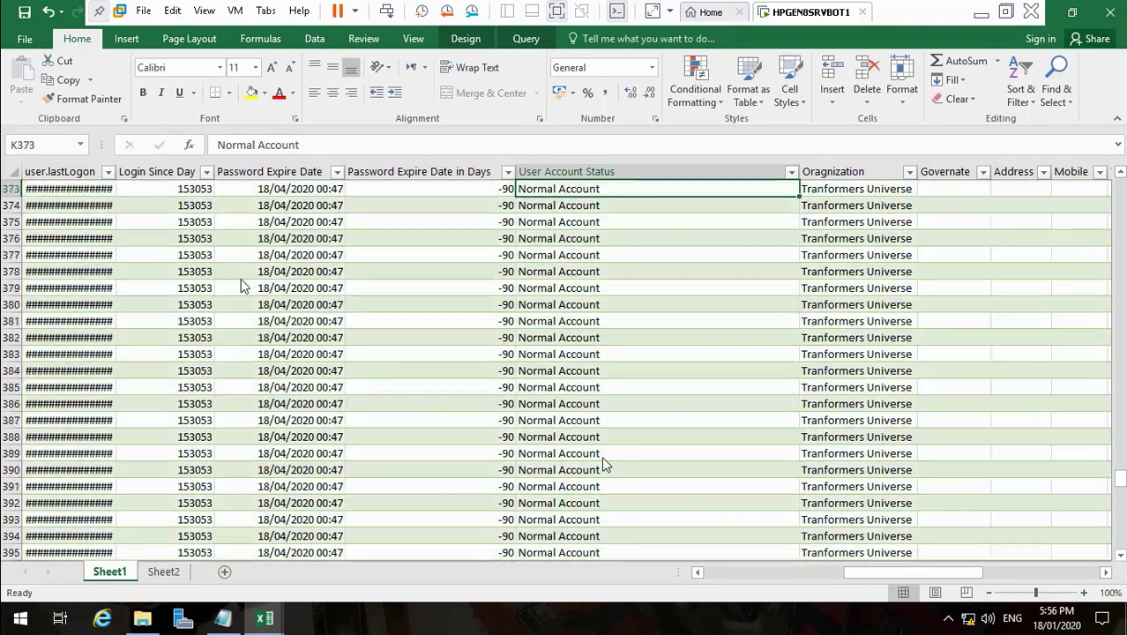
key(Up)
key(Up)
key(Up)
key(Up)
key(Up)
key(Up)
key(Up)
key(Up)
key(Up)
key(Up)
key(Up)
key(Up)
key(Up)
key(Up)
key(Up)
key(Up)
key(Up)
key(Up)
key(Up)
key(Up)
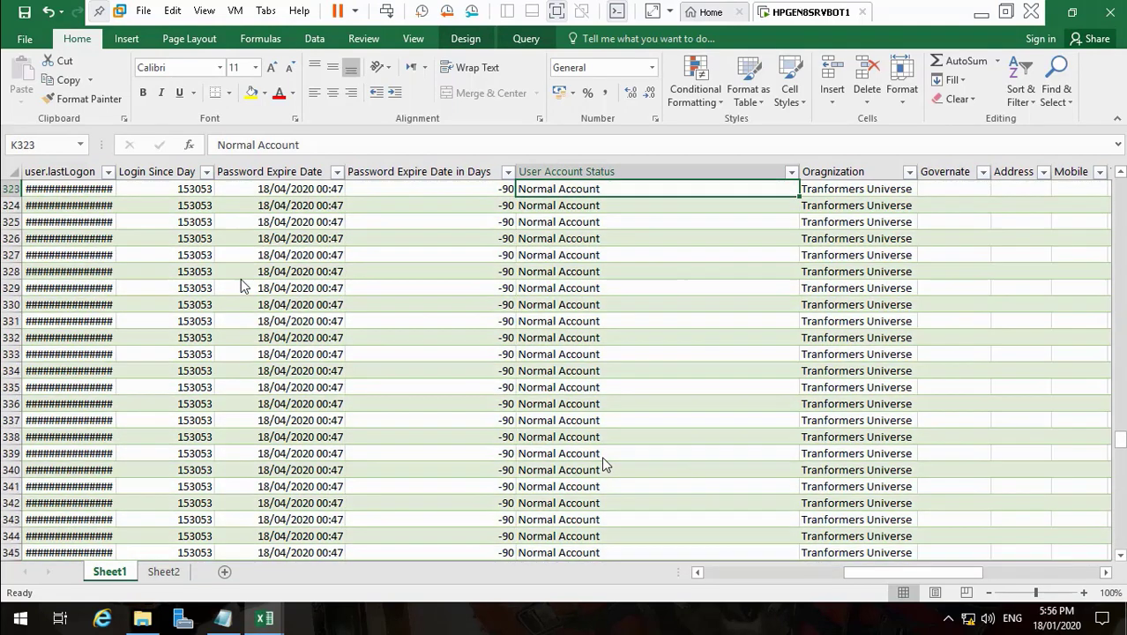
key(Up)
key(Up)
key(Up)
key(Up)
key(Up)
key(Up)
key(Up)
key(Up)
key(Up)
key(Up)
key(Up)
key(Up)
key(Up)
key(Up)
key(Up)
key(Up)
key(Up)
key(Up)
key(Up)
key(Up)
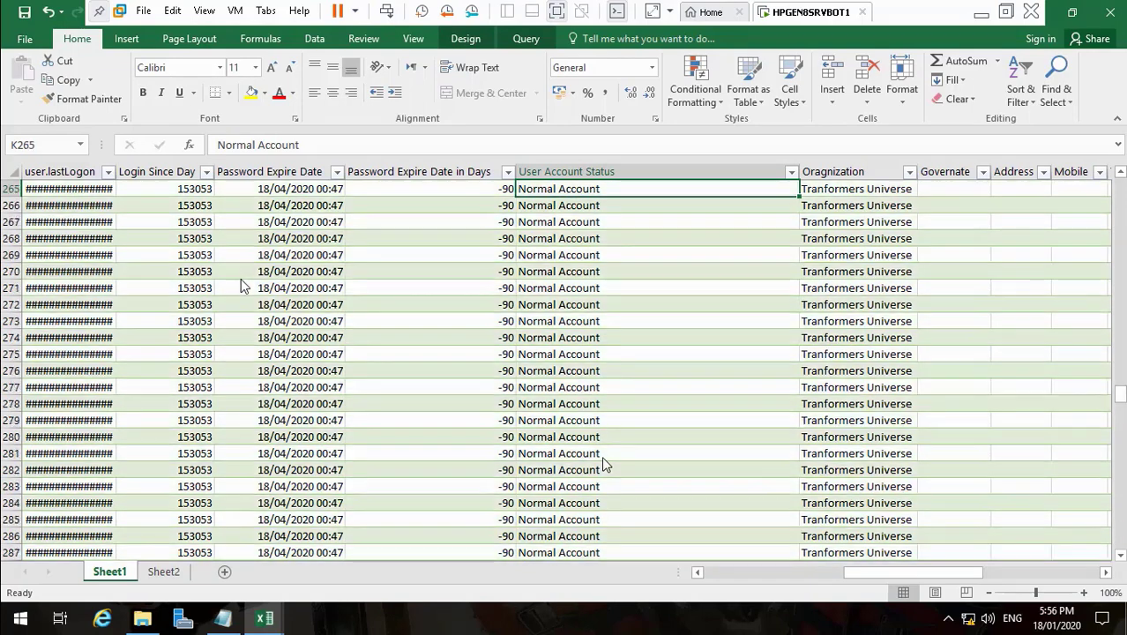
key(Up)
key(Up)
key(Up)
key(Up)
key(Up)
key(Up)
key(Up)
key(Up)
key(Up)
key(Up)
key(Up)
key(Up)
key(Up)
key(Up)
key(Up)
key(Up)
key(Up)
key(Up)
key(Up)
key(Up)
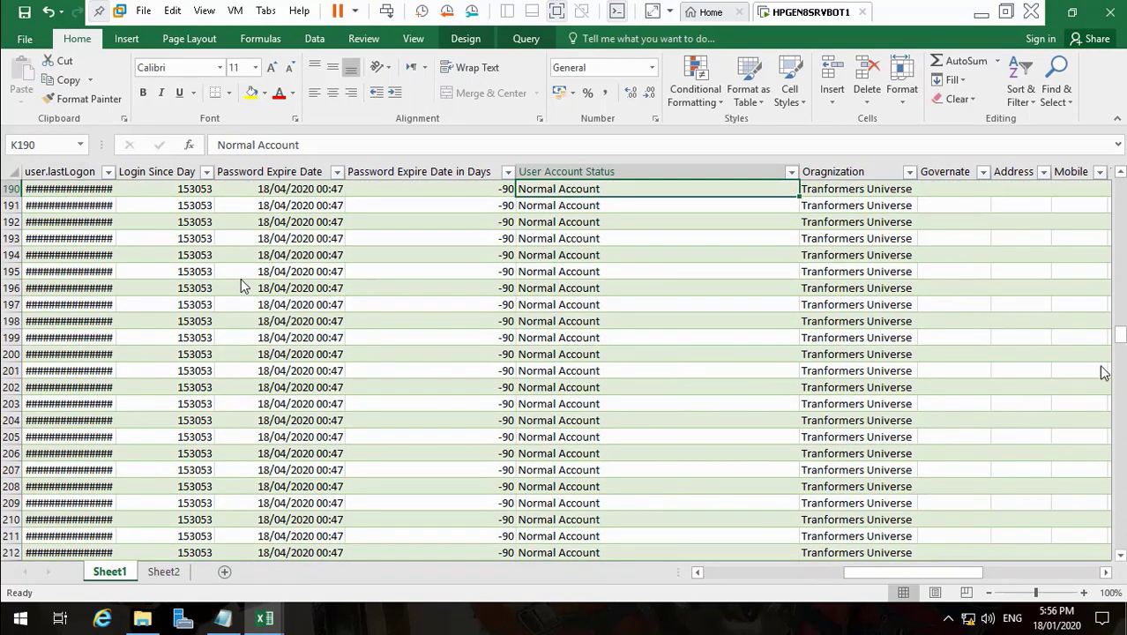
drag(1121, 335, 1120, 538)
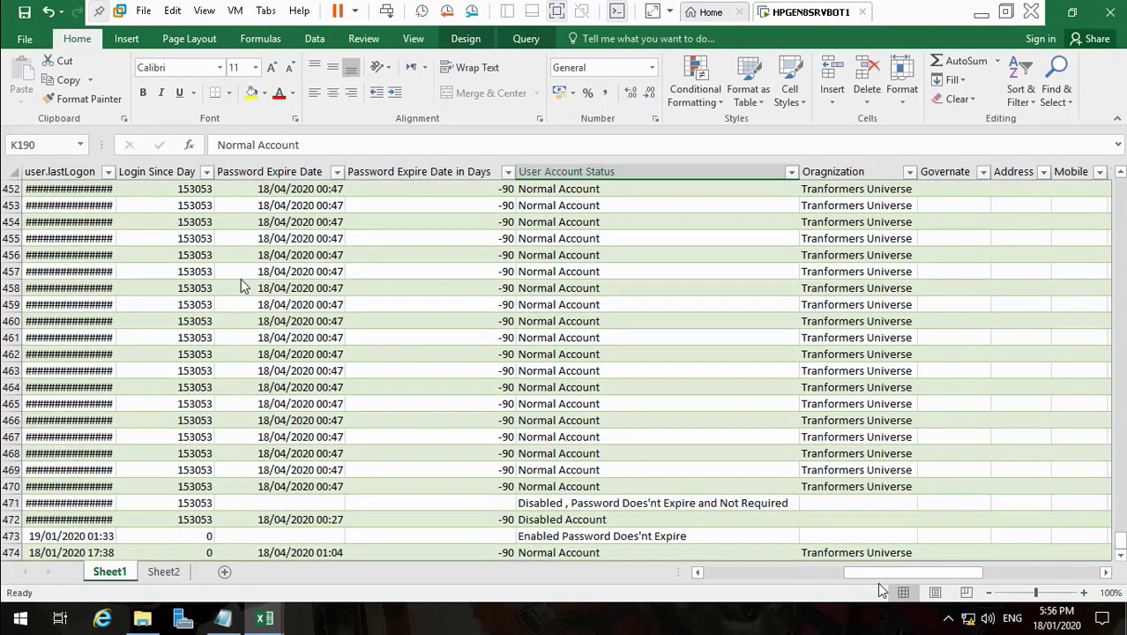
drag(889, 576, 728, 587)
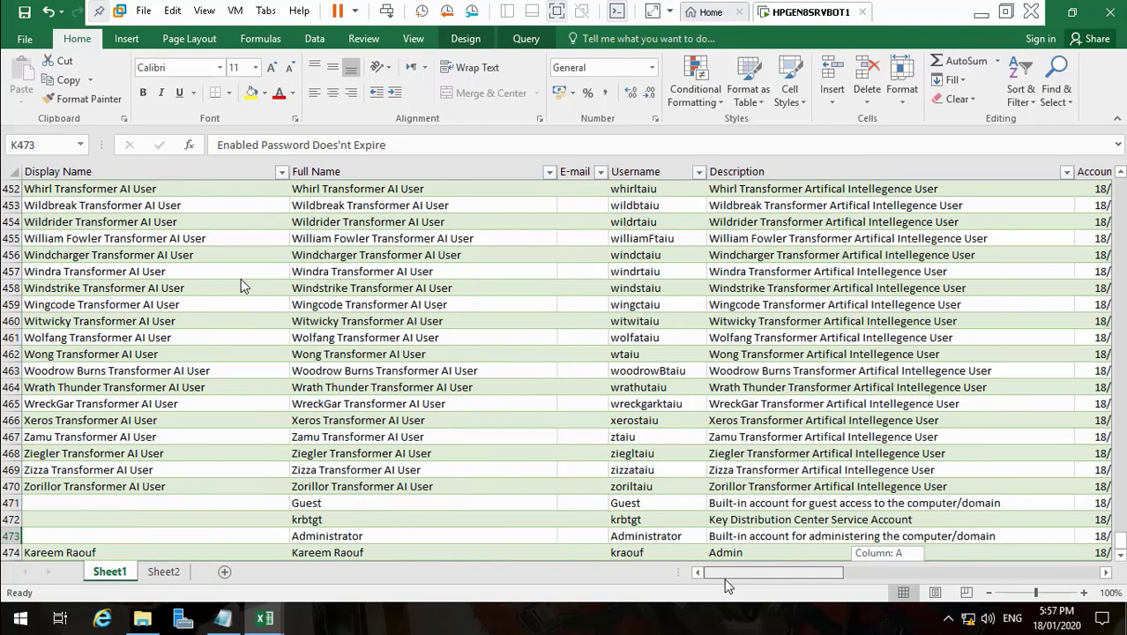
drag(1120, 538, 1120, 183)
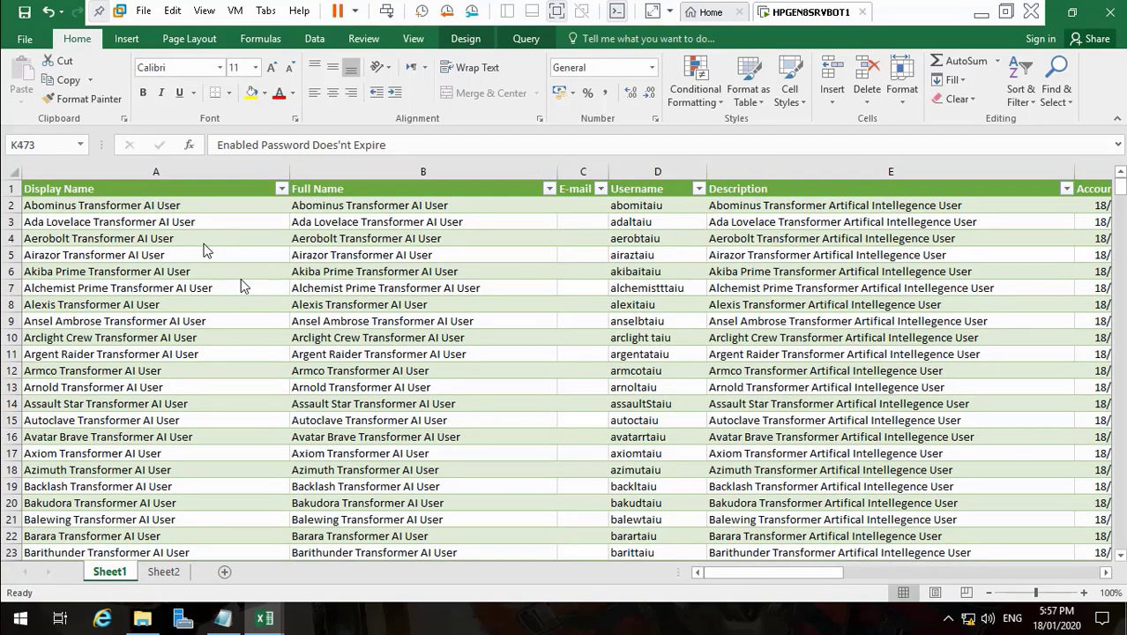
- Step across the first user row from Display Name through logon, password expiry and OU Place
click(179, 209)
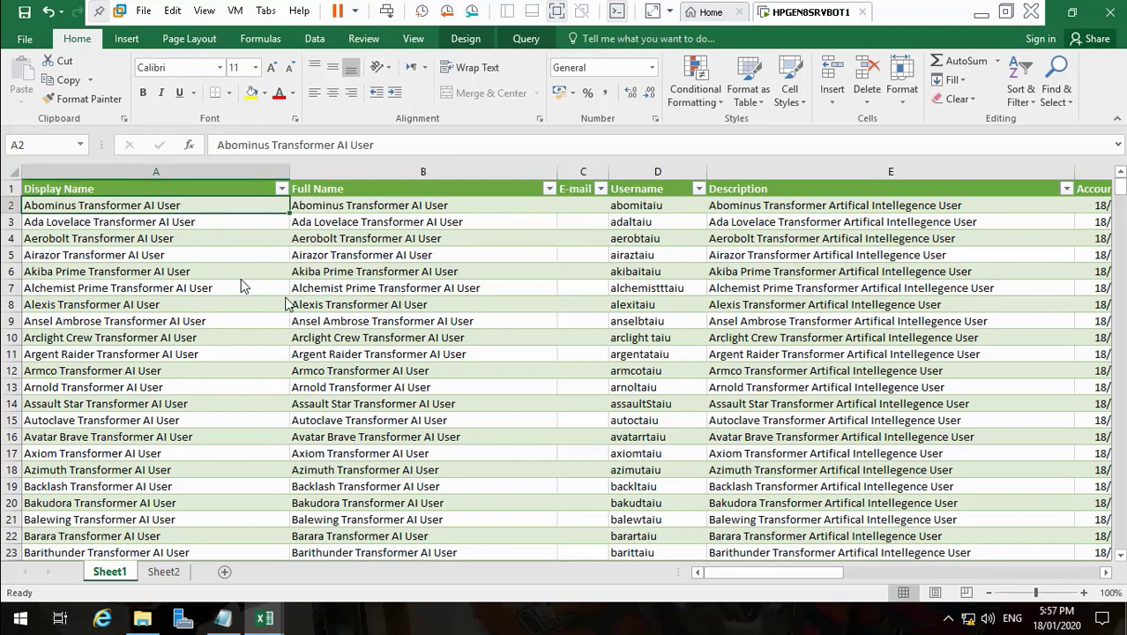
key(Right)
key(Right)
key(Right)
key(Right)
key(Right)
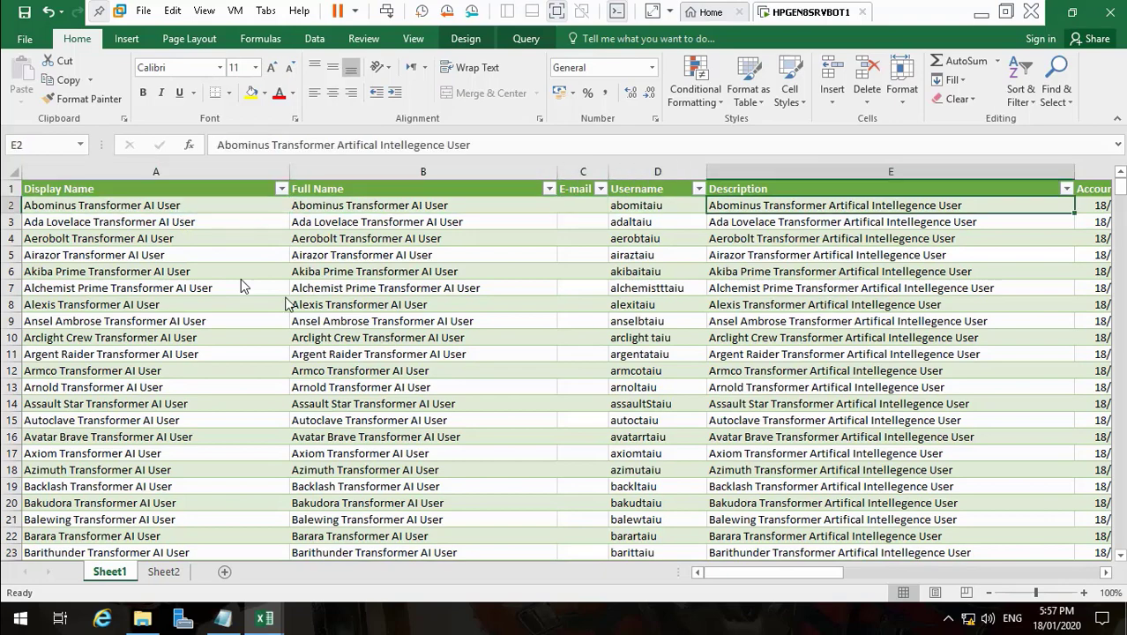
key(Right)
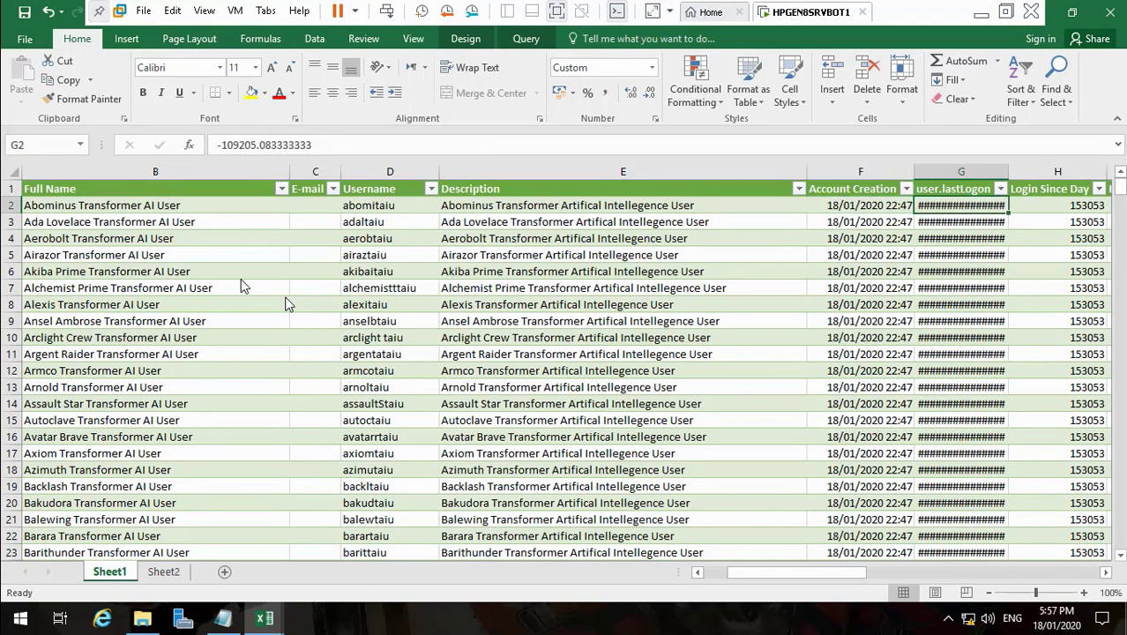
key(Right)
key(Right)
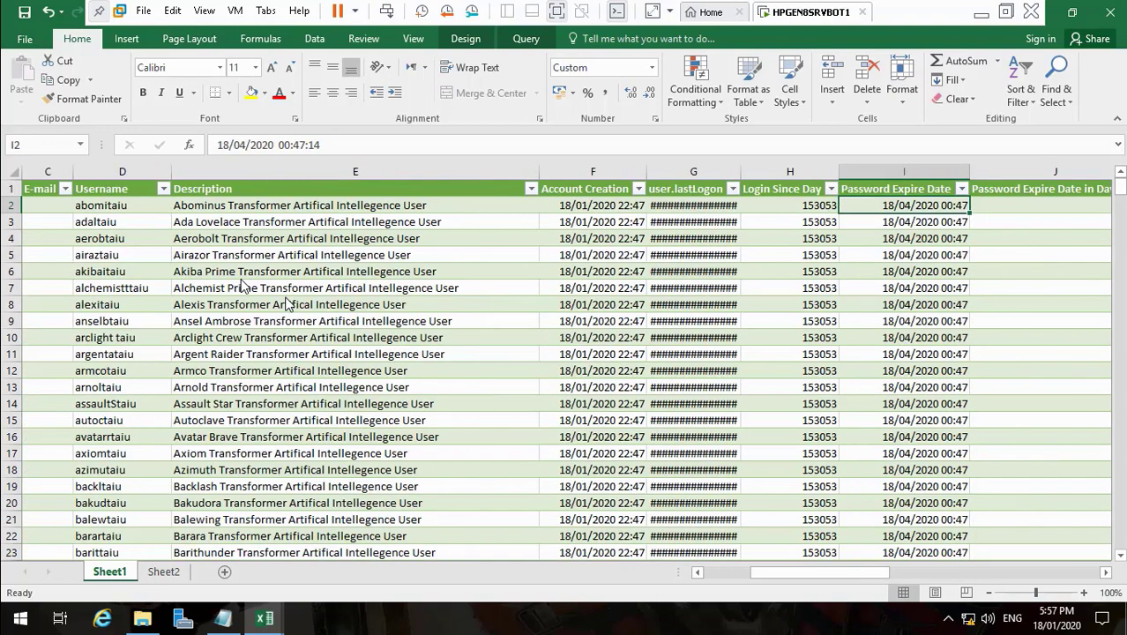
key(Left)
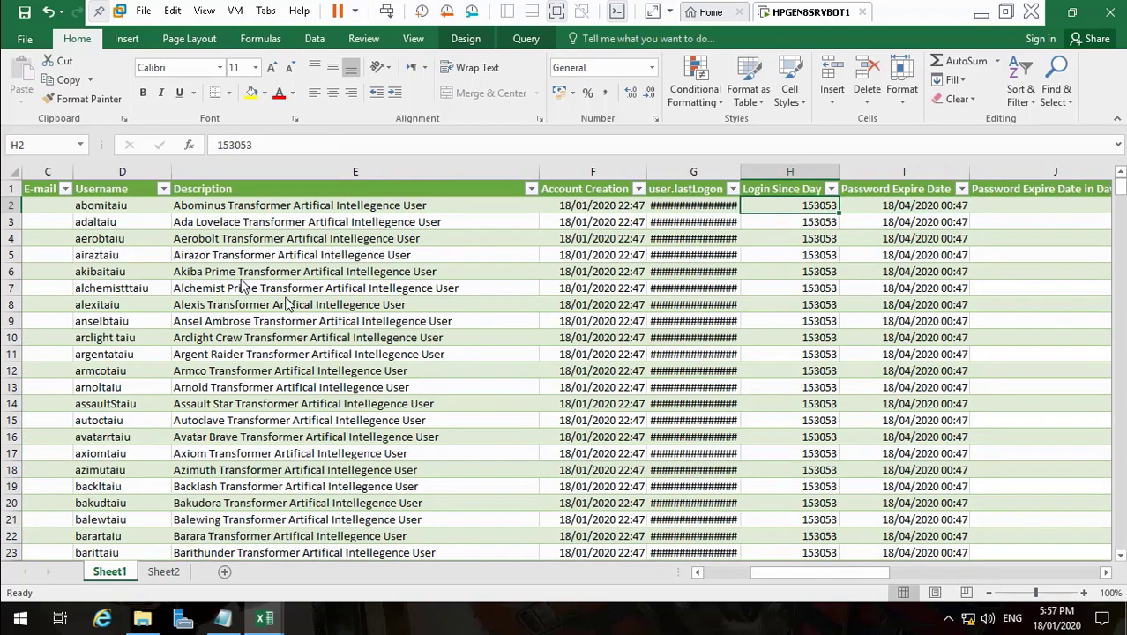
key(Right)
key(Left)
key(Right)
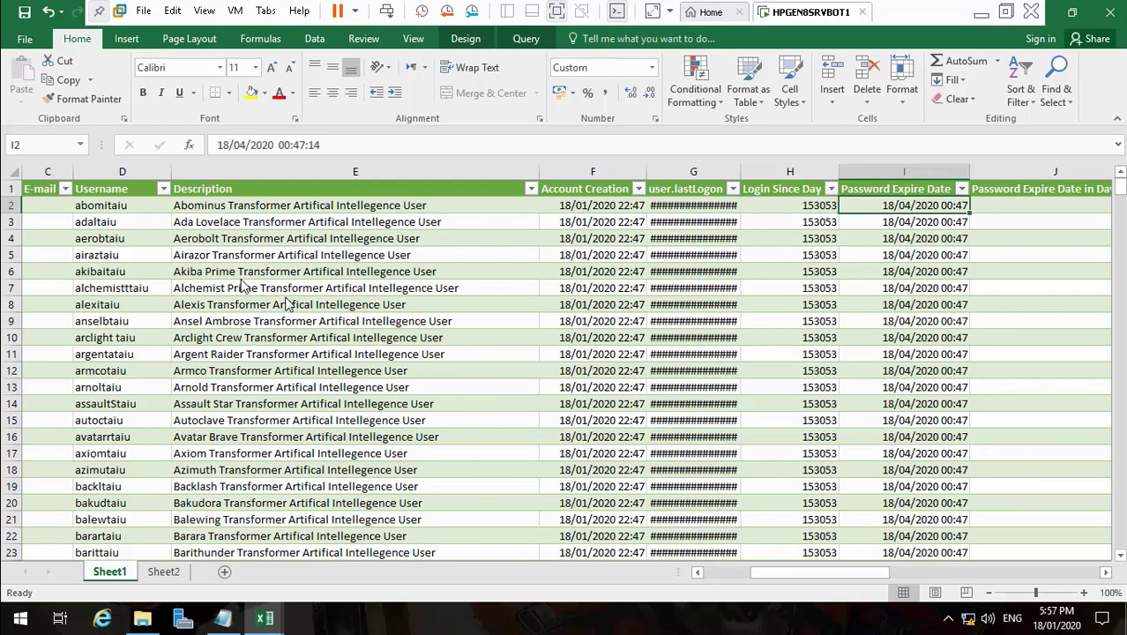
key(Right)
key(Right)
key(Left)
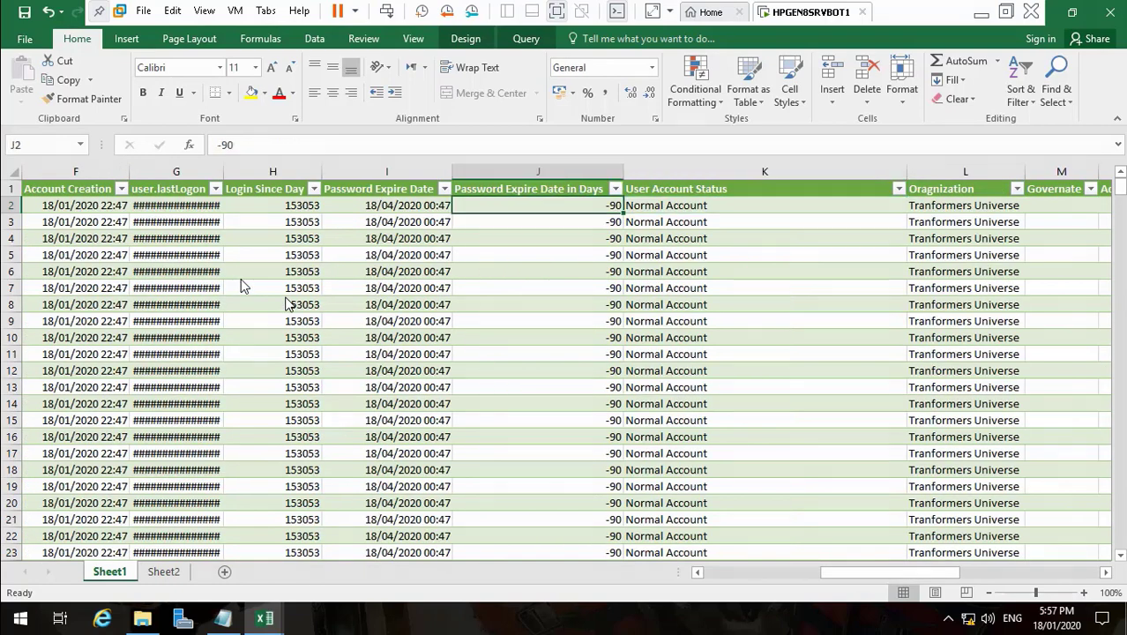
key(Right)
key(Right)
key(Right)
key(Right)
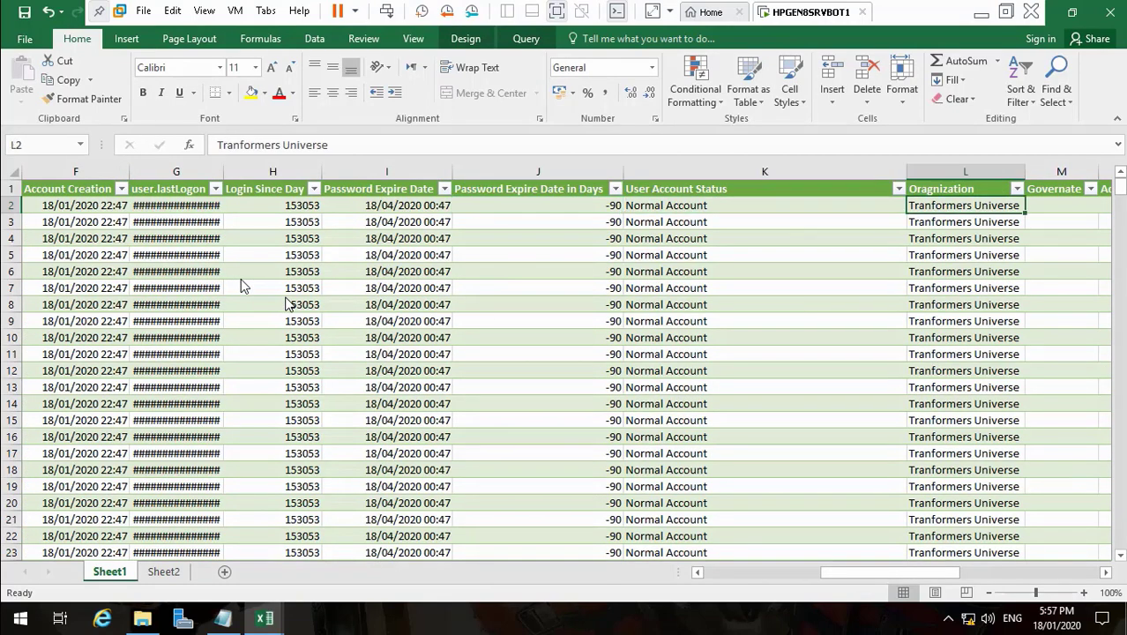
key(Right)
key(Right)
key(Right)
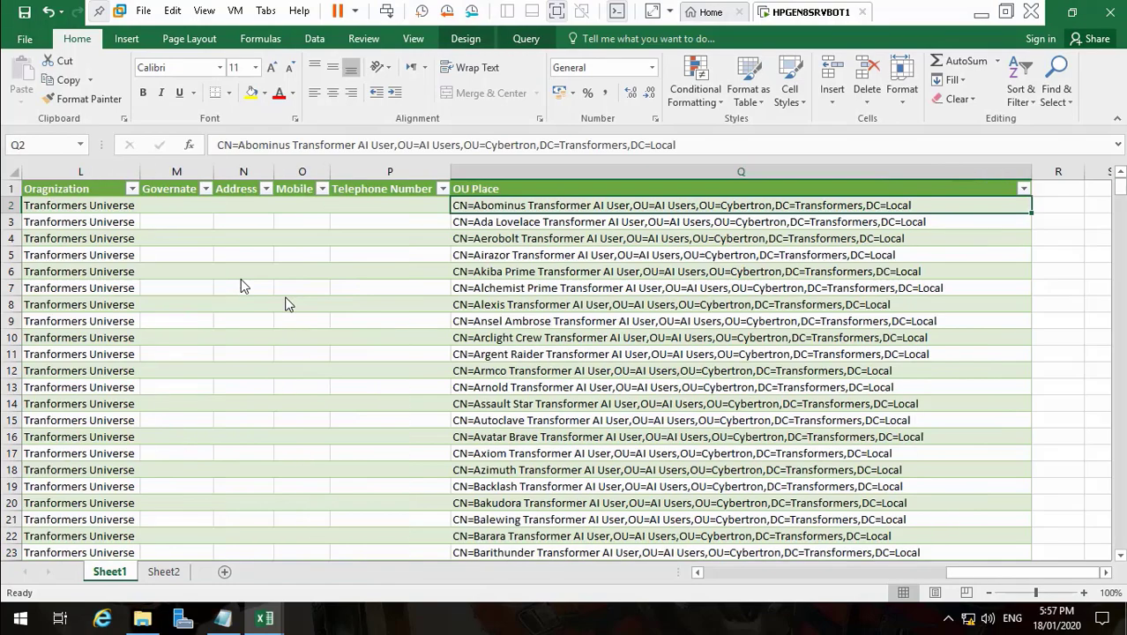
key(Left)
key(Left)
key(Left)
key(Left)
key(Left)
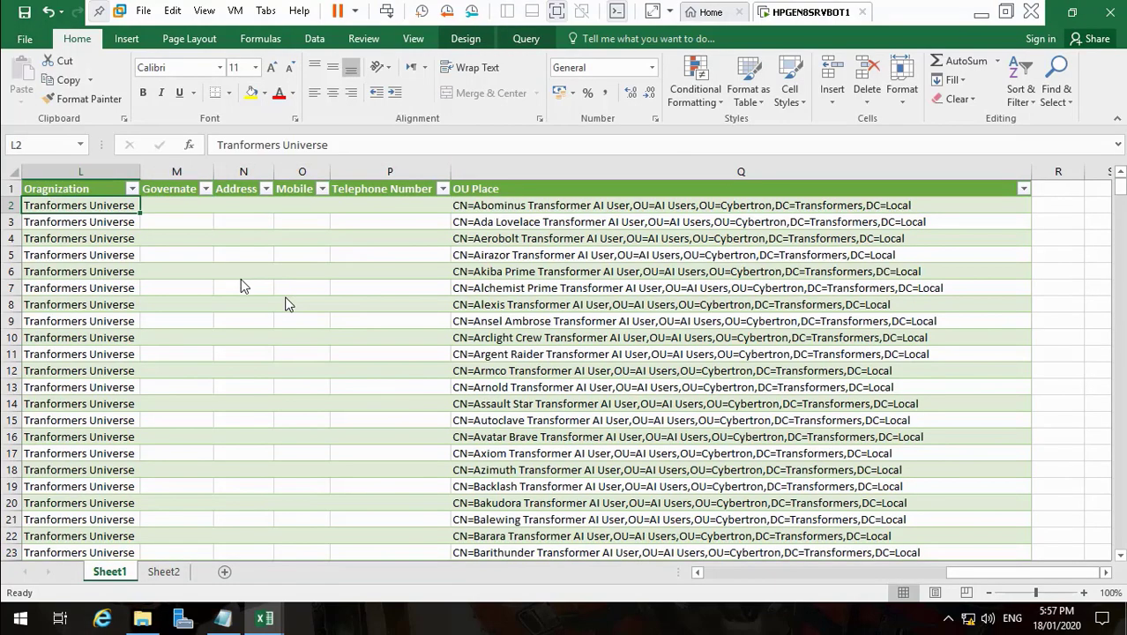
key(Home)
key(Right)
key(Left)
- Move down the Display Name column to the last account in row 474
key(Down)
key(Down)
key(Down)
key(Down)
key(Down)
key(Down)
key(Down)
key(Down)
key(Down)
key(Down)
key(Down)
key(Down)
key(Down)
key(Down)
key(Down)
key(Down)
key(Down)
key(Down)
key(Down)
key(Down)
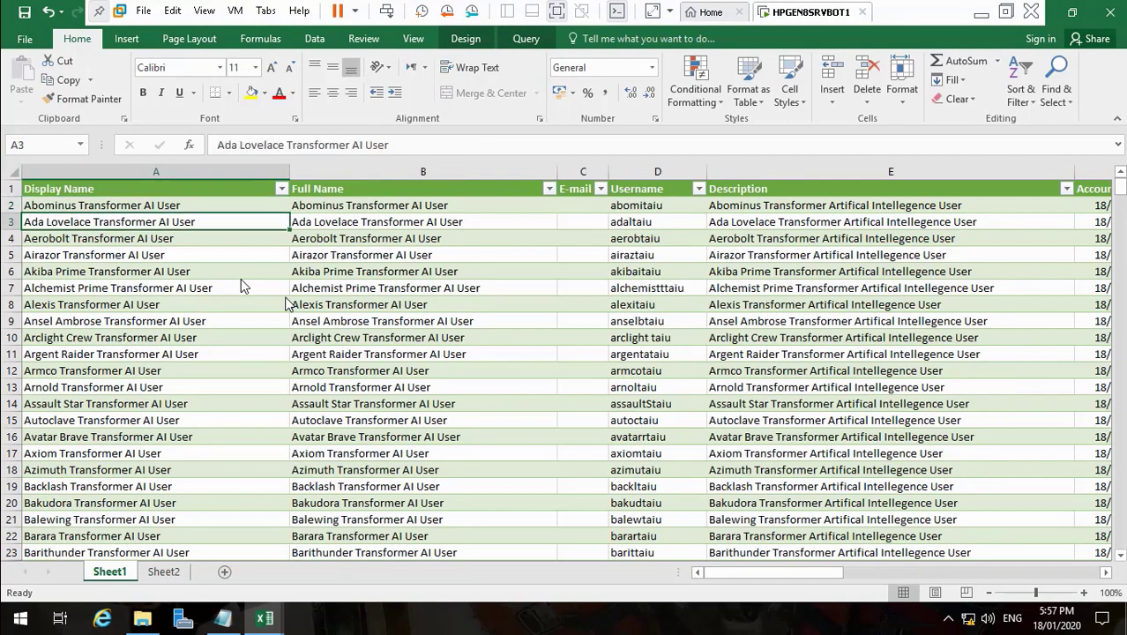
key(Down)
key(Down)
key(Down)
key(Down)
key(Down)
key(Down)
key(Down)
key(Down)
key(Down)
key(Down)
key(Down)
key(Down)
key(Down)
key(Down)
key(Down)
key(Down)
key(Down)
key(Down)
key(Down)
key(Down)
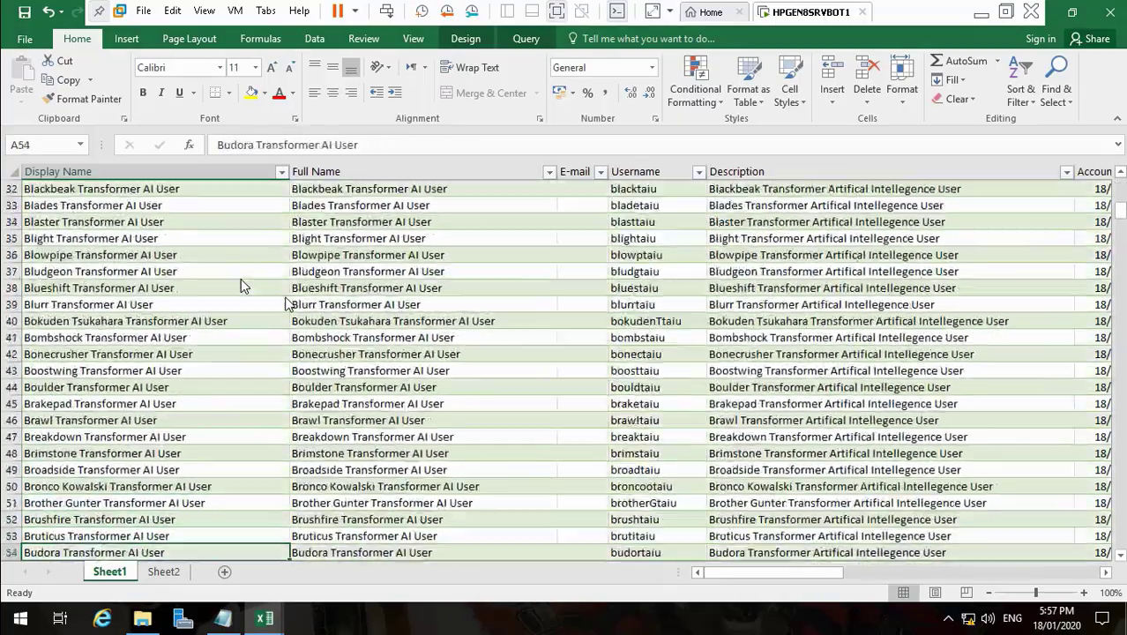
key(Down)
key(Down)
key(Down)
key(Down)
key(Down)
key(Down)
key(Down)
key(Down)
key(Down)
key(Down)
key(Down)
key(Down)
key(Down)
key(Down)
key(Down)
key(Down)
key(Down)
key(Down)
key(Down)
key(Down)
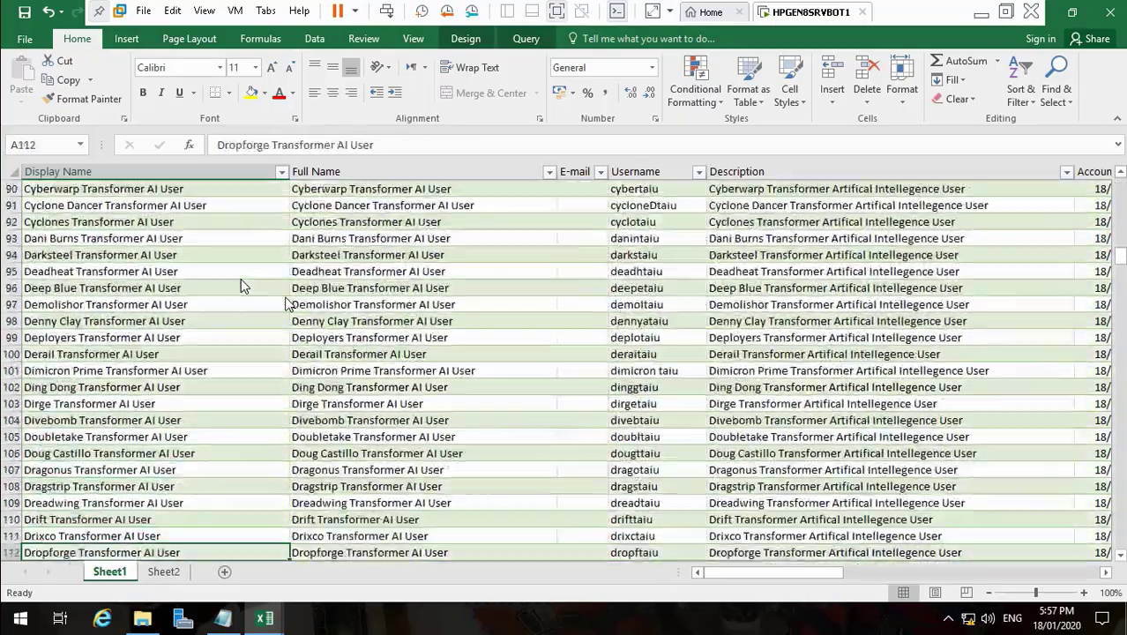
key(Down)
key(Down)
key(Down)
key(Down)
key(Down)
key(Down)
key(Down)
key(Down)
key(Down)
key(Down)
key(Down)
key(Down)
key(Down)
key(Down)
key(Down)
key(Down)
key(Down)
key(Down)
key(Down)
key(Down)
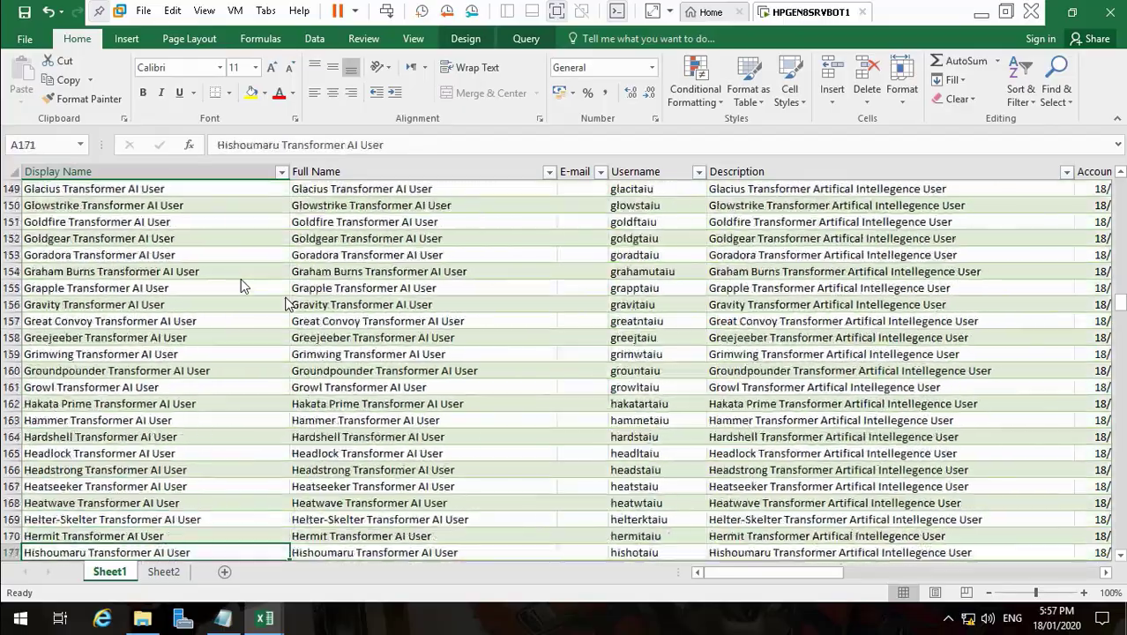
key(Down)
key(Down)
key(Down)
key(Down)
key(Down)
key(Down)
key(Down)
key(Down)
key(Down)
key(Down)
key(Down)
key(Down)
key(Down)
key(Down)
key(Down)
key(Down)
key(Down)
key(Down)
key(Down)
key(Down)
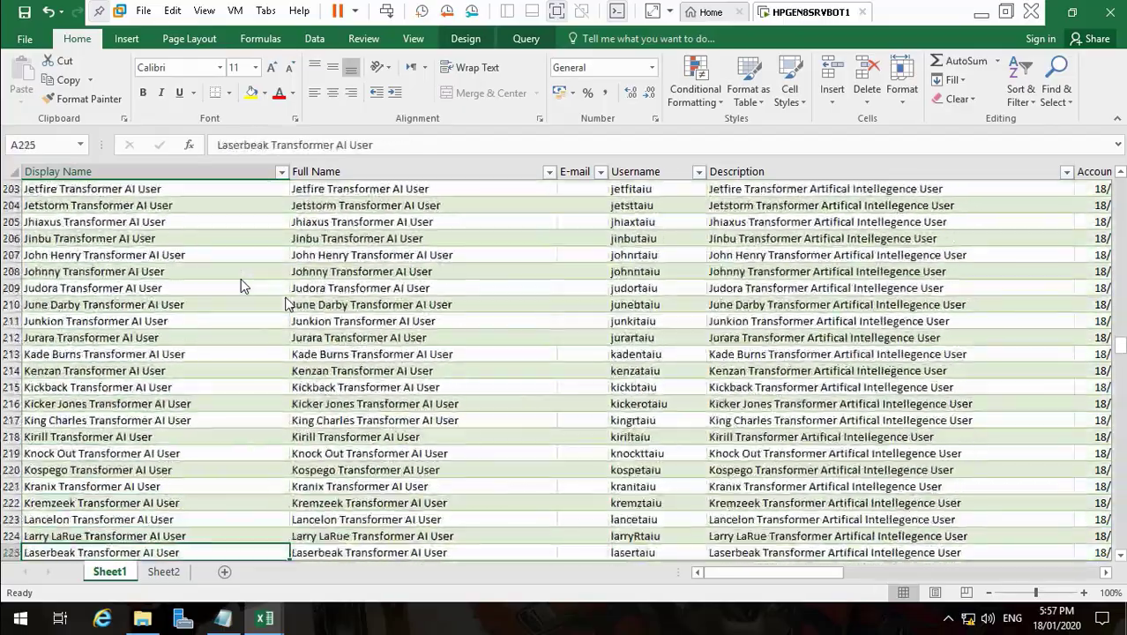
key(Down)
key(Down)
key(Down)
key(Down)
key(Down)
key(Down)
key(Down)
key(Down)
key(Down)
key(Down)
key(Down)
key(Down)
key(Down)
key(Down)
key(Down)
key(Down)
key(Down)
key(Down)
key(Down)
key(Down)
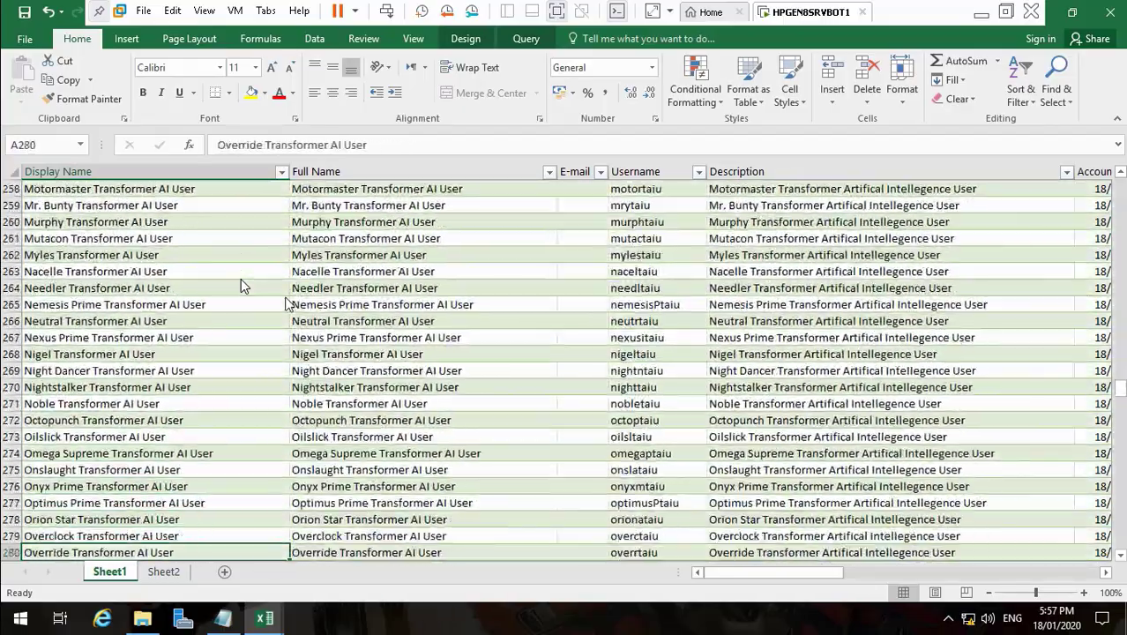
key(Down)
key(Down)
key(Down)
key(Down)
key(Down)
key(Down)
key(Down)
key(Down)
key(Down)
key(Down)
key(Down)
key(Down)
key(Down)
key(Down)
key(Down)
key(Down)
key(Down)
key(Down)
key(Down)
key(Down)
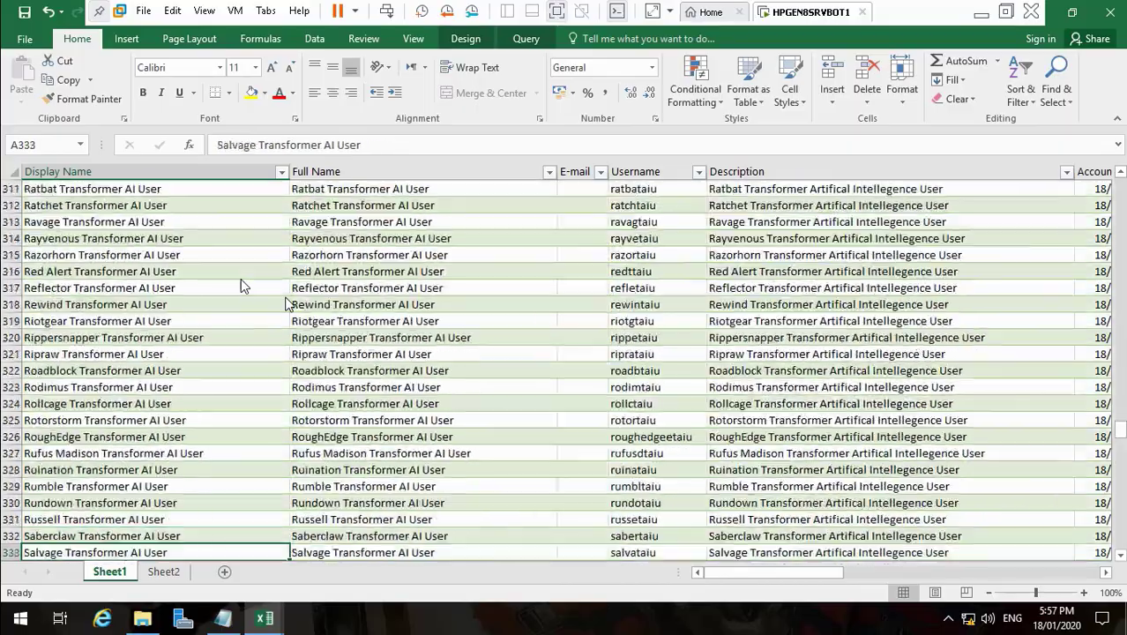
key(Down)
key(Down)
key(Down)
key(Down)
key(Down)
key(Down)
key(Down)
key(Down)
key(Down)
key(Down)
key(Down)
key(Down)
key(Down)
key(Down)
key(Down)
key(Down)
key(Down)
key(Down)
key(Down)
key(Down)
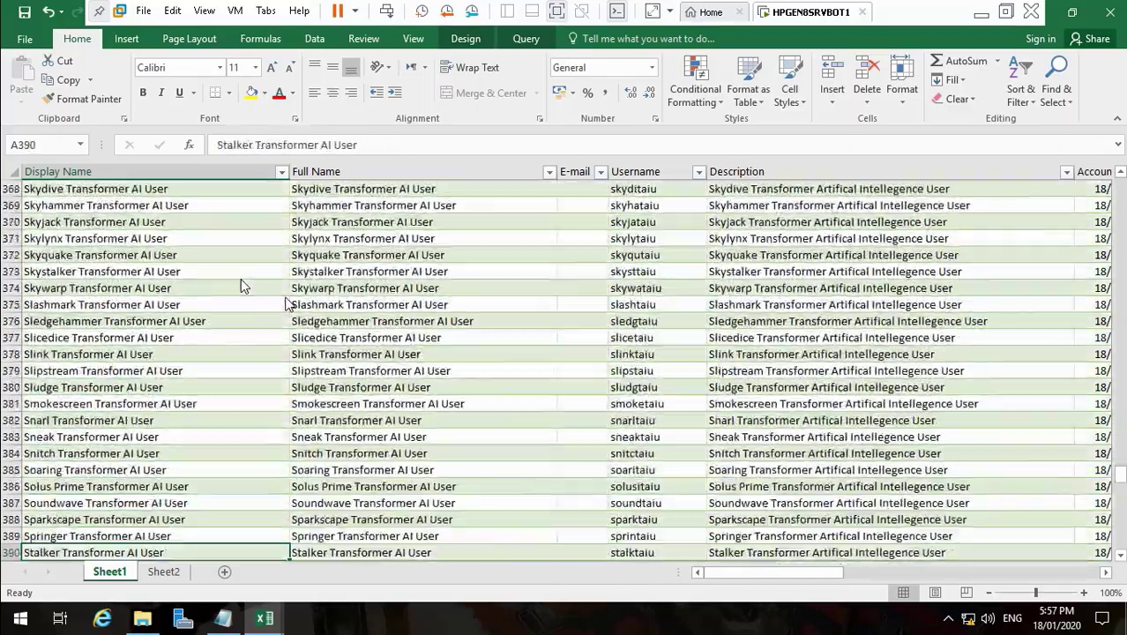
key(Down)
key(Down)
key(Down)
key(Down)
key(Down)
key(Down)
key(Down)
key(Down)
key(Down)
key(Down)
key(Down)
key(Down)
key(Down)
key(Down)
key(Down)
key(Down)
key(Down)
key(Down)
key(Down)
key(Down)
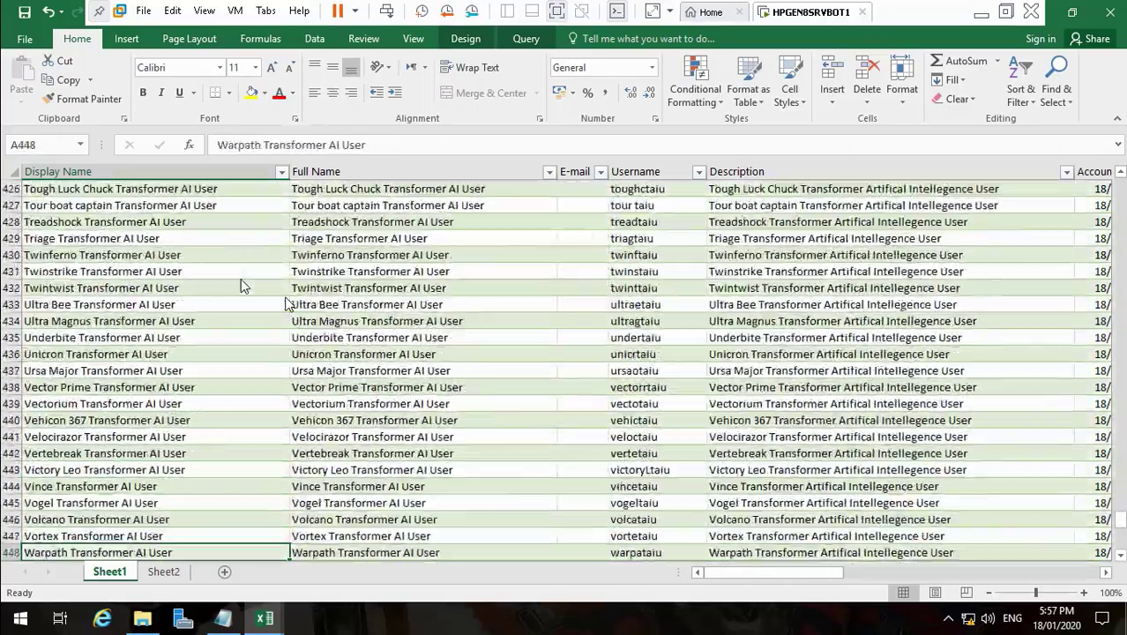
key(Down)
key(Down)
key(Down)
key(Down)
key(Down)
key(Down)
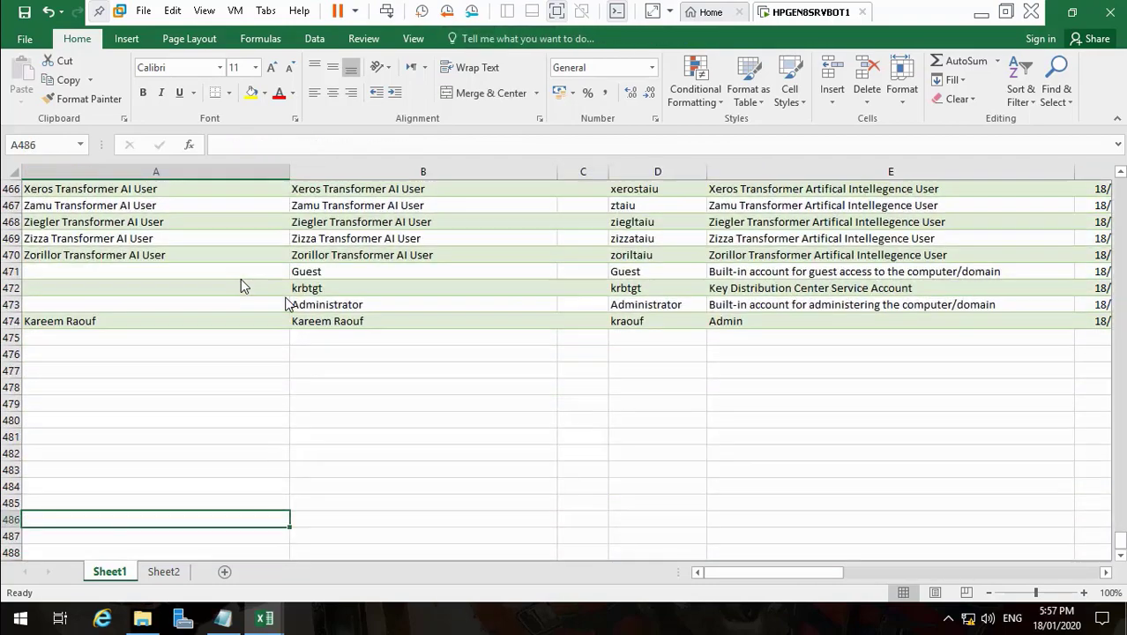
key(Up)
key(Up)
key(Up)
key(Up)
key(Up)
key(Up)
key(Up)
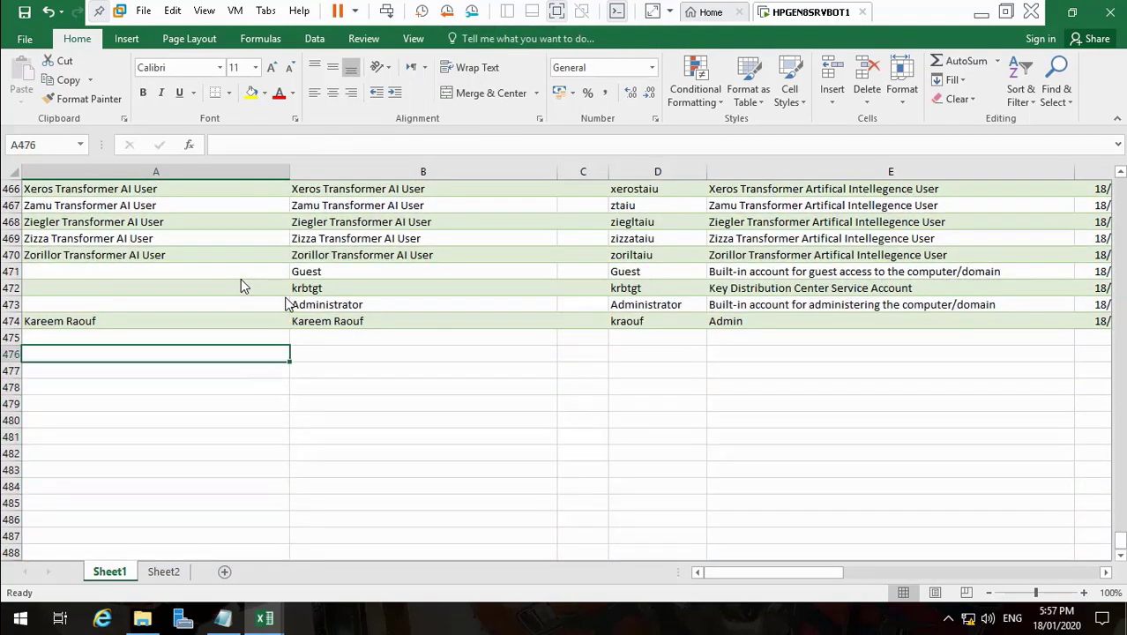
- Check row 474's Account Creation, user.lastLogon and Login Since Day values
key(Right)
key(Right)
key(Right)
key(Right)
key(Right)
key(Right)
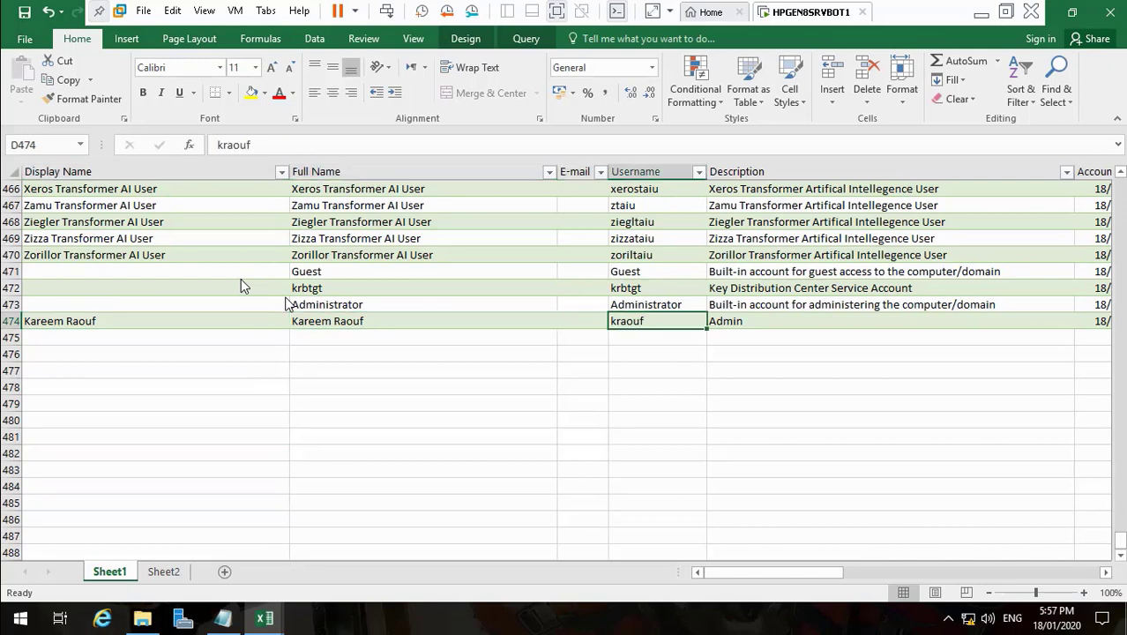
key(Left)
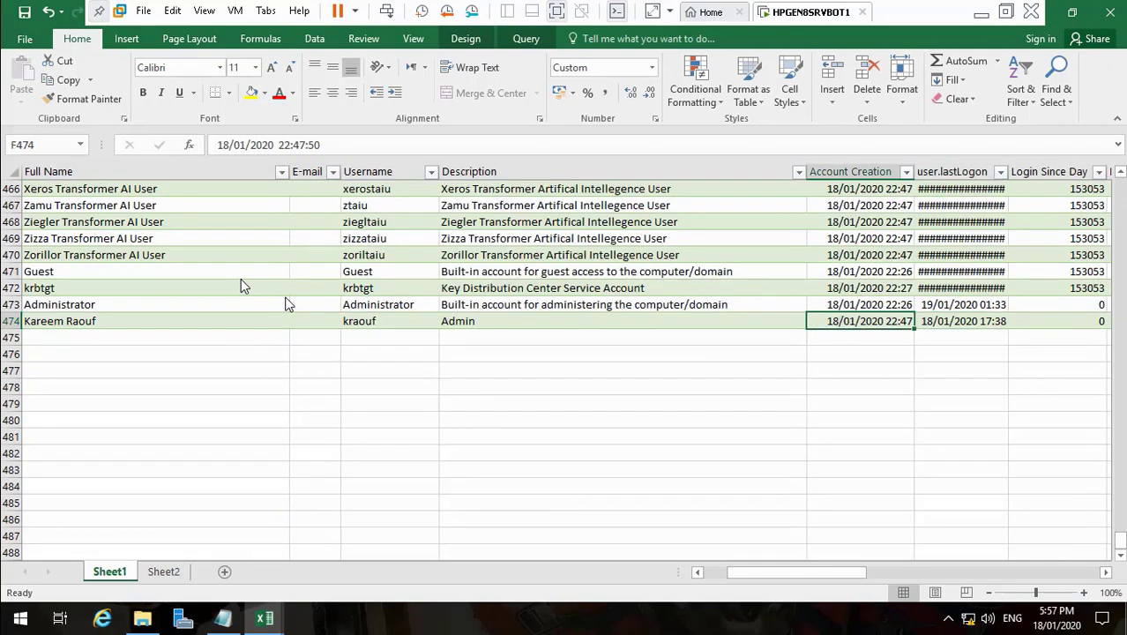
key(Right)
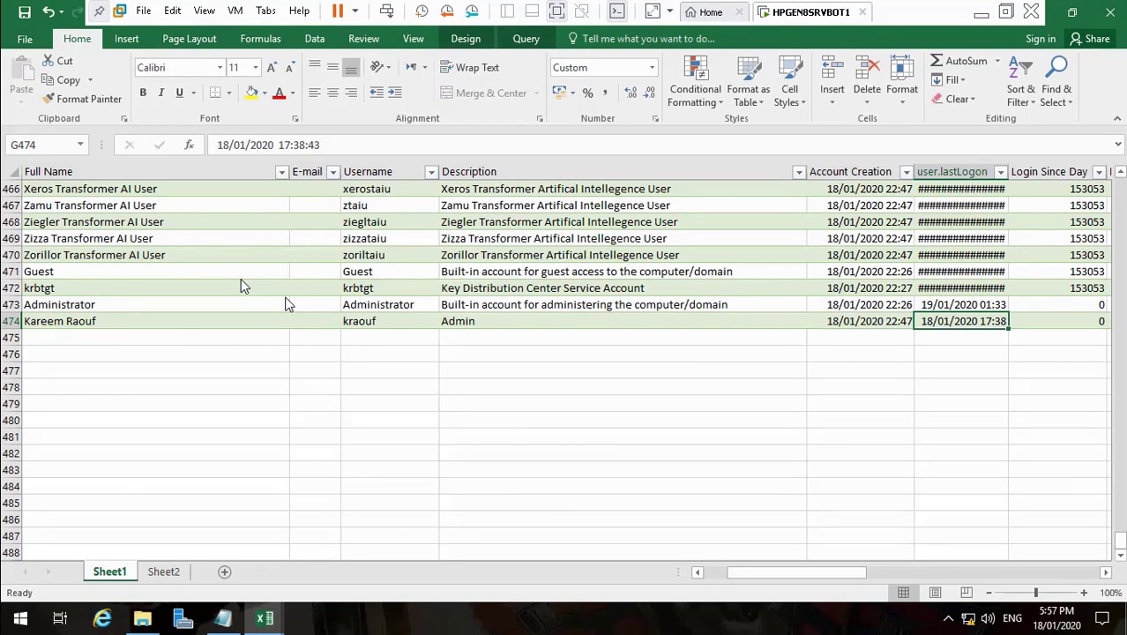
key(Up)
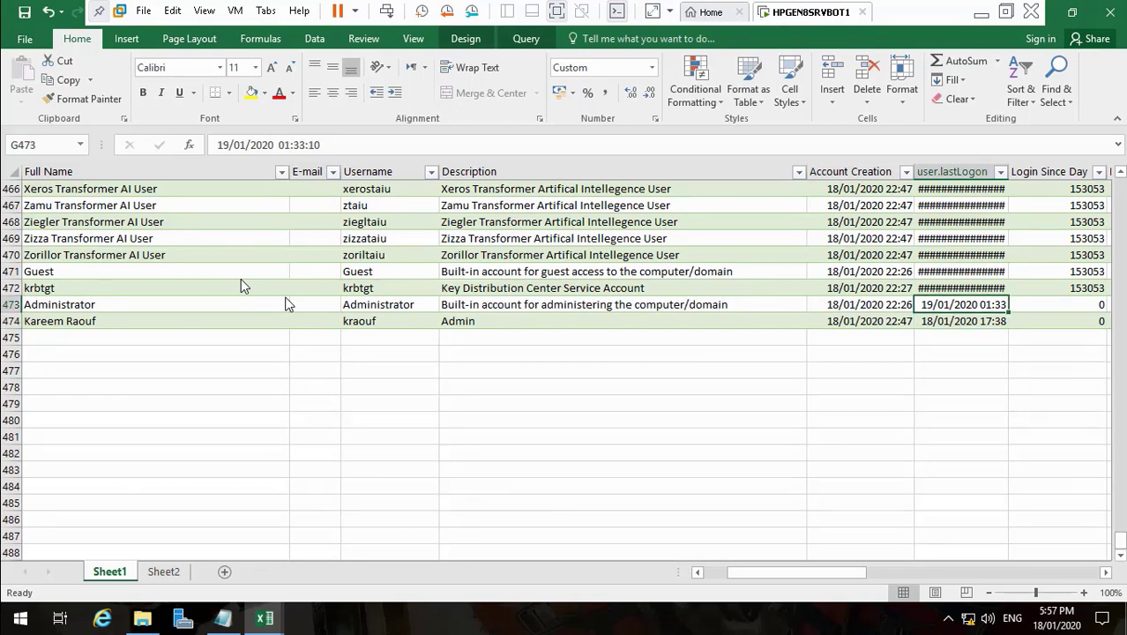
key(Down)
key(Left)
key(Right)
key(Right)
key(Right)
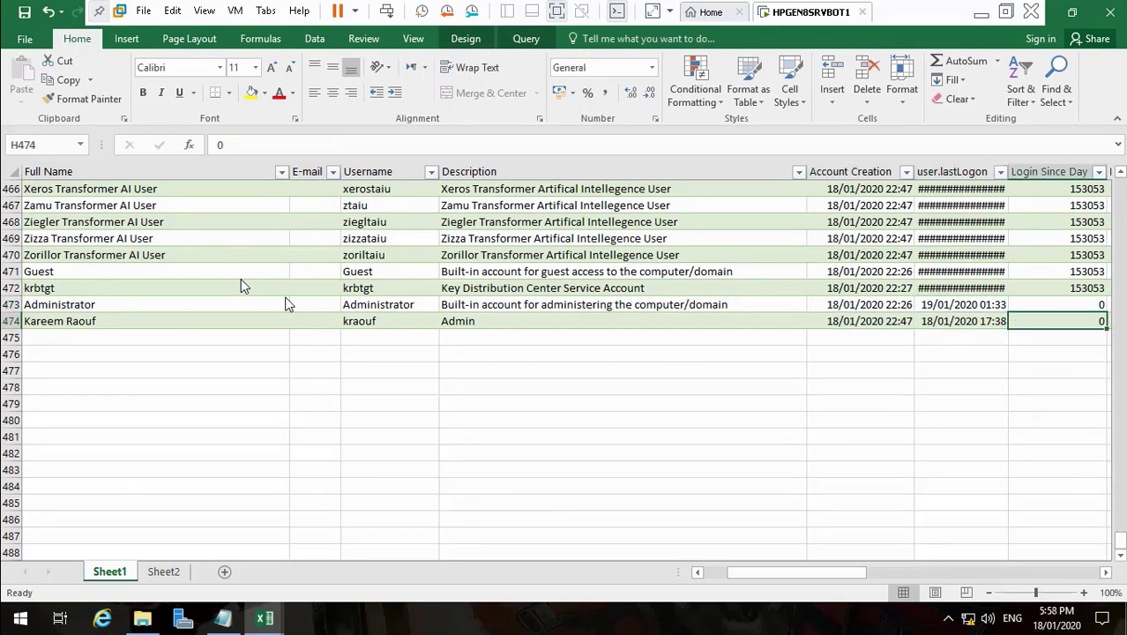
key(Left)
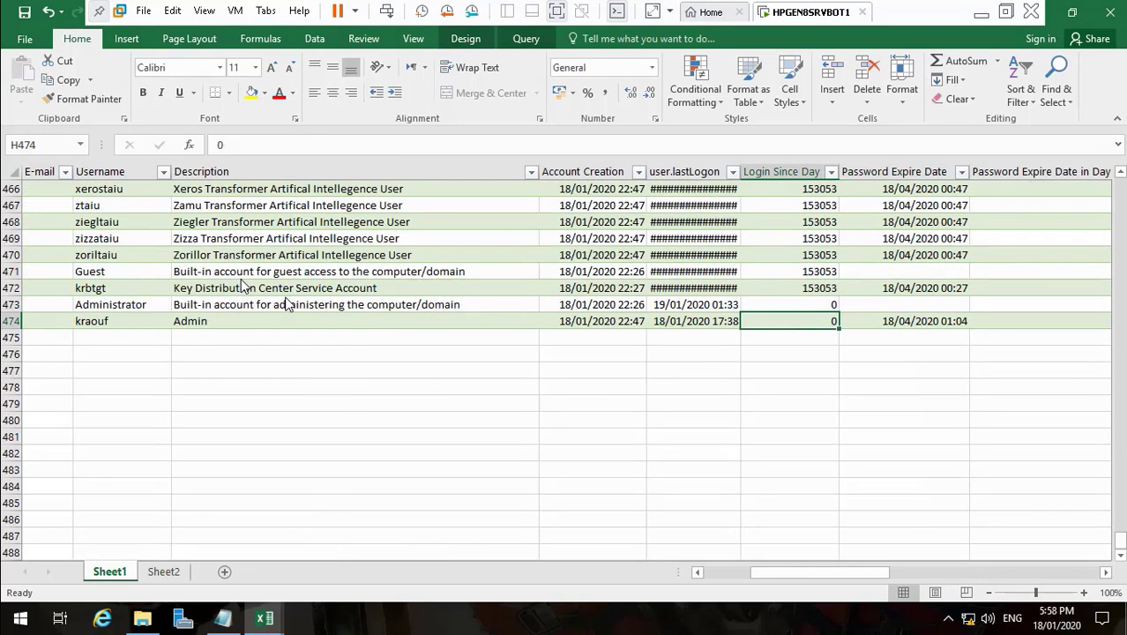
- Check row 474's password expiry date, days to expiry, Governate and OU Place
key(Left)
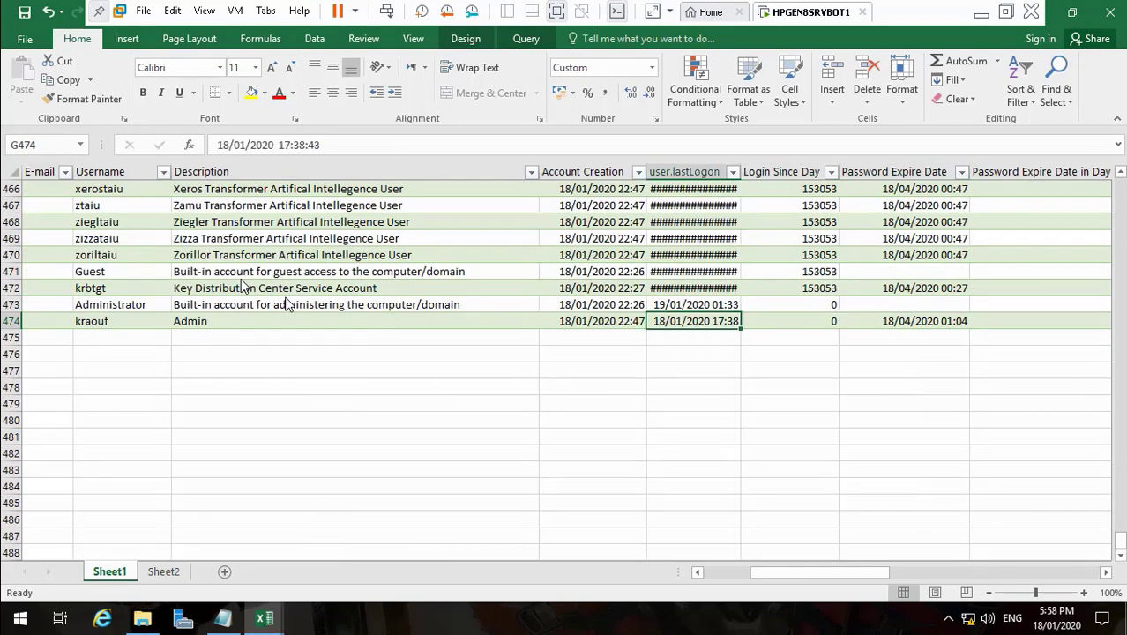
key(Right)
key(Right)
key(Right)
key(Left)
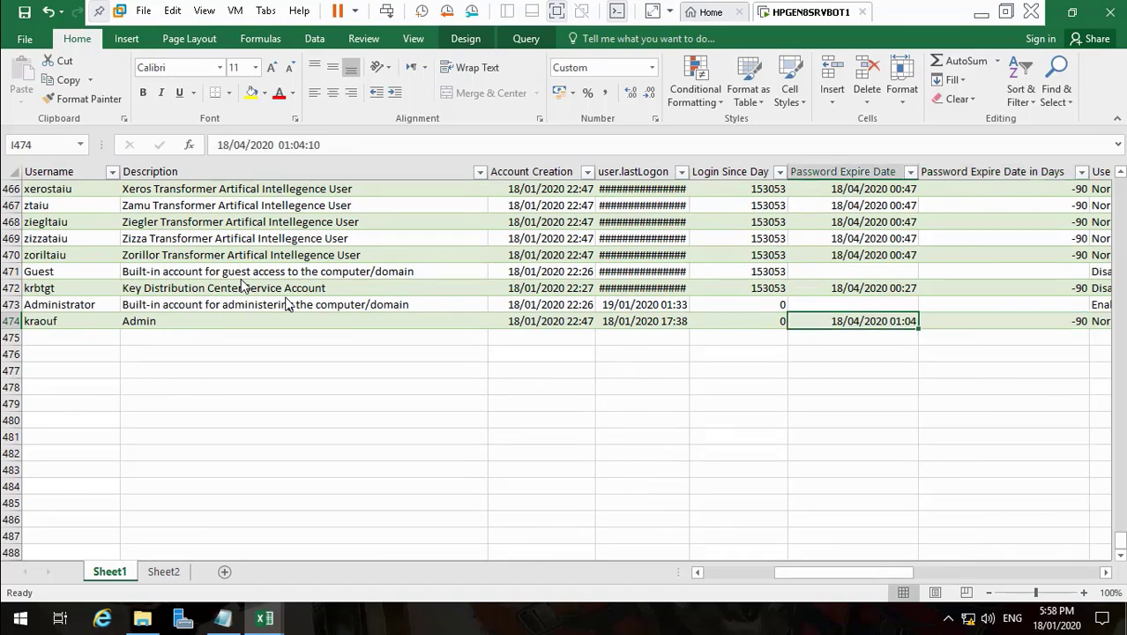
key(Right)
key(Right)
key(Left)
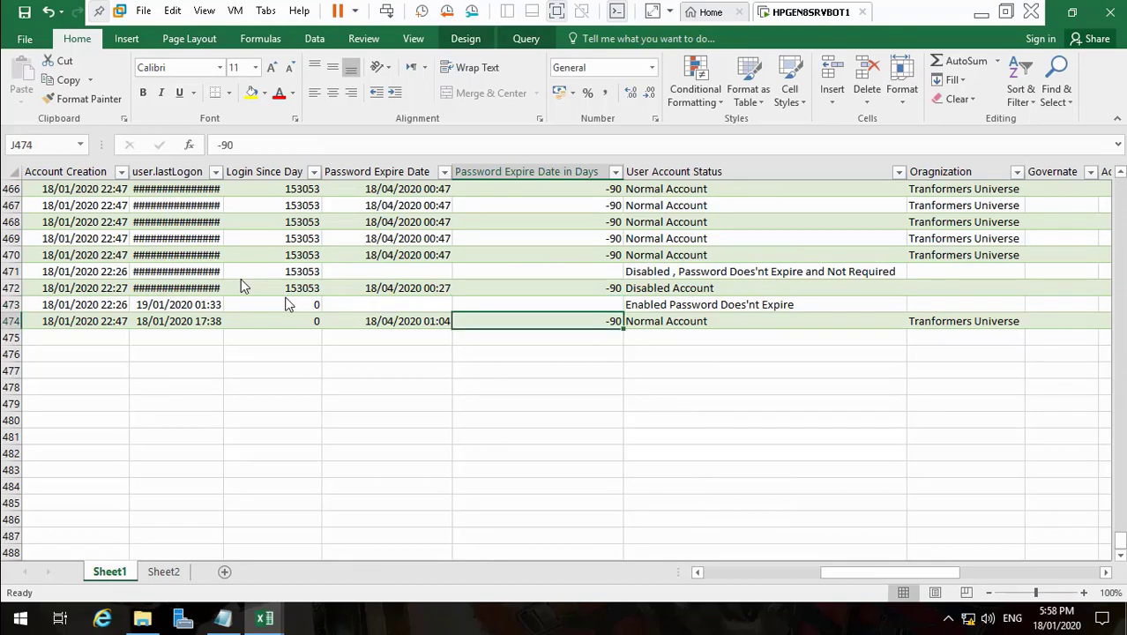
key(Right)
key(Right)
key(Right)
key(Right)
key(Right)
key(Right)
key(Right)
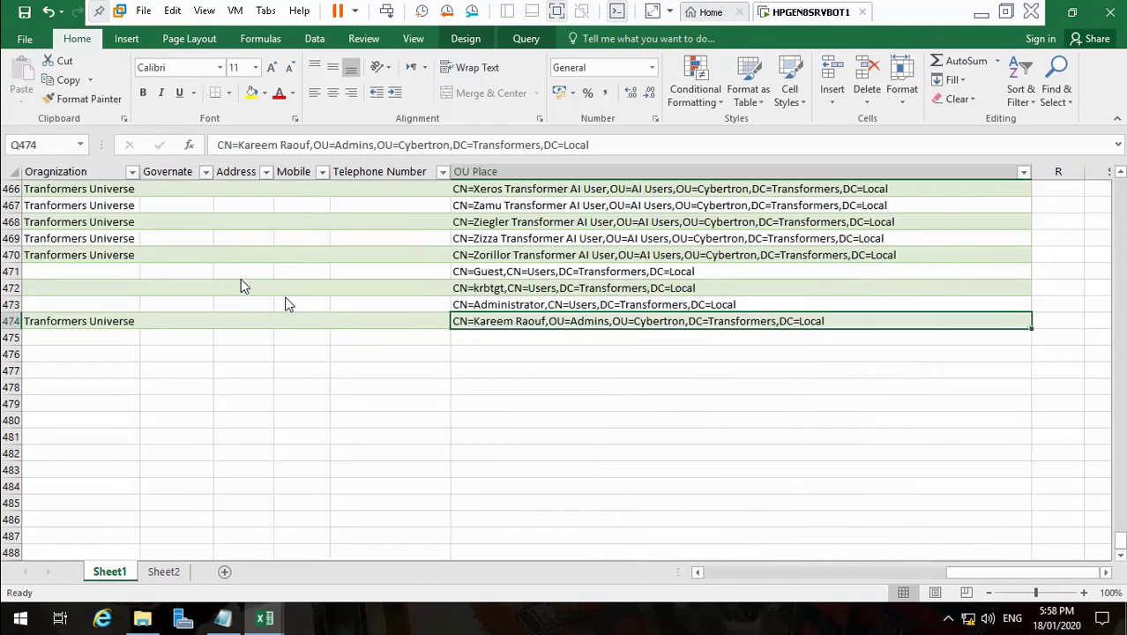
key(Right)
key(Left)
key(Left)
key(Left)
key(Left)
key(Left)
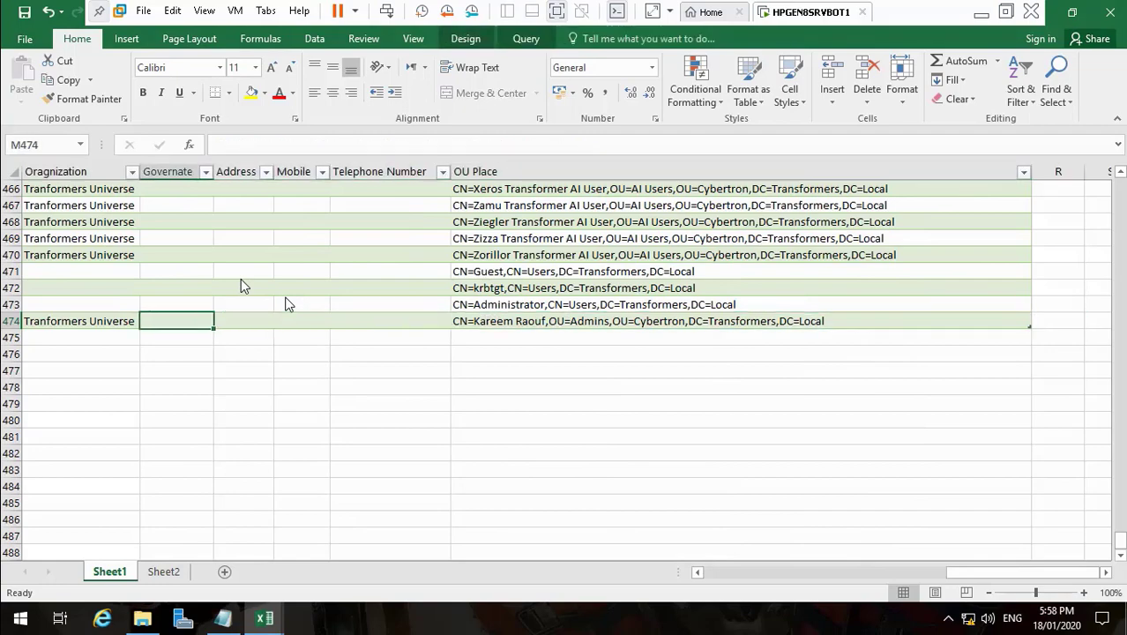
key(Home)
- Review the Administrator row 473's status, creation date, logon and expiry values
key(Up)
key(Right)
key(Right)
key(Right)
key(Right)
key(Right)
key(Right)
key(Right)
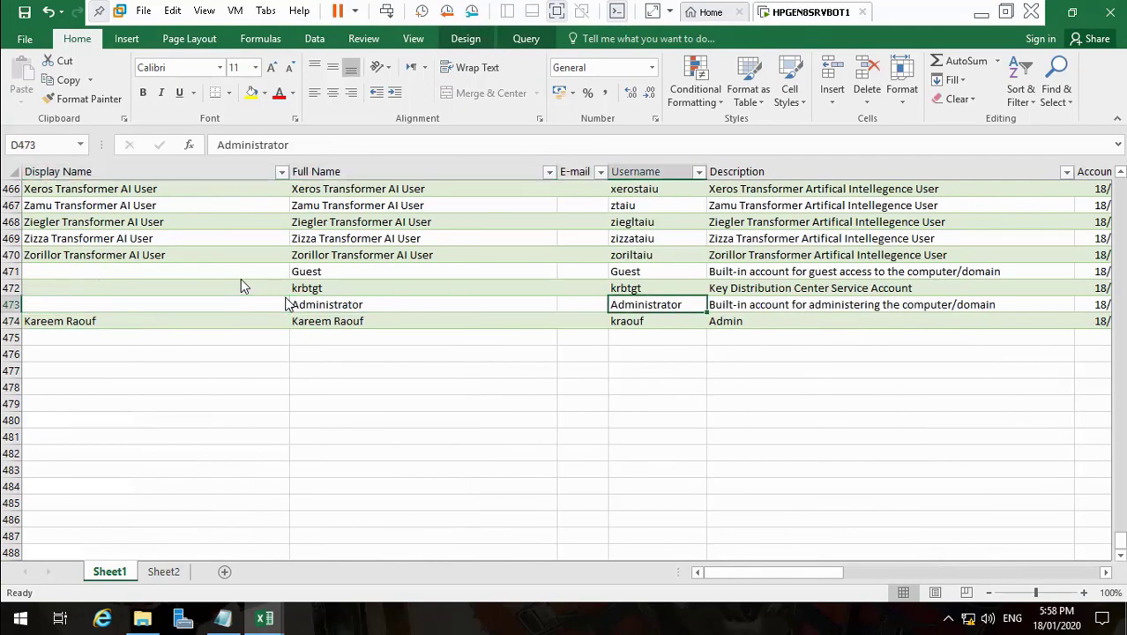
key(Right)
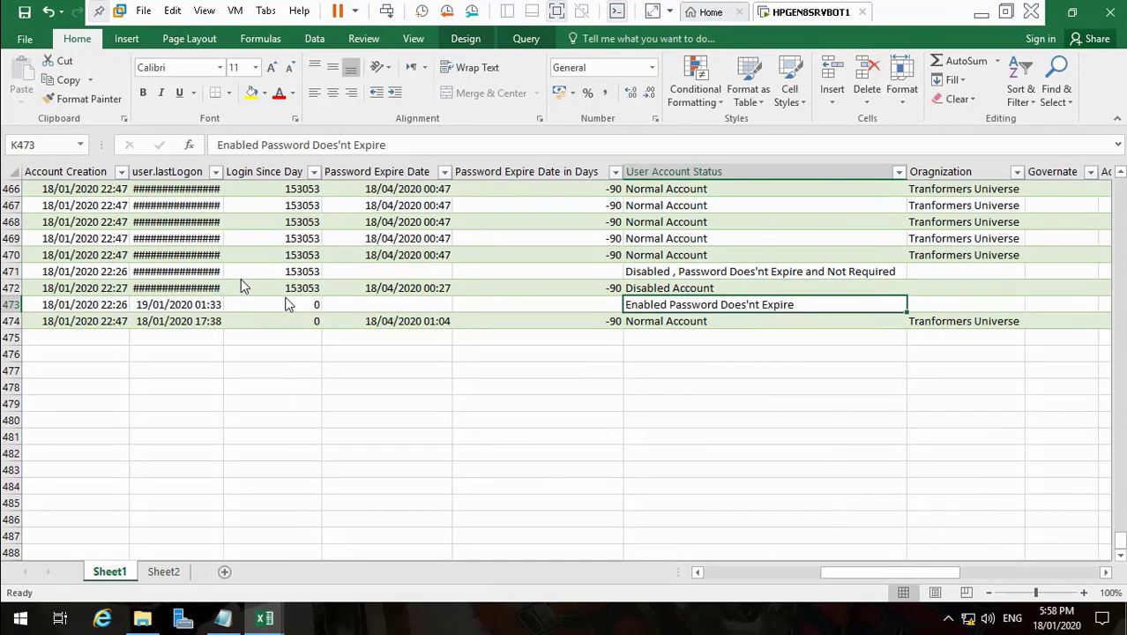
key(Down)
key(Up)
key(Left)
key(Left)
key(Left)
key(Left)
key(Left)
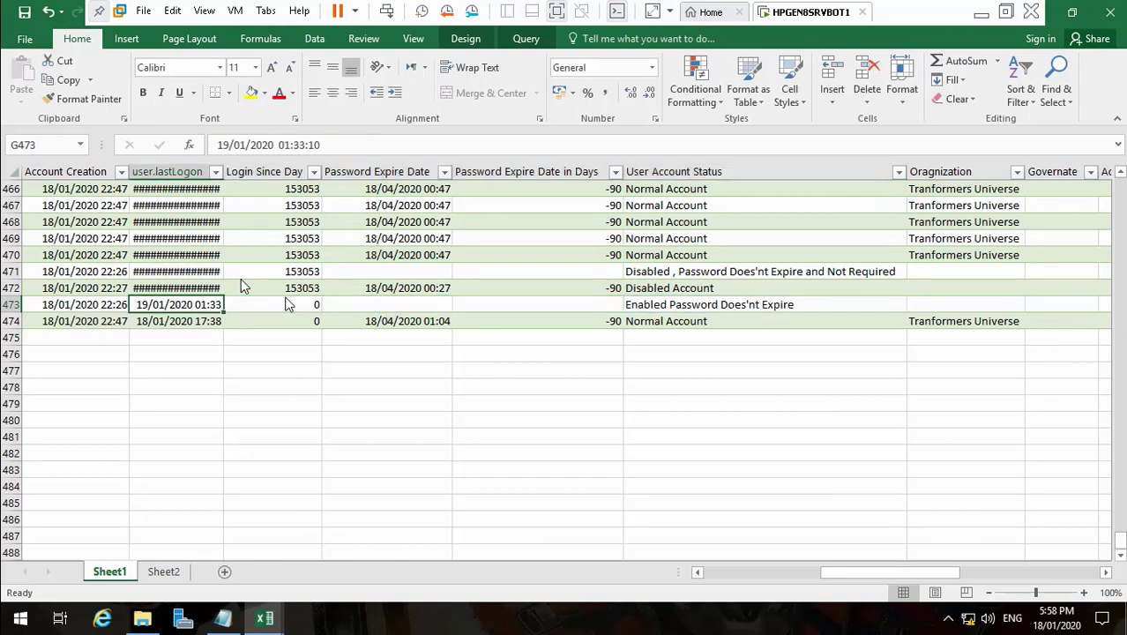
key(Right)
key(Right)
key(Right)
key(Right)
key(Right)
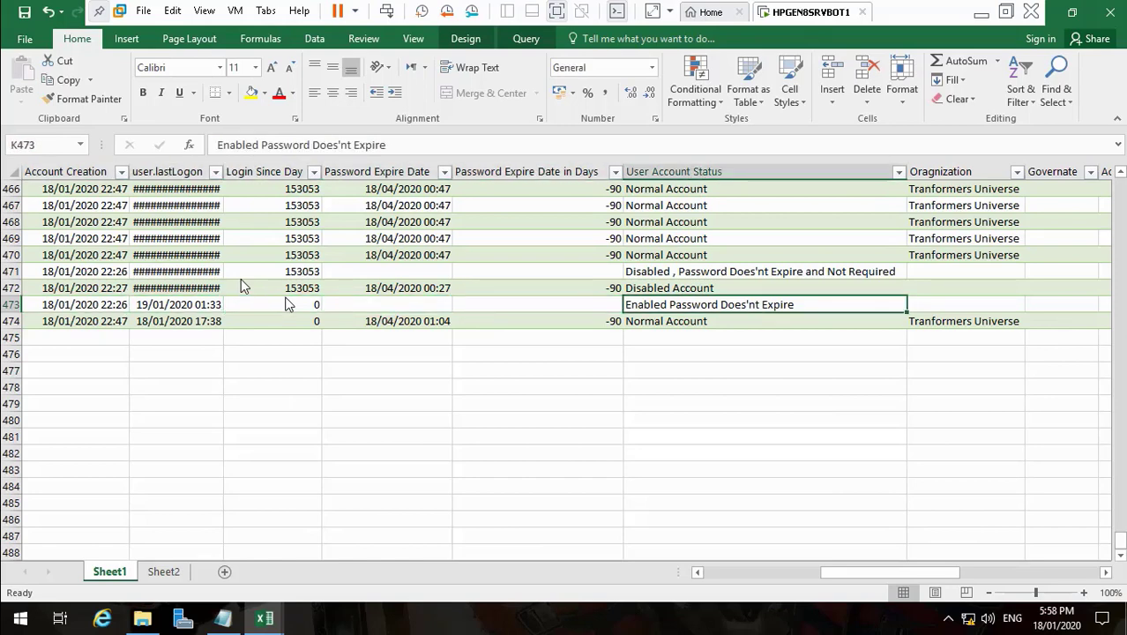
- Review the dates and account status of the krbtgt and Guest rows
key(Up)
key(Left)
key(Left)
key(Left)
key(Left)
key(Left)
key(Left)
key(Left)
key(Left)
key(Left)
key(Left)
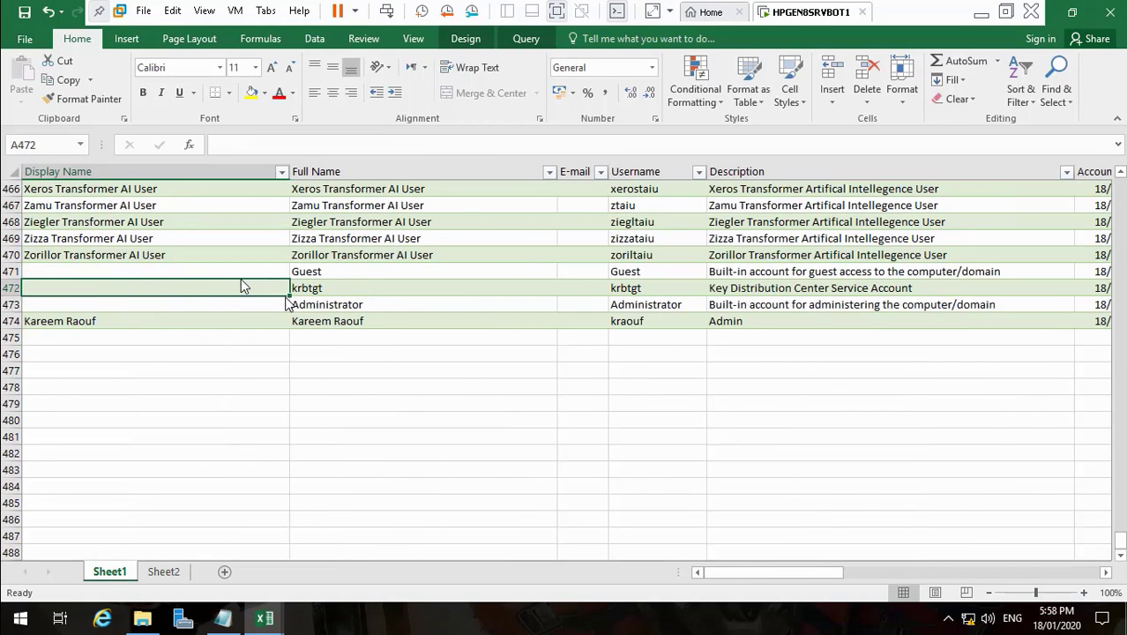
key(Right)
key(Right)
key(Right)
key(Right)
key(Right)
key(Right)
key(Right)
key(Right)
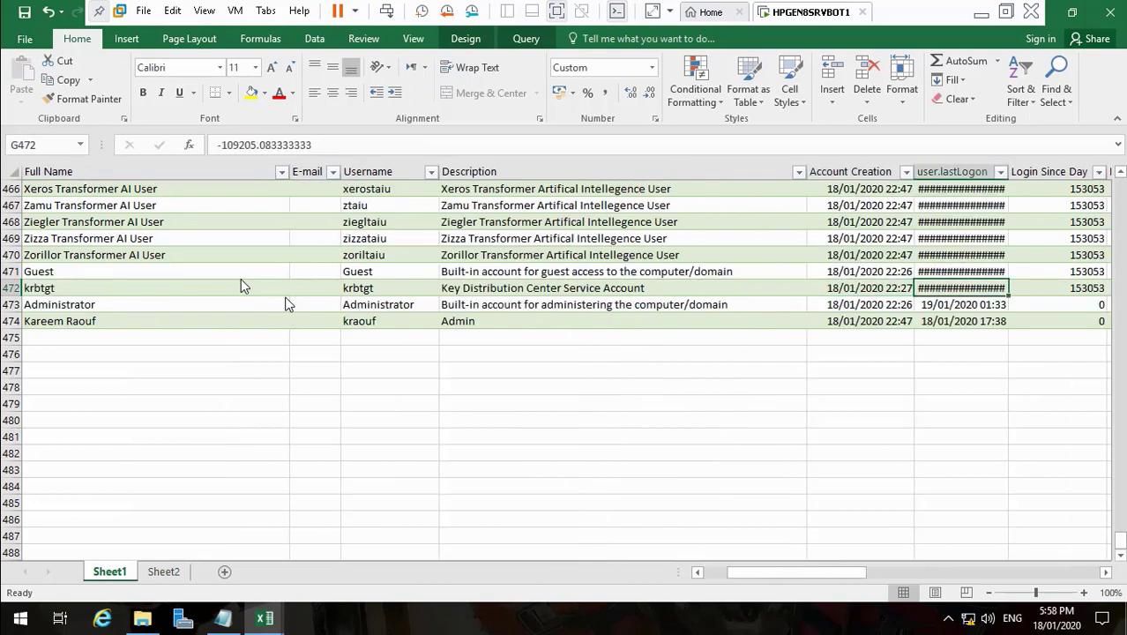
key(Right)
key(Right)
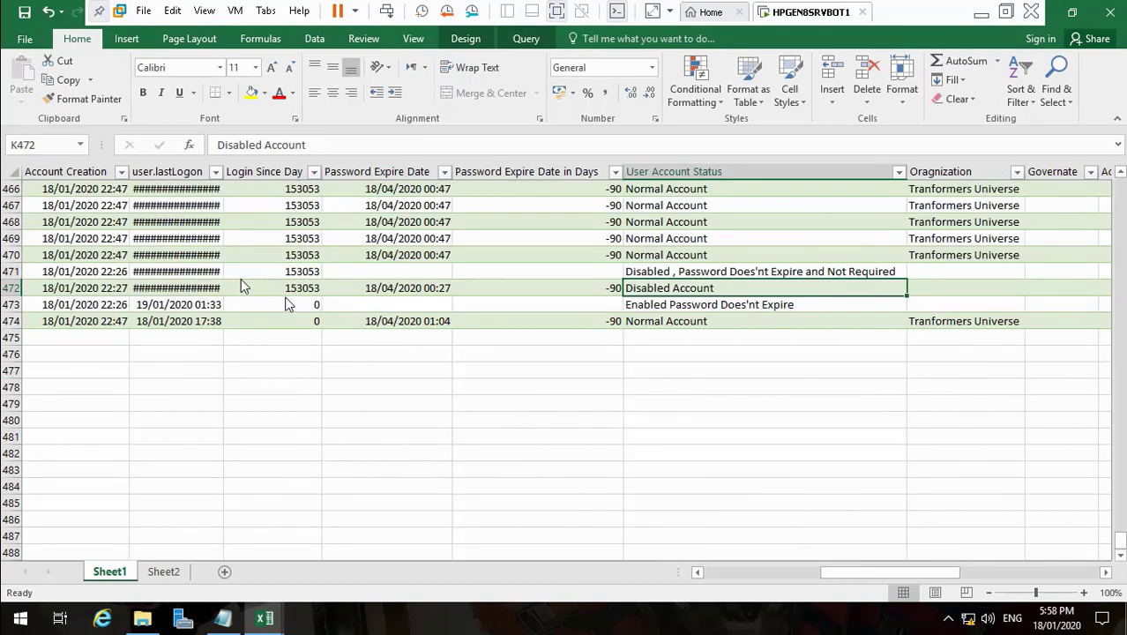
key(Up)
key(Left)
key(Left)
key(Left)
key(Left)
key(Left)
key(Left)
key(Left)
key(Left)
key(Left)
key(Left)
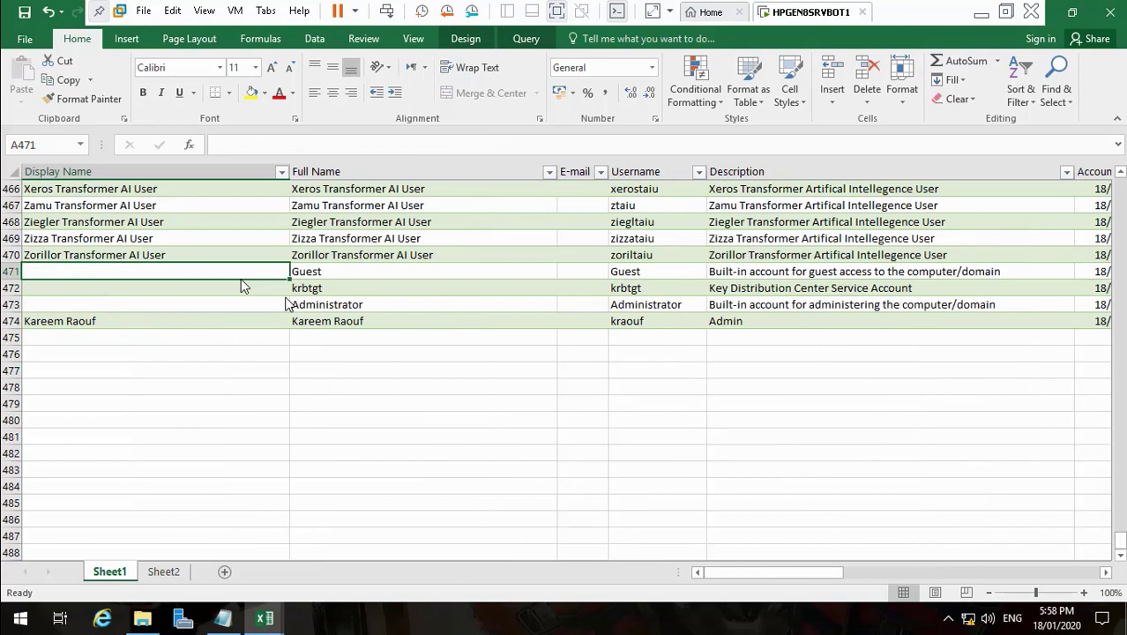
key(Right)
key(Right)
key(Right)
key(Right)
key(Right)
key(Right)
key(Right)
key(Right)
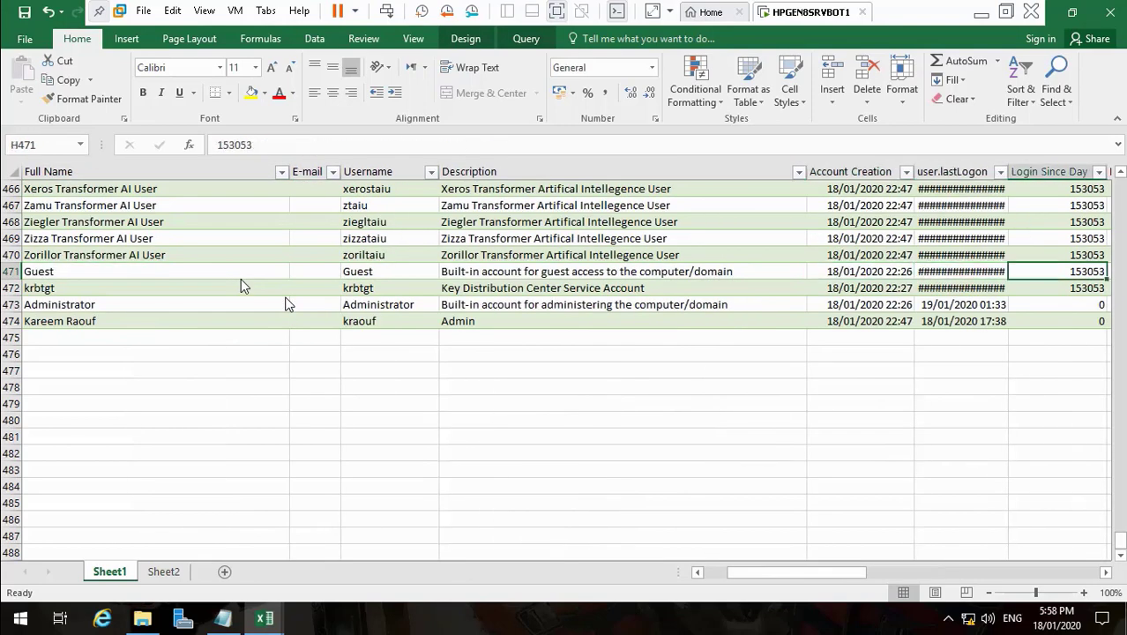
- Recheck krbtgt's creation date and the Administrator's logon times against row 474
key(Down)
key(Left)
key(Left)
key(Left)
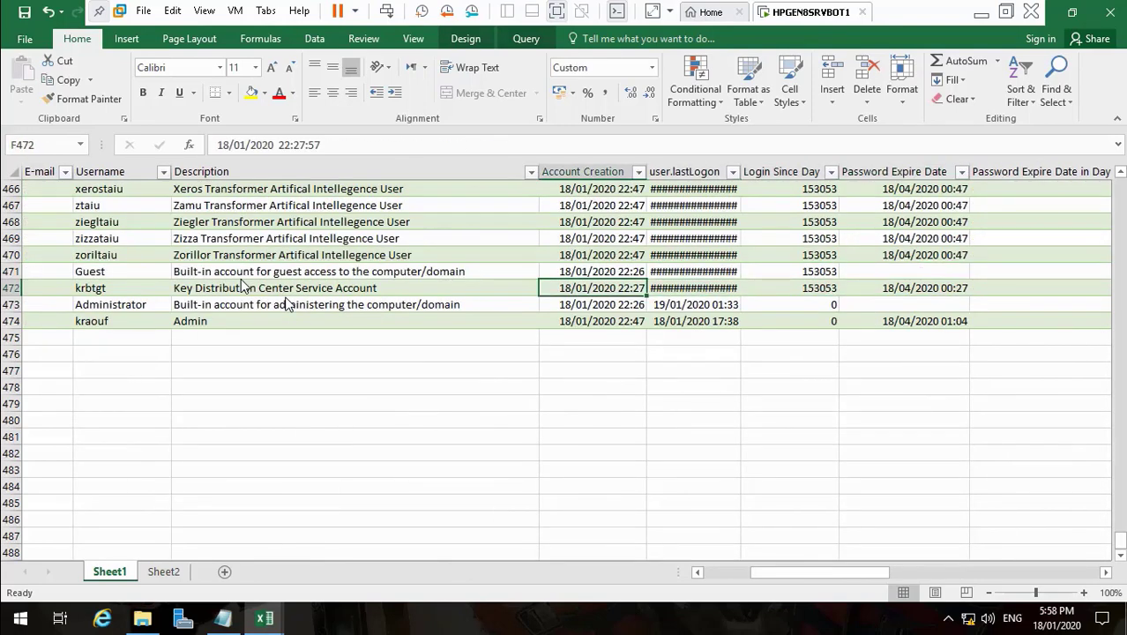
key(Down)
key(Right)
key(Right)
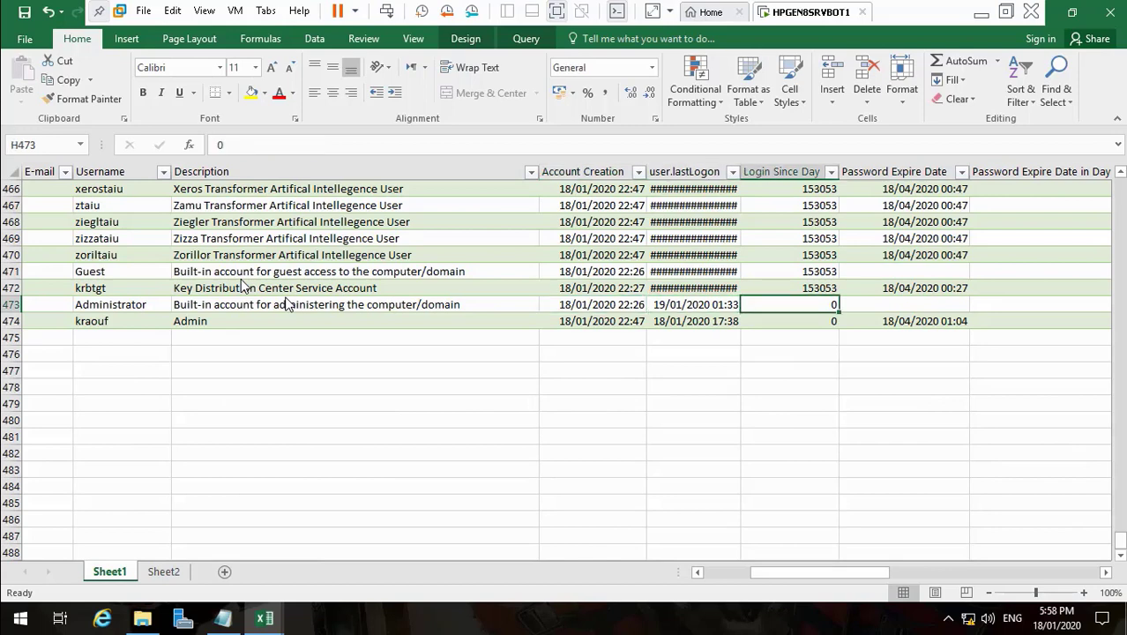
key(Left)
key(Left)
key(Right)
key(Down)
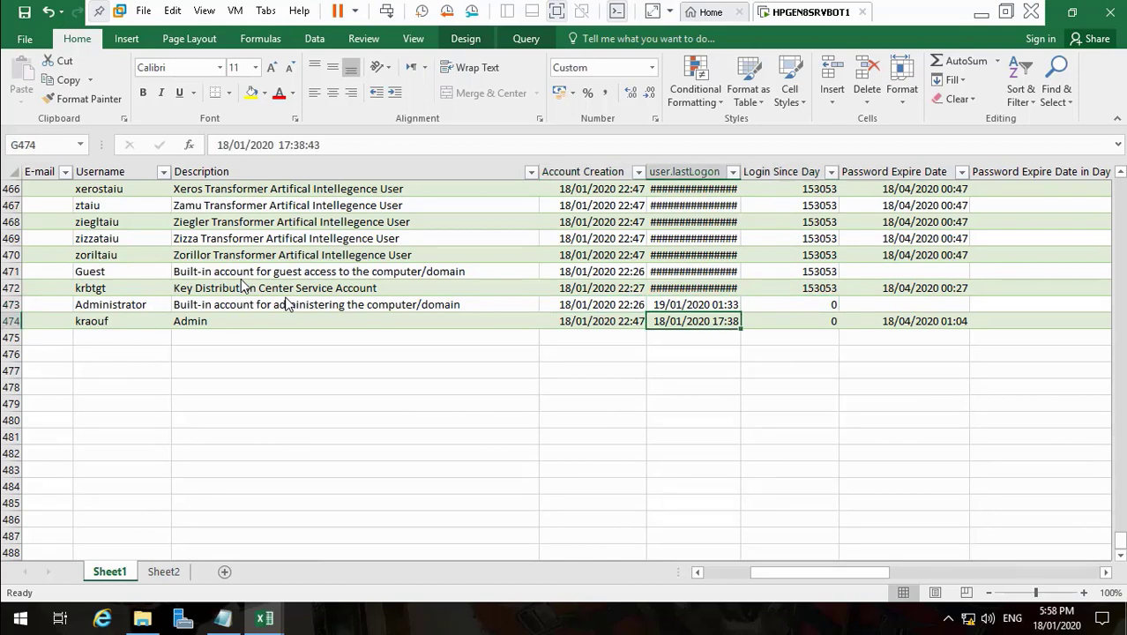
- Compare the user.lastLogon values in G471 through G474
key(Up)
key(Down)
key(Up)
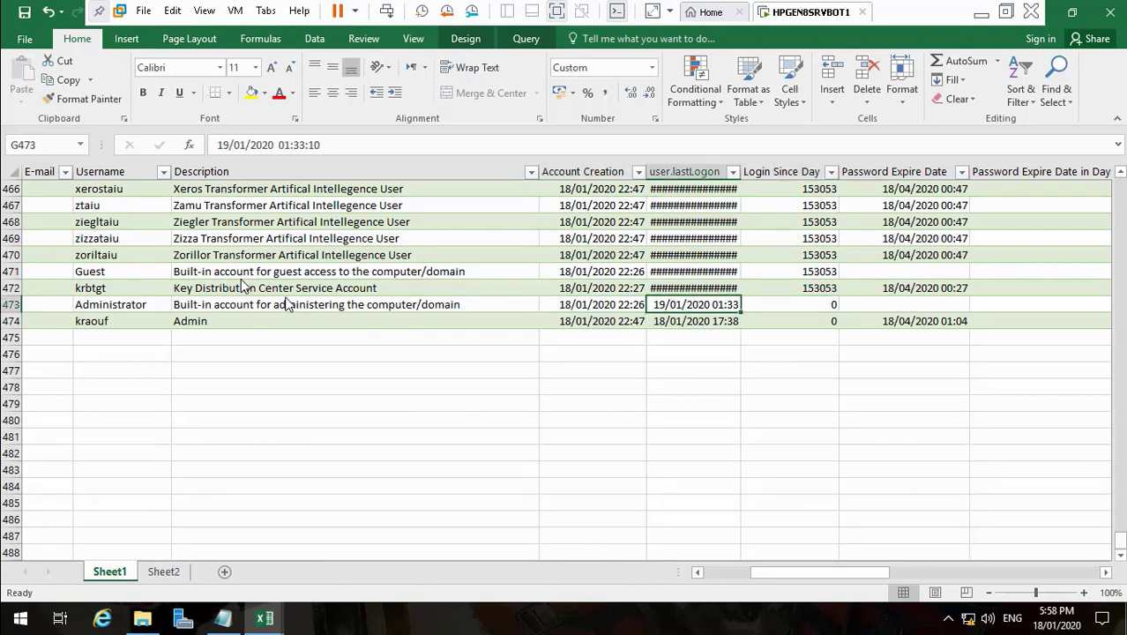
key(Down)
key(Up)
key(Down)
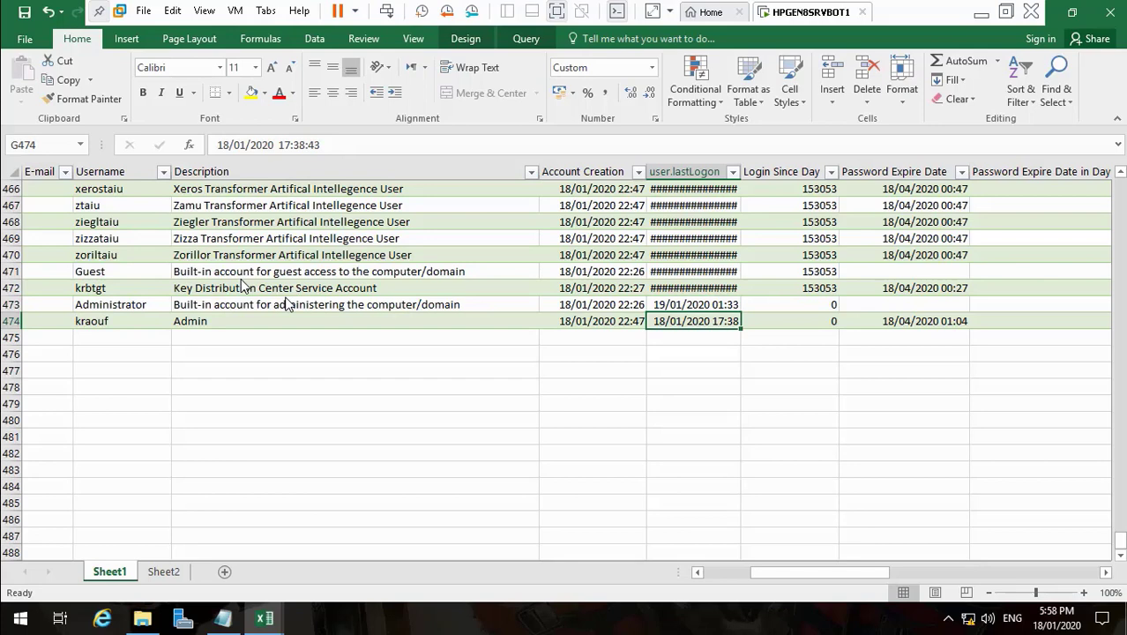
key(Up)
key(Up)
key(Up)
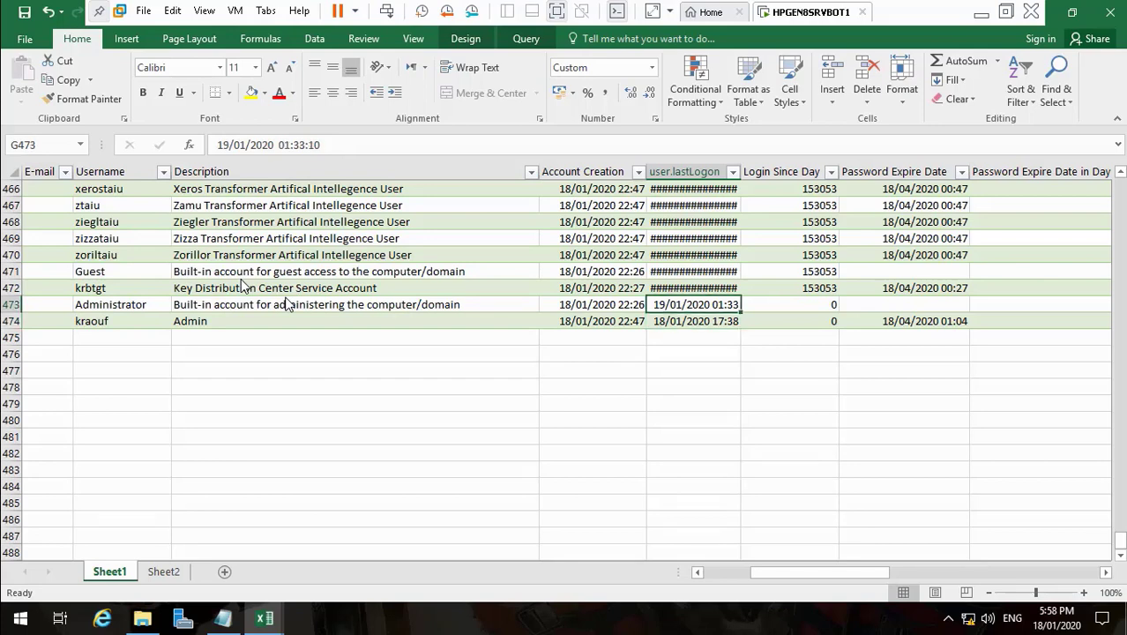
key(Down)
key(Down)
key(Down)
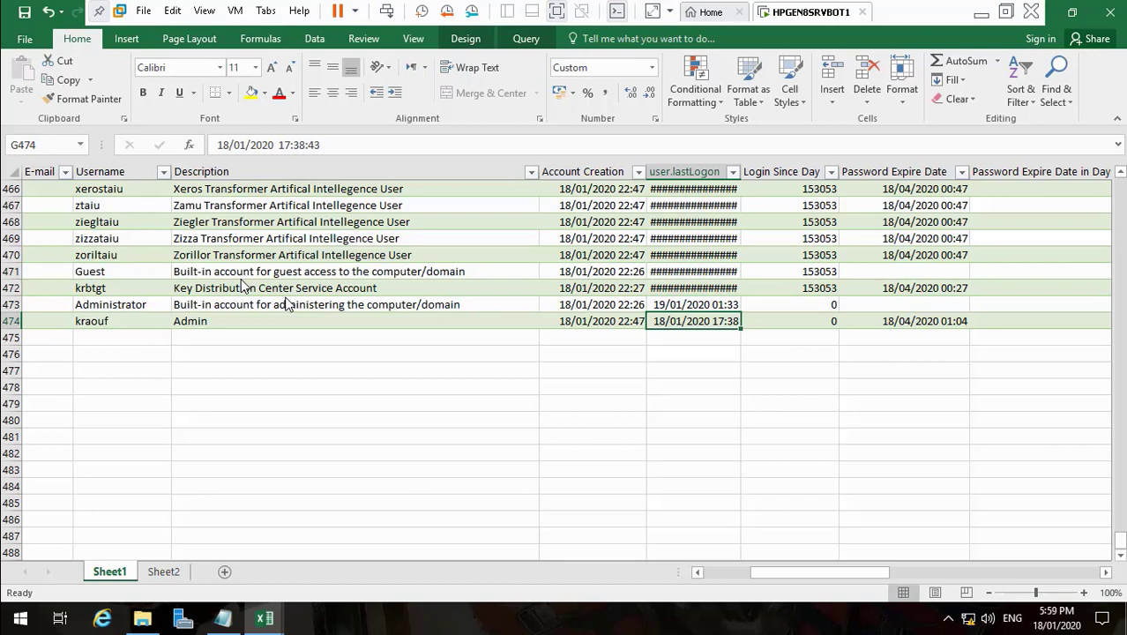
key(Up)
key(Up)
key(Up)
key(Up)
key(Up)
key(Down)
key(Down)
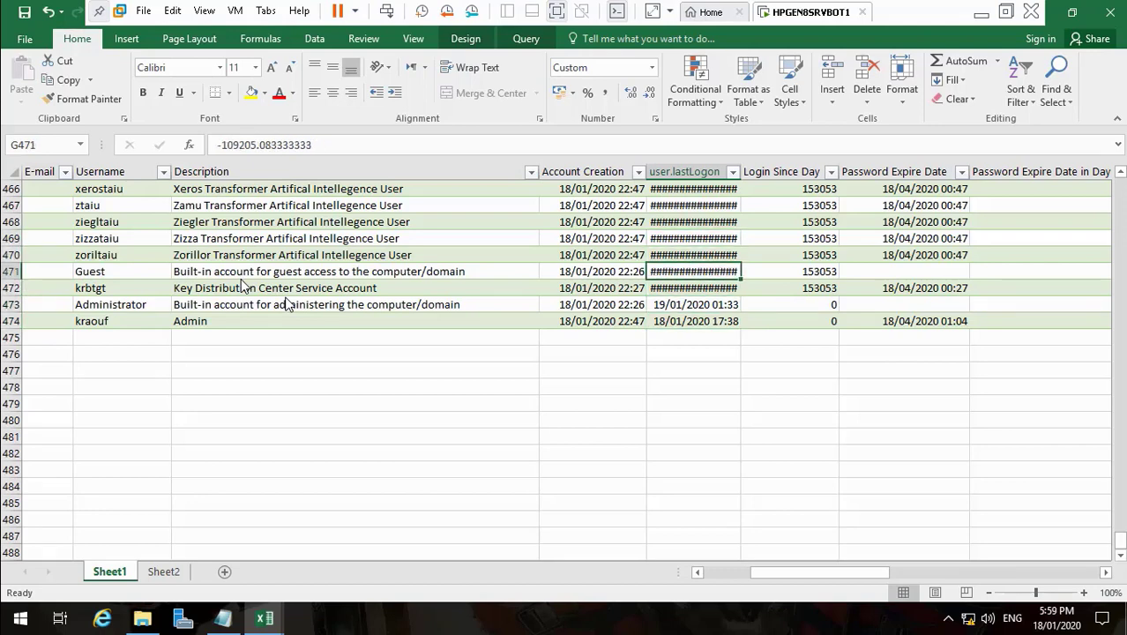
- Check the Administrator's creation date in F473, return to the top, and save the workbook
key(Down)
key(Down)
key(Down)
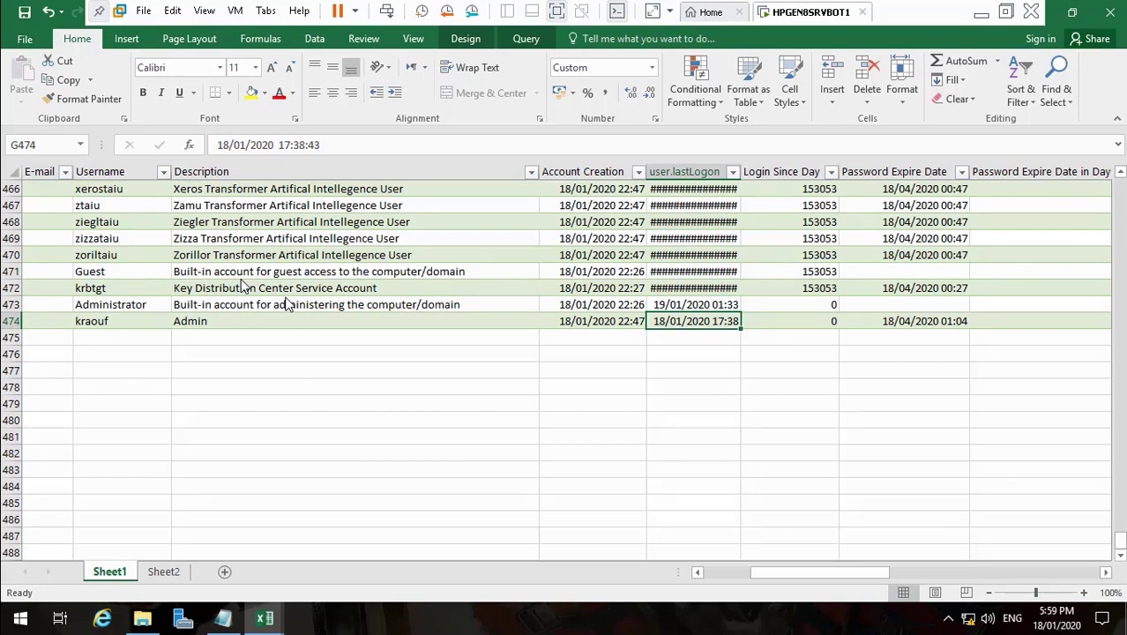
key(Left)
key(Up)
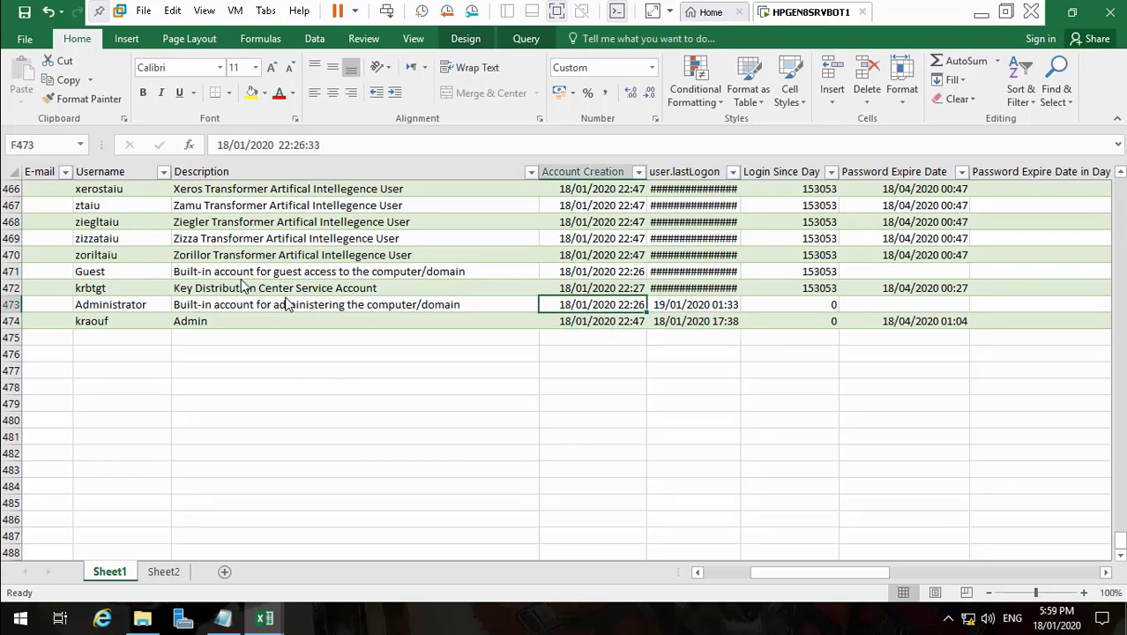
key(Right)
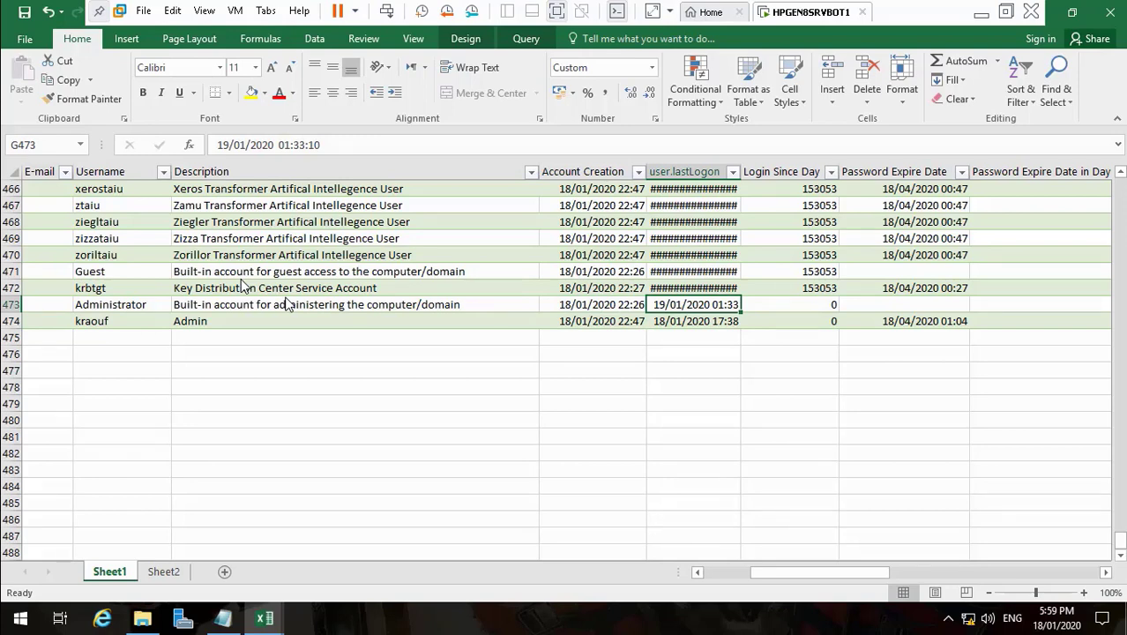
key(Down)
key(Up)
key(Down)
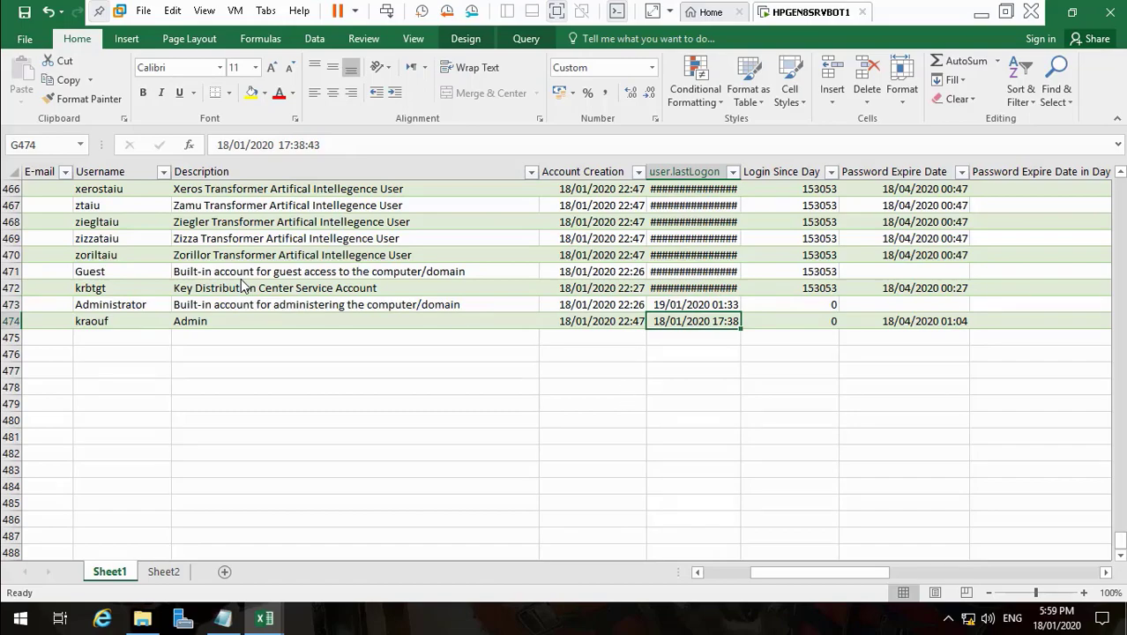
drag(1121, 540, 1119, 184)
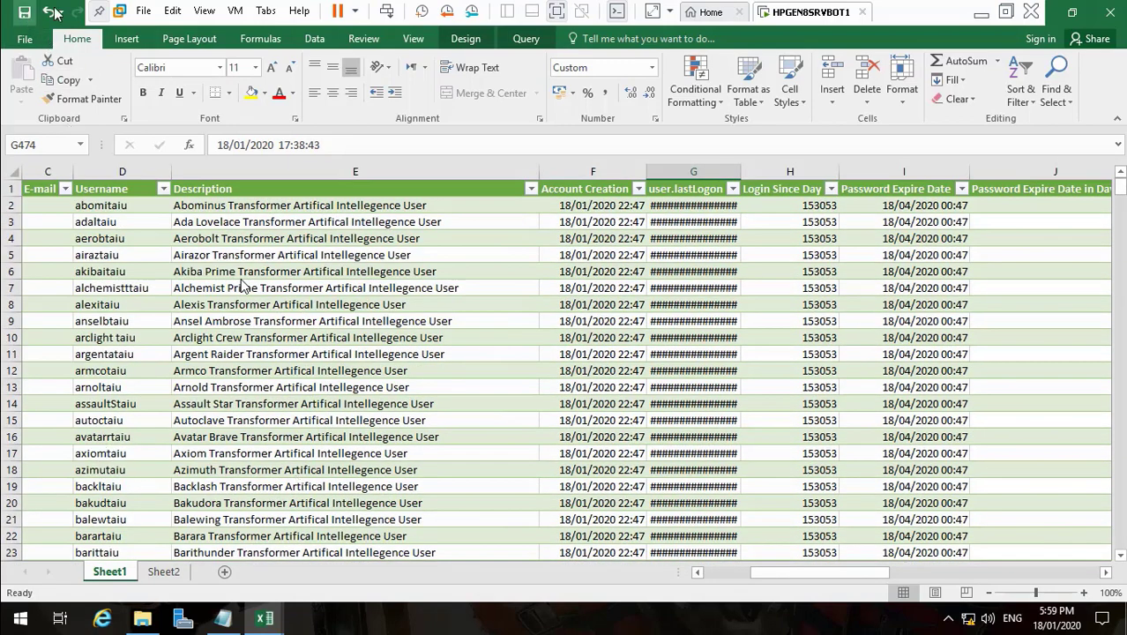
click(23, 11)
- Close the report and property flags workbooks, then relaunch Excel 2016 from the Start menu
click(1112, 18)
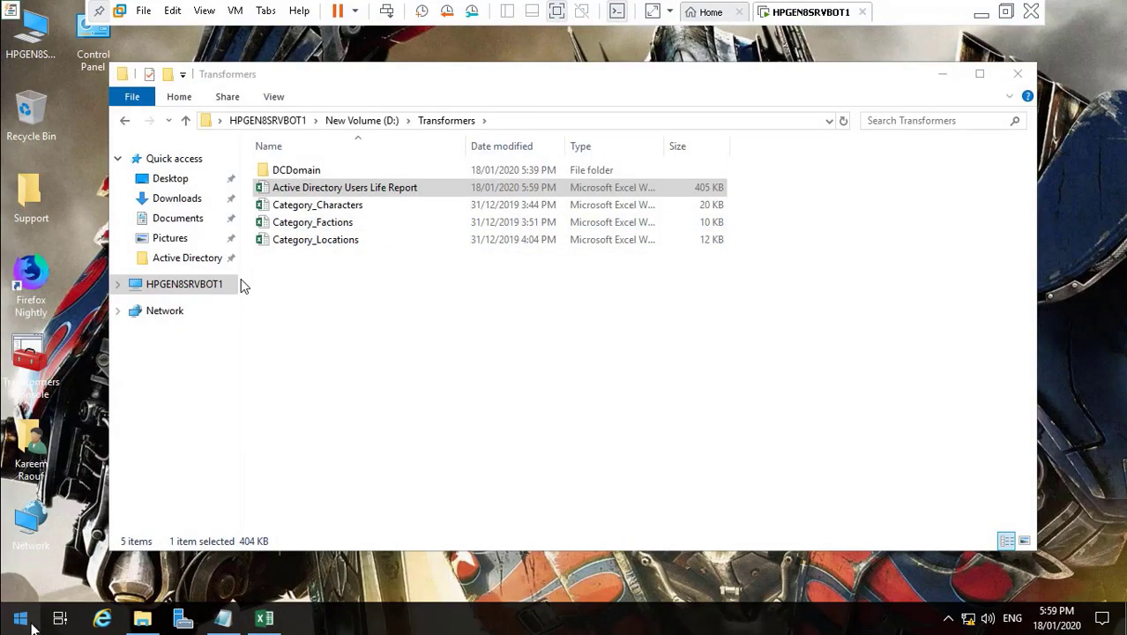
click(265, 620)
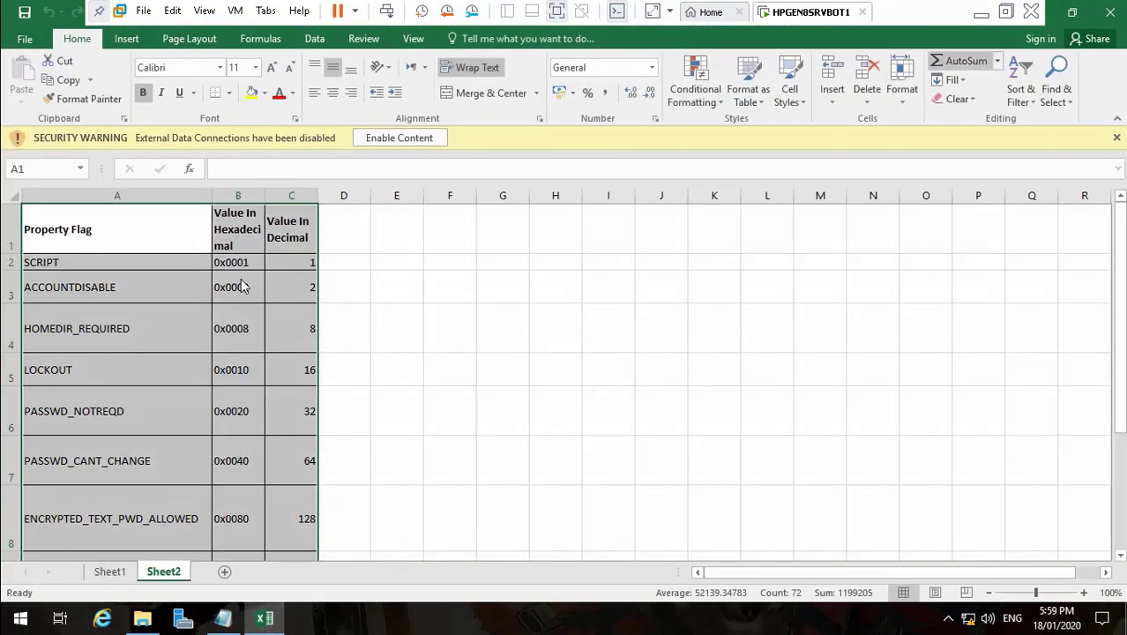
click(1111, 16)
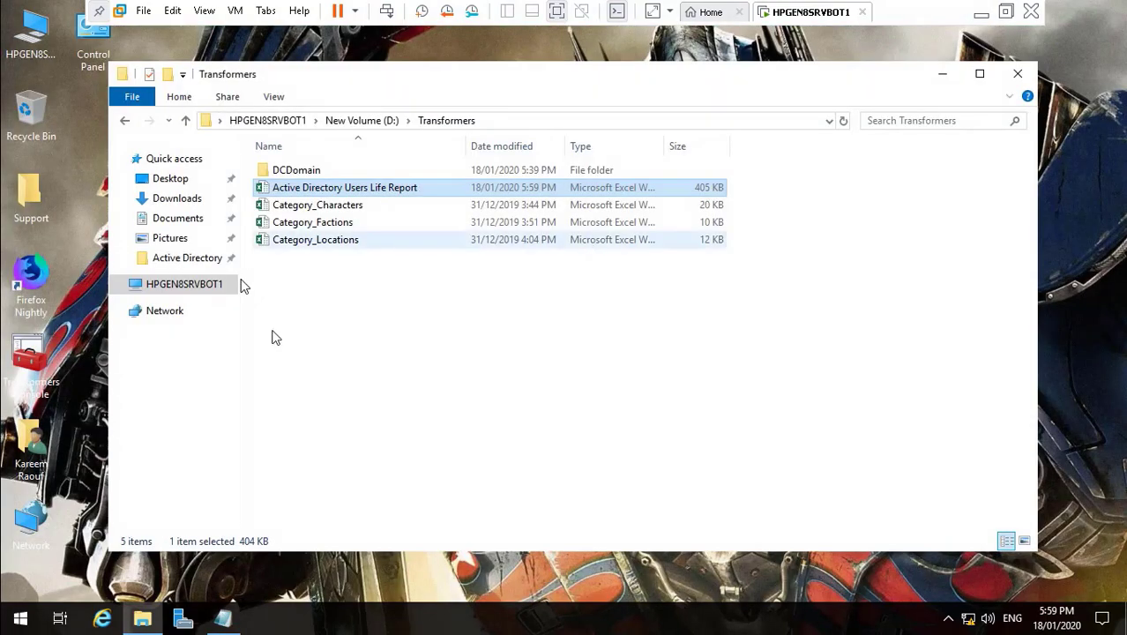
click(19, 618)
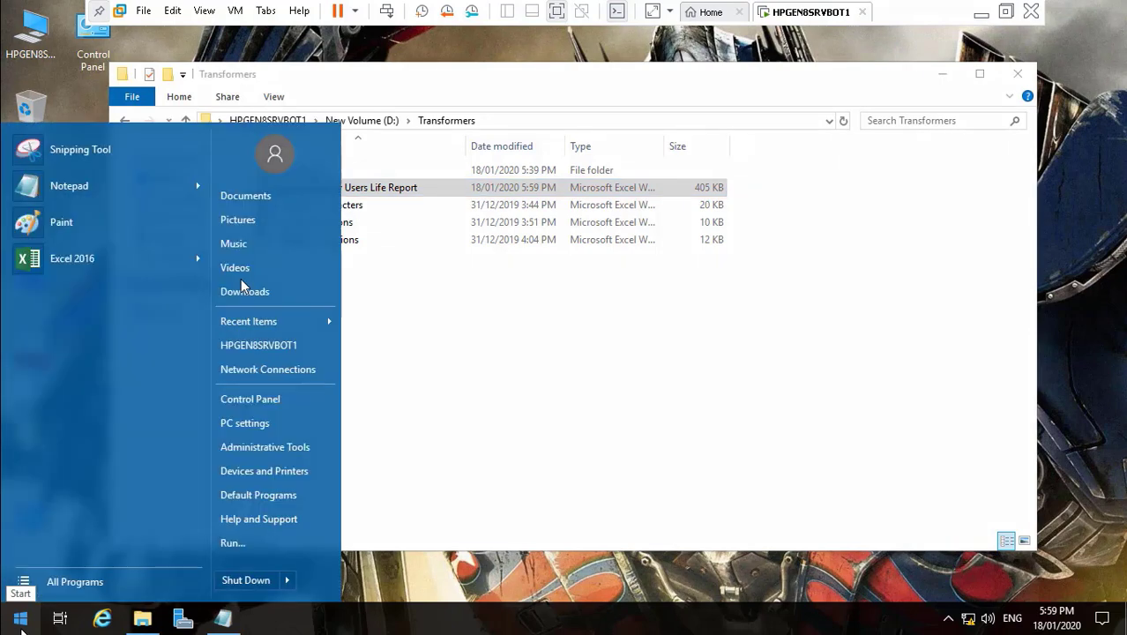
click(58, 262)
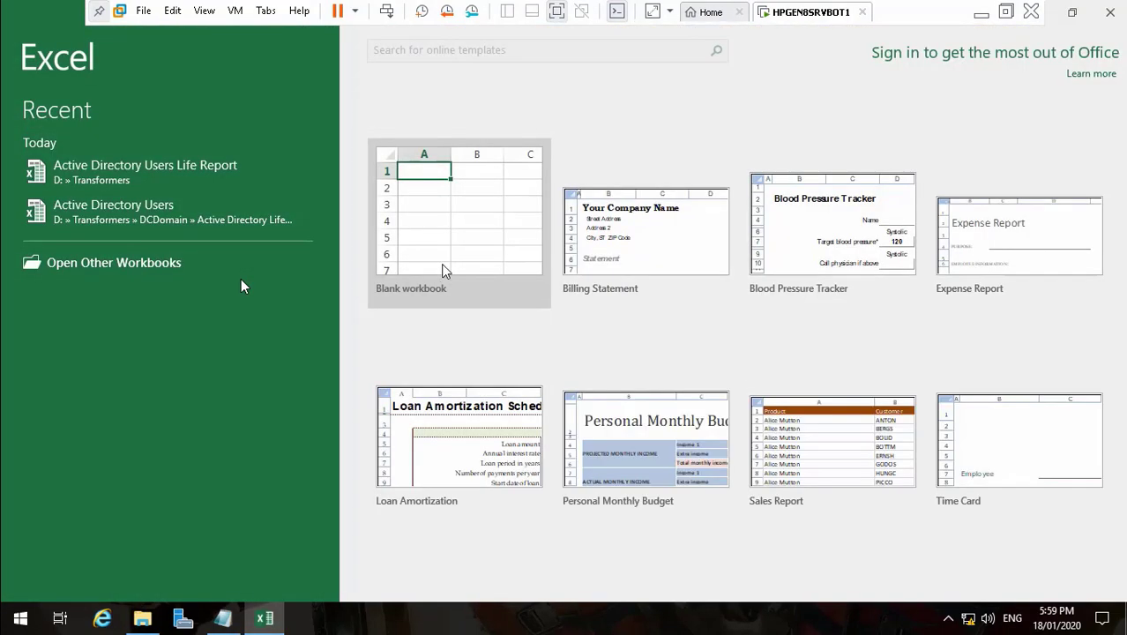
- Create a blank workbook and start a Blank Query via Data > New Query > From Other Sources
click(432, 266)
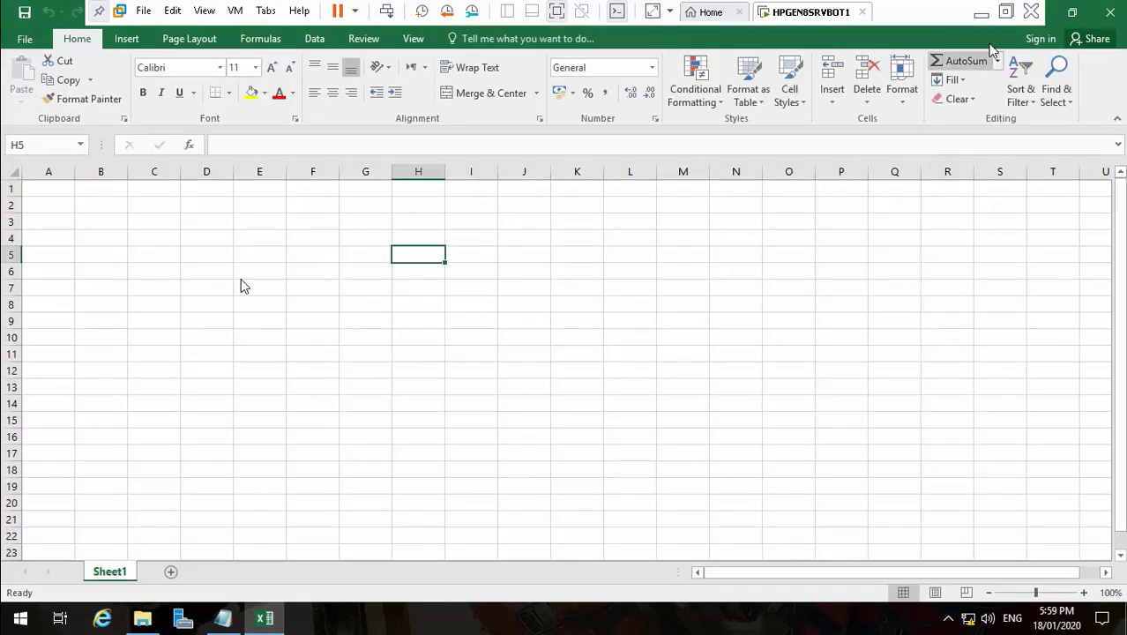
click(316, 40)
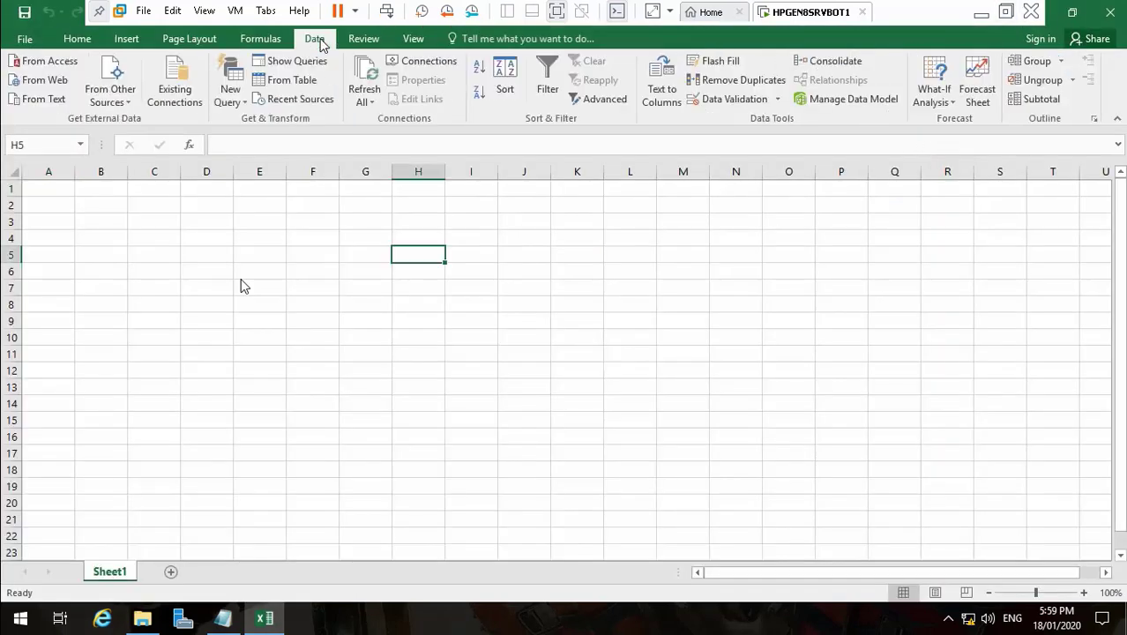
click(236, 100)
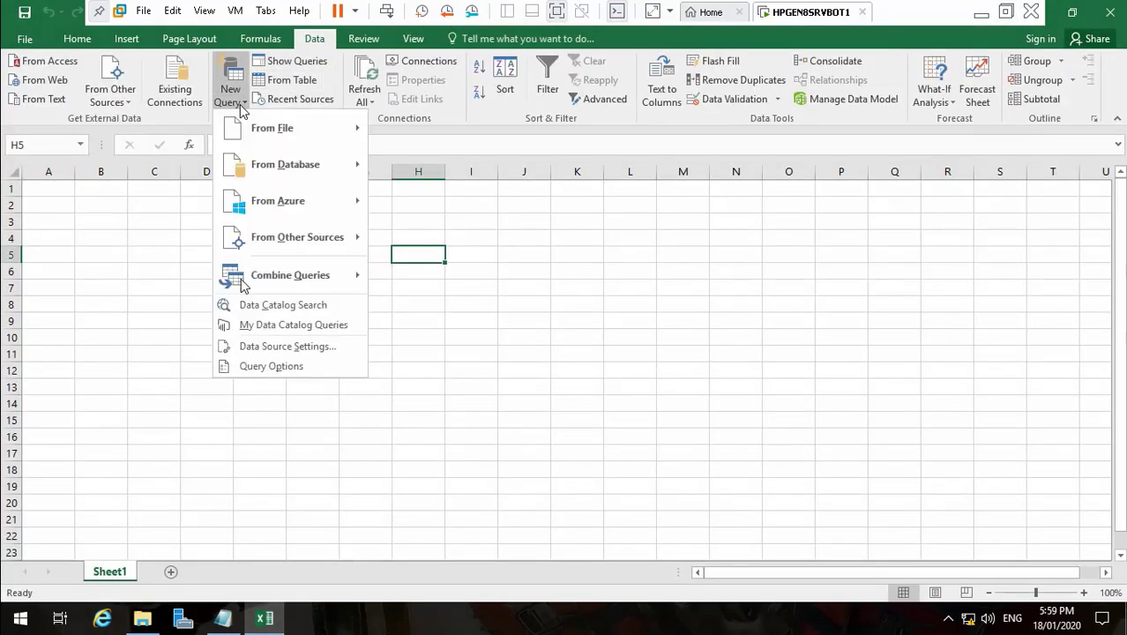
mouse_move(306, 234)
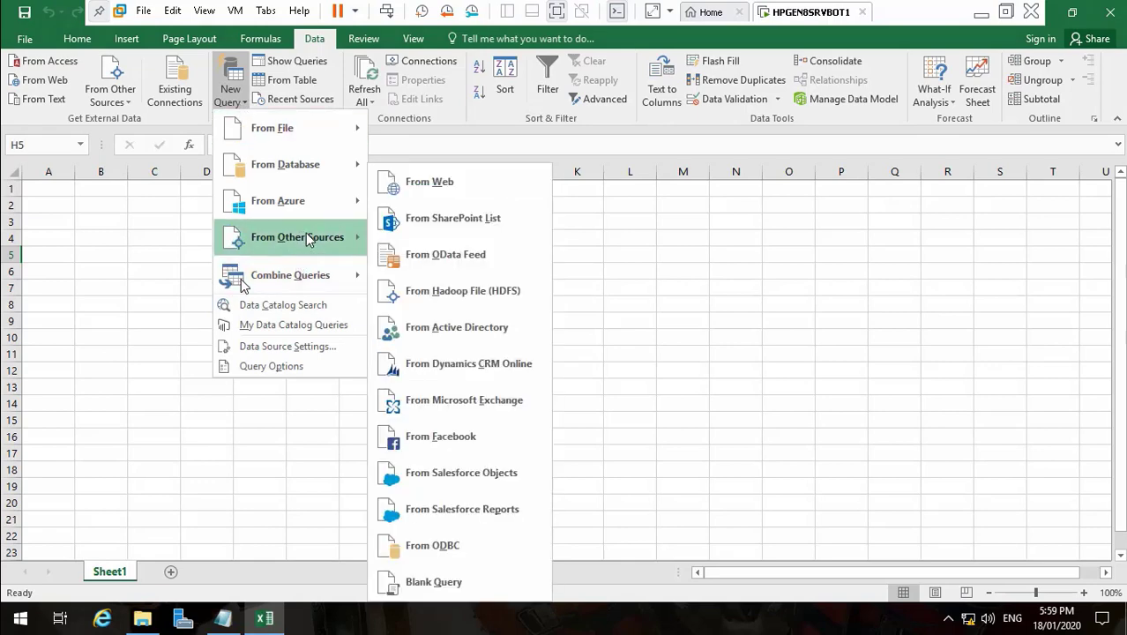
click(127, 101)
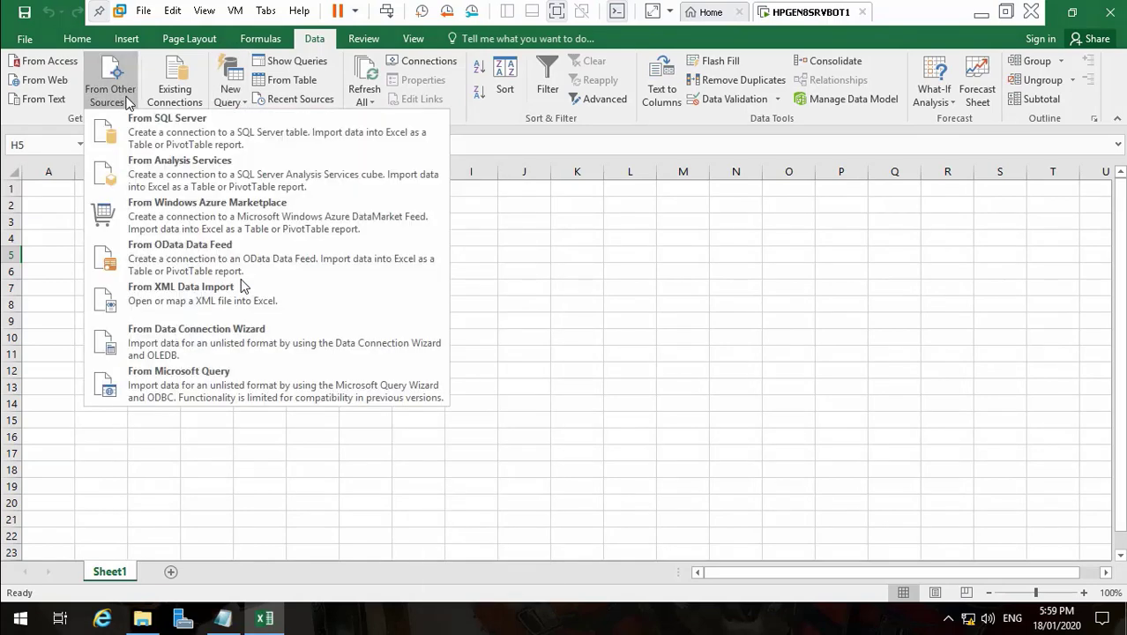
click(243, 101)
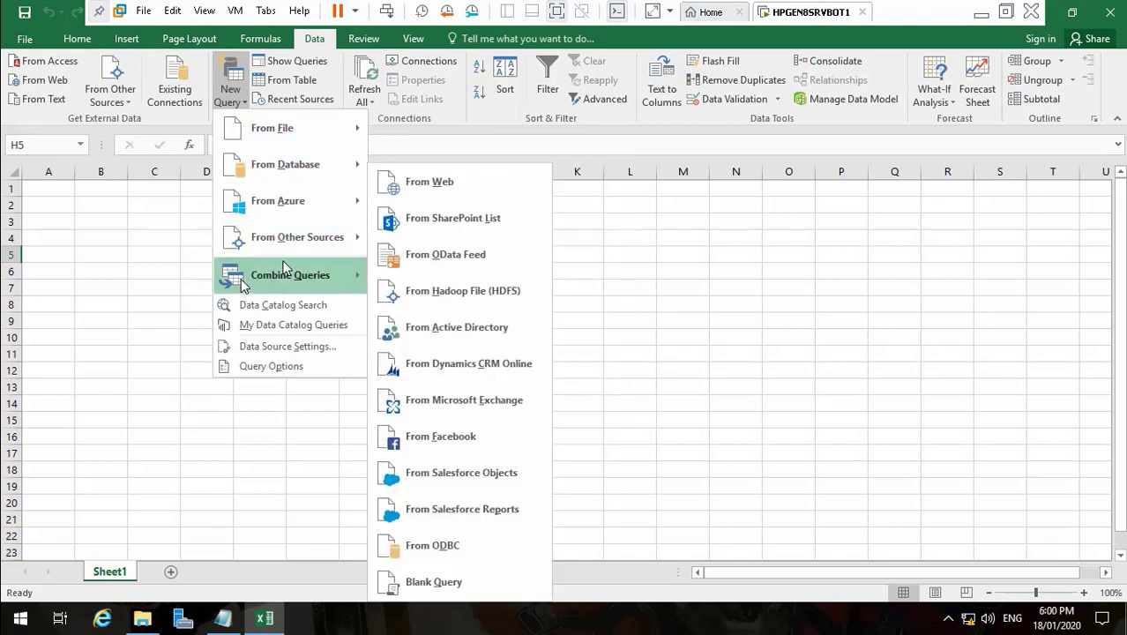
mouse_move(284, 279)
mouse_move(286, 240)
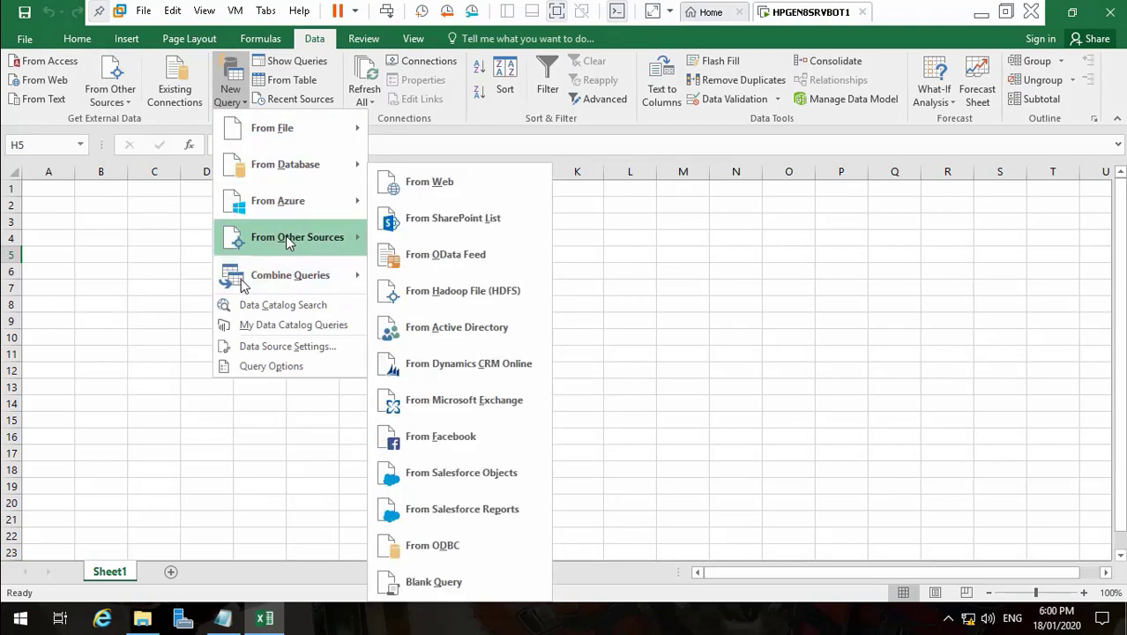
click(491, 587)
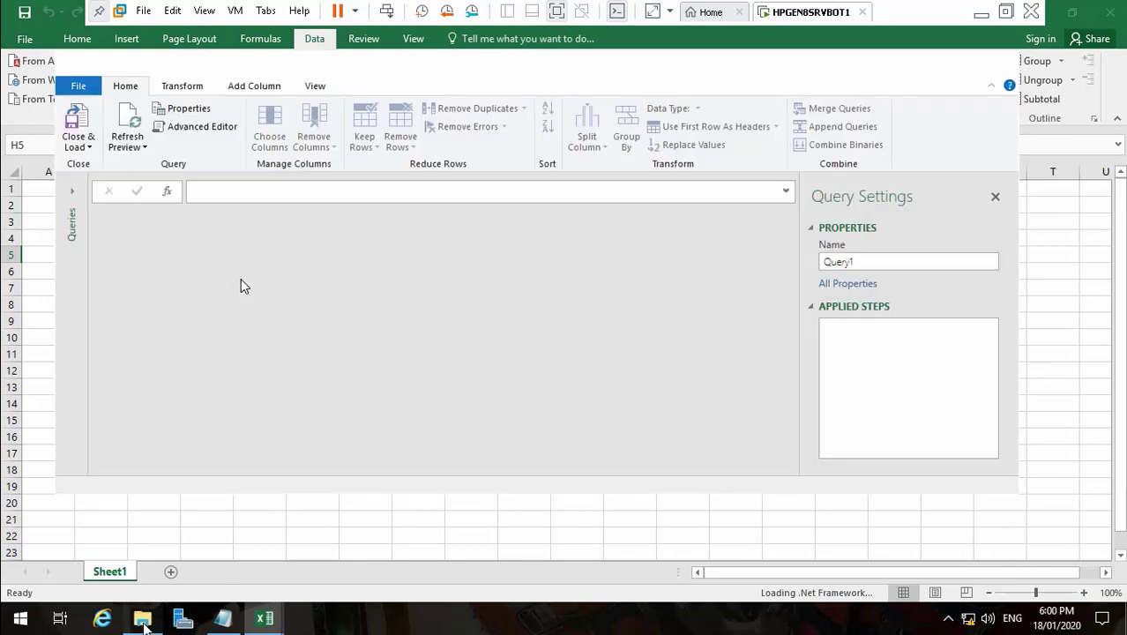
- Open the Computer M Script from DCDomain > Active Directory Life Reports-Marvel Domain and change marvel.local to Transformers.local
click(142, 621)
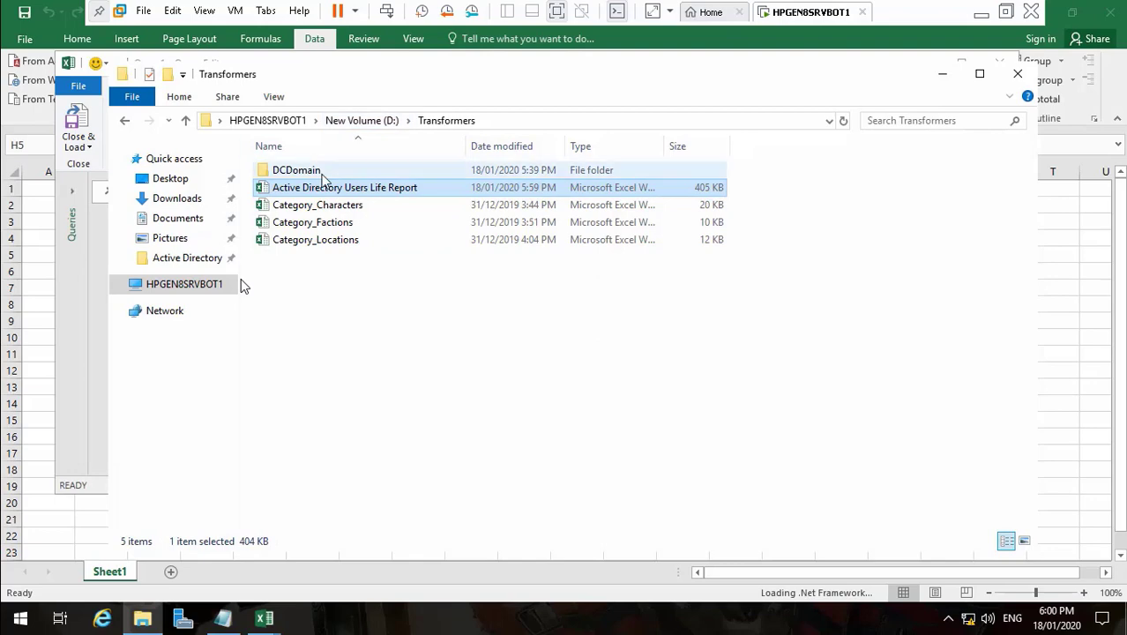
double_click(322, 172)
double_click(315, 170)
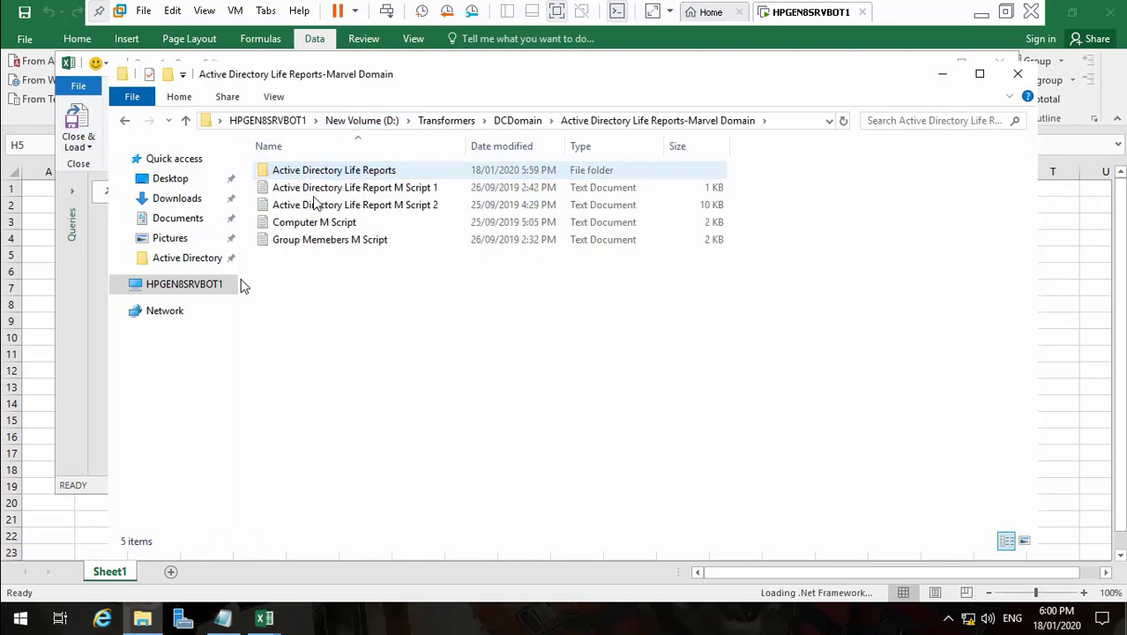
double_click(315, 224)
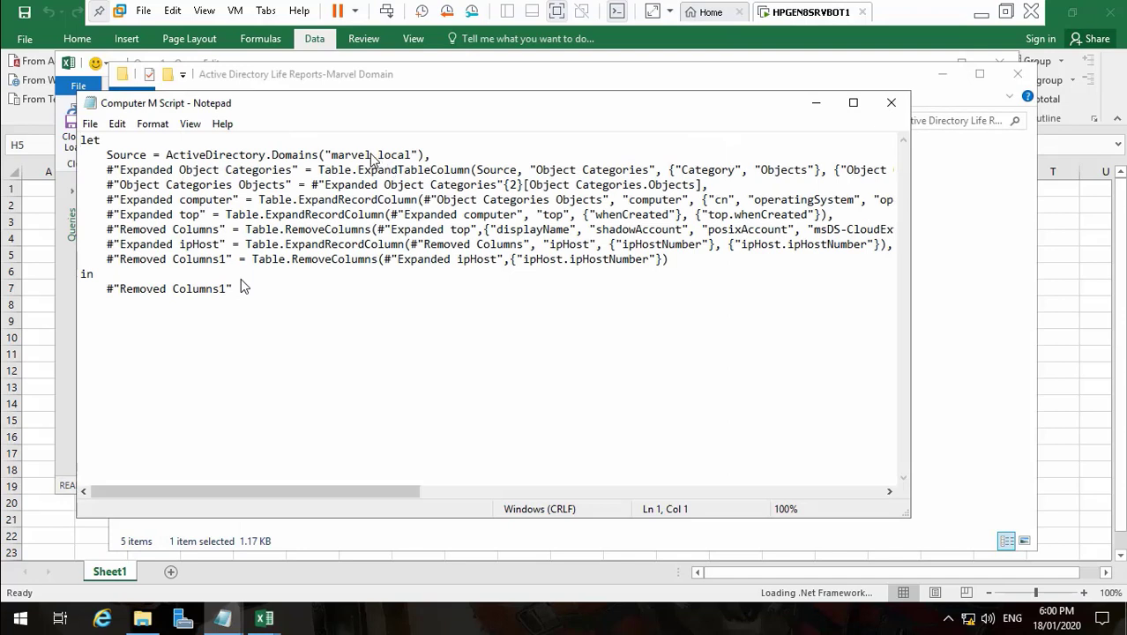
click(371, 155)
key(BackSpace)
key(BackSpace)
key(BackSpace)
key(BackSpace)
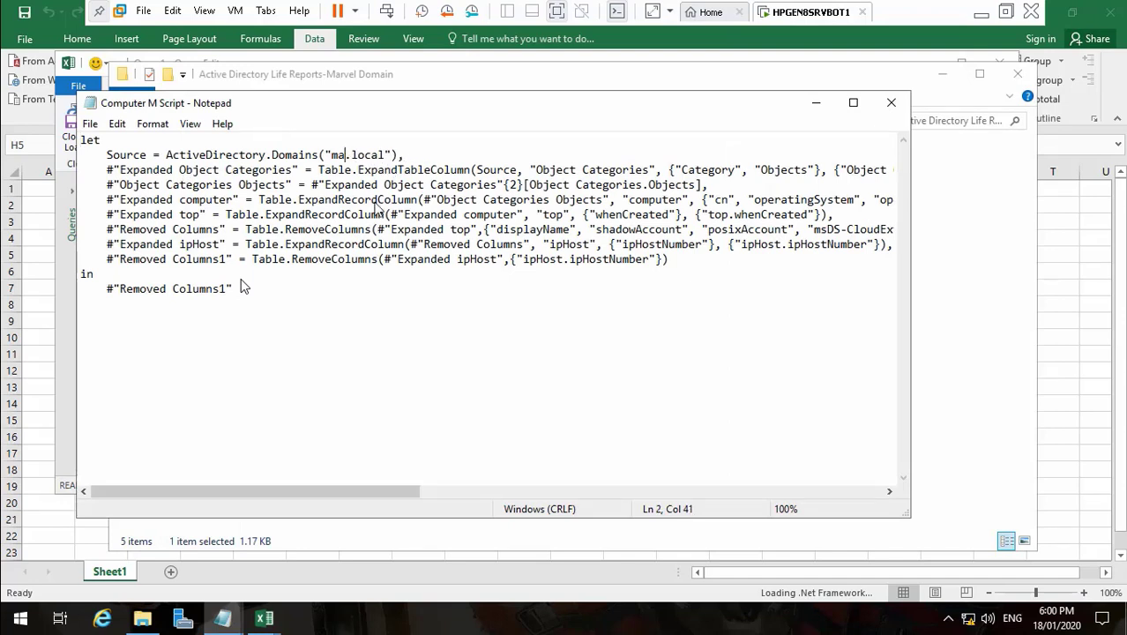
key(BackSpace)
key(BackSpace)
text(Transformers)
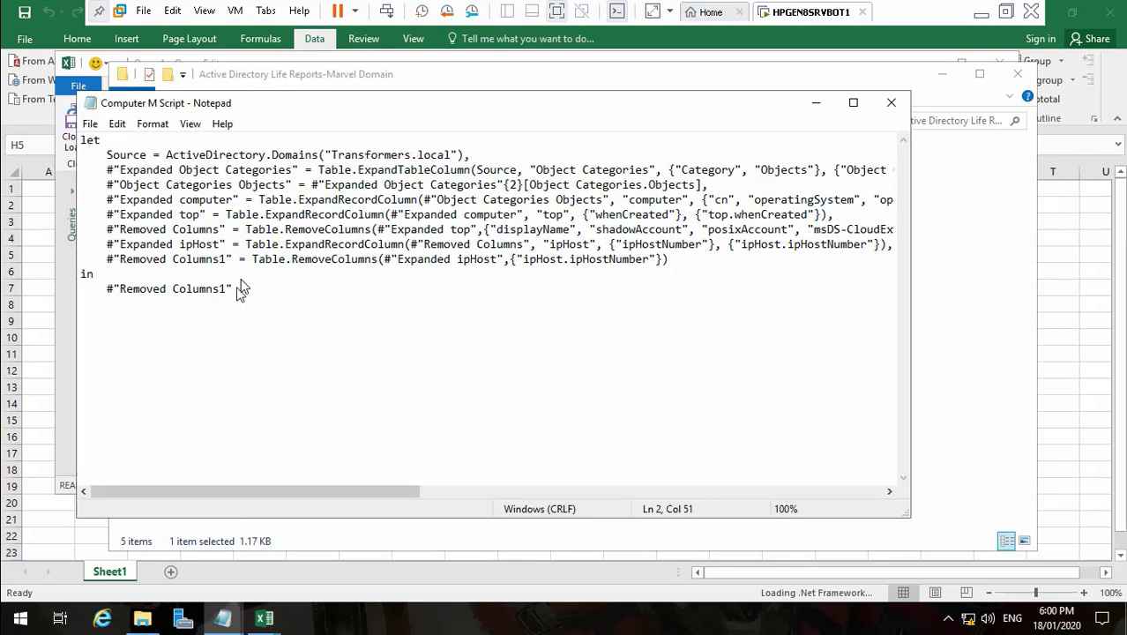
- Copy the entire script, then minimize Notepad and the folder window to reveal the Query Editor
drag(233, 288, 140, 289)
drag(121, 188, 77, 133)
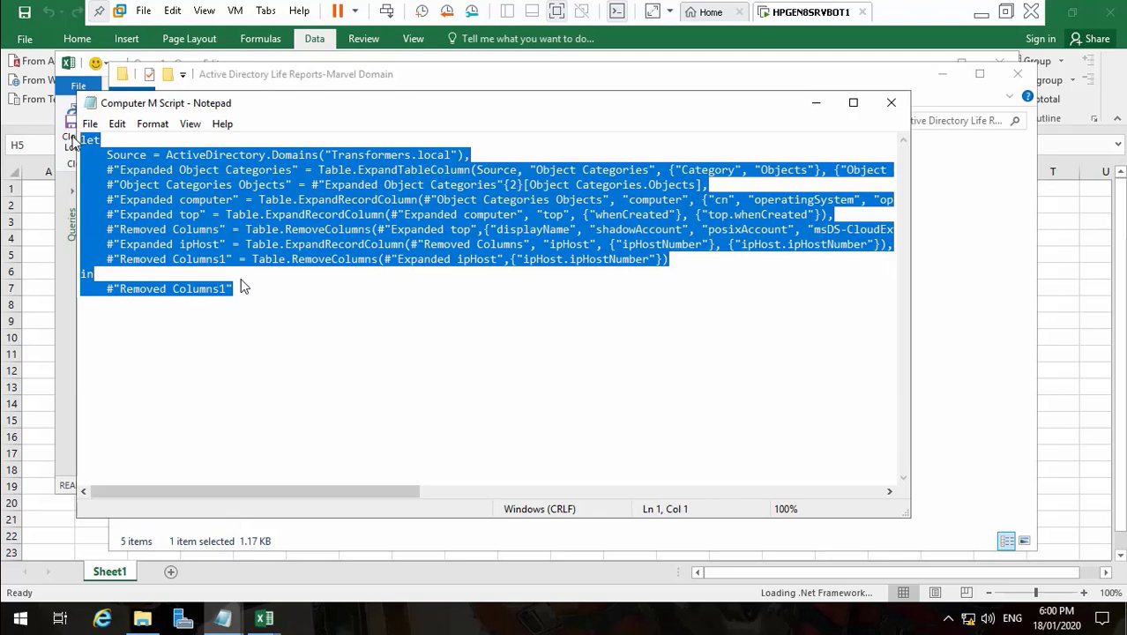
right_click(314, 174)
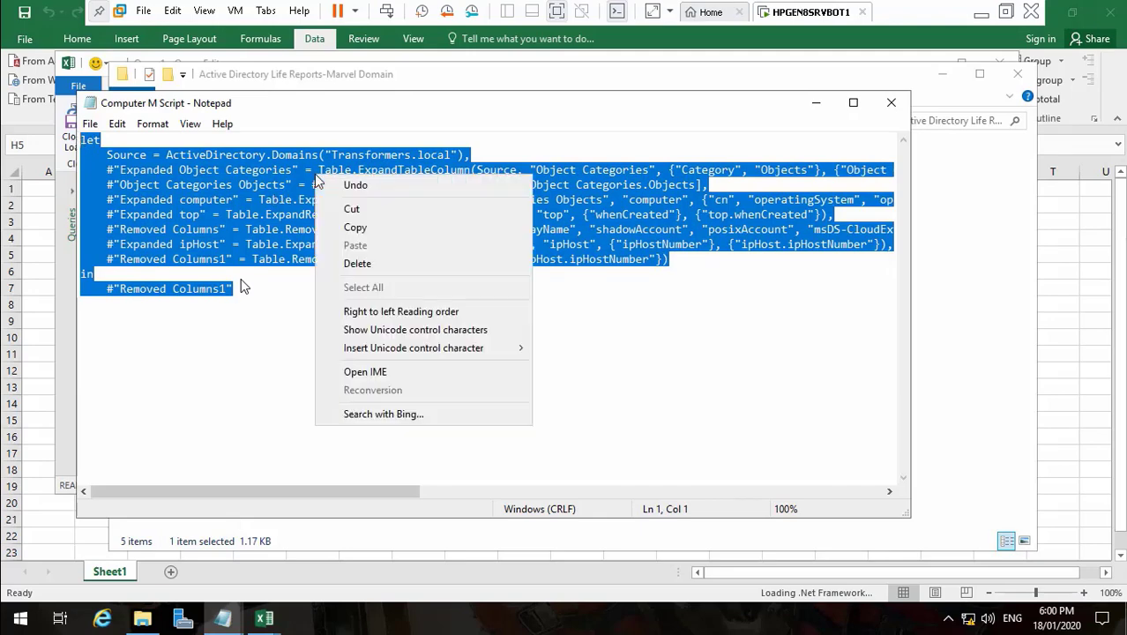
click(370, 228)
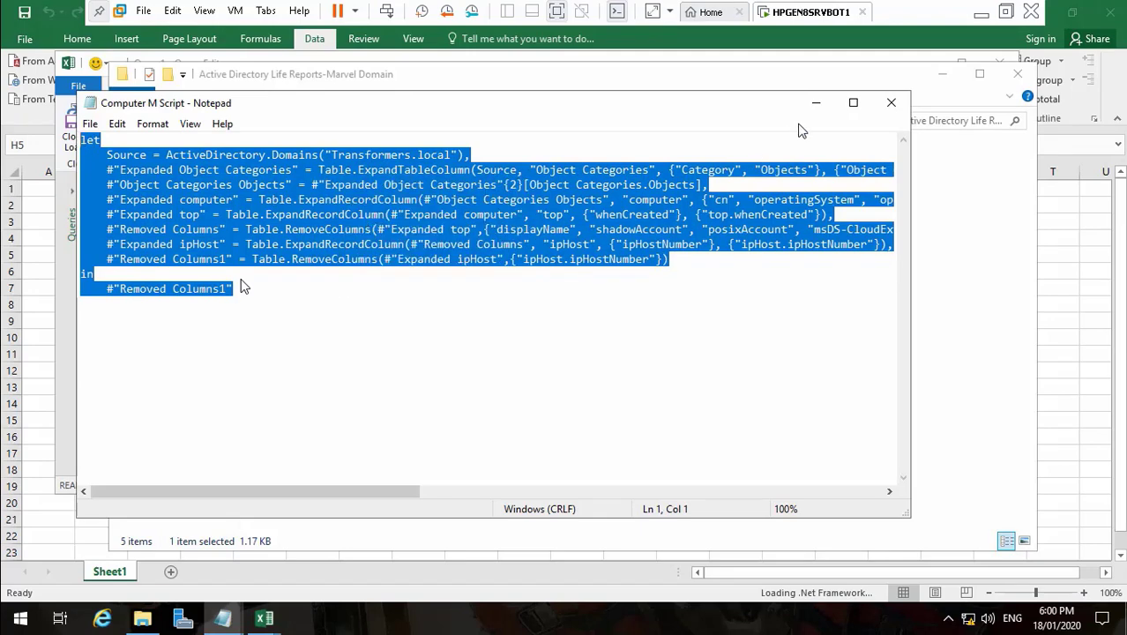
click(816, 103)
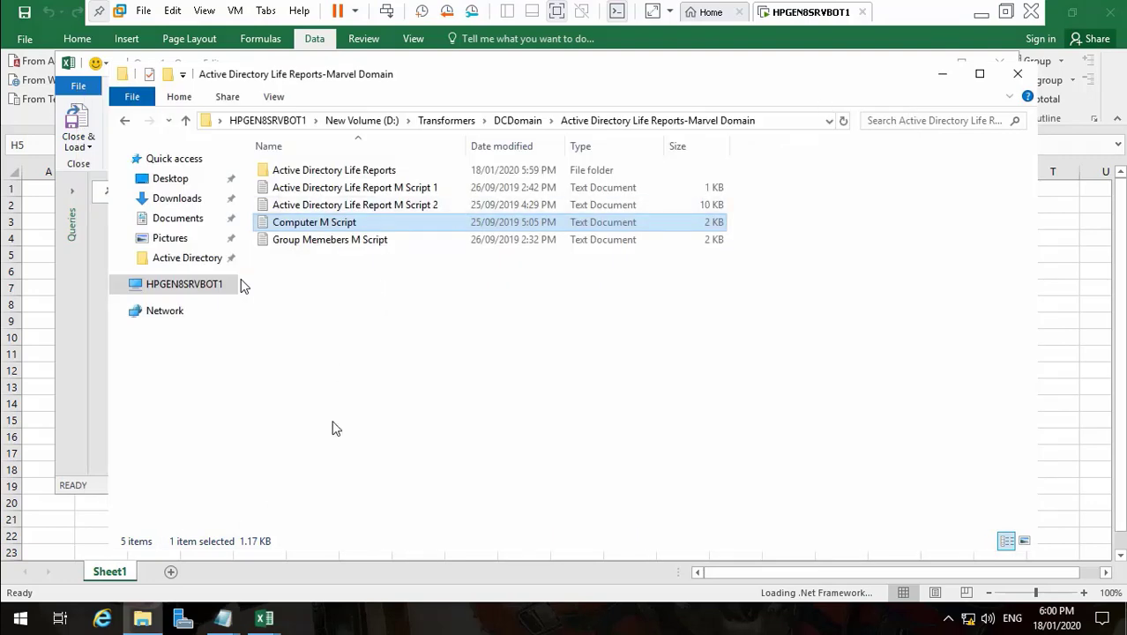
click(937, 78)
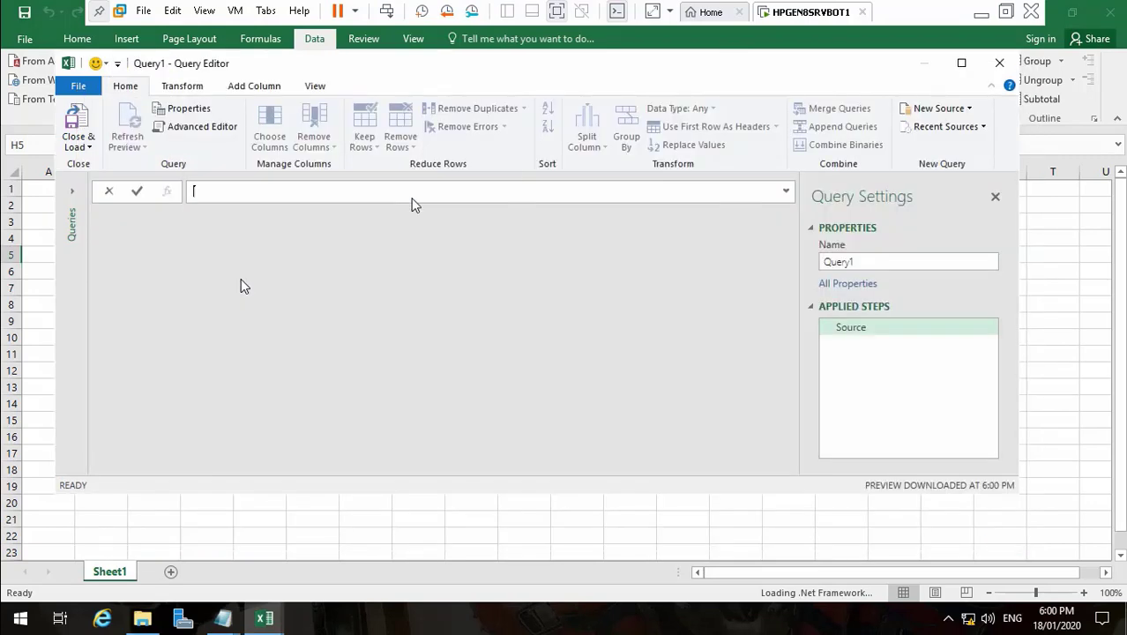
- Replace the query's M code with the pasted Active Directory computers script in Advanced Editor
click(202, 128)
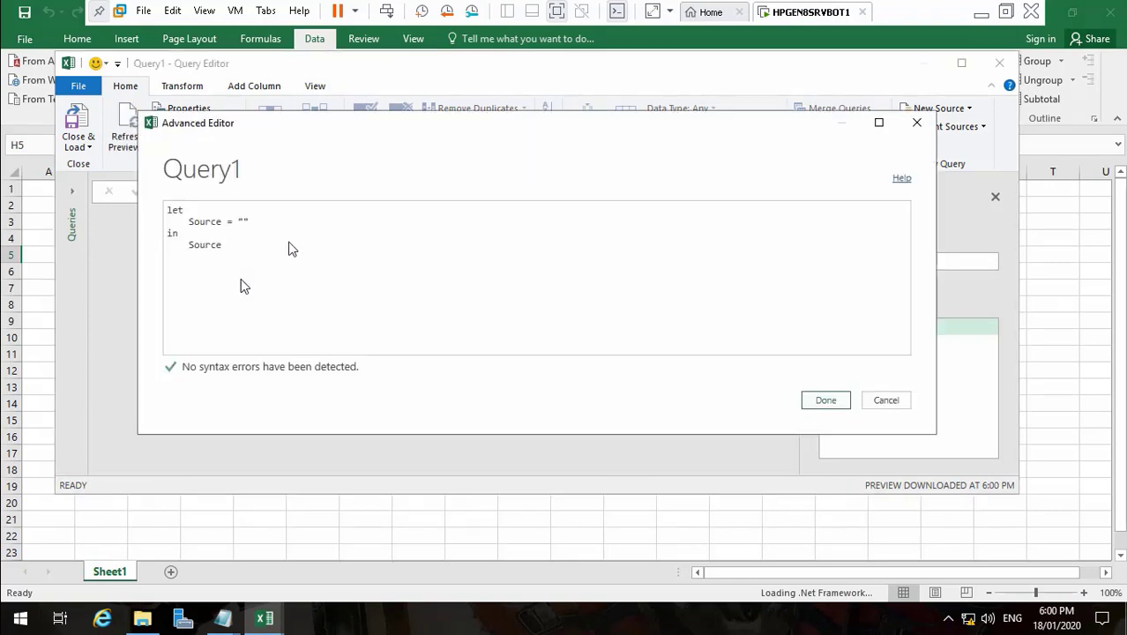
key(ctrl+a)
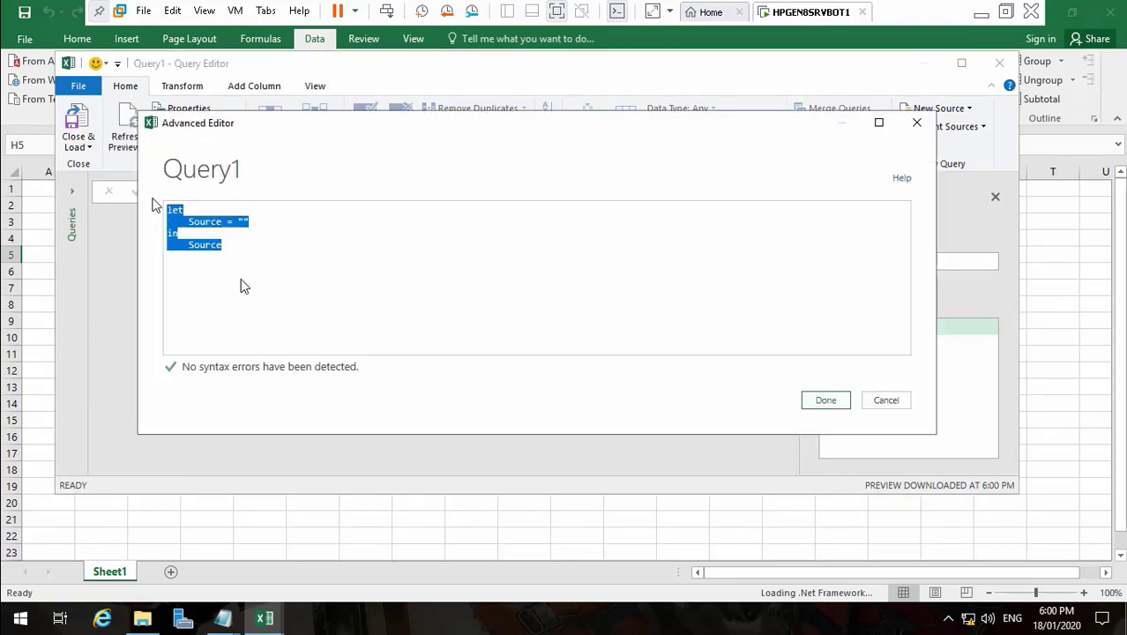
key(Delete)
key(ctrl+v)
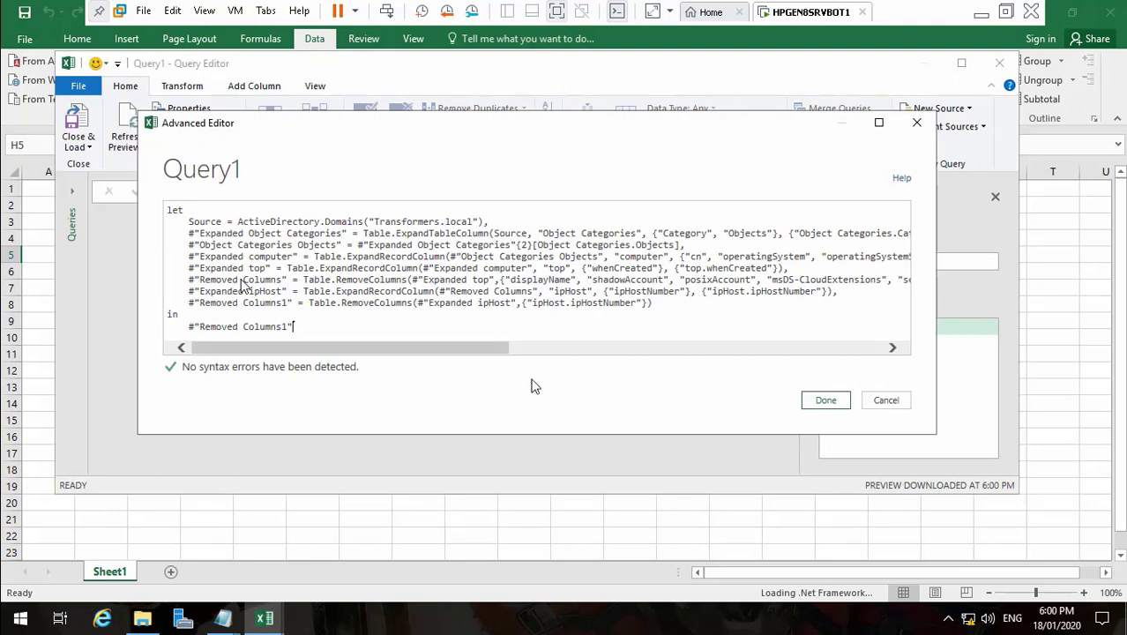
click(808, 403)
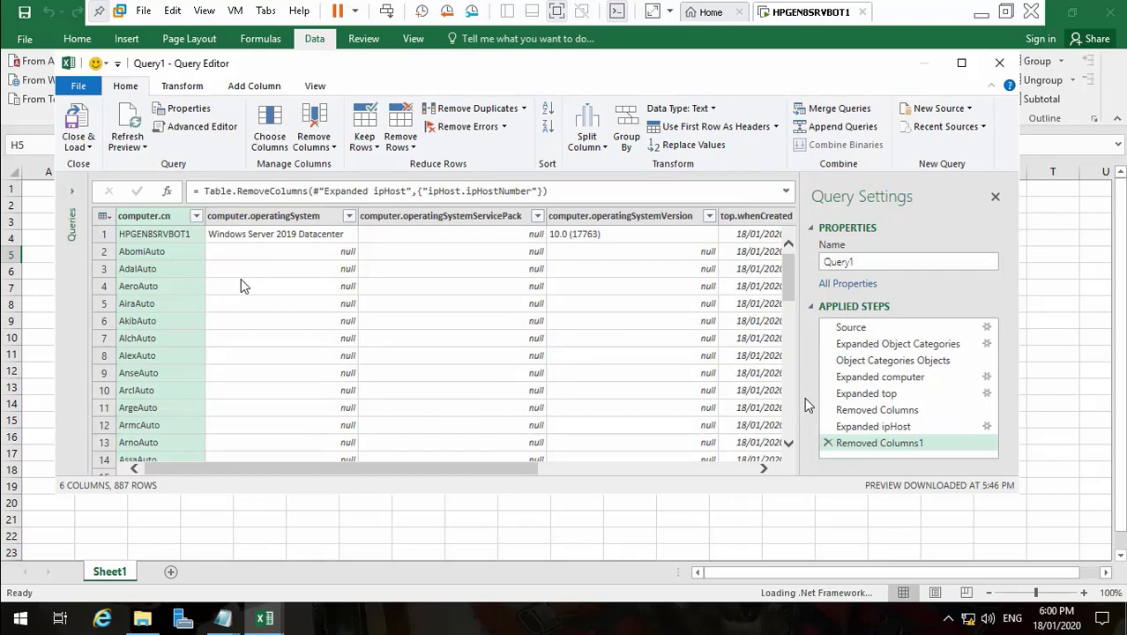
- Rename the query to Computers
click(864, 263)
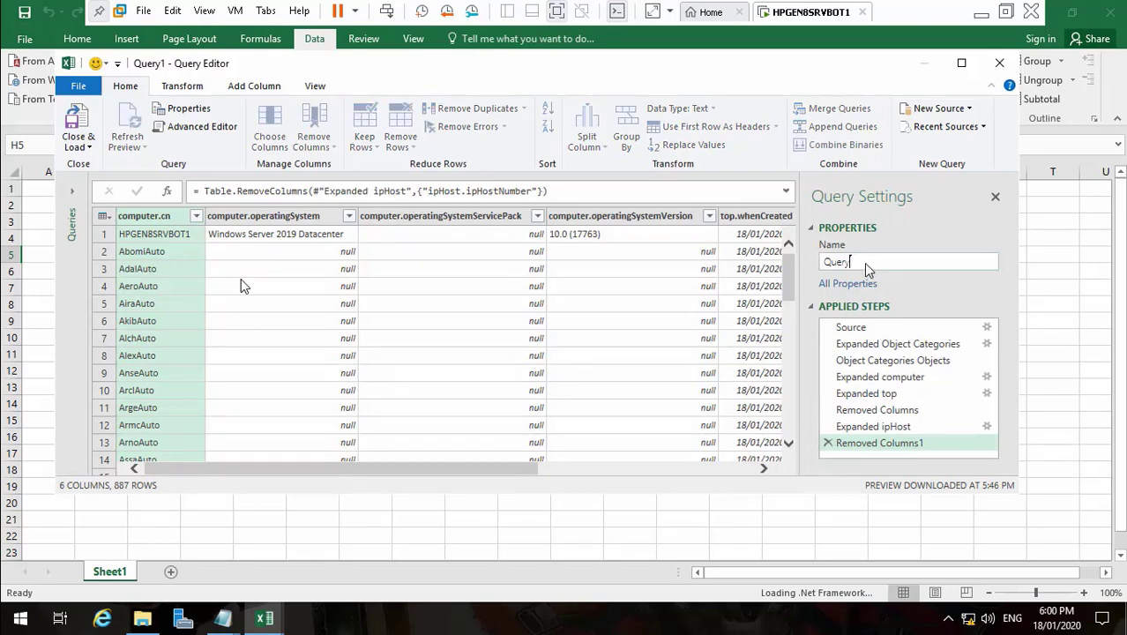
key(BackSpace)
key(BackSpace)
key(BackSpace)
key(BackSpace)
key(BackSpace)
text(Computers)
- Load the query to the existing worksheet at $H$5, also adding it to the Data Model
click(89, 147)
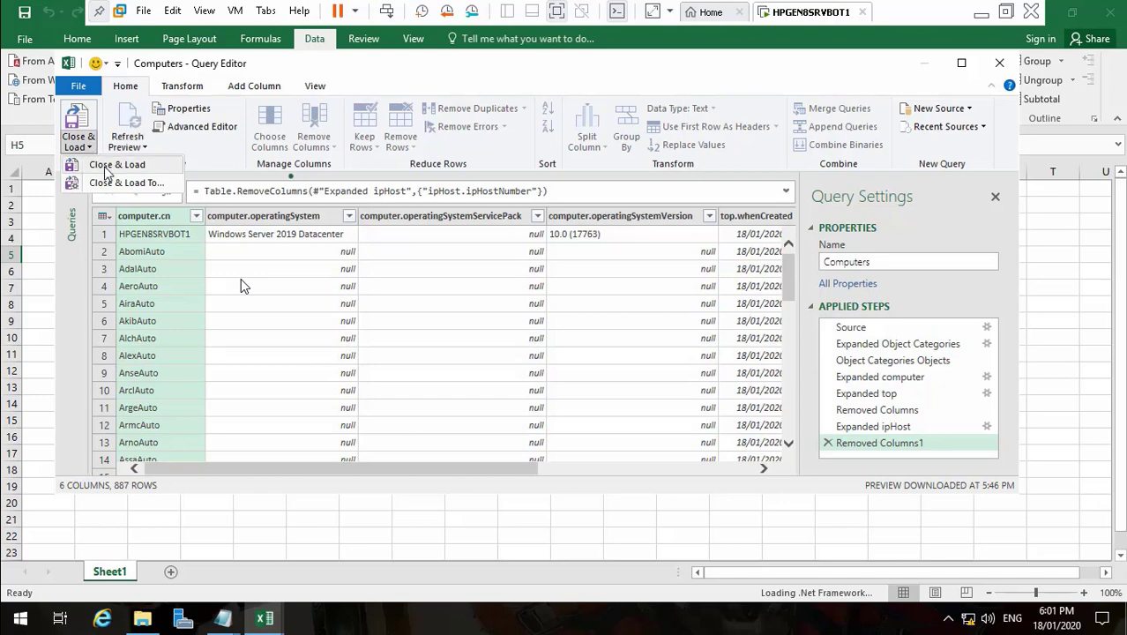
click(113, 182)
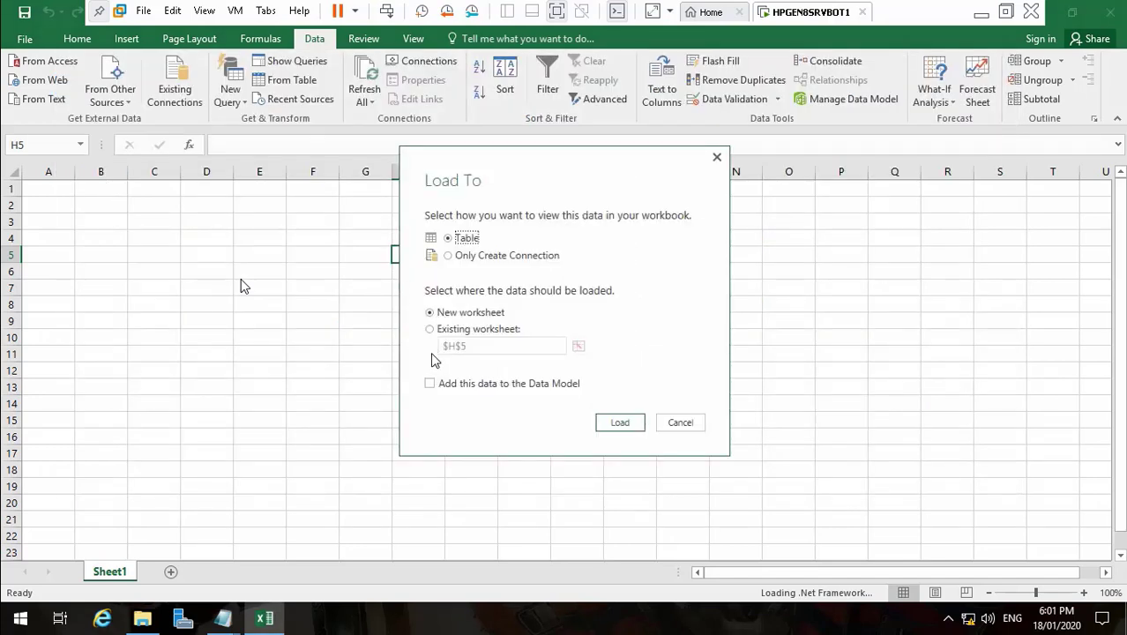
click(431, 330)
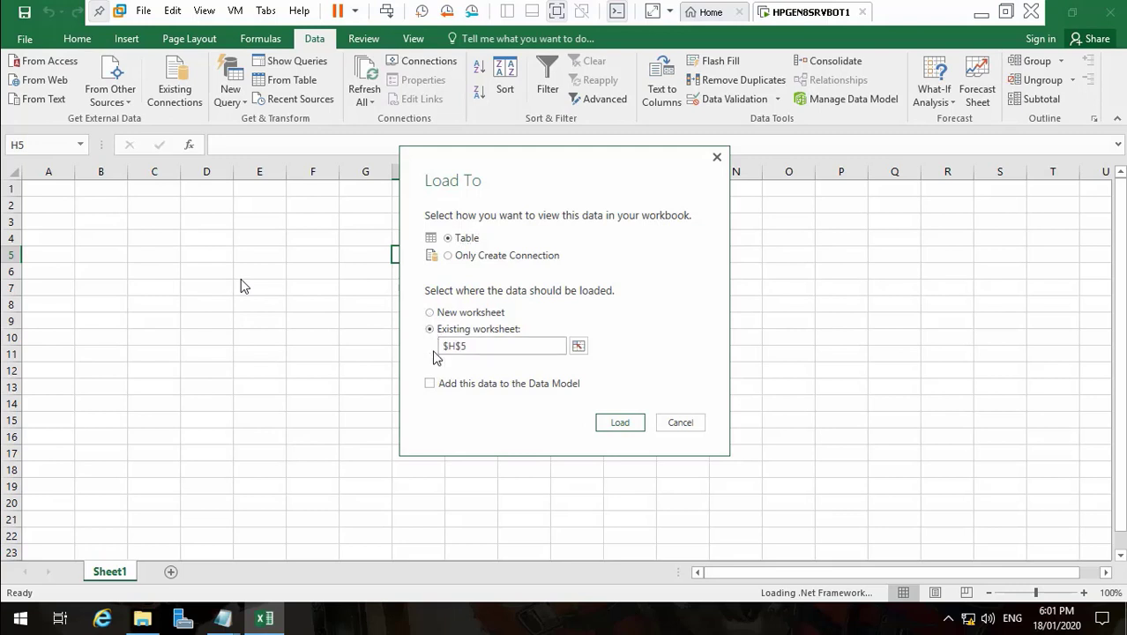
click(431, 384)
click(620, 424)
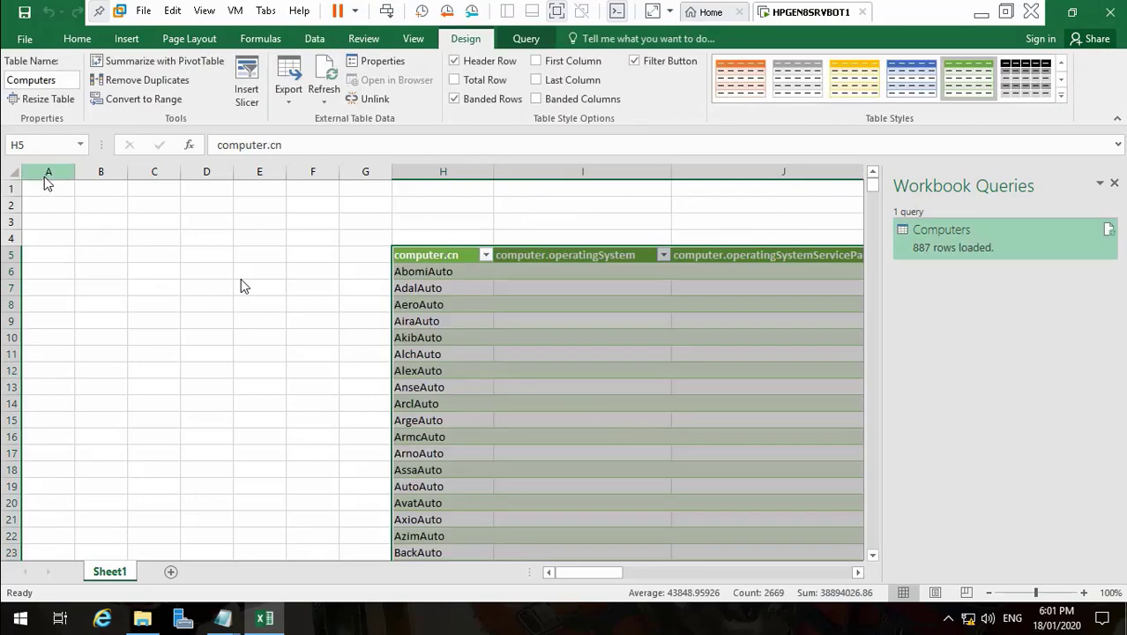
- Delete the empty columns A through G
drag(45, 174, 360, 173)
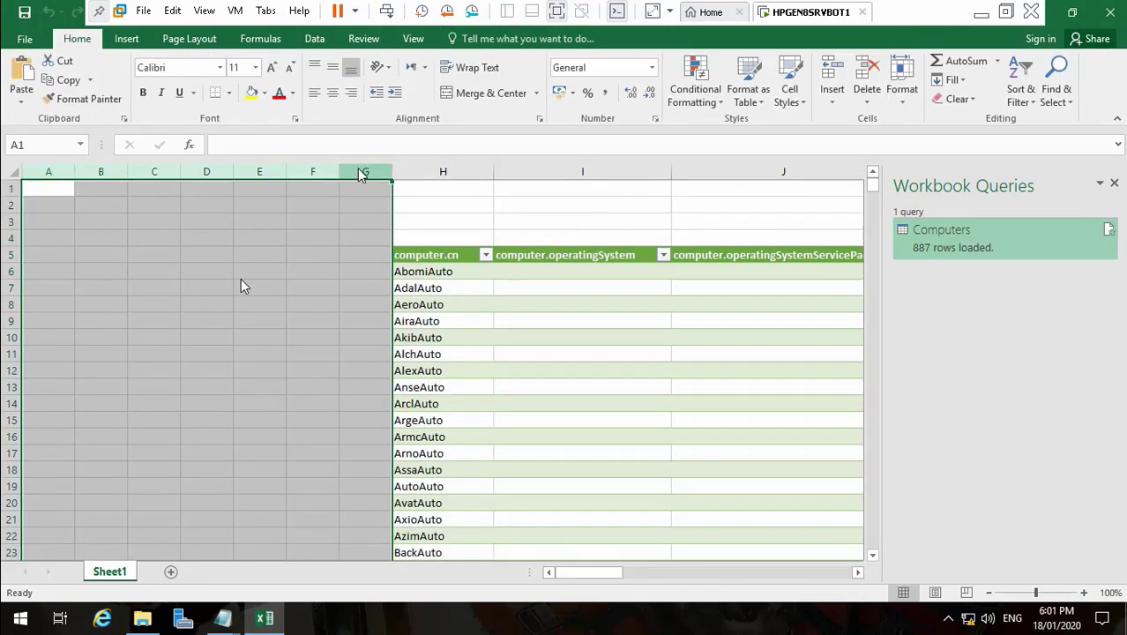
right_click(359, 175)
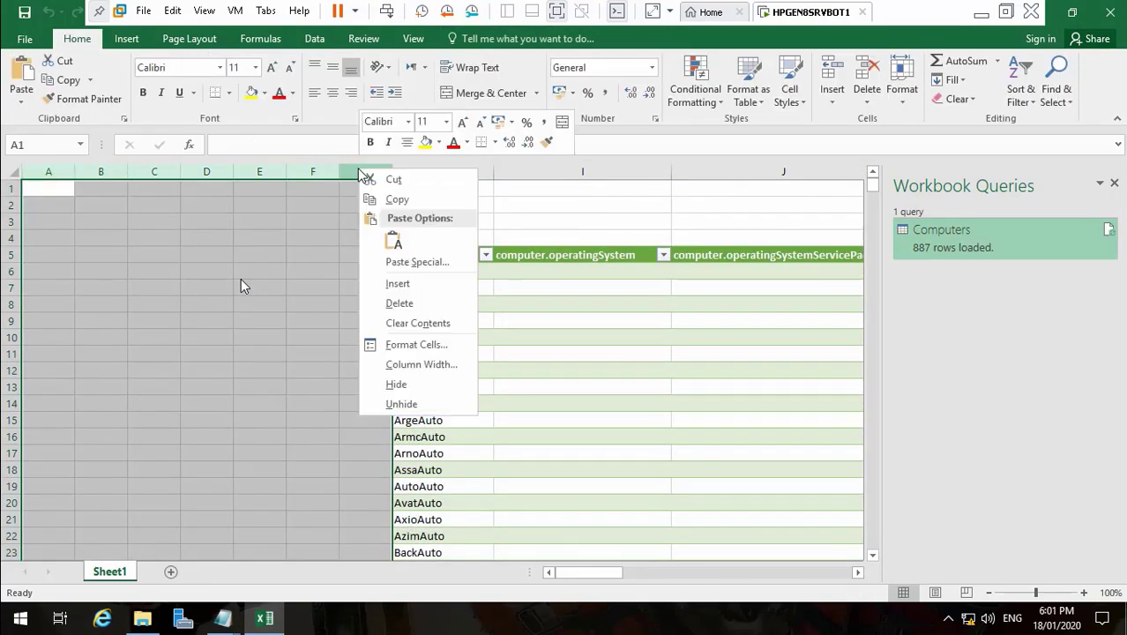
click(431, 306)
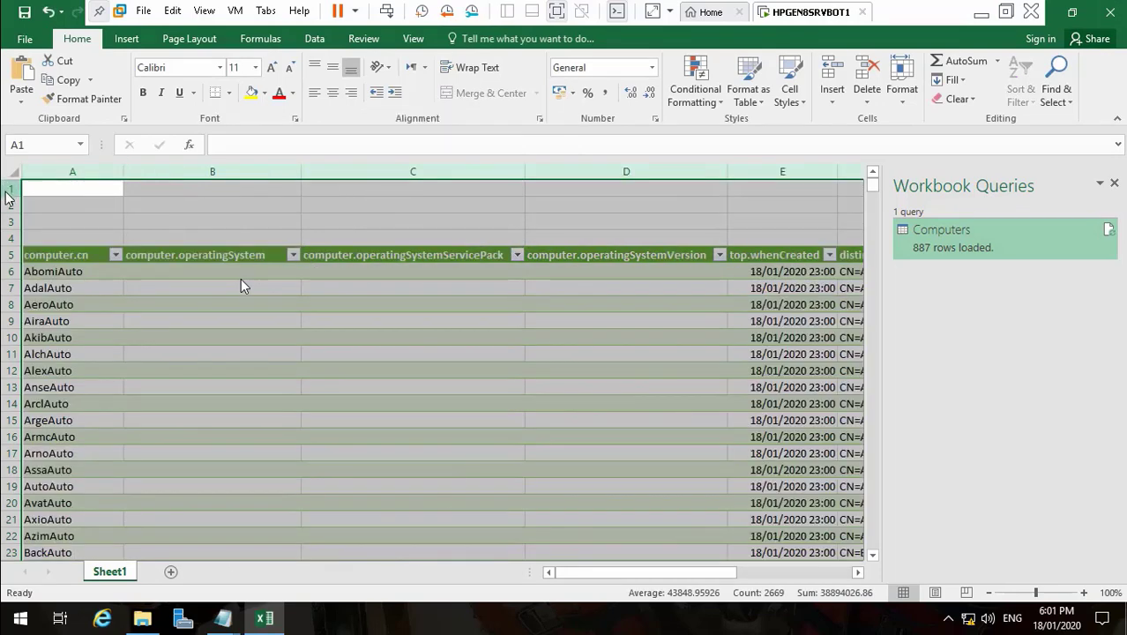
- Delete the empty rows 1 through 4
click(8, 189)
drag(9, 196, 16, 238)
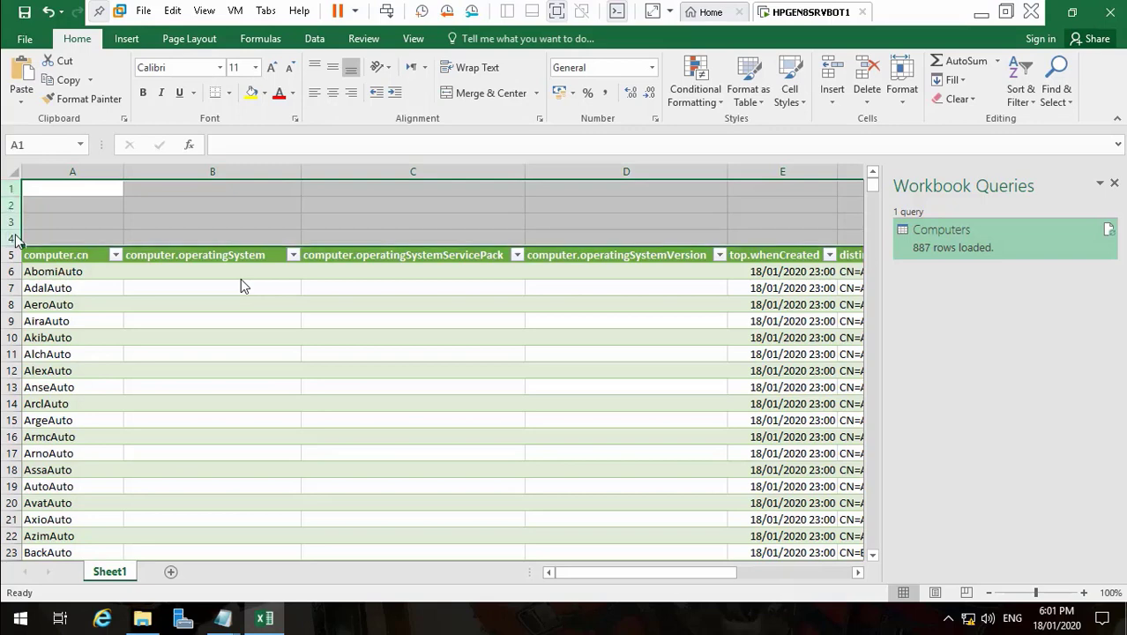
right_click(16, 238)
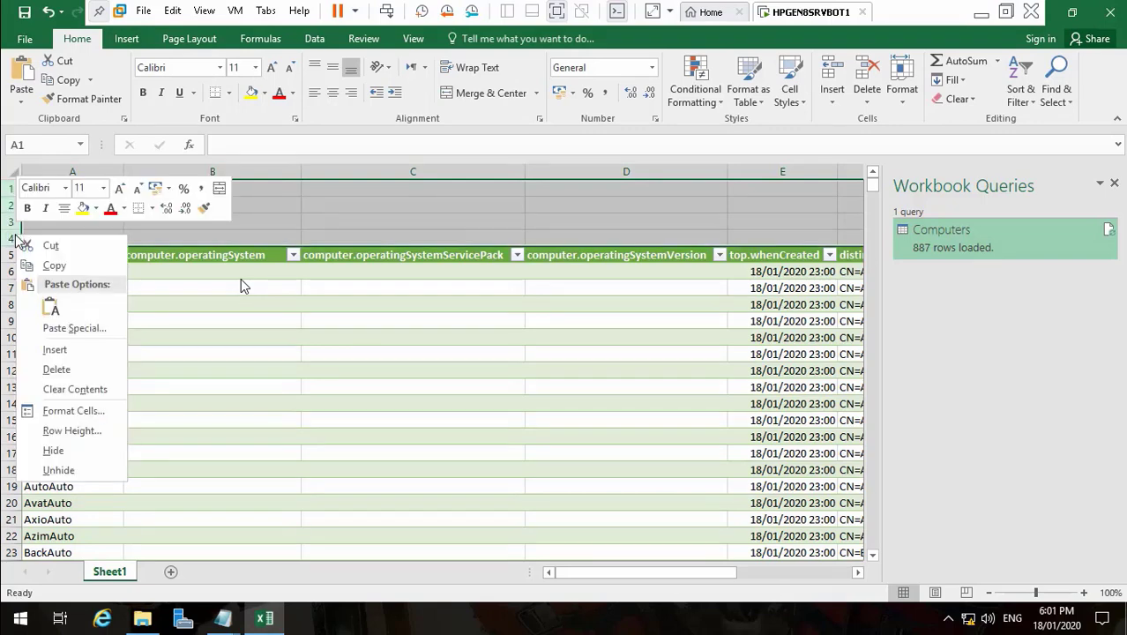
click(57, 370)
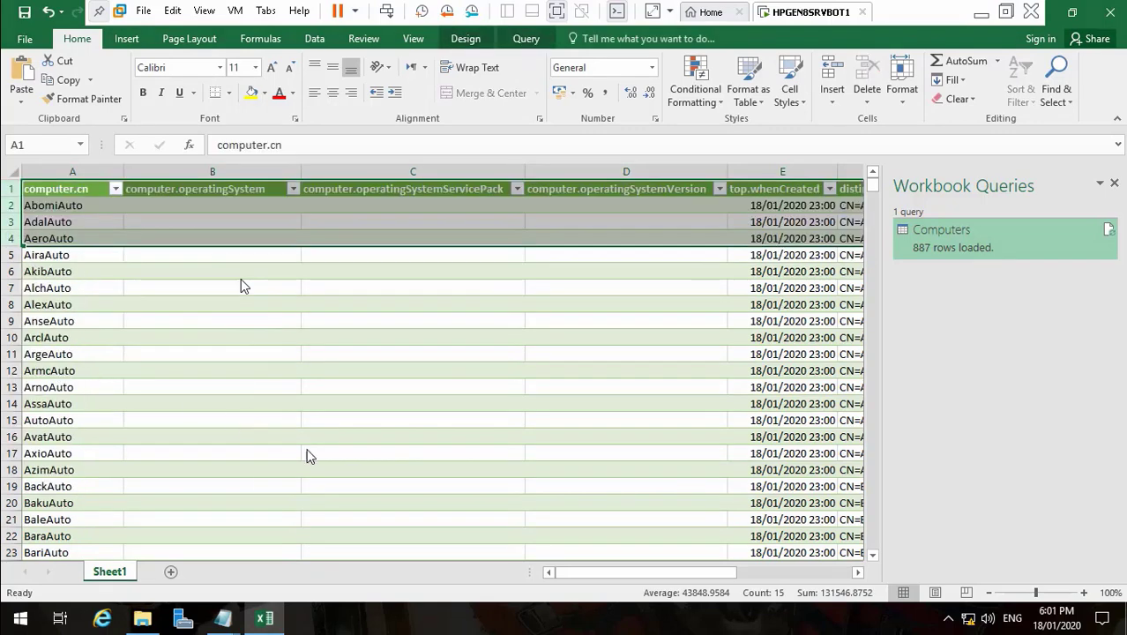
- Browse the Computers table records from AbomiAuto down to the HP8100EPCBOT and DELLBLASRVBOT entries
click(88, 207)
key(Right)
key(Right)
key(Right)
key(Right)
key(Right)
key(Right)
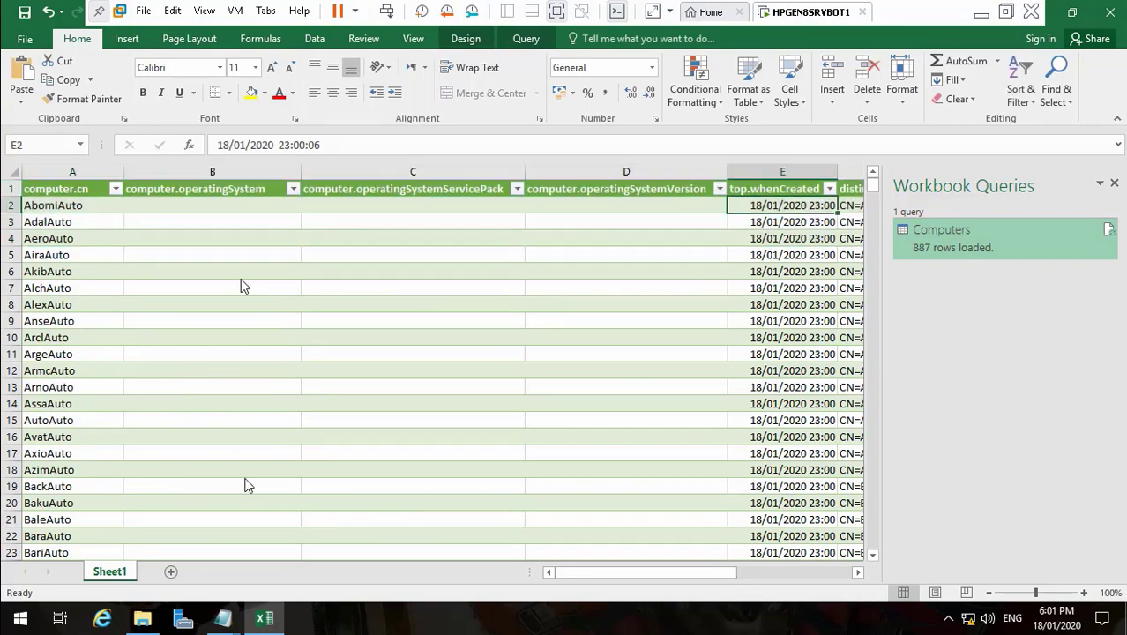
key(Left)
key(Left)
key(Left)
key(Left)
key(Left)
key(Left)
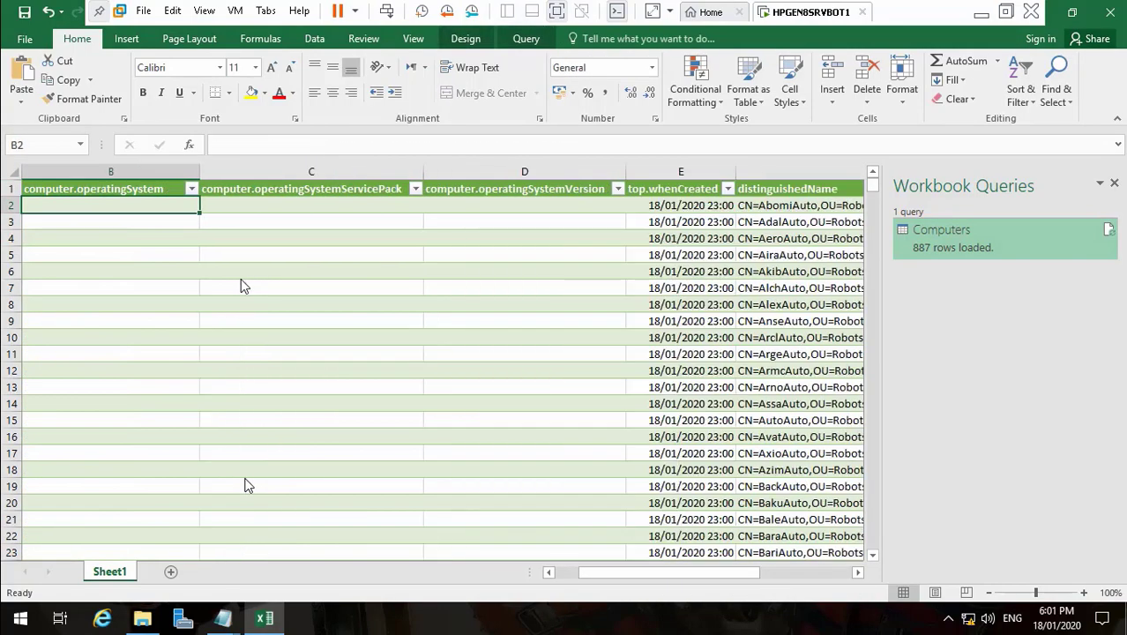
key(Down)
key(Down)
key(Down)
key(Down)
key(Down)
key(Right)
key(Right)
key(Right)
key(Right)
key(Right)
key(Right)
key(Right)
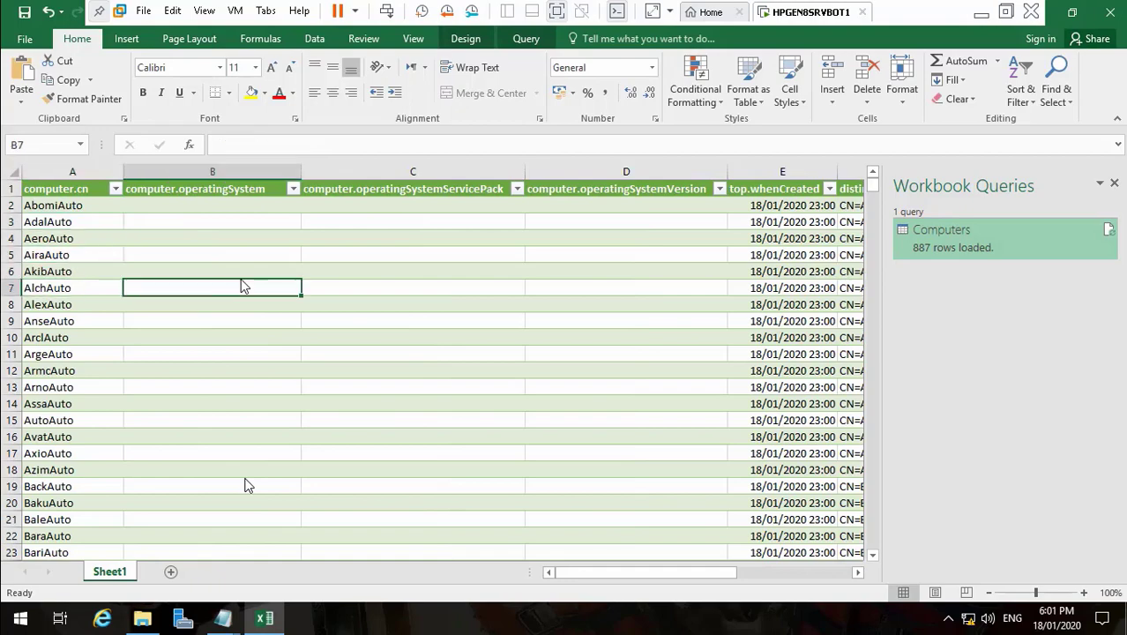
key(Left)
key(Left)
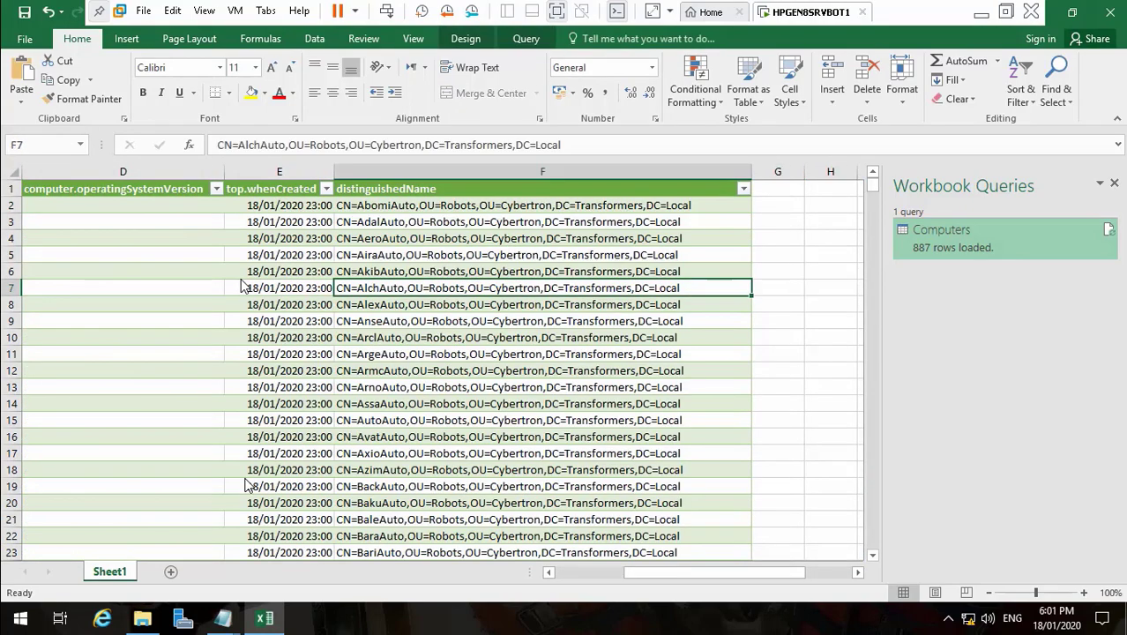
key(Home)
key(Down)
key(Down)
key(Down)
key(Down)
key(Down)
key(Down)
key(Down)
key(Down)
key(Down)
key(Down)
key(Down)
key(Down)
key(Down)
key(Down)
key(Down)
key(Down)
key(Down)
key(Down)
key(Down)
key(Down)
key(Down)
key(Down)
key(Down)
key(Down)
key(Down)
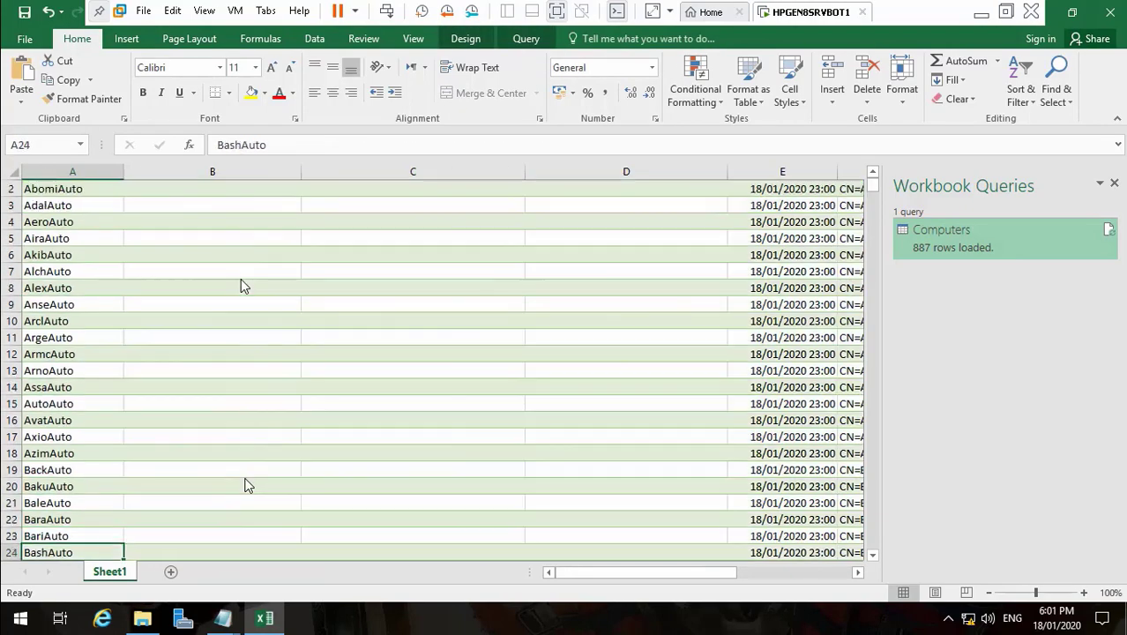
key(Down)
key(Down)
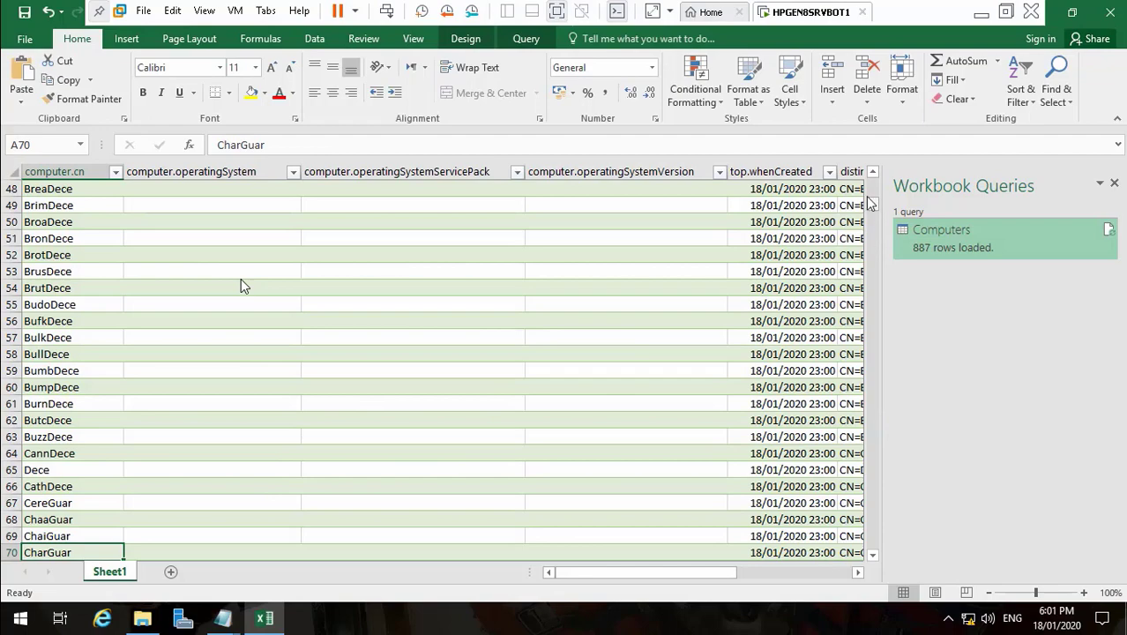
drag(876, 214, 878, 390)
click(101, 423)
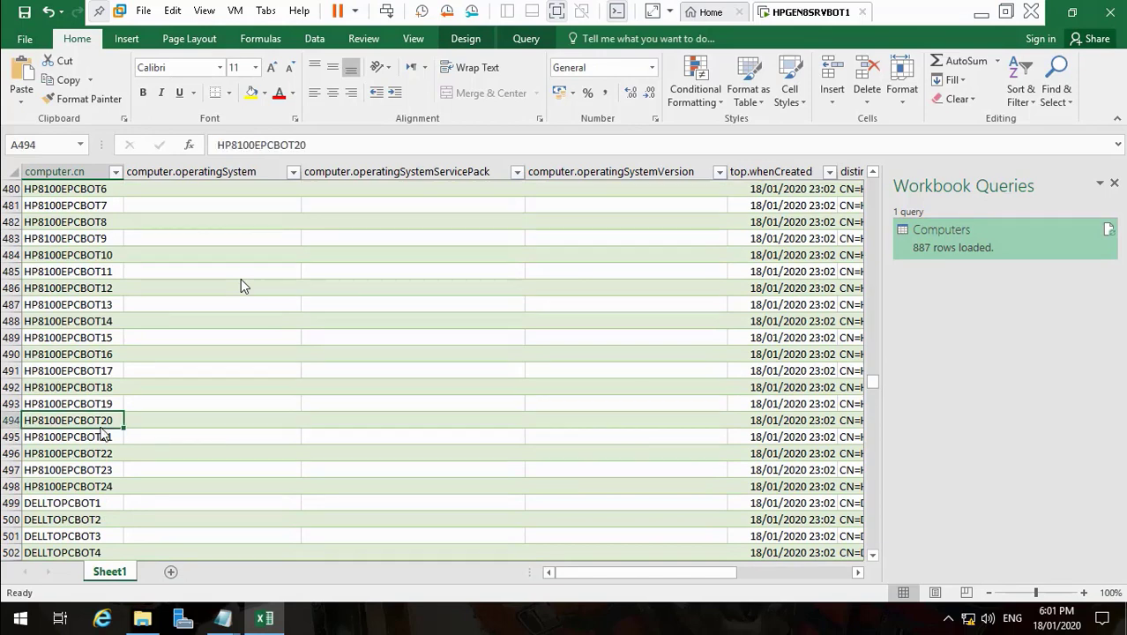
key(Up)
key(Up)
key(Up)
key(Up)
key(Up)
key(Up)
key(Up)
key(Up)
key(Up)
key(Up)
key(Up)
key(Up)
key(Up)
key(Up)
key(Up)
key(Up)
key(Up)
key(Up)
key(Up)
key(Up)
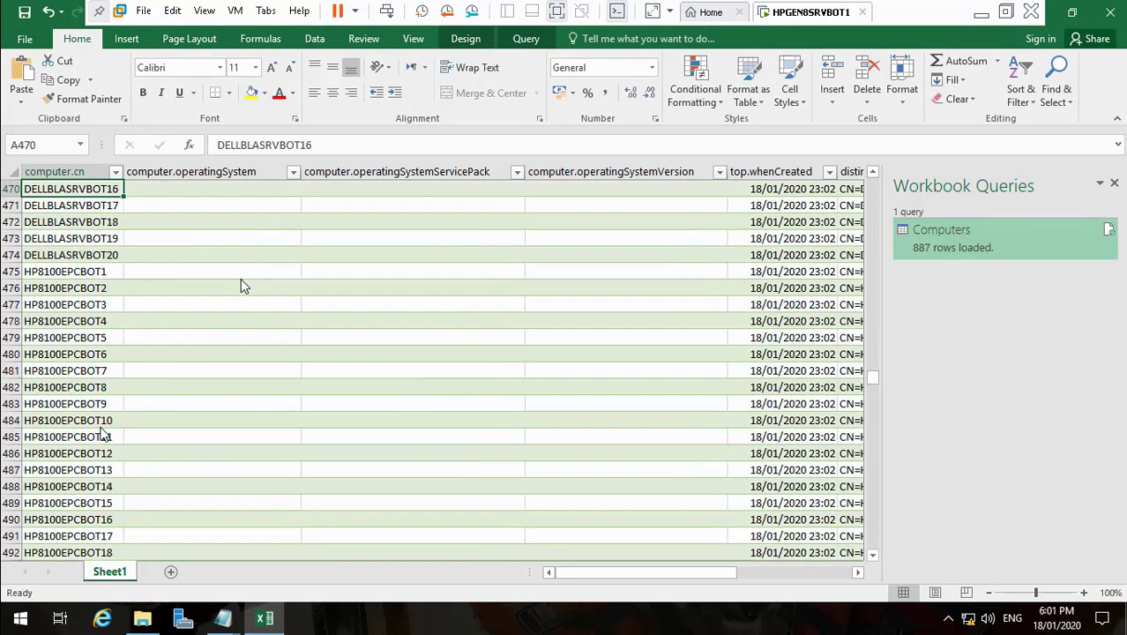
key(Down)
key(Down)
key(Down)
key(Down)
key(Down)
key(Down)
key(Down)
key(Down)
key(Down)
key(Down)
key(Down)
key(Right)
key(Right)
key(Right)
key(Right)
key(Right)
key(Right)
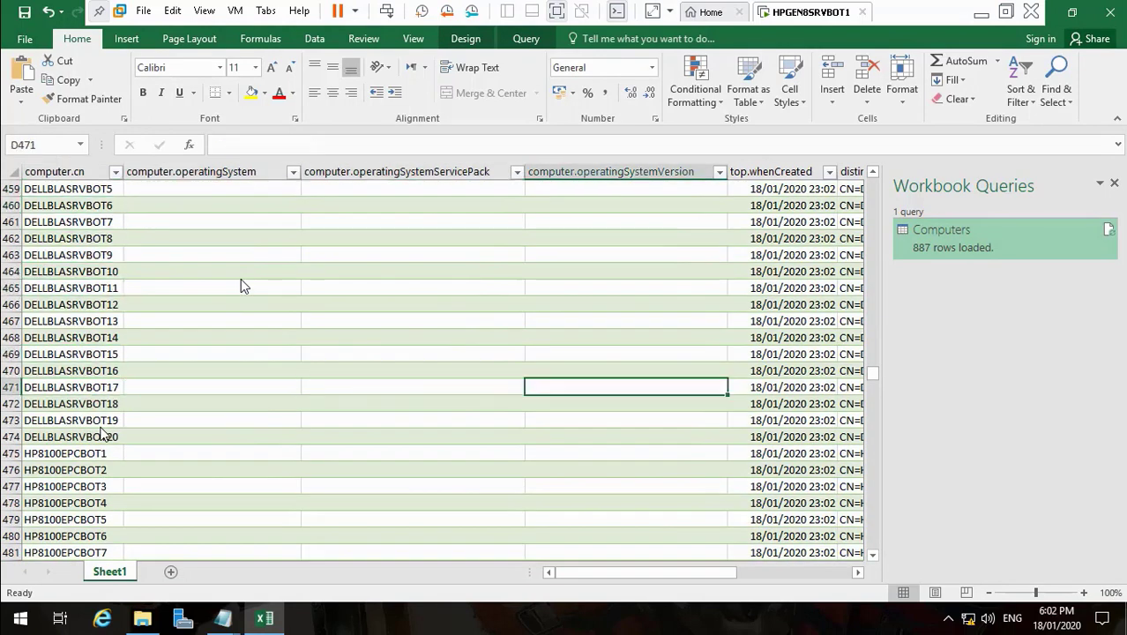
key(Left)
key(Left)
key(Left)
key(Left)
key(Left)
key(Left)
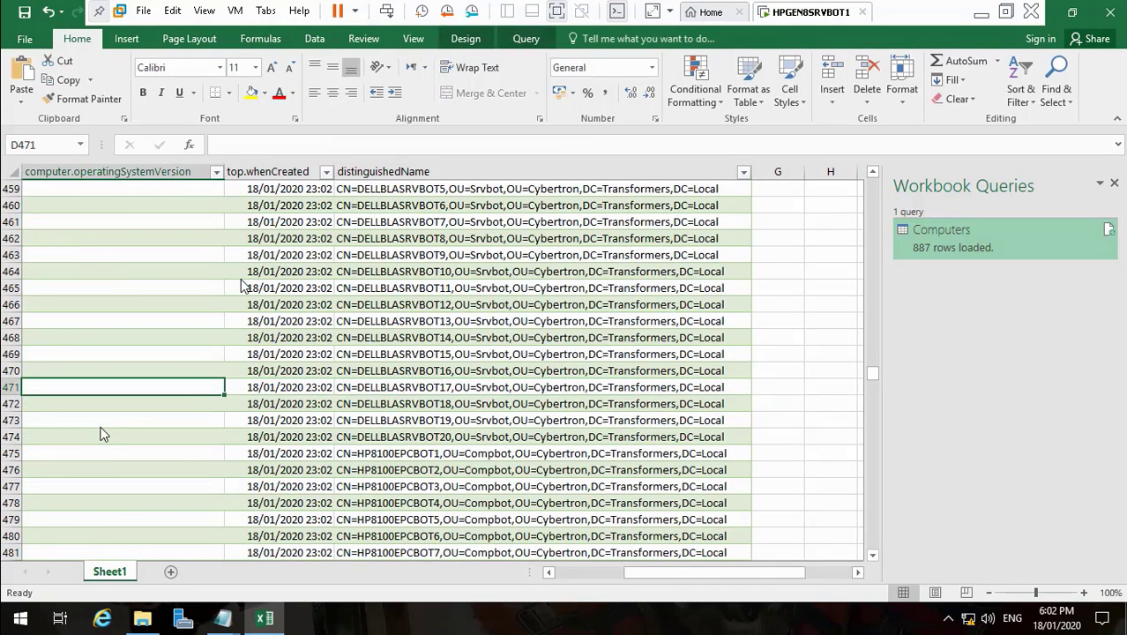
click(24, 42)
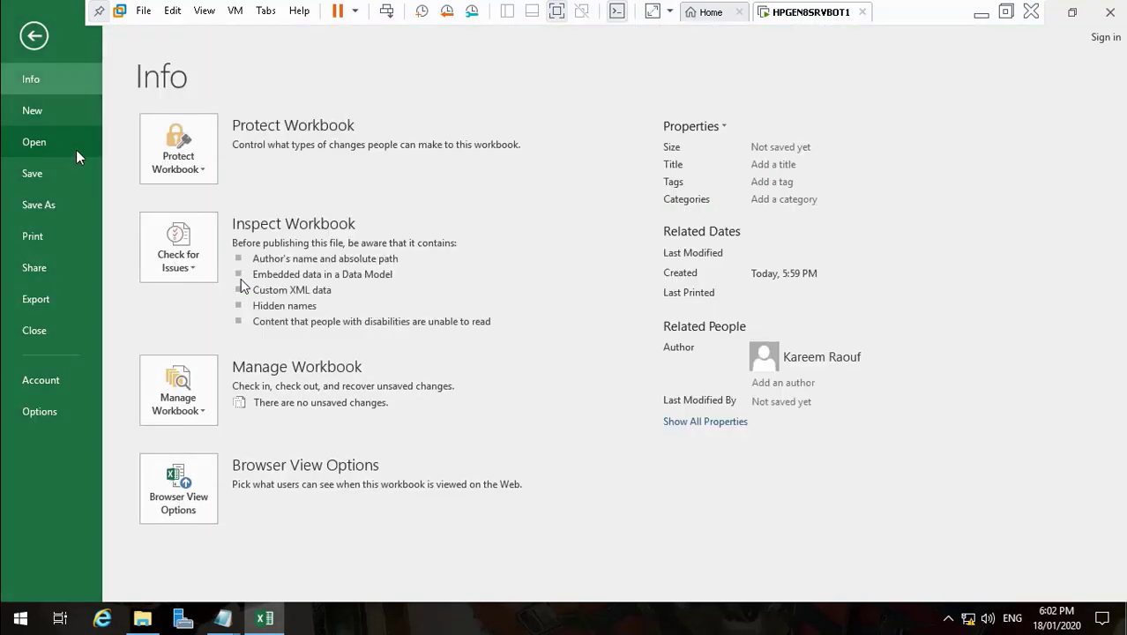
- In Save As, navigate to New Volume (D:) > Transformers as the save location
click(58, 208)
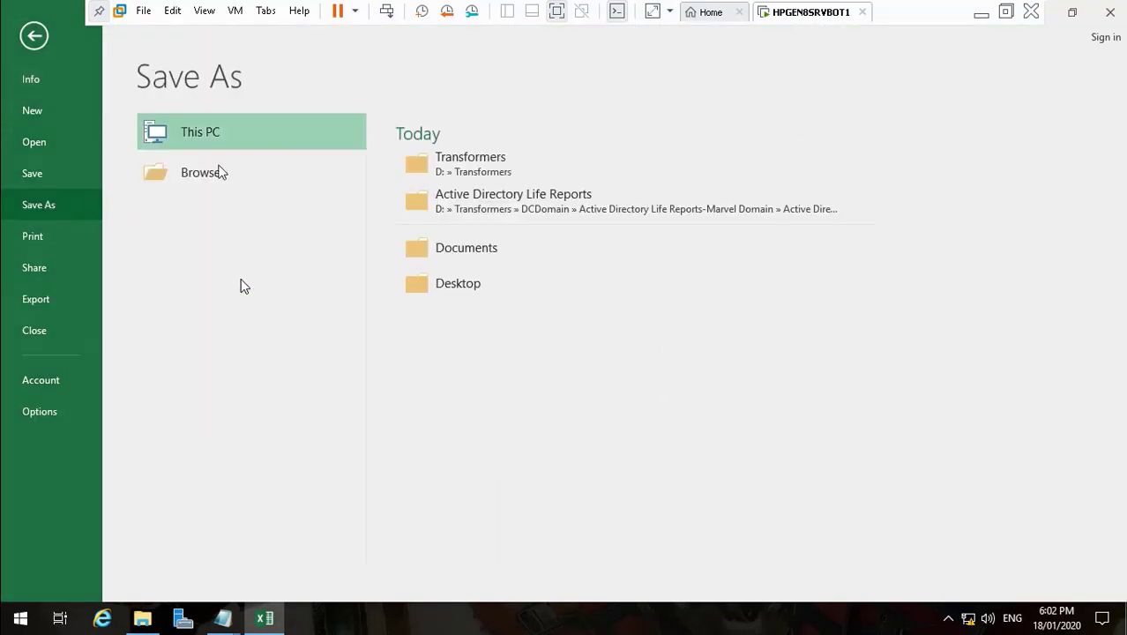
click(224, 144)
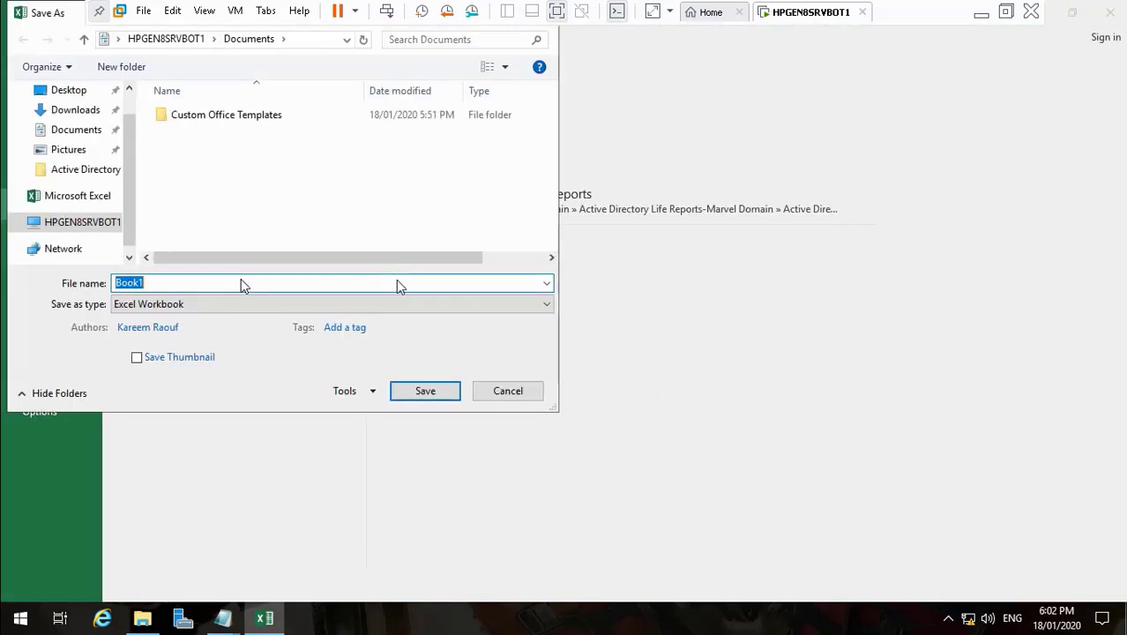
click(92, 231)
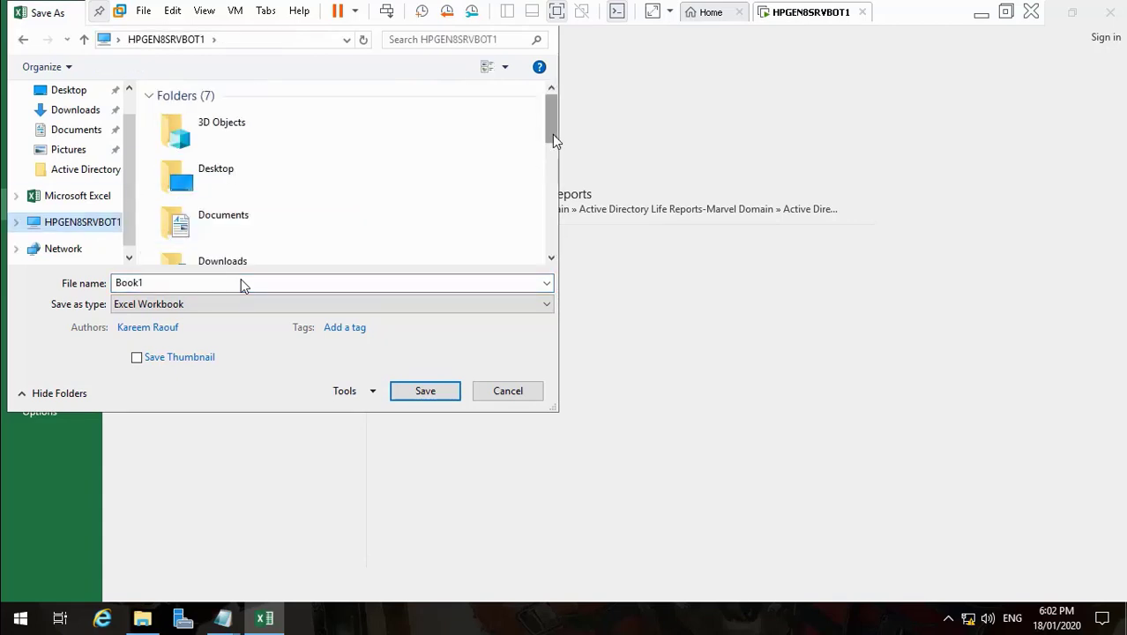
drag(554, 137, 561, 253)
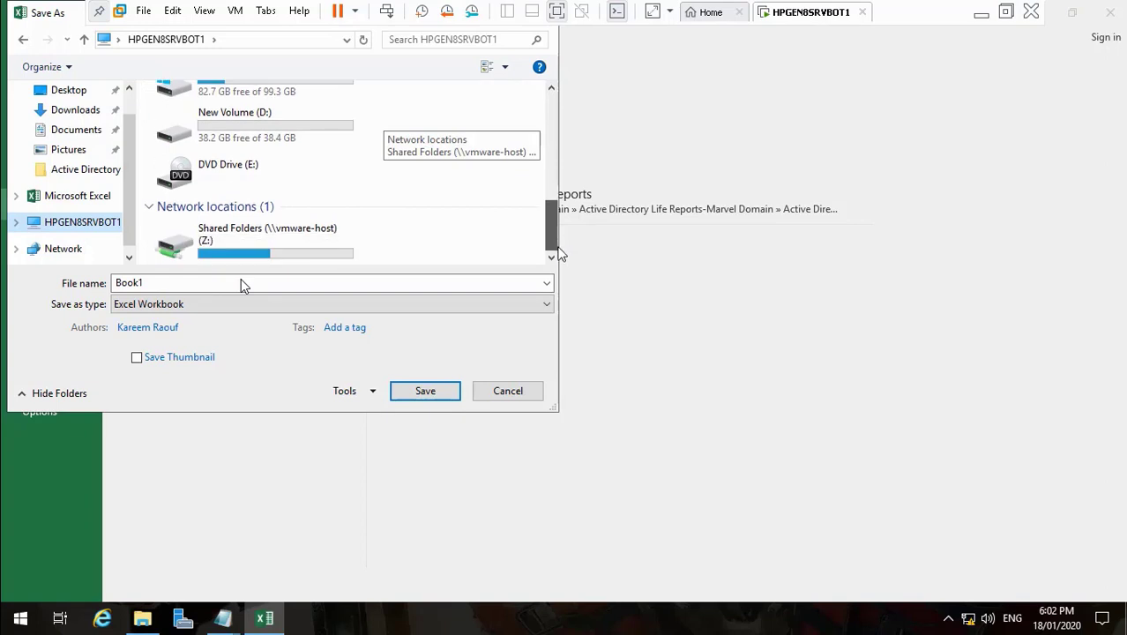
double_click(231, 134)
double_click(214, 116)
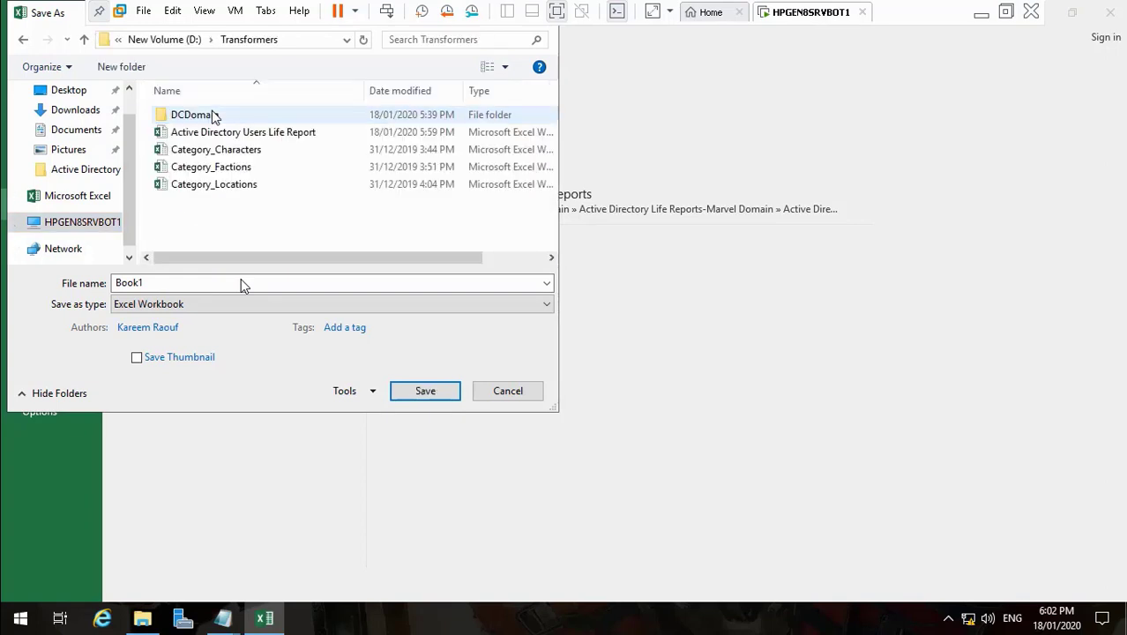
- Save the workbook as 'Active Directory Computers Life Report', adapted from the Users report name
click(246, 134)
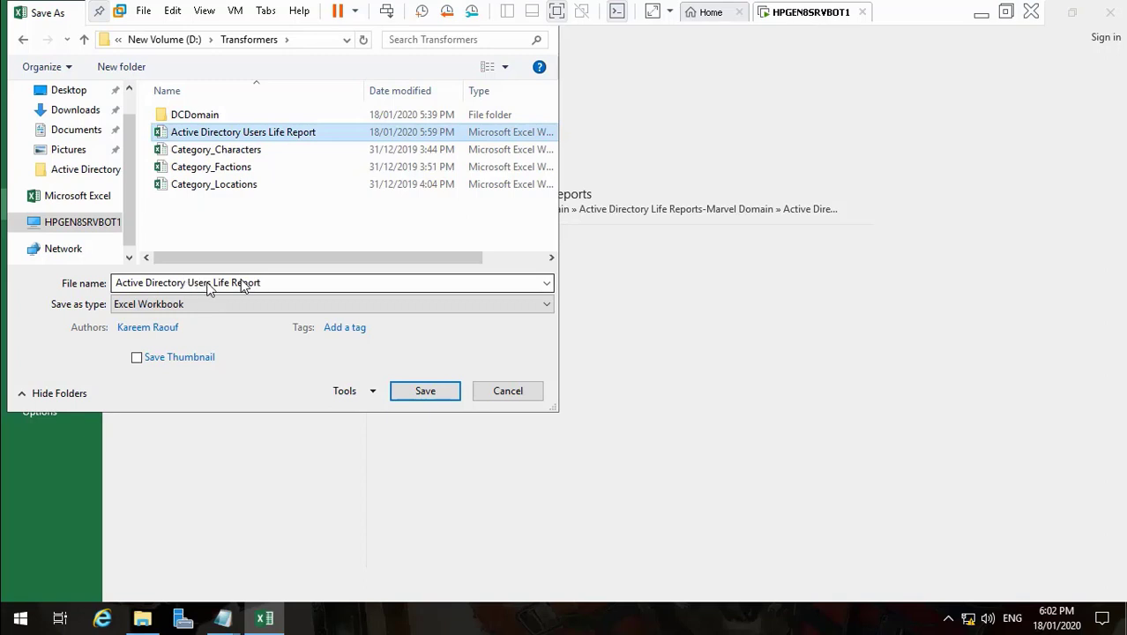
click(243, 283)
click(210, 288)
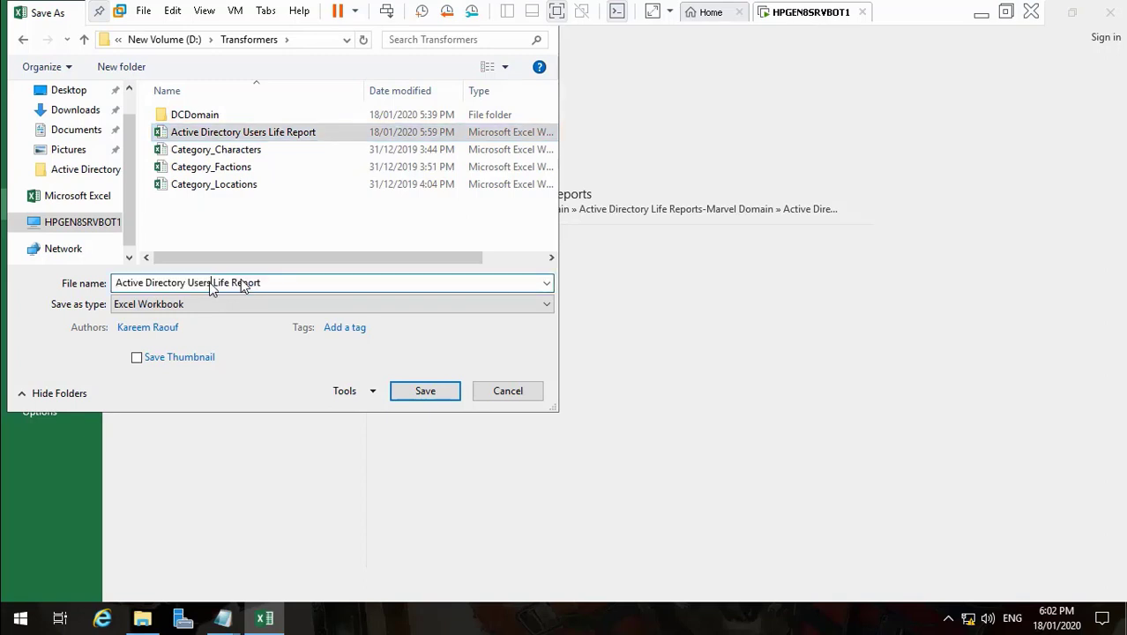
key(BackSpace)
key(BackSpace)
key(BackSpace)
key(BackSpace)
key(BackSpace)
key(BackSpace)
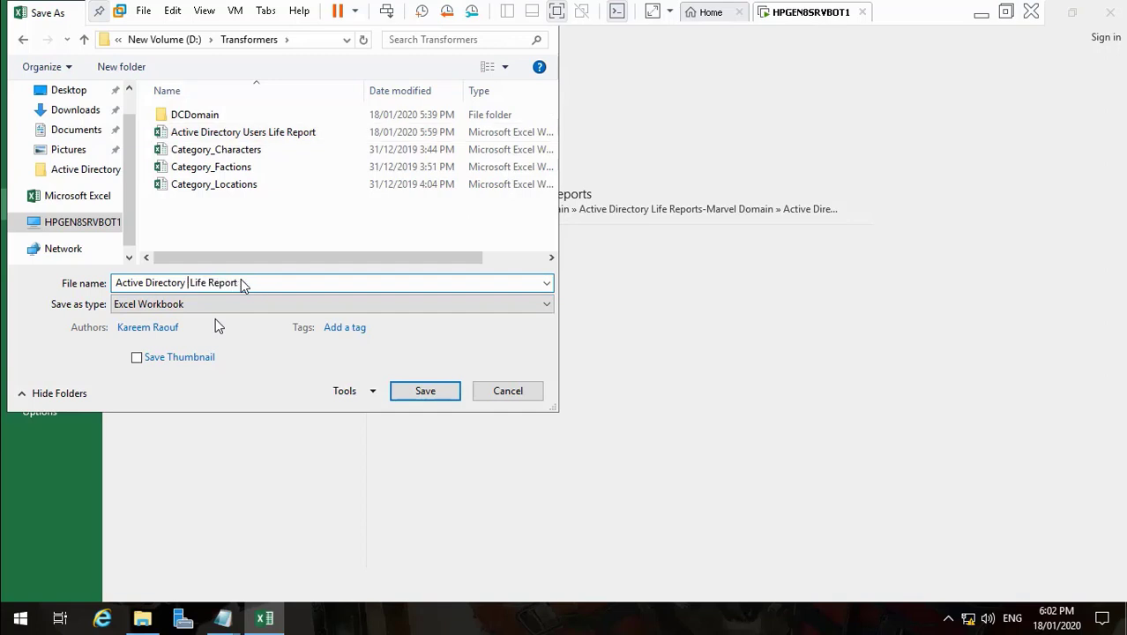
text(Computers)
click(430, 393)
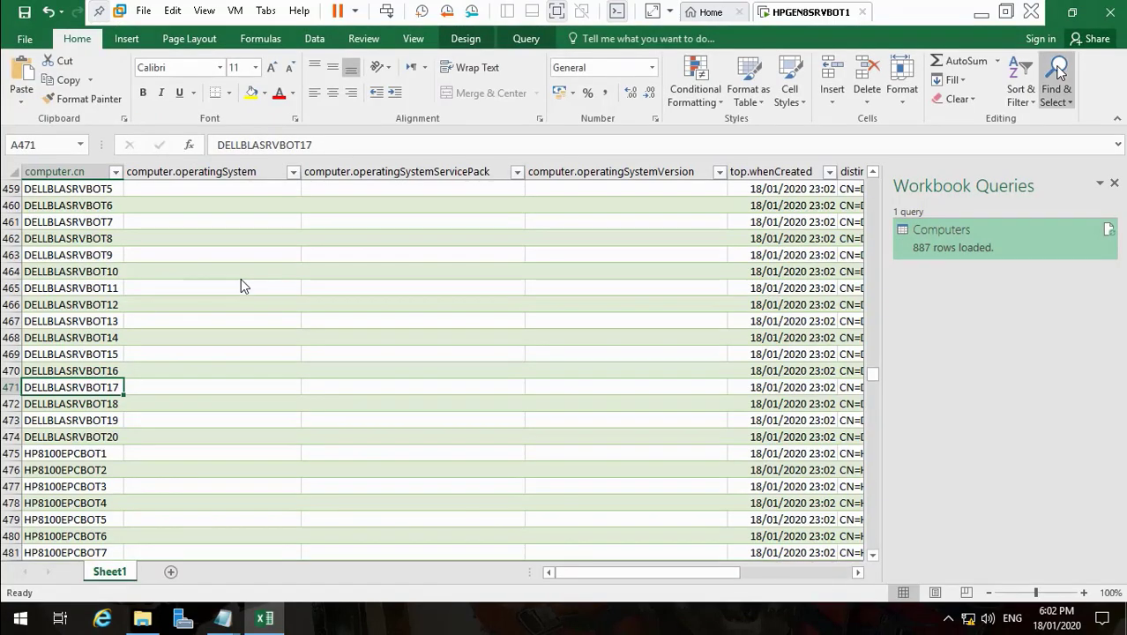
- Close Excel and open the Group Memebers M Script from the Marvel Domain folder
click(1112, 12)
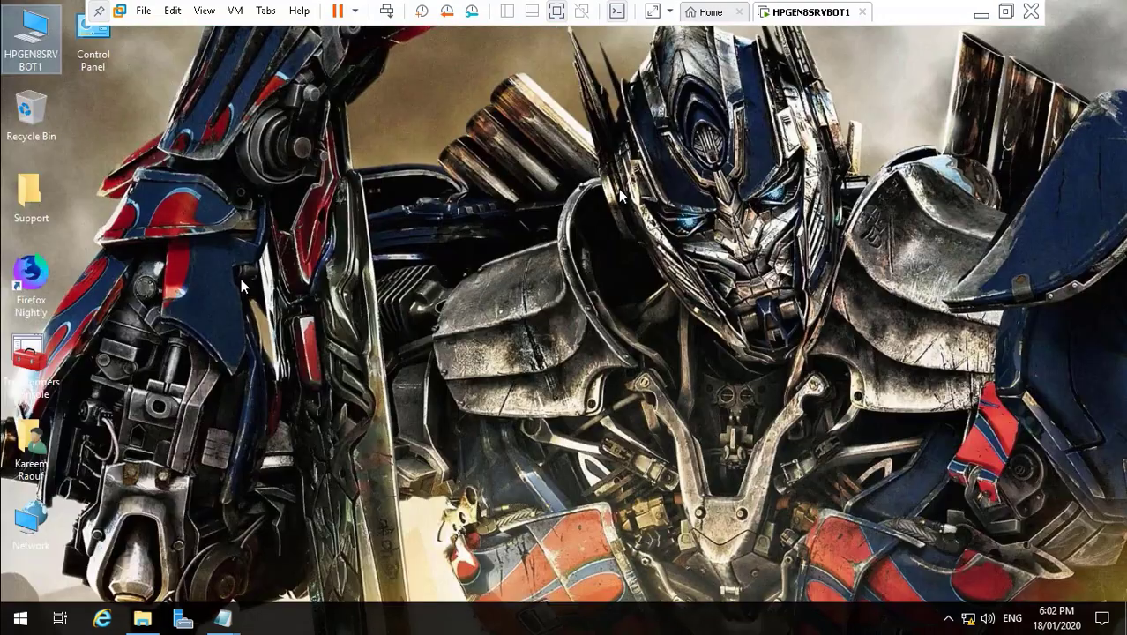
click(142, 618)
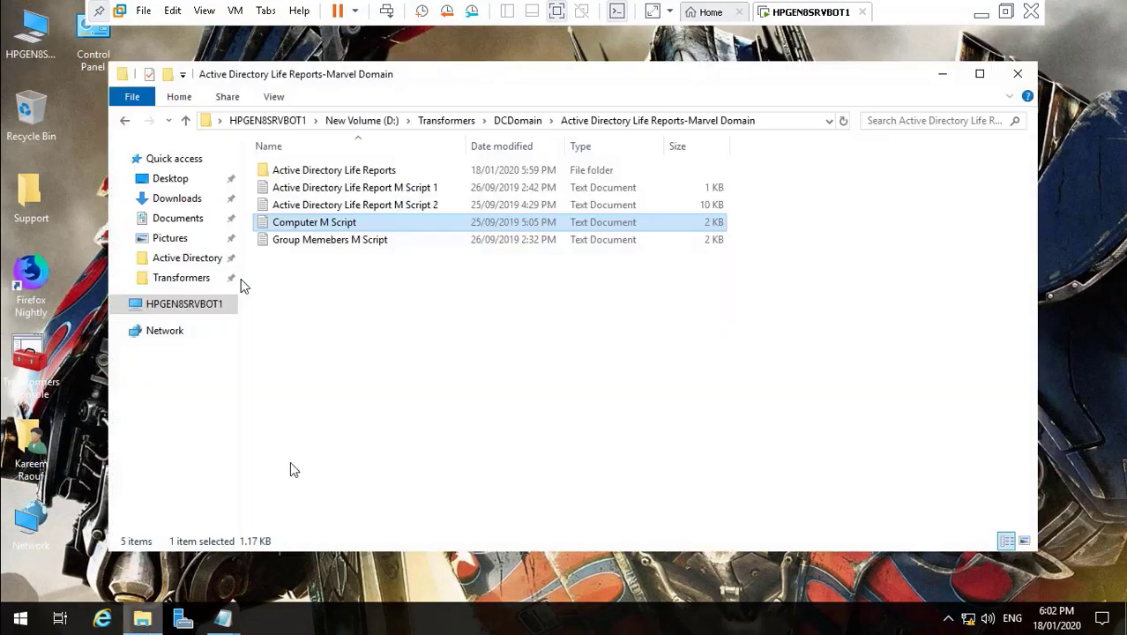
double_click(328, 244)
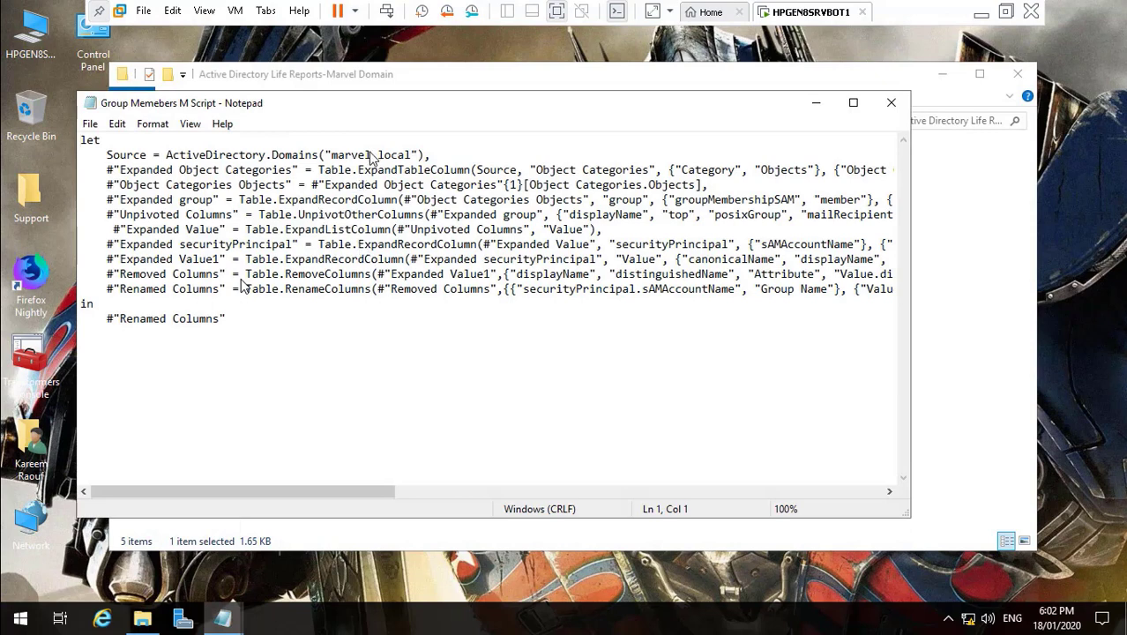
- Change the script's domain from marvel.local to Transformers.local and save it
key(BackSpace)
key(BackSpace)
key(BackSpace)
key(BackSpace)
key(BackSpace)
key(BackSpace)
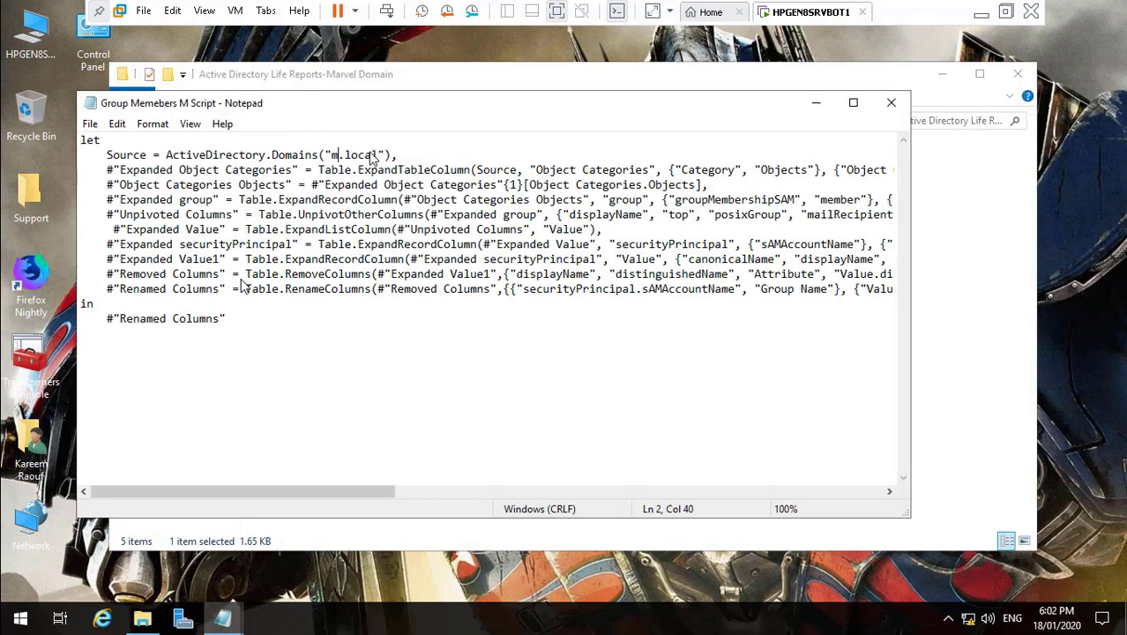
text(Transfor)
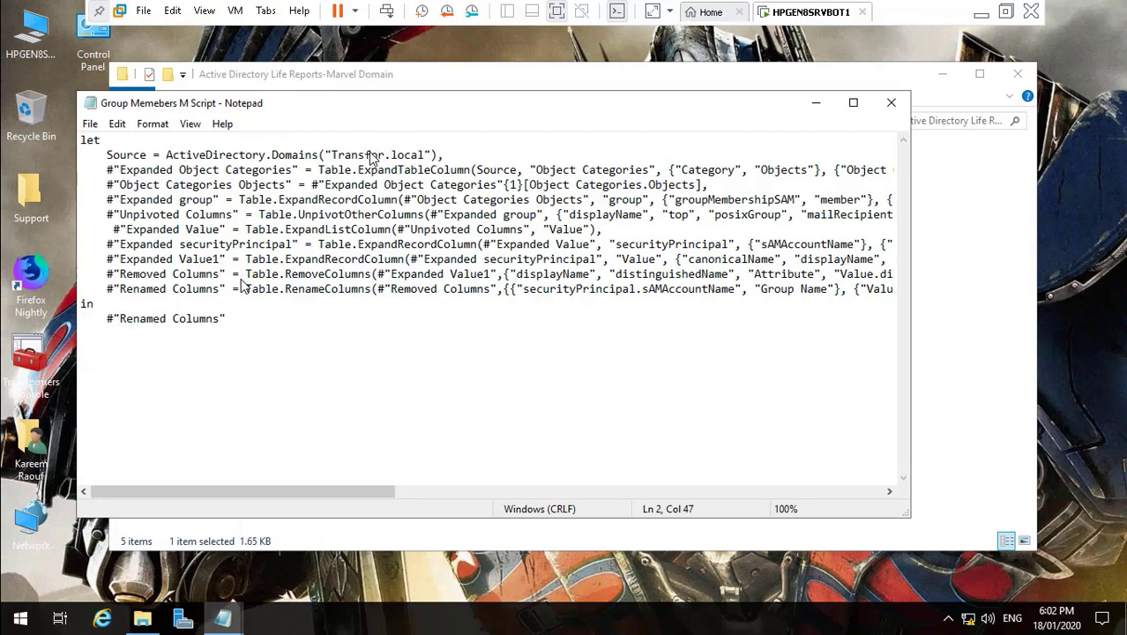
text(mers)
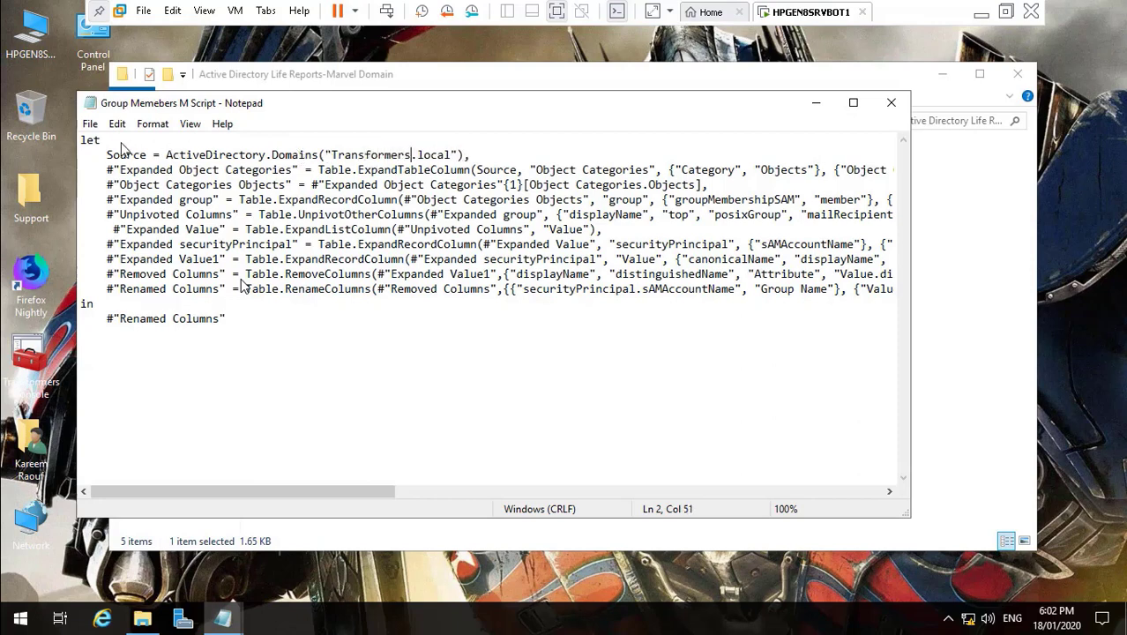
click(90, 124)
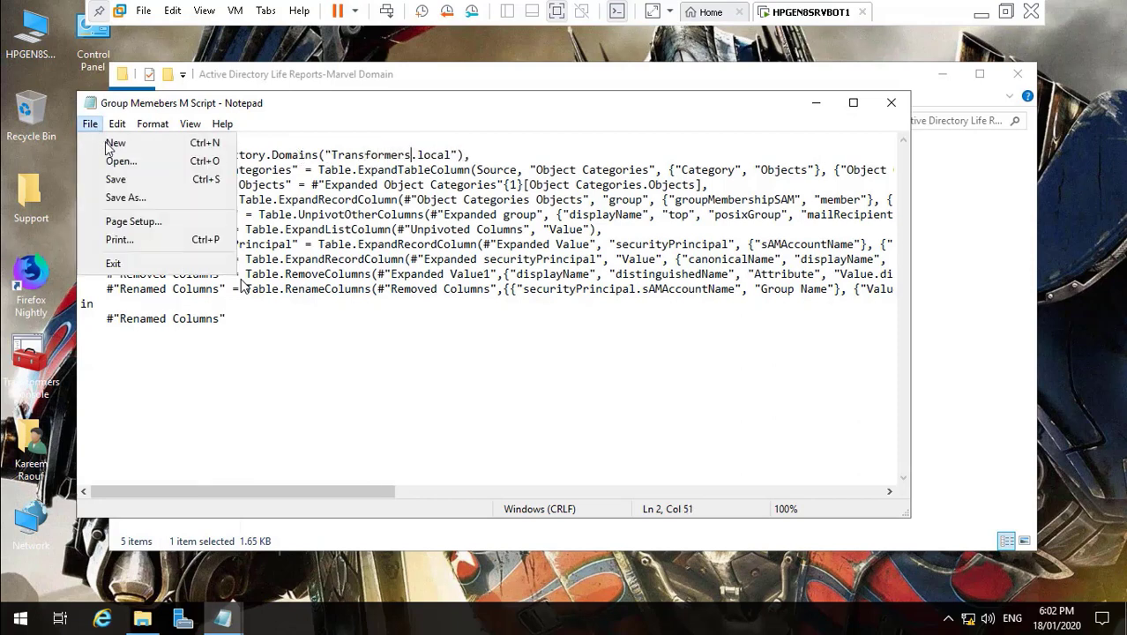
click(125, 182)
- Select the whole script, close Notepad, minimize the folder window and open the Start menu
drag(227, 320, 50, 135)
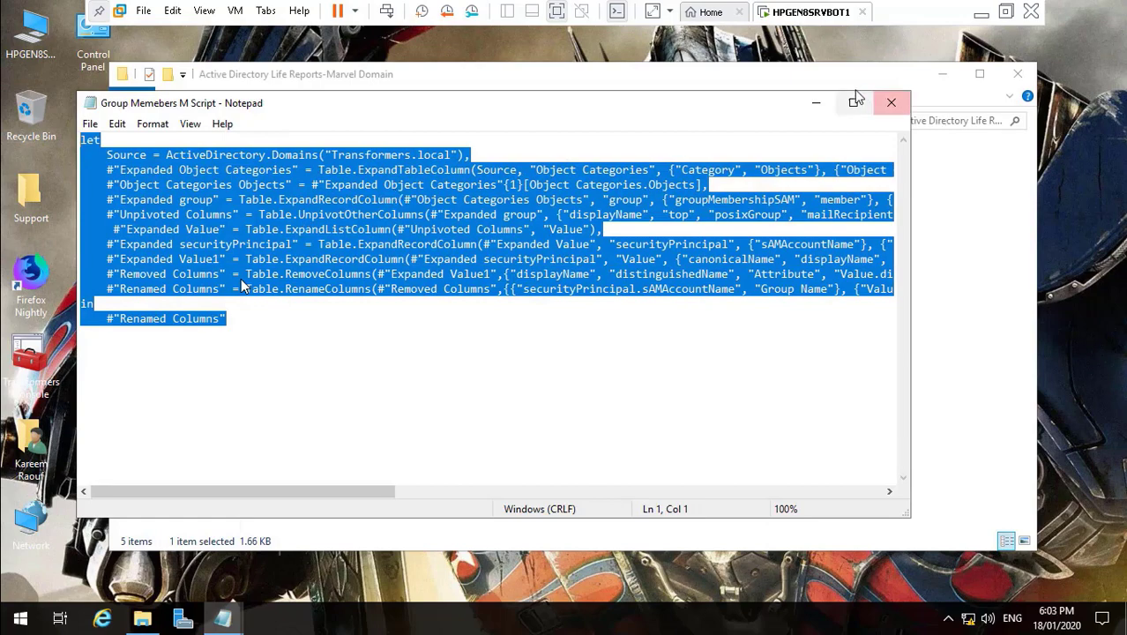
click(891, 102)
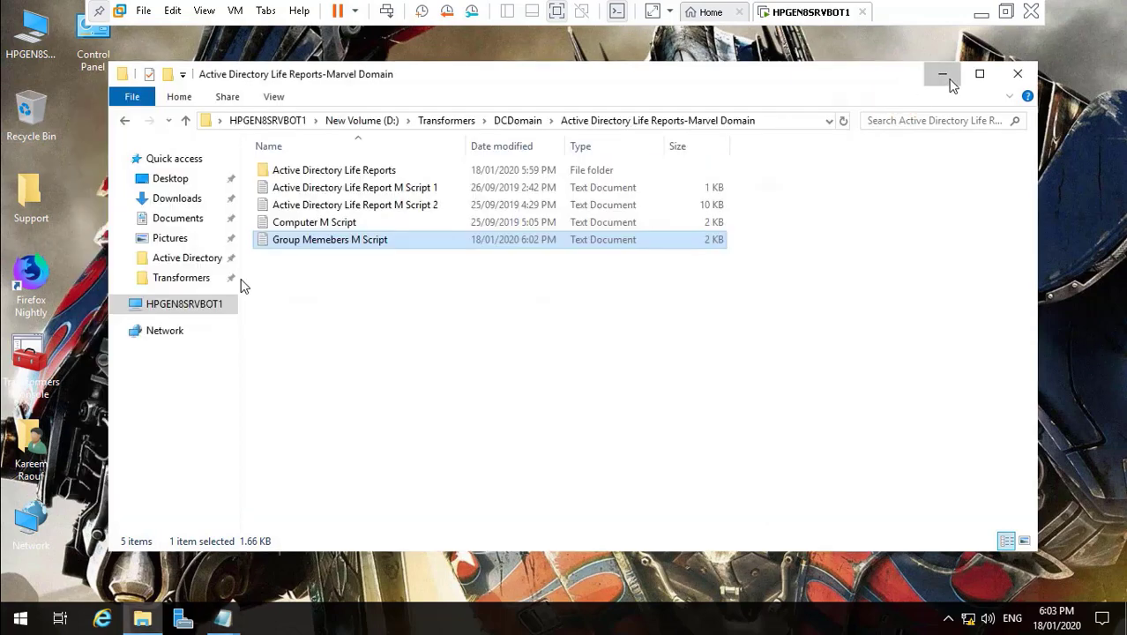
click(950, 78)
click(20, 619)
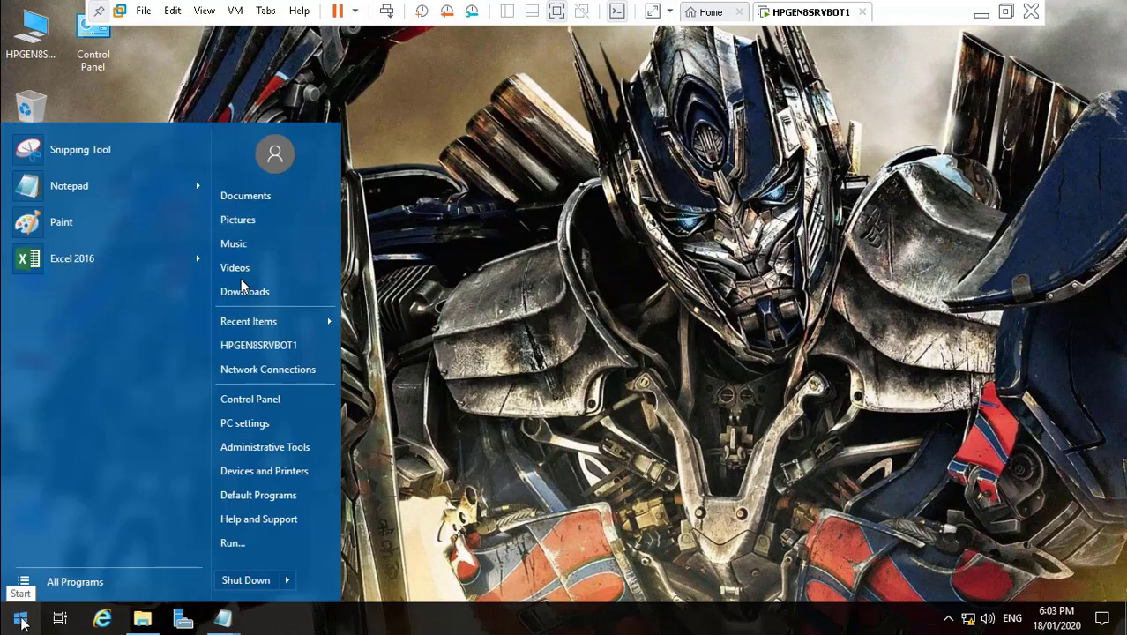
- Launch Excel 2016, create a blank workbook, and start a Blank Query via Data > New Query > From Other Sources
click(64, 260)
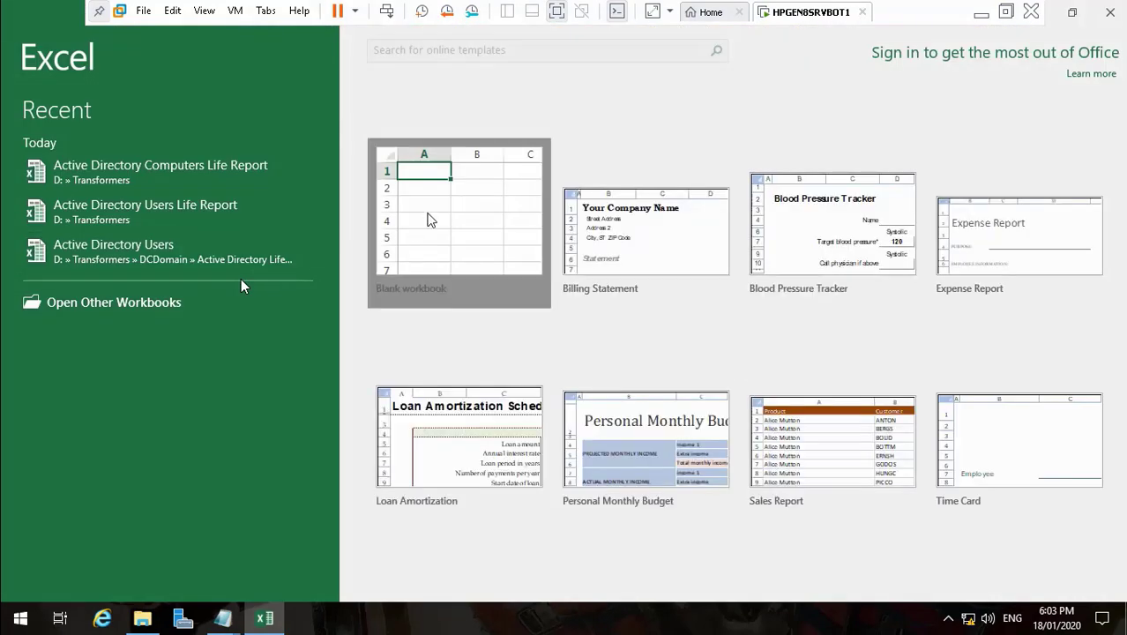
double_click(428, 215)
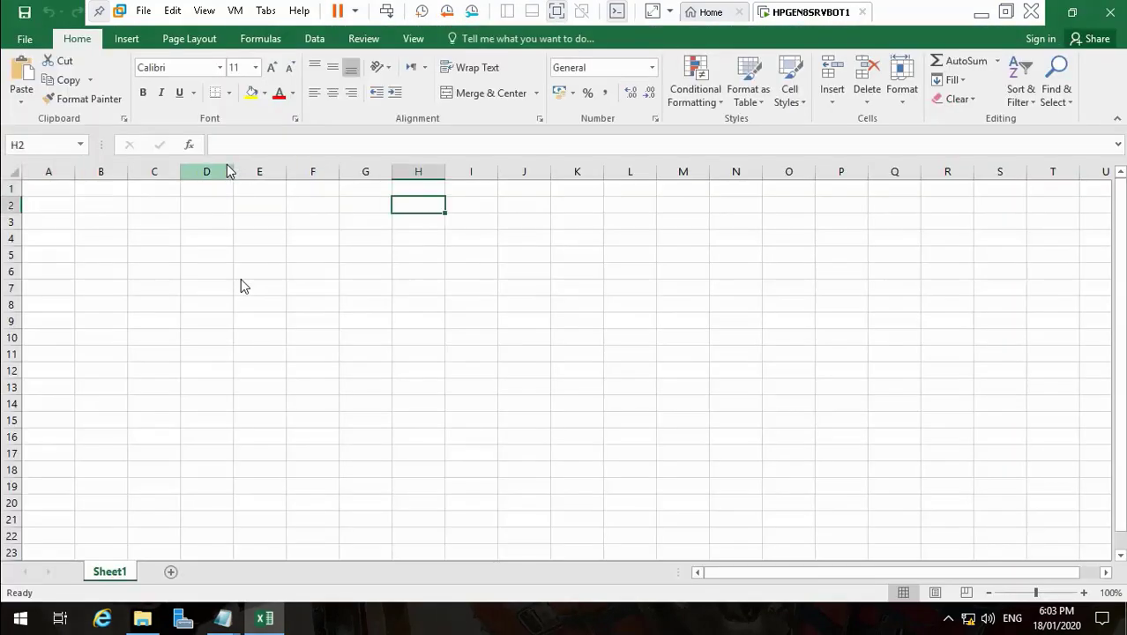
click(315, 40)
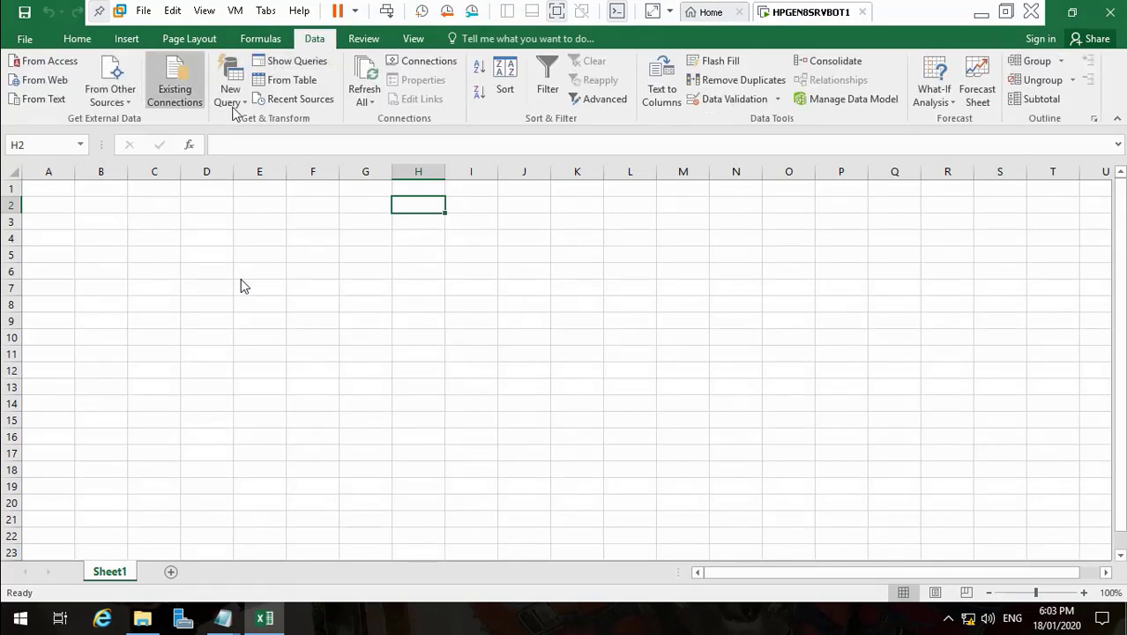
click(232, 102)
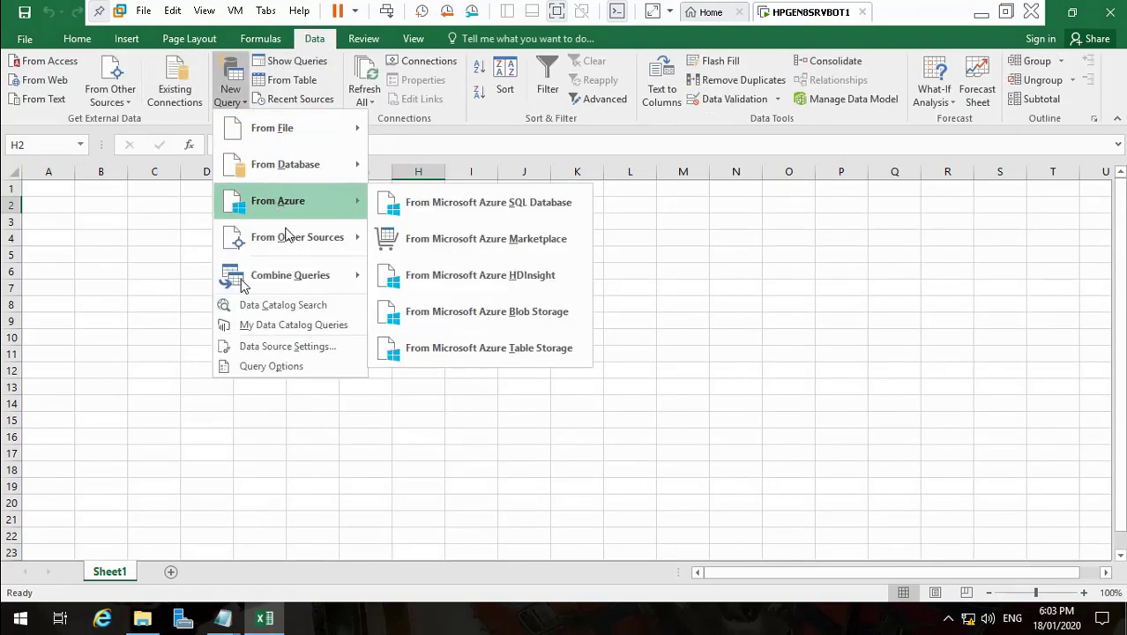
mouse_move(291, 239)
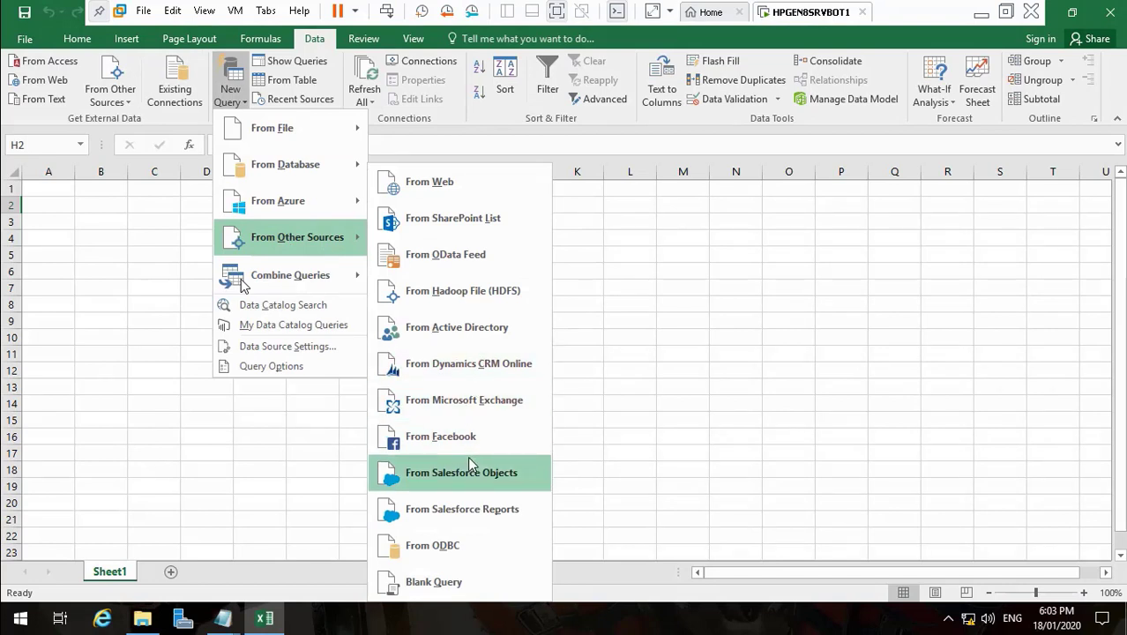
click(474, 578)
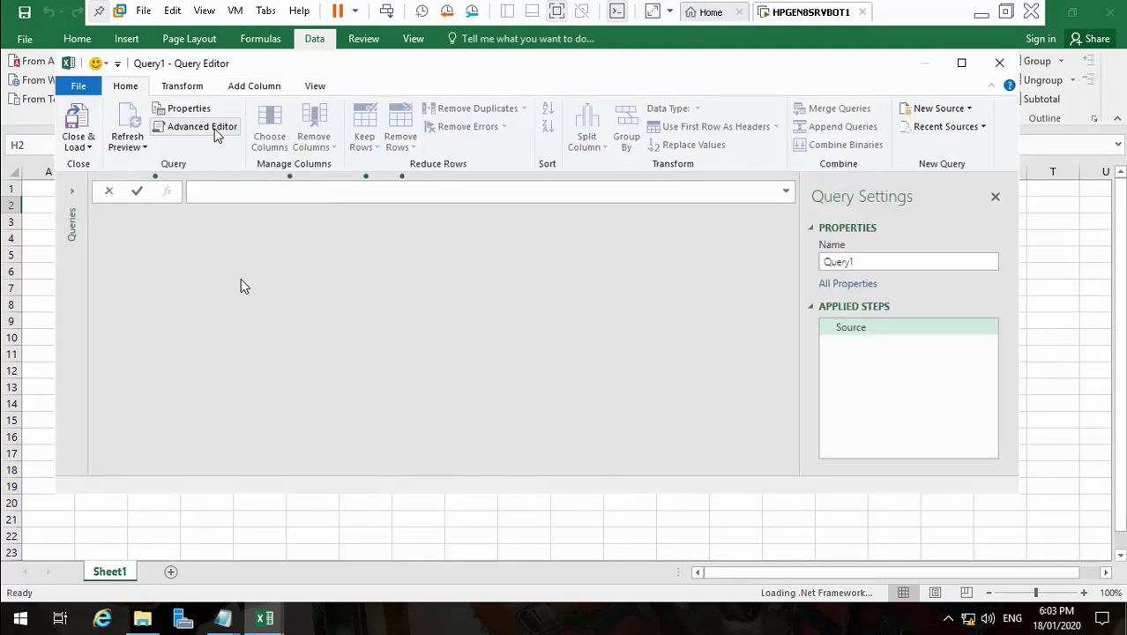
- Replace Query1's placeholder M code with the pasted group-members script and apply it
click(216, 130)
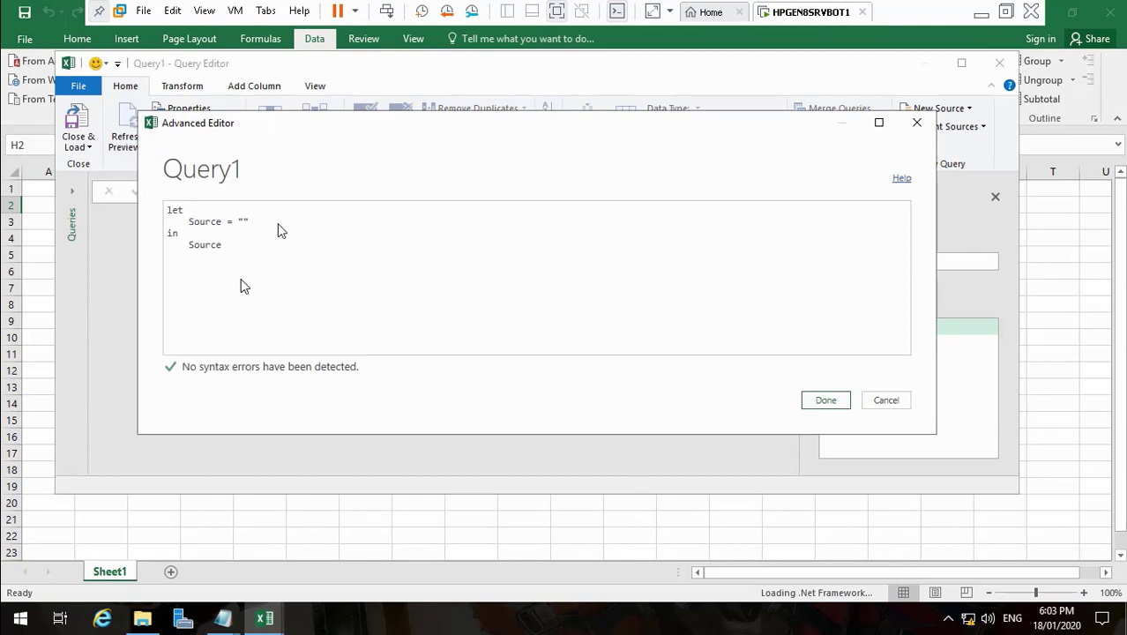
drag(228, 256, 153, 200)
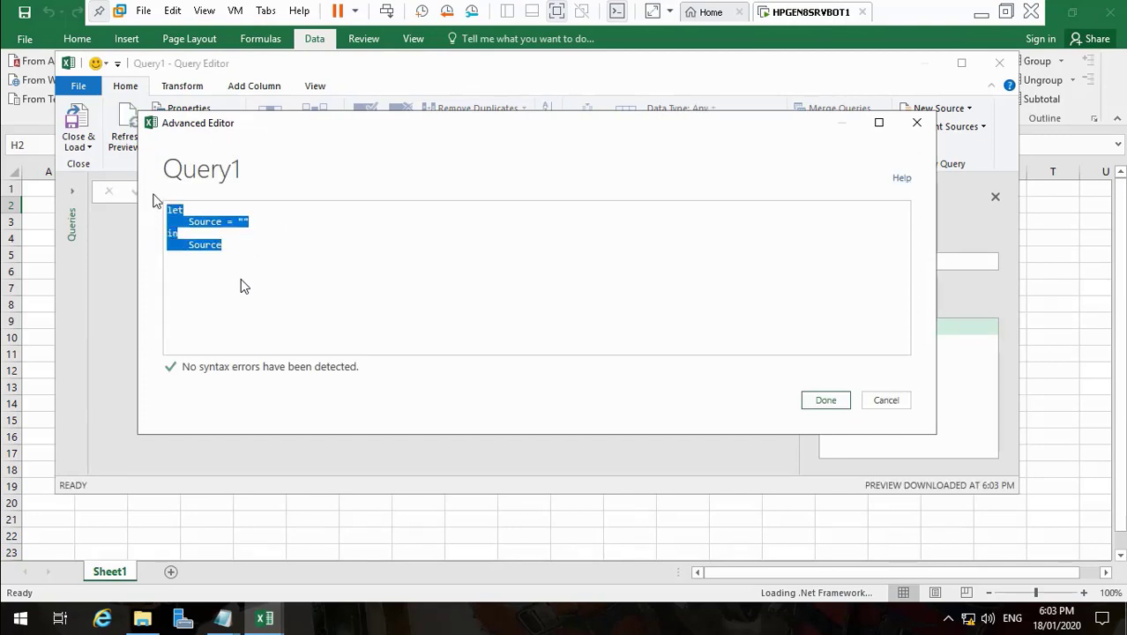
key(Delete)
key(ctrl+v)
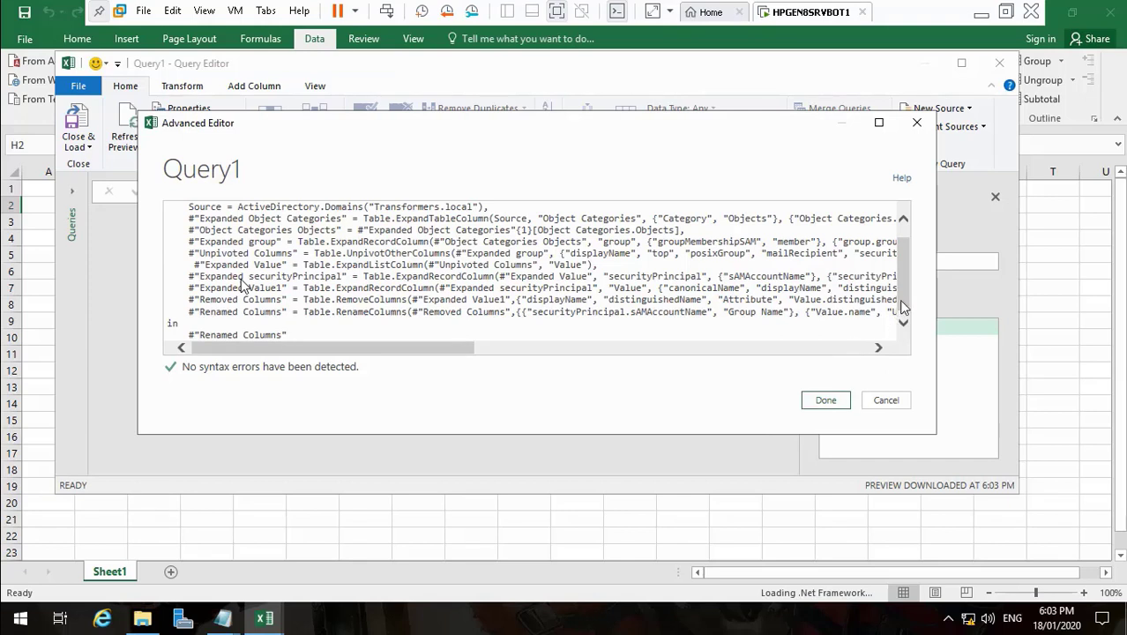
drag(902, 307, 899, 236)
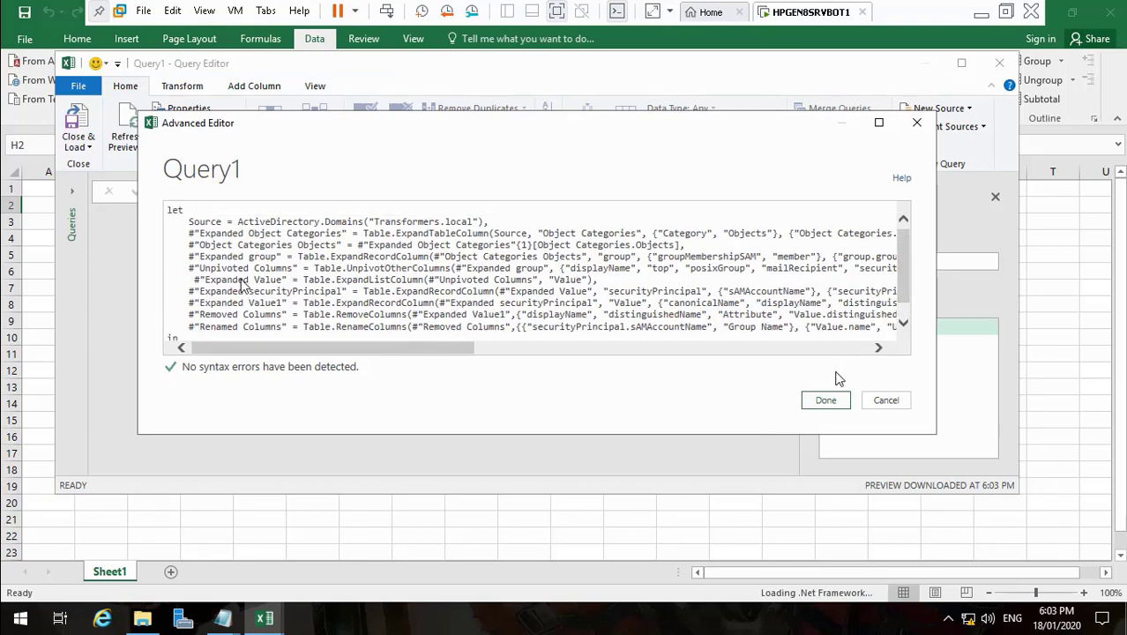
click(826, 400)
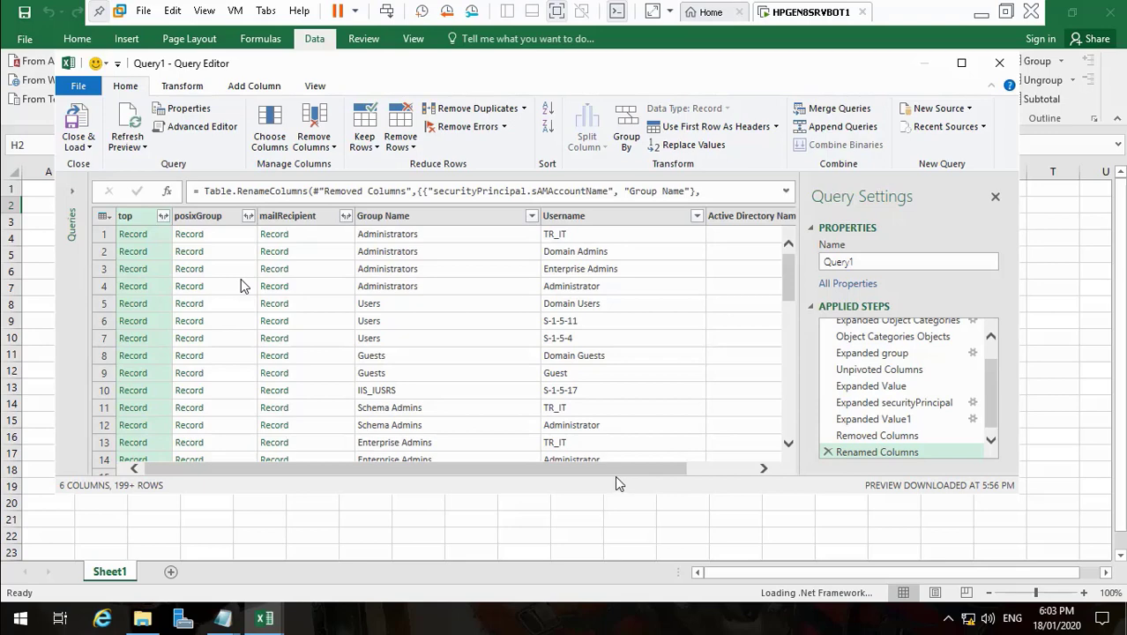
- Check the Group Name and Username preview columns, then open the Close & Load dropdown
drag(598, 477, 720, 479)
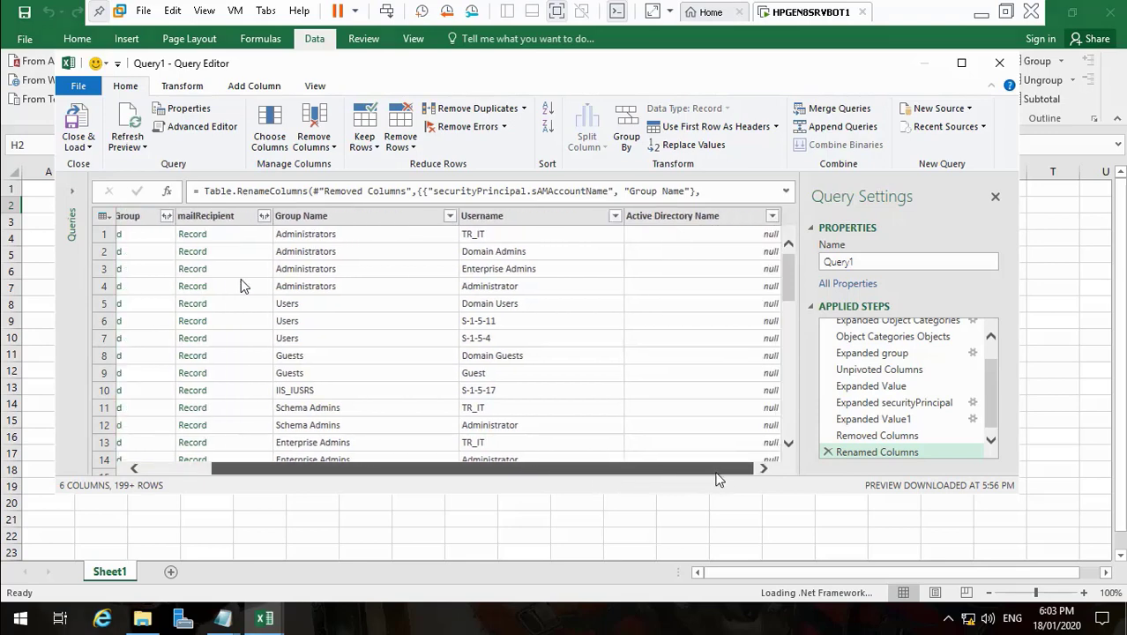
drag(608, 472, 437, 464)
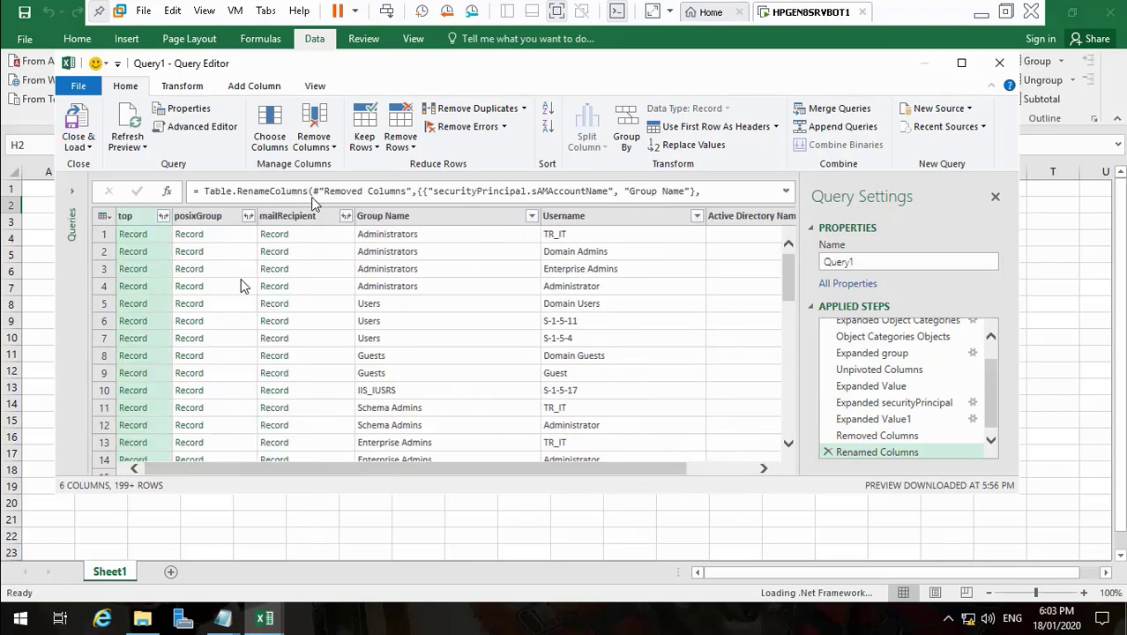
click(78, 143)
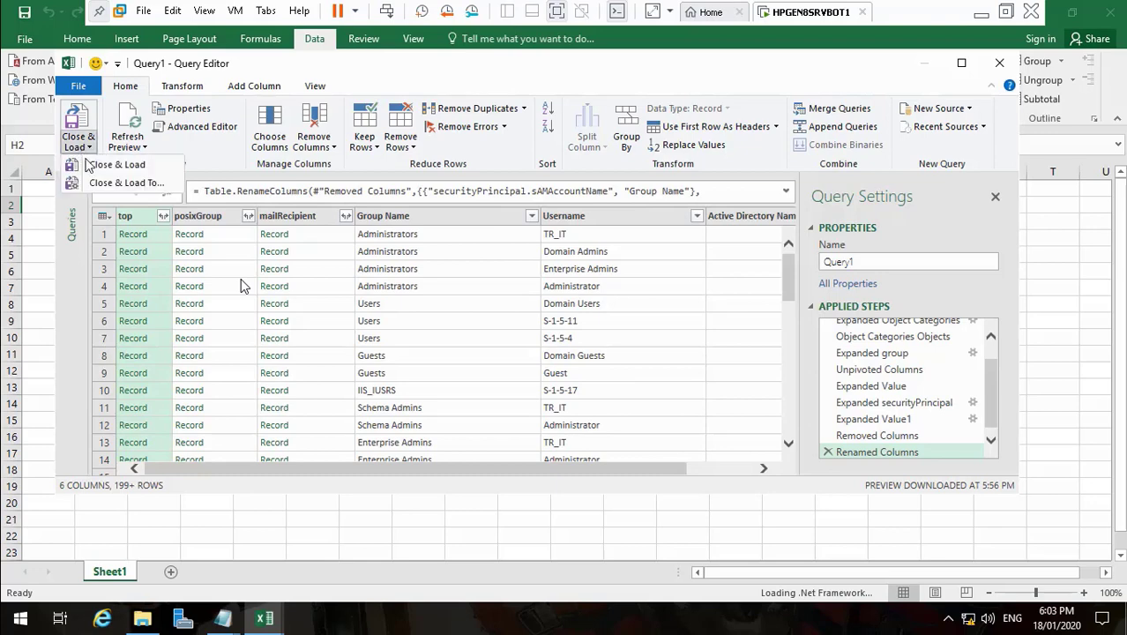
- Load Query1 to the existing worksheet at $H$2 with Add this data to the Data Model ticked
click(98, 184)
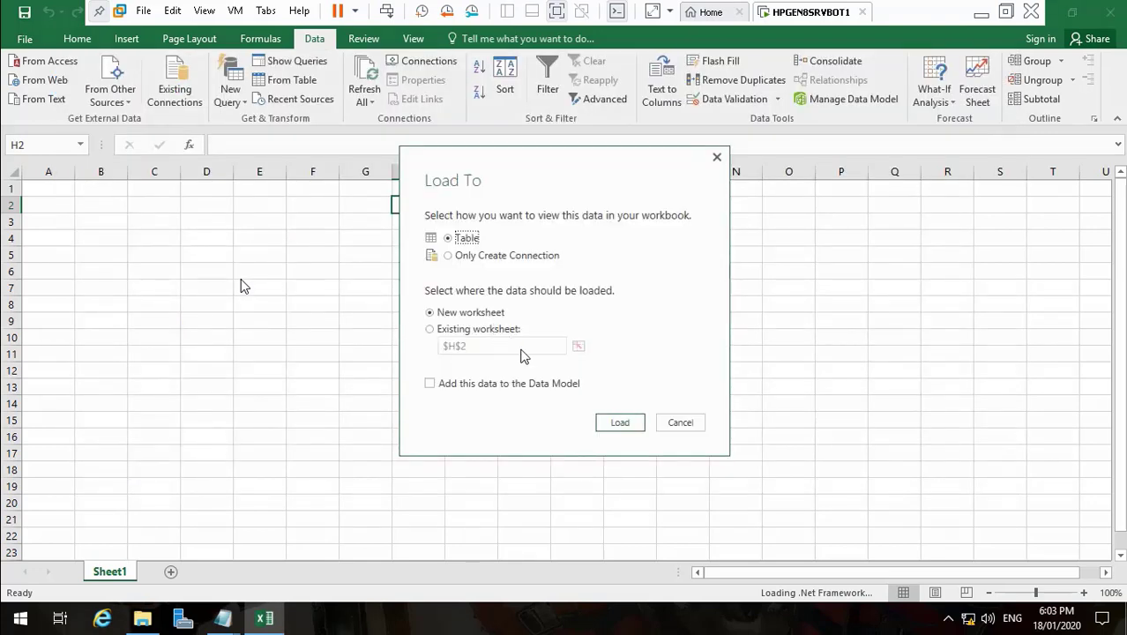
click(430, 329)
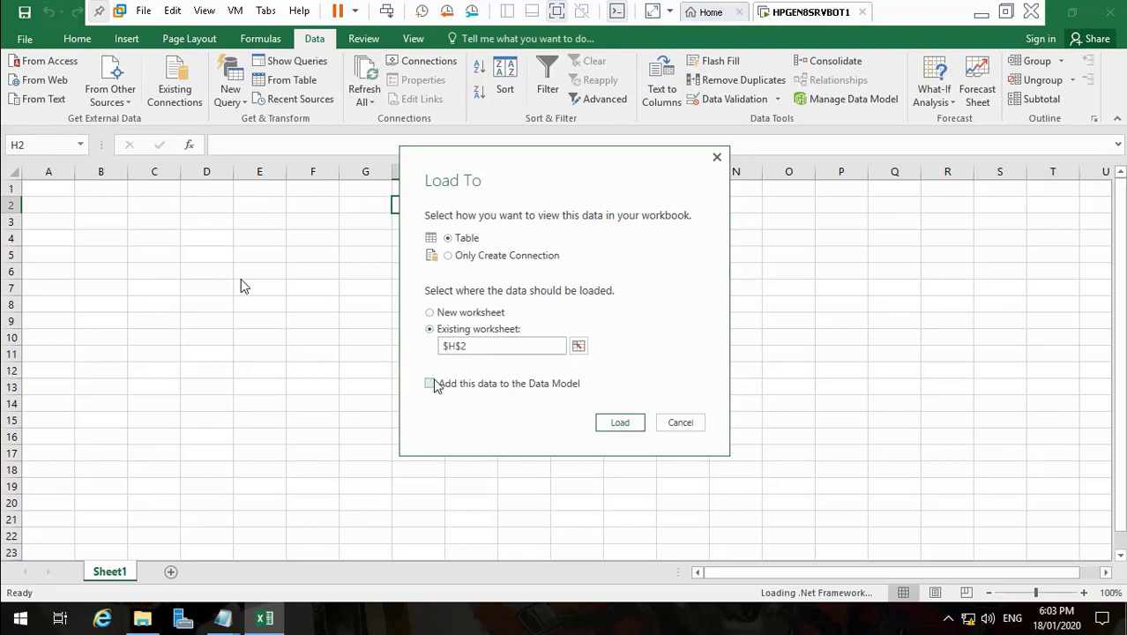
click(431, 384)
click(618, 422)
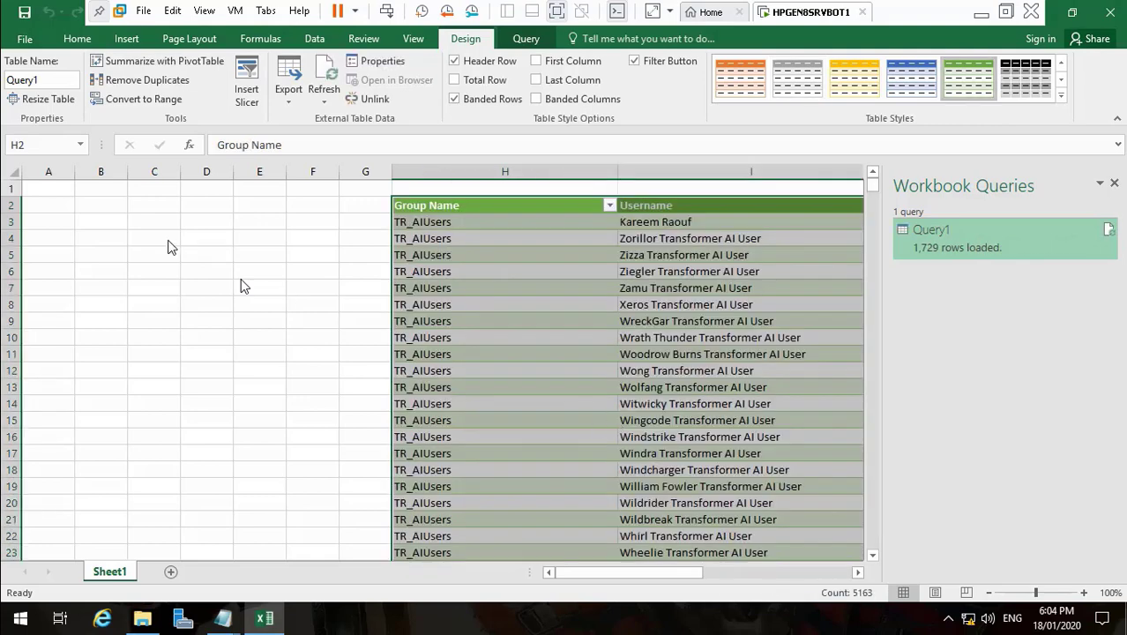
- Delete the empty row 1
click(8, 189)
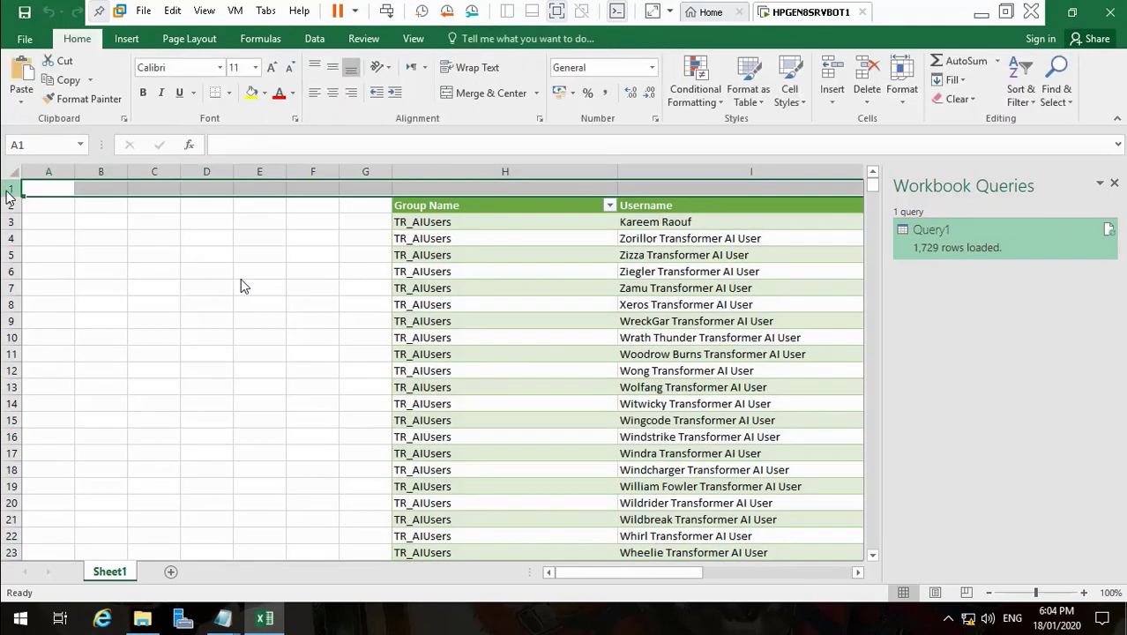
right_click(8, 196)
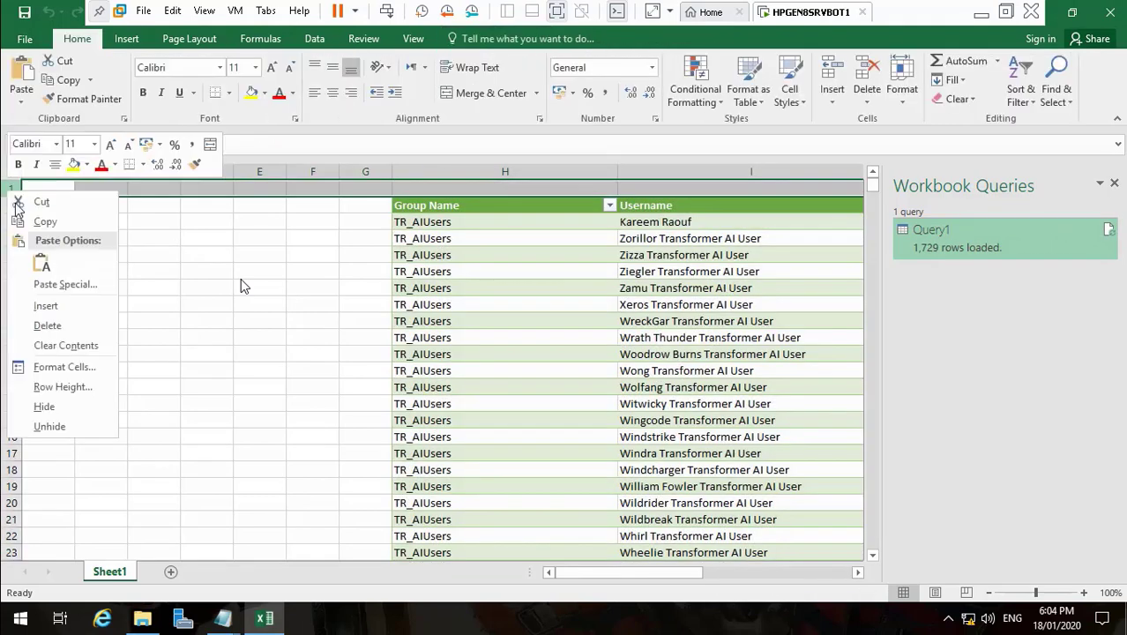
click(71, 325)
- Delete the empty columns A through G
click(64, 184)
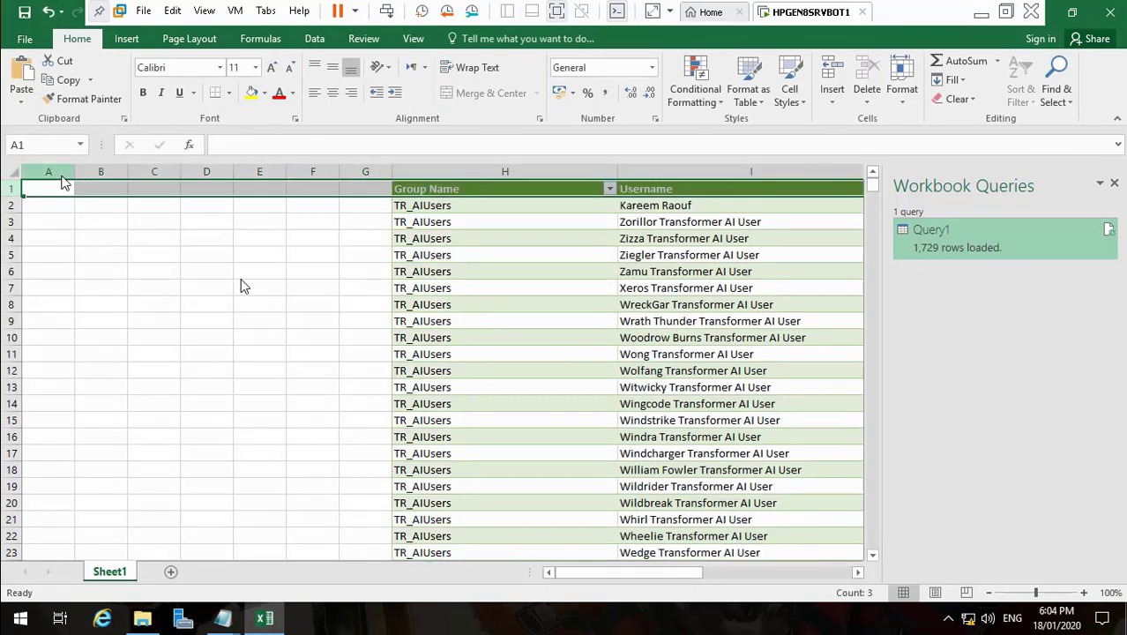
drag(63, 176, 362, 181)
right_click(362, 181)
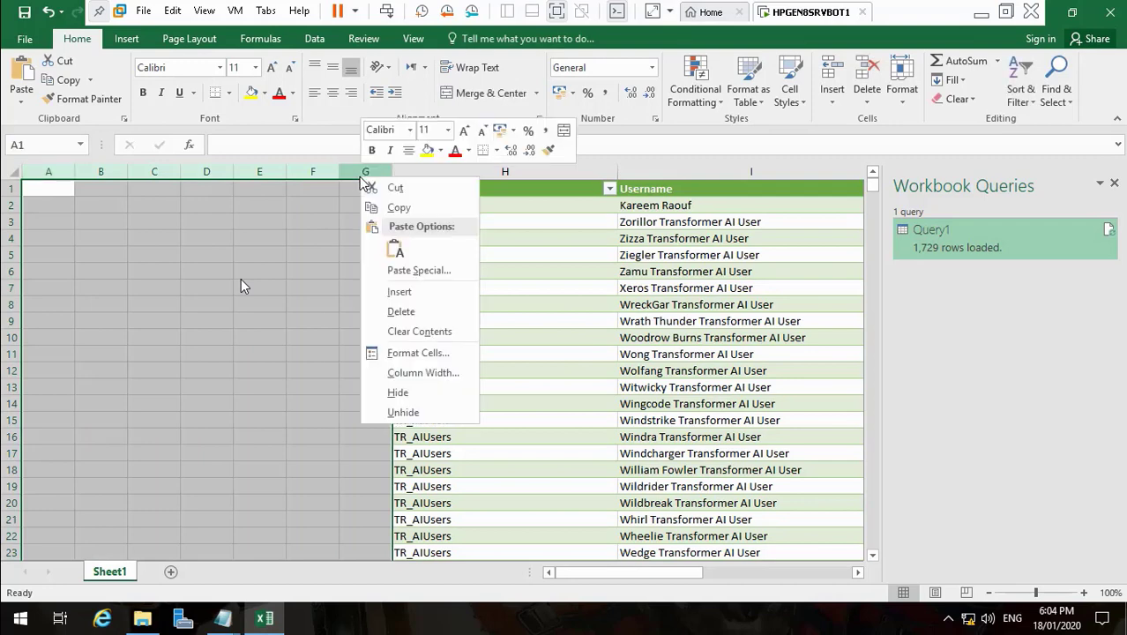
click(432, 314)
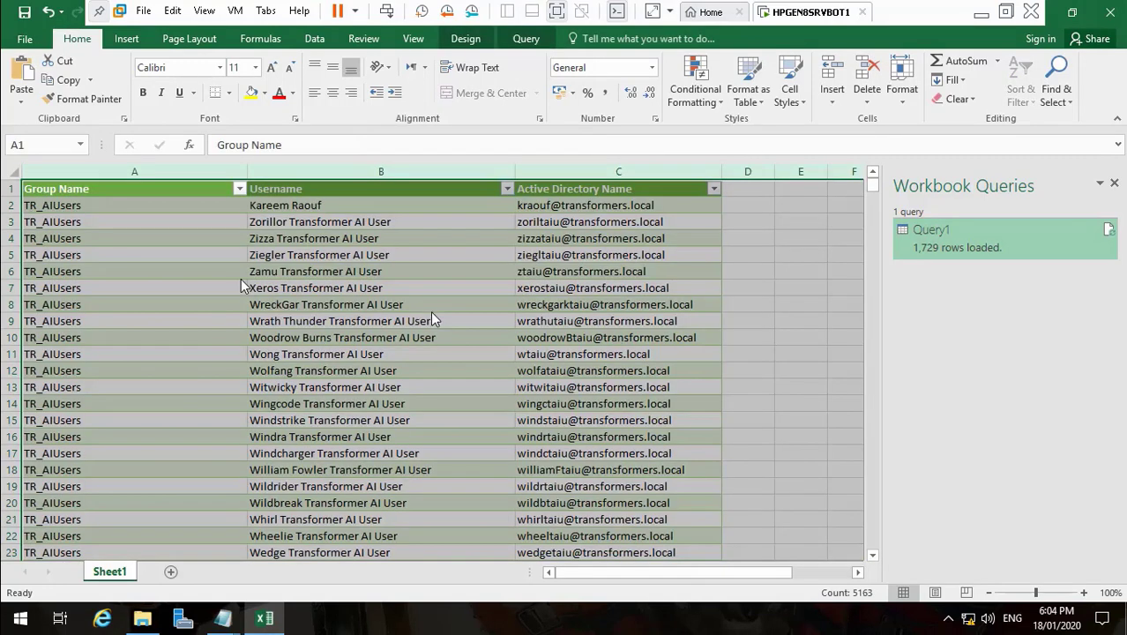
click(118, 288)
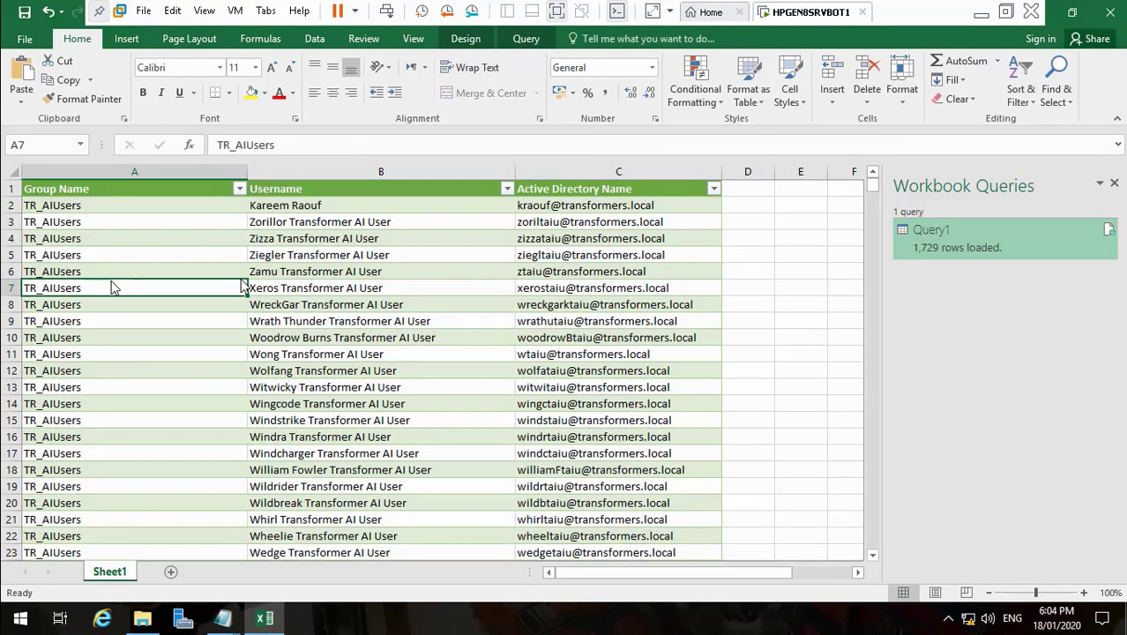
click(84, 225)
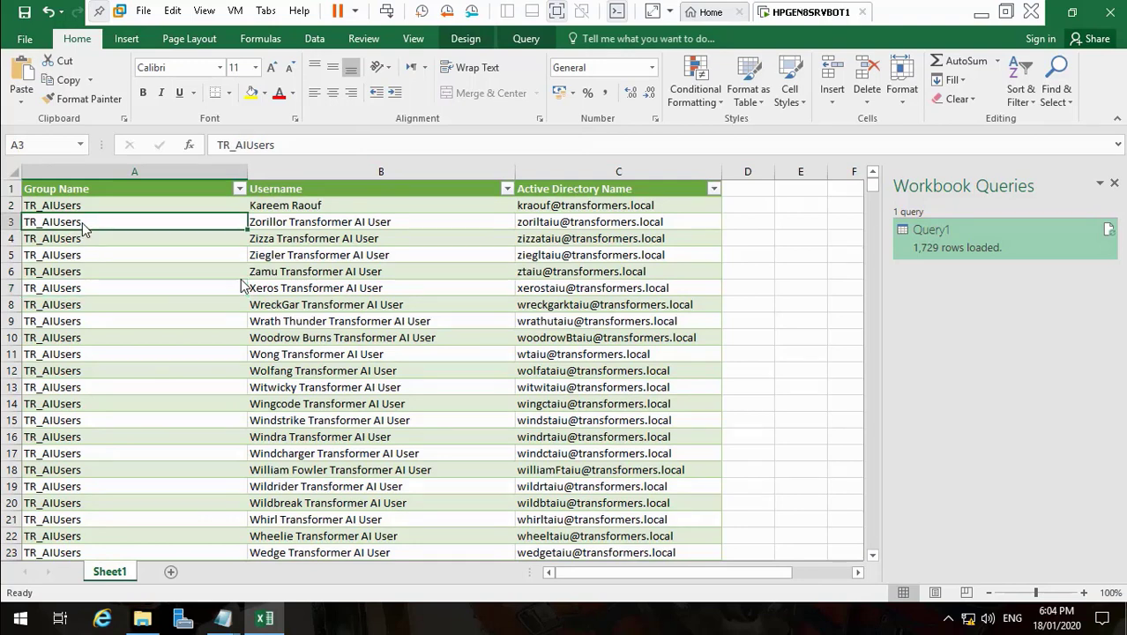
click(94, 215)
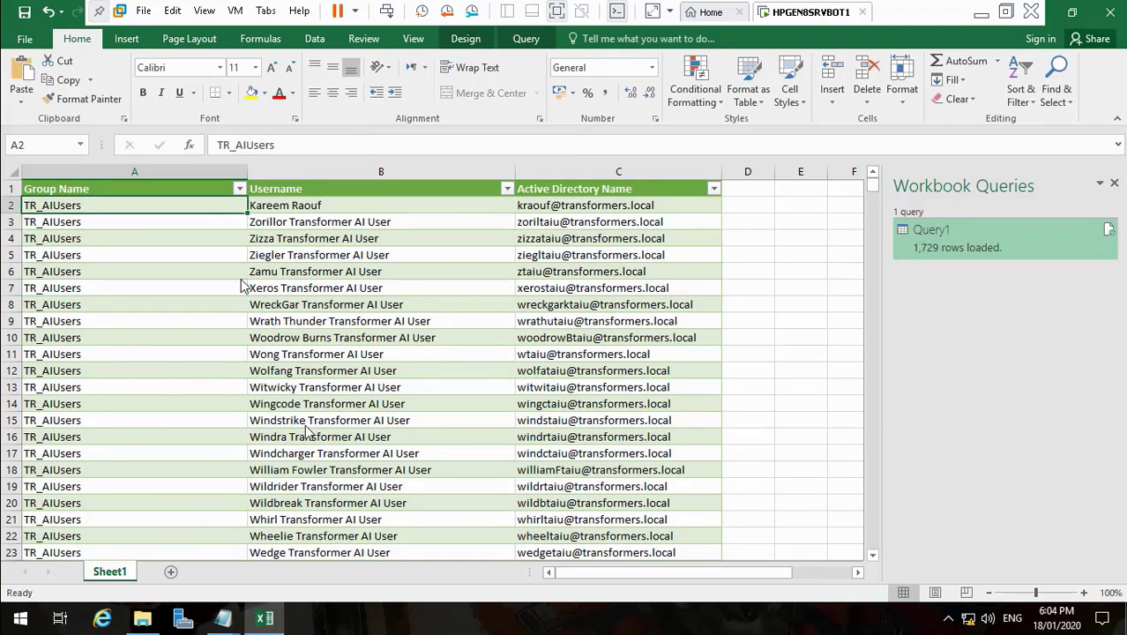
key(Right)
key(Down)
key(Down)
key(Down)
key(Down)
key(Down)
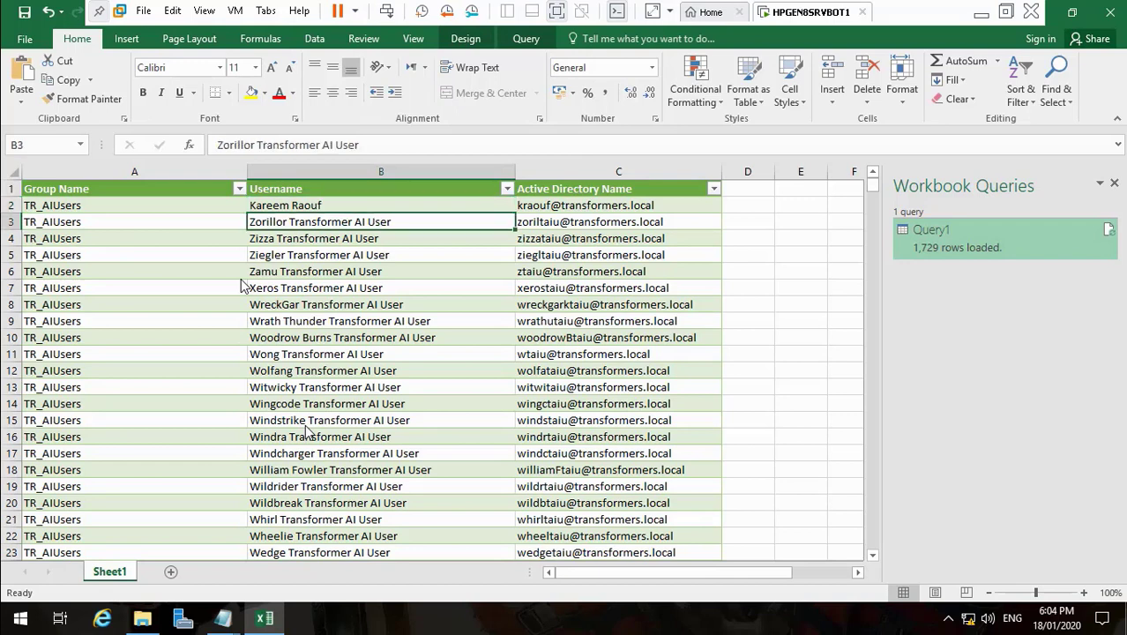
key(Down)
key(Down)
key(Down)
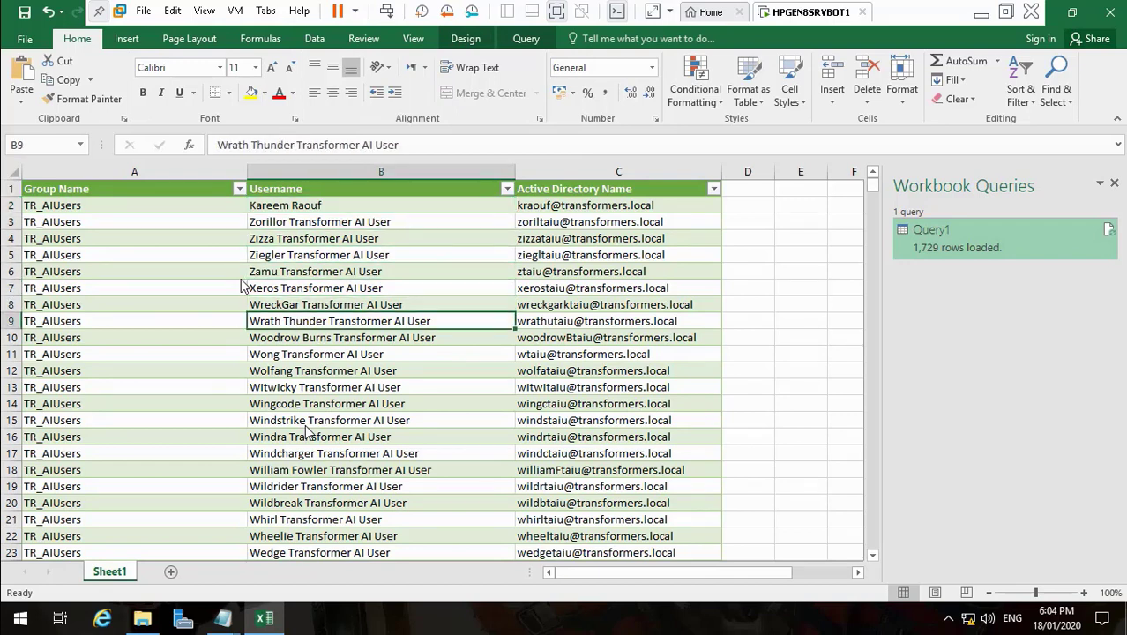
key(Down)
key(Down)
key(Down)
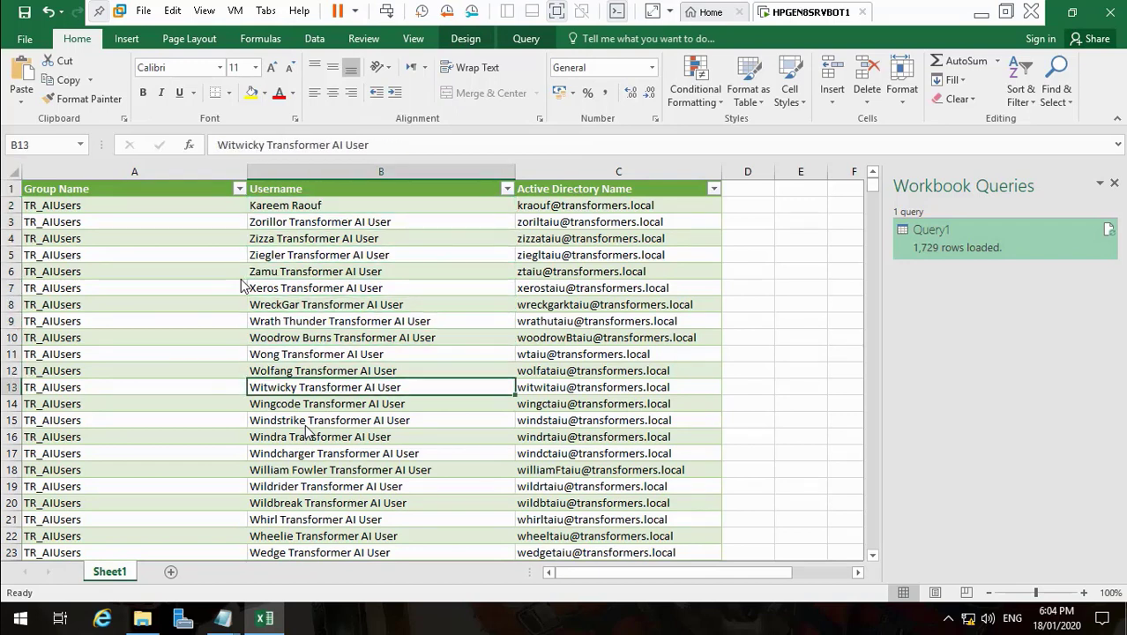
key(Down)
key(Down)
key(Down)
key(Down)
key(Down)
key(Down)
key(Down)
key(Down)
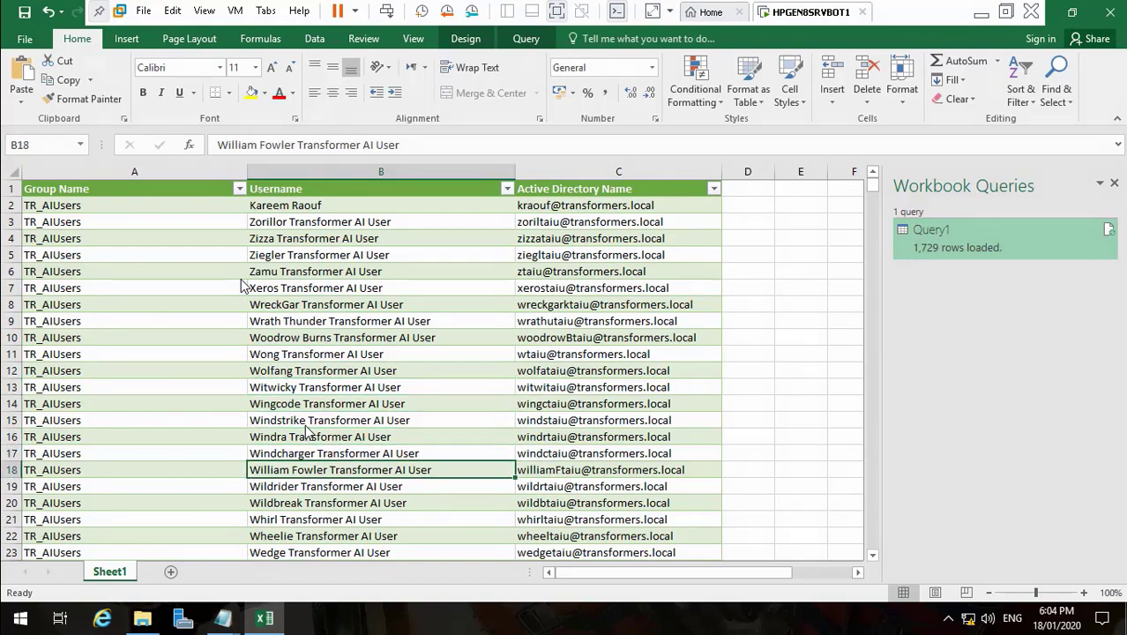
key(Down)
key(Down)
key(Down)
key(Down)
key(Down)
key(Down)
key(Down)
key(Down)
key(Down)
key(Down)
key(Down)
key(Down)
key(Down)
key(Down)
key(Down)
key(Down)
key(Down)
key(Down)
key(Down)
key(Down)
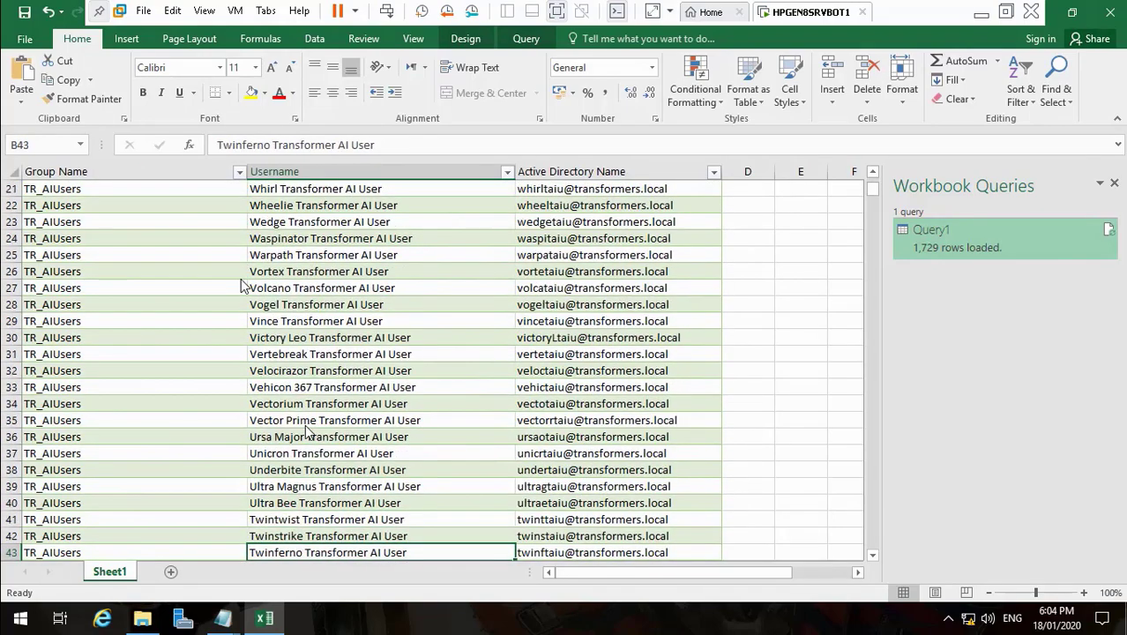
key(Down)
key(Down)
key(Down)
key(Down)
key(Down)
key(Down)
key(Down)
key(Down)
key(Down)
key(Down)
key(Down)
key(Down)
key(Down)
key(Down)
key(Down)
key(Down)
key(Down)
key(Down)
key(Down)
key(Down)
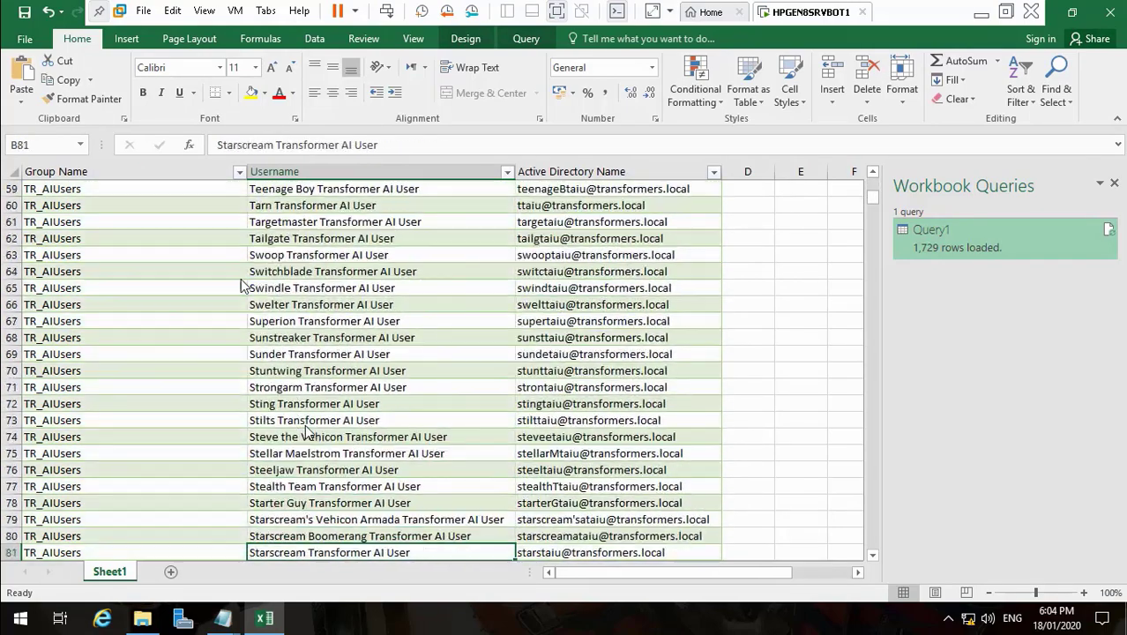
key(Down)
key(Down)
key(Down)
key(Down)
key(Down)
key(Down)
key(Down)
key(Down)
key(Down)
key(Down)
key(Down)
key(Down)
key(Down)
key(Down)
key(Down)
key(Down)
key(Down)
key(Down)
key(Down)
key(Down)
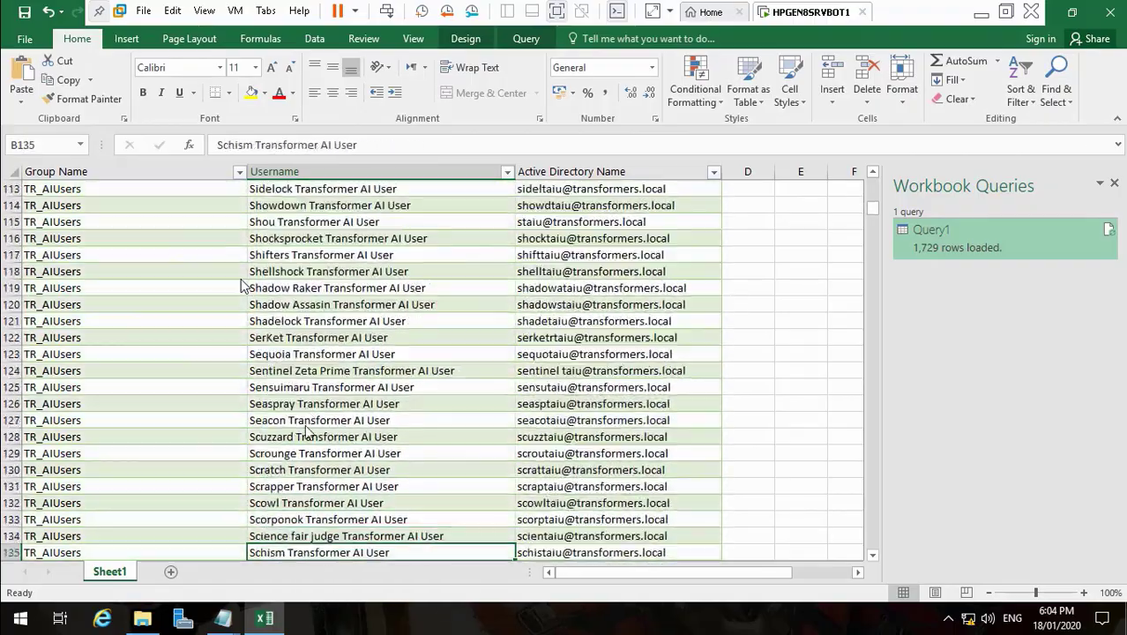
key(Down)
key(Down)
key(Down)
key(Down)
key(Down)
key(Down)
key(Down)
key(Down)
key(Down)
key(Down)
key(Down)
key(Down)
key(Down)
key(Down)
key(Down)
key(Down)
key(Down)
key(Down)
key(Down)
key(Down)
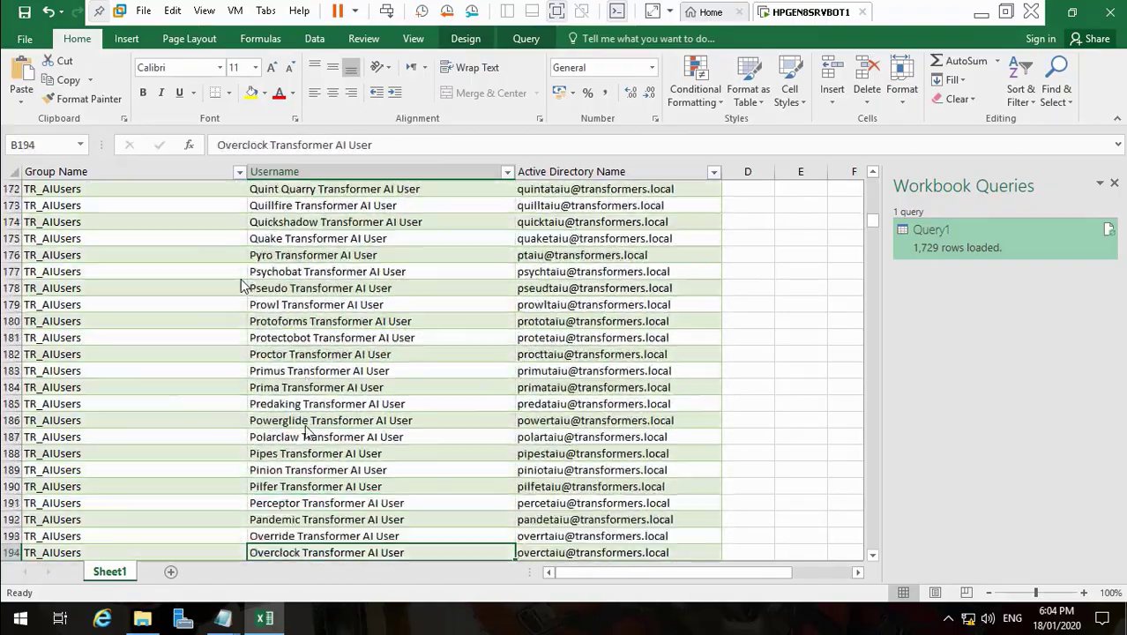
key(Down)
key(Down)
key(Down)
key(Down)
key(Down)
key(Down)
key(Down)
key(Down)
key(Down)
key(Down)
key(Down)
key(Down)
key(Down)
key(Down)
key(Down)
key(Down)
key(Down)
key(Down)
key(Down)
key(Down)
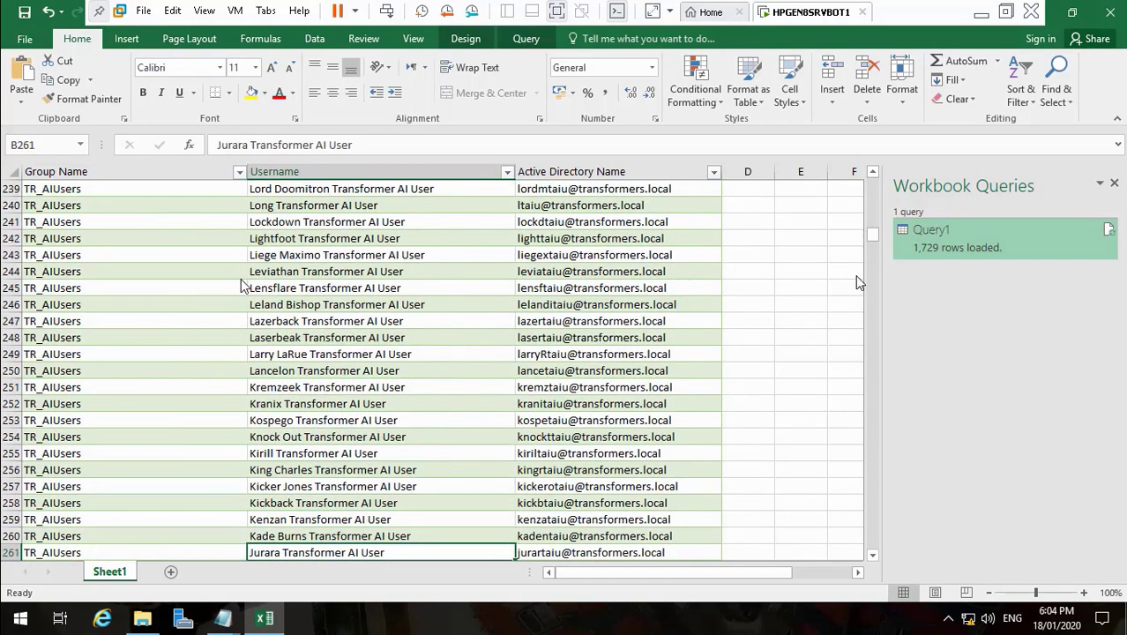
drag(876, 245, 877, 179)
click(377, 205)
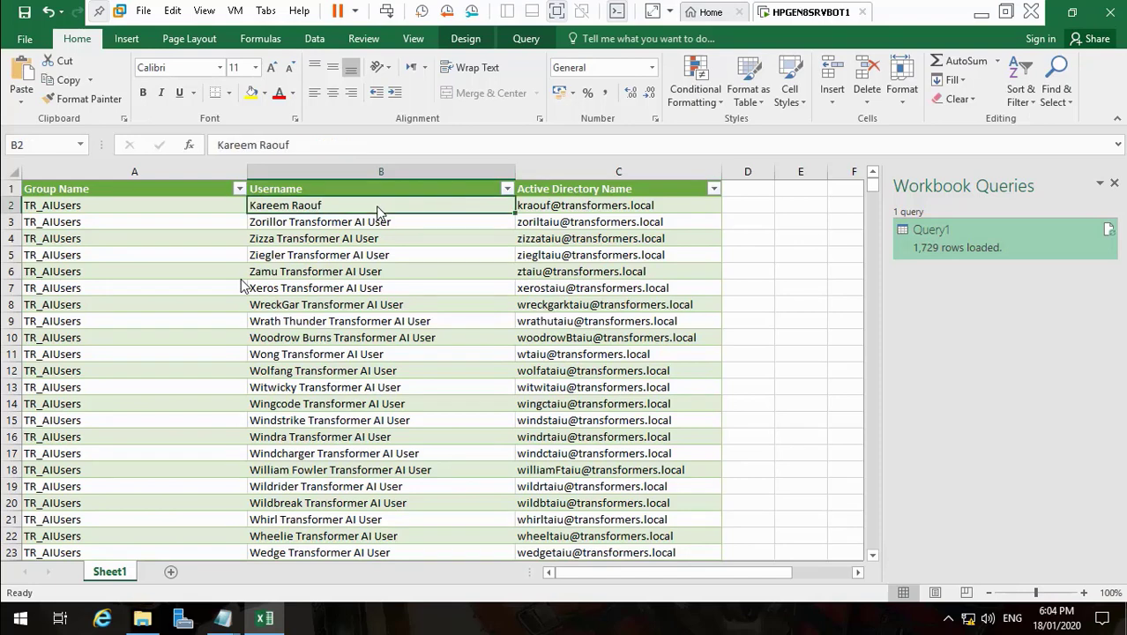
- Filter the Group Name column to show only Enterprise Admins members
click(240, 191)
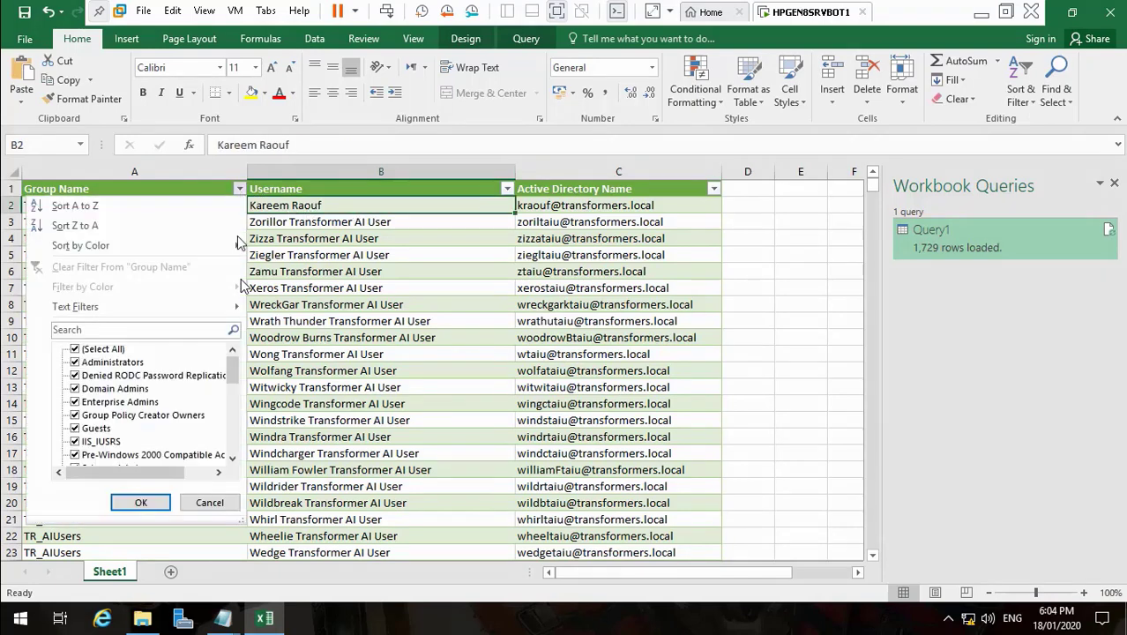
drag(237, 371, 237, 362)
click(75, 349)
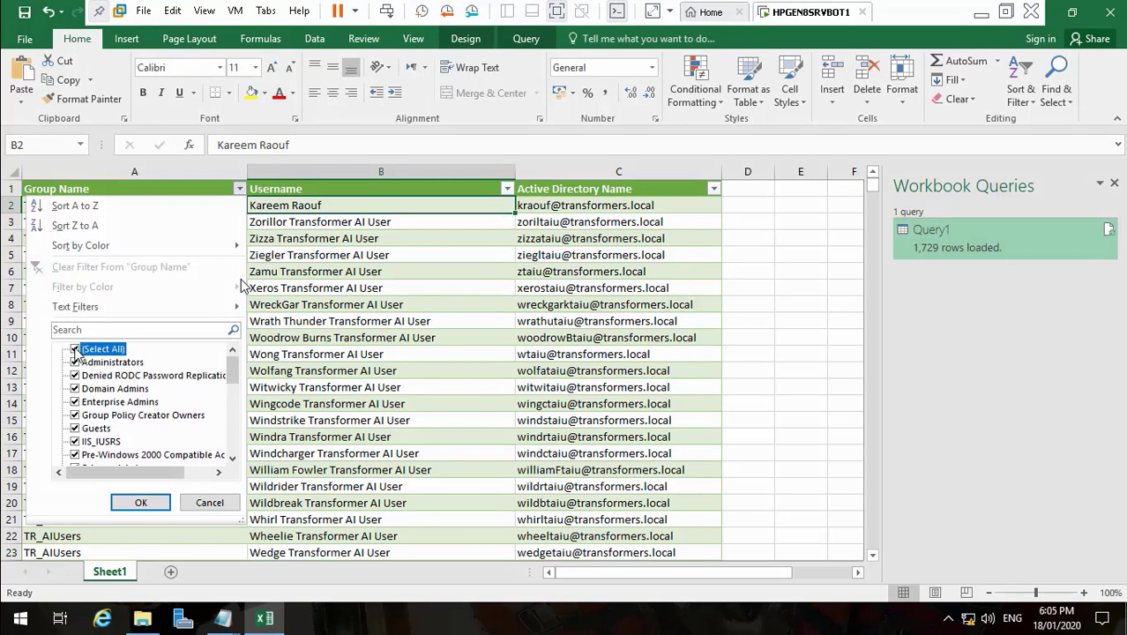
click(75, 402)
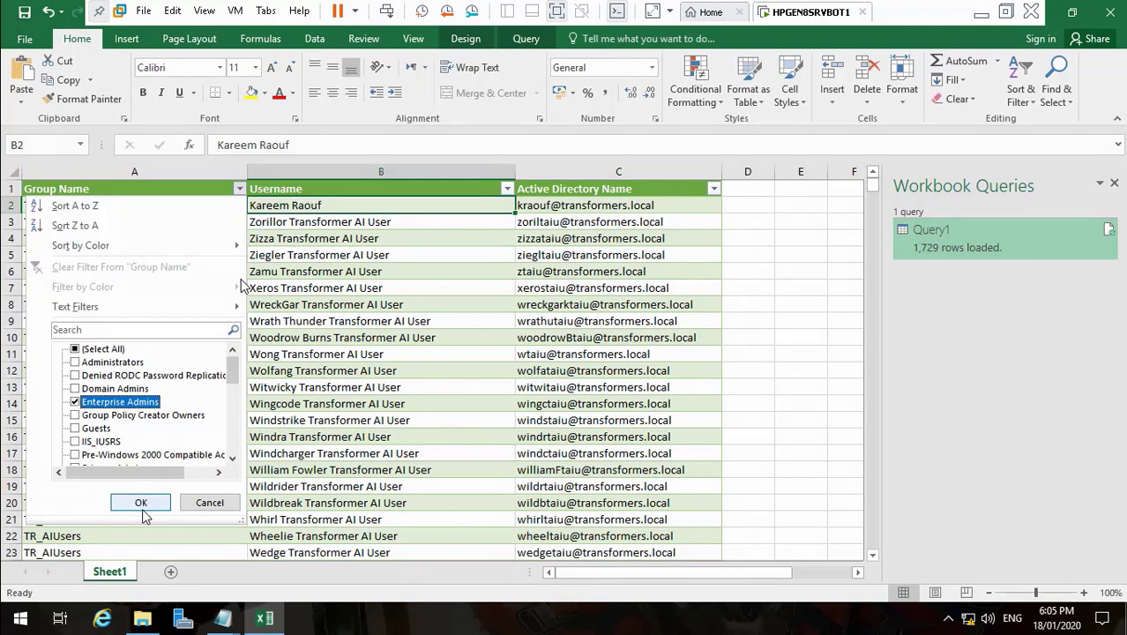
click(142, 503)
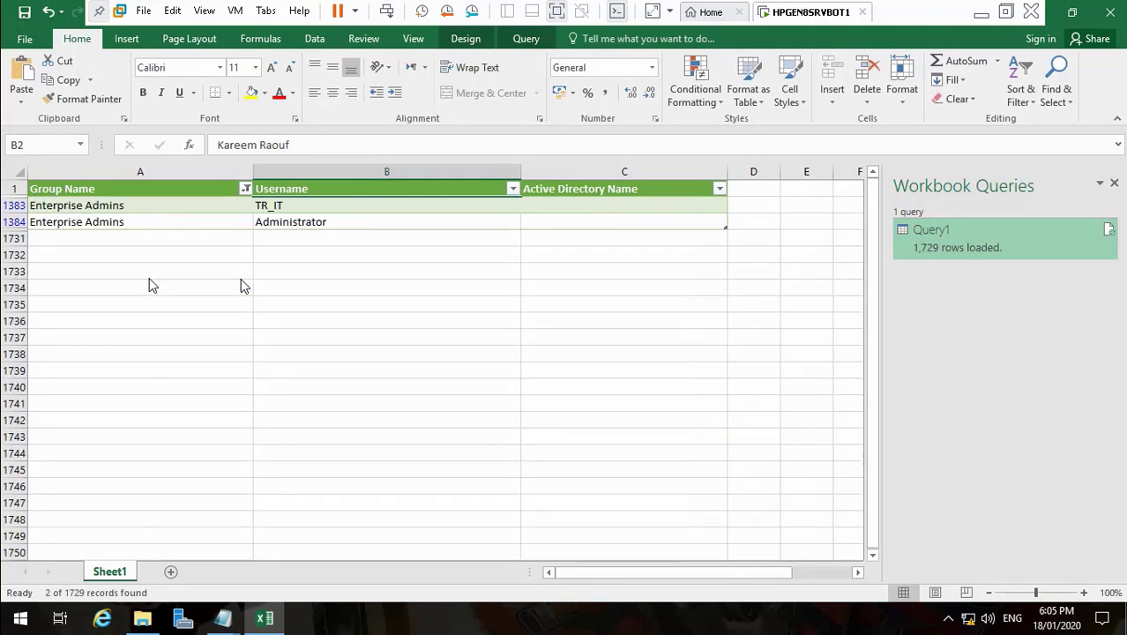
click(303, 208)
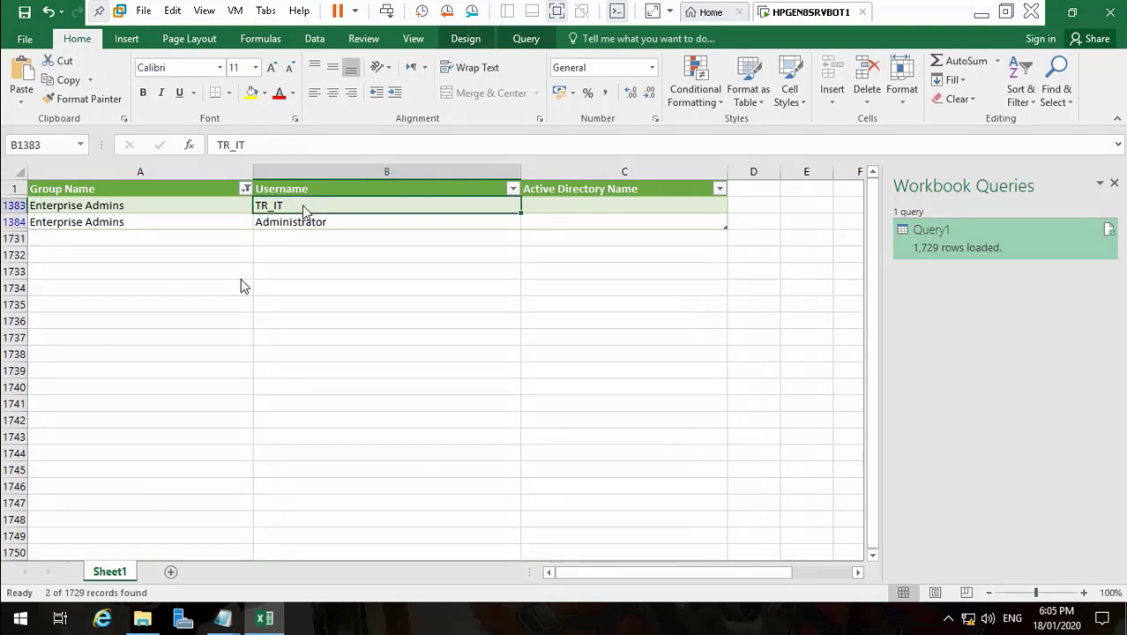
- Reselect all groups in the Group Name filter to show all 1,729 rows, then scroll the table
click(245, 189)
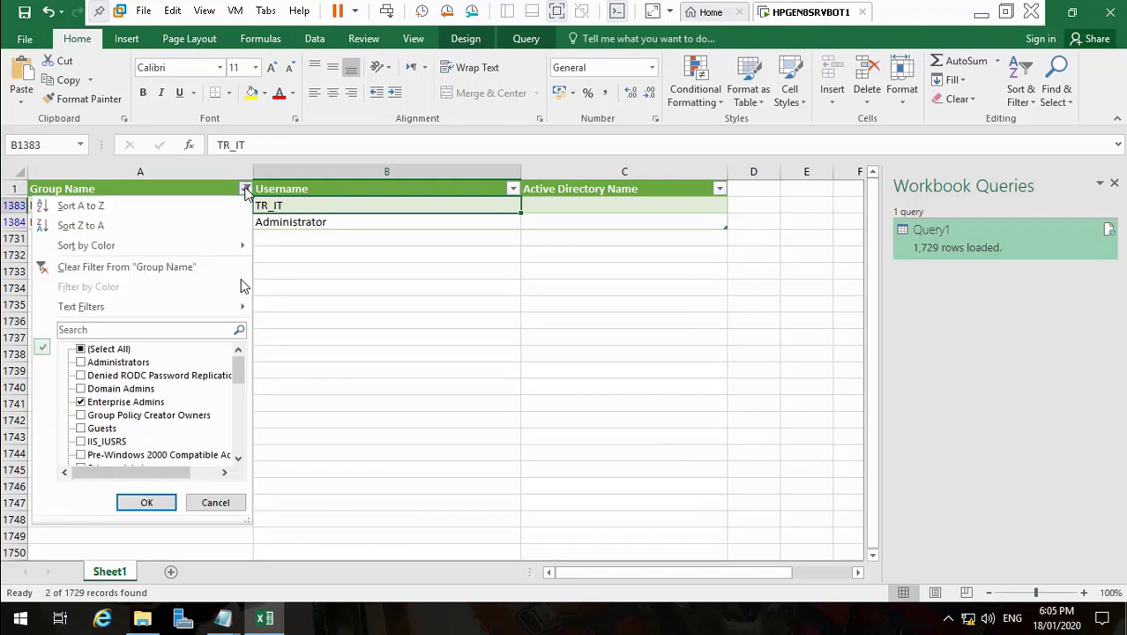
click(82, 403)
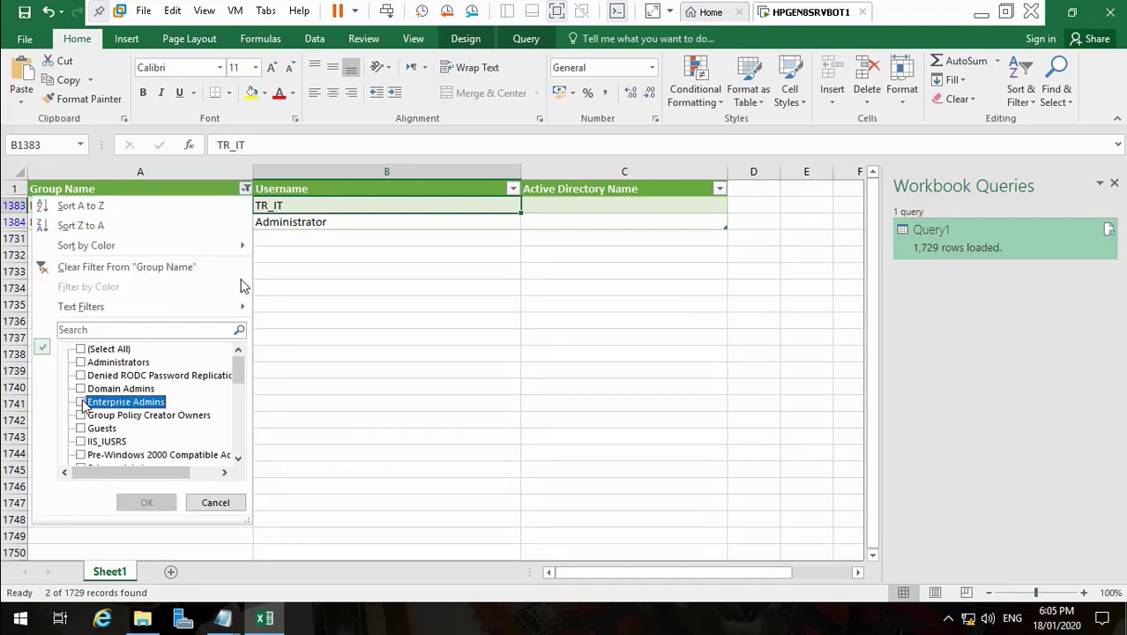
click(81, 349)
click(148, 502)
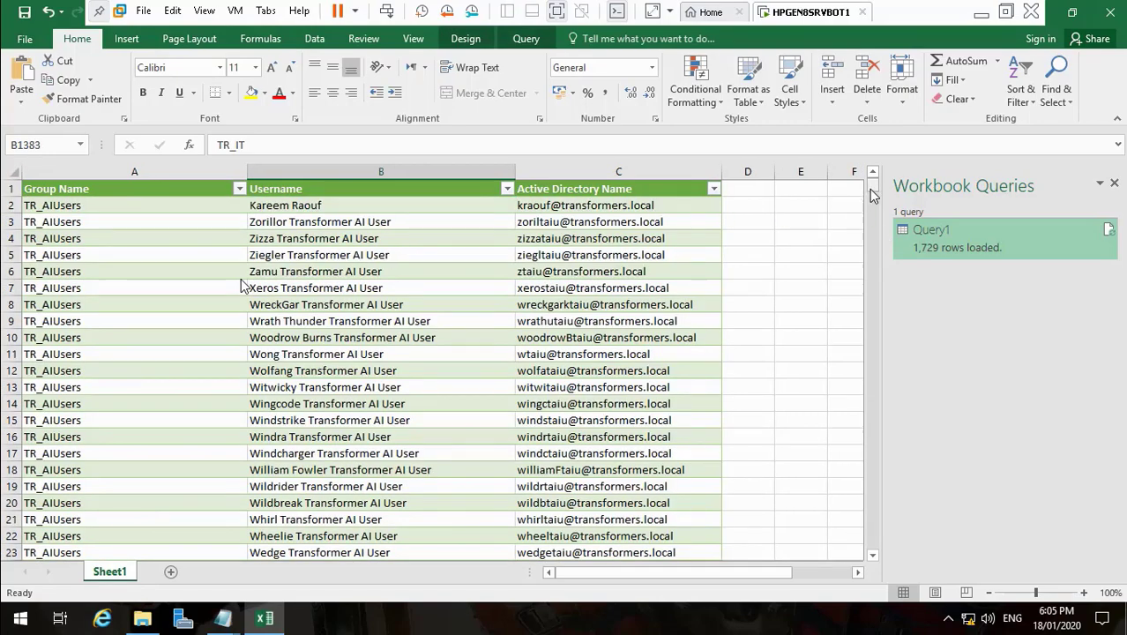
drag(869, 188, 874, 551)
- Open Save As and browse to the Transformers folder on the New Volume (D:) drive
drag(869, 406, 876, 180)
click(25, 39)
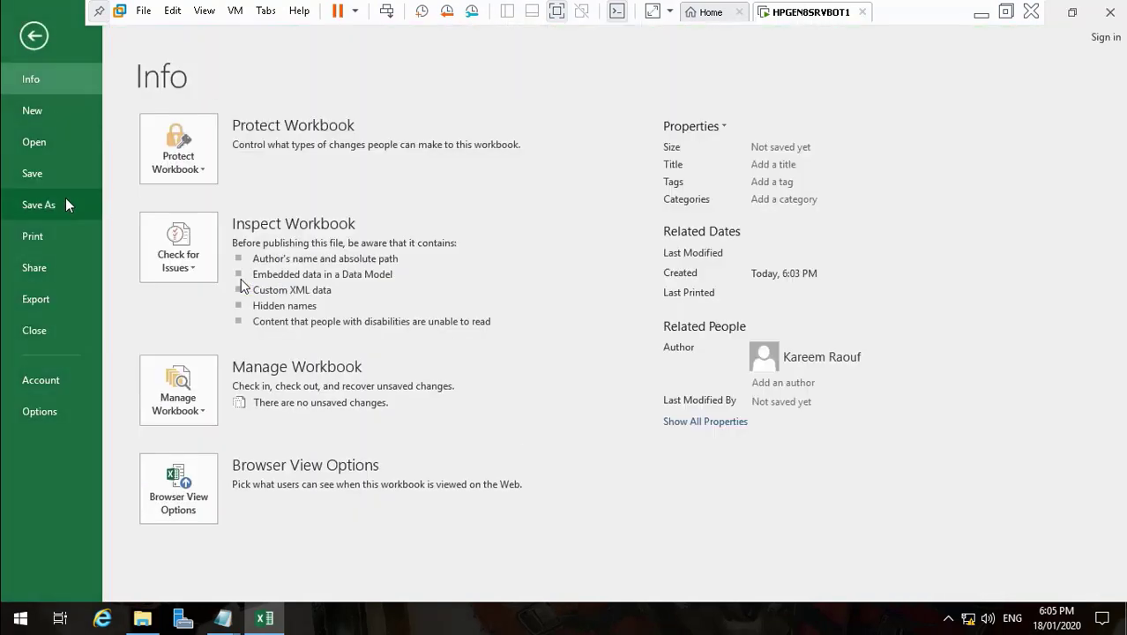
click(66, 201)
click(209, 134)
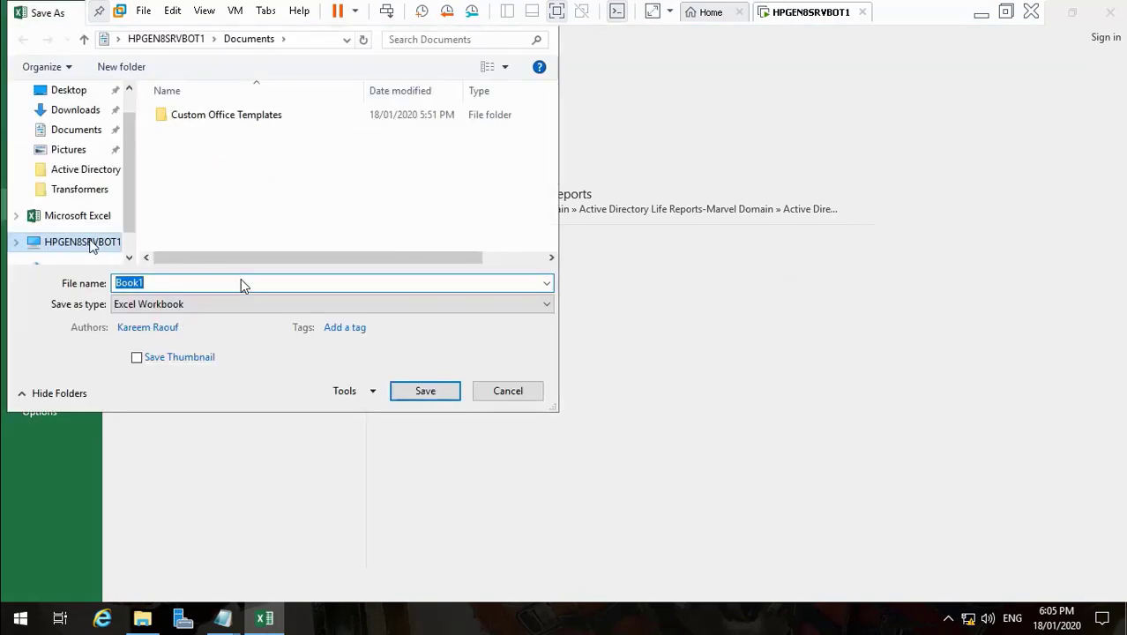
click(90, 244)
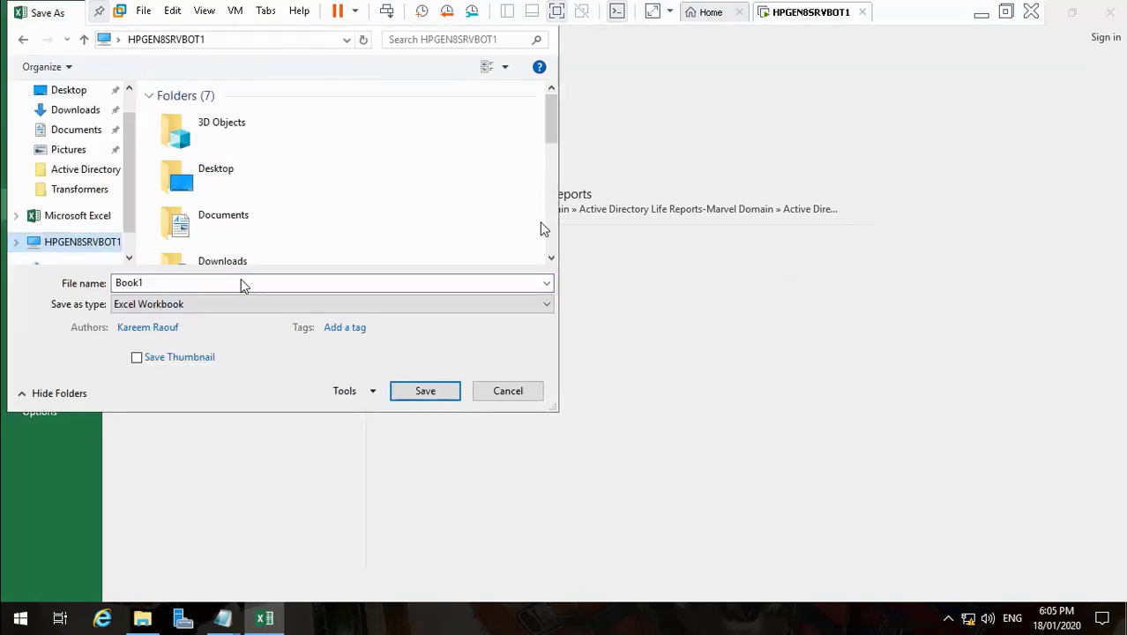
click(547, 244)
click(547, 245)
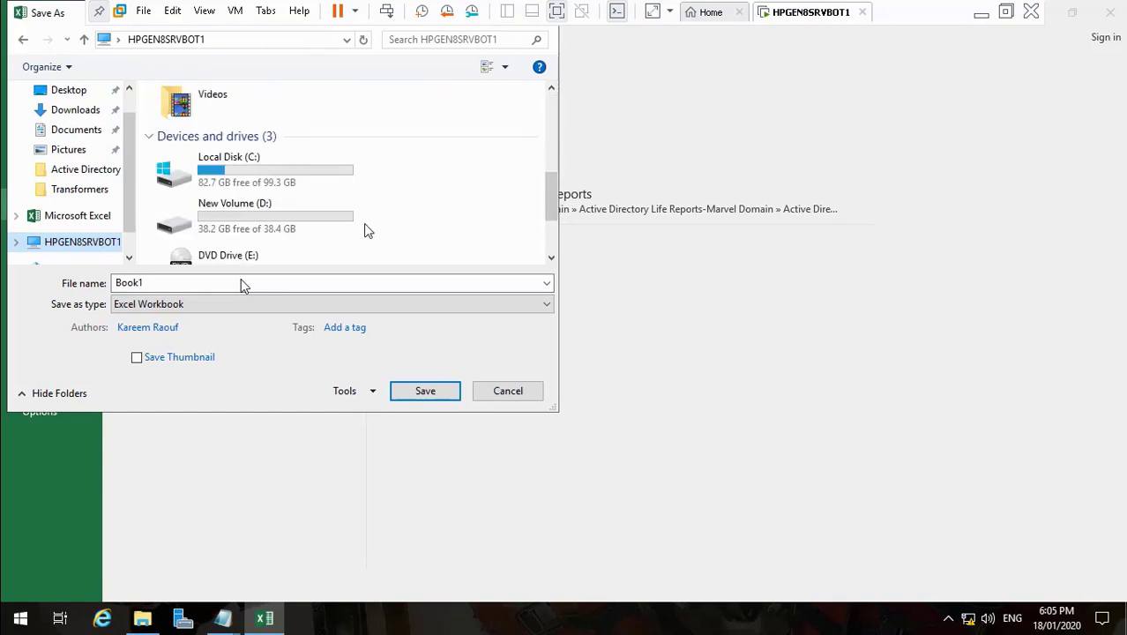
double_click(318, 227)
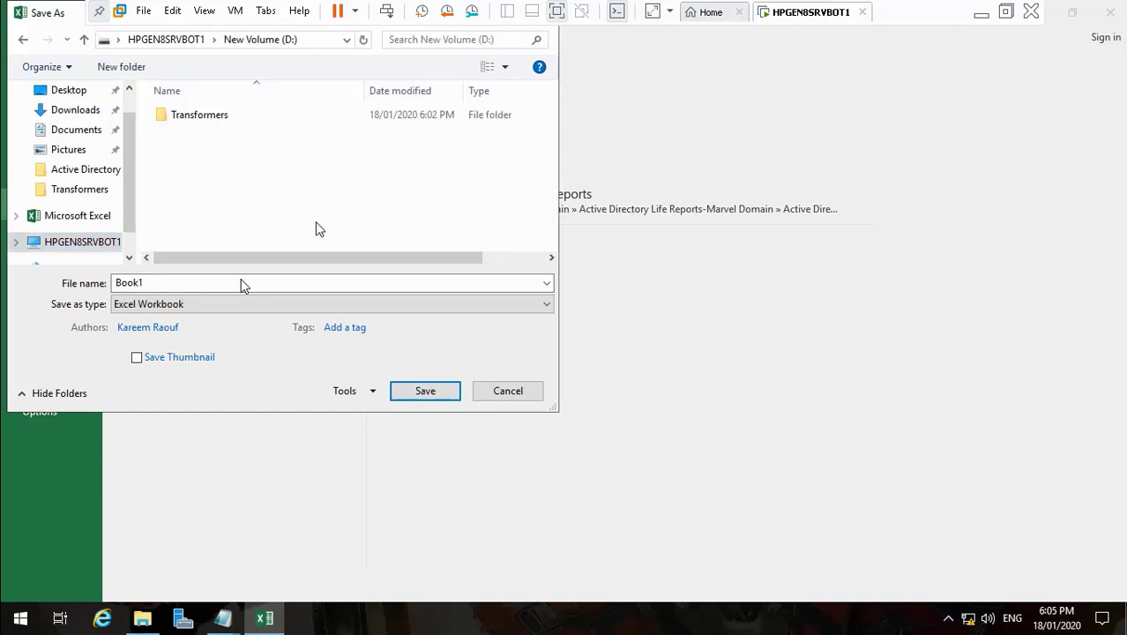
double_click(224, 120)
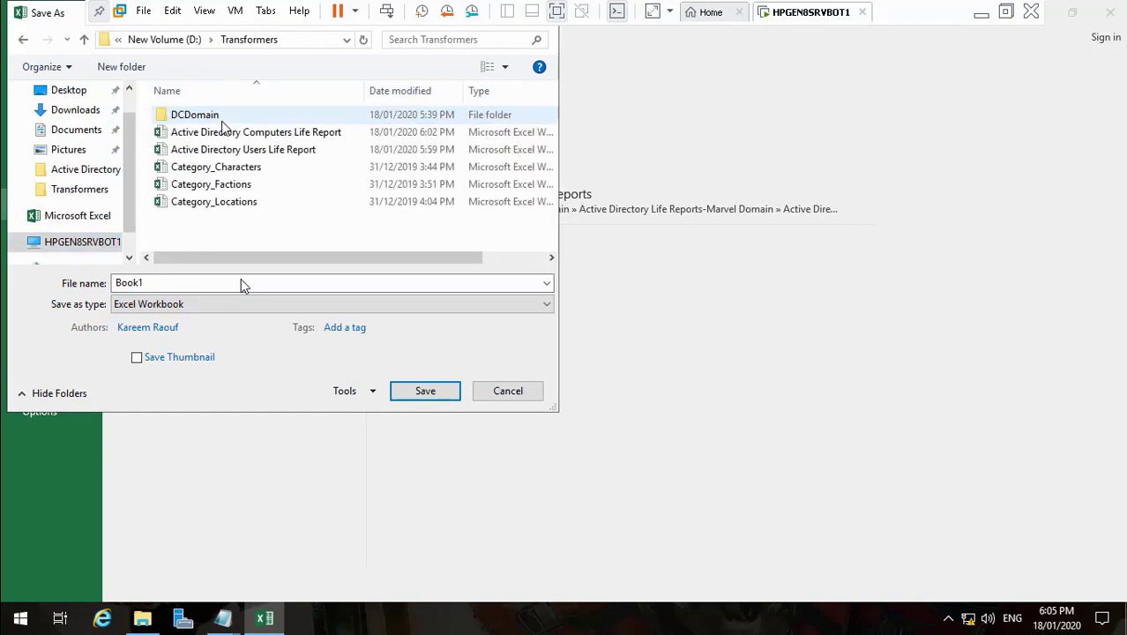
- Rename the file to 'Active Directory Groups and Members Life Report' and save it
click(256, 151)
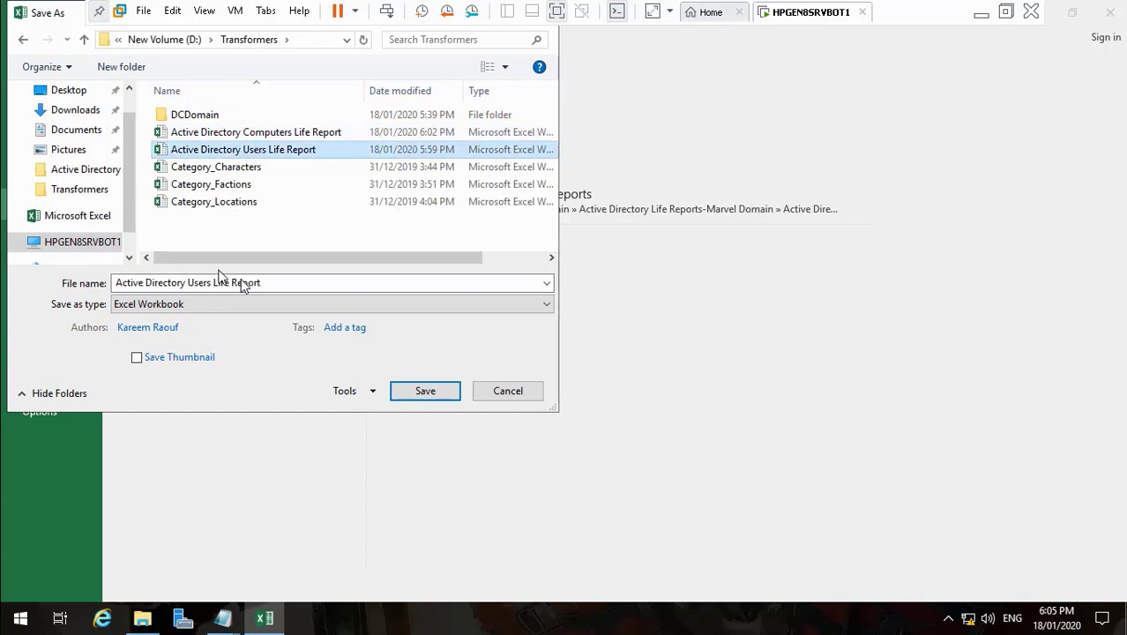
click(212, 284)
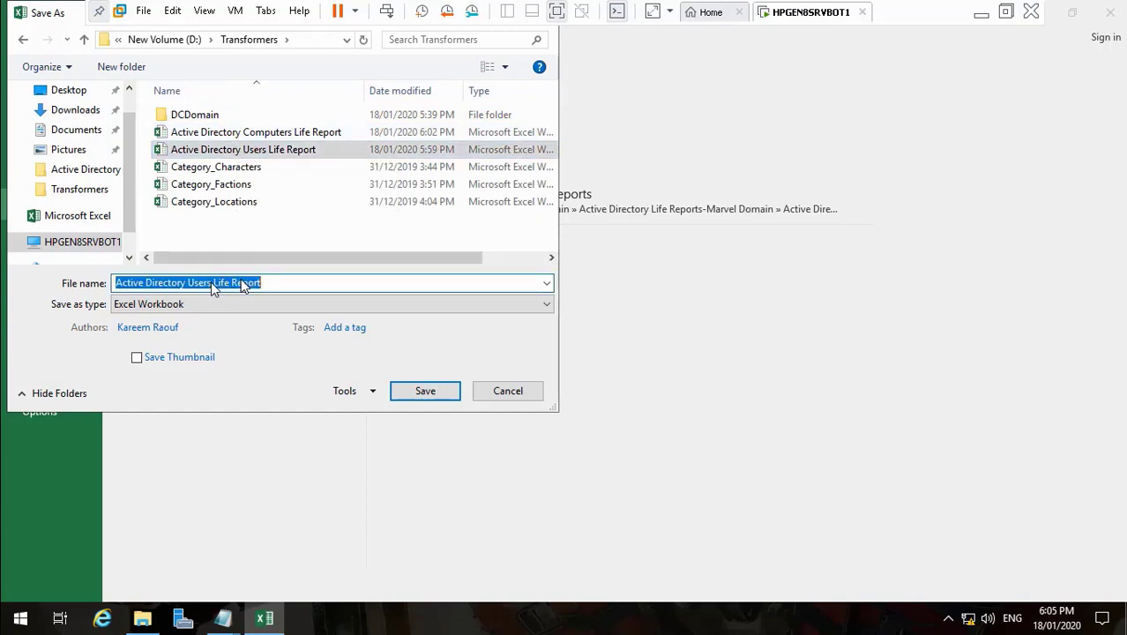
click(212, 284)
key(BackSpace)
key(BackSpace)
key(BackSpace)
key(BackSpace)
key(BackSpace)
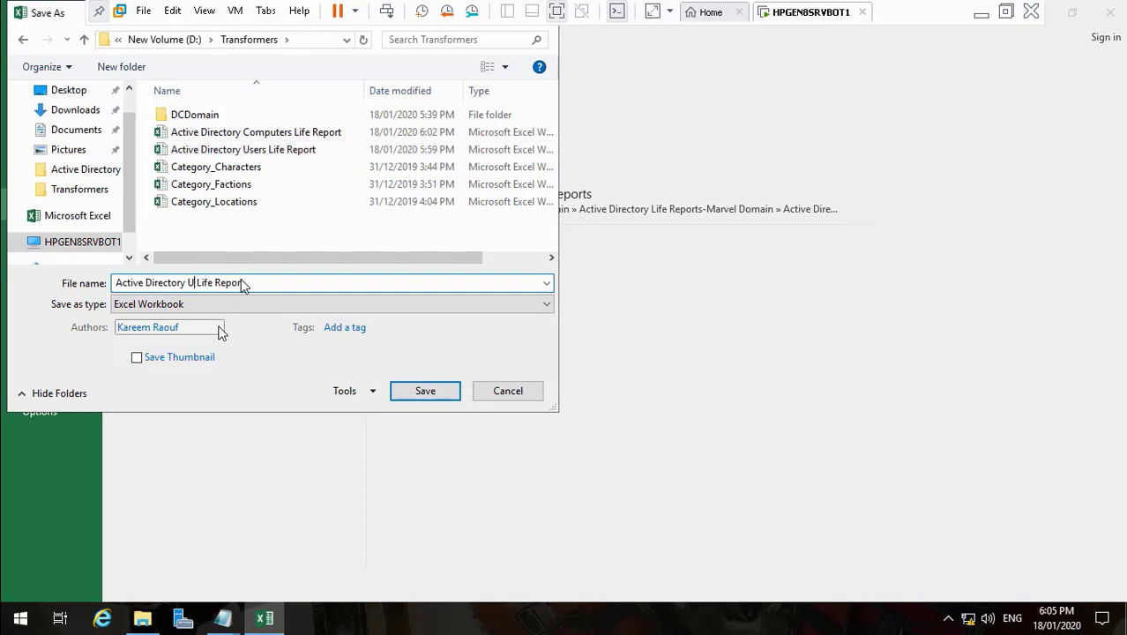
text(Groups)
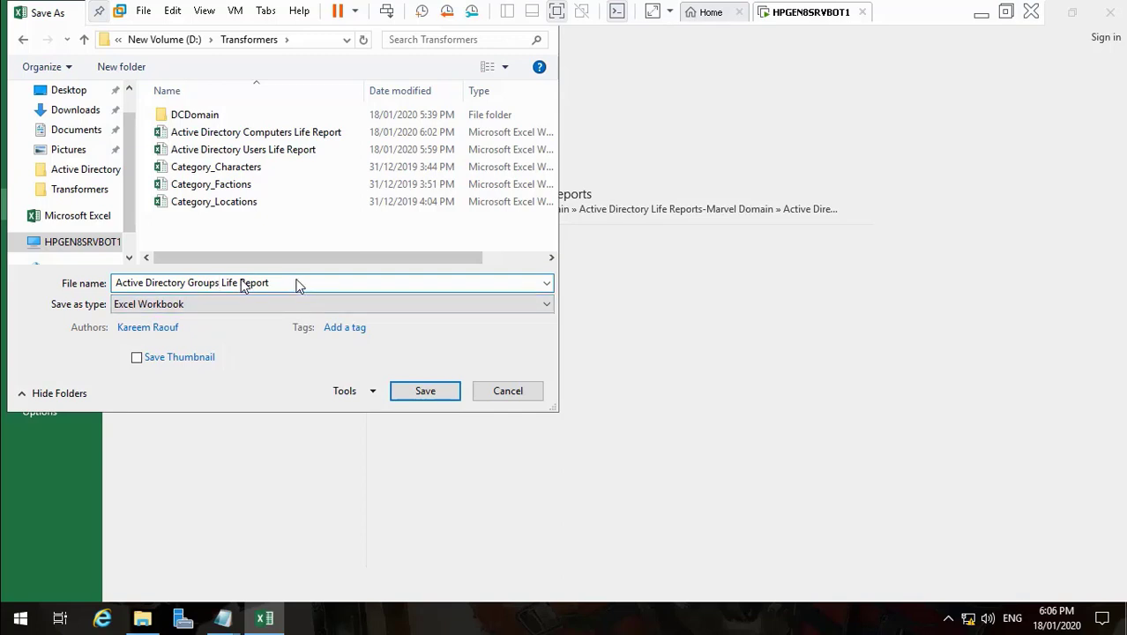
text( and Members)
click(378, 287)
click(422, 395)
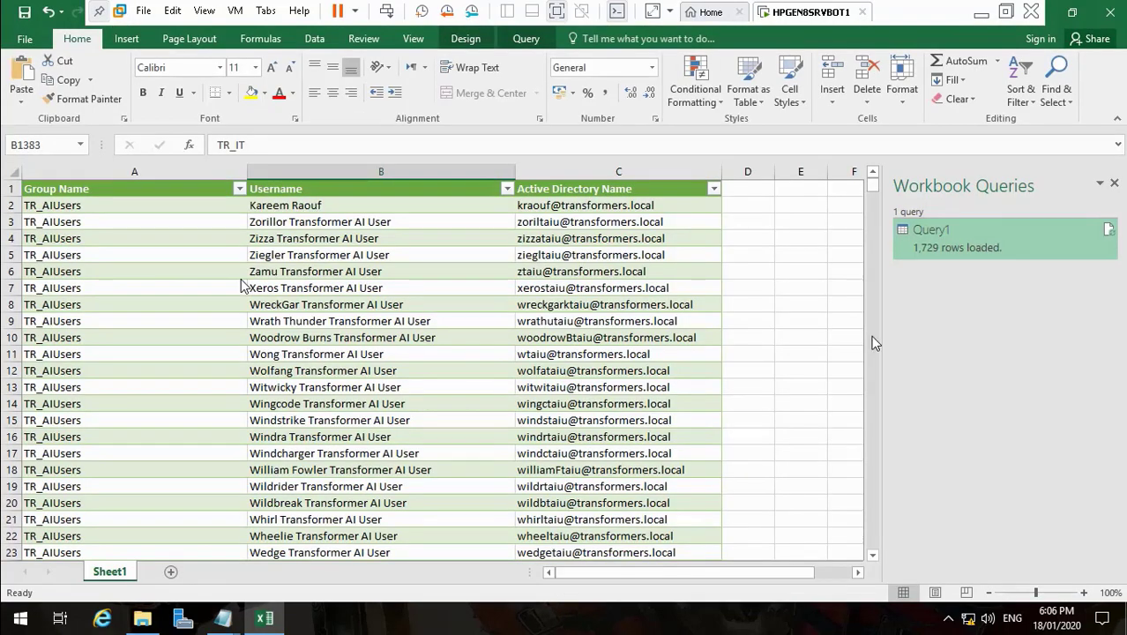
- Close Excel and both Notepad scripts, saving changes to Computer M Script
click(1113, 19)
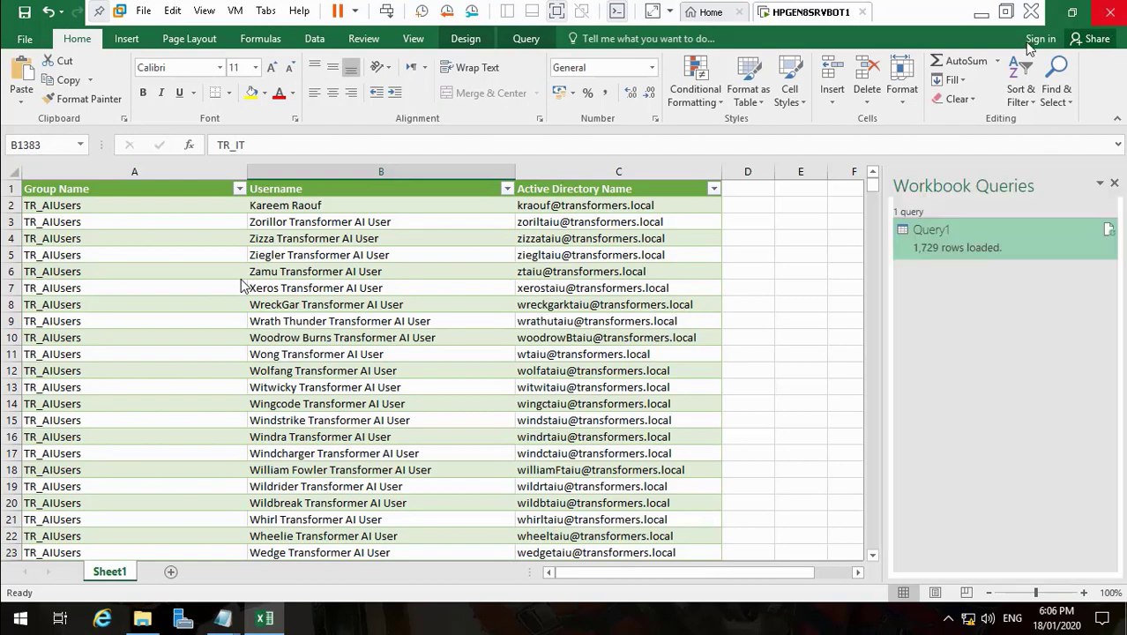
click(223, 617)
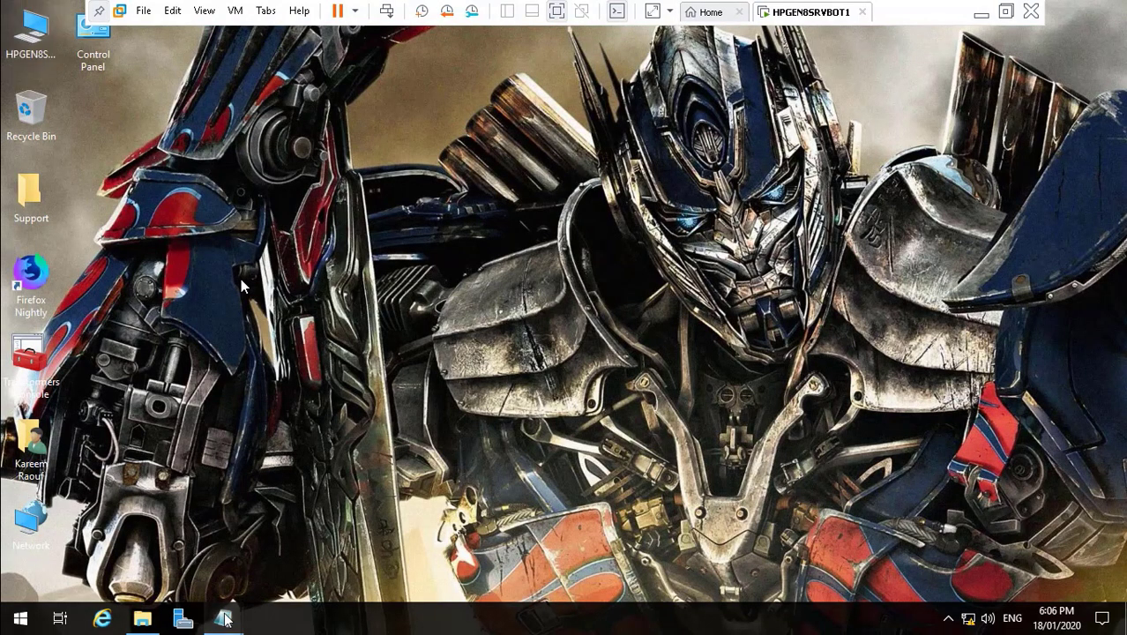
click(384, 506)
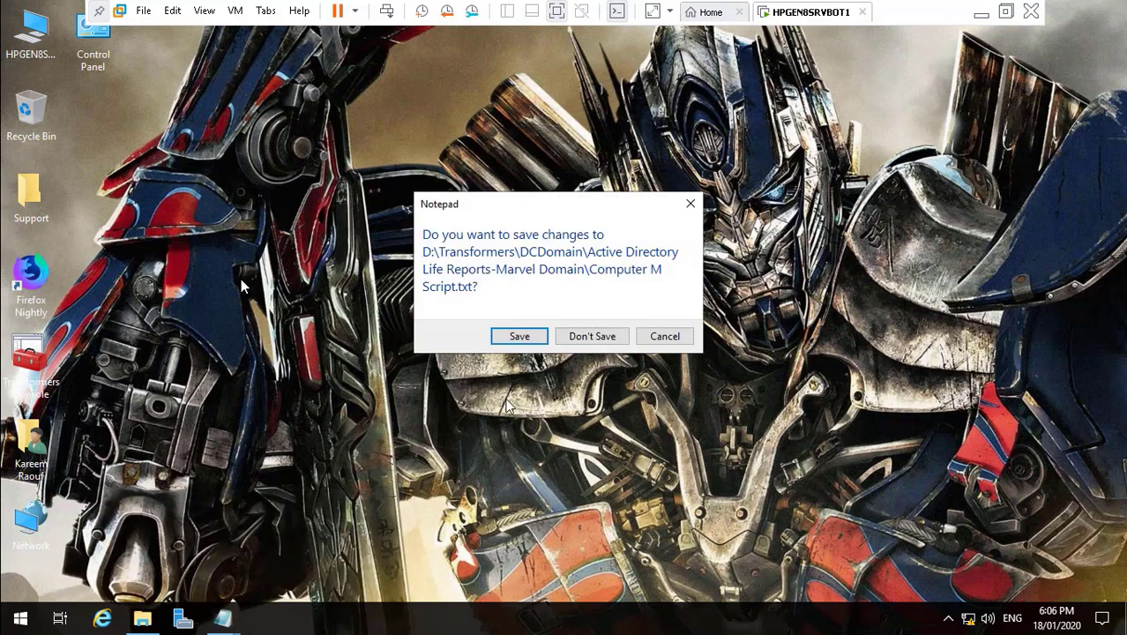
click(519, 337)
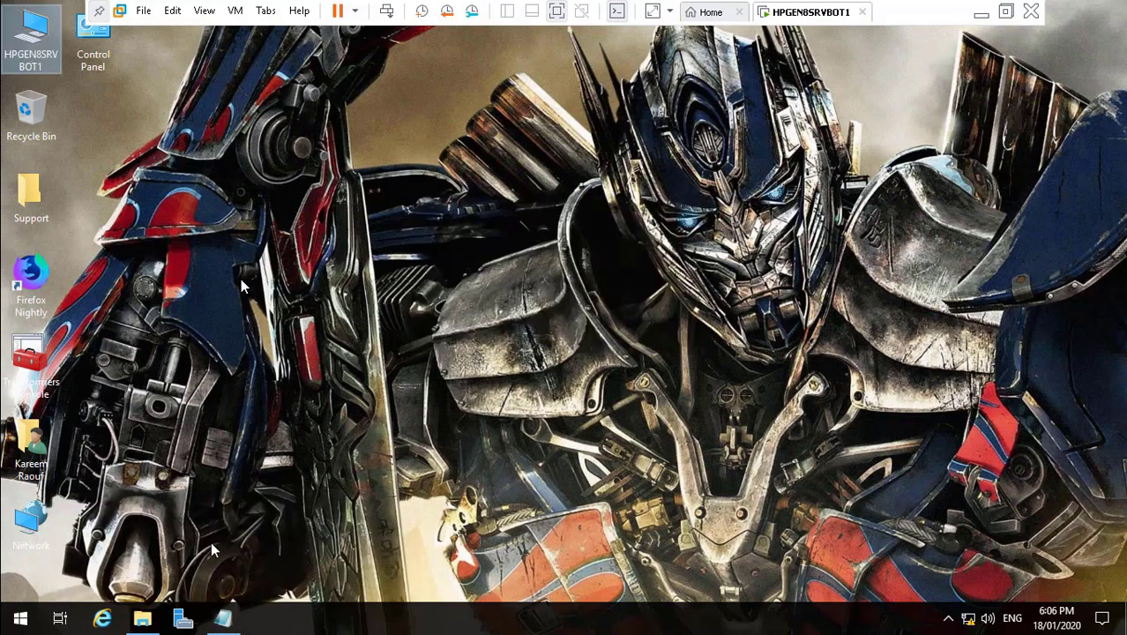
click(223, 618)
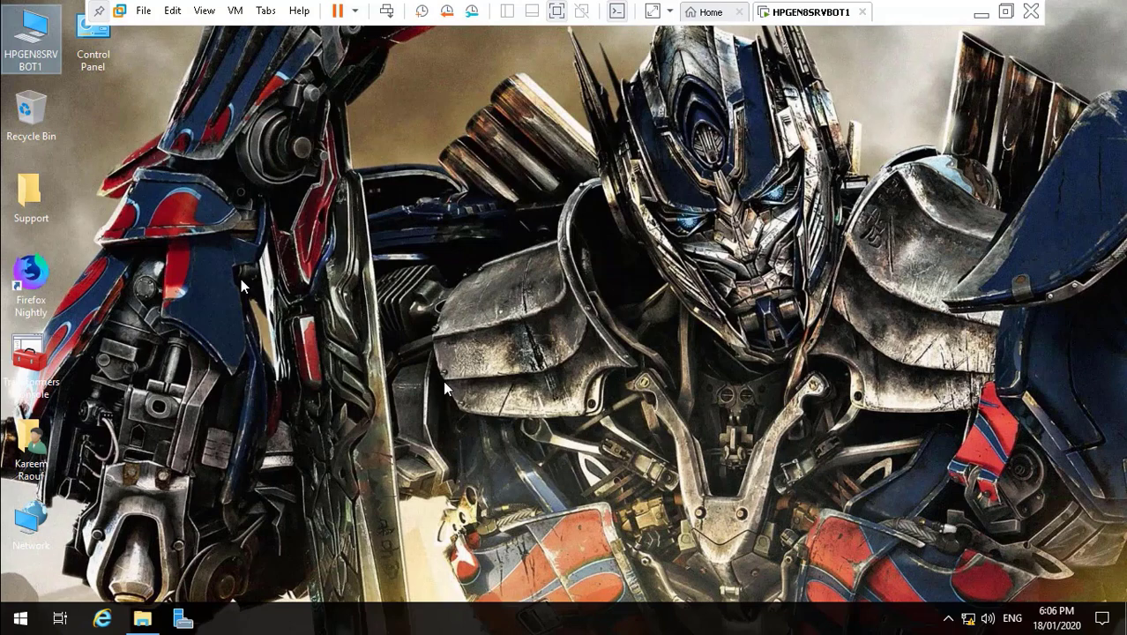
click(888, 102)
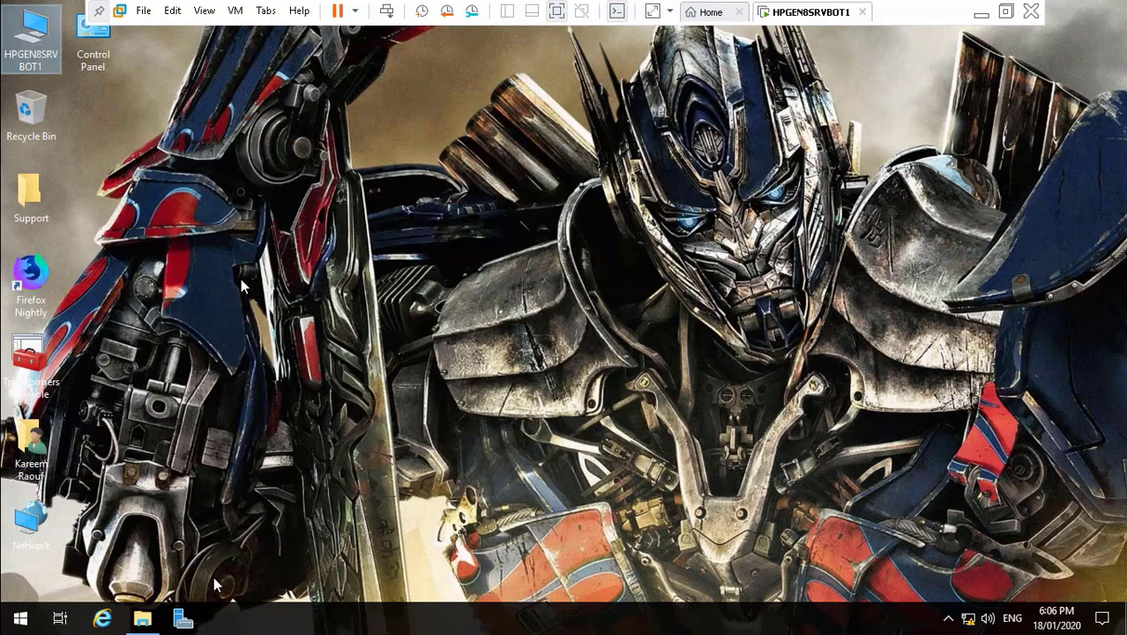
- Close the Active Directory Life Reports-Marvel Domain folder window and open the Start menu
click(142, 618)
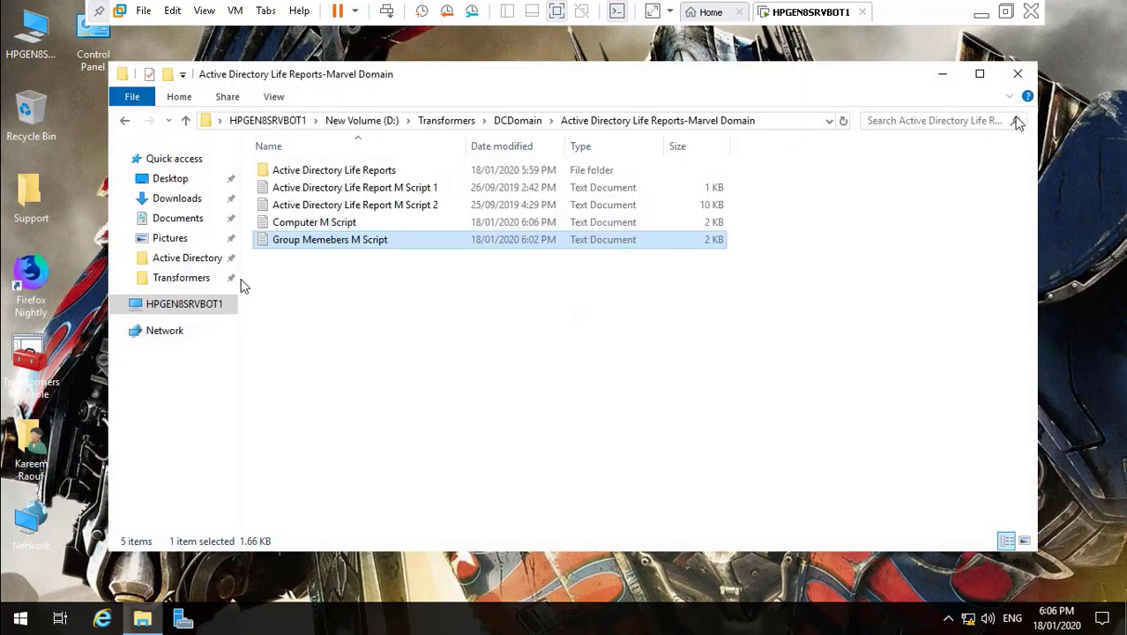
click(1018, 73)
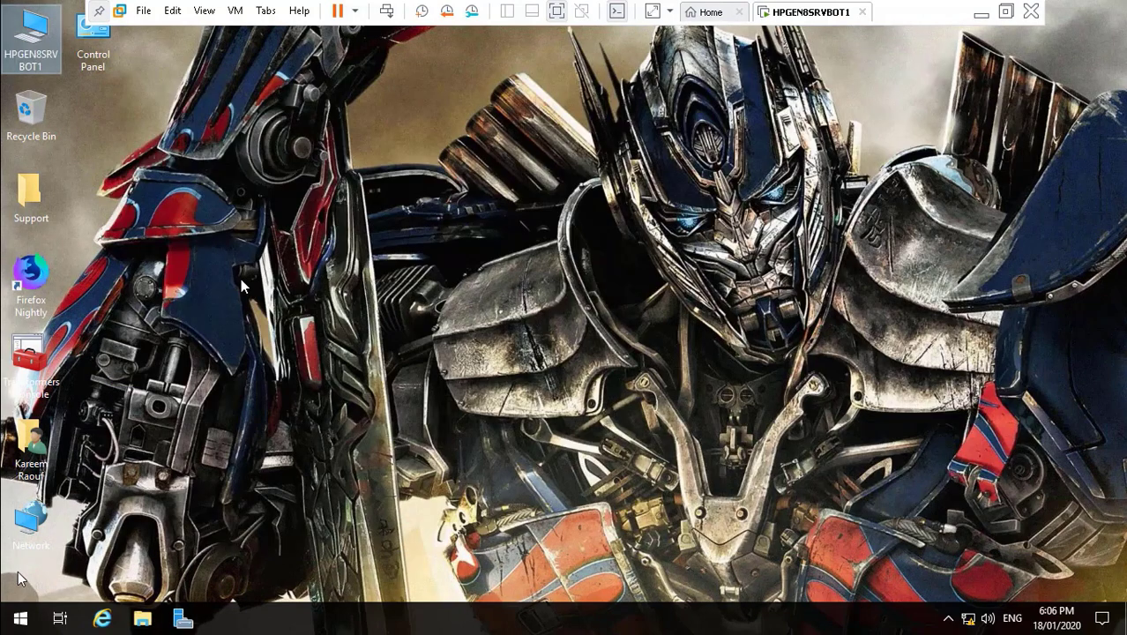
click(20, 618)
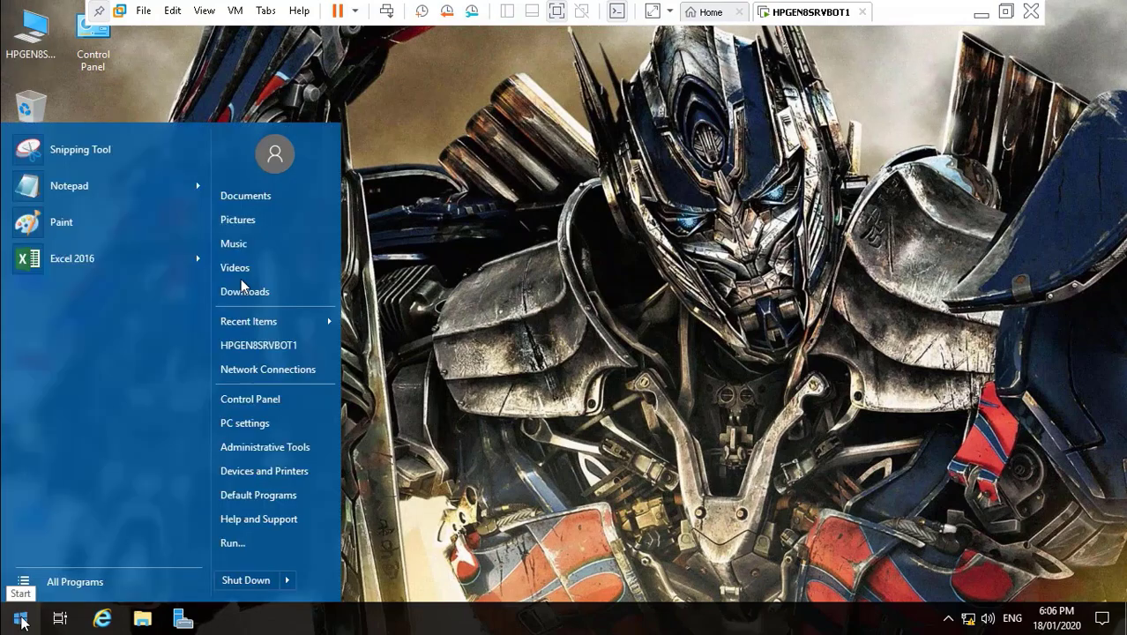
- Shut down the virtual server, then exit full screen and close the Video13.mp4 player
click(253, 580)
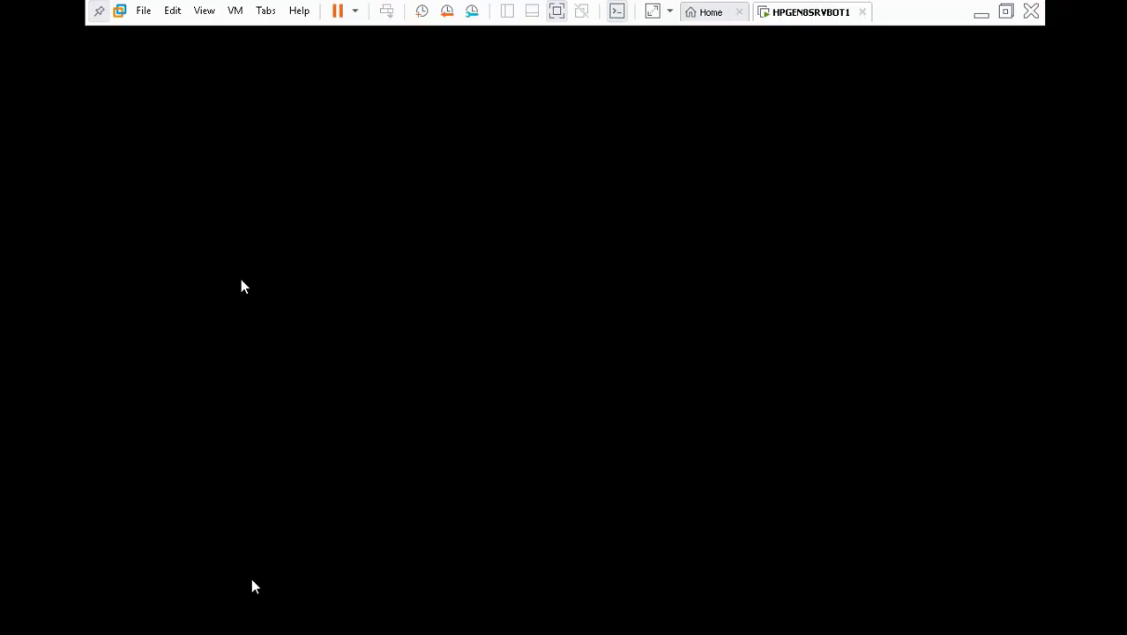
double_click(420, 100)
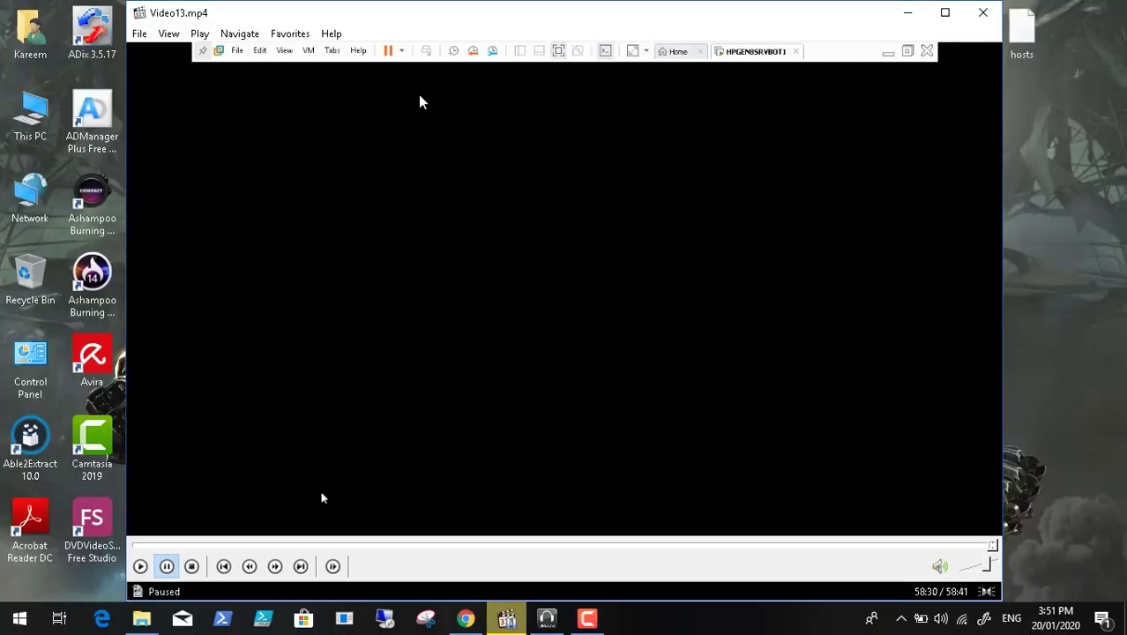
click(978, 12)
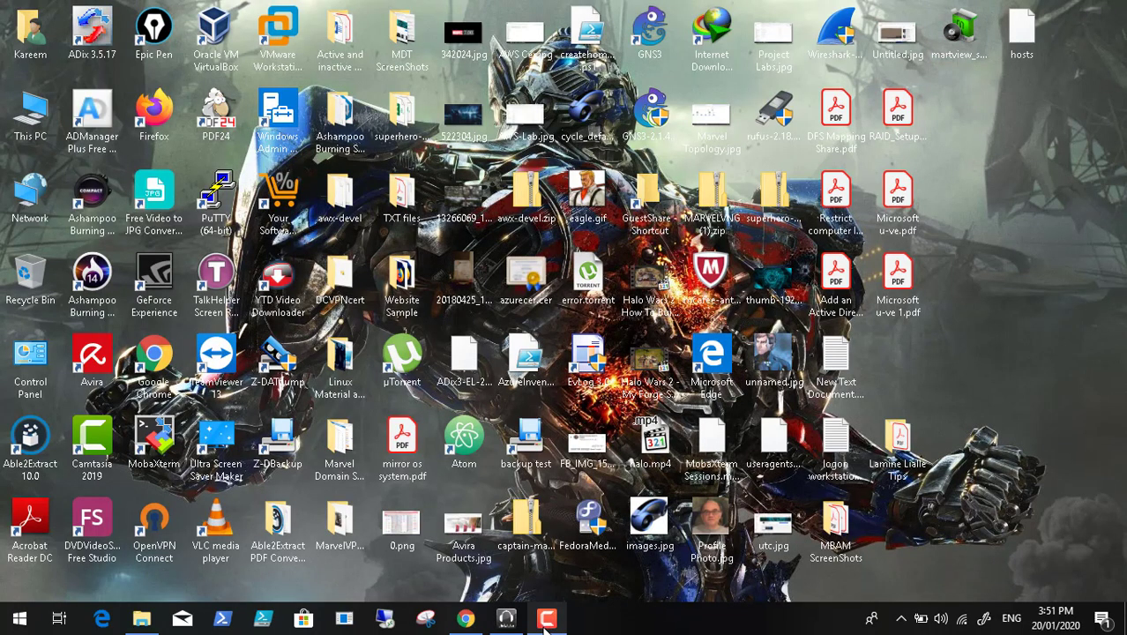